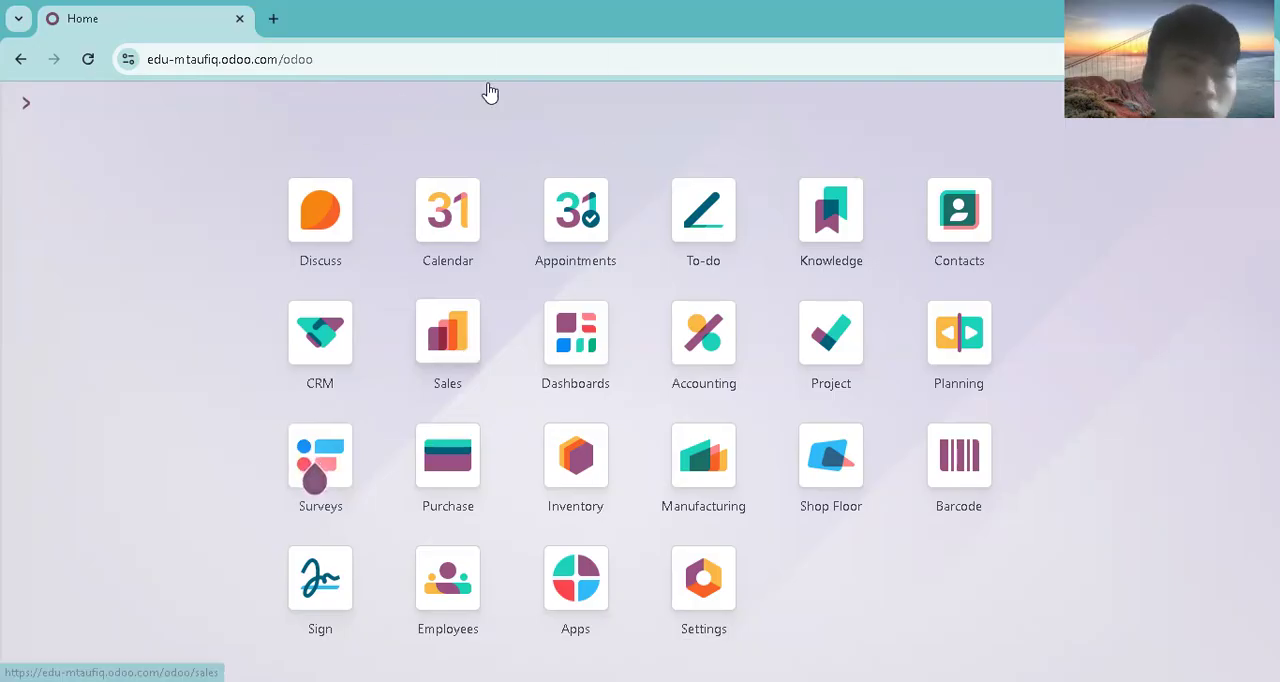
# Step: Create a new quotation in Sales for the customer CV Sukses Abadi
pyautogui.click(445, 325)
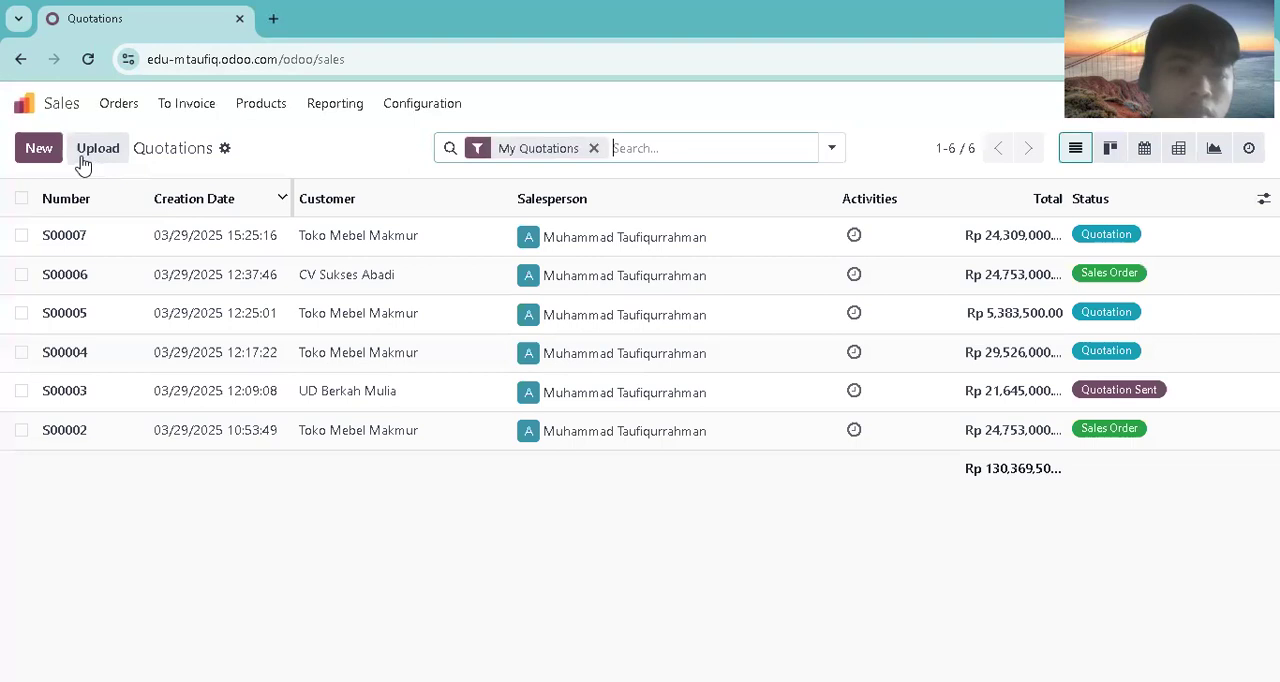
pyautogui.click(57, 158)
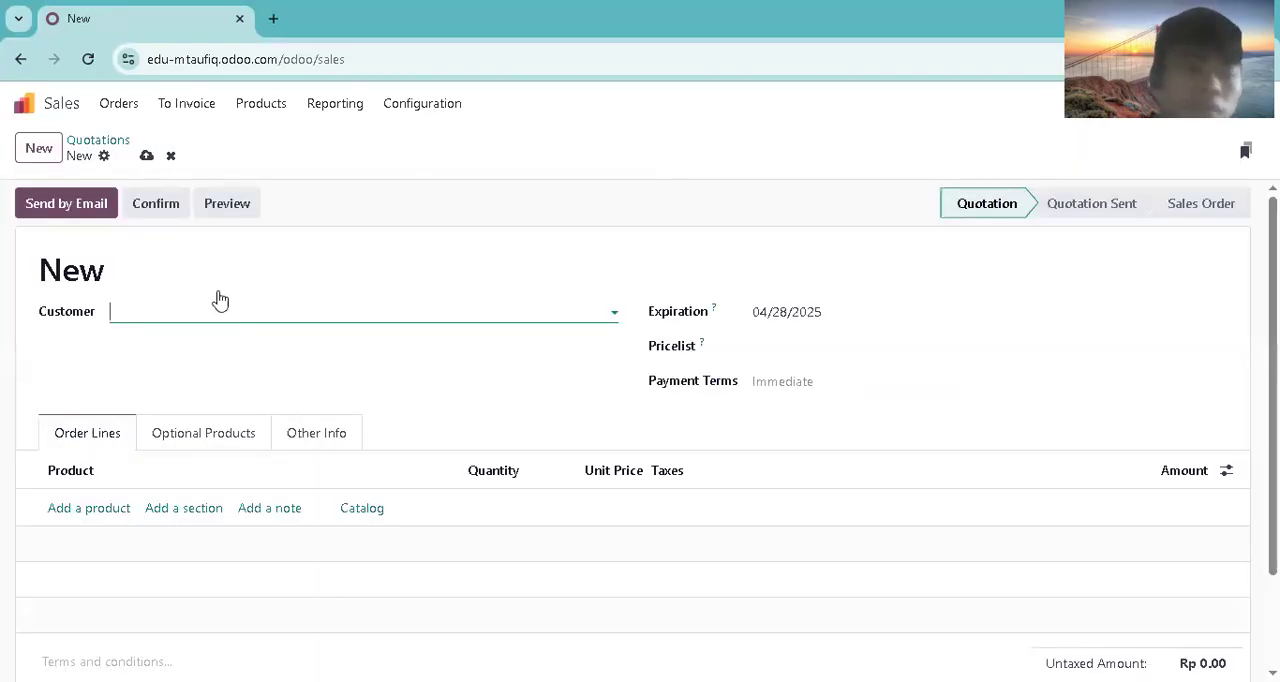
pyautogui.click(221, 314)
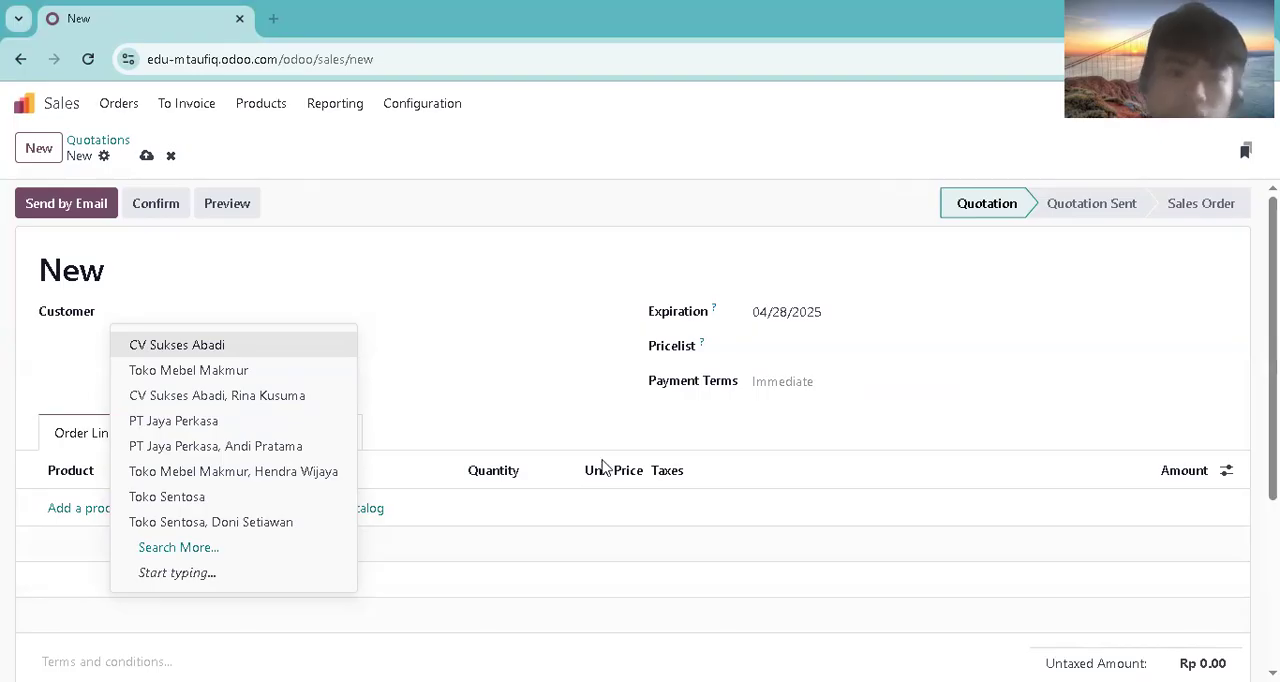
pyautogui.click(339, 343)
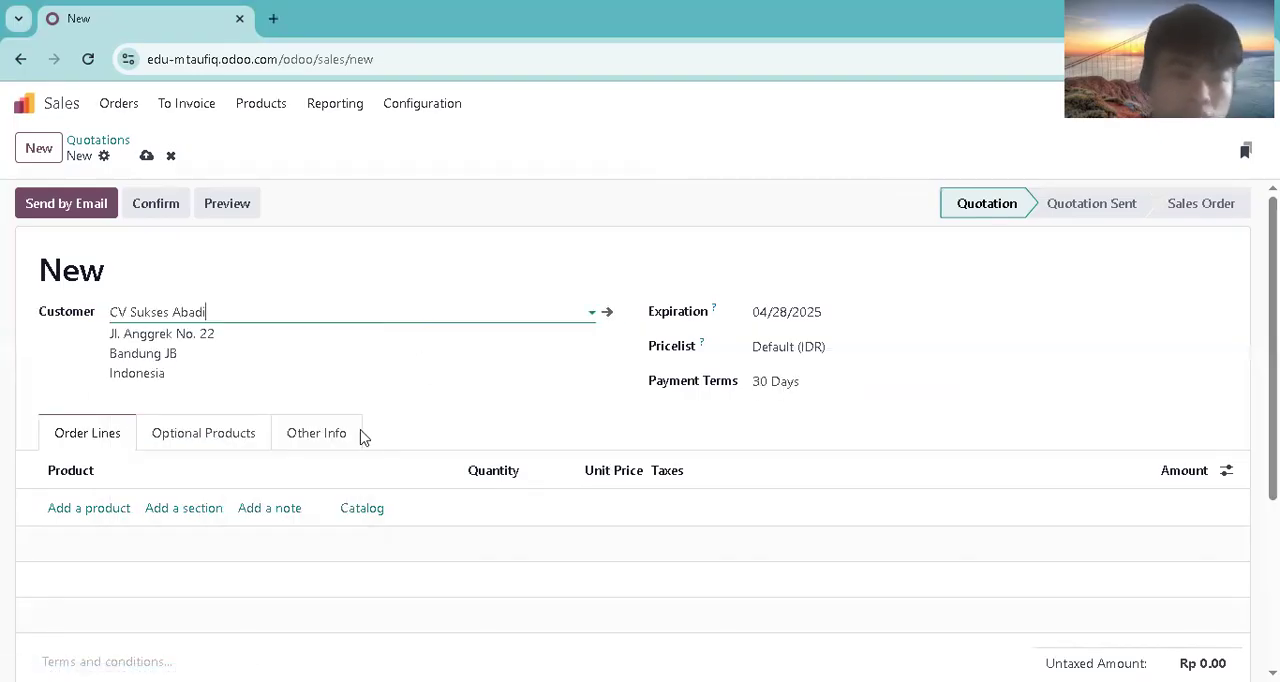
# Step: Set the quotation's expiration date to 04/28/2025 and its payment terms to Immediate Payment
pyautogui.click(814, 311)
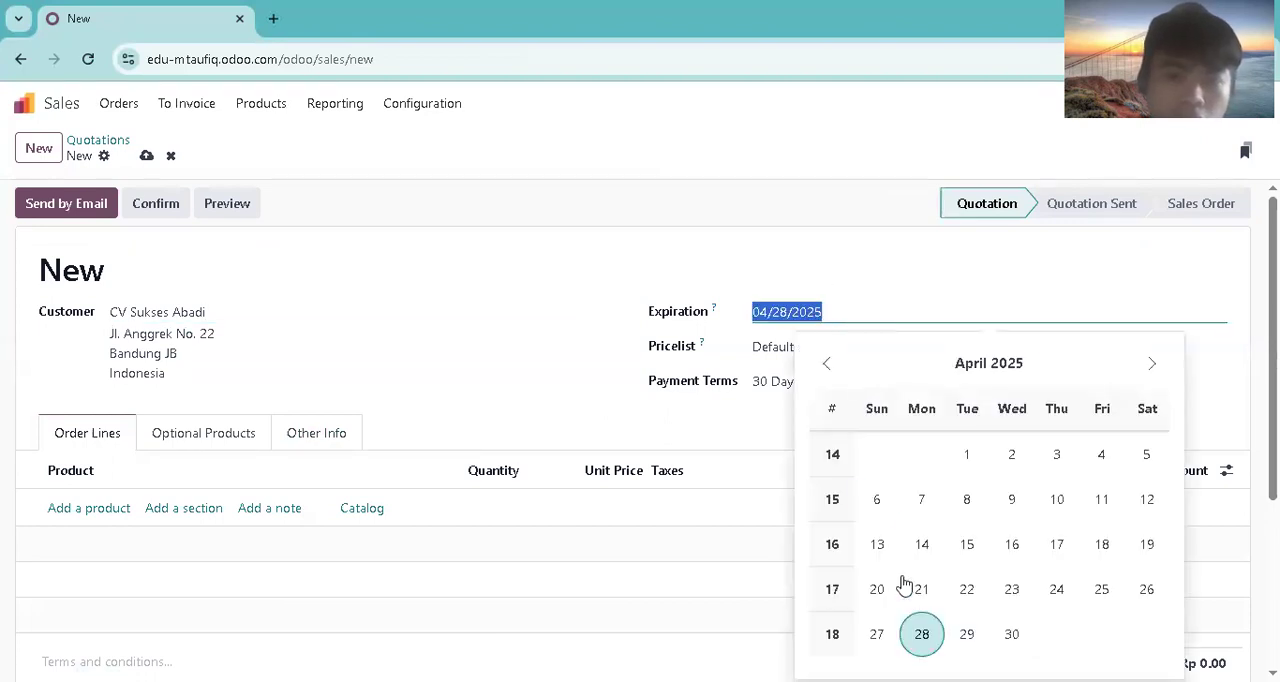
pyautogui.click(921, 634)
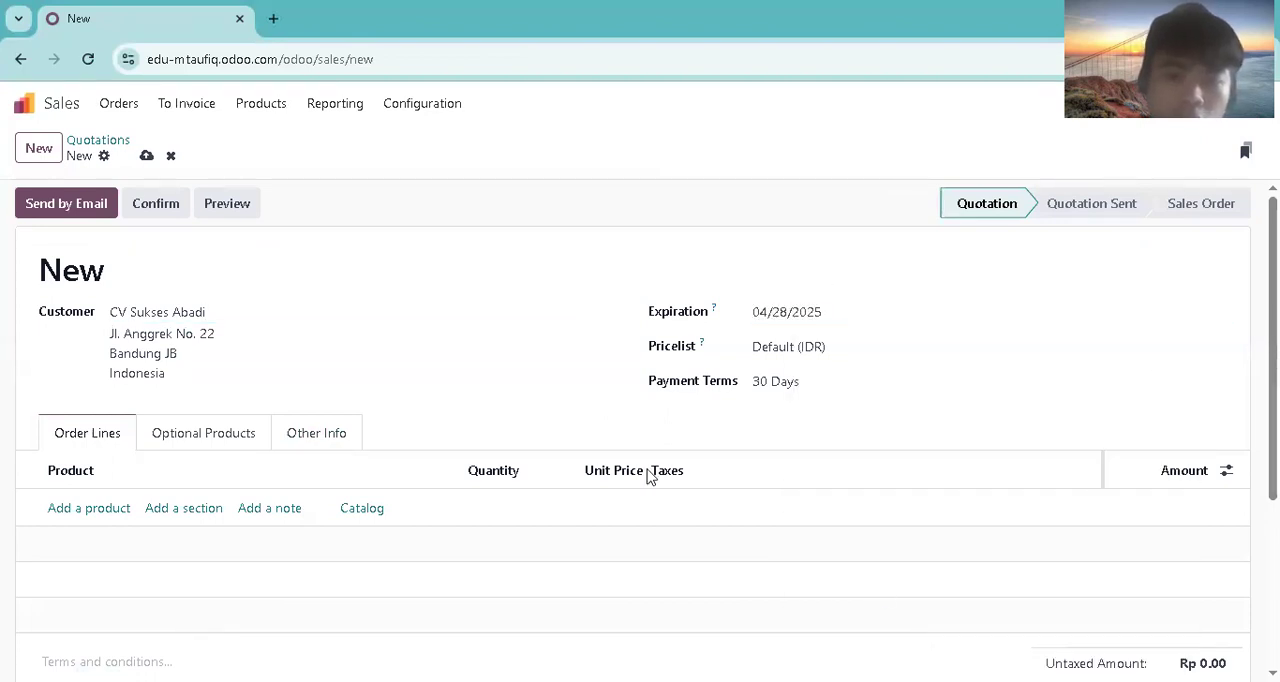
pyautogui.click(800, 381)
pyautogui.click(806, 416)
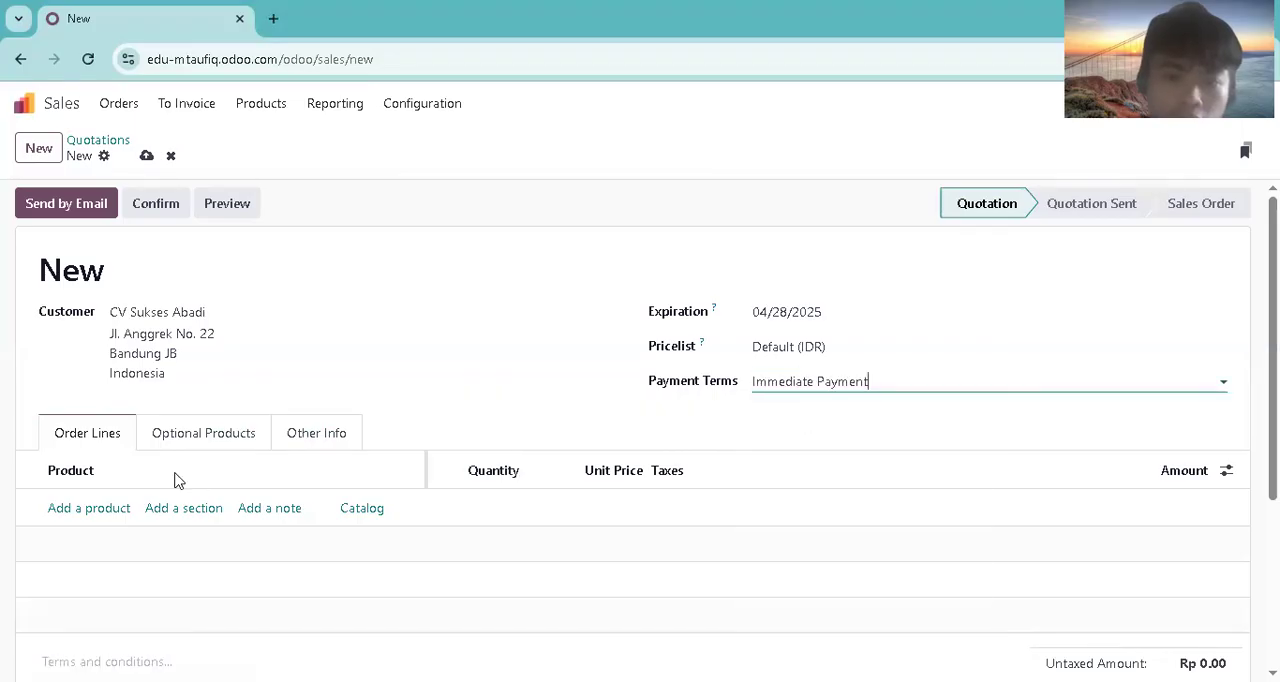
# Step: Add the product Kursi Rapat Lipat to the order lines with a quantity of 3
pyautogui.click(101, 511)
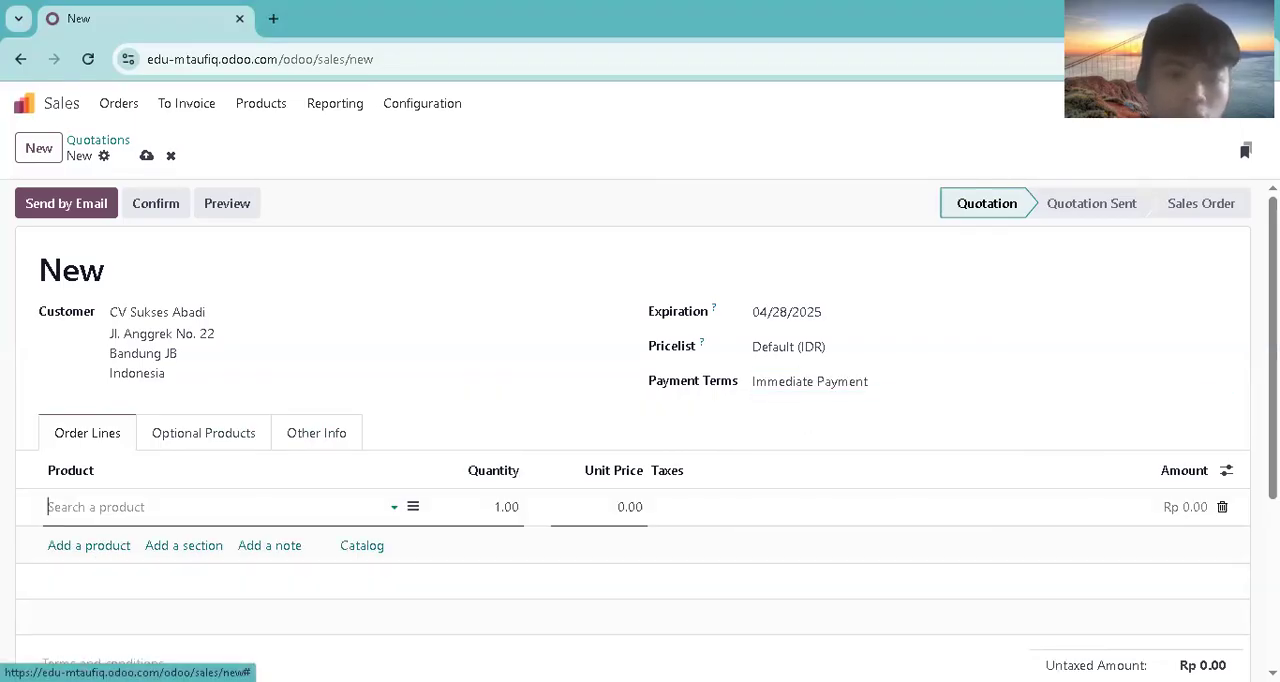
pyautogui.click(122, 510)
pyautogui.write('Kursi ')
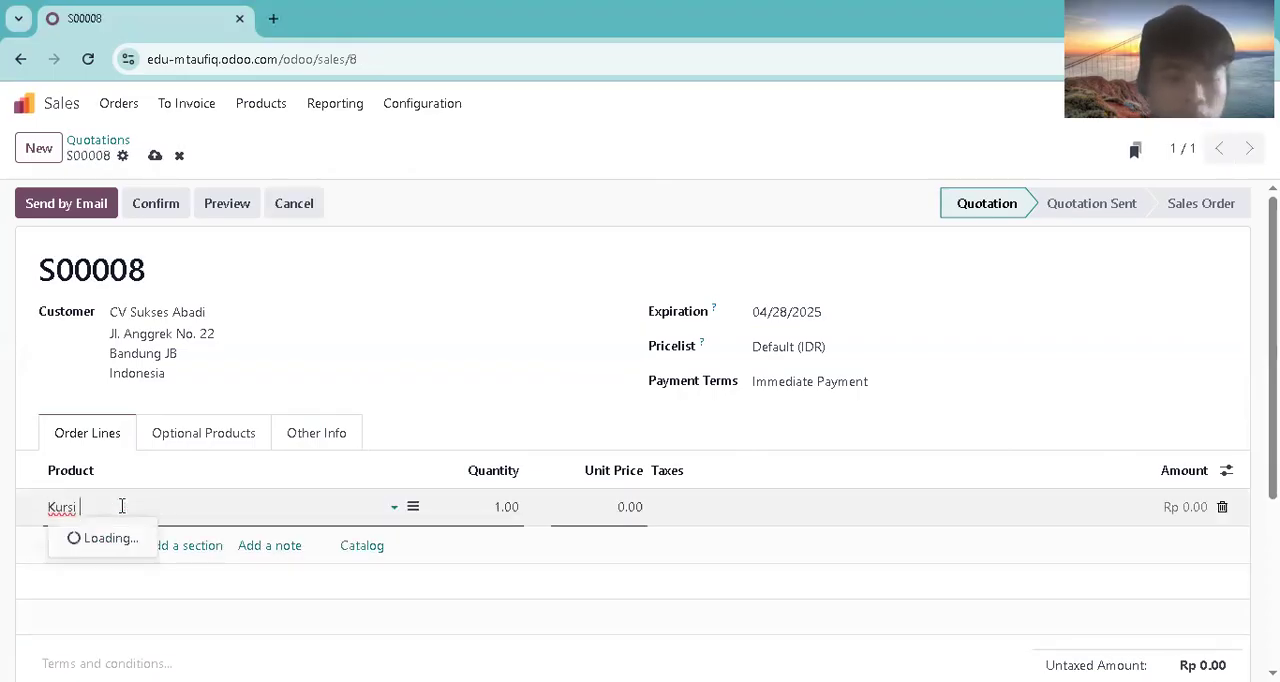
pyautogui.write('Rapat Lip')
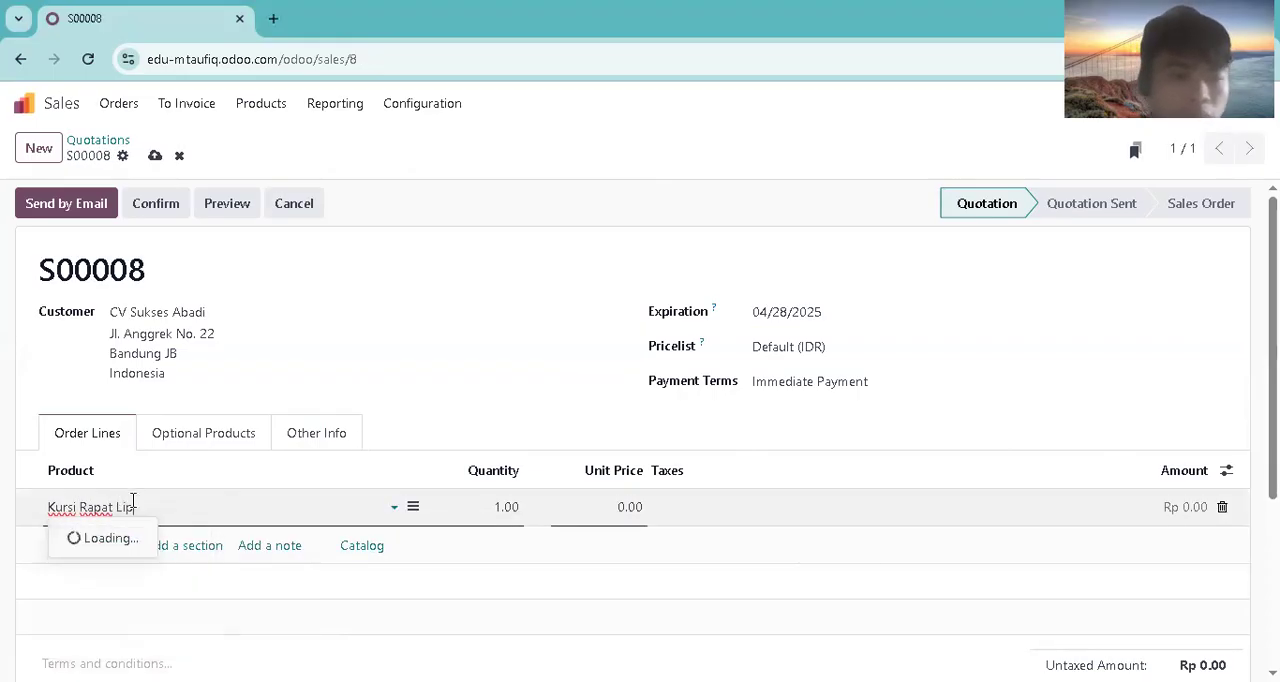
pyautogui.press('Tab')
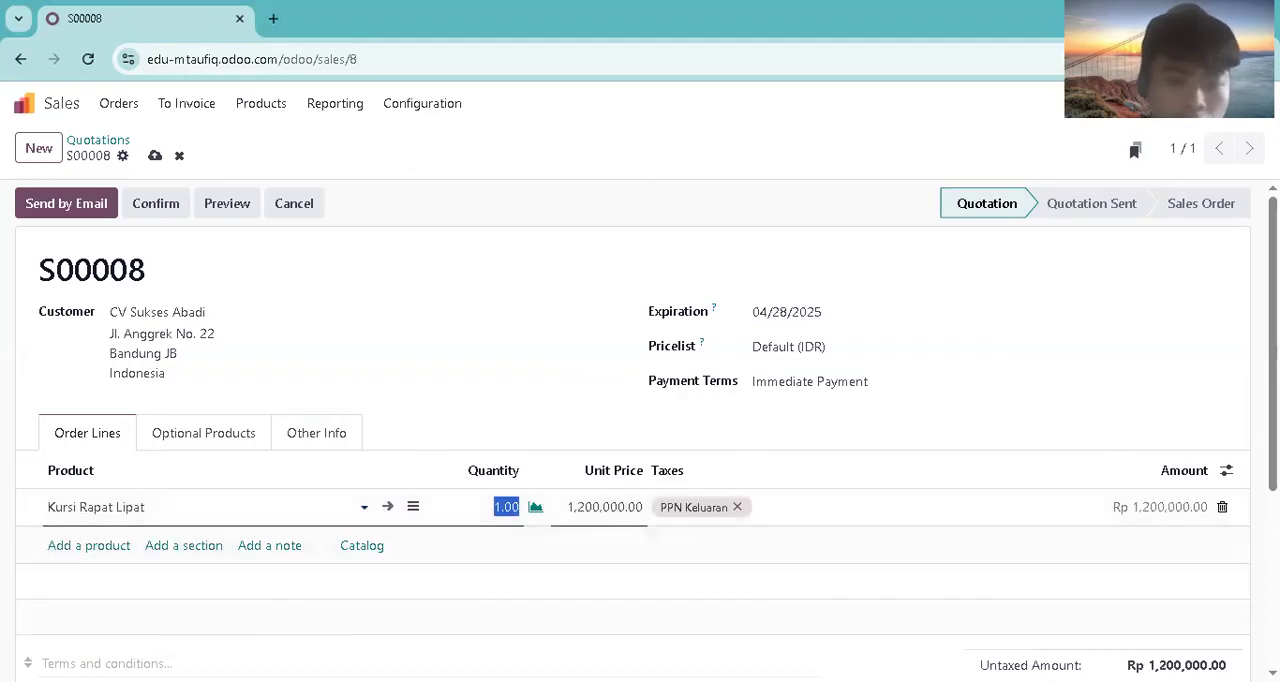
pyautogui.click(503, 510)
pyautogui.write('3')
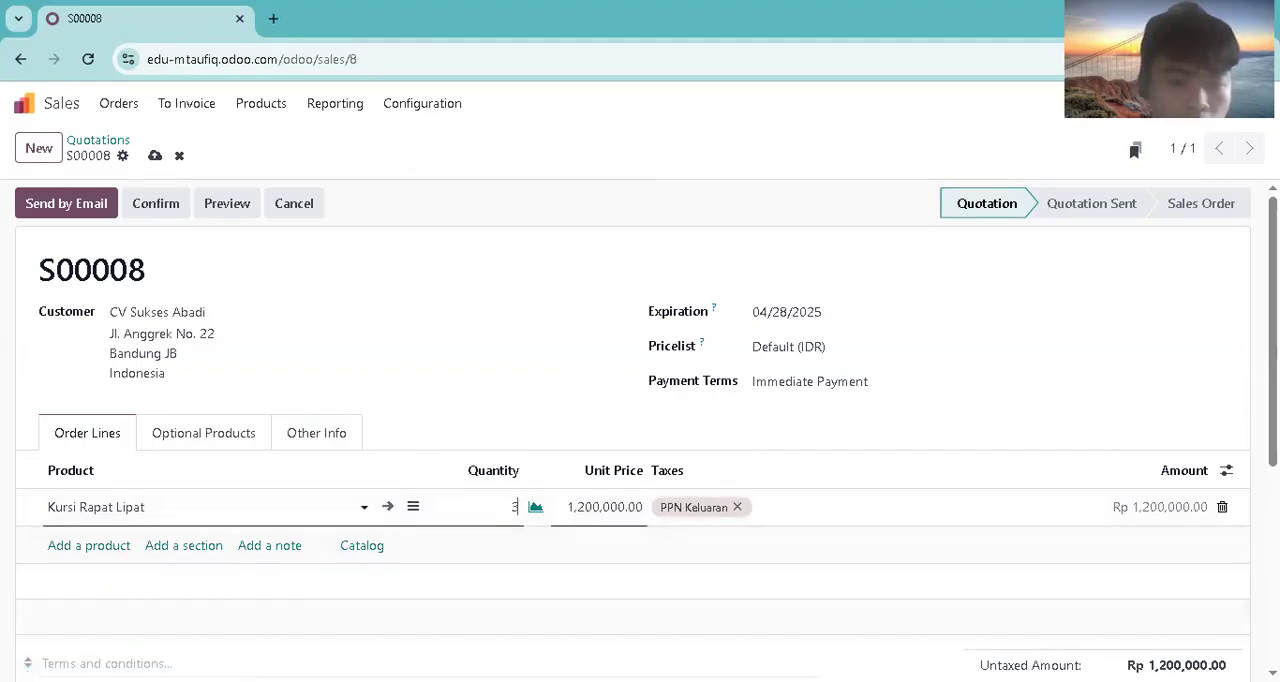
# Step: Add a second order line for Lemari Arsip Besi with a quantity of 3
pyautogui.click(91, 545)
pyautogui.write('Lemari Arsip')
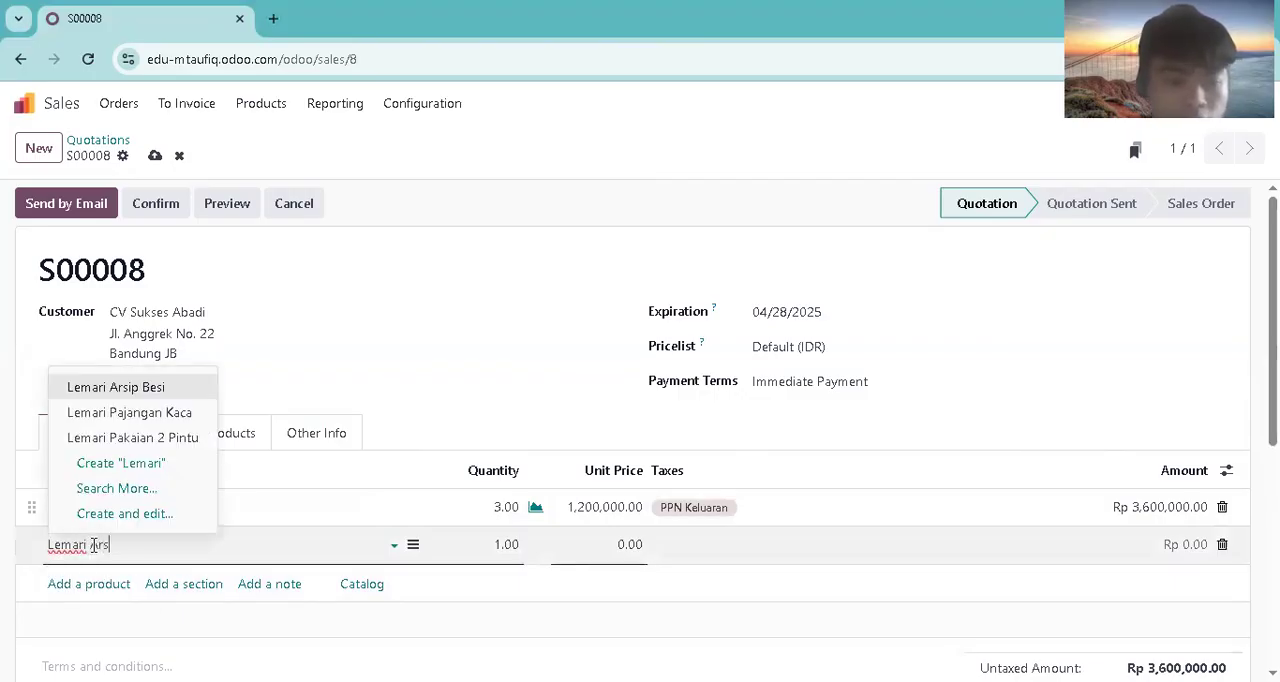
pyautogui.click(109, 573)
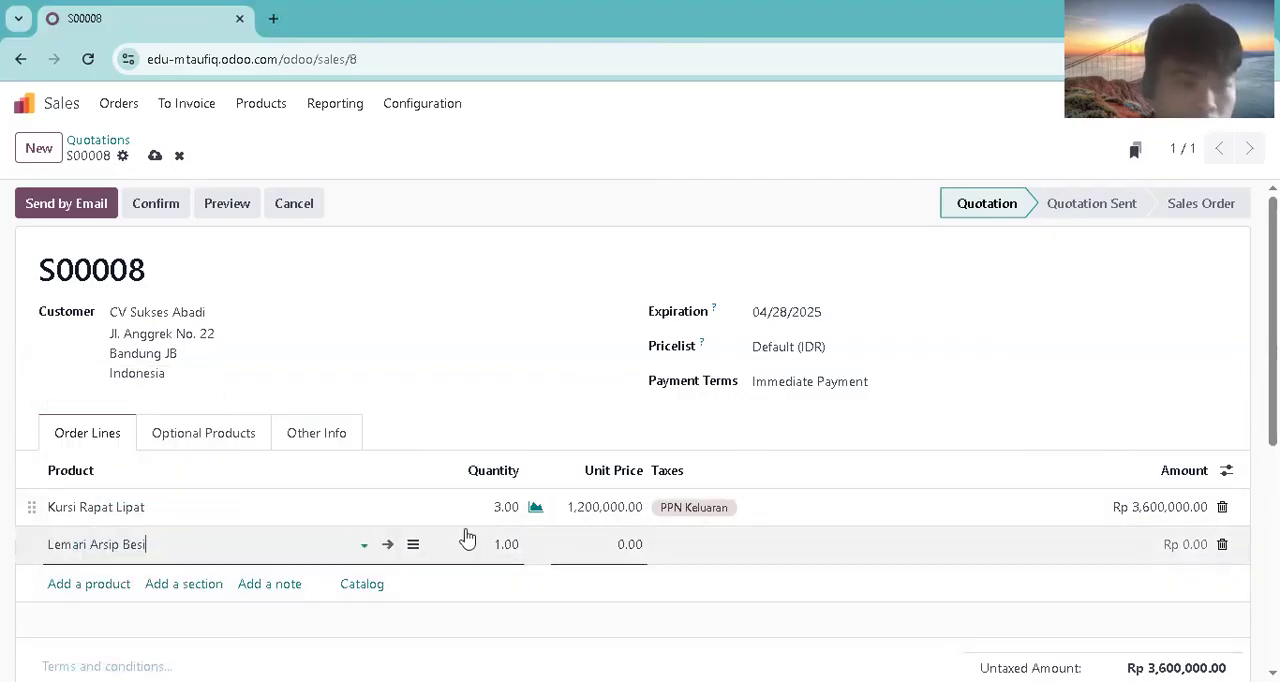
pyautogui.click(497, 545)
pyautogui.write('3')
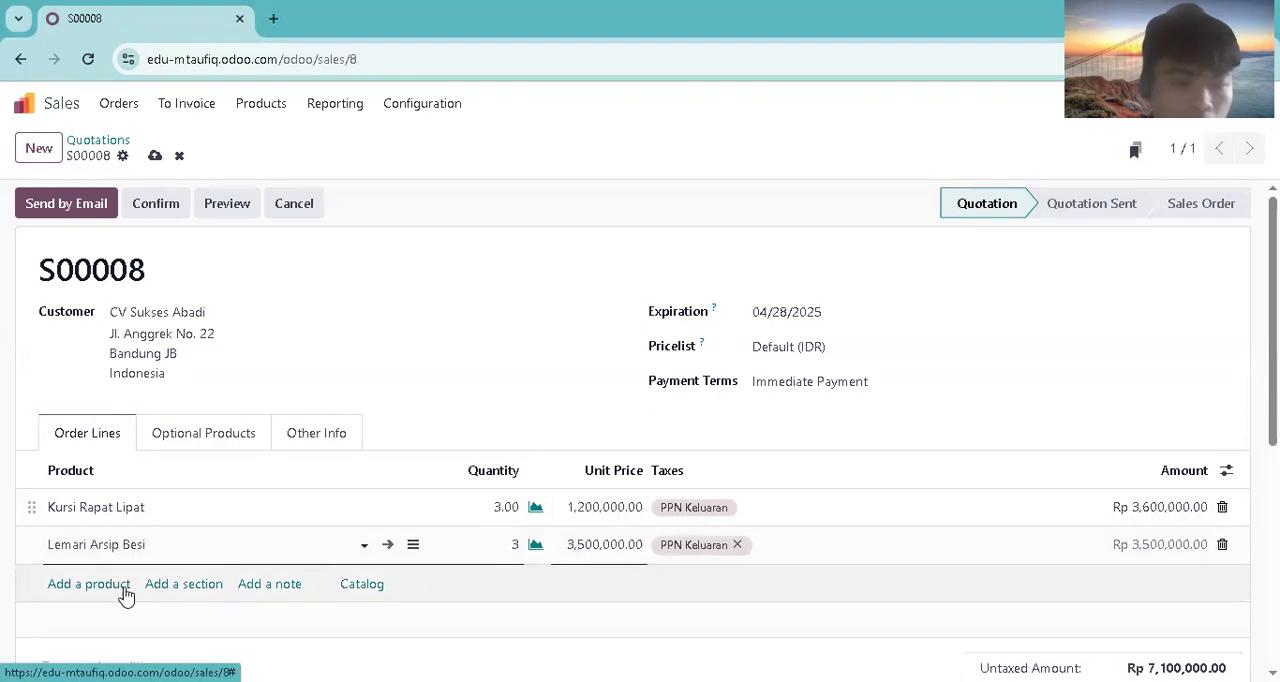
# Step: Add a third order line for the product Meja Belajar Anak, keeping the default quantity
pyautogui.click(89, 584)
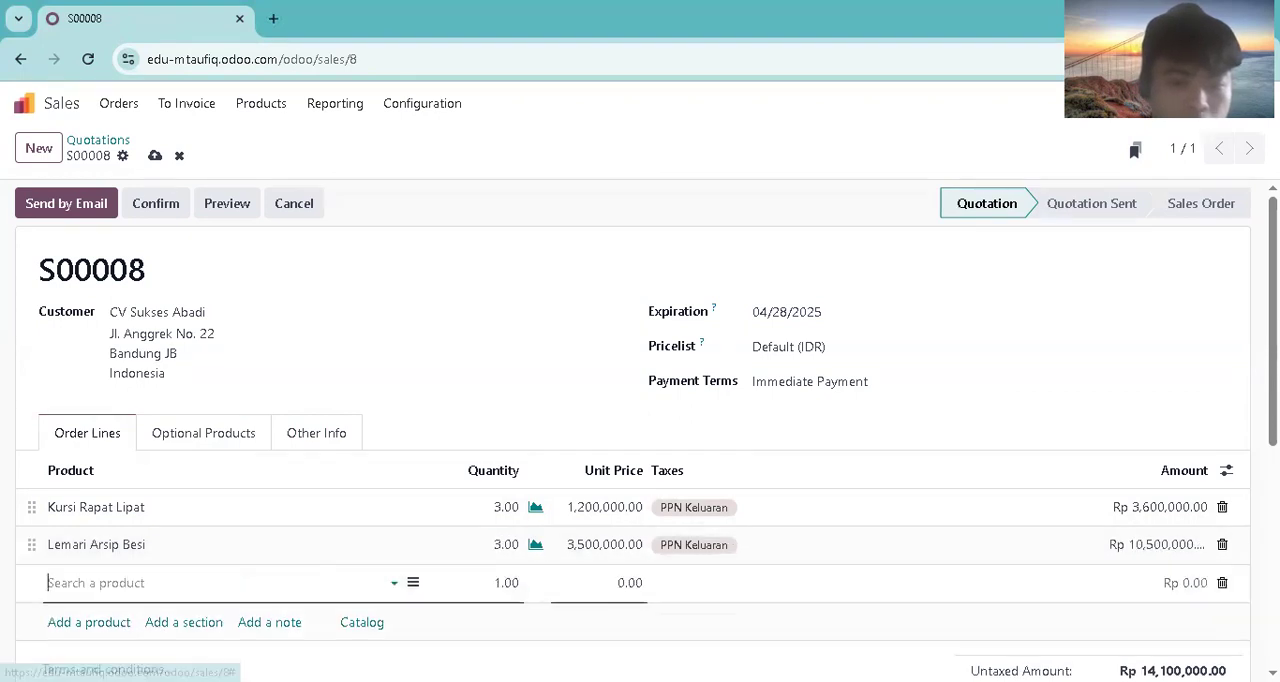
pyautogui.click(117, 591)
pyautogui.write('Meja B')
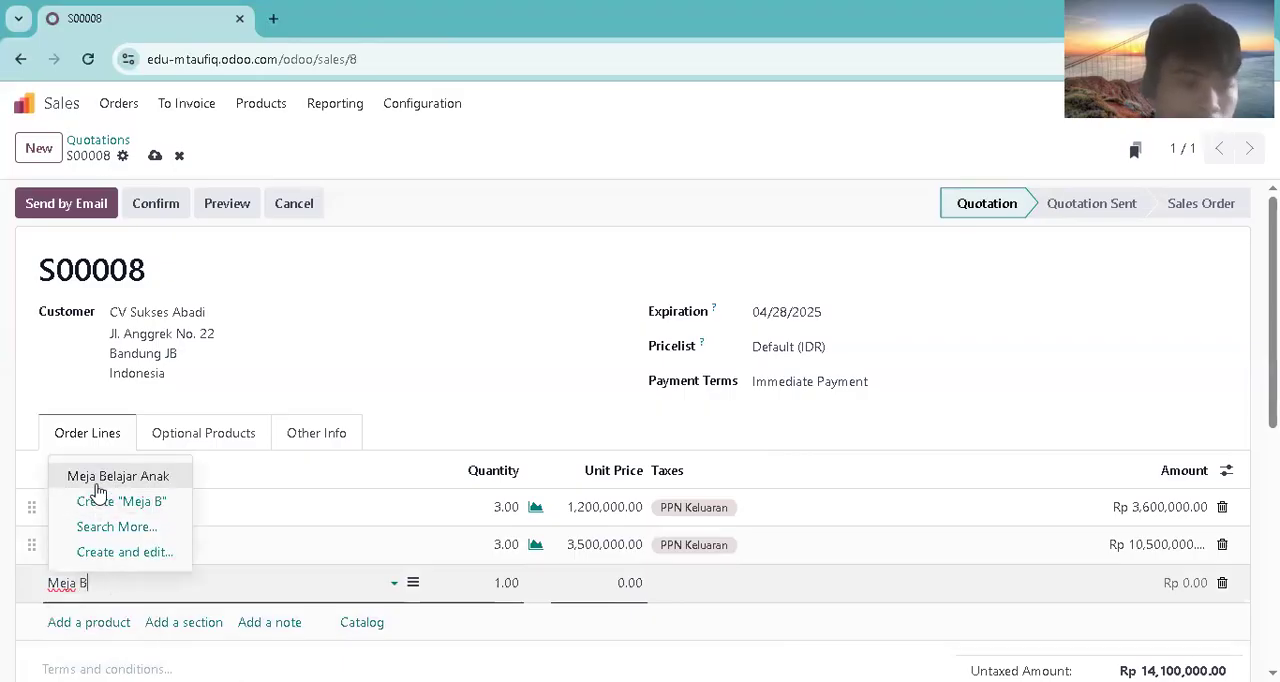
pyautogui.click(97, 478)
# Step: Add a fourth order line for Nightstand Kayu with a quantity of 5
pyautogui.click(110, 624)
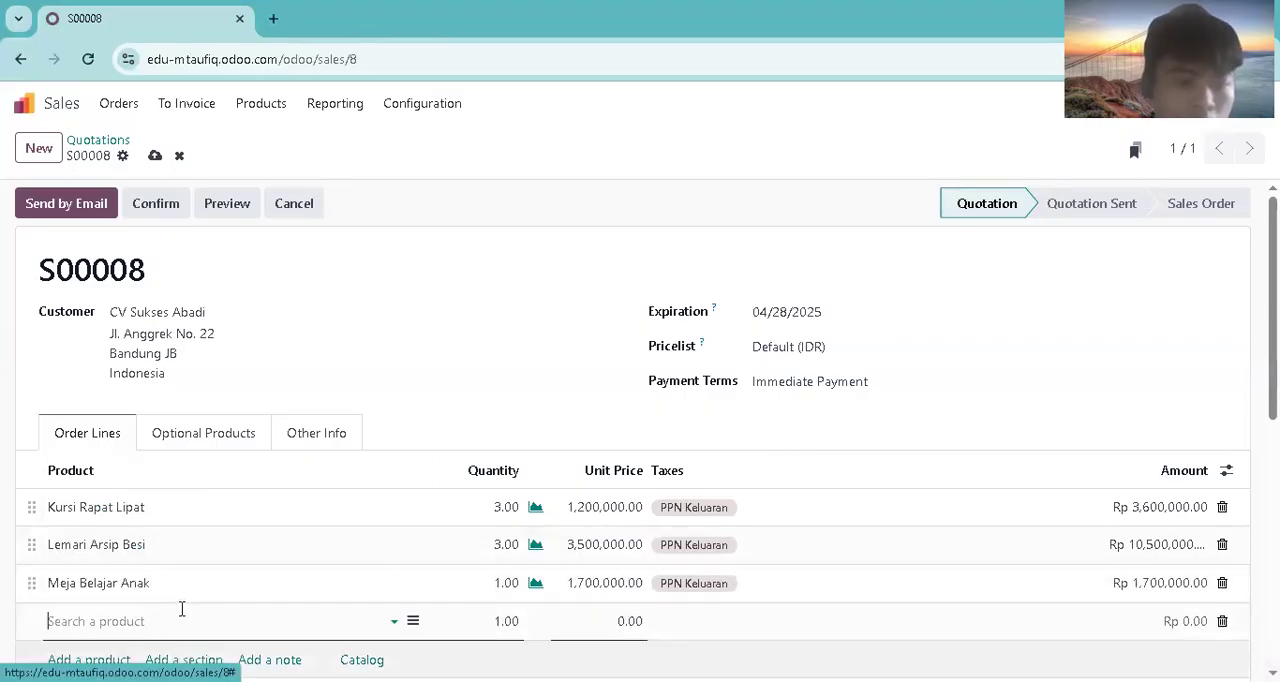
pyautogui.write('Nightsat')
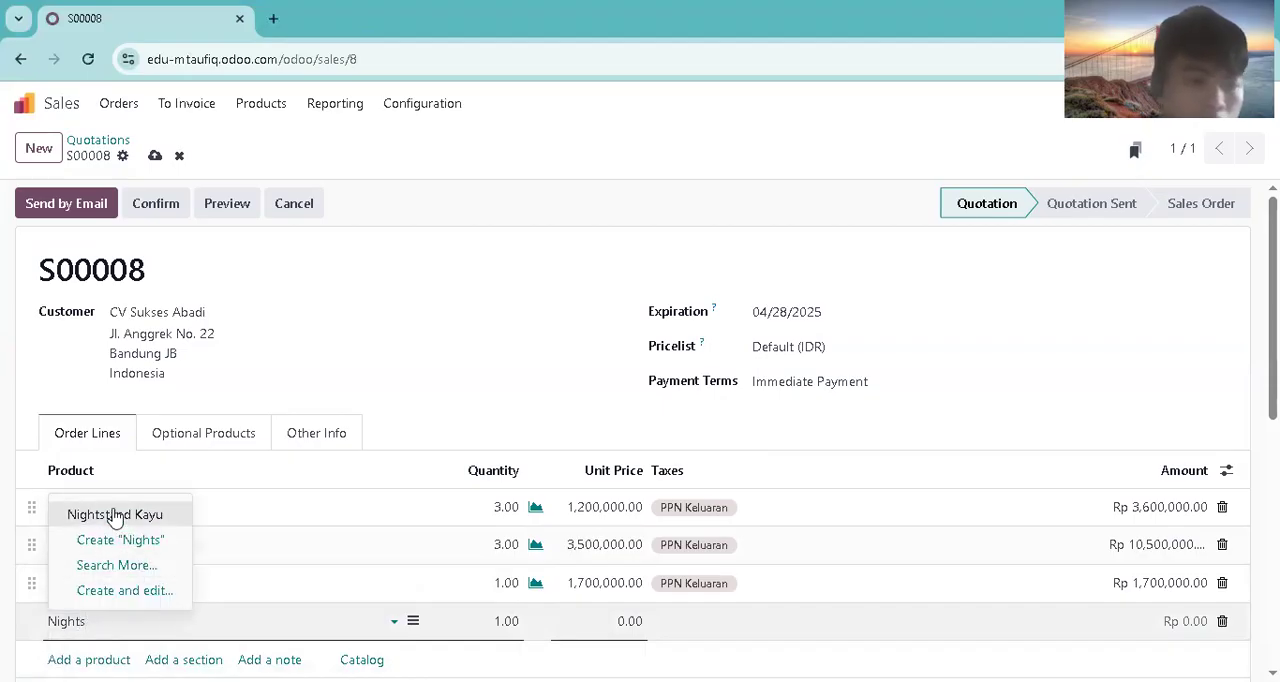
pyautogui.click(152, 515)
pyautogui.click(507, 623)
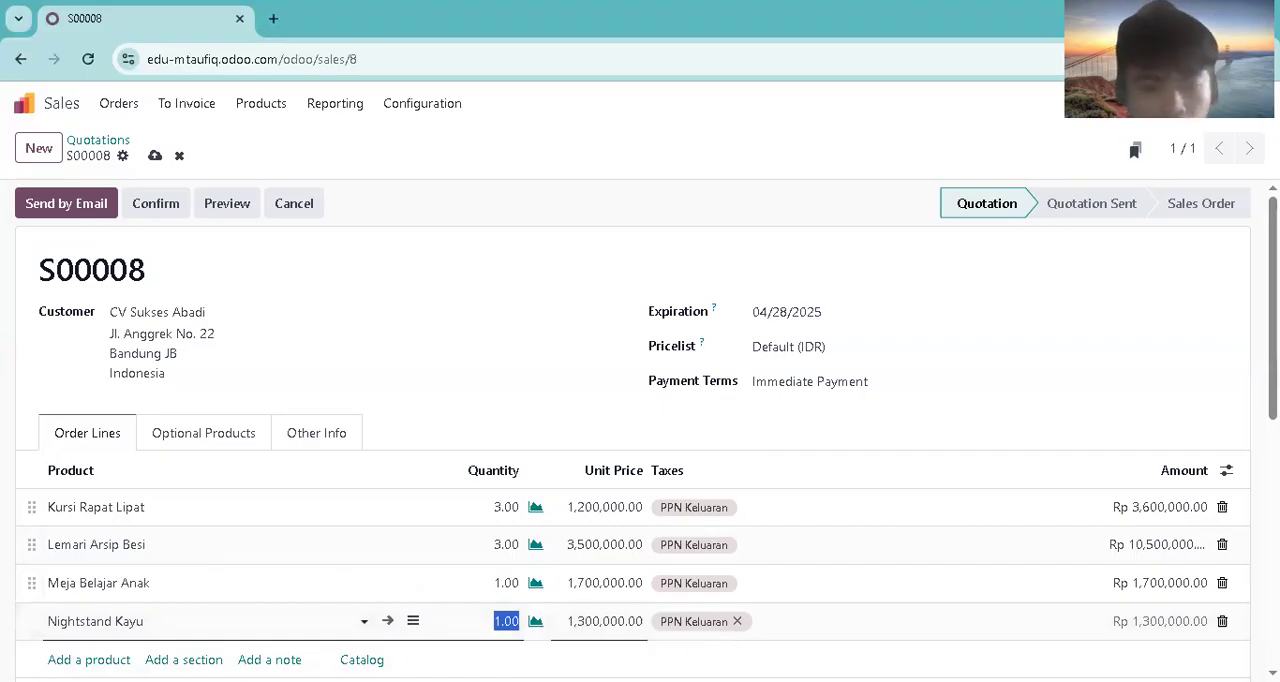
pyautogui.hotkey('alt', 'Tab')
pyautogui.click(510, 622)
pyautogui.write('5')
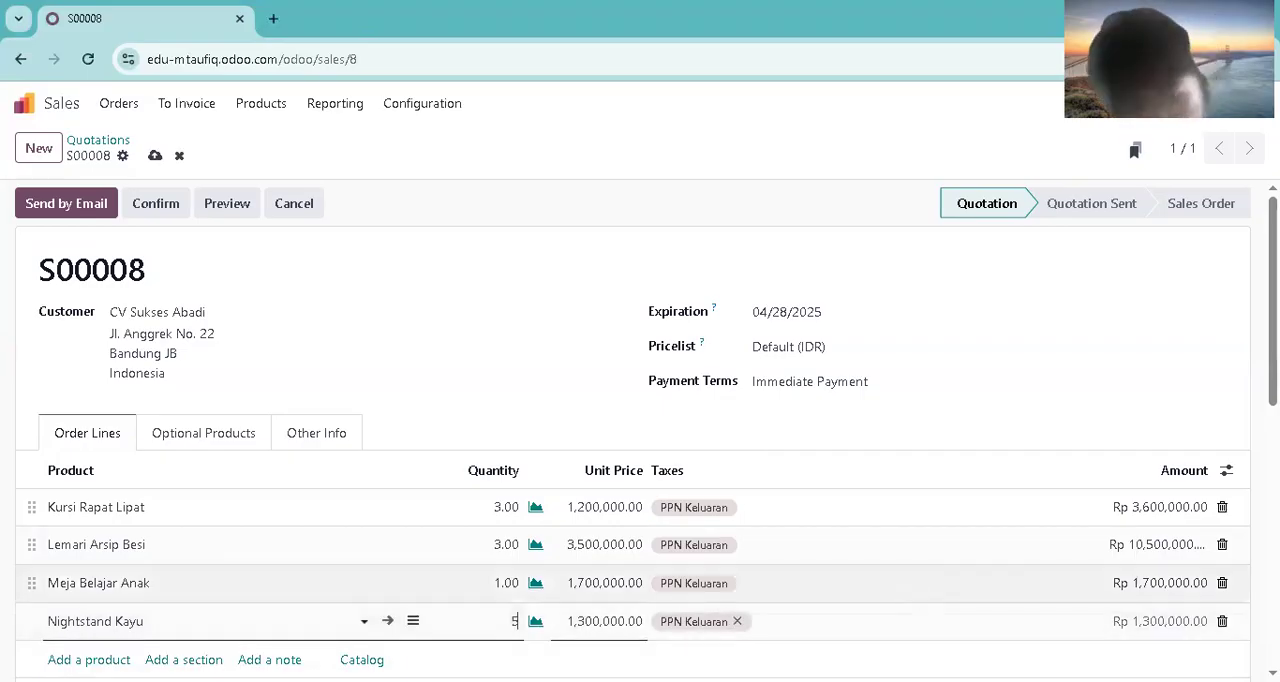
pyautogui.click(618, 307)
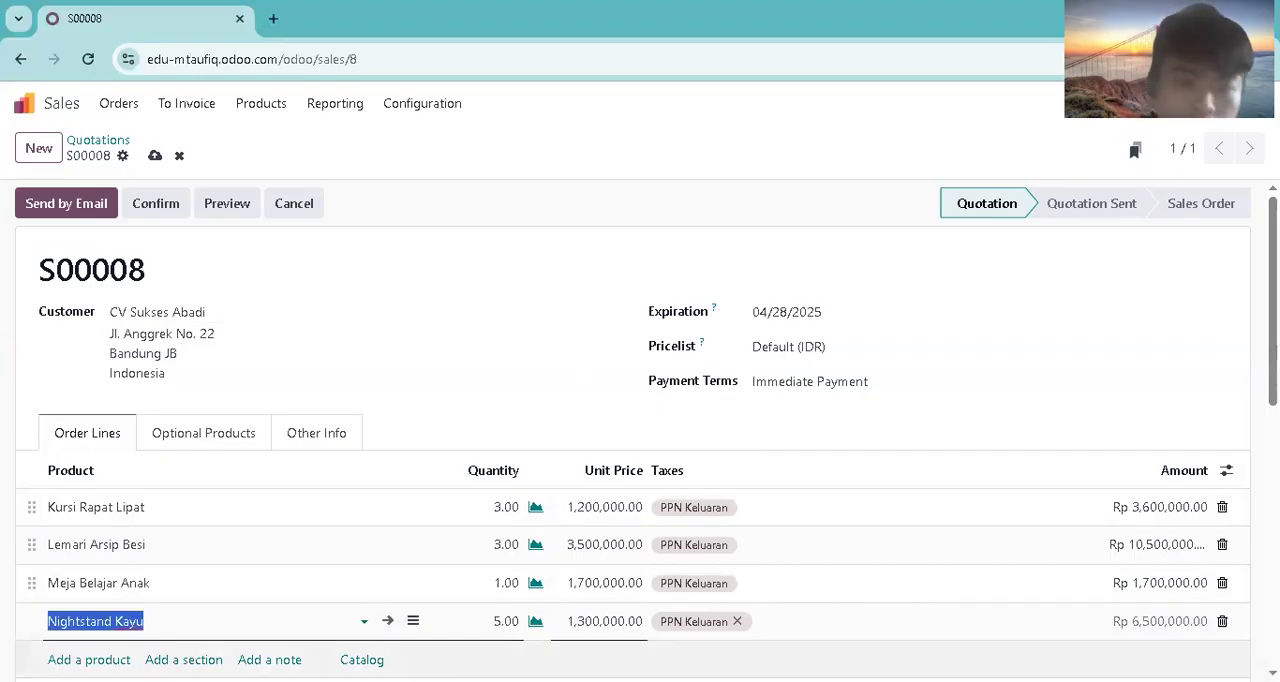
# Step: Review the quotation's order lines and totals, and email the quotation with its PDF to the customer
pyautogui.scroll(-2, 640, 430)
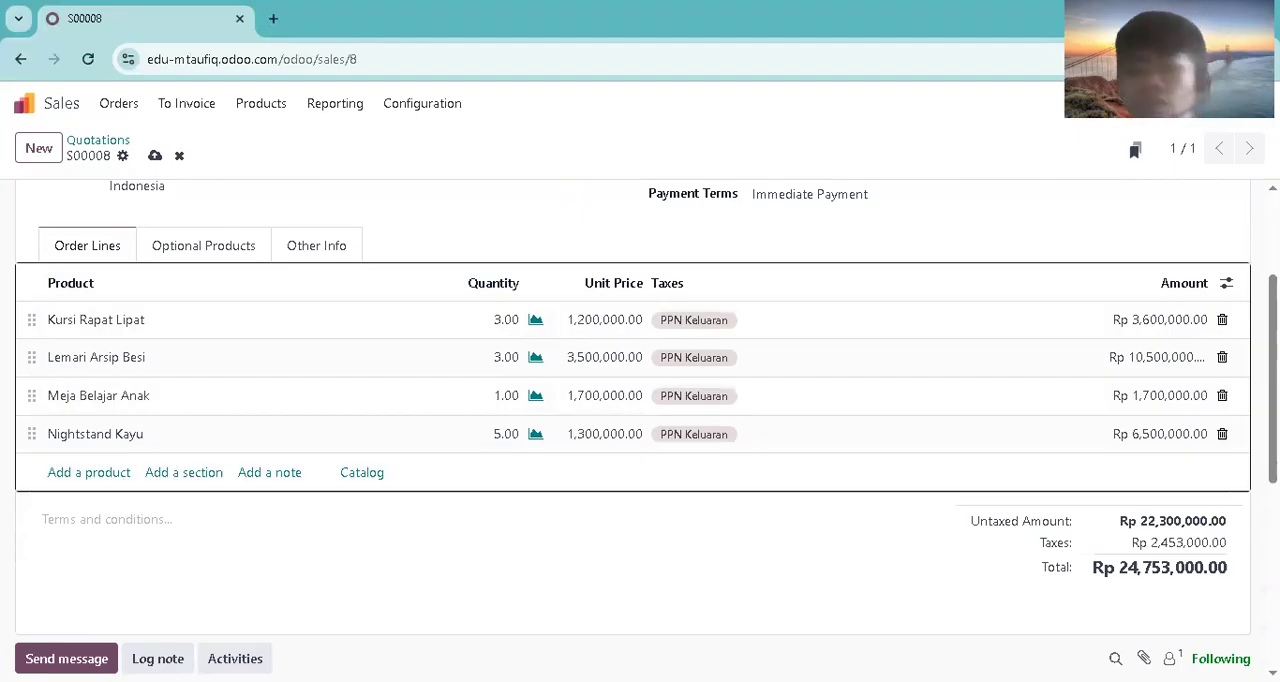
pyautogui.moveTo(1272, 444); pyautogui.dragTo(1272, 441)
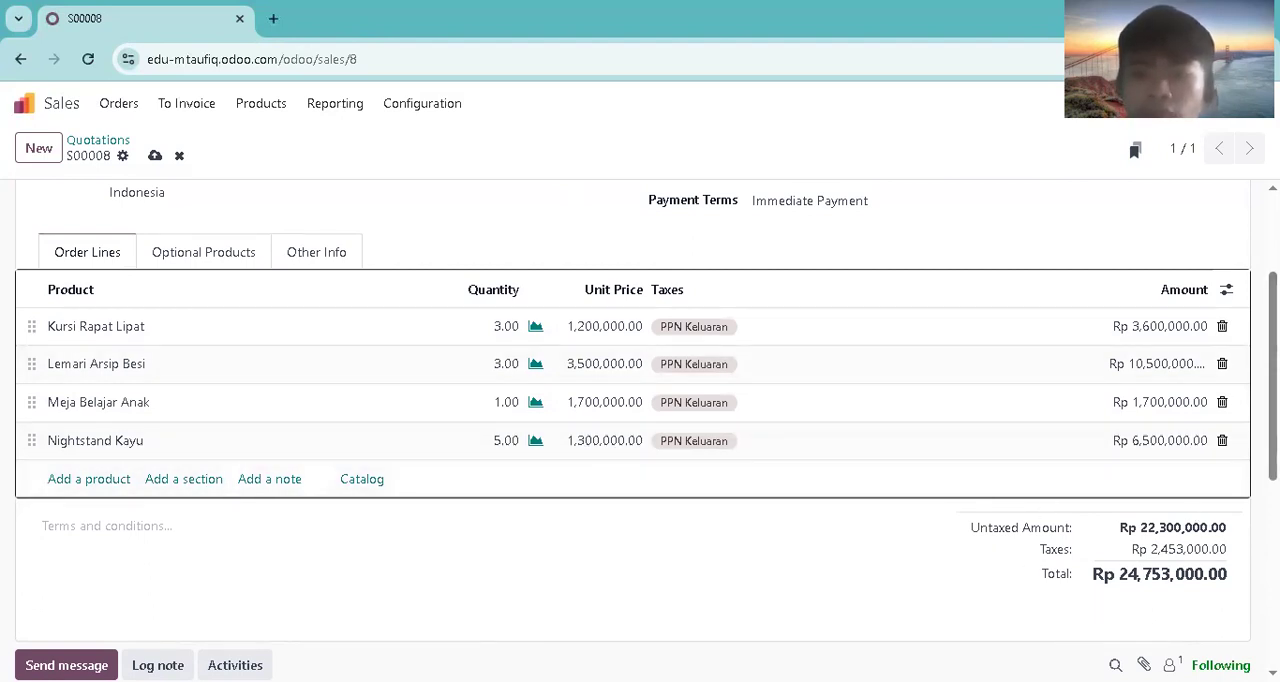
pyautogui.scroll(3, 1049, 585)
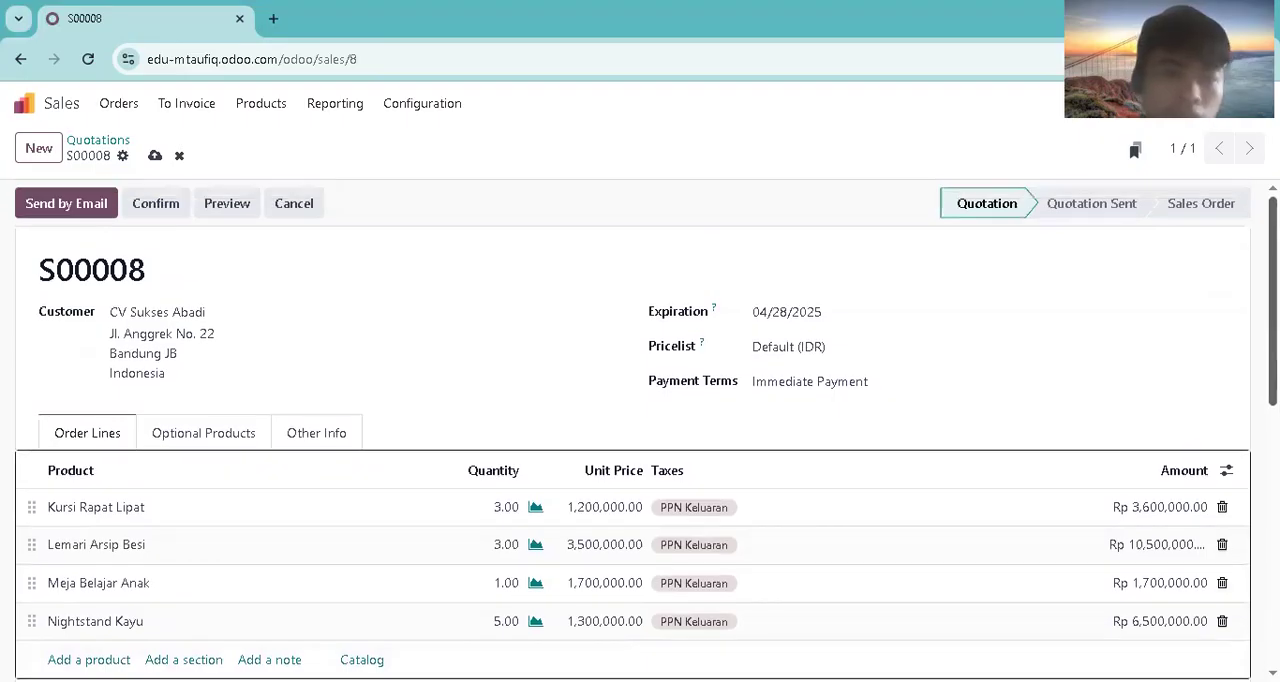
pyautogui.click(90, 211)
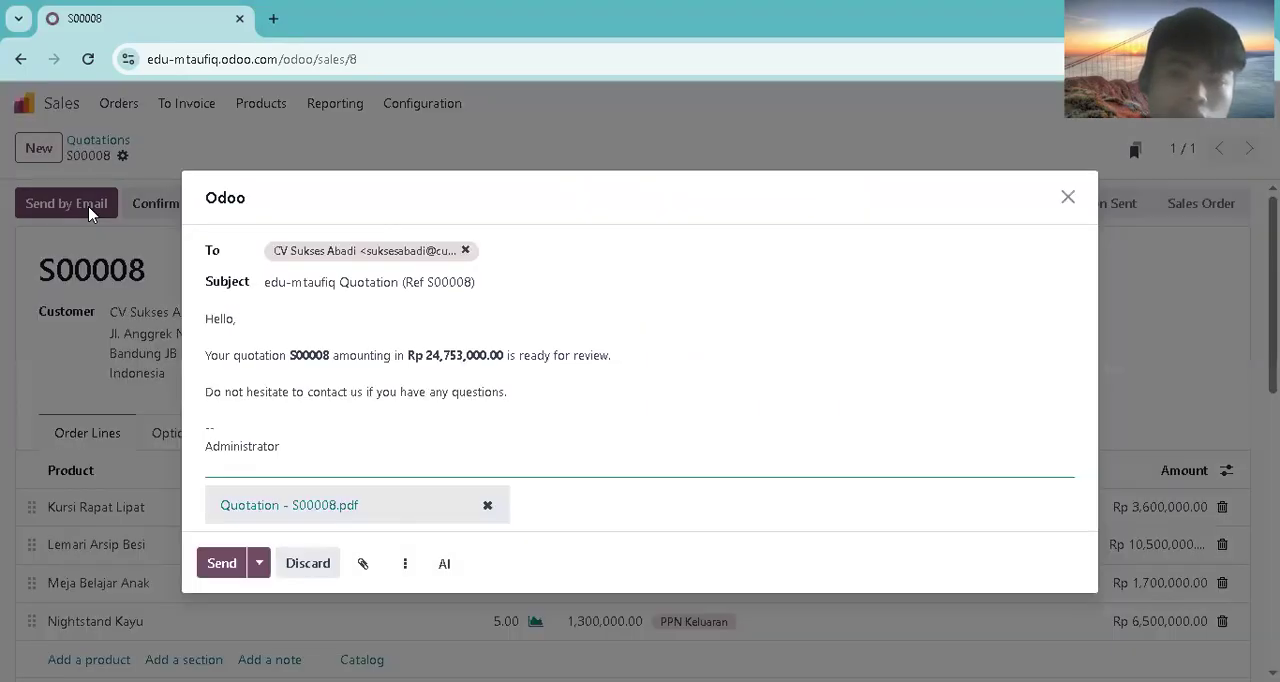
pyautogui.click(228, 566)
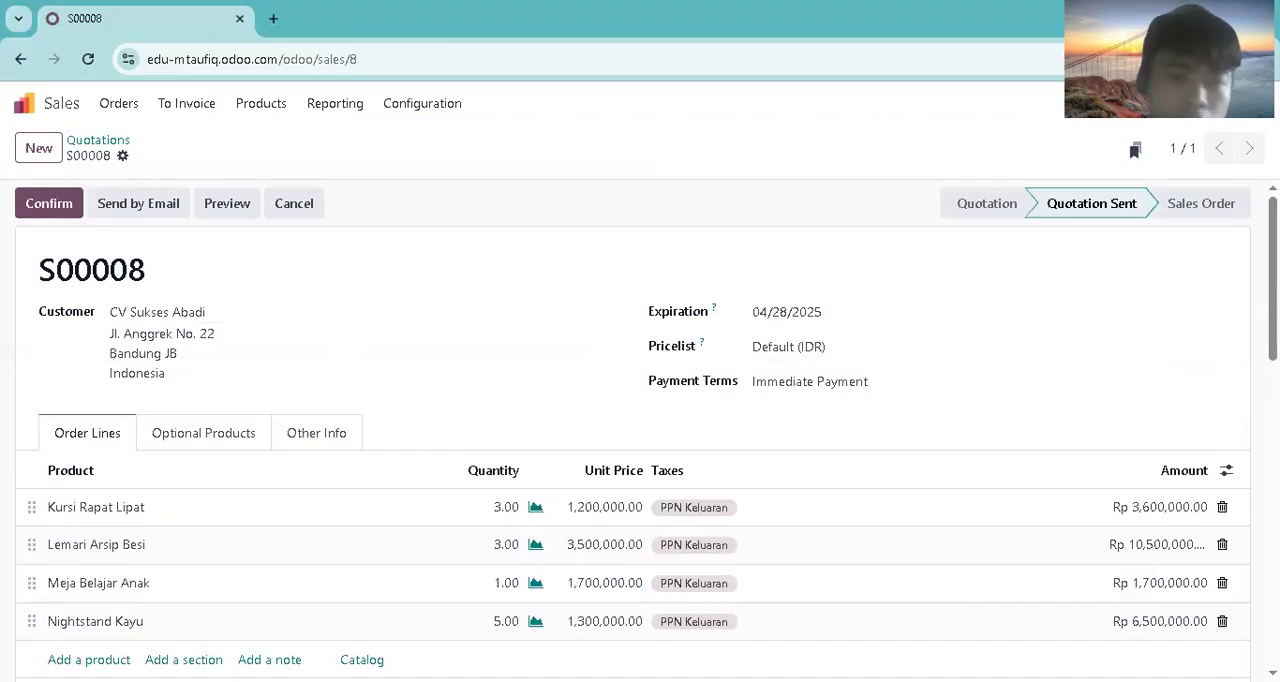
# Step: Confirm the sent quotation as a sales order and review its lines and totals
pyautogui.click(60, 205)
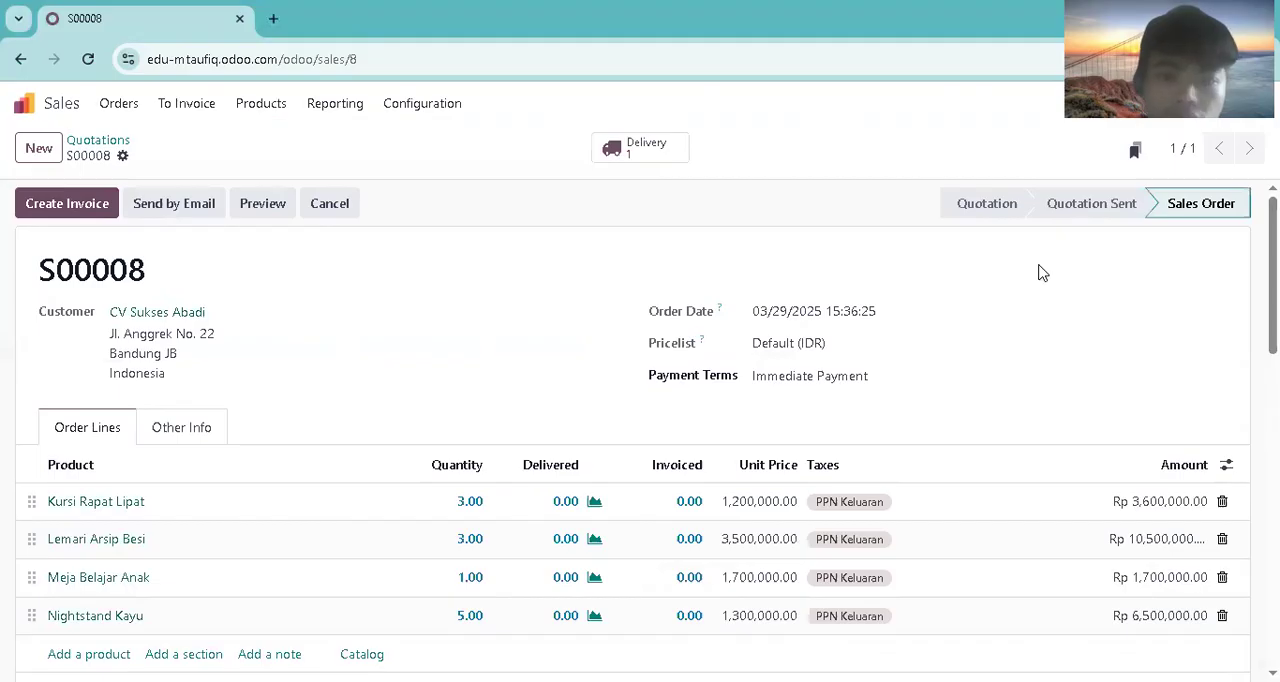
pyautogui.scroll(-2, 1040, 272)
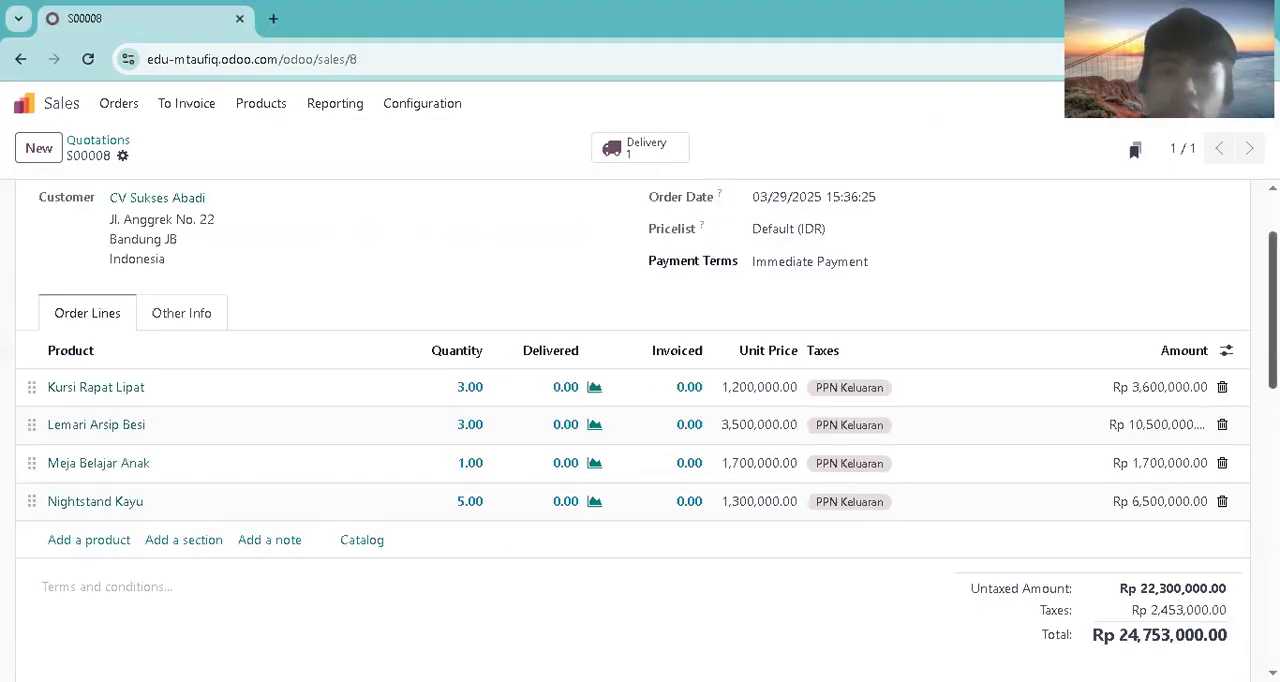
pyautogui.scroll(2, 640, 430)
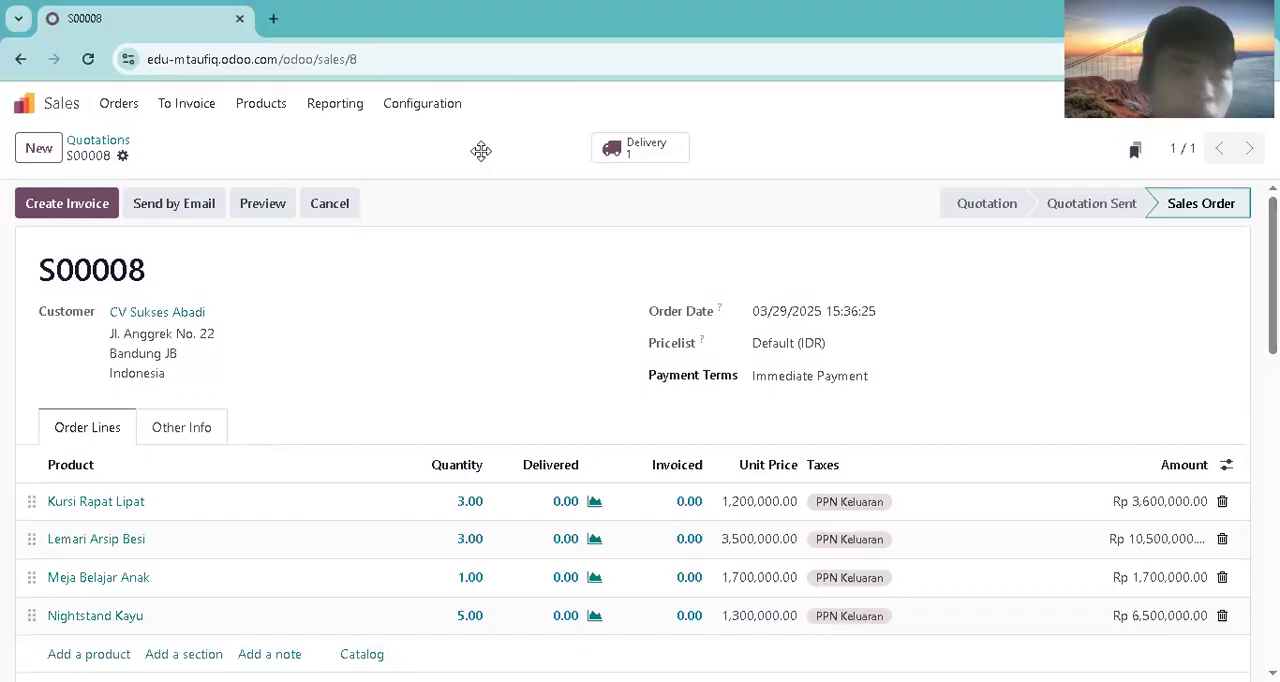
# Step: Open the newest CV Sukses Abadi order, the one still to invoice, from the sales orders list
pyautogui.click(114, 107)
pyautogui.click(137, 162)
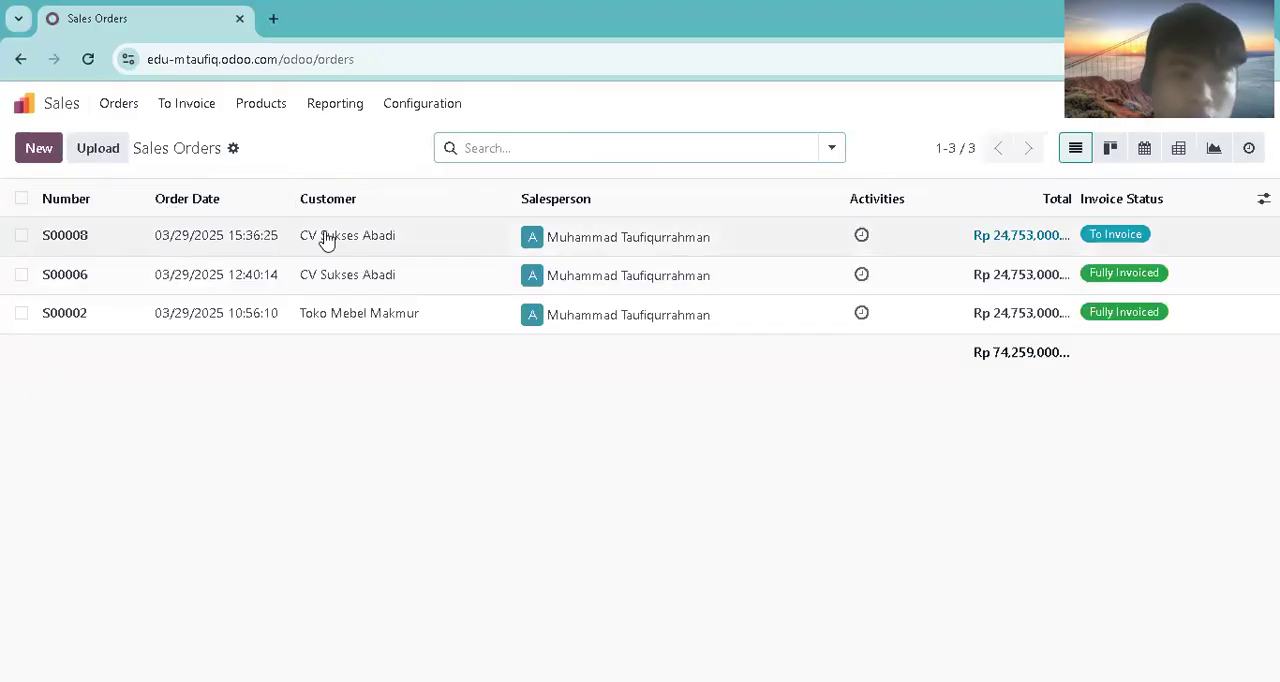
pyautogui.click(330, 243)
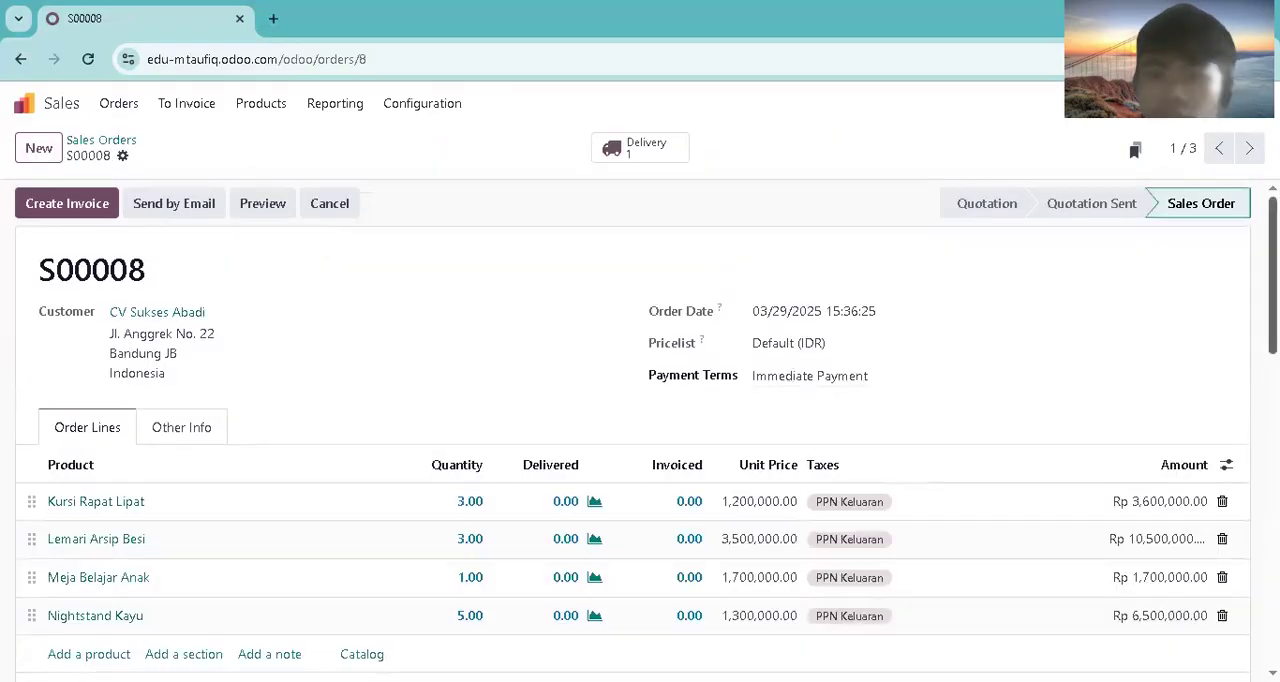
# Step: Open the delivery order linked to this sales order and check the optional columns of its operations table
pyautogui.scroll(-1, 1205, 334)
pyautogui.click(674, 165)
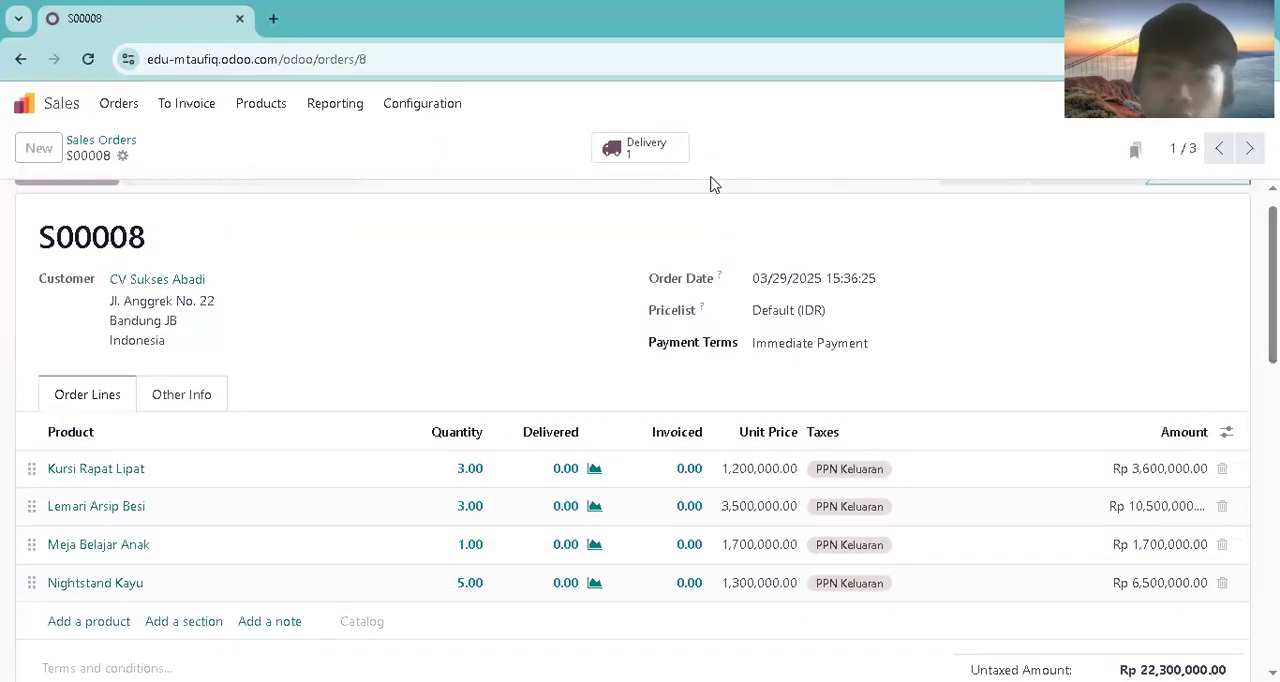
pyautogui.click(1226, 500)
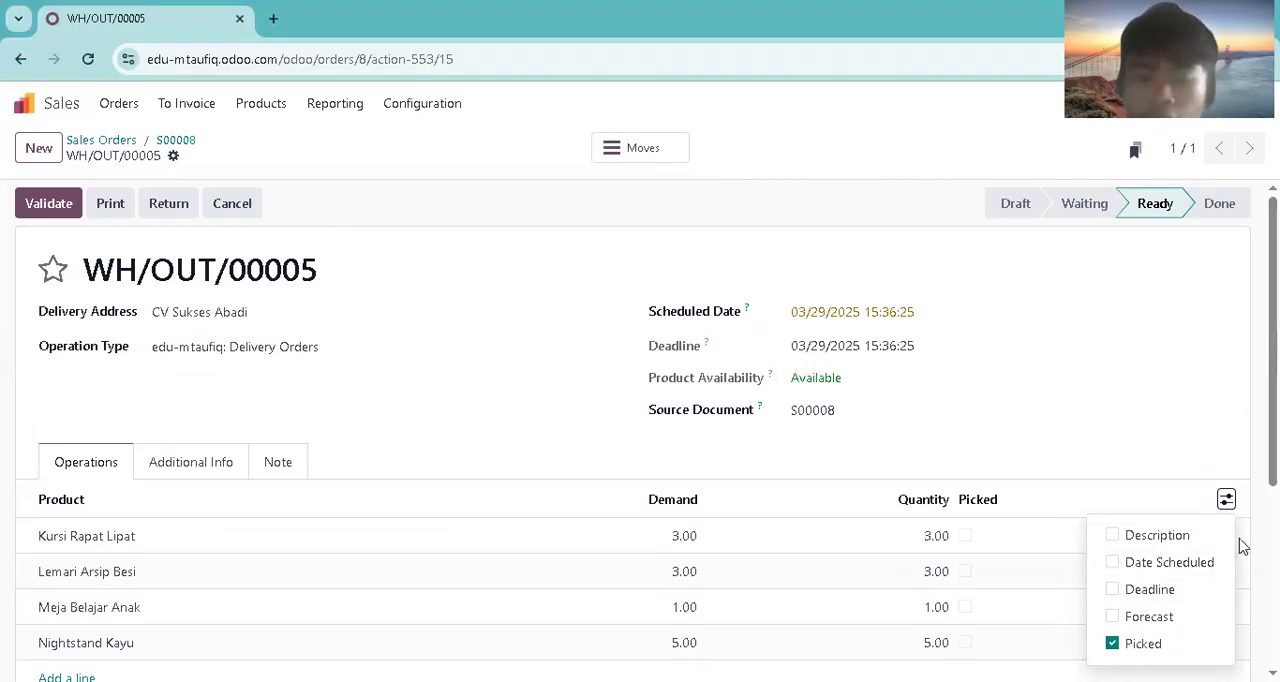
pyautogui.click(1086, 388)
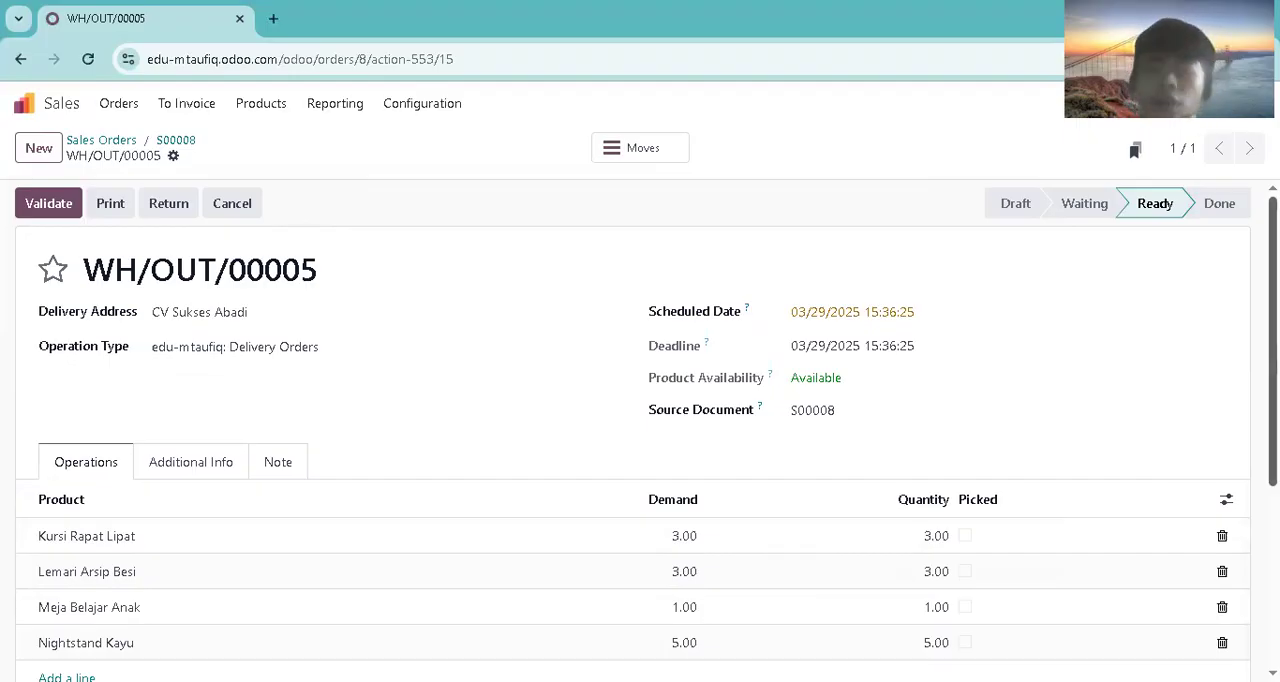
# Step: Mark all four products on the delivery order as picked
pyautogui.rightClick(981, 263)
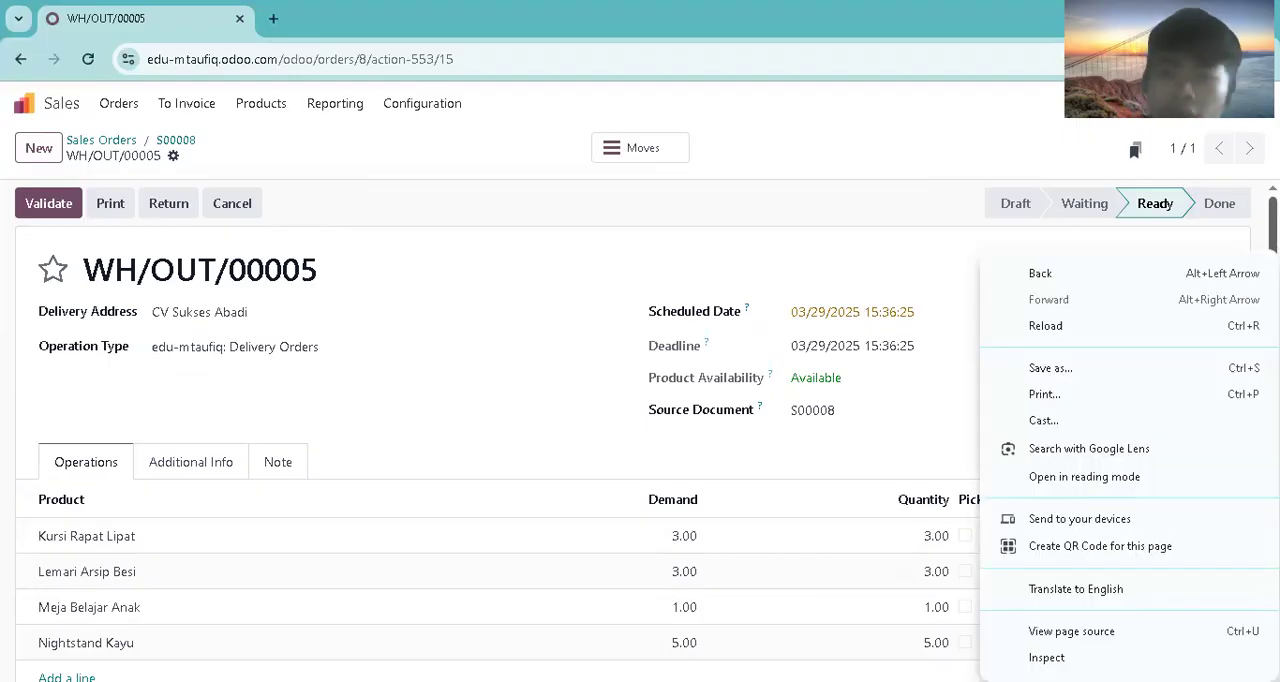
pyautogui.scroll(-1, 1057, 457)
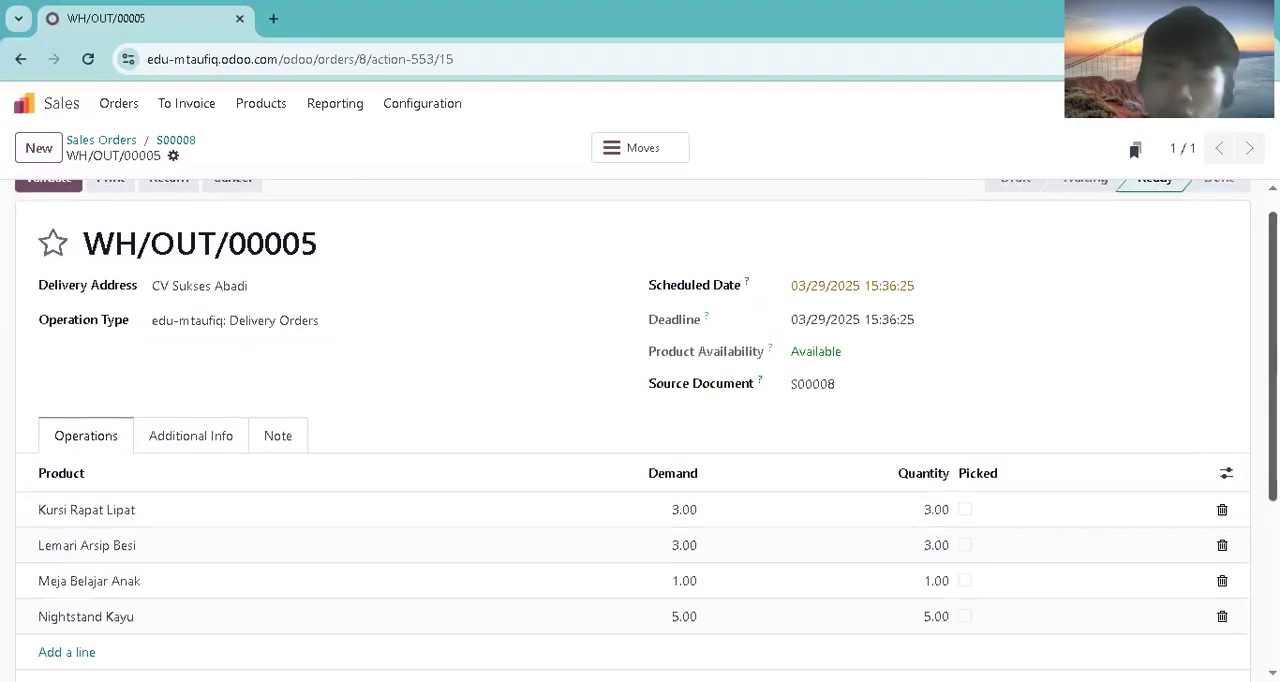
pyautogui.click(966, 512)
pyautogui.click(963, 546)
pyautogui.click(965, 582)
pyautogui.click(965, 618)
pyautogui.scroll(1, 646, 429)
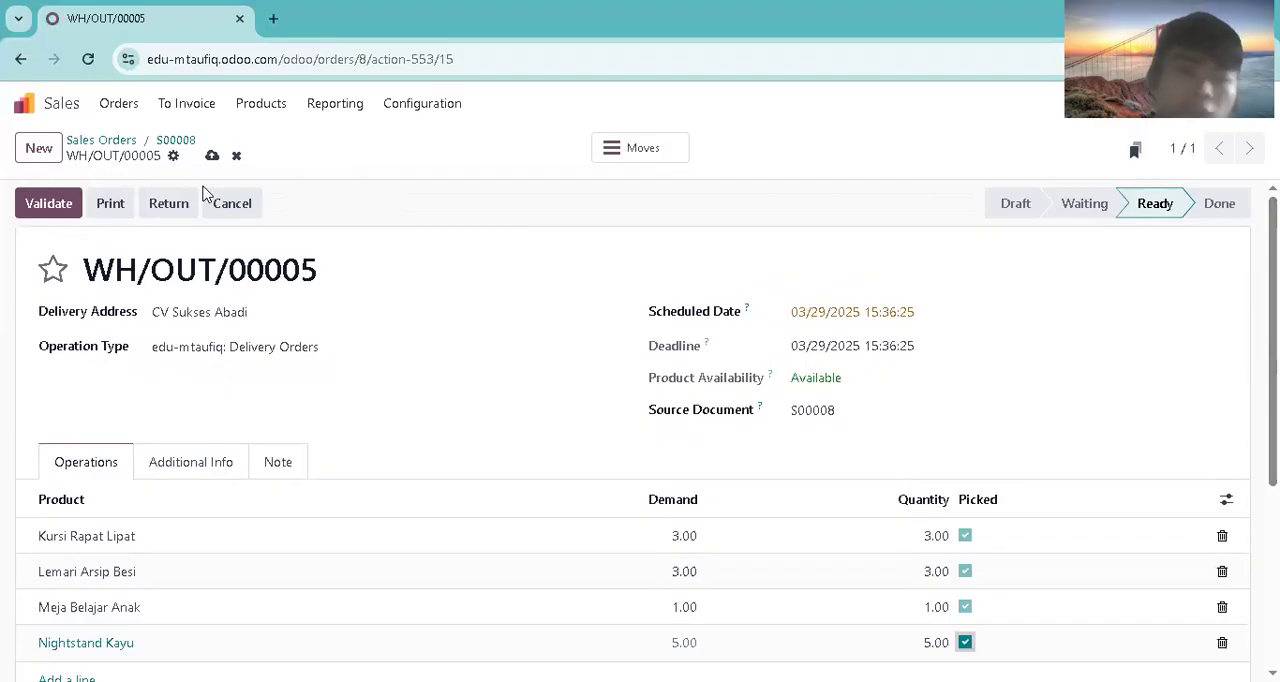
# Step: Validate the delivery order and review its completed operations
pyautogui.click(49, 205)
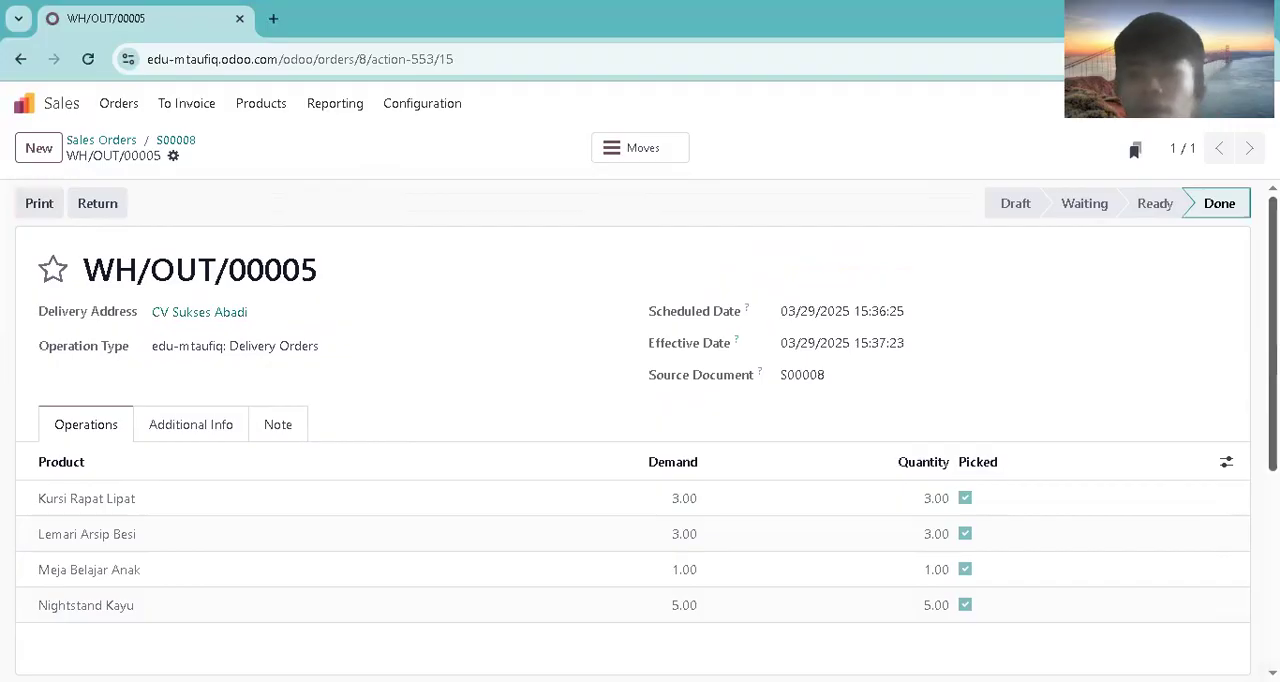
pyautogui.scroll(-2, 640, 430)
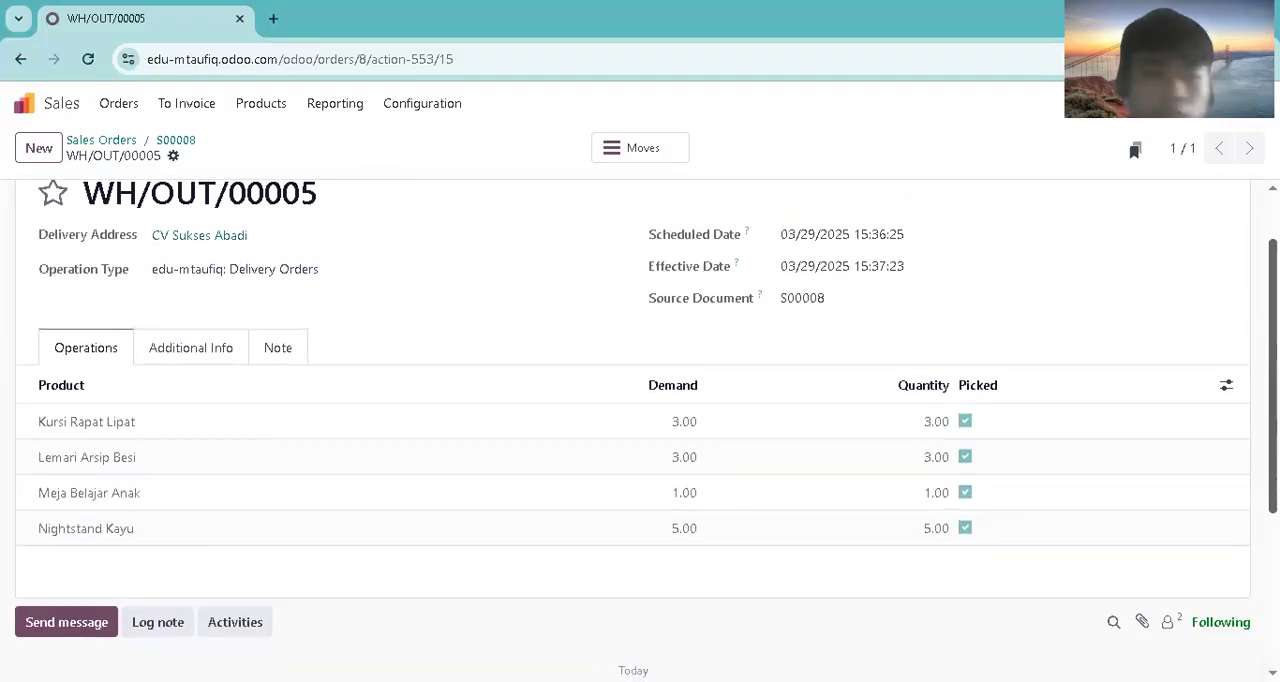
pyautogui.scroll(2, 640, 430)
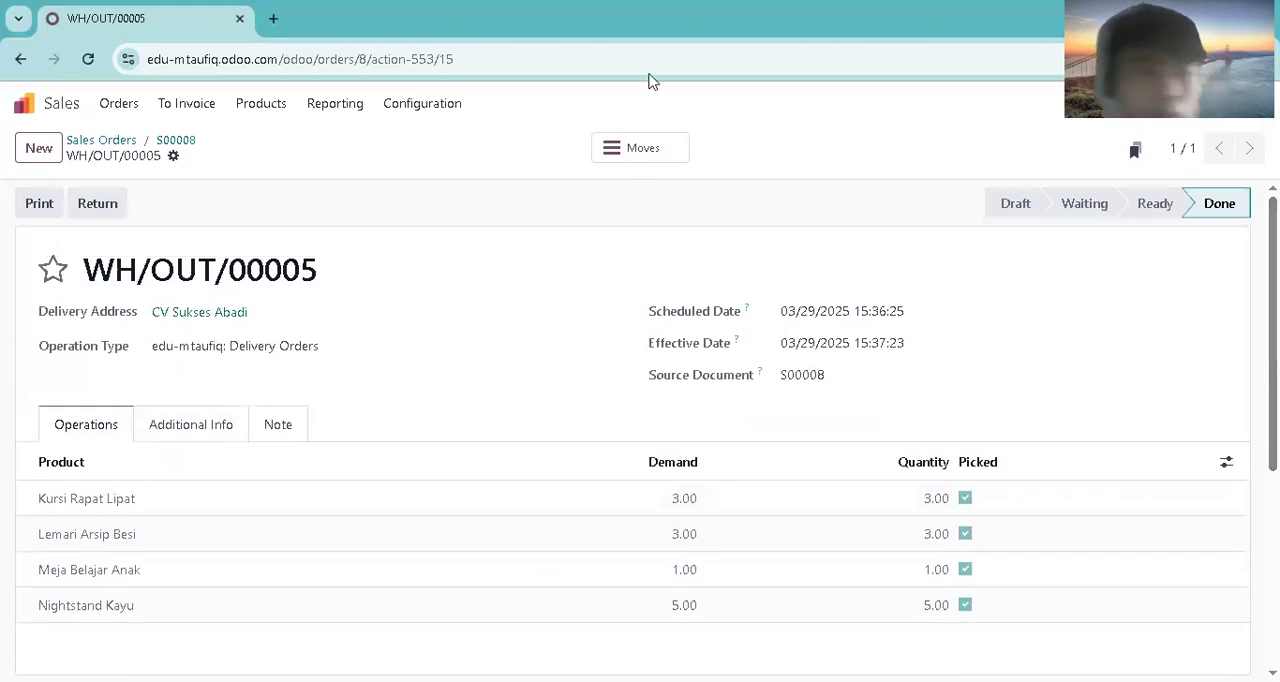
# Step: Open the CV Sukses Abadi order from the list of orders to invoice and review its delivered quantities and totals
pyautogui.click(138, 110)
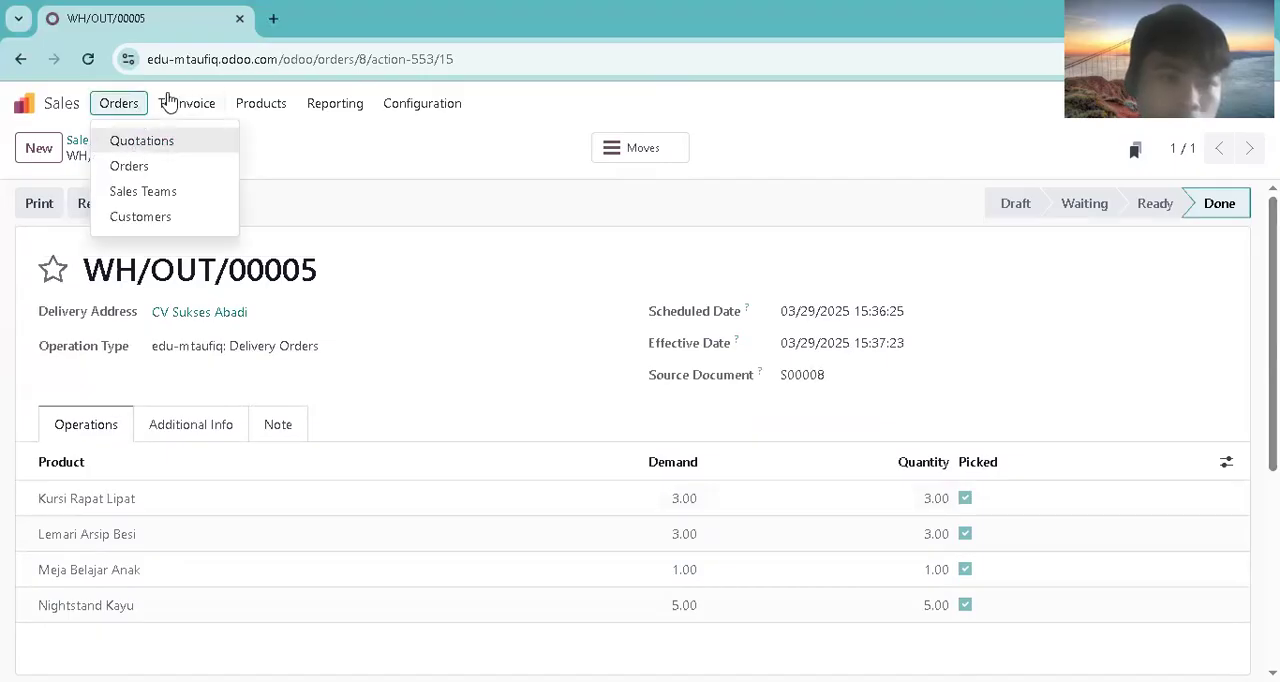
pyautogui.moveTo(177, 104)
pyautogui.click(180, 143)
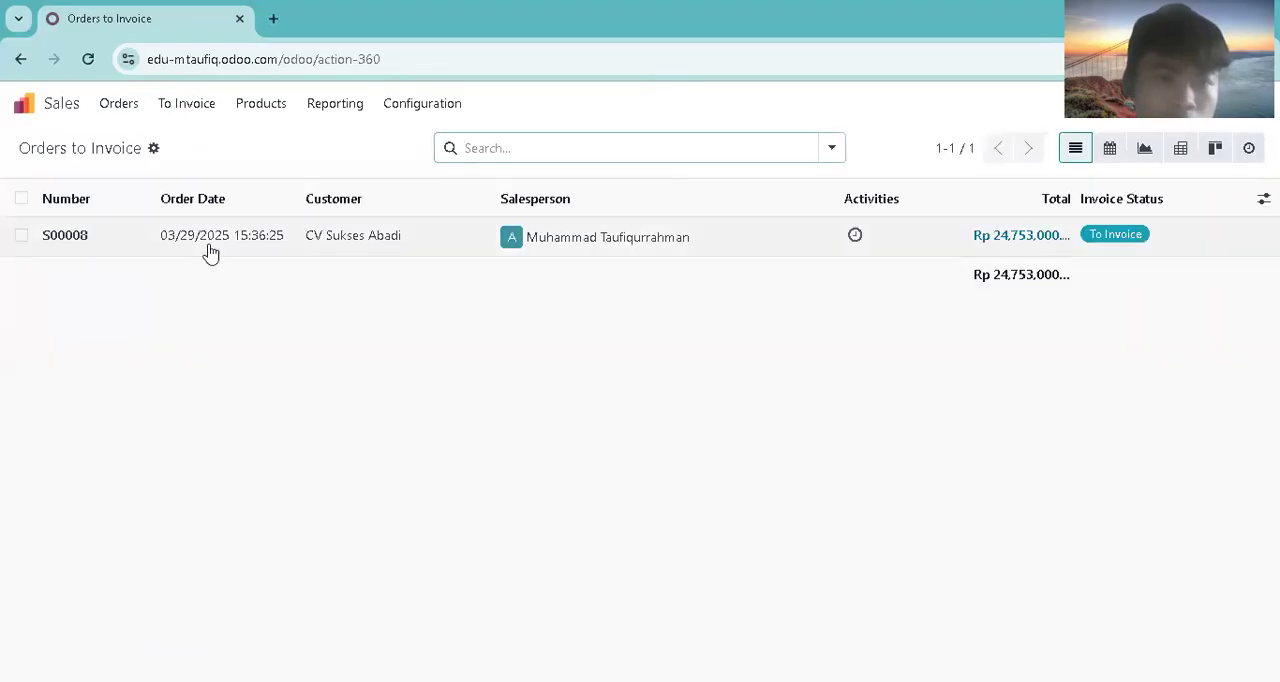
pyautogui.click(213, 243)
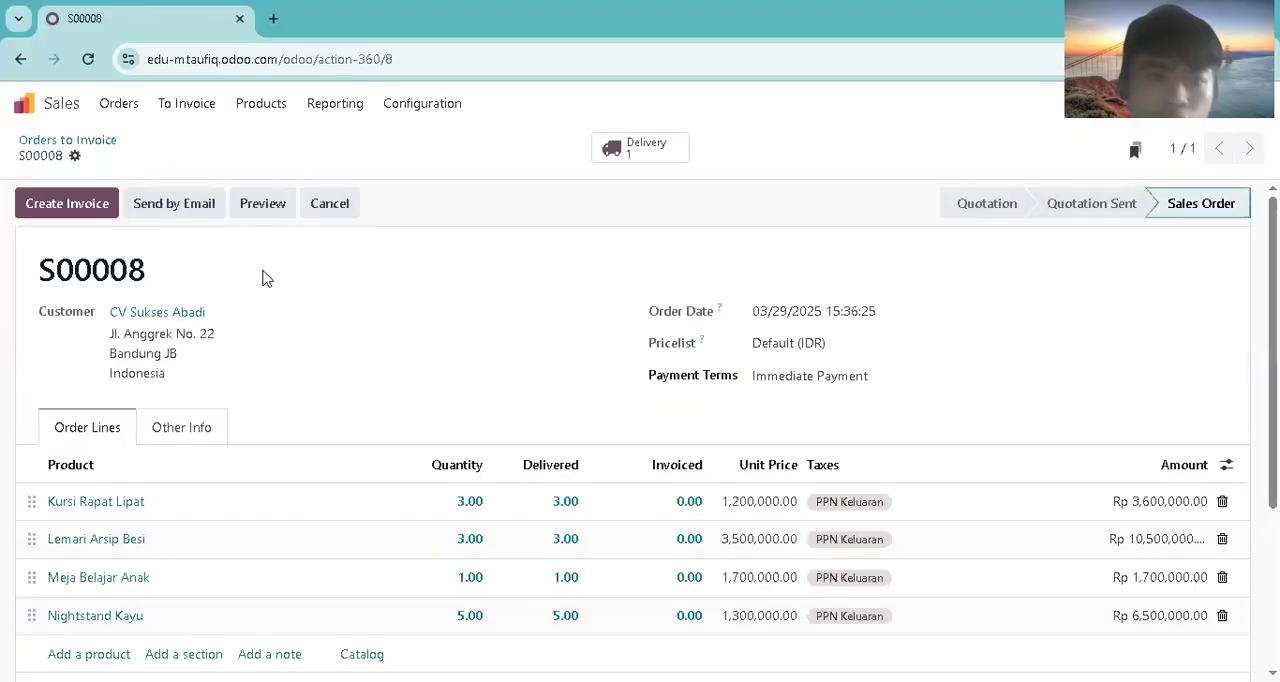
pyautogui.scroll(-3, 646, 430)
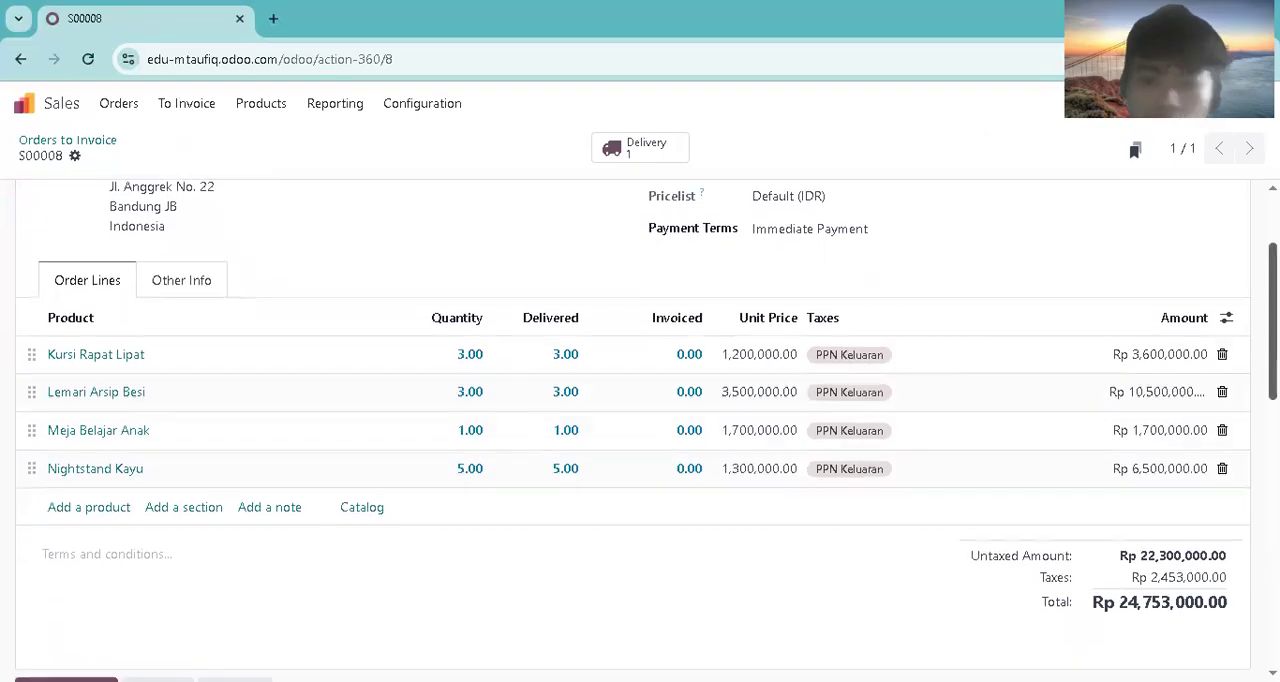
pyautogui.scroll(3, 646, 430)
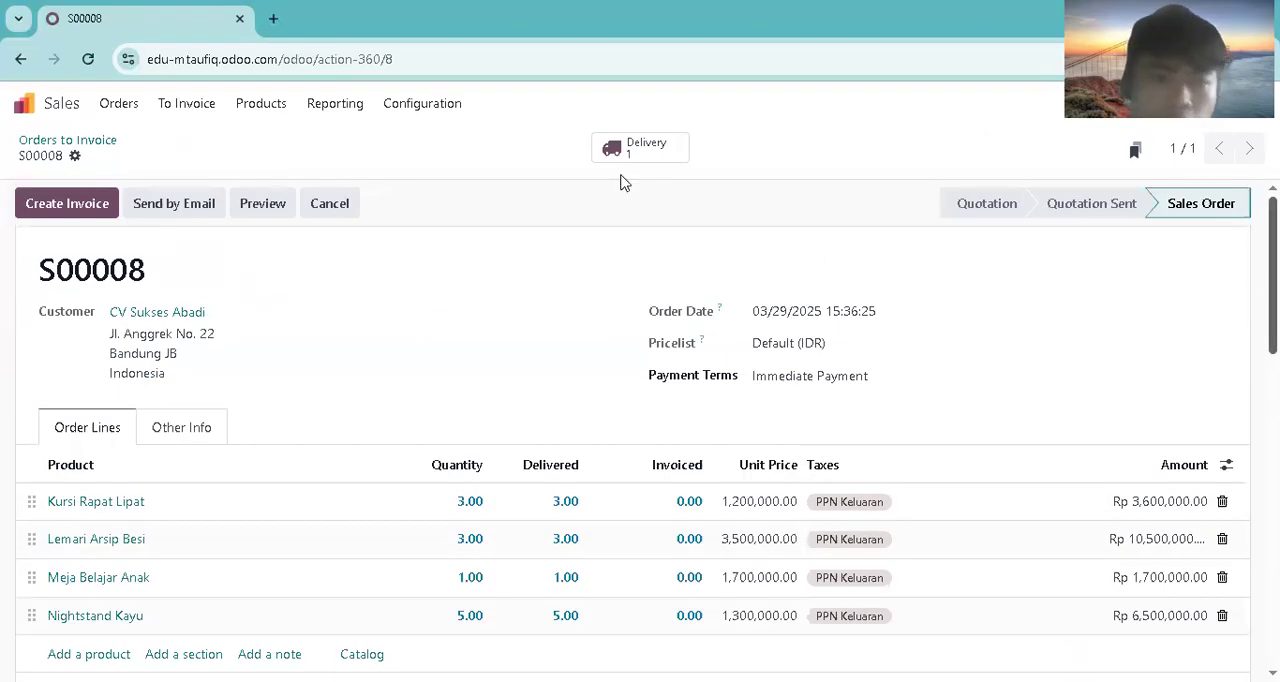
# Step: Create a regular invoice from the sales order and confirm it after checking its lines and totals
pyautogui.click(108, 212)
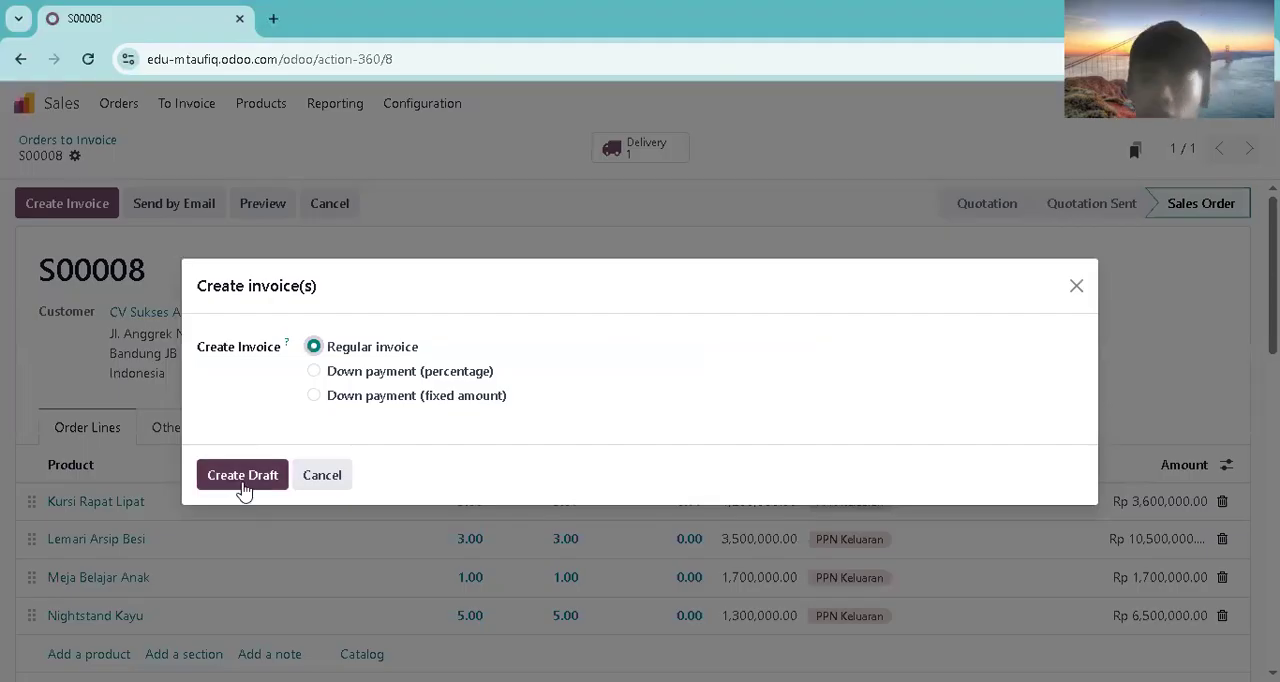
pyautogui.click(243, 478)
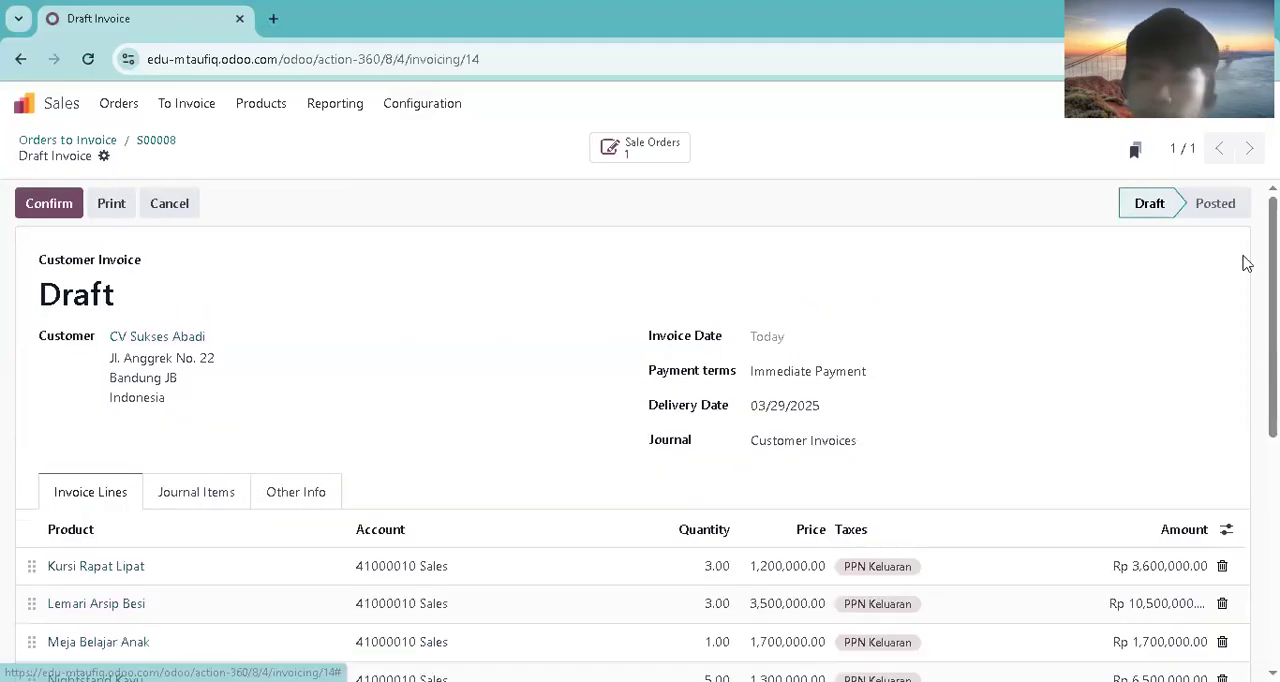
pyautogui.scroll(-1, 640, 430)
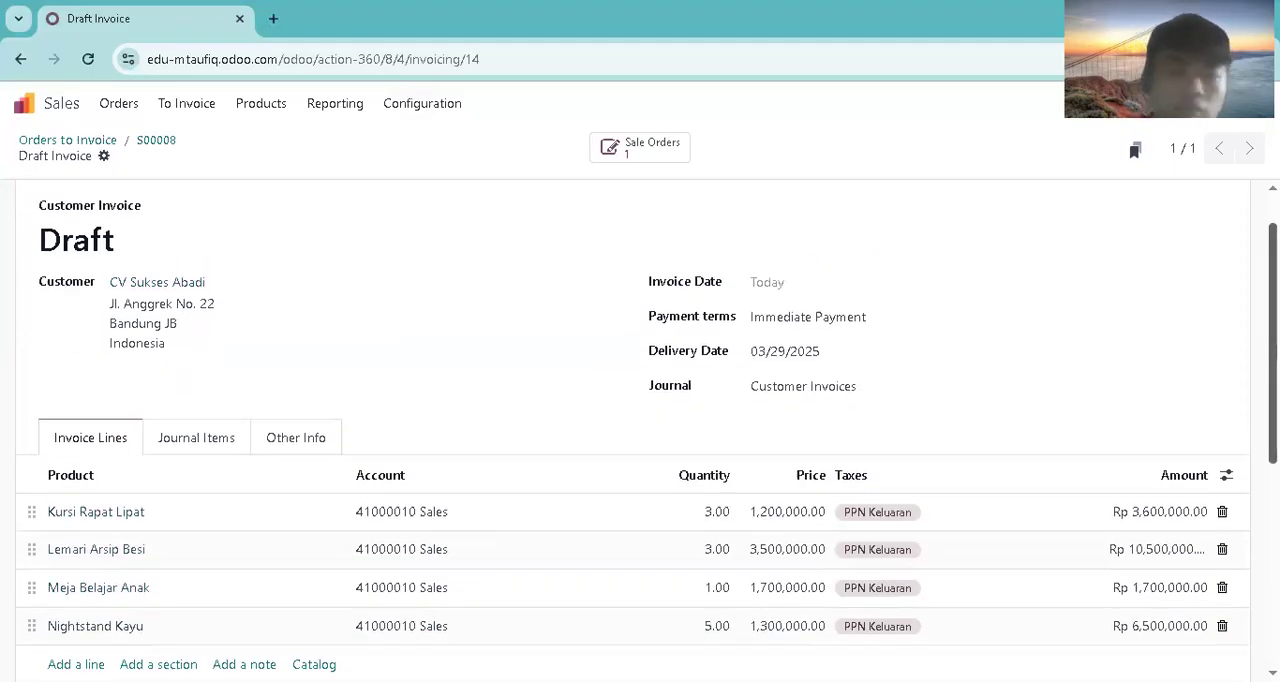
pyautogui.scroll(-4, 640, 430)
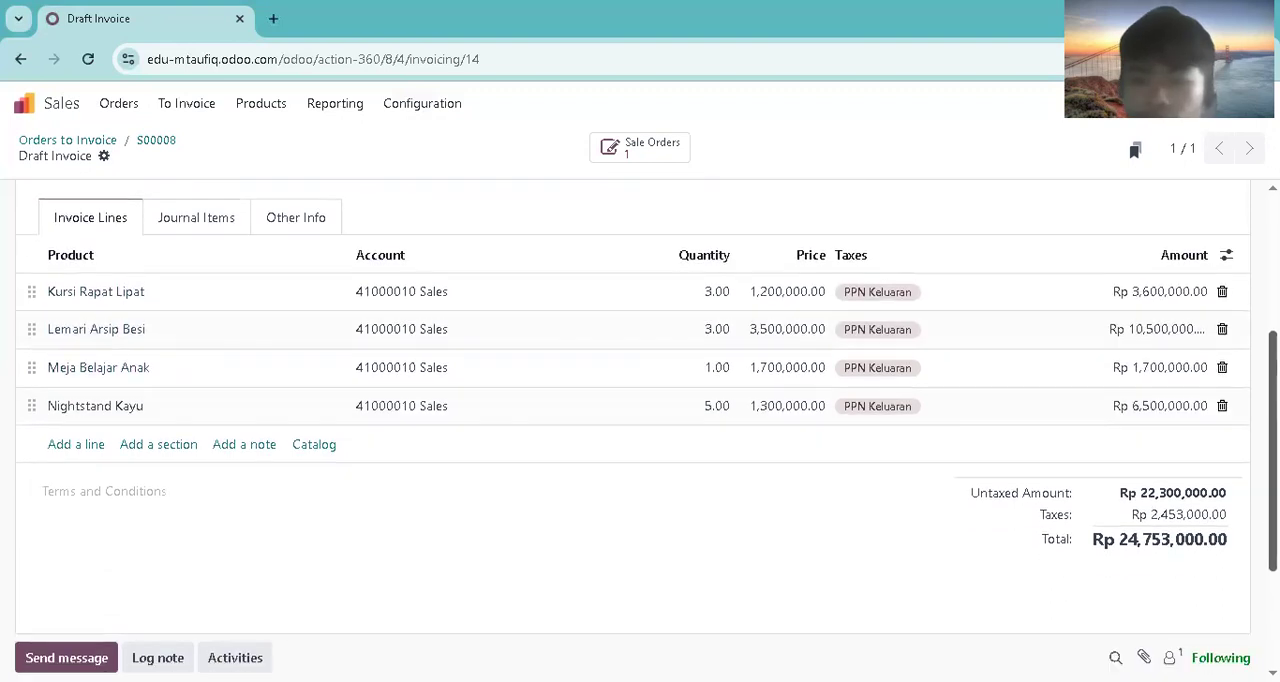
pyautogui.scroll(5, 640, 430)
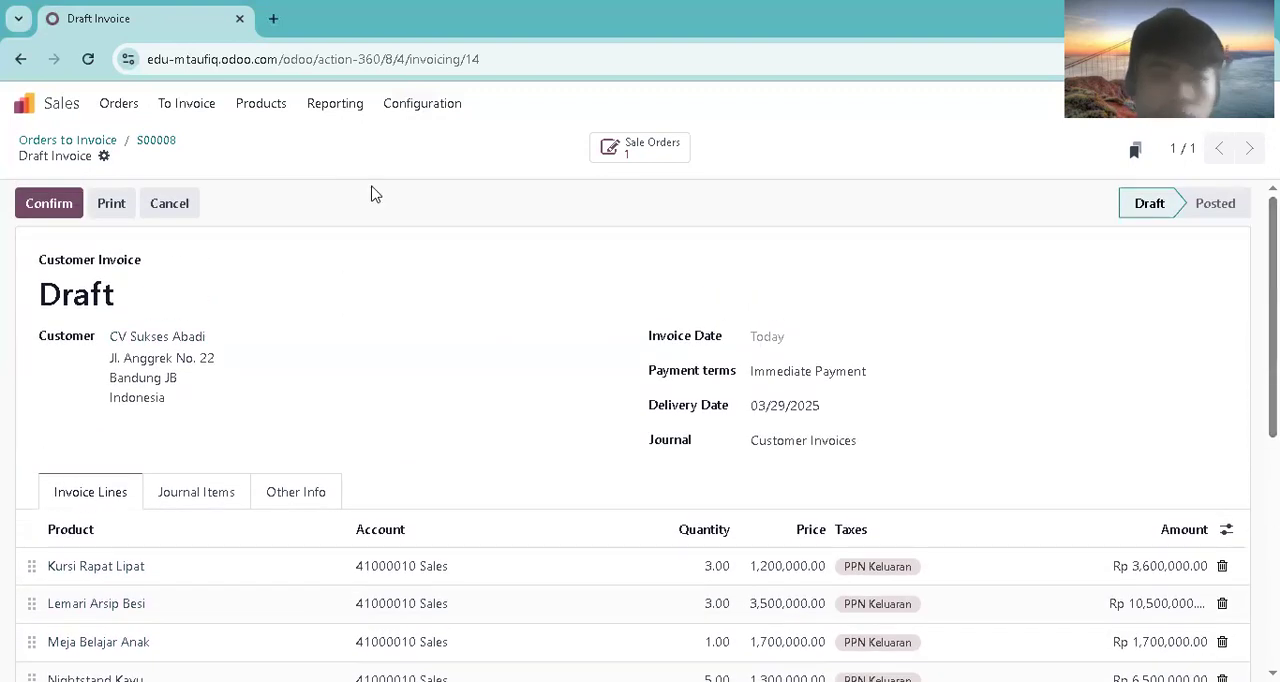
pyautogui.click(50, 204)
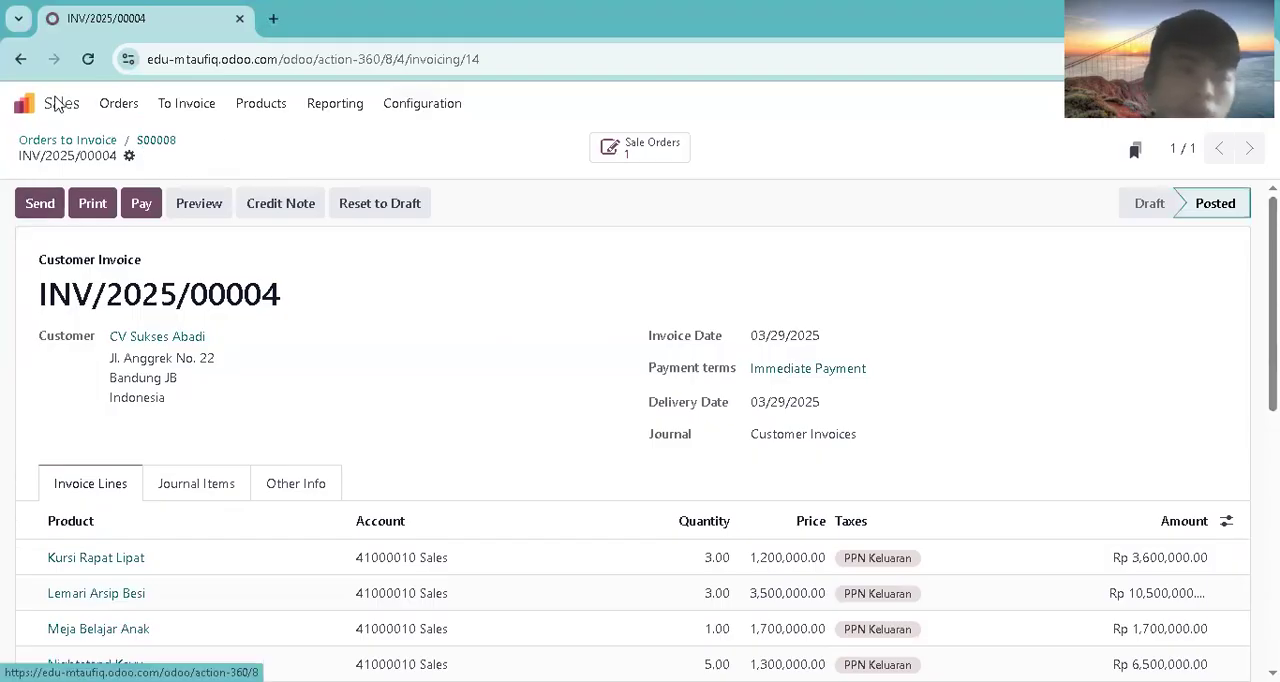
# Step: Switch to Accounting and filter the posted journal items to the unreconciled ones
pyautogui.click(24, 103)
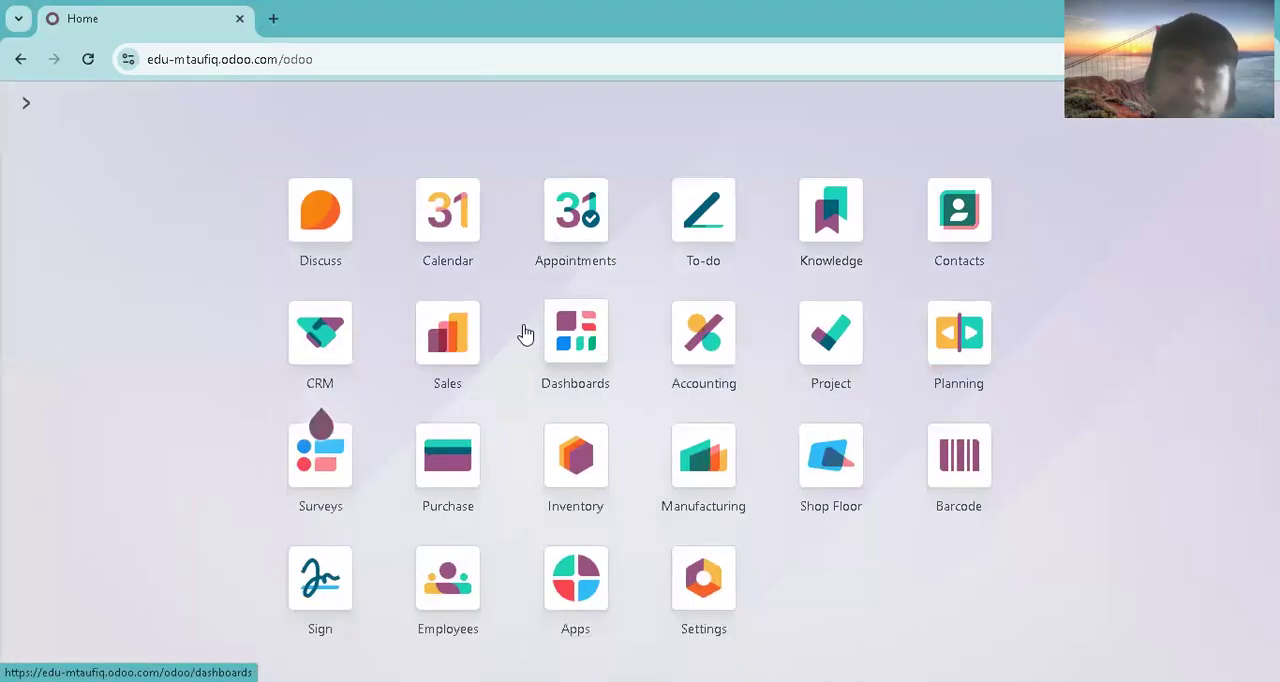
pyautogui.click(700, 330)
pyautogui.click(433, 110)
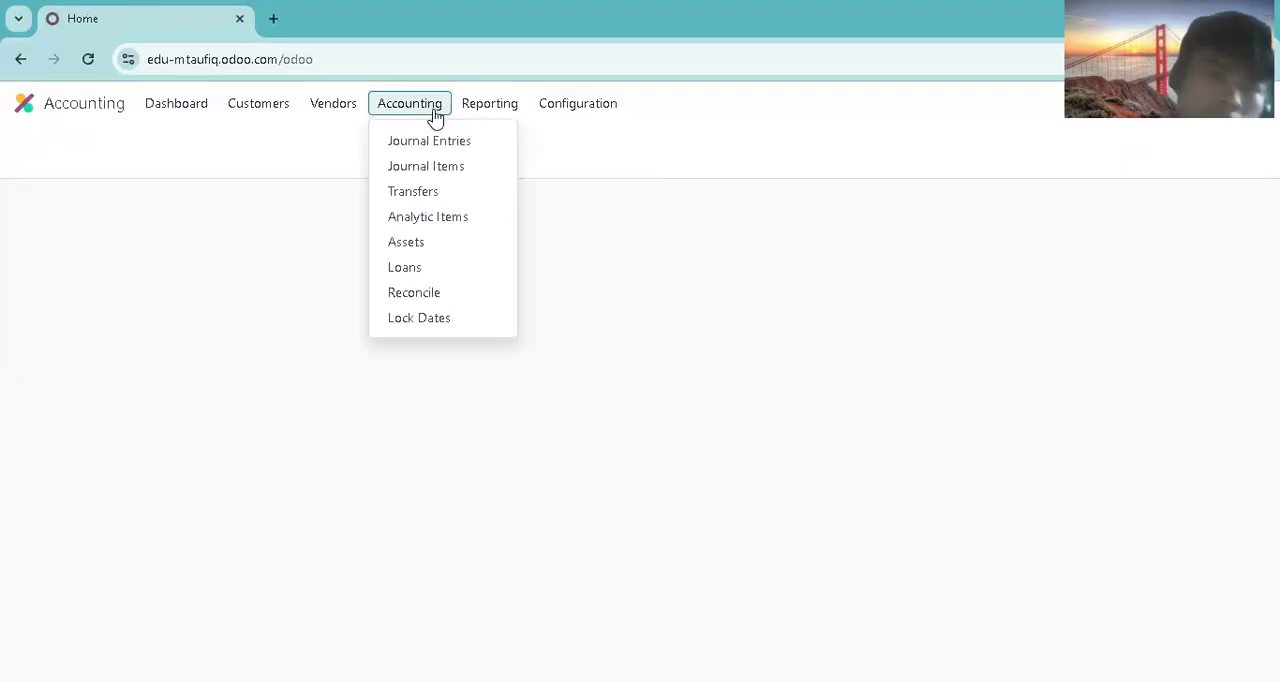
pyautogui.click(436, 170)
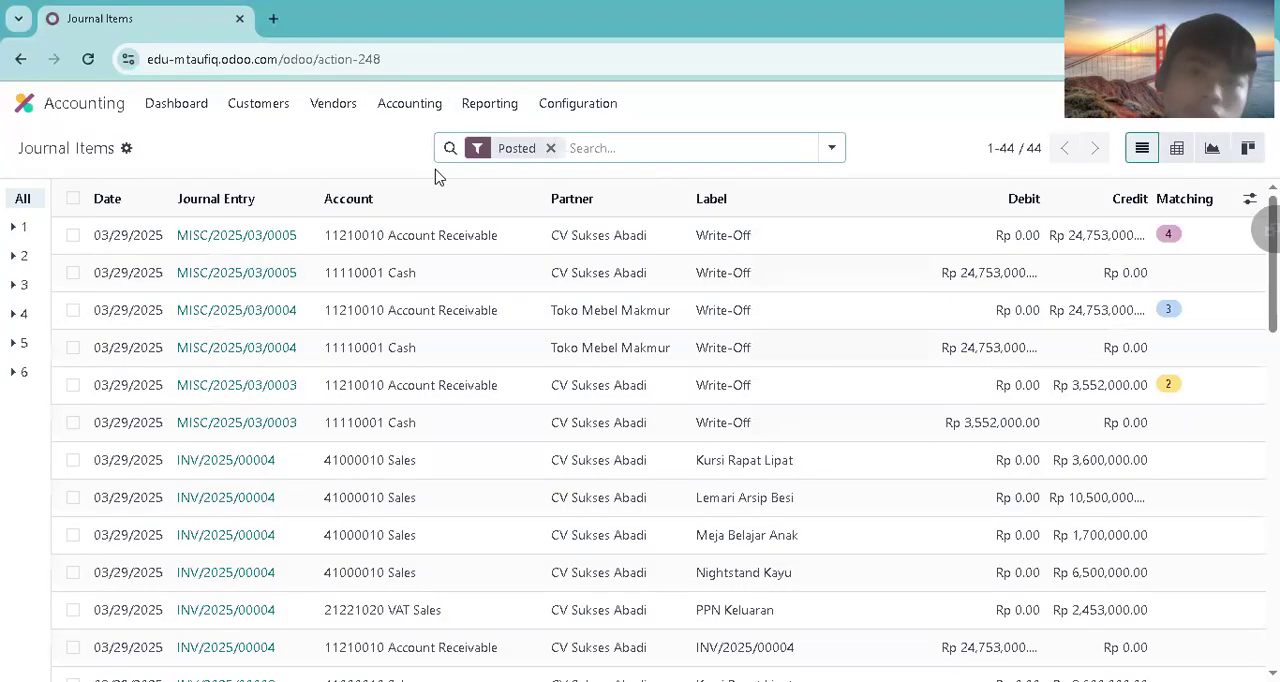
pyautogui.click(830, 150)
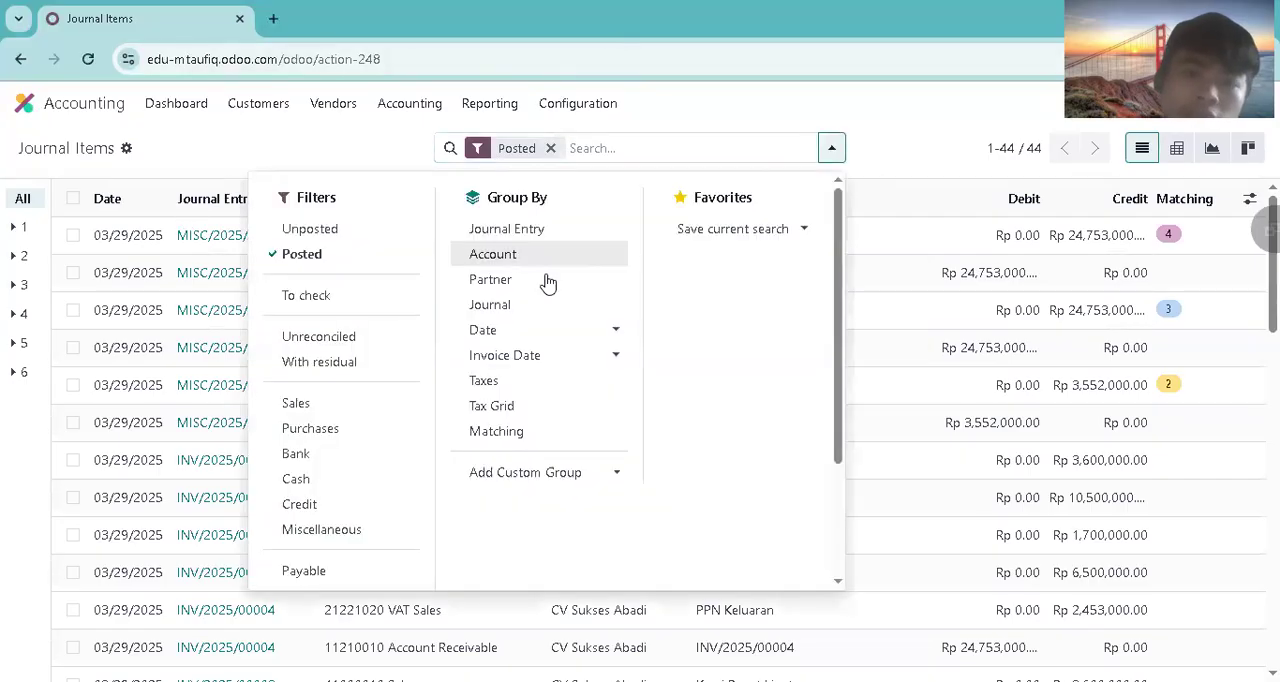
pyautogui.click(341, 344)
pyautogui.click(131, 517)
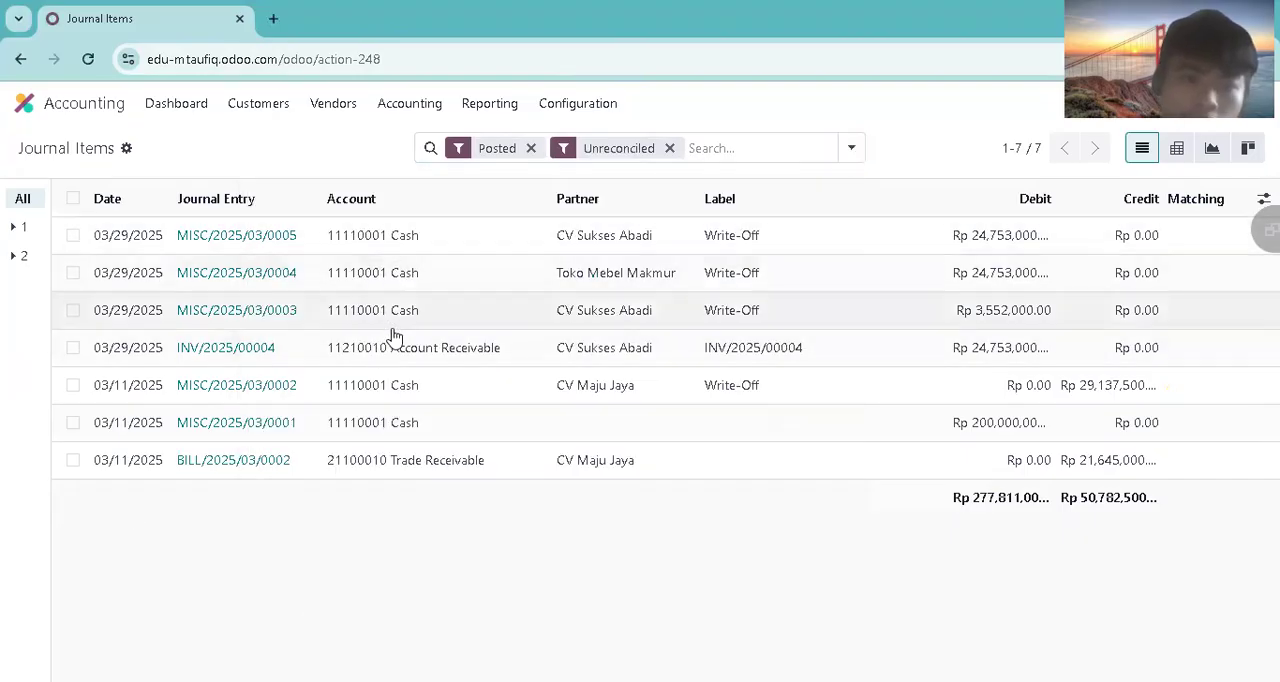
# Step: Reconcile the new CV Sukses Abadi invoice's Account Receivable item with a write-off entry to account 11110001 Cash
pyautogui.click(73, 347)
pyautogui.click(625, 156)
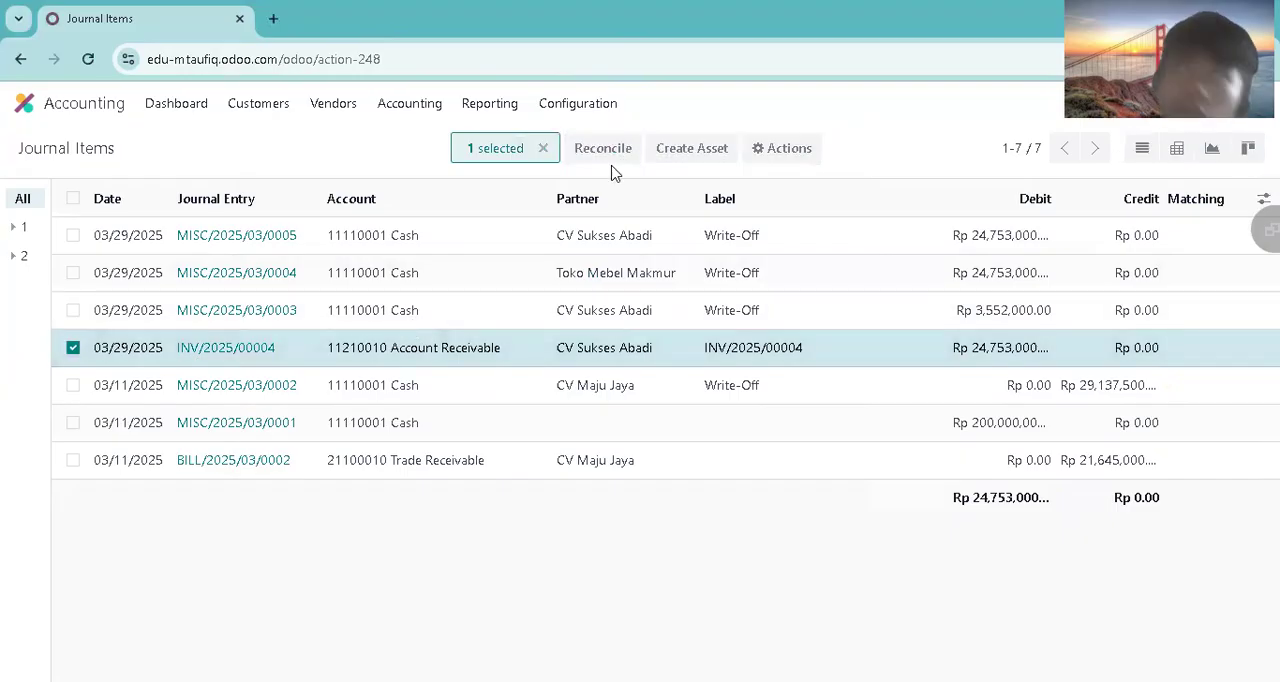
pyautogui.click(318, 349)
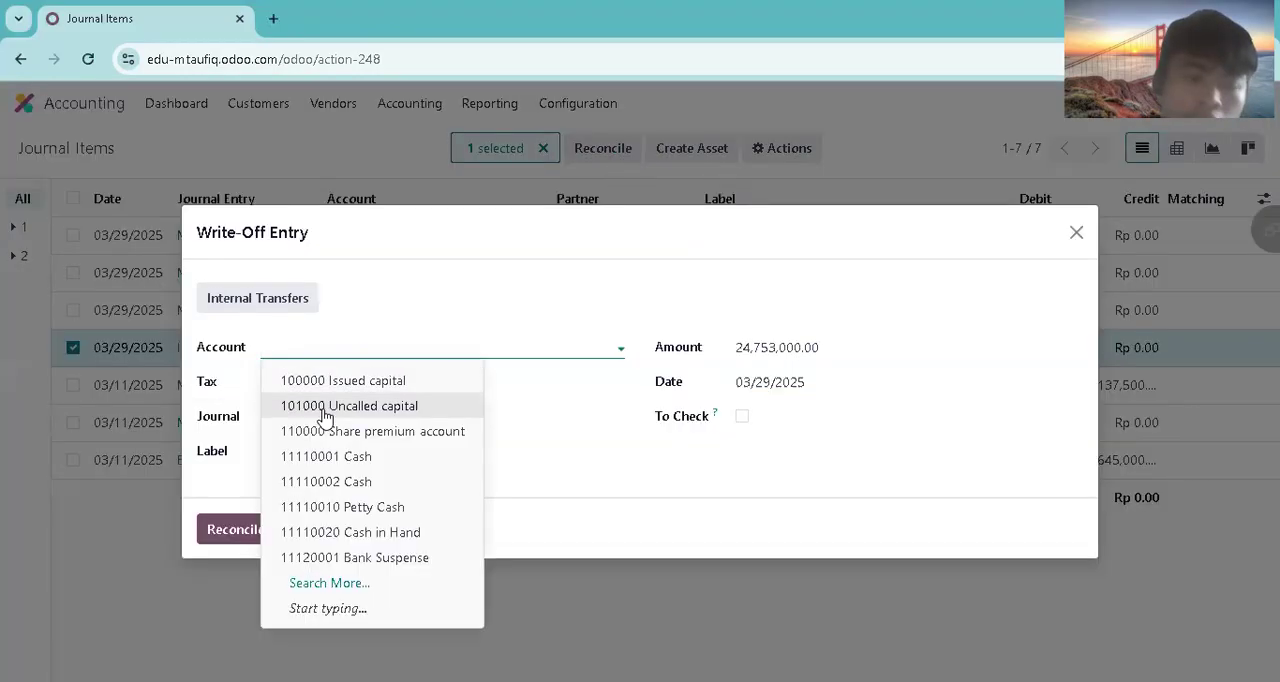
pyautogui.click(317, 451)
pyautogui.click(253, 523)
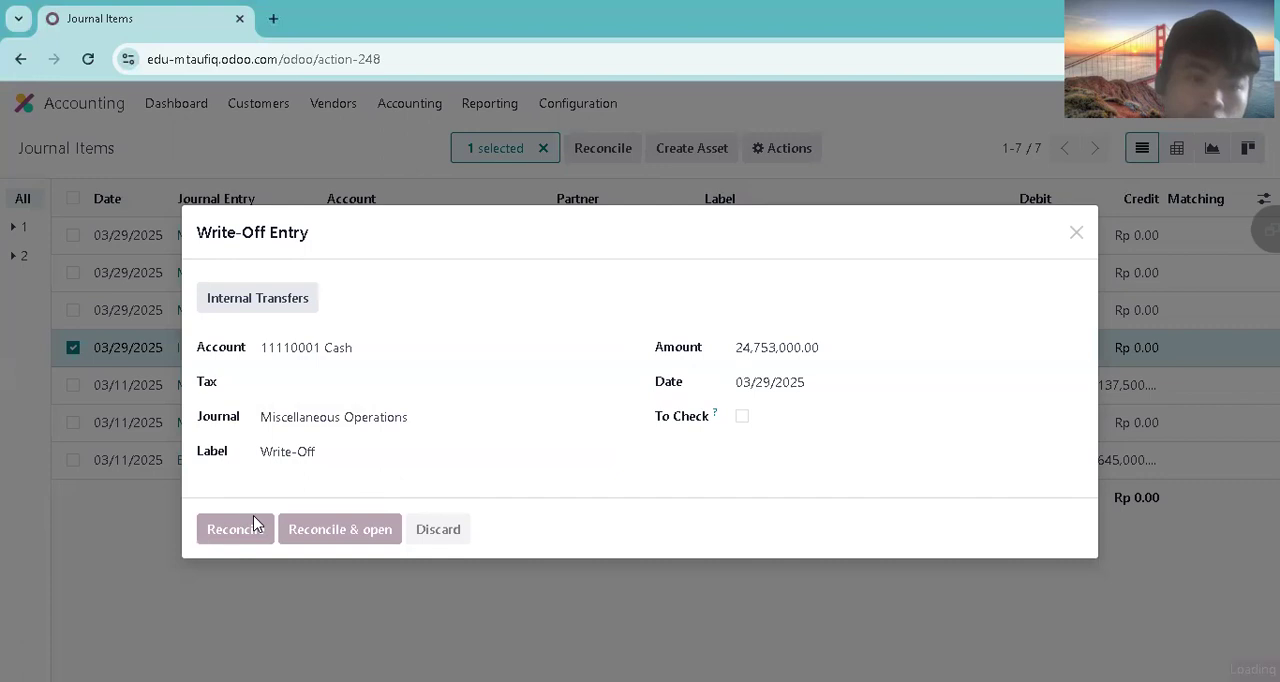
# Step: Return to Sales, reopen the newest CV Sukses Abadi order and check the payment status of its linked invoice
pyautogui.click(104, 118)
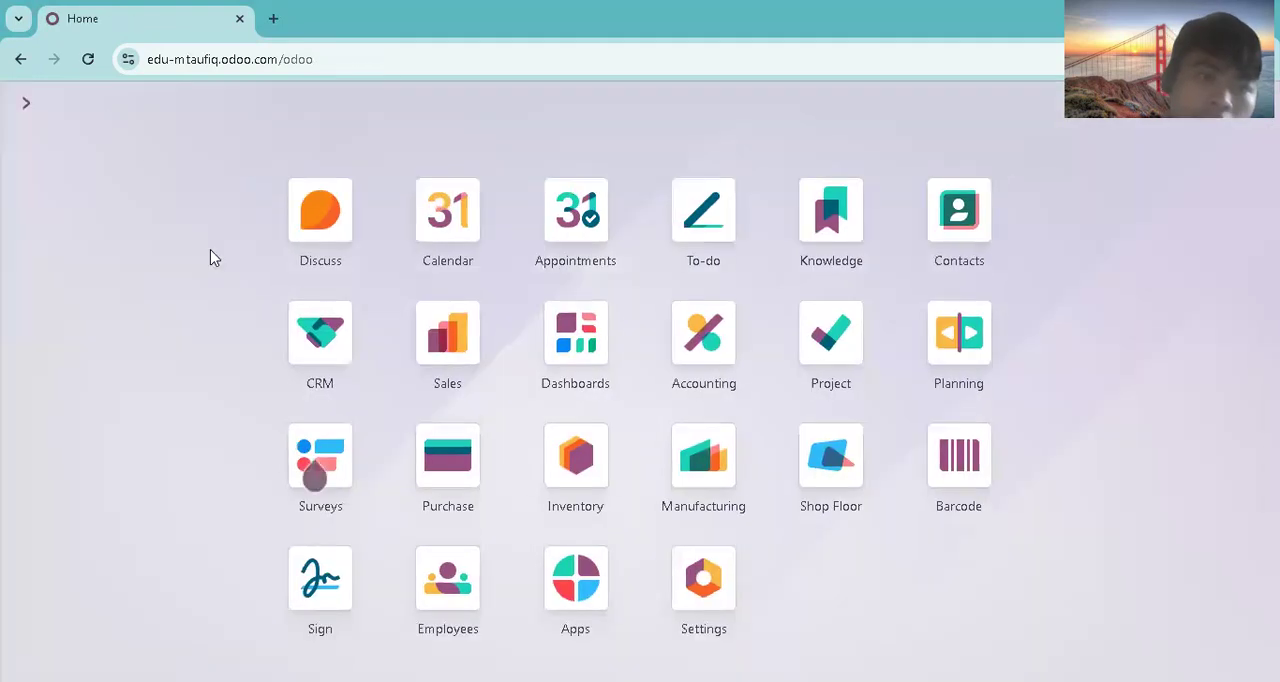
pyautogui.click(464, 360)
pyautogui.click(128, 105)
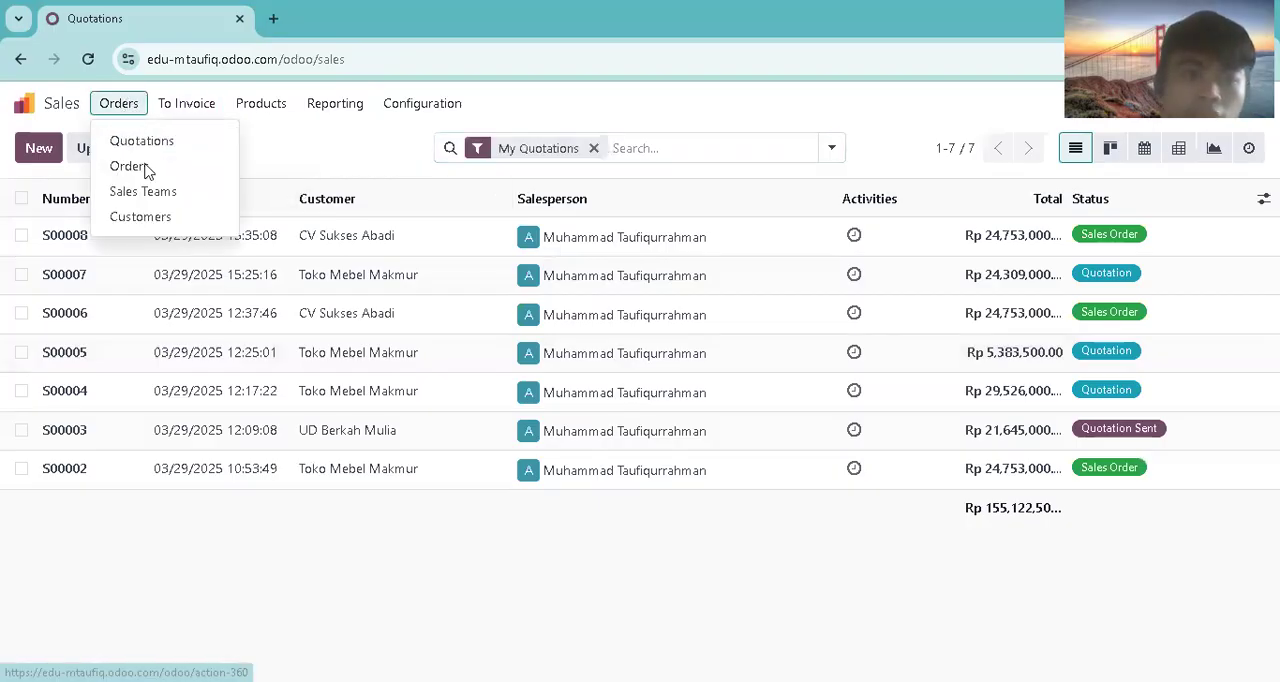
pyautogui.click(128, 166)
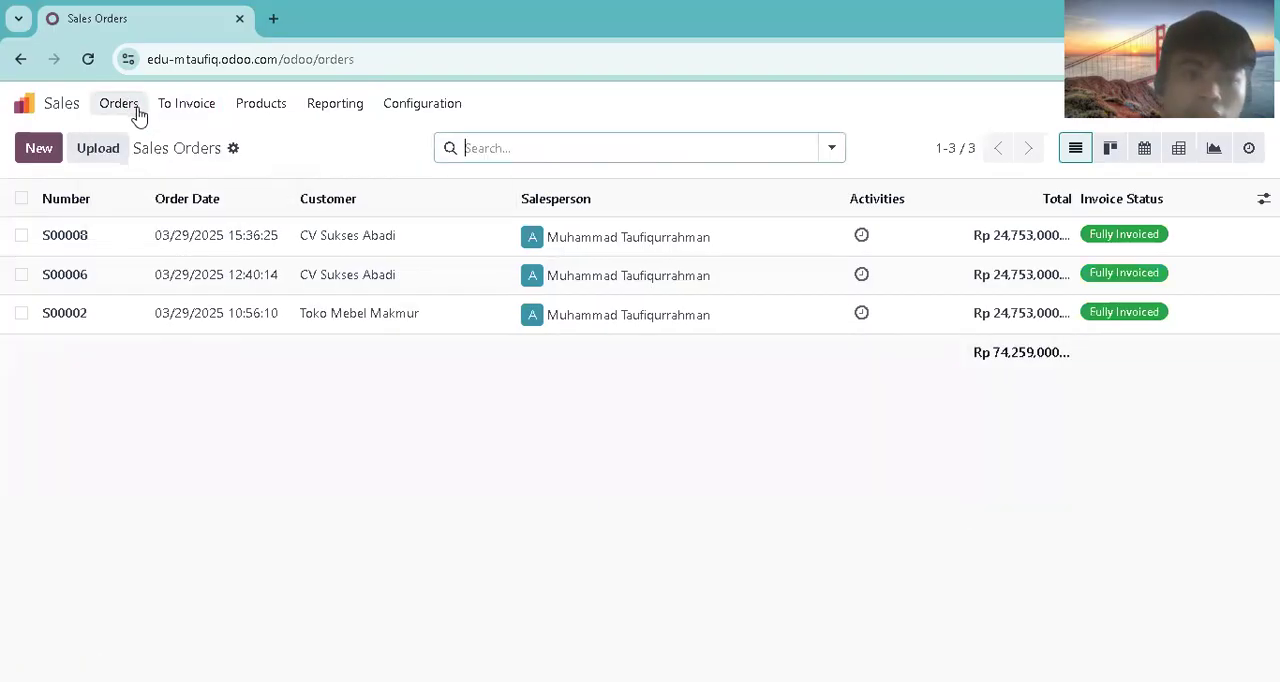
pyautogui.click(268, 243)
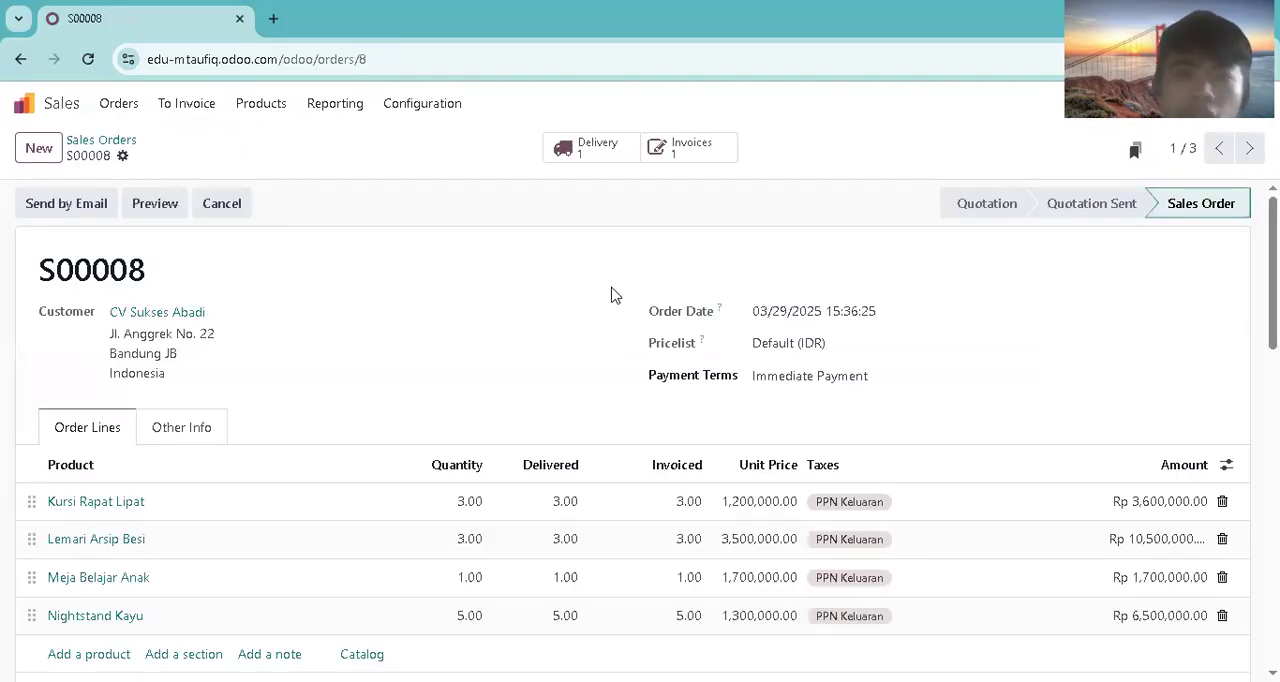
pyautogui.click(660, 150)
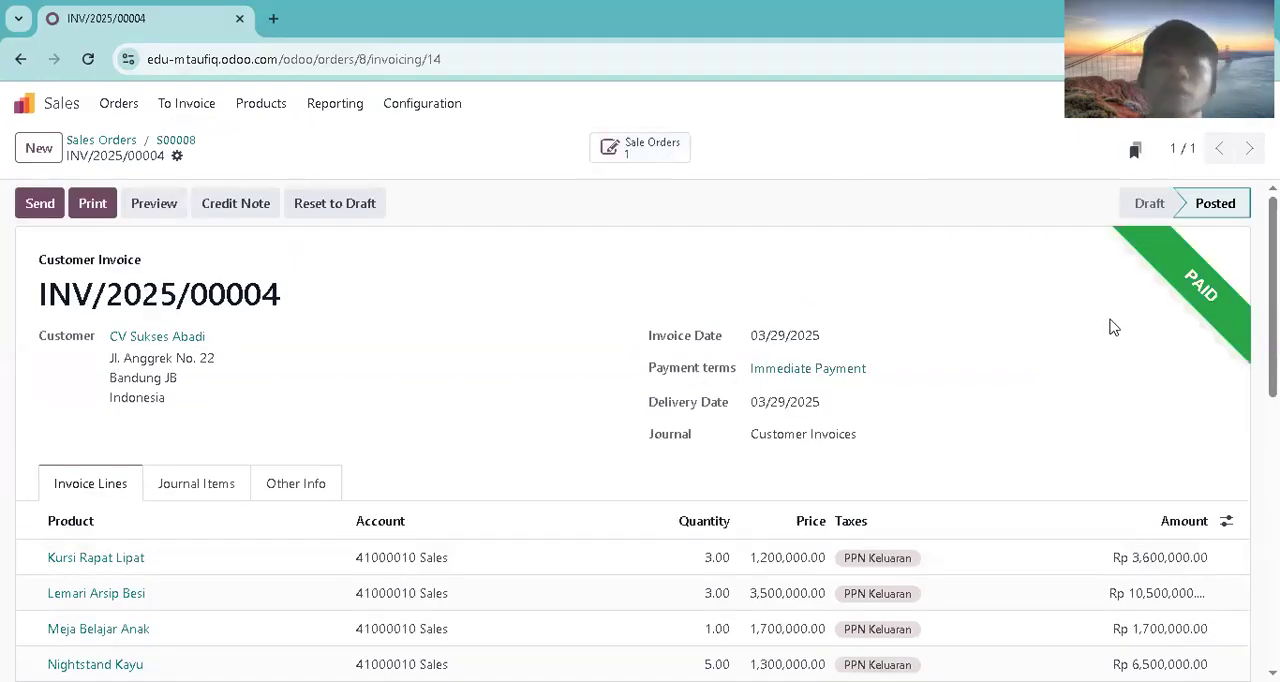
# Step: Go from the invoice back to its sales order and view the detailed moves of the linked delivery order
pyautogui.click(668, 152)
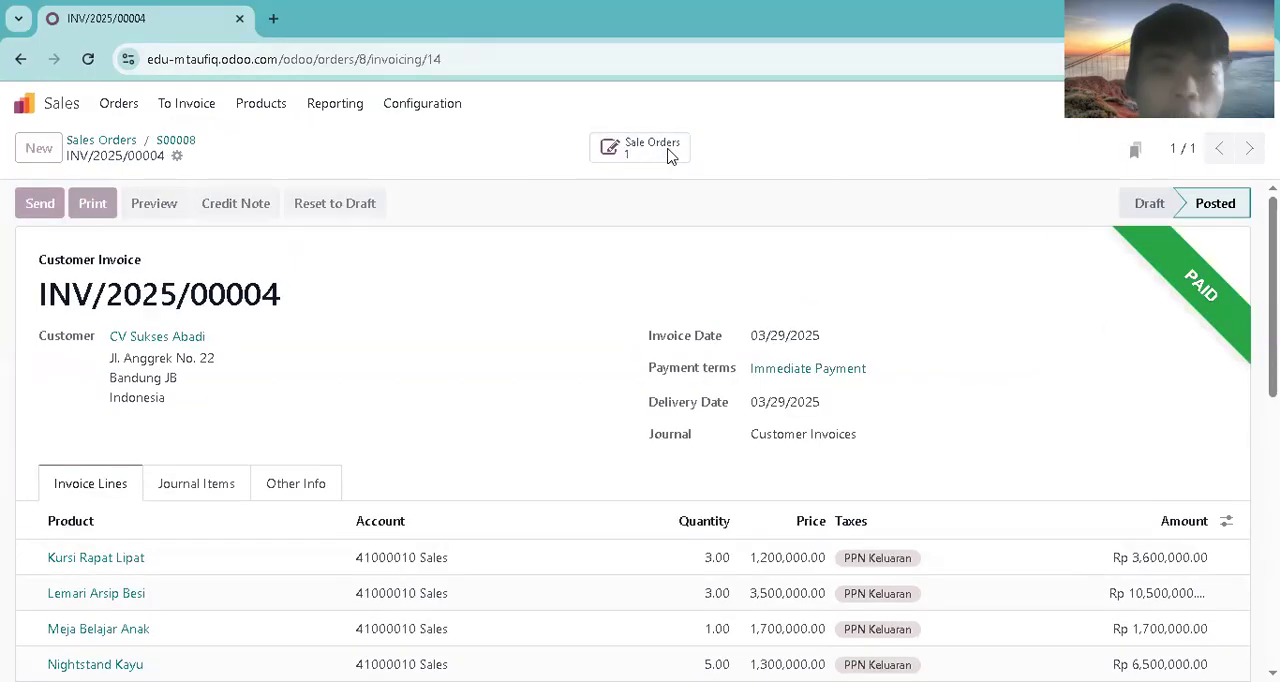
pyautogui.click(598, 148)
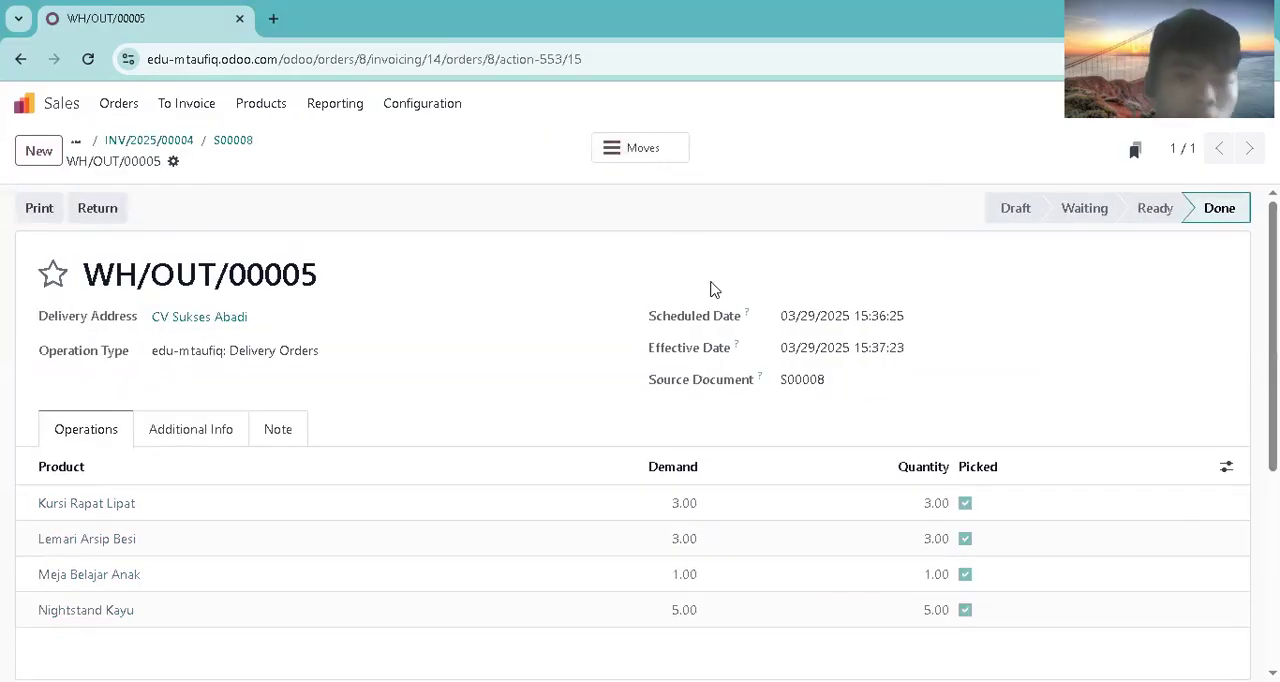
pyautogui.click(664, 157)
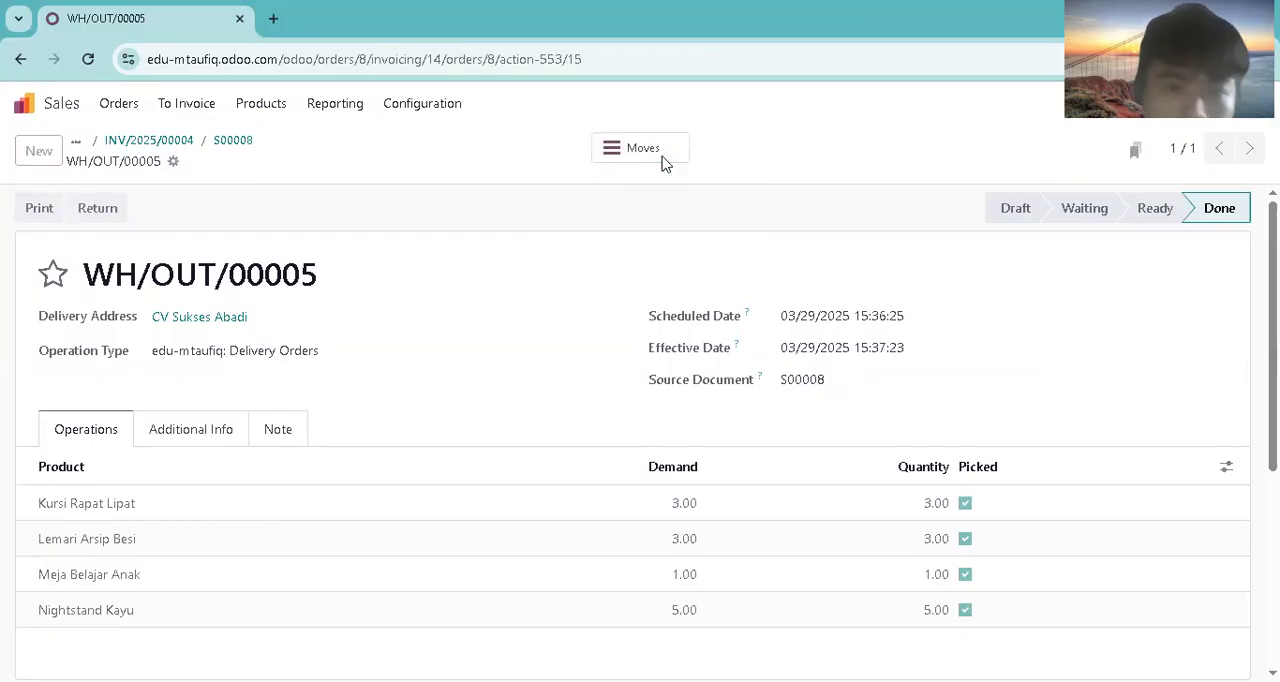
pyautogui.click(118, 103)
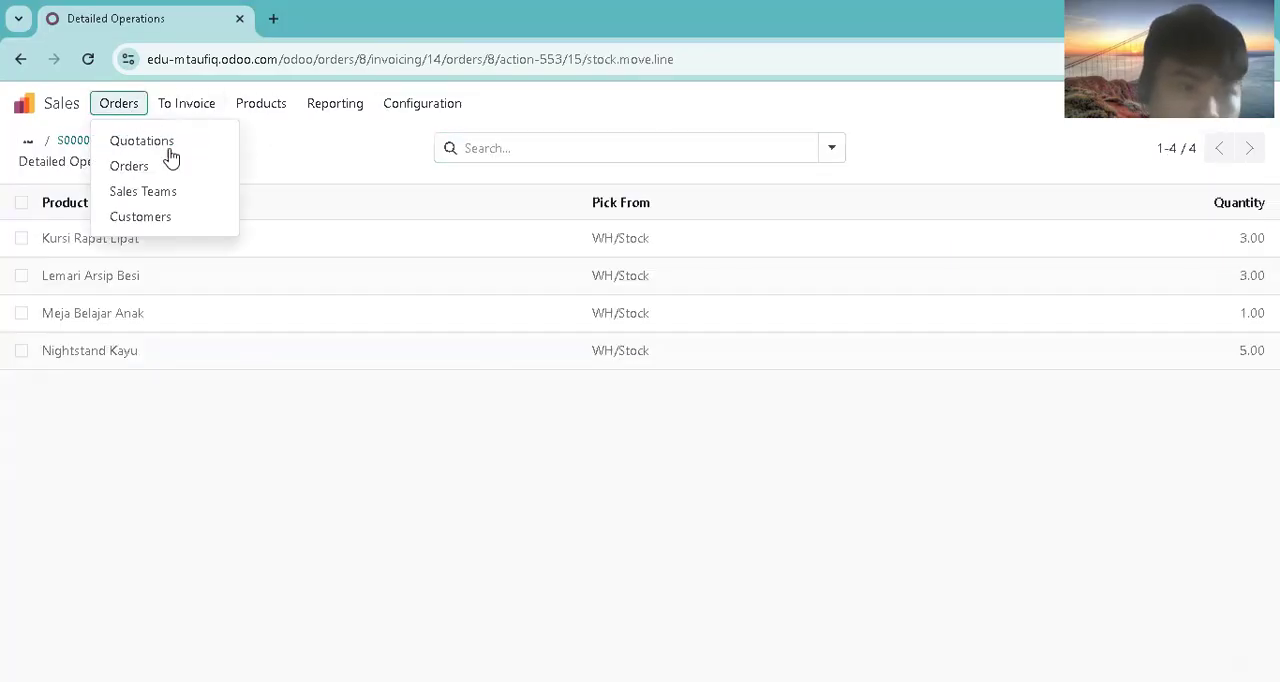
pyautogui.click(186, 103)
pyautogui.moveTo(125, 105)
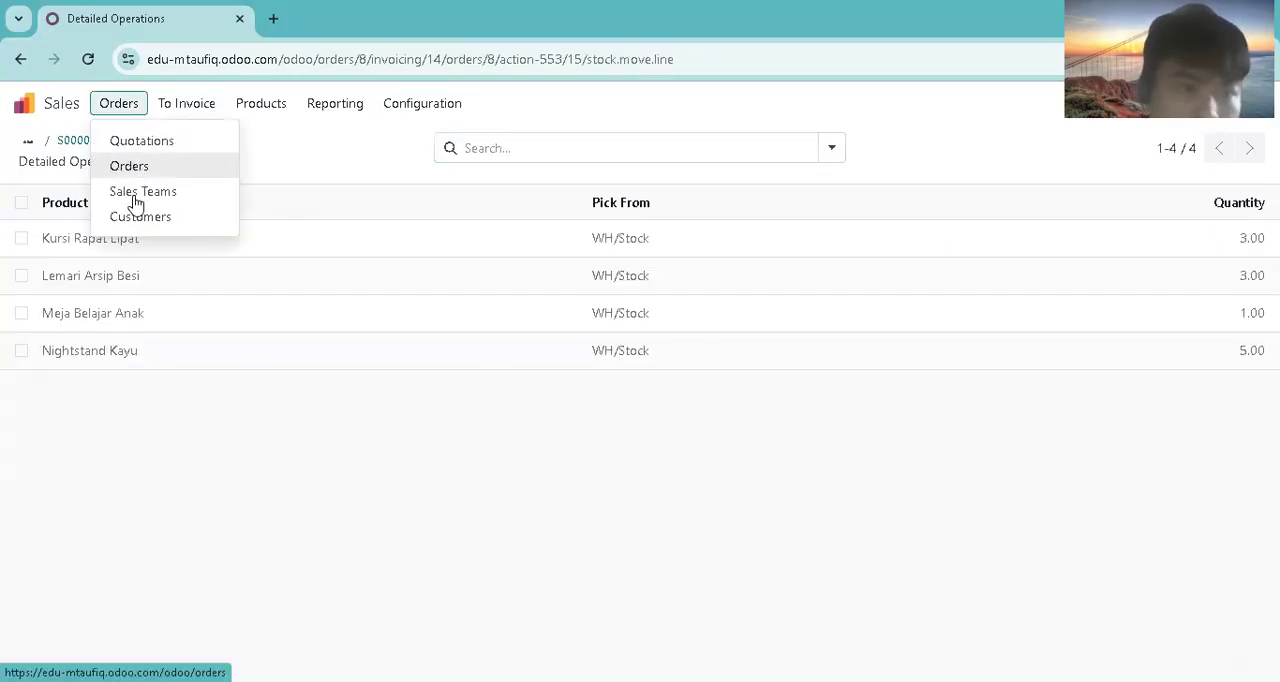
# Step: View the customers list, return to the sales orders and reopen the newest CV Sukses Abadi order
pyautogui.click(138, 216)
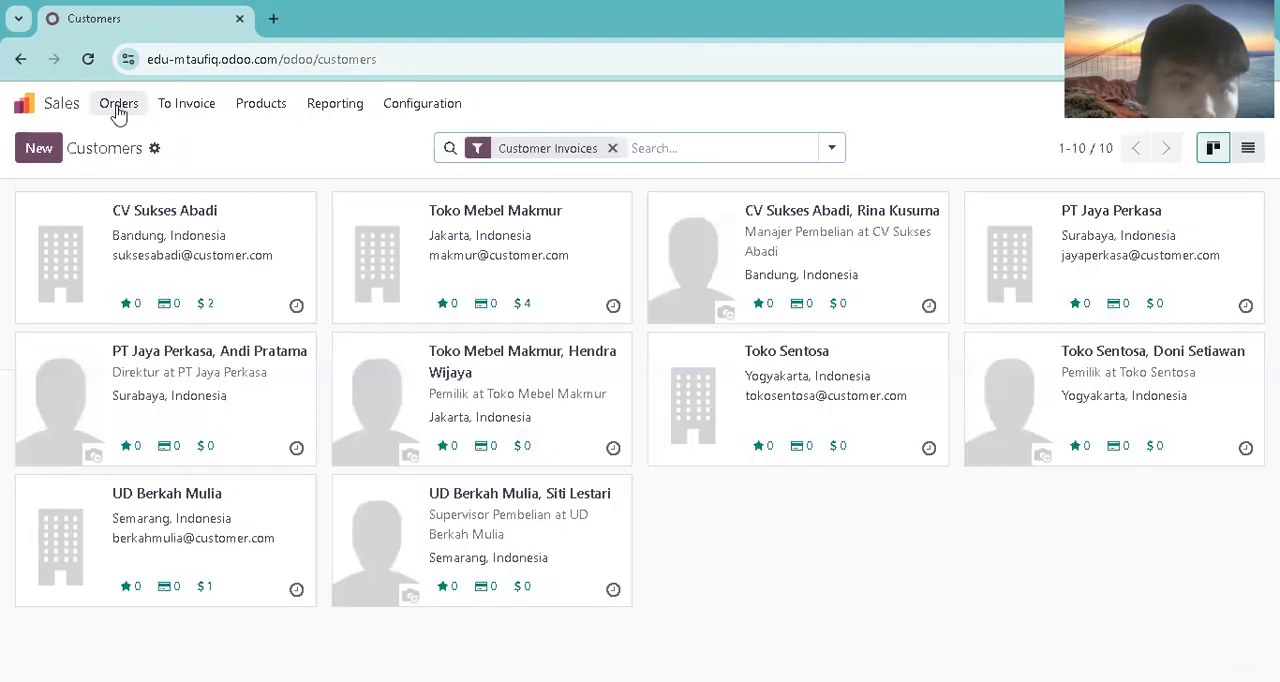
pyautogui.click(118, 103)
pyautogui.click(127, 166)
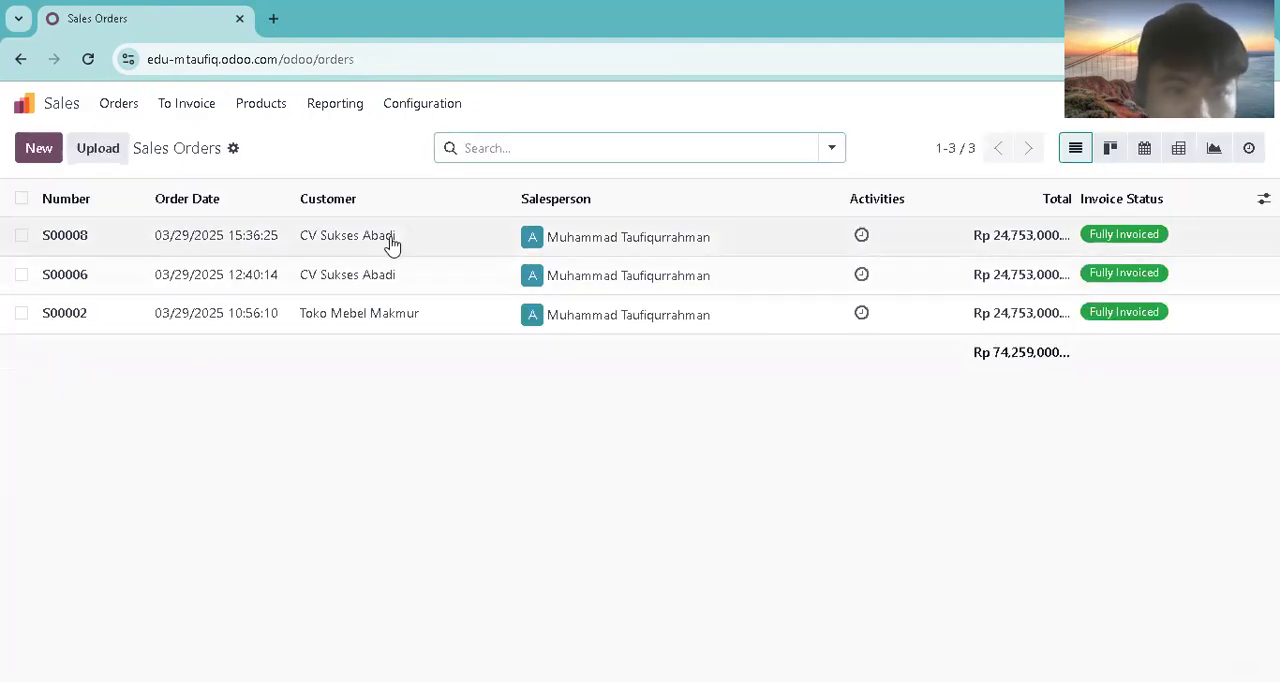
pyautogui.click(392, 244)
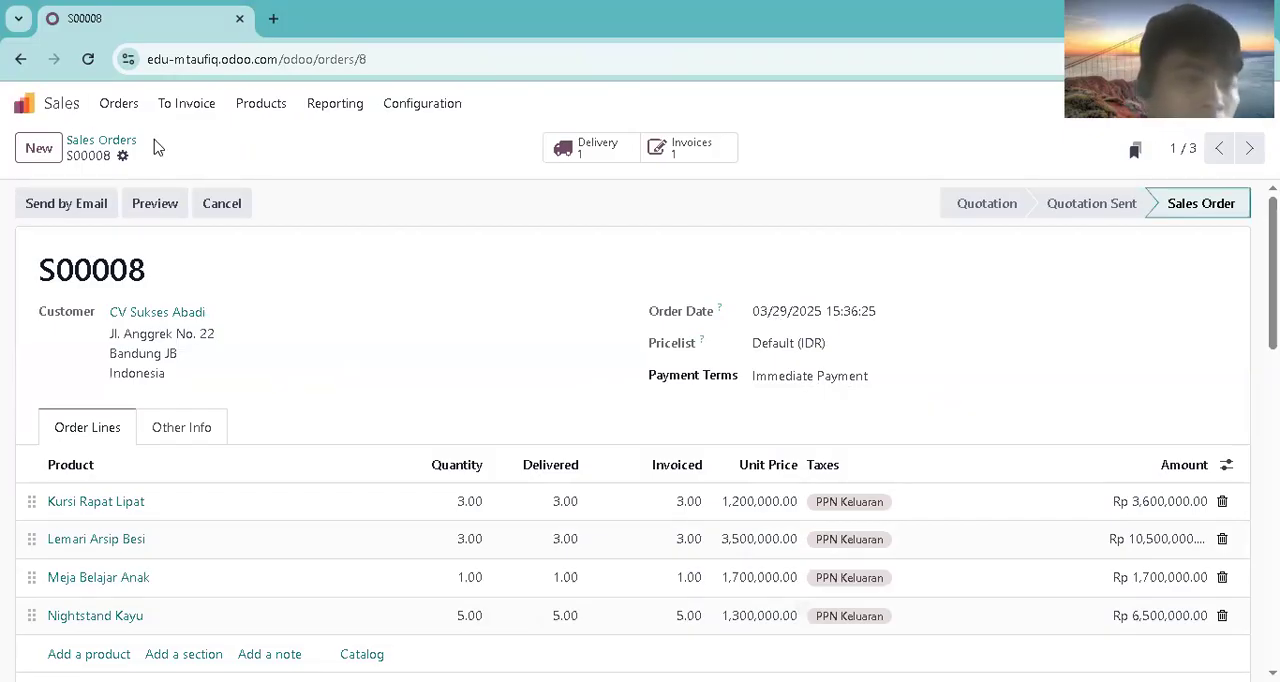
# Step: Create a new sales quotation for customer UD Berkah Mulia with the payment terms Immediate Payment
pyautogui.click(22, 103)
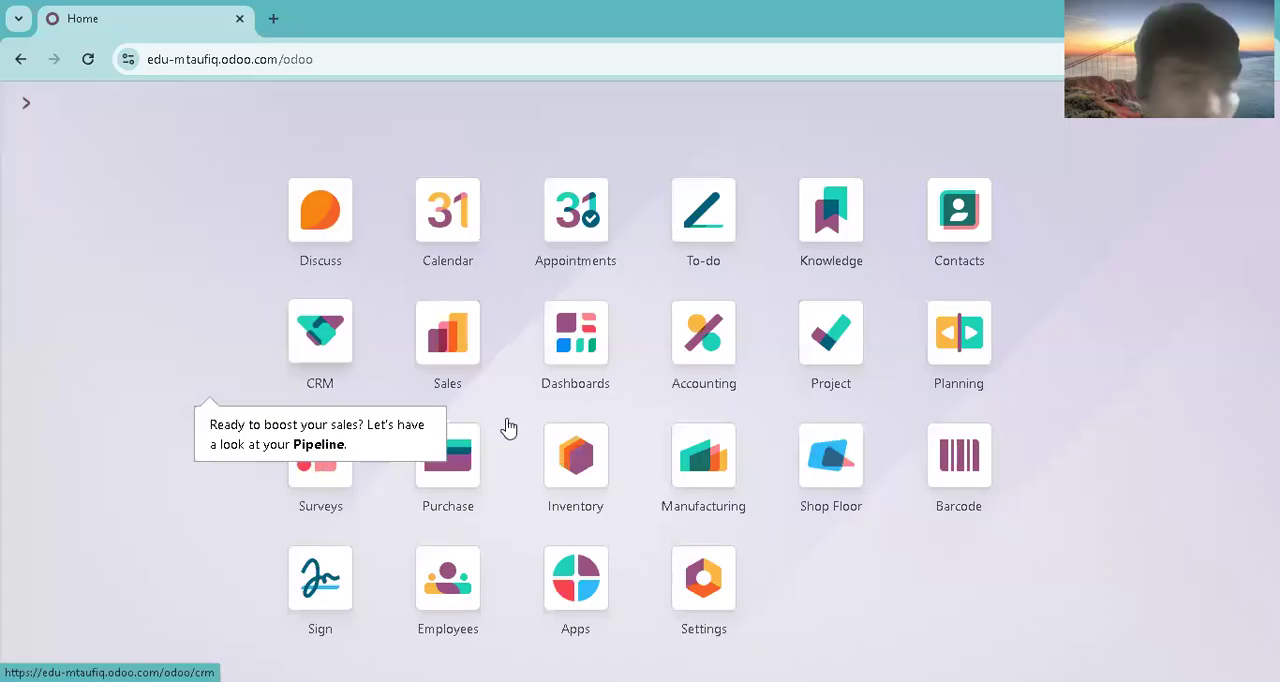
pyautogui.click(467, 370)
pyautogui.click(38, 148)
pyautogui.click(250, 318)
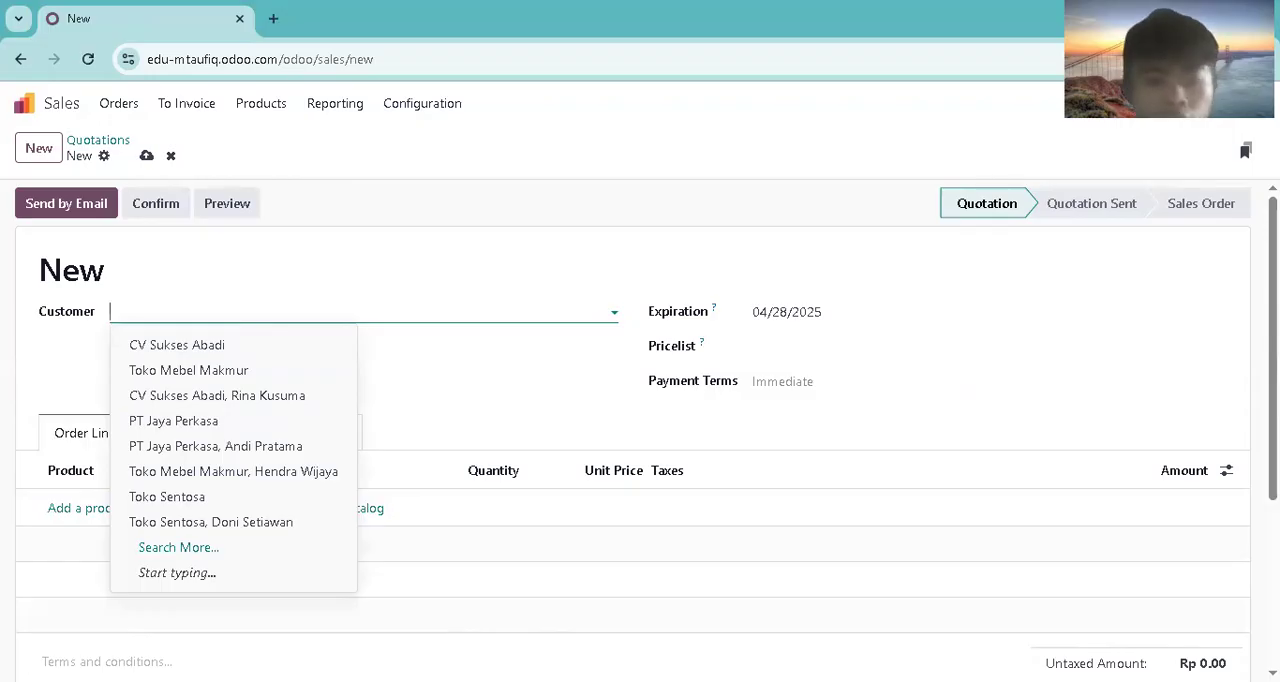
pyautogui.hotkey('alt', 'Tab')
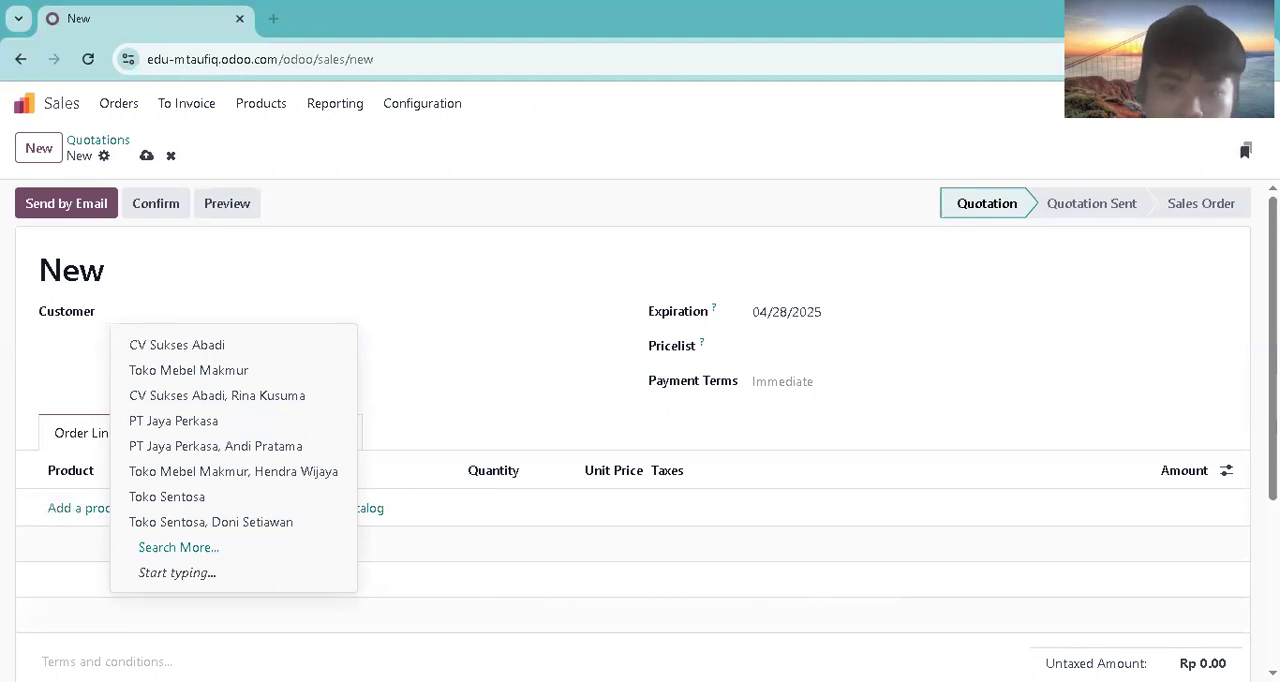
pyautogui.write('ud')
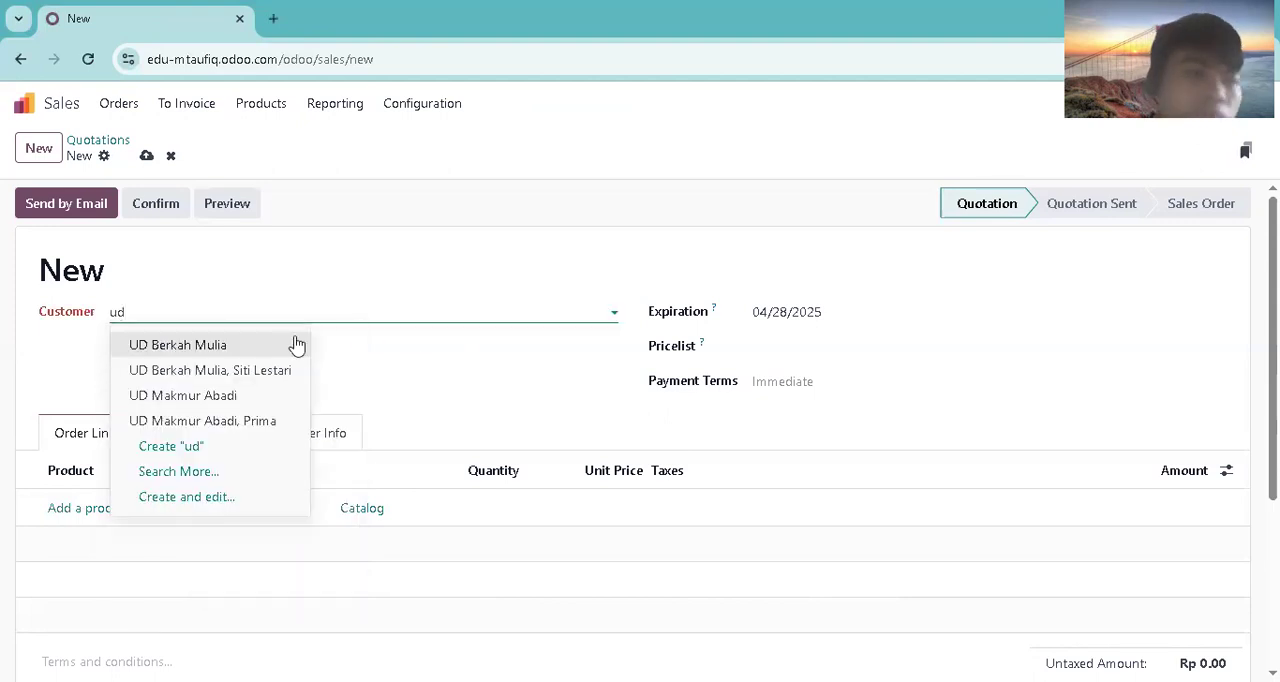
pyautogui.click(285, 347)
pyautogui.click(829, 380)
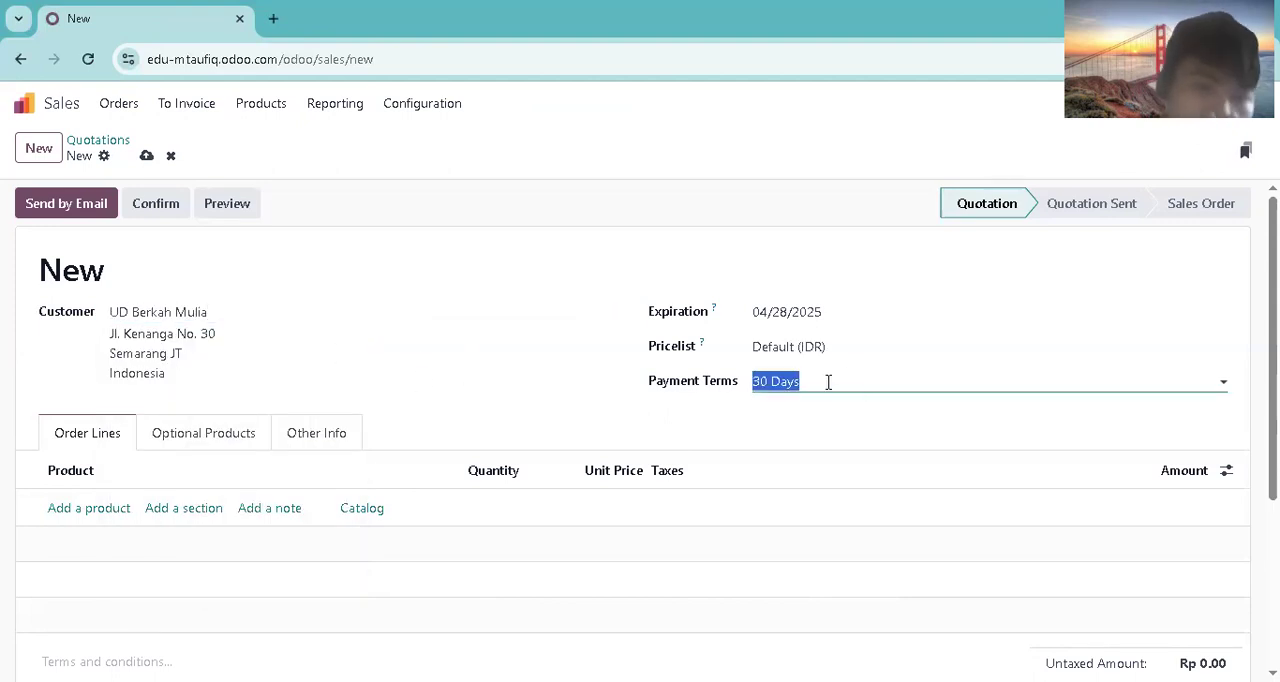
pyautogui.click(765, 414)
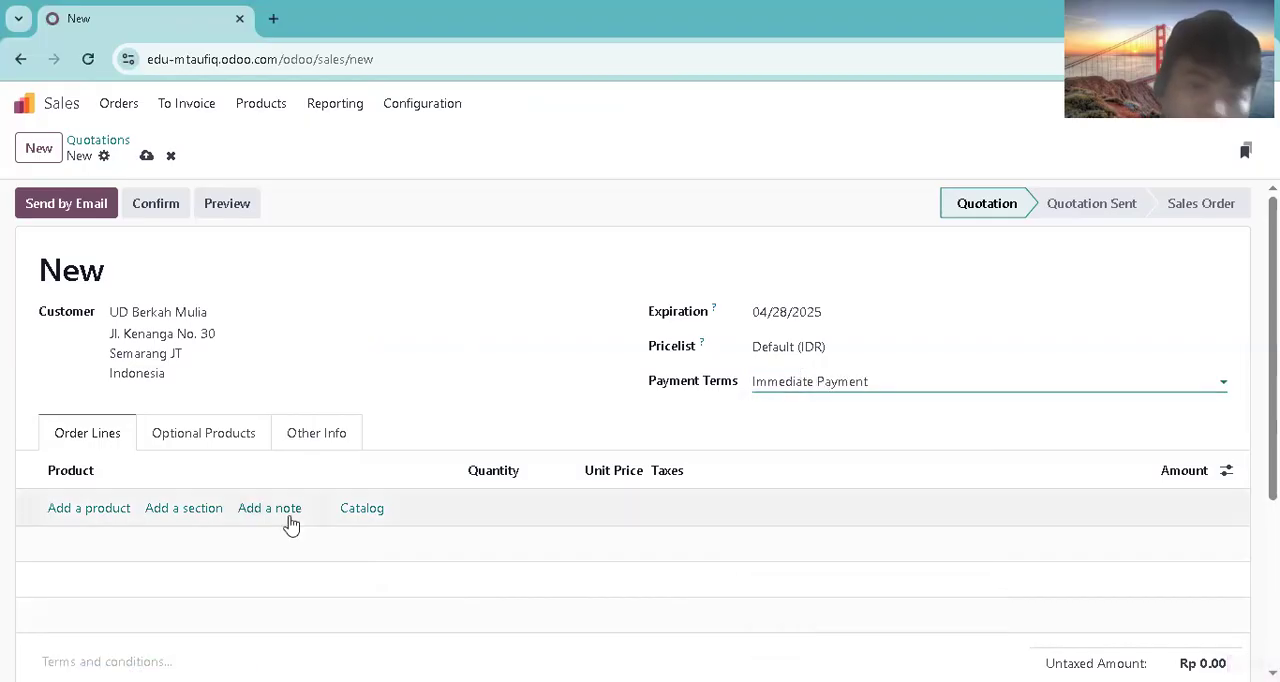
# Step: Add Meja Kantor Kayu as the first order line of the UD Berkah Mulia quotation
pyautogui.hotkey('alt', 'Tab')
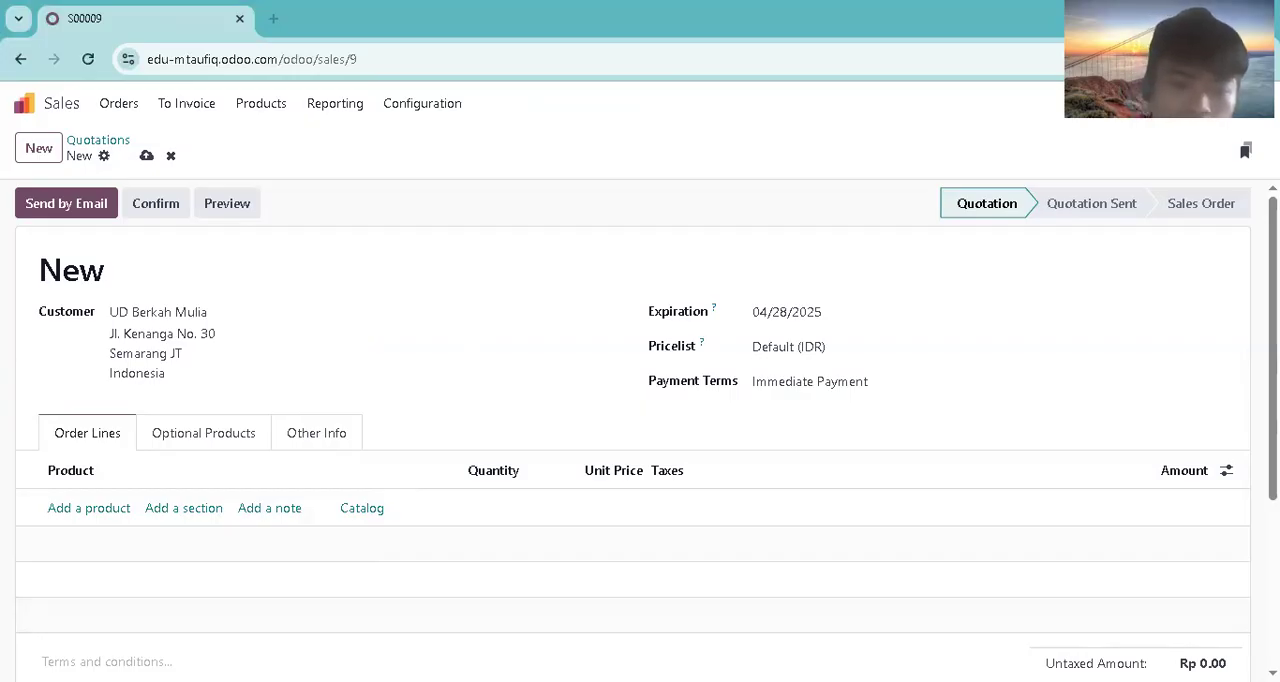
pyautogui.click(116, 507)
pyautogui.write('Ne')
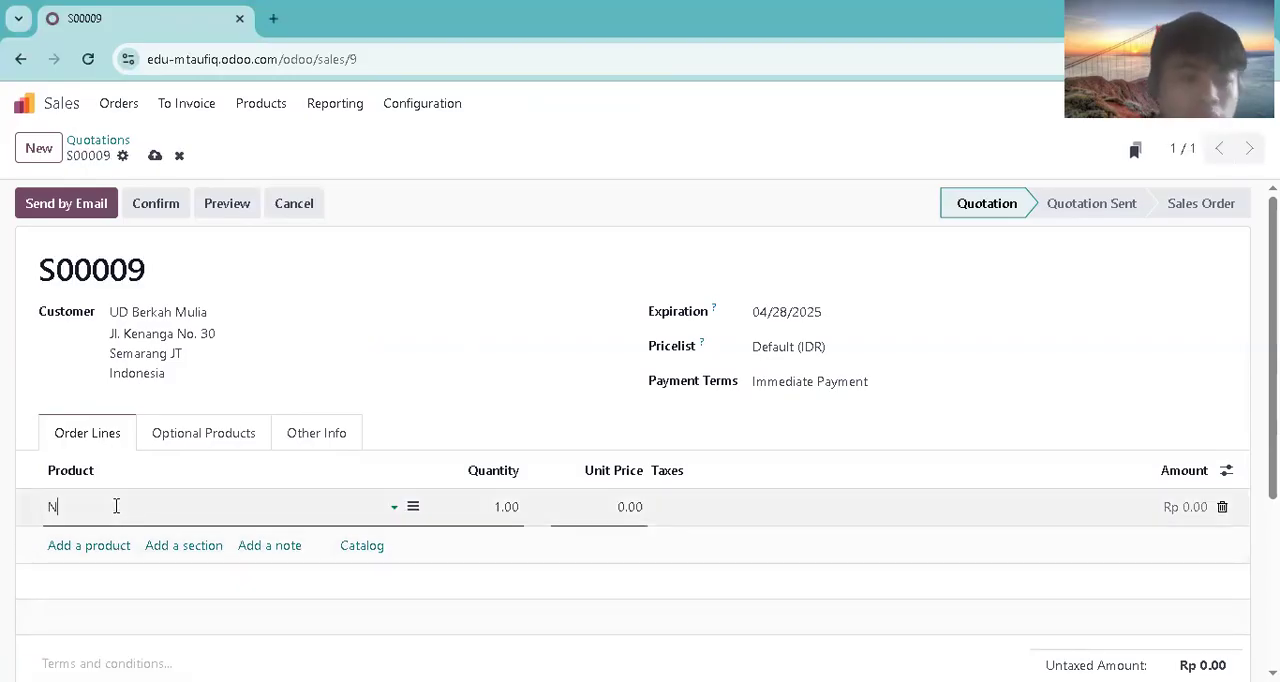
pyautogui.press('BackSpace')
pyautogui.write('M')
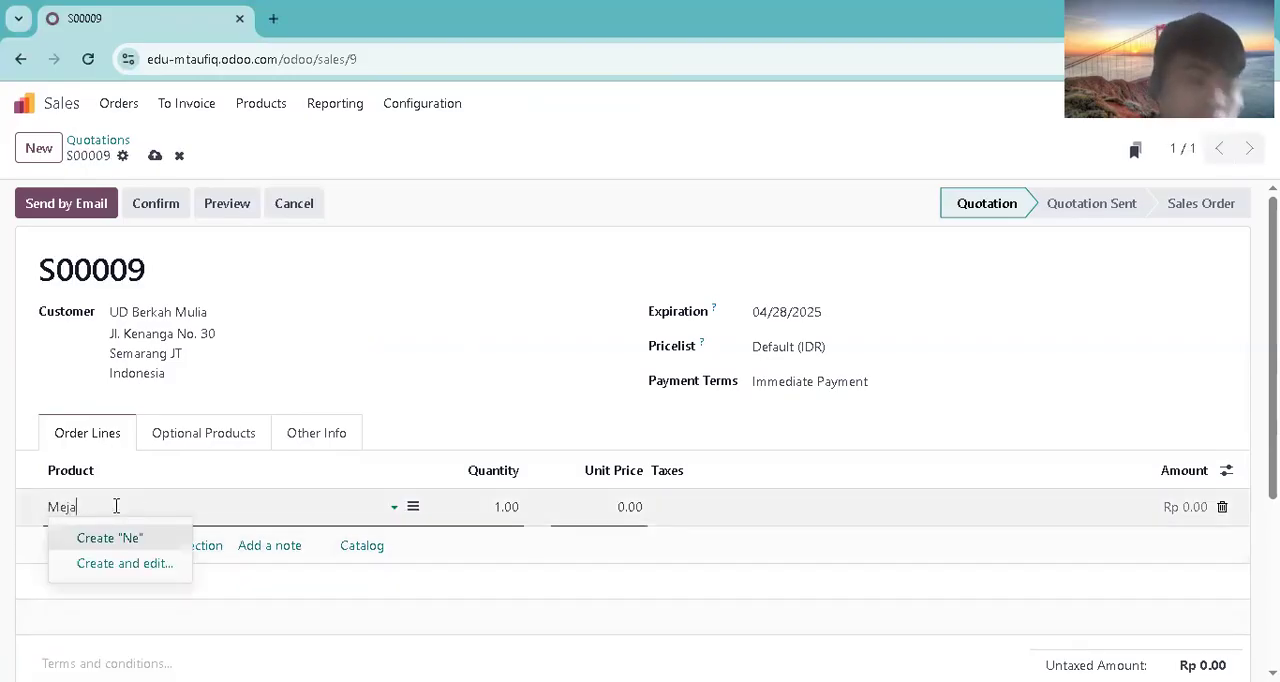
pyautogui.write('eja')
pyautogui.click(90, 347)
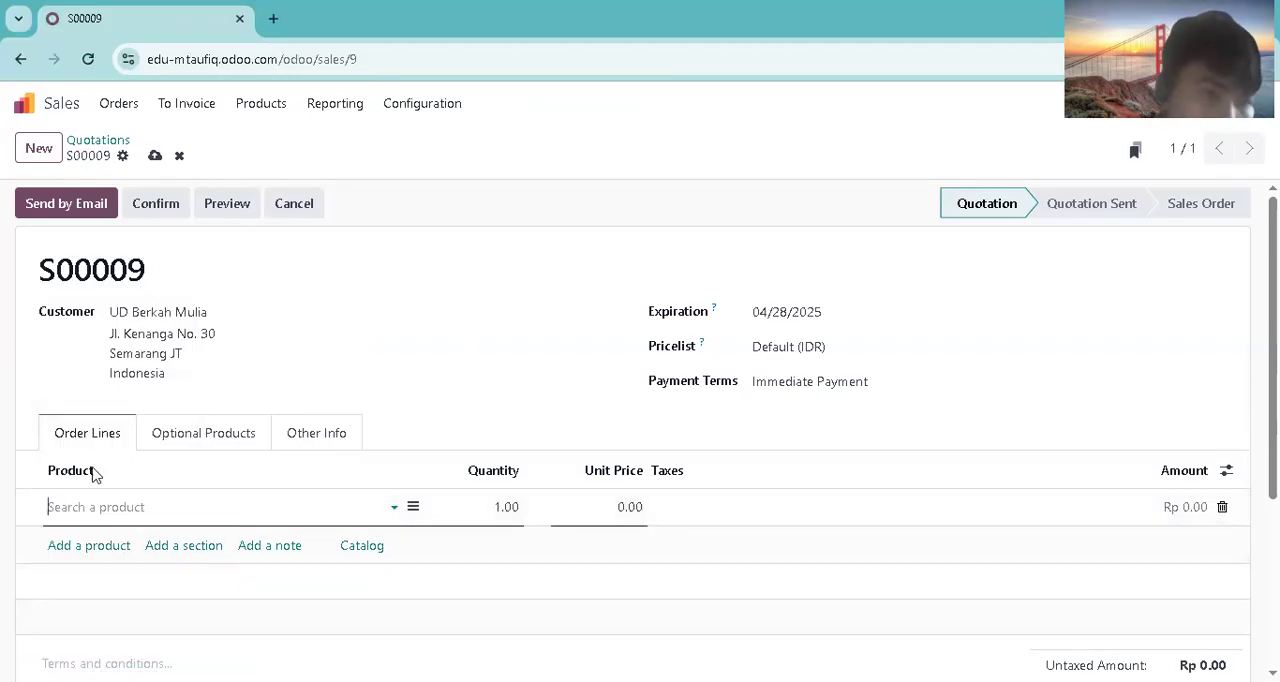
# Step: Add Sofa Ruang Tamu as the second order line of the quotation
pyautogui.click(89, 548)
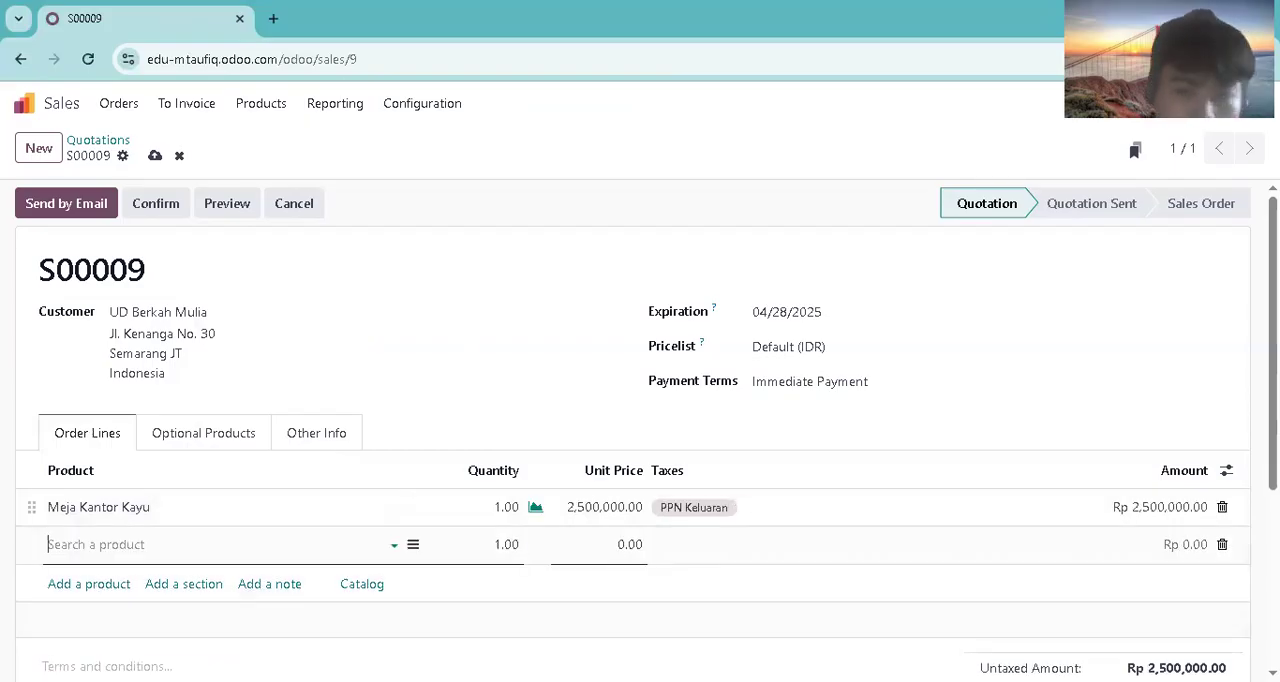
pyautogui.press('Escape')
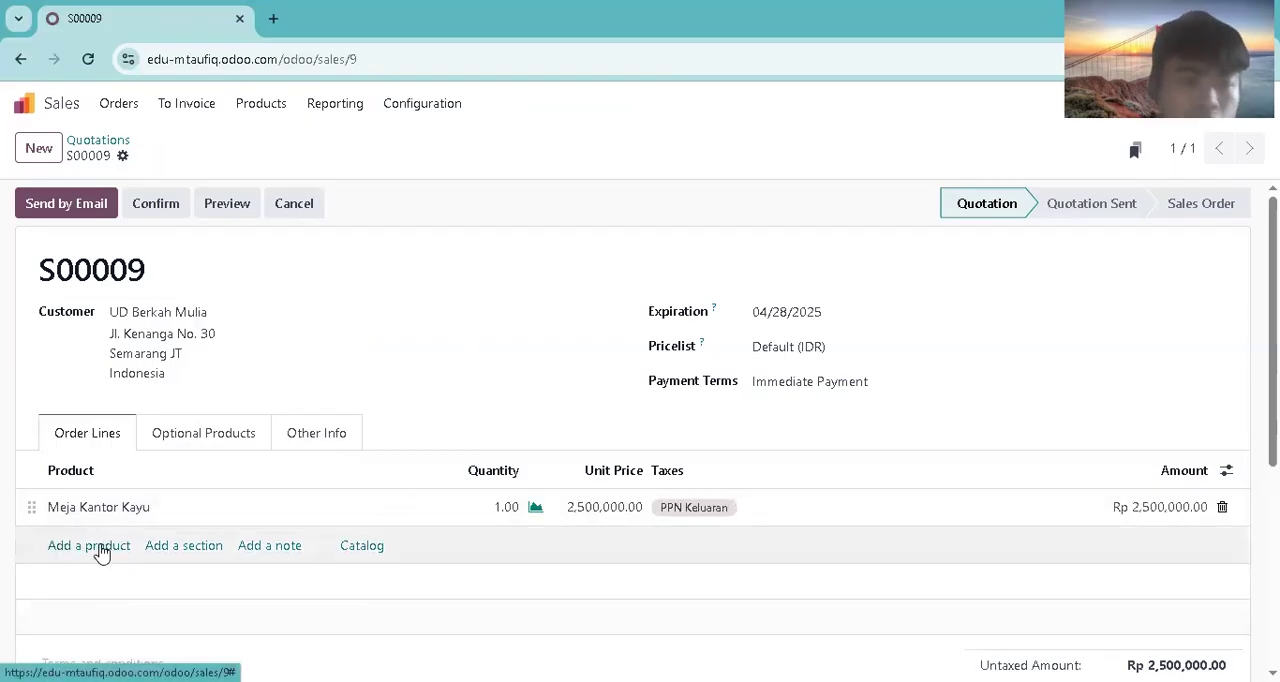
pyautogui.click(100, 545)
pyautogui.write('sofa')
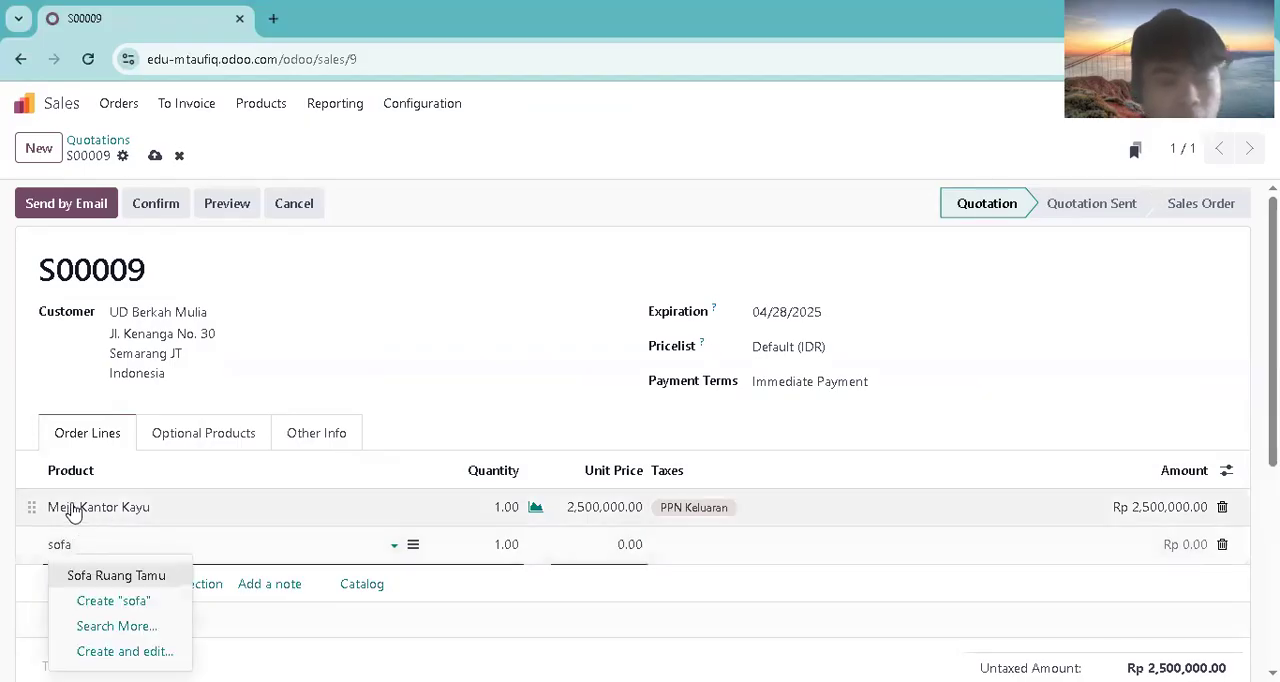
pyautogui.click(103, 572)
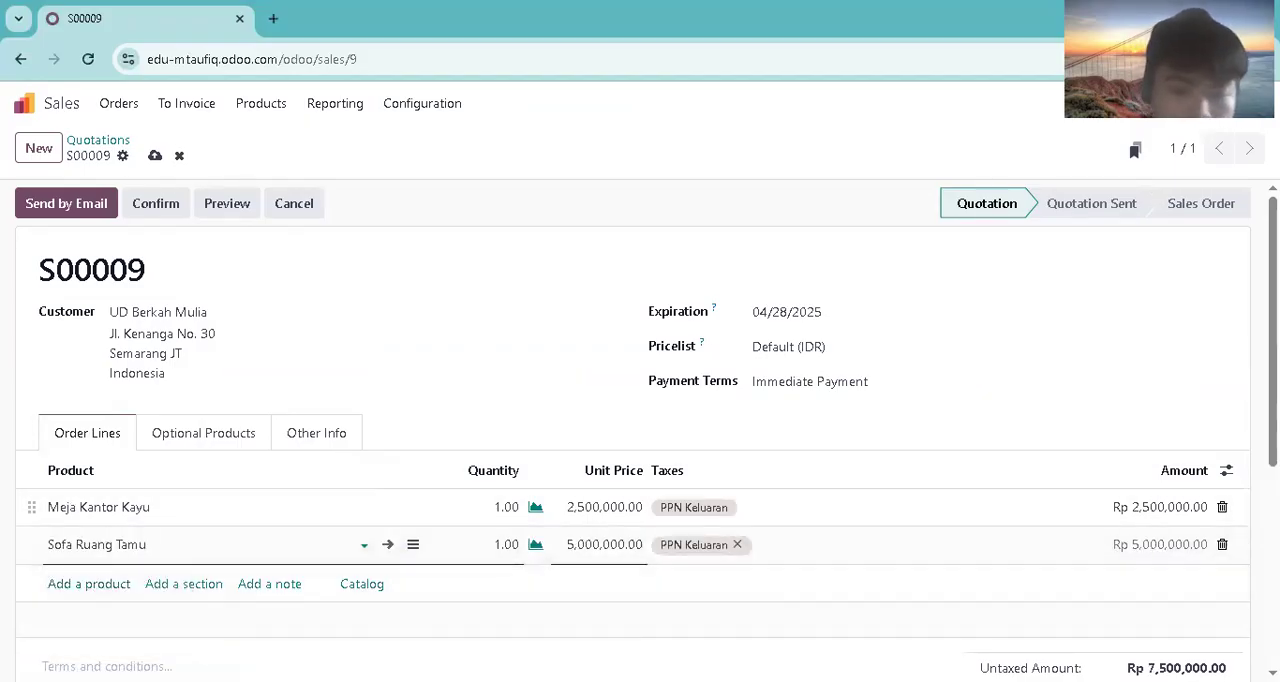
# Step: Add Meja Rapat Besar as the third order line of the quotation
pyautogui.click(60, 585)
pyautogui.write('Meha')
pyautogui.press('BackSpace')
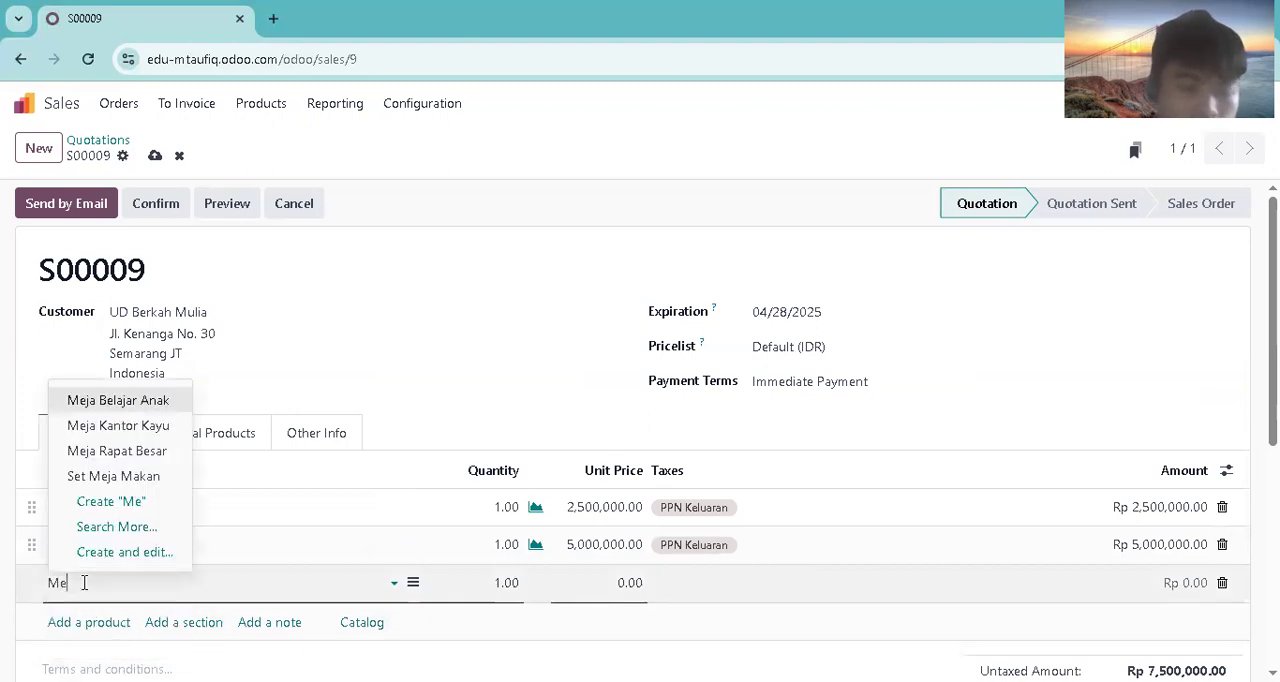
pyautogui.click(114, 451)
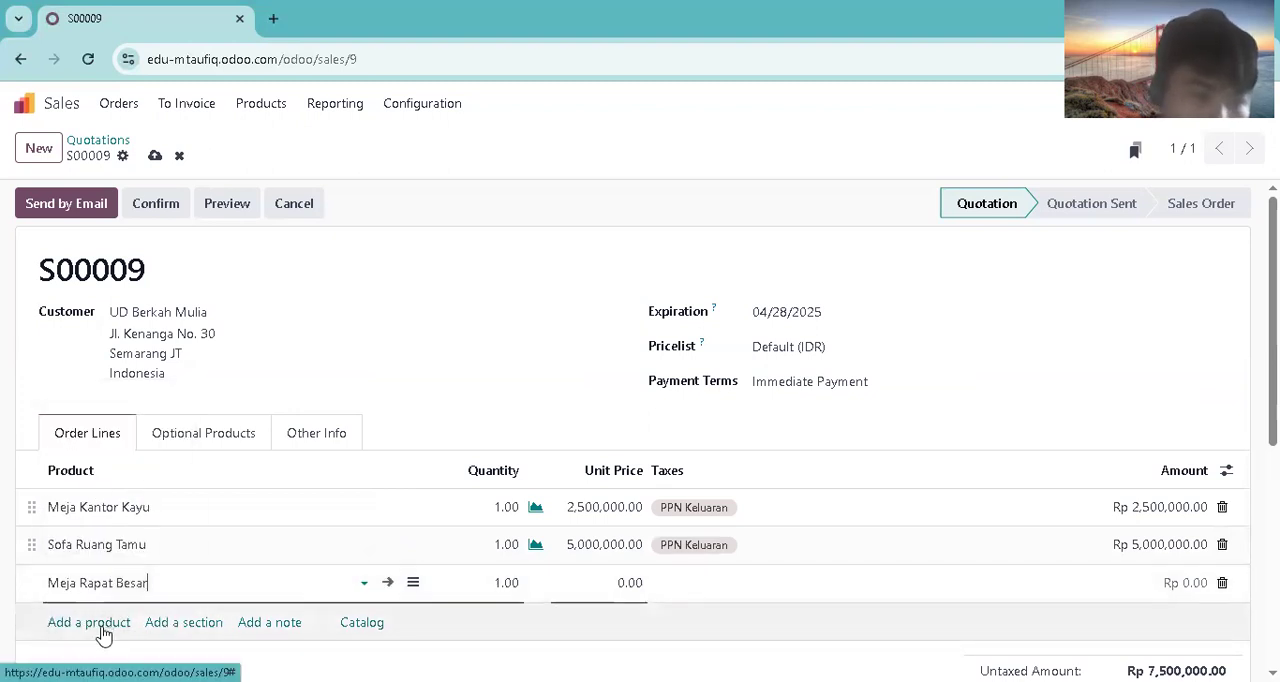
# Step: Add Lemari Pakaian 2 Pintu as the fourth order line and review the quotation's totals
pyautogui.click(103, 623)
pyautogui.write('Lemar')
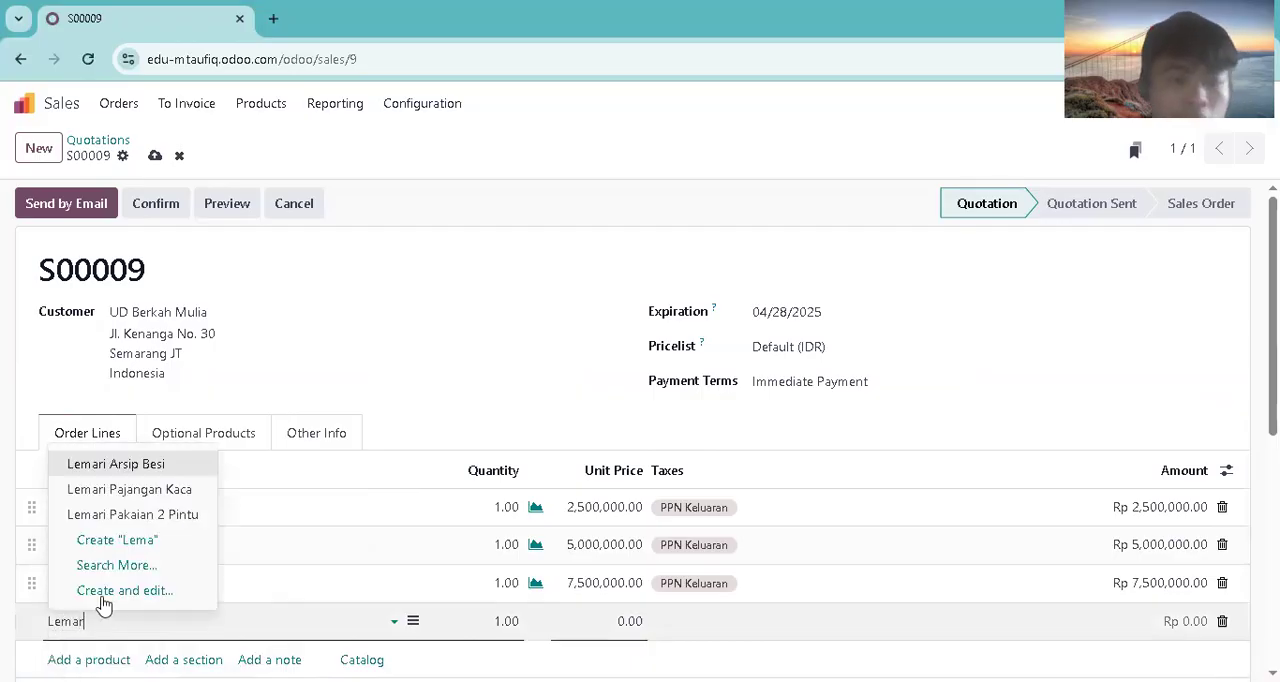
pyautogui.click(100, 538)
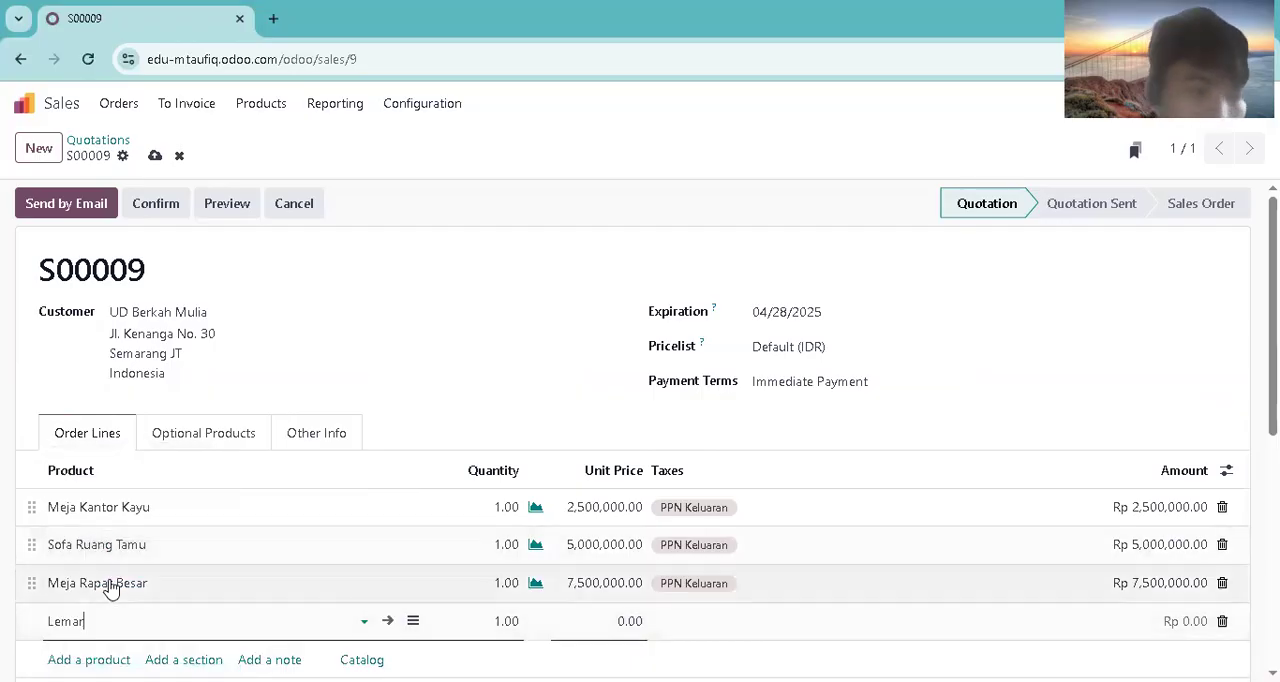
pyautogui.click(106, 623)
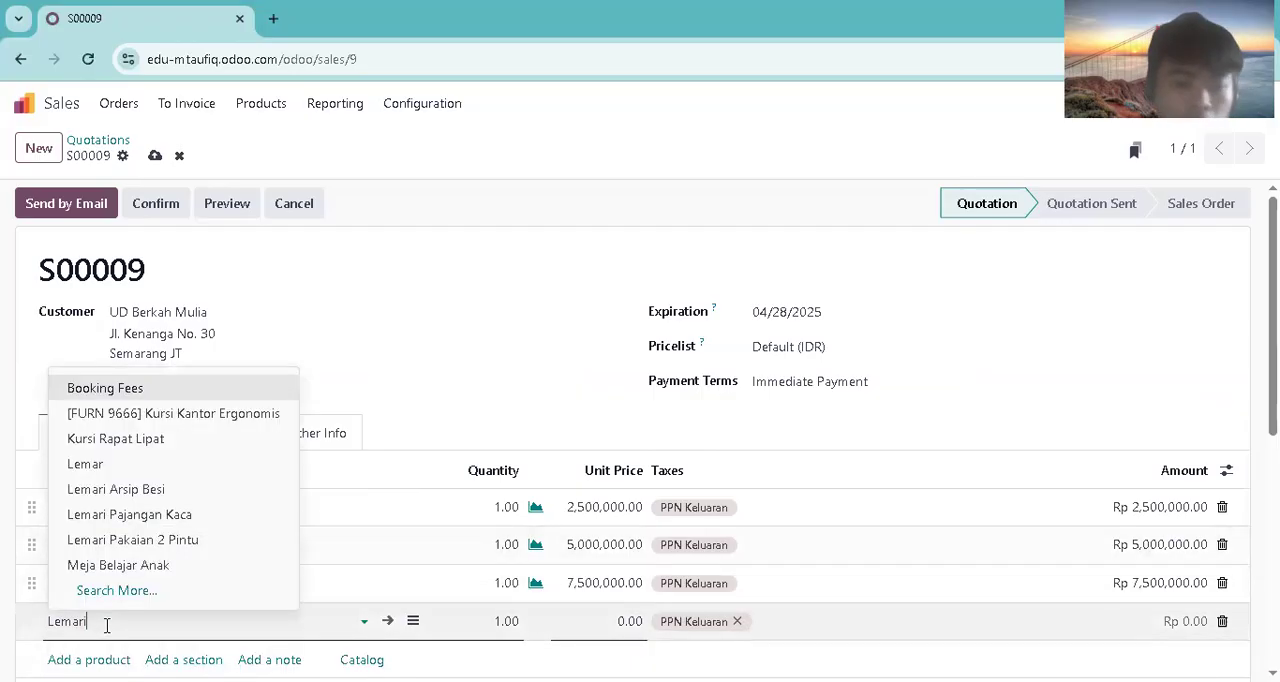
pyautogui.write('i')
pyautogui.click(114, 516)
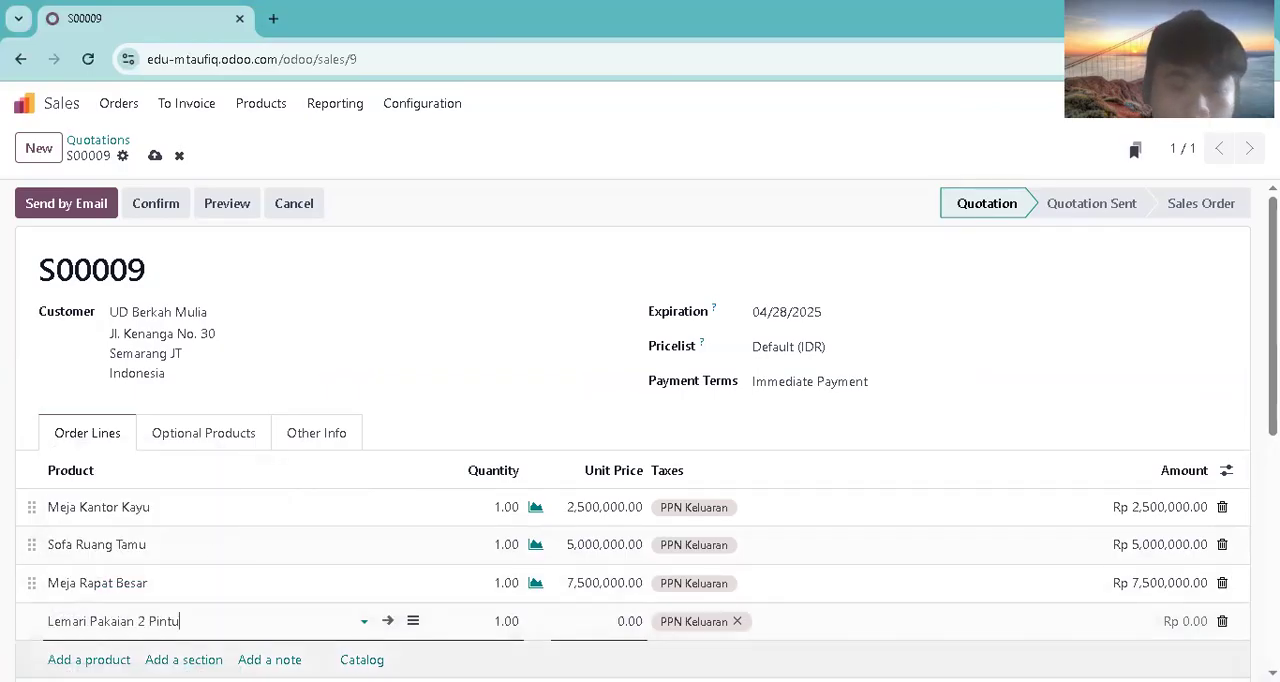
pyautogui.moveTo(1273, 330); pyautogui.dragTo(1273, 391)
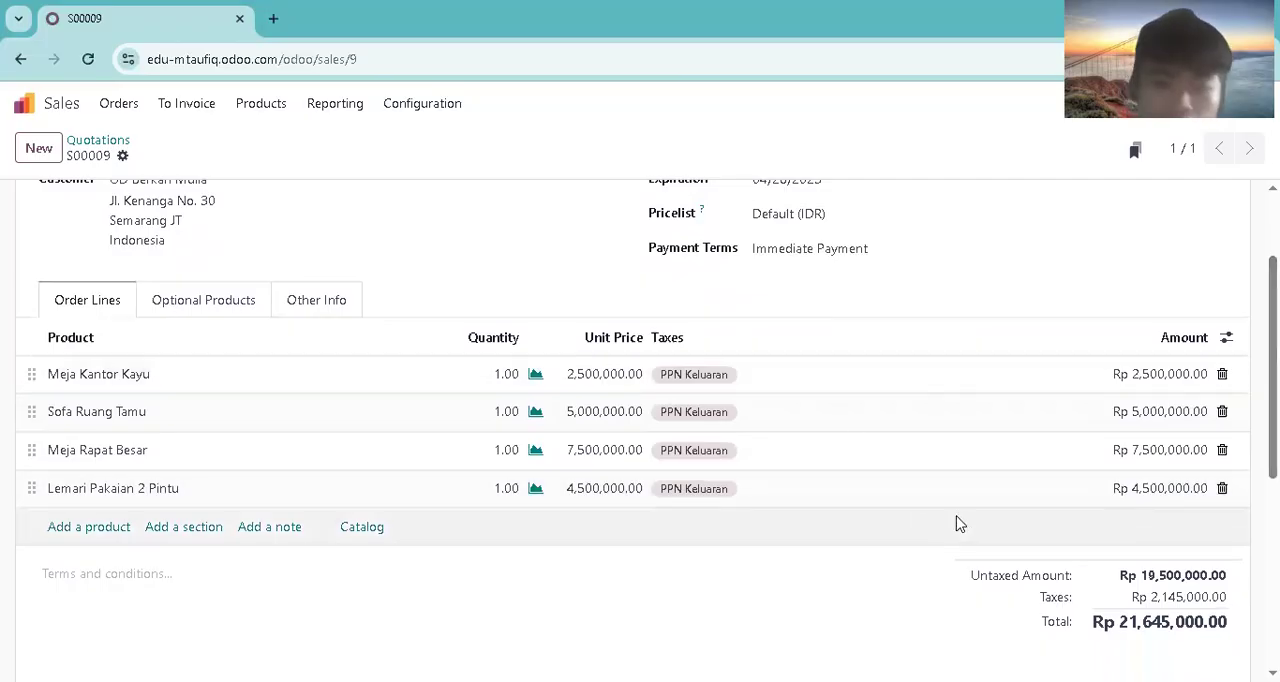
pyautogui.moveTo(1273, 304); pyautogui.dragTo(1273, 300)
pyautogui.scroll(2, 834, 217)
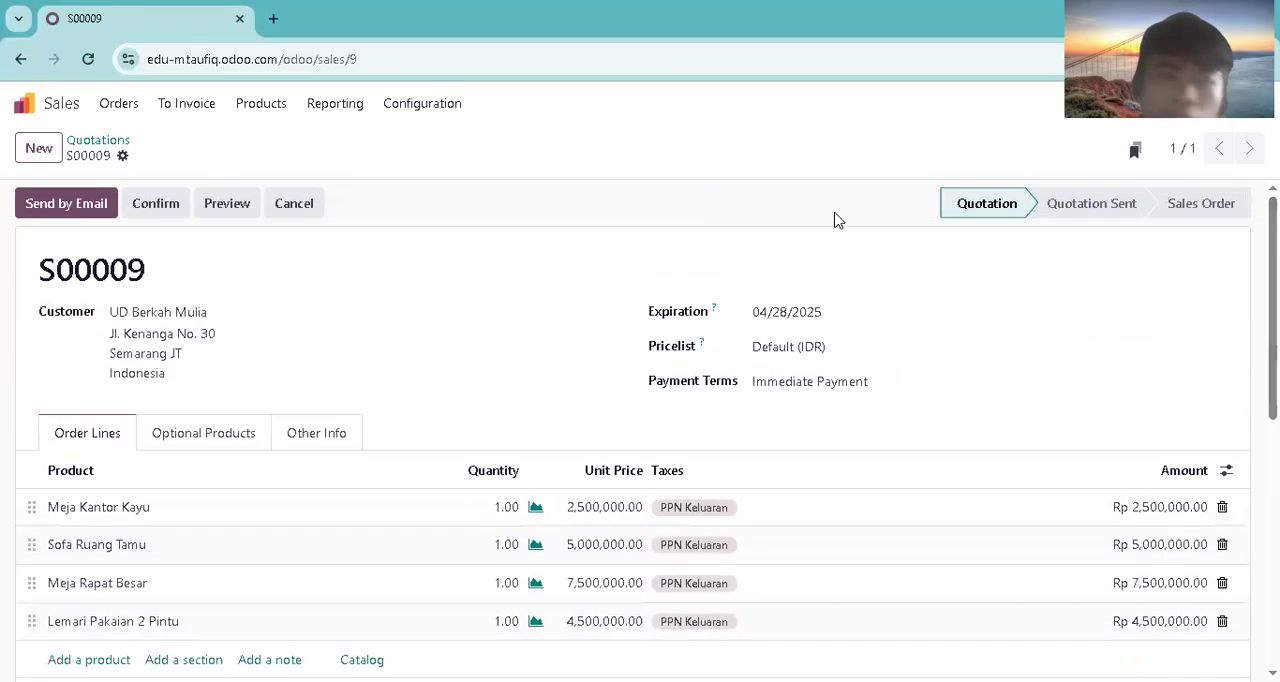
# Step: Send the UD Berkah Mulia quotation by email and confirm it as a sales order
pyautogui.click(70, 200)
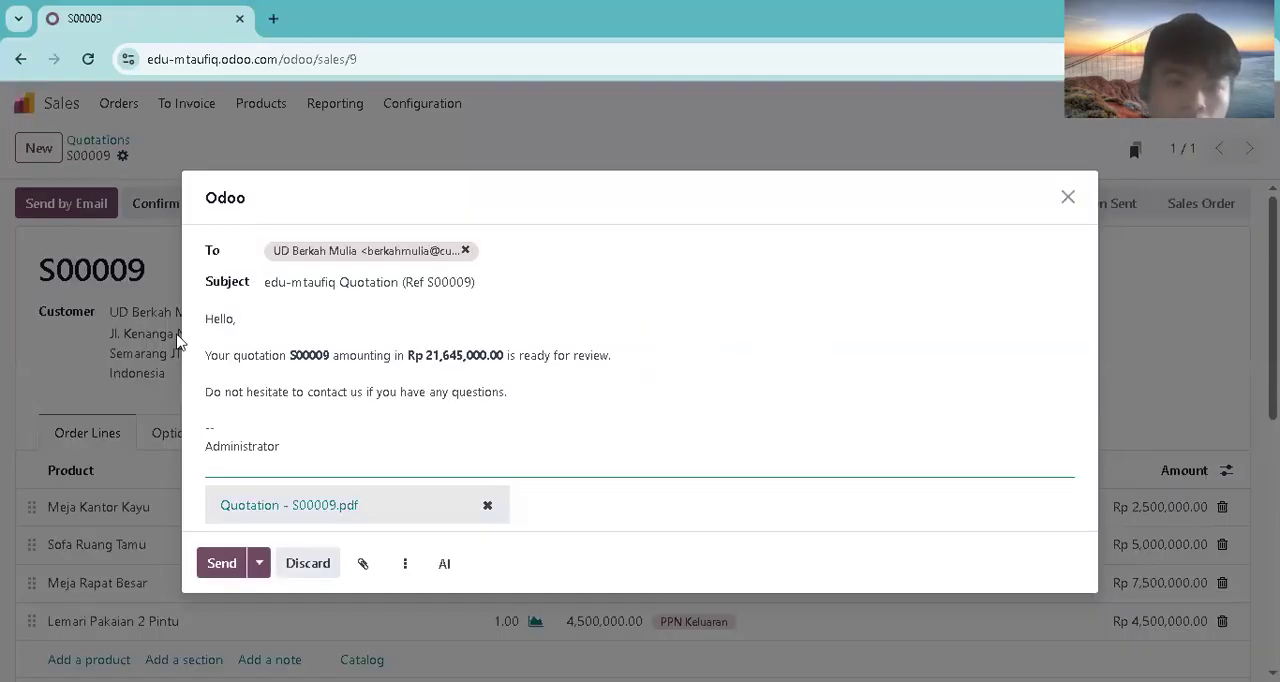
pyautogui.click(224, 566)
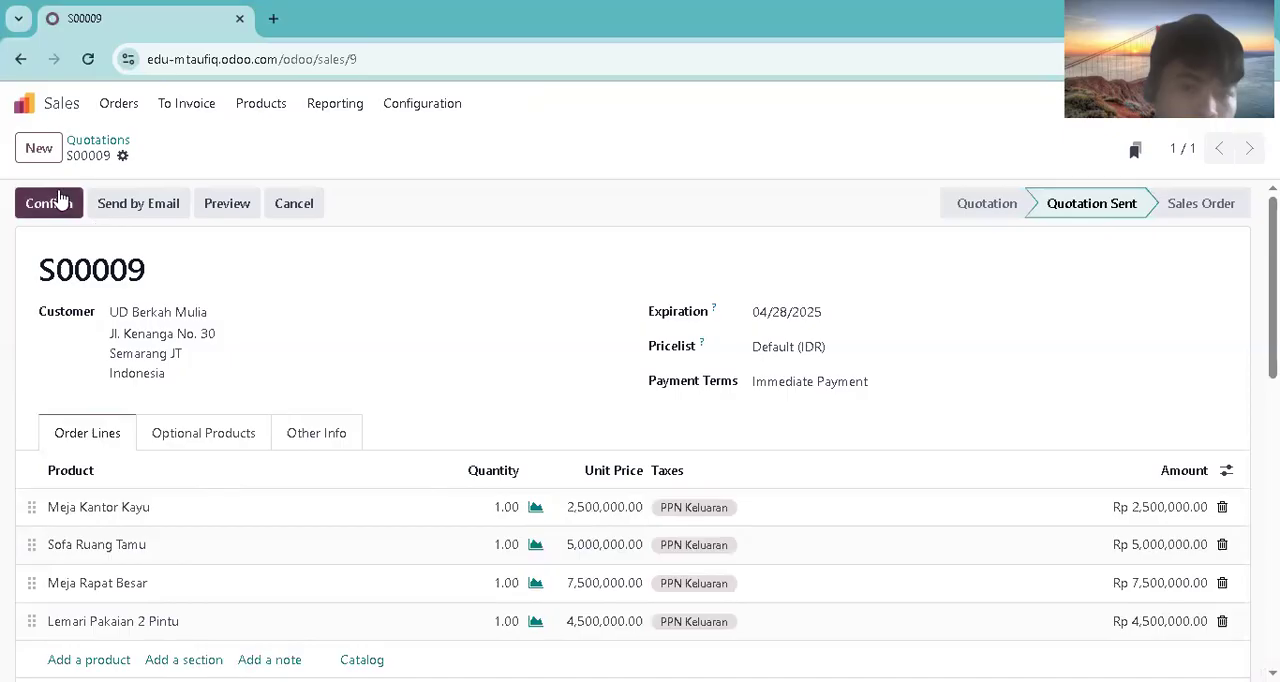
pyautogui.click(55, 203)
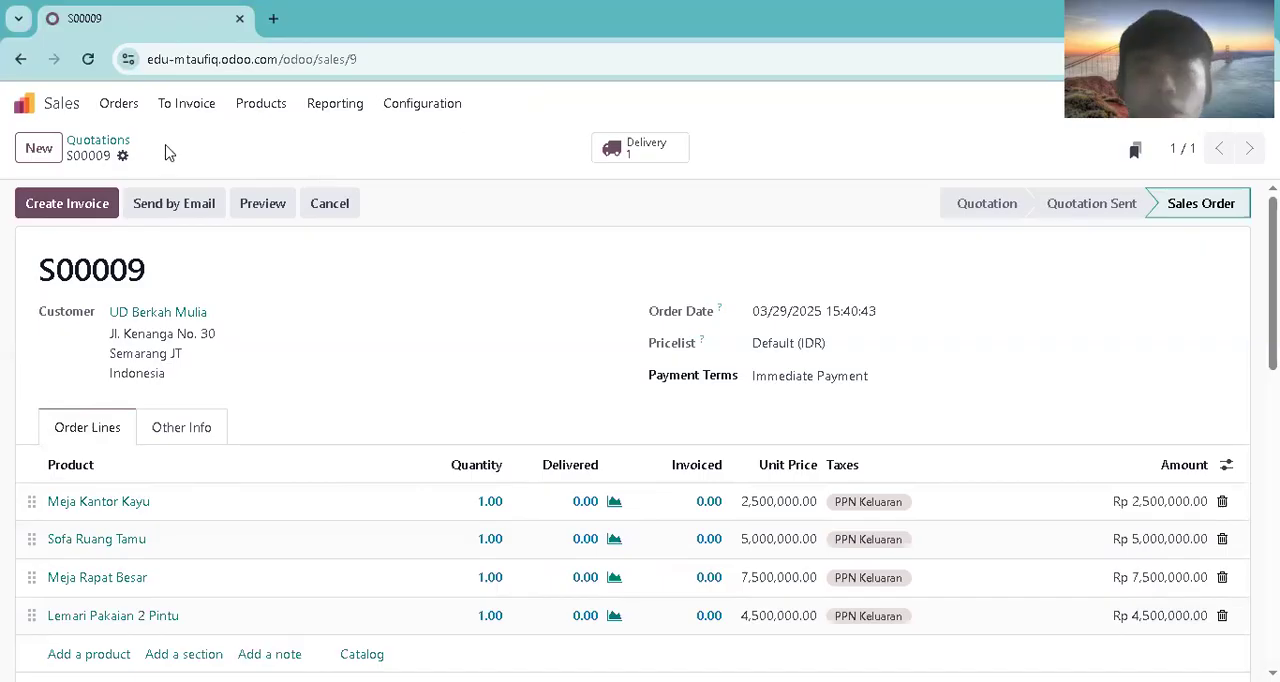
# Step: Reopen the UD Berkah Mulia order from the sales orders list and open its linked delivery order
pyautogui.click(120, 104)
pyautogui.click(134, 166)
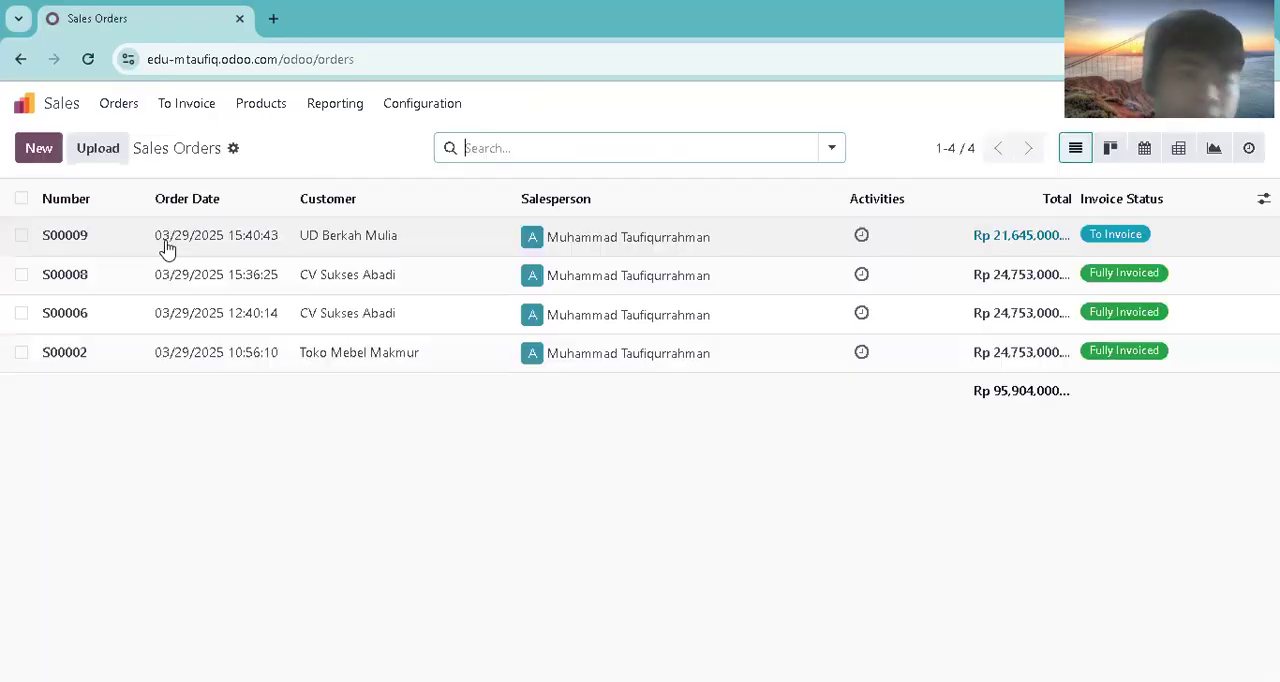
pyautogui.click(168, 240)
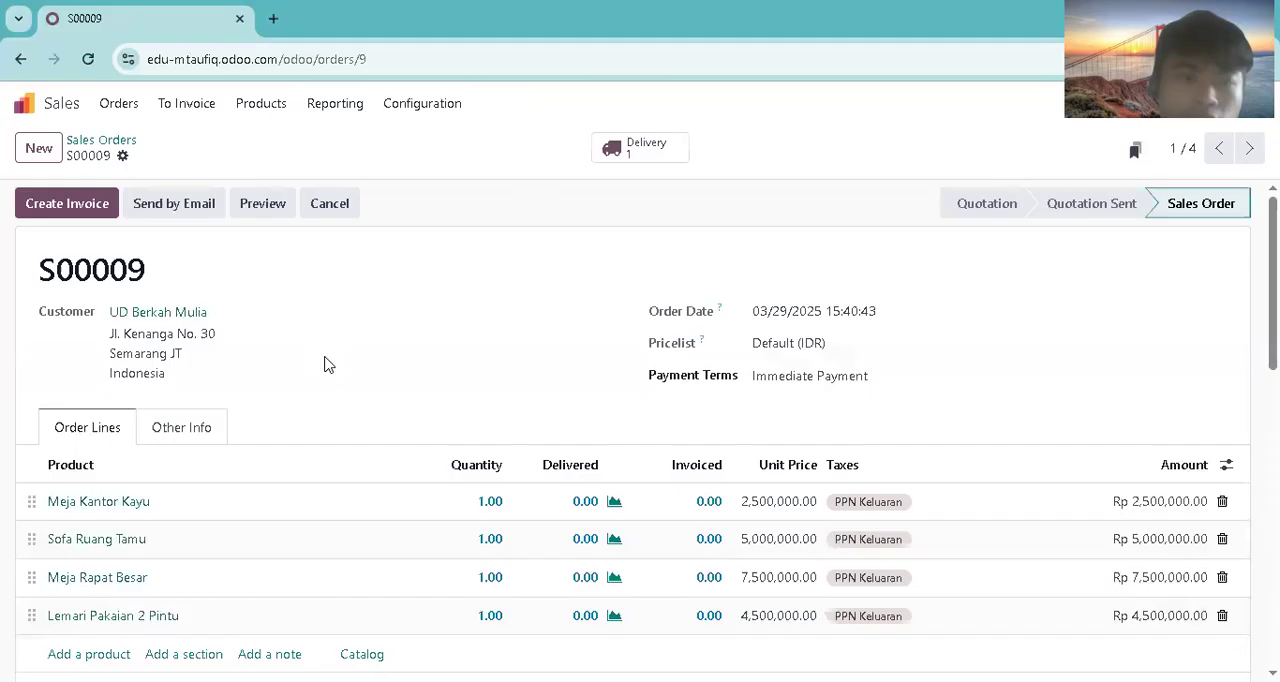
pyautogui.click(676, 150)
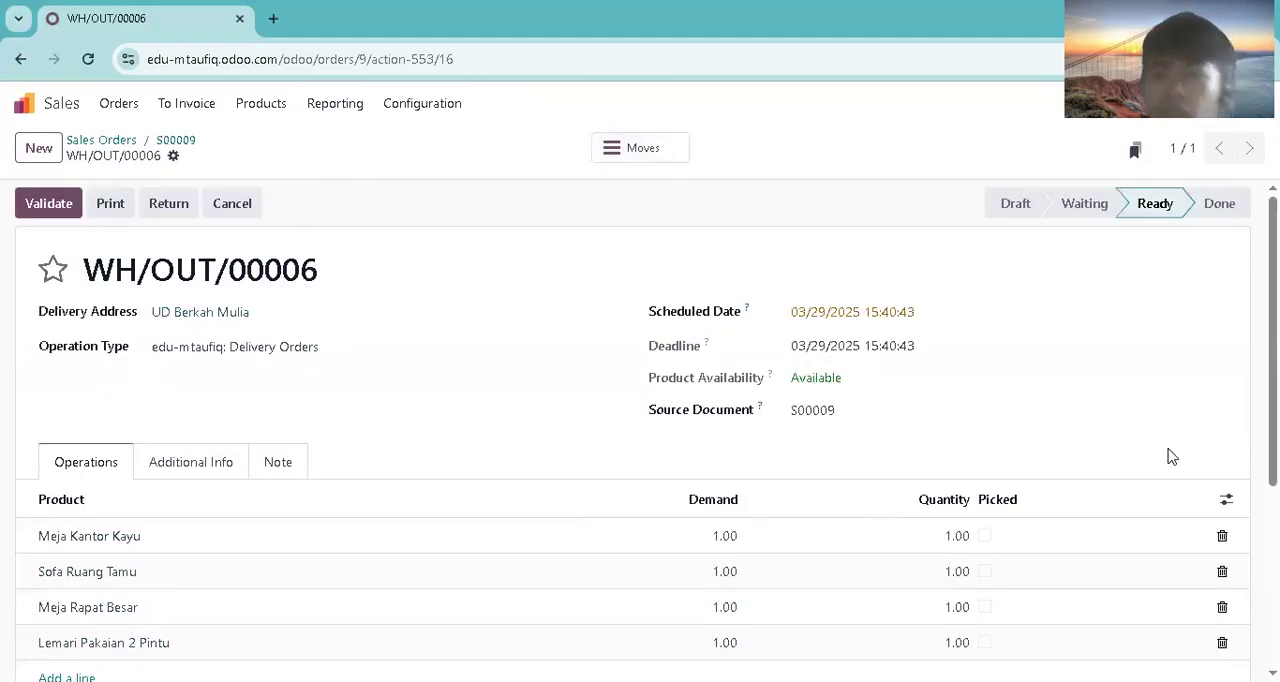
# Step: Check the optional columns of the delivery's operations and set its scheduled date to 03/12/2025
pyautogui.click(1228, 499)
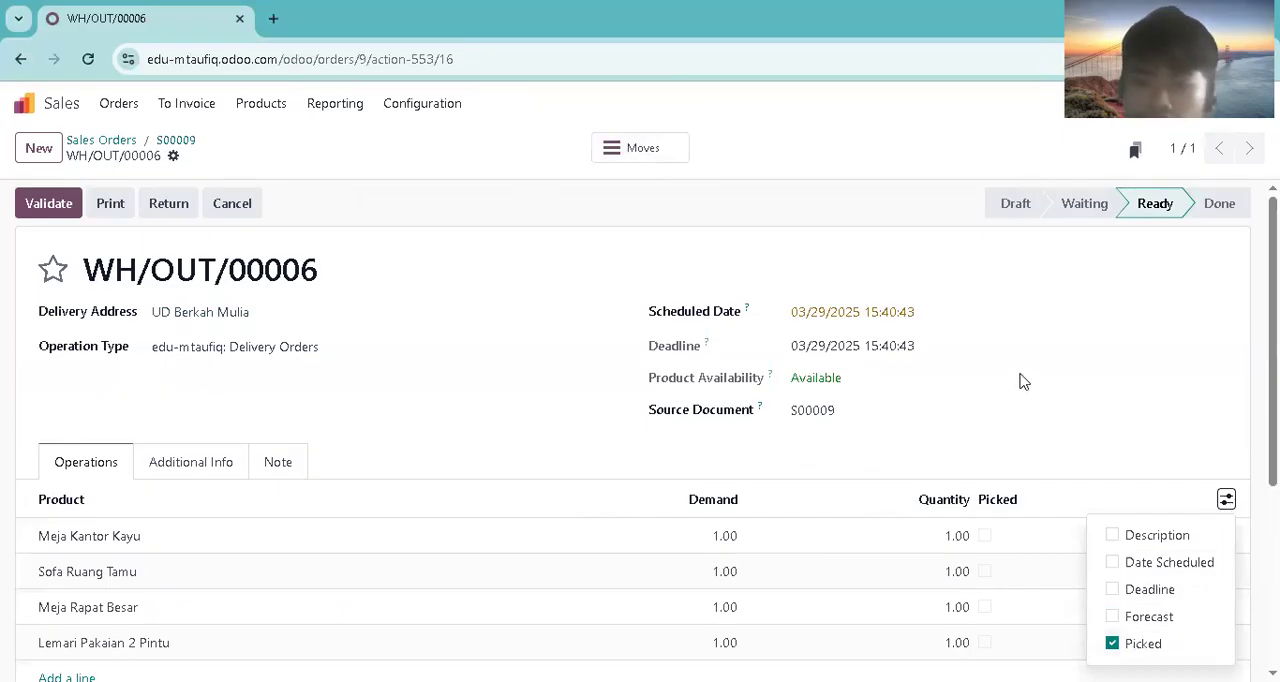
pyautogui.click(896, 325)
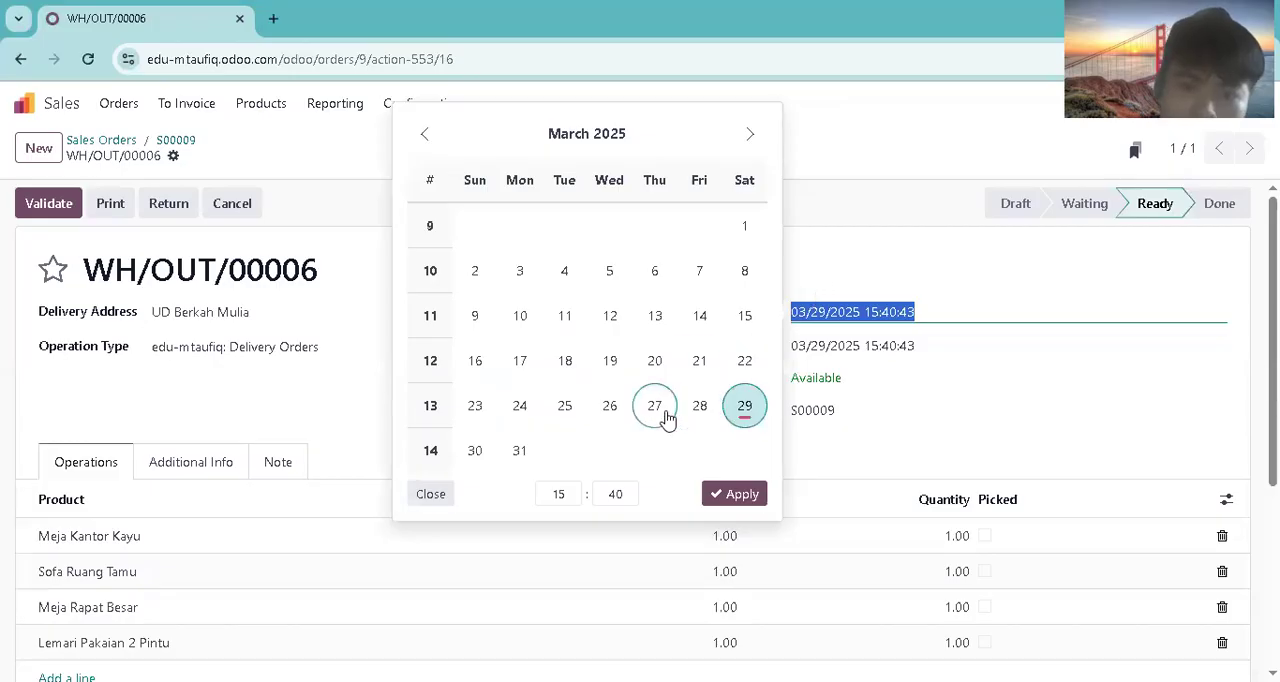
pyautogui.click(610, 317)
pyautogui.click(738, 495)
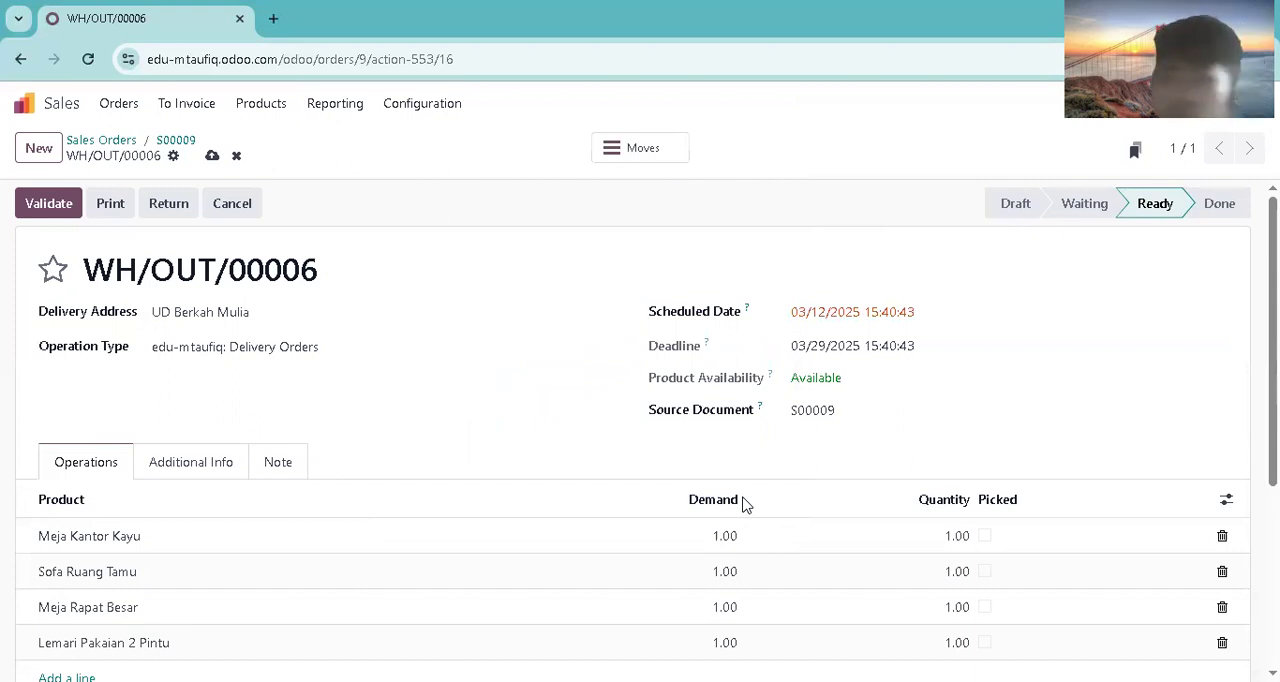
# Step: Set the scheduled date of delivery WH/OUT/00006 to 03/30/2025
pyautogui.click(943, 313)
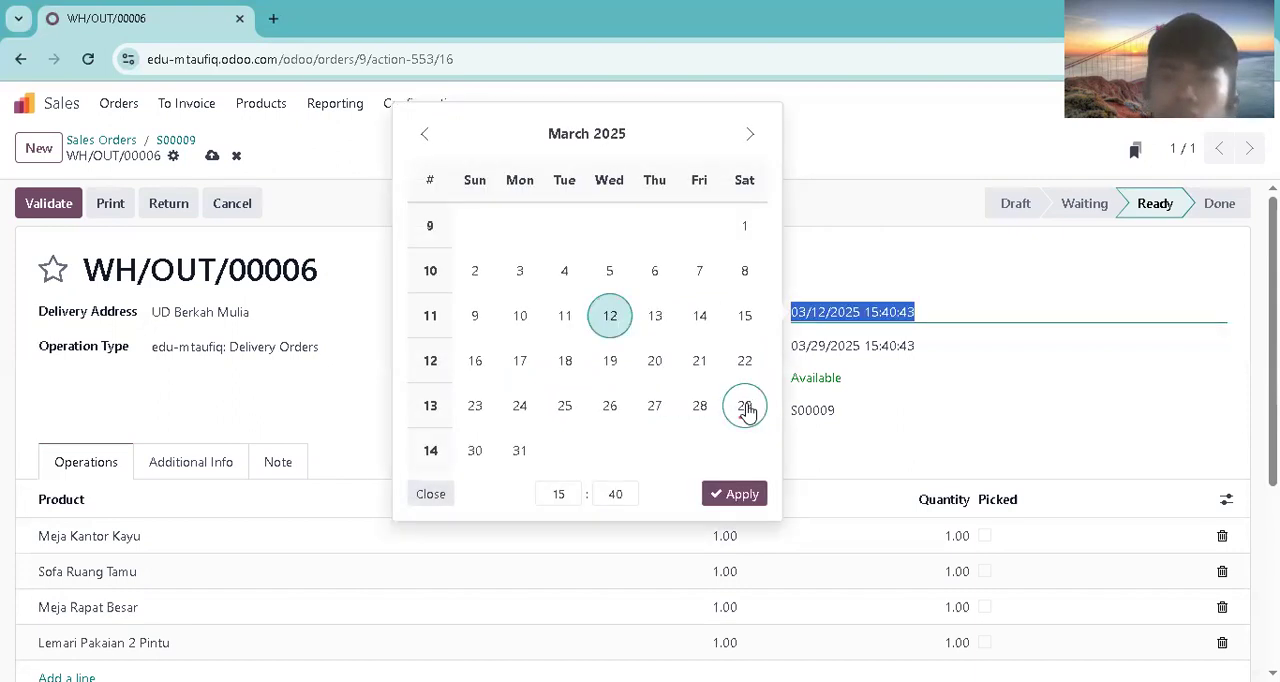
pyautogui.click(470, 453)
pyautogui.click(735, 494)
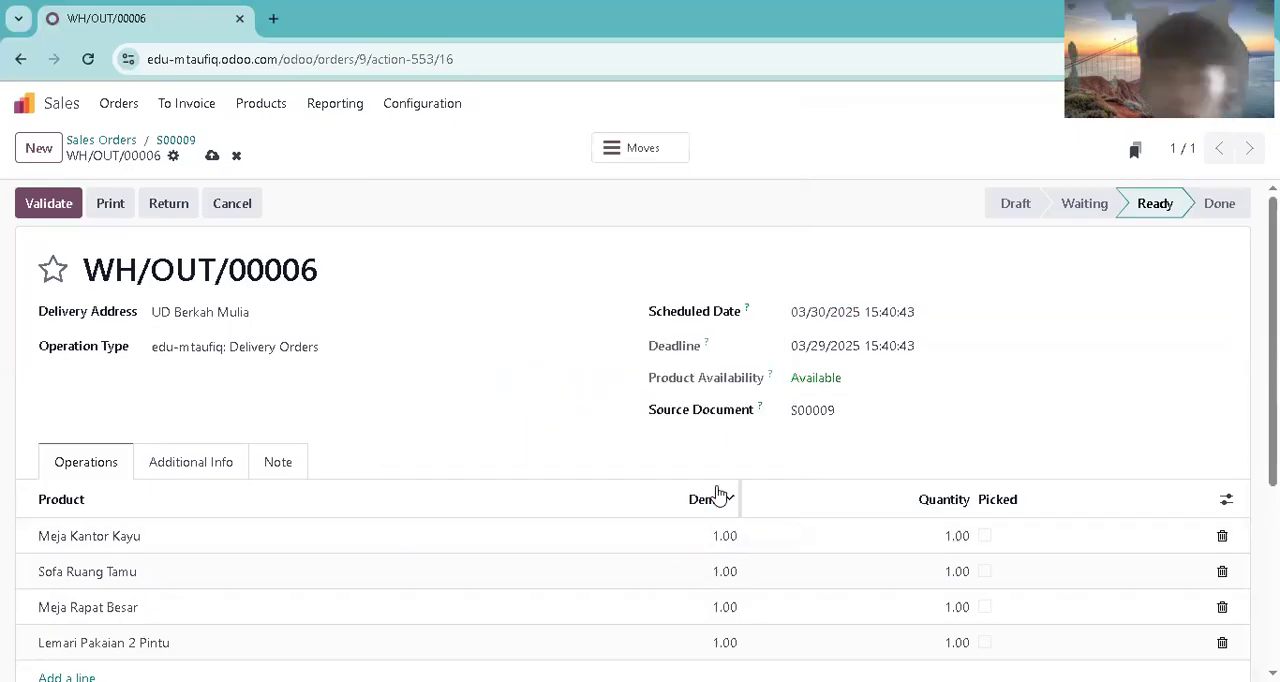
# Step: Mark Meja Kantor Kayu and Sofa Ruang Tamu as picked and validate the delivery with a backorder for the remaining products
pyautogui.scroll(-1, 640, 430)
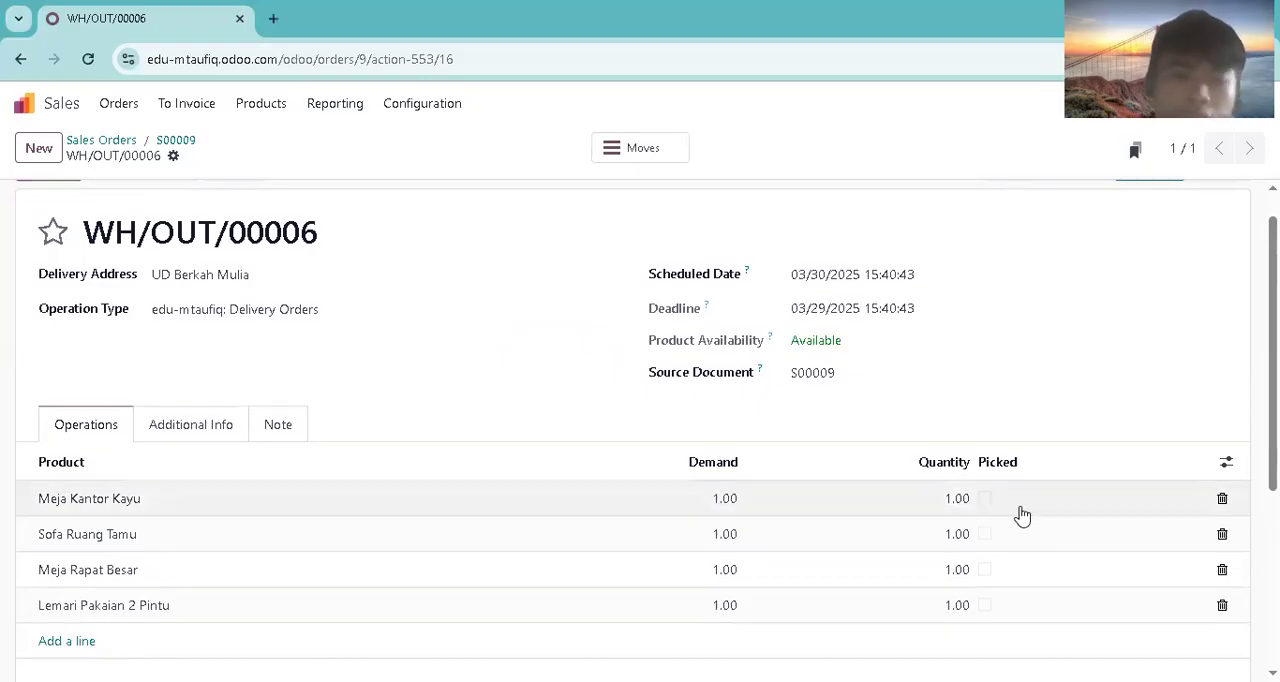
pyautogui.click(986, 500)
pyautogui.click(986, 536)
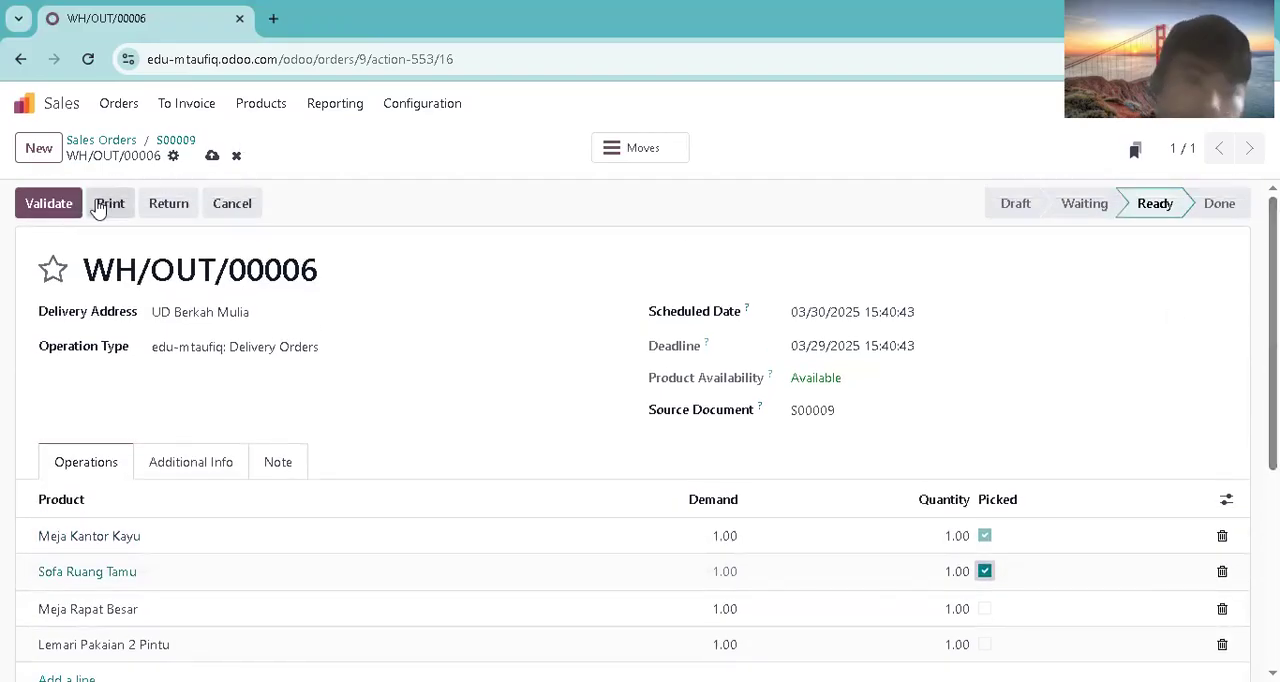
pyautogui.click(28, 208)
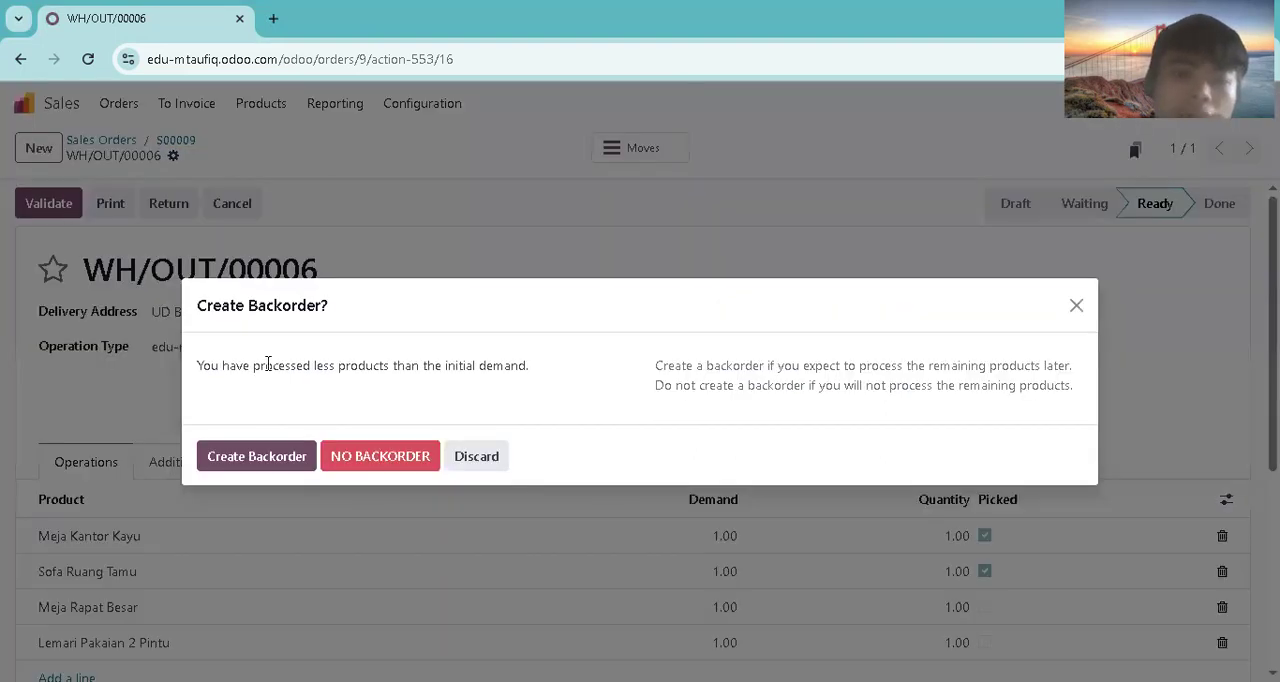
pyautogui.click(262, 457)
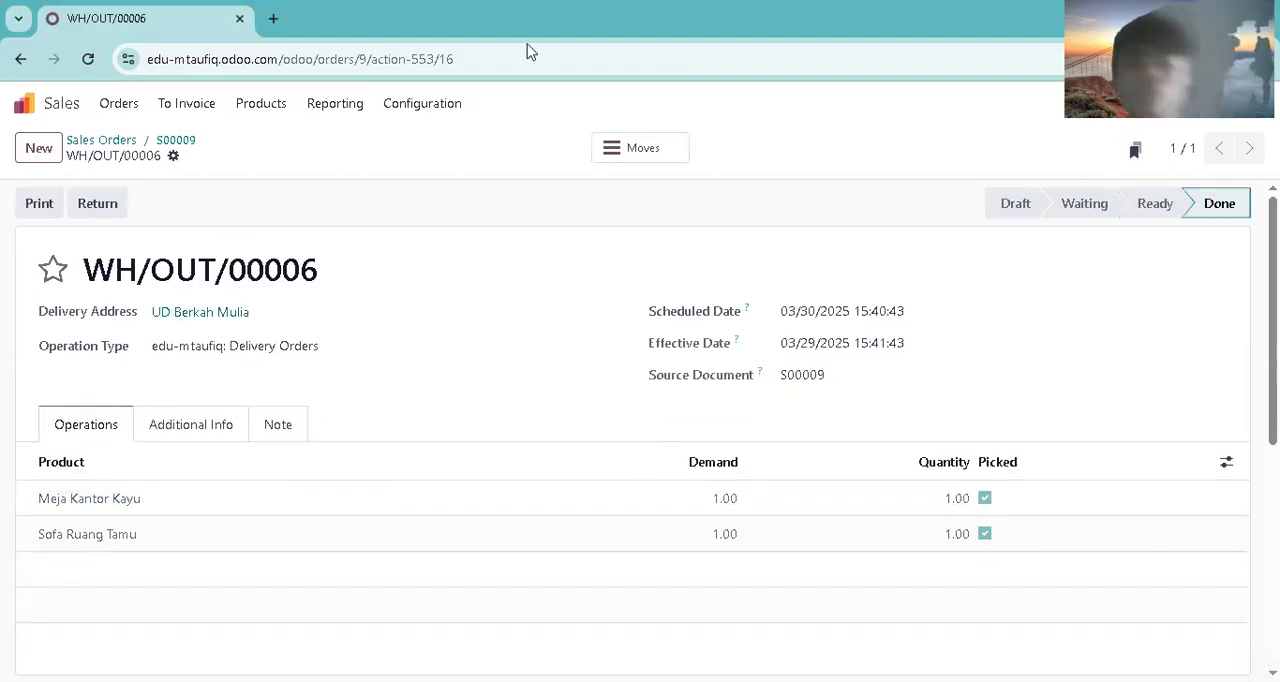
# Step: Reopen the UD Berkah Mulia order from the sales orders list and view its linked delivery transfers
pyautogui.click(121, 106)
pyautogui.click(150, 168)
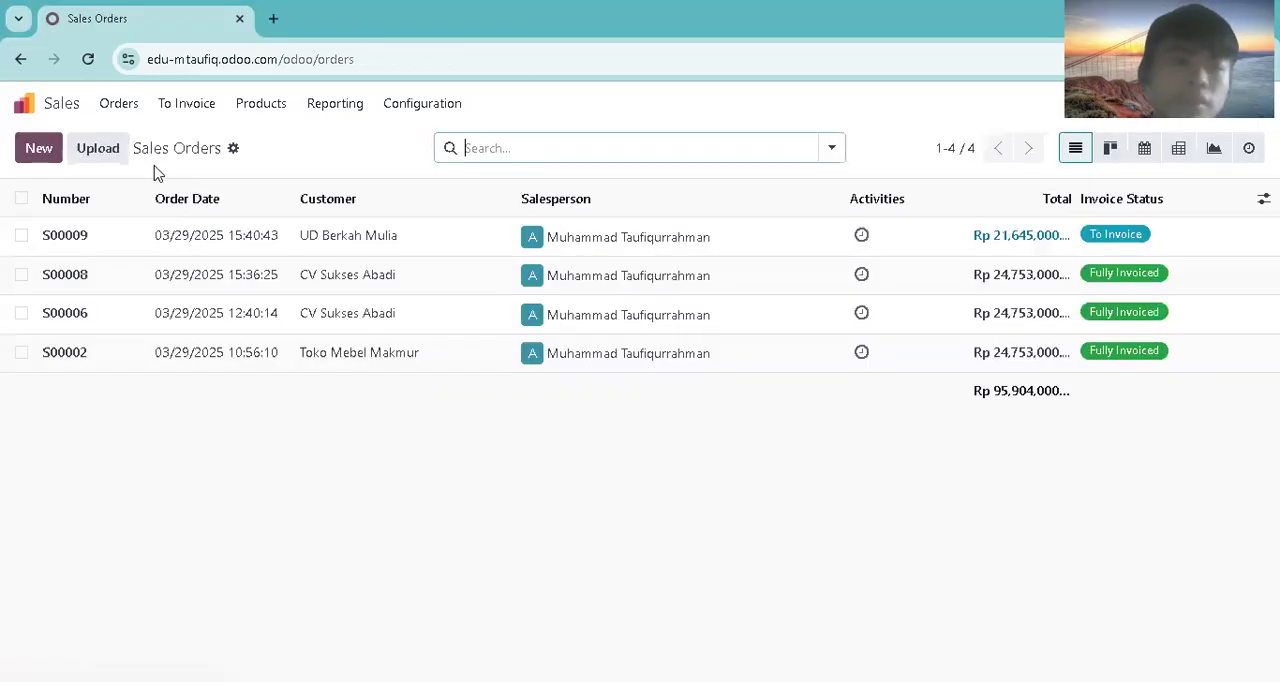
pyautogui.click(172, 235)
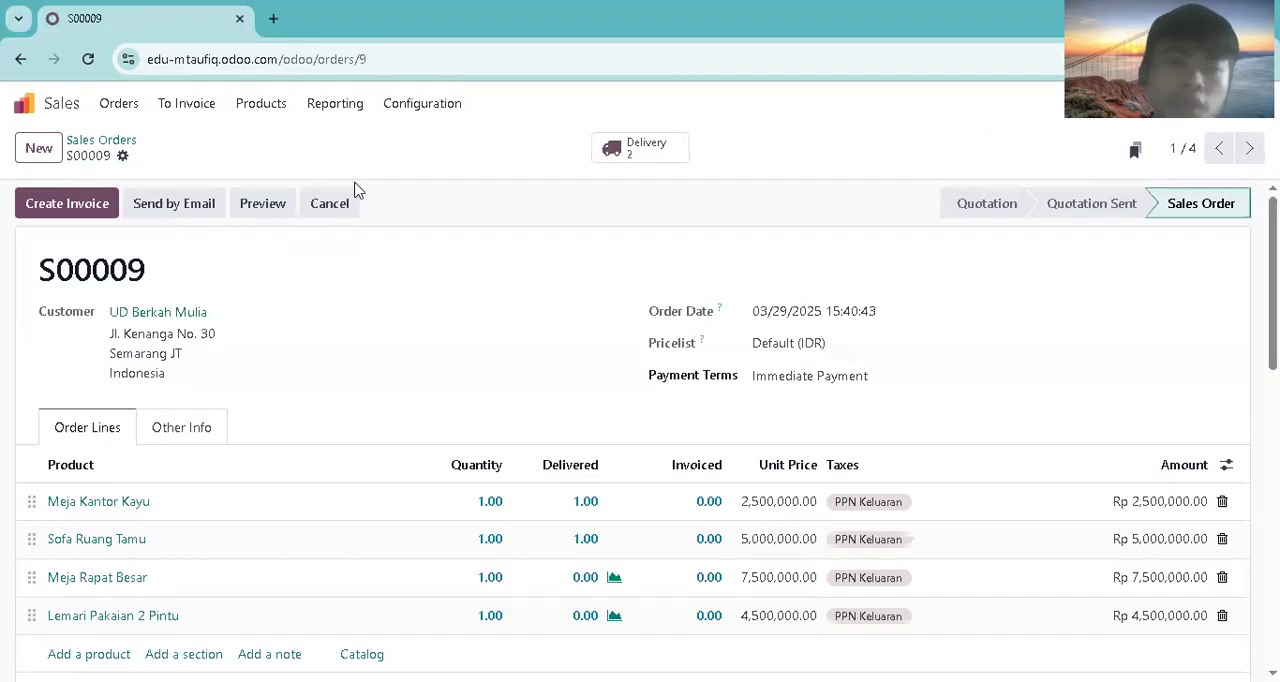
pyautogui.click(612, 152)
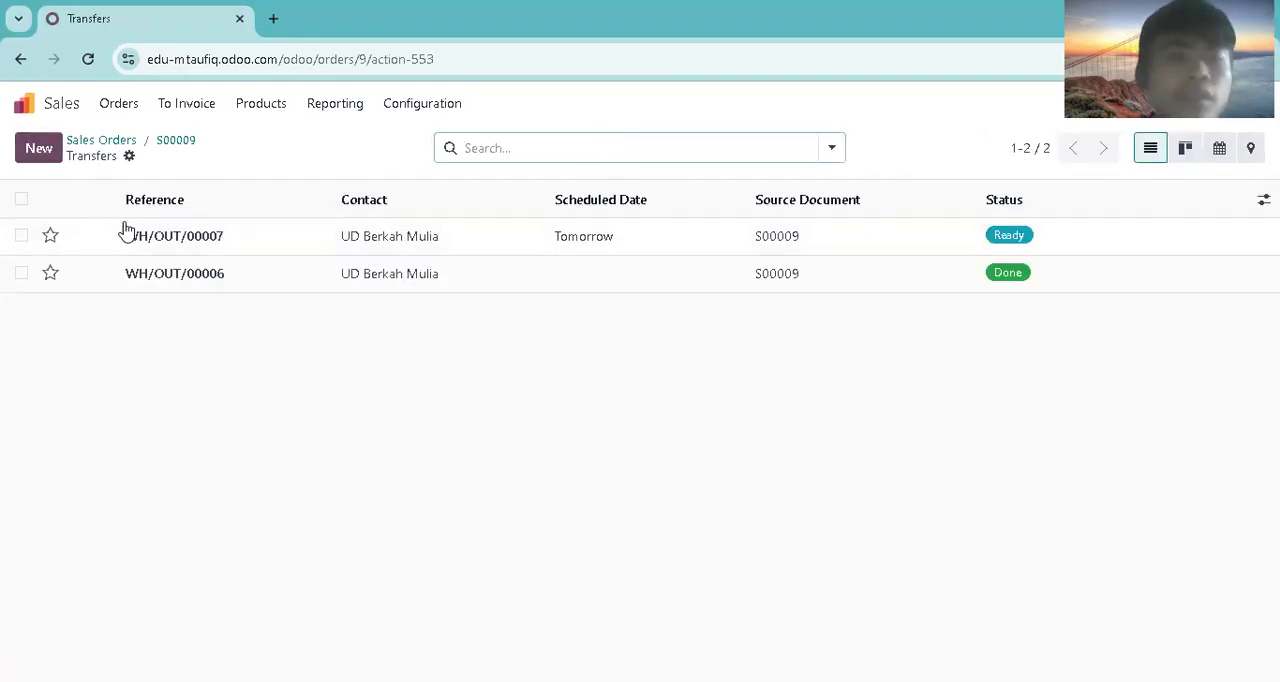
pyautogui.click(55, 152)
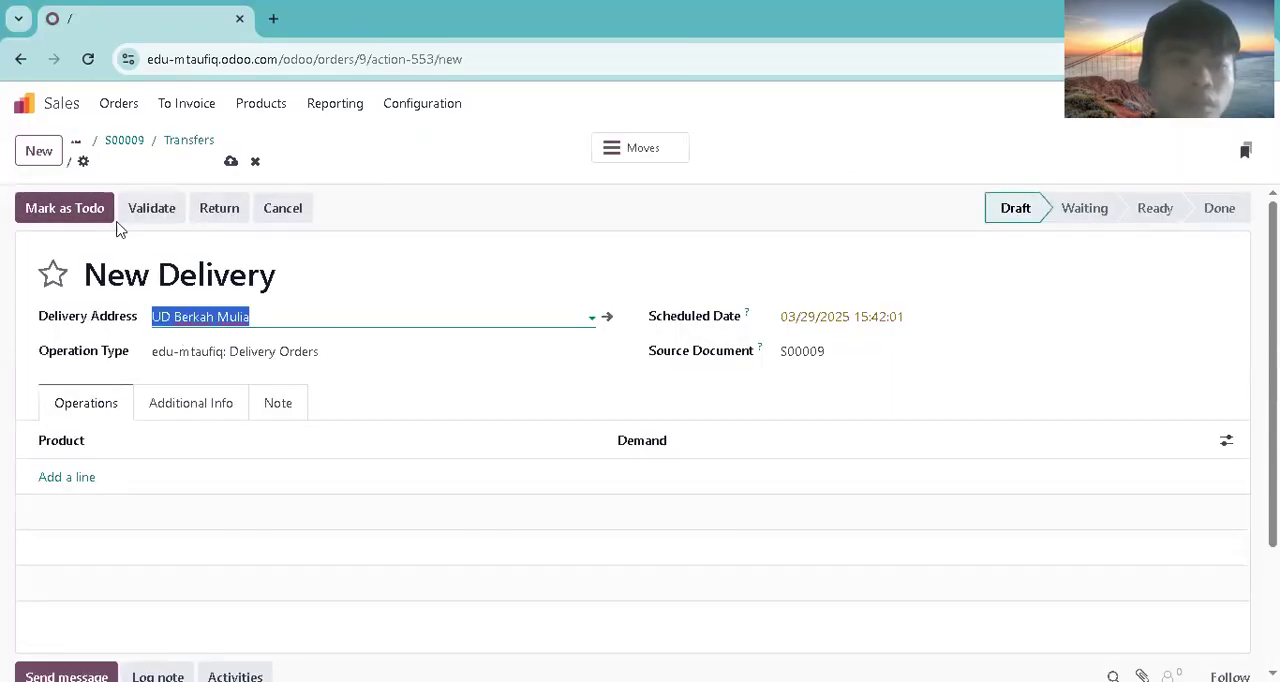
pyautogui.click(290, 214)
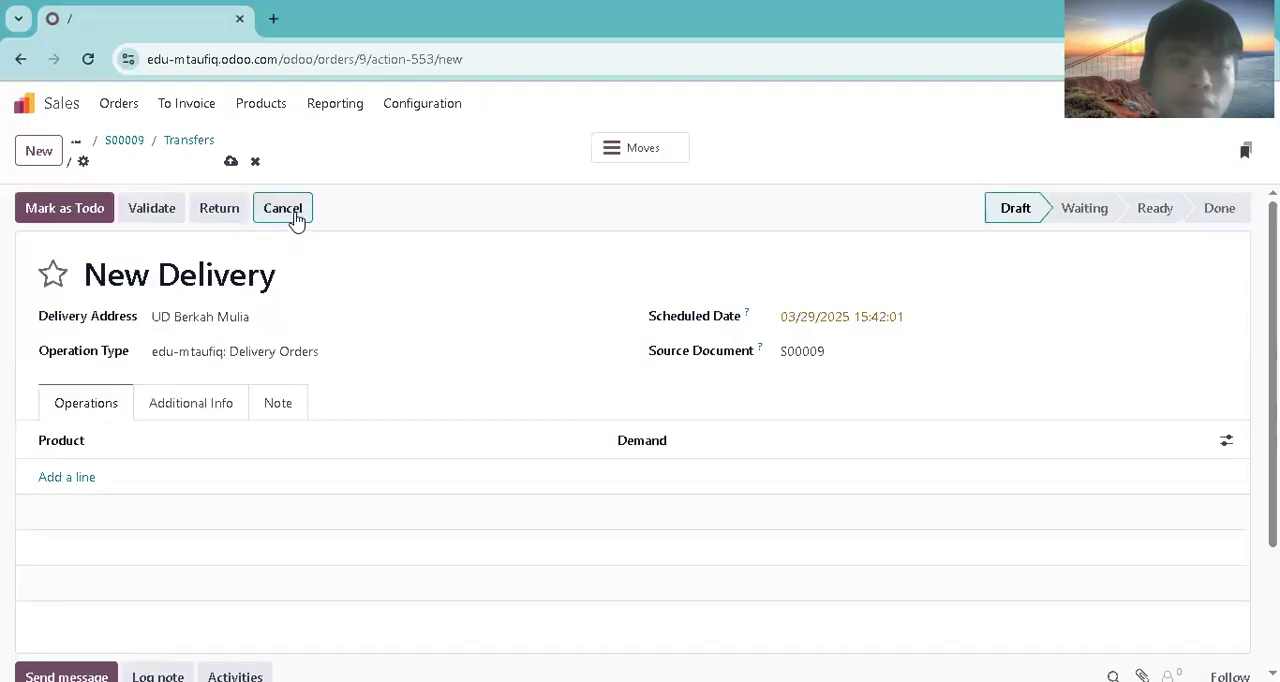
pyautogui.click(378, 442)
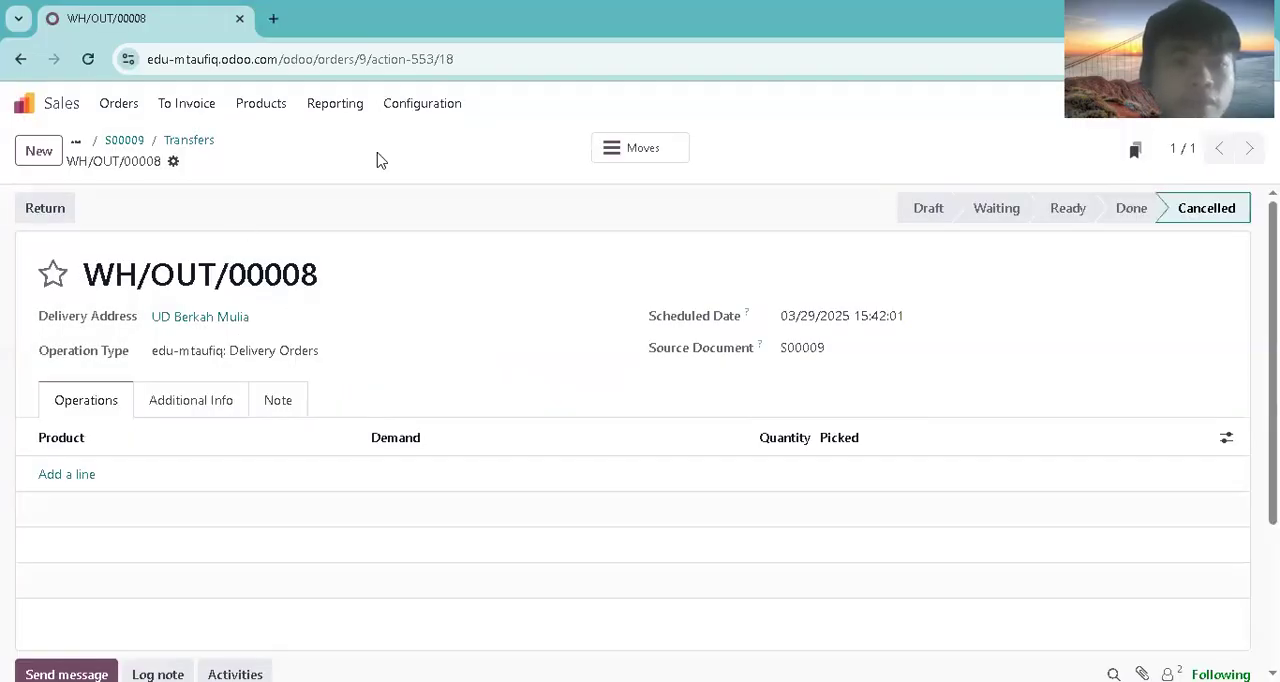
# Step: Reopen the UD Berkah Mulia order and review its delivered quantities and order totals
pyautogui.click(122, 104)
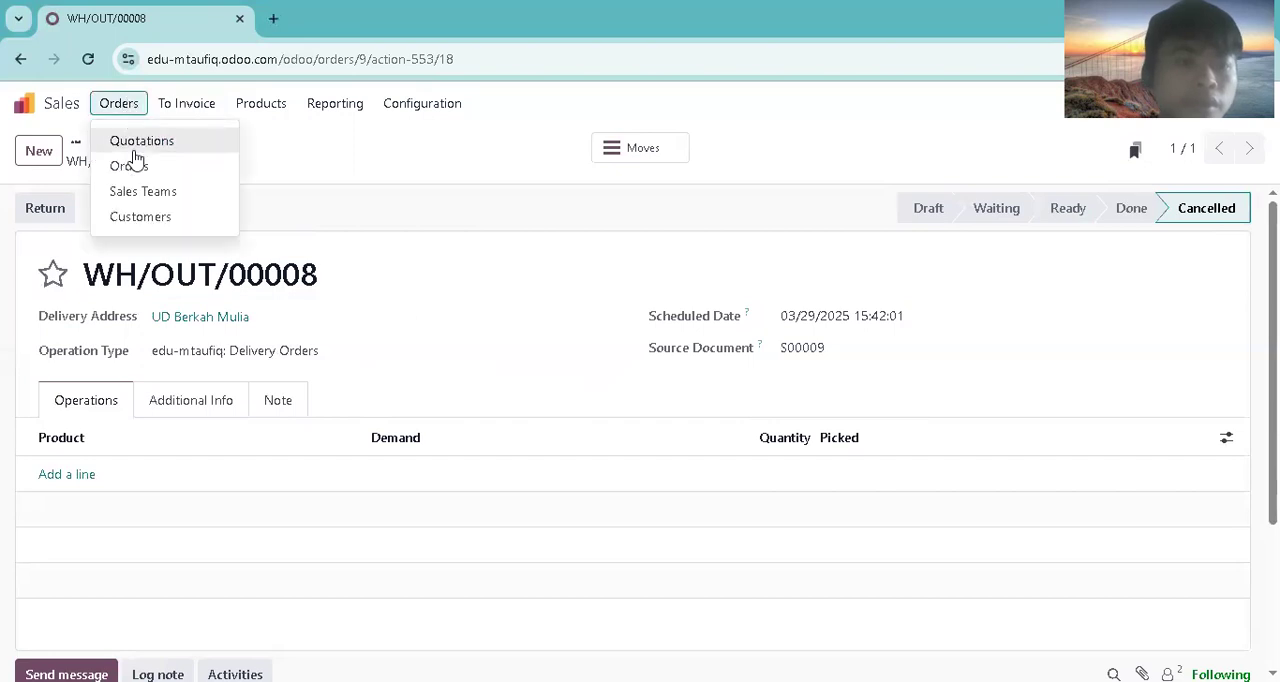
pyautogui.click(137, 165)
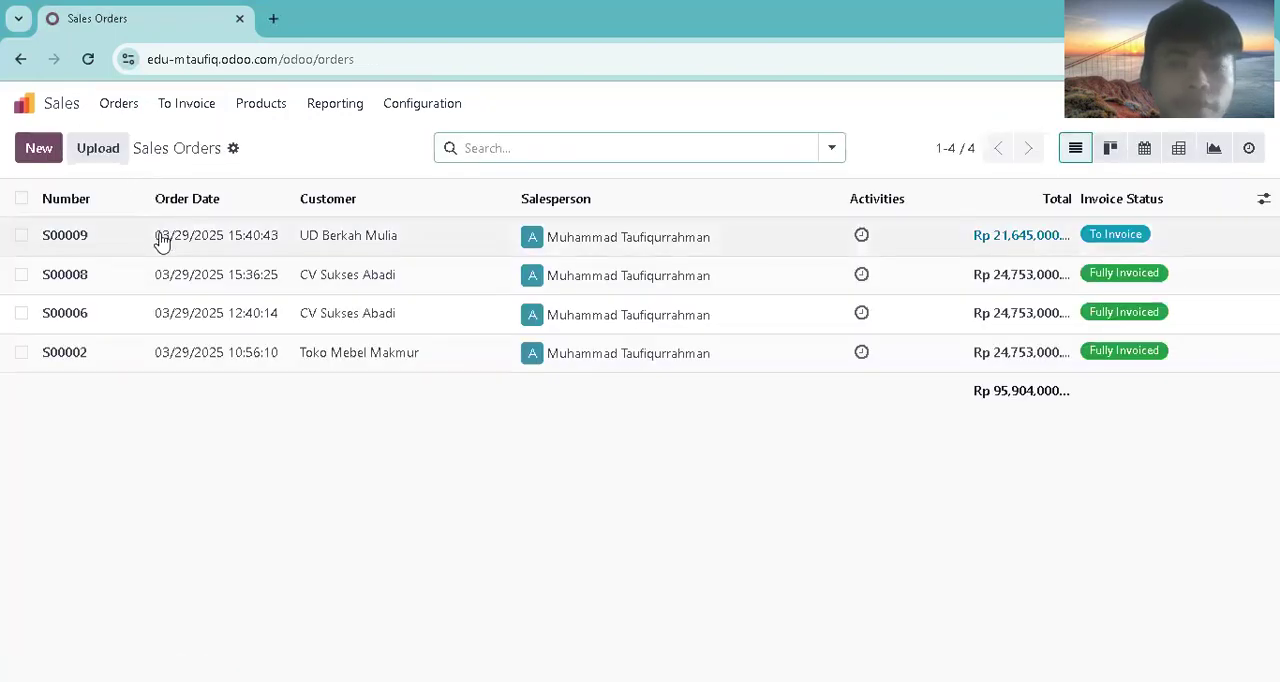
pyautogui.click(160, 240)
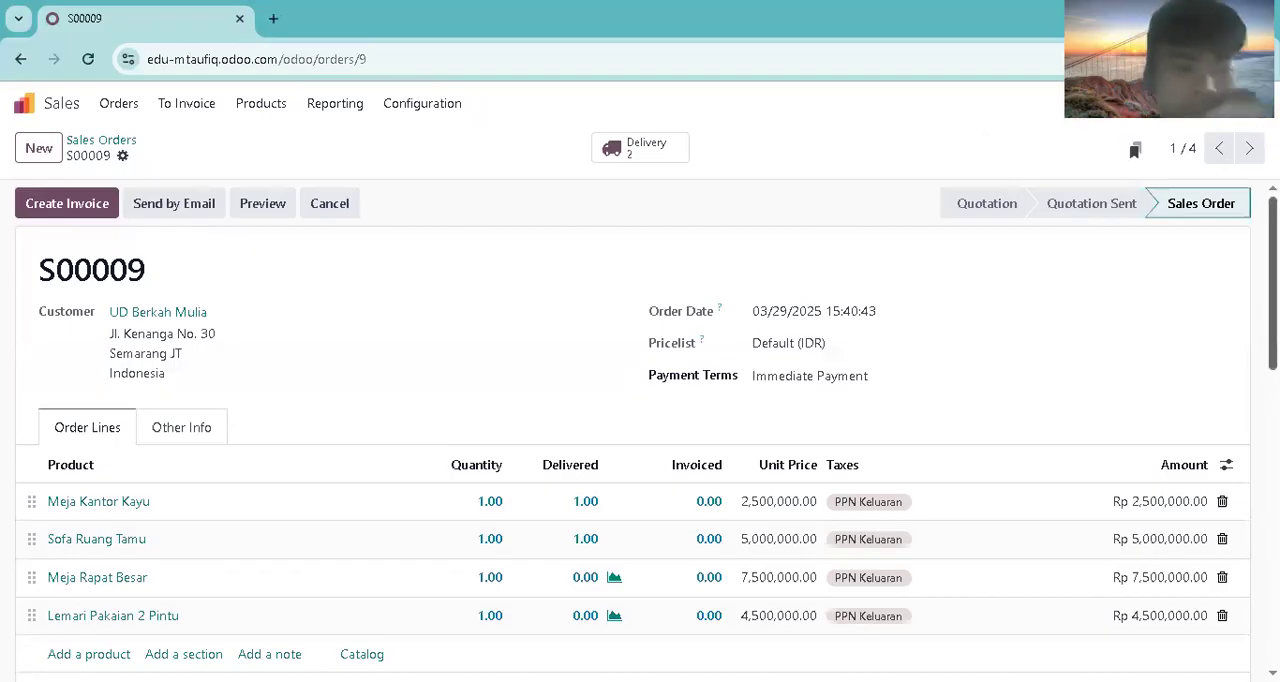
pyautogui.scroll(-2, 650, 190)
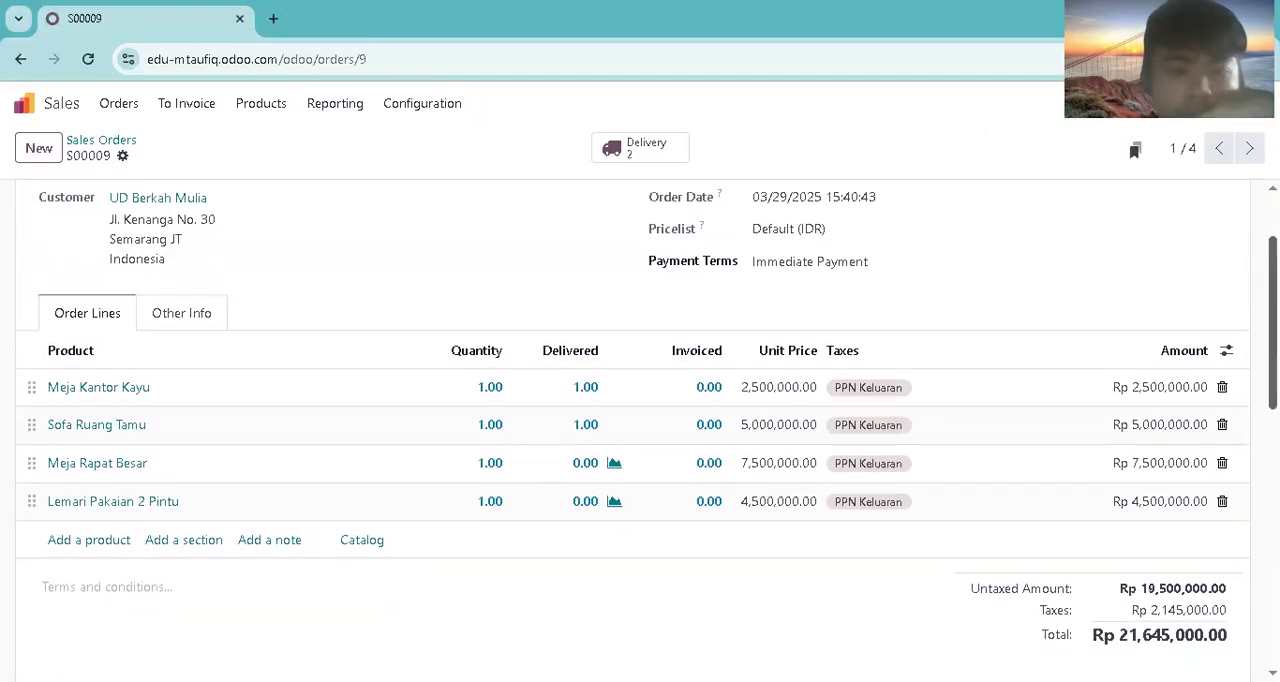
pyautogui.scroll(2, 650, 190)
# Step: Open delivery WH/OUT/00006 from the order's transfers and examine its detailed stock moves
pyautogui.click(634, 162)
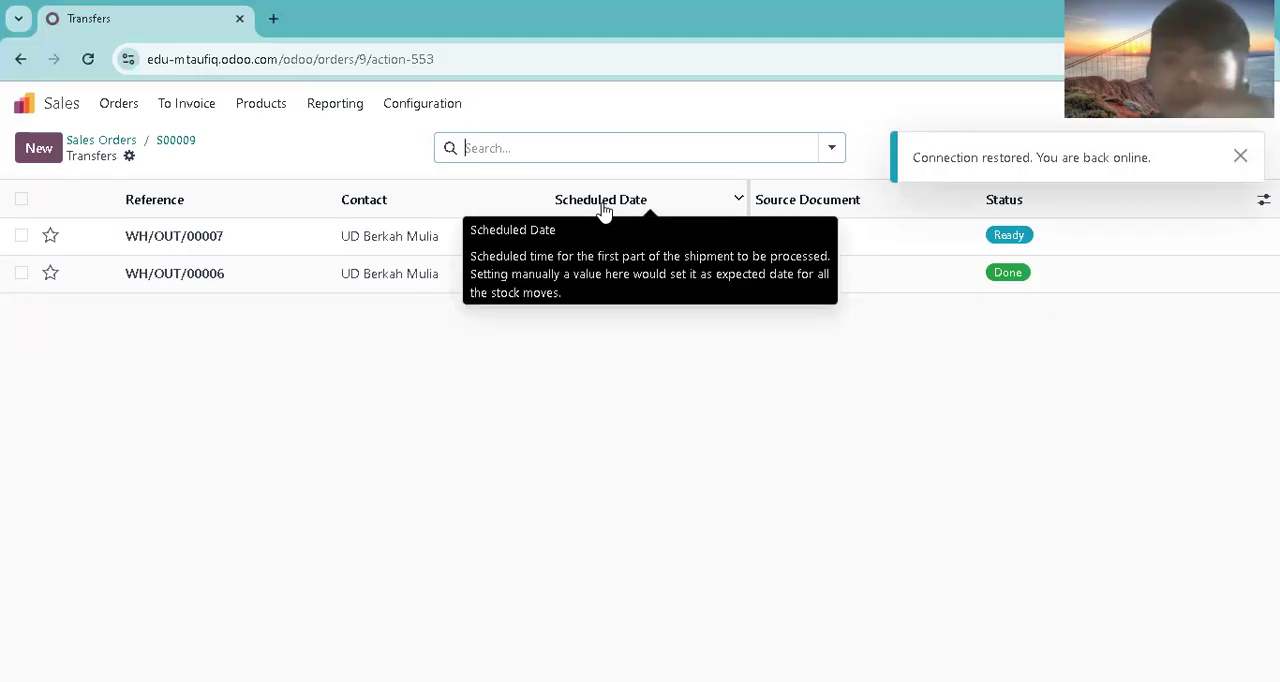
pyautogui.click(406, 284)
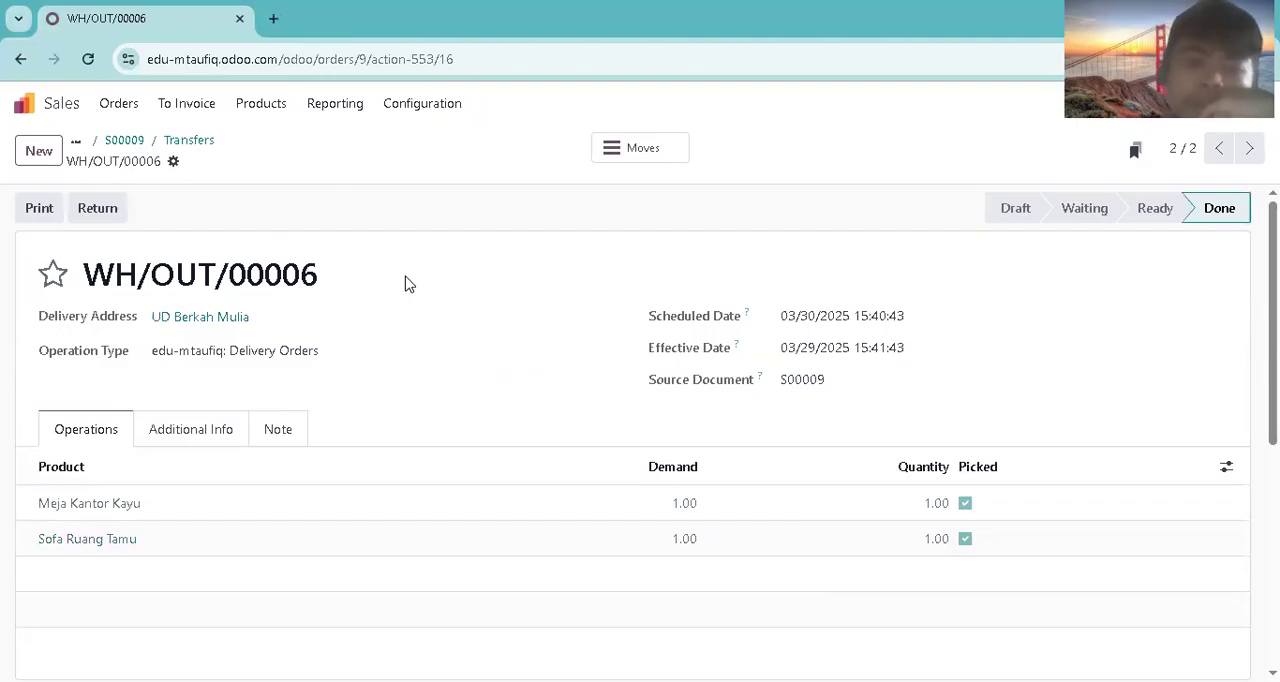
pyautogui.click(135, 110)
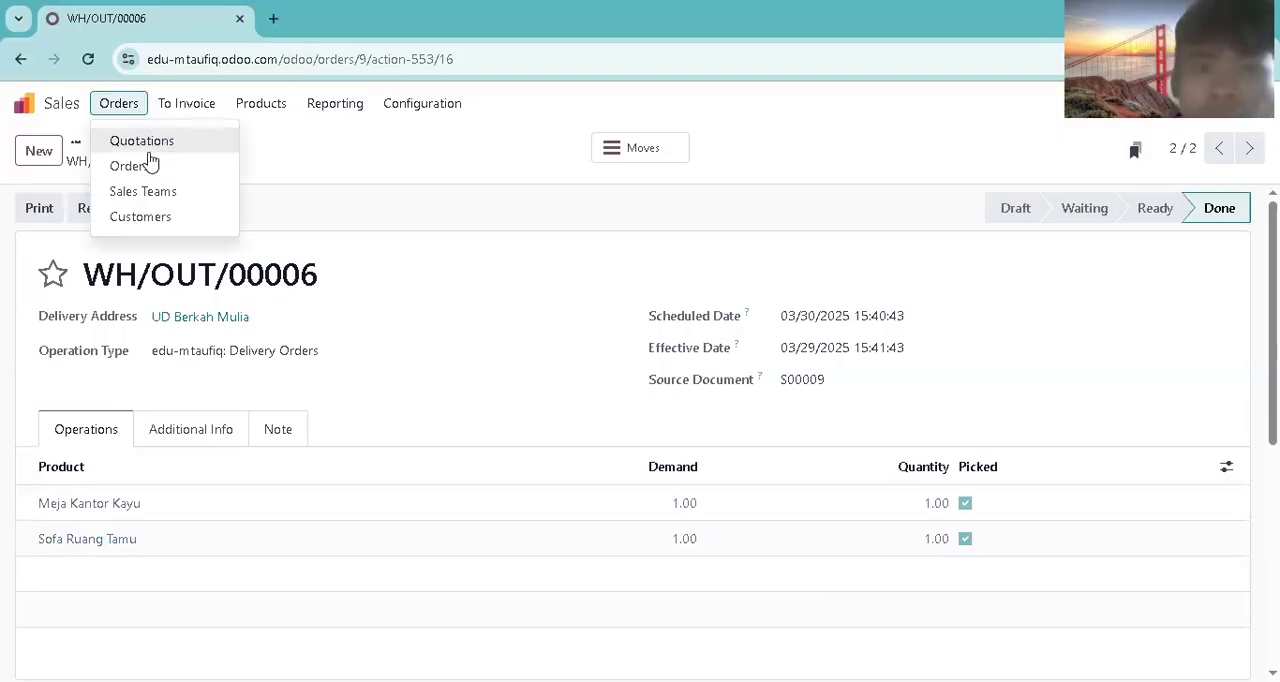
pyautogui.click(600, 150)
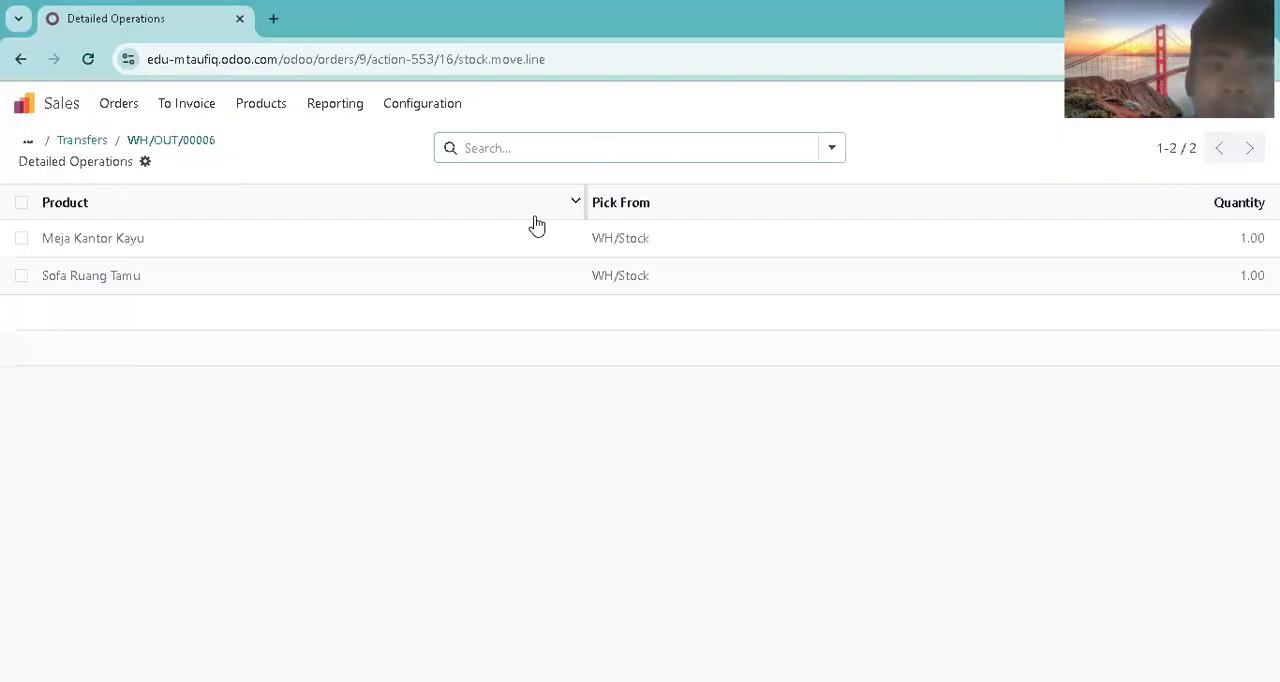
# Step: Return to the UD Berkah Mulia order and open its backorder delivery WH/OUT/00007
pyautogui.click(122, 106)
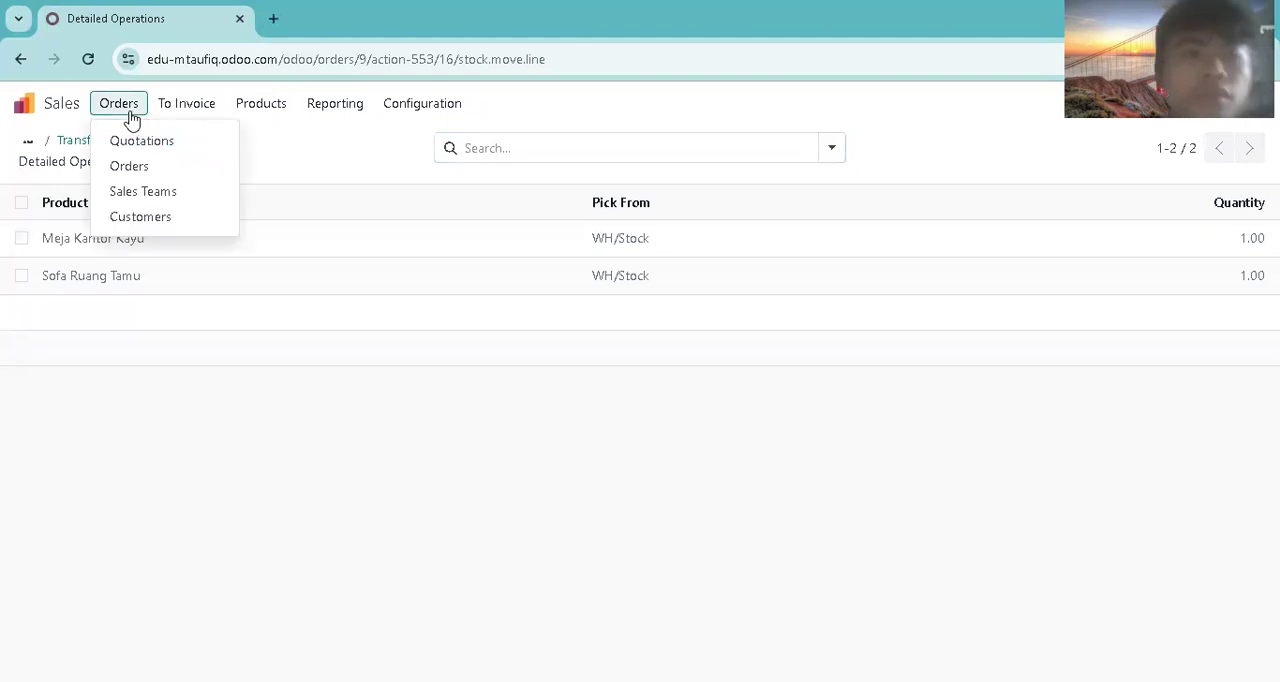
pyautogui.click(137, 163)
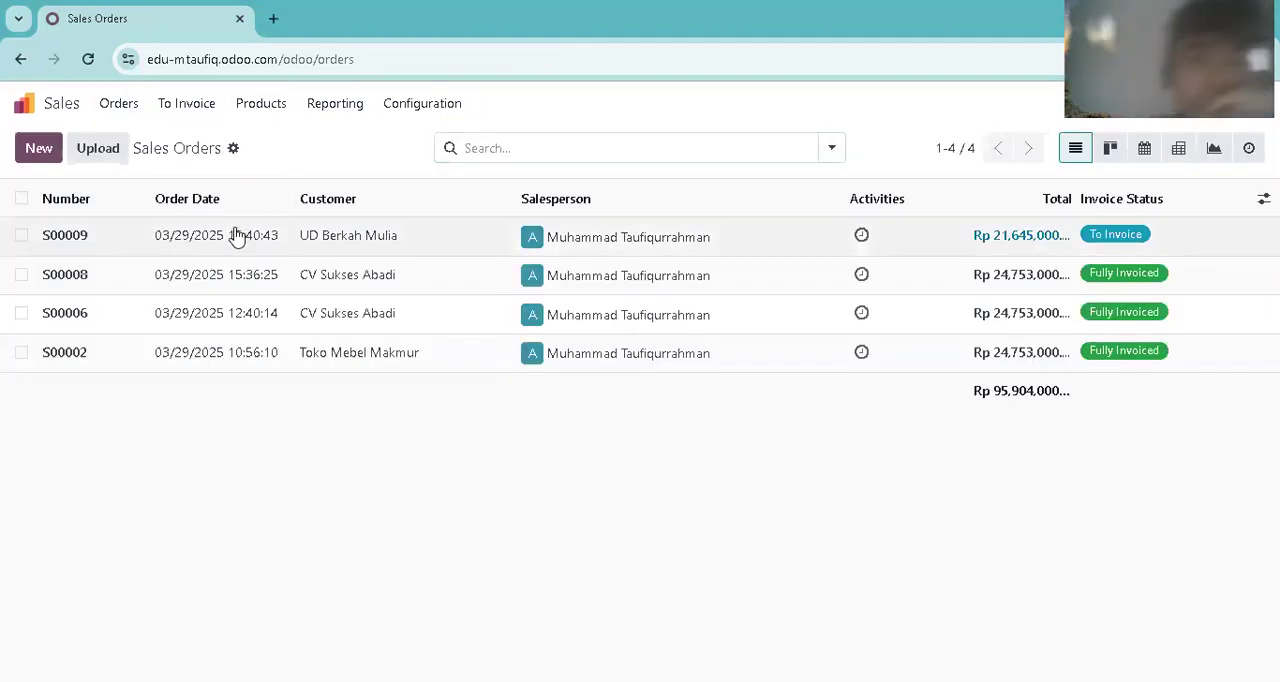
pyautogui.click(237, 236)
pyautogui.click(610, 160)
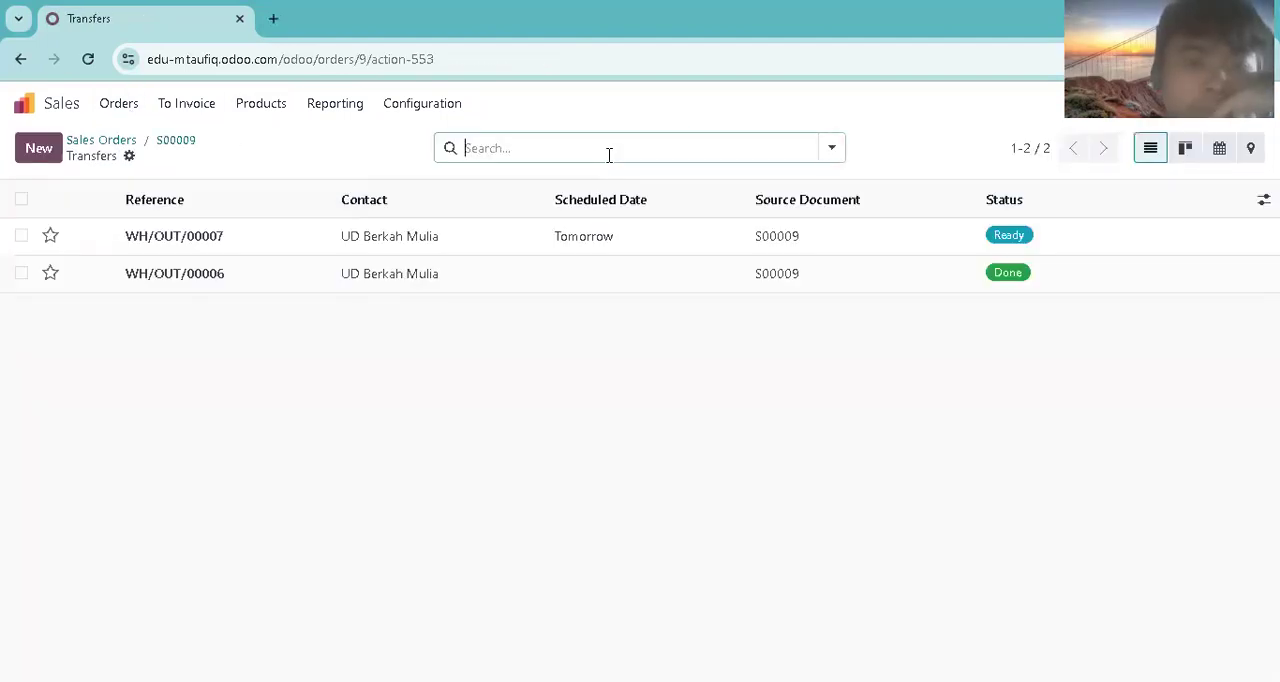
pyautogui.click(471, 234)
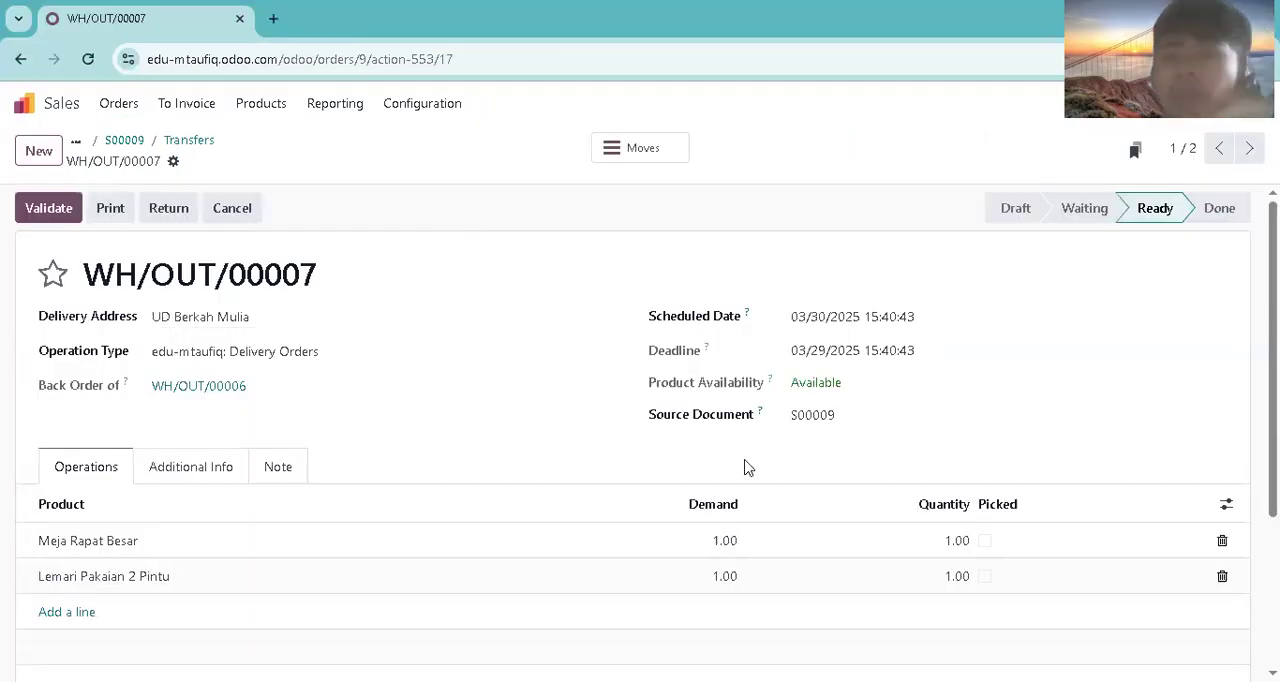
# Step: Validate the backorder delivery with Meja Rapat Besar and Lemari Pakaian 2 Pintu picked and the scheduled date set to 03/31/2025
pyautogui.click(988, 548)
pyautogui.click(986, 576)
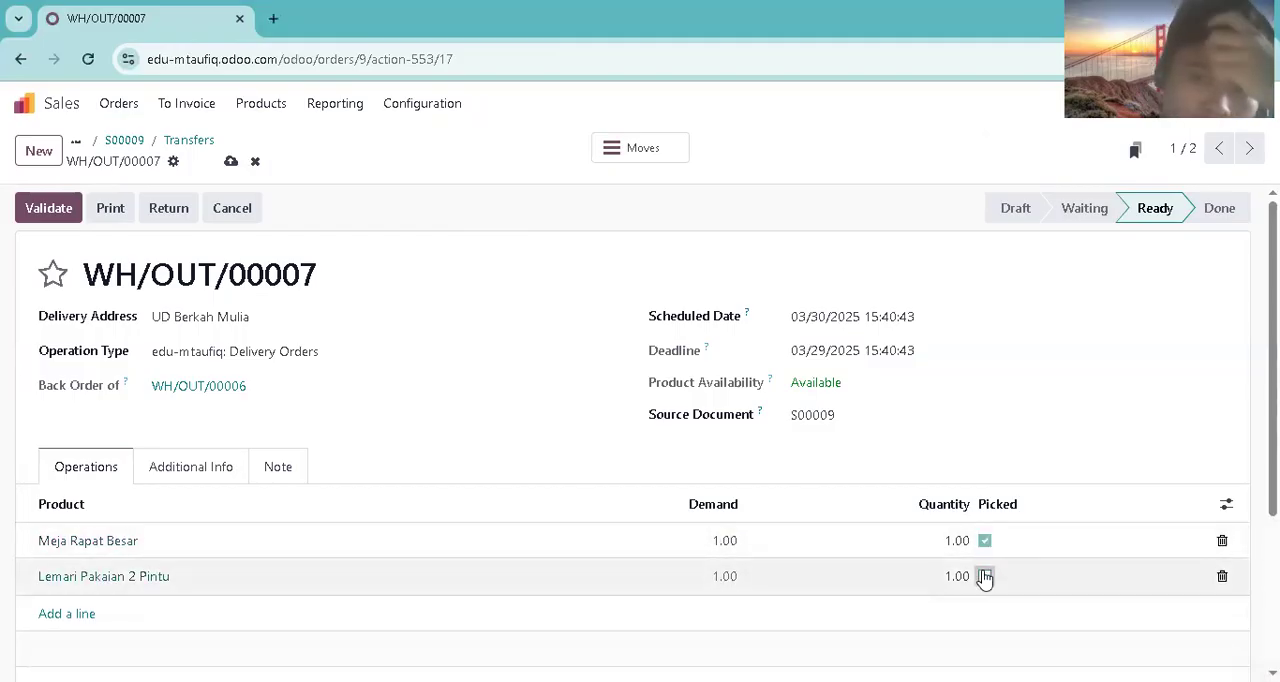
pyautogui.click(862, 330)
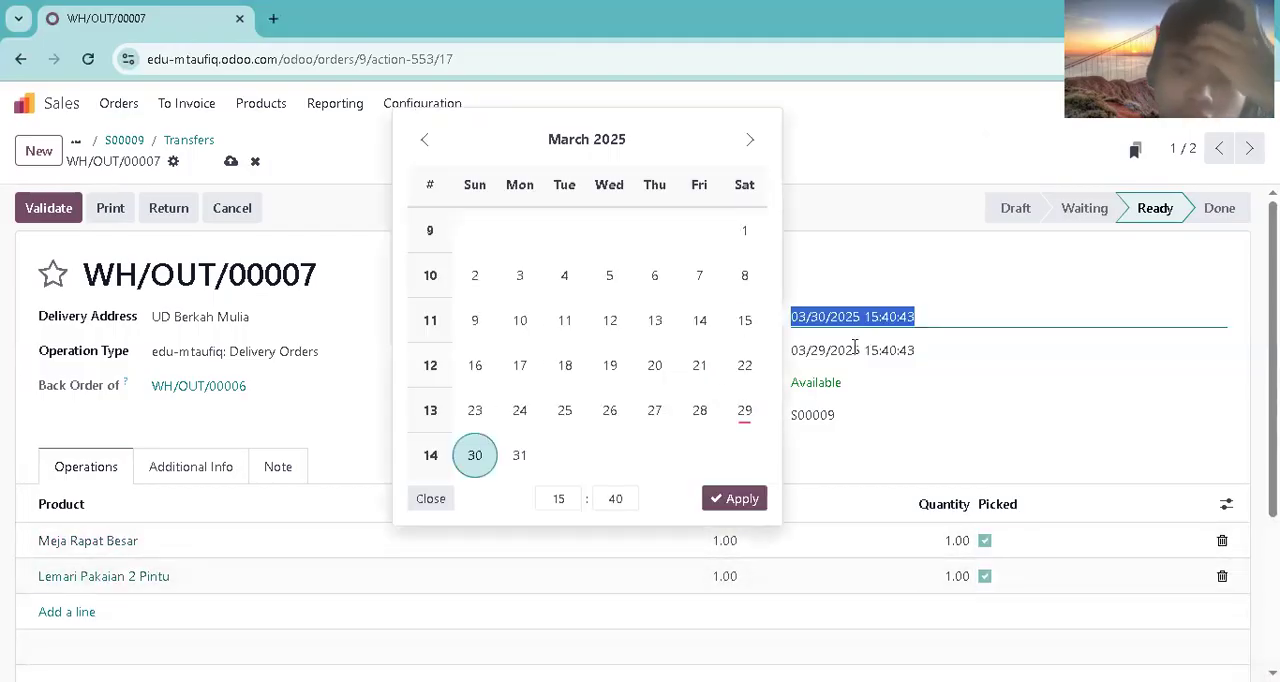
pyautogui.click(520, 457)
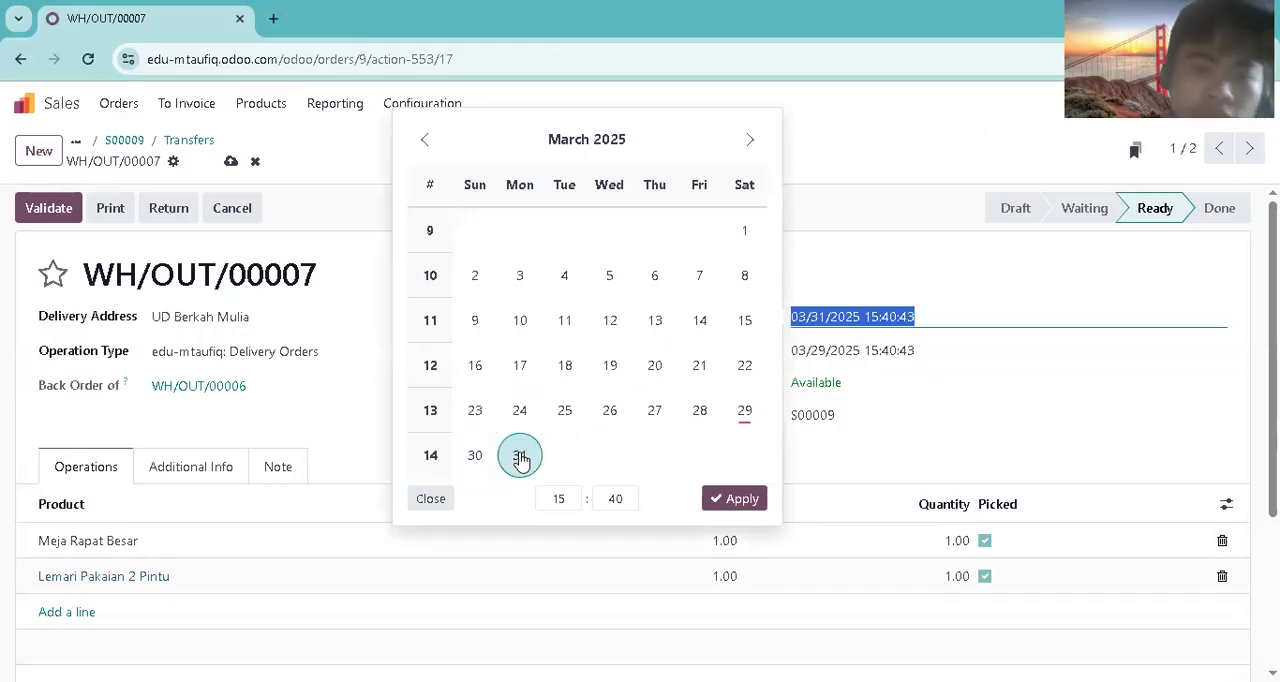
pyautogui.click(752, 504)
pyautogui.click(58, 207)
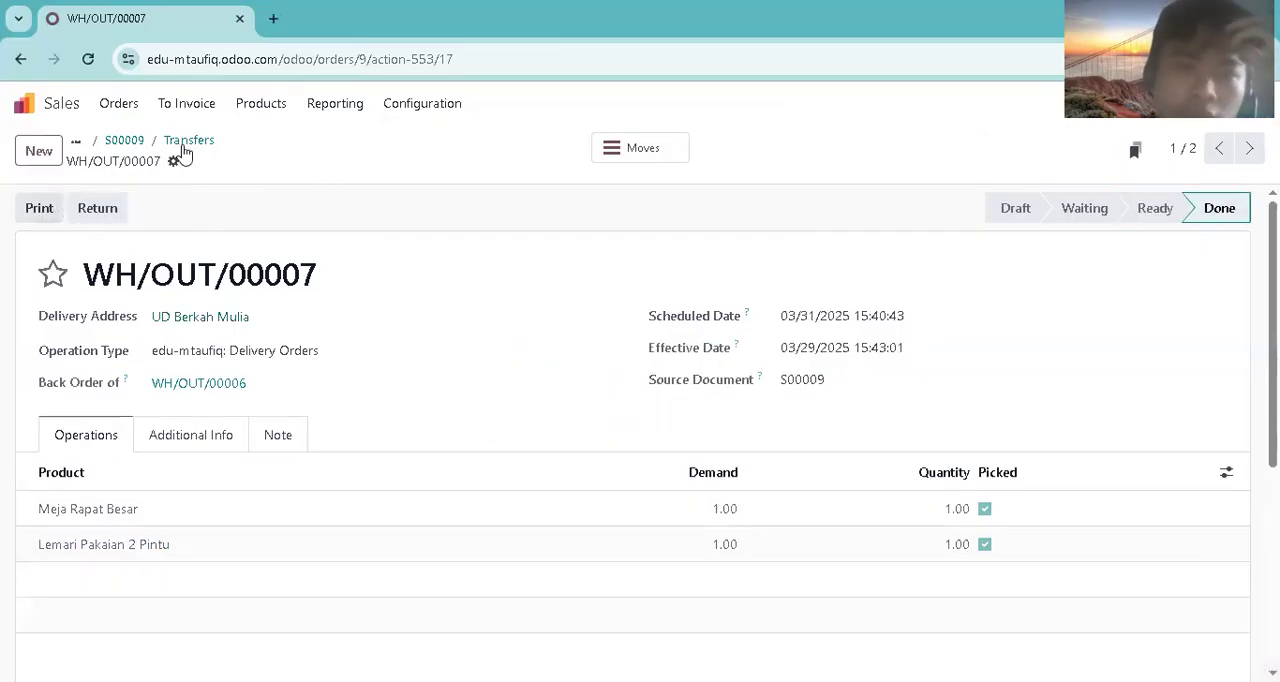
# Step: Reopen the UD Berkah Mulia order, check its delivered quantities and the status of its transfers, and return to the sales orders list
pyautogui.click(131, 111)
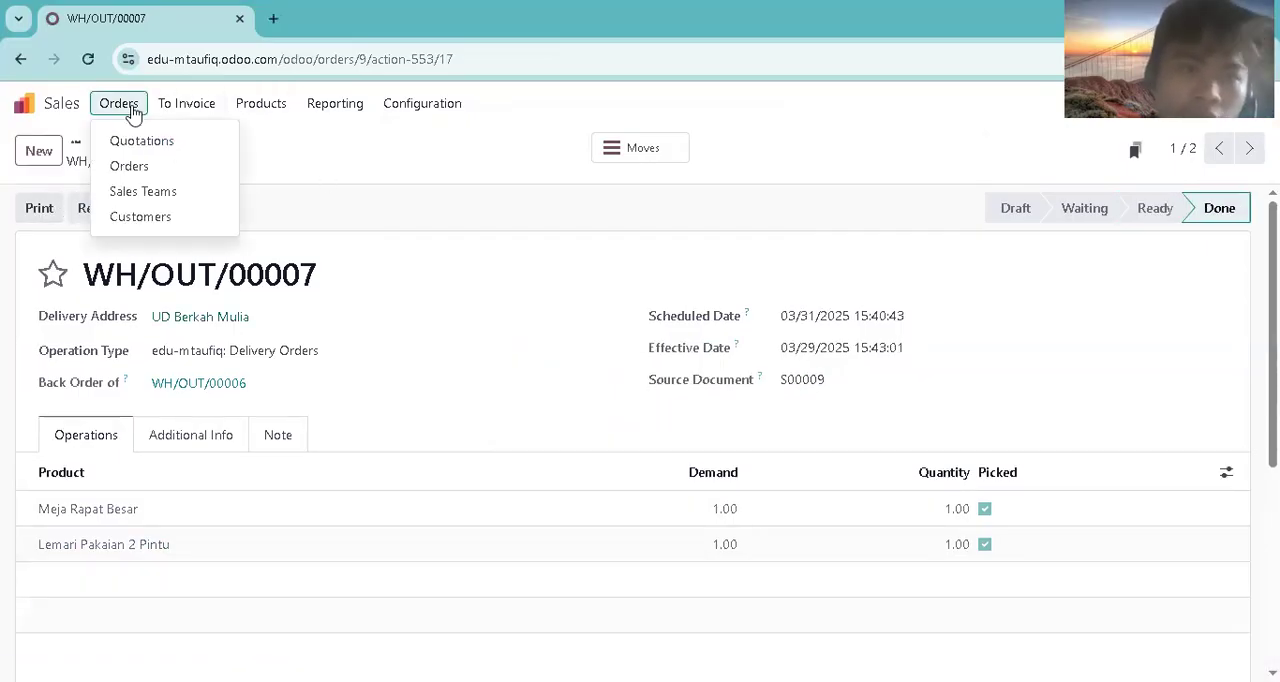
pyautogui.click(146, 170)
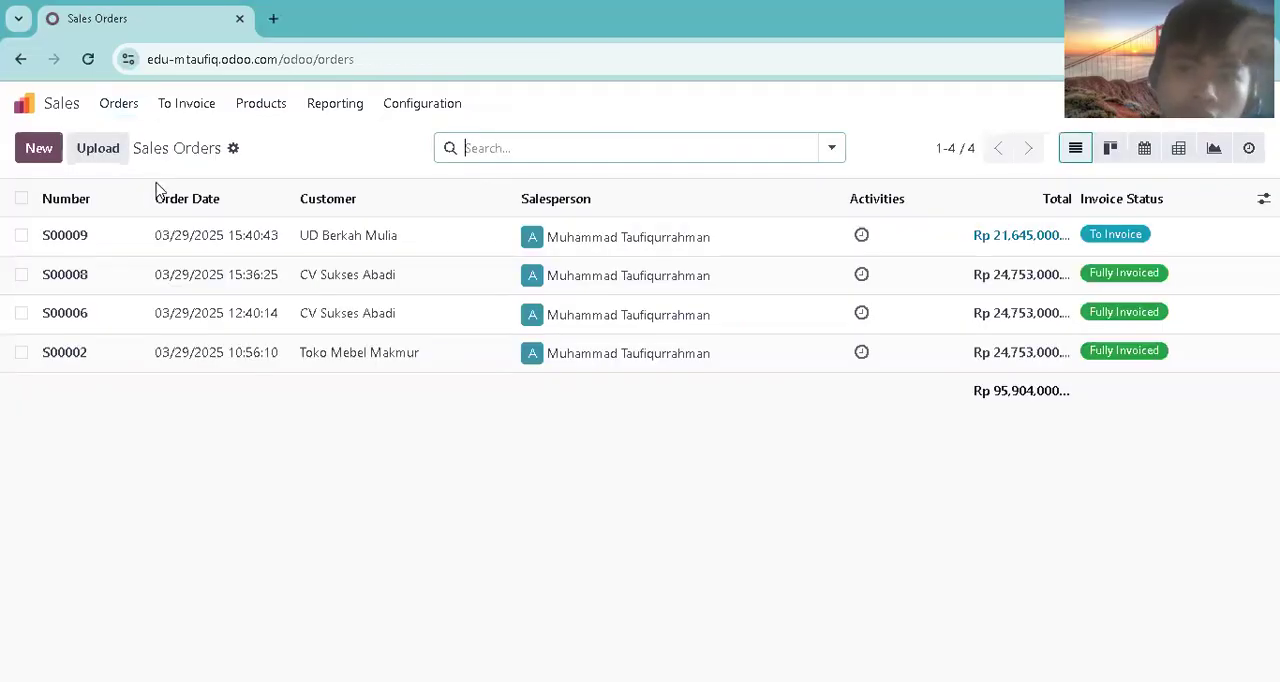
pyautogui.click(218, 238)
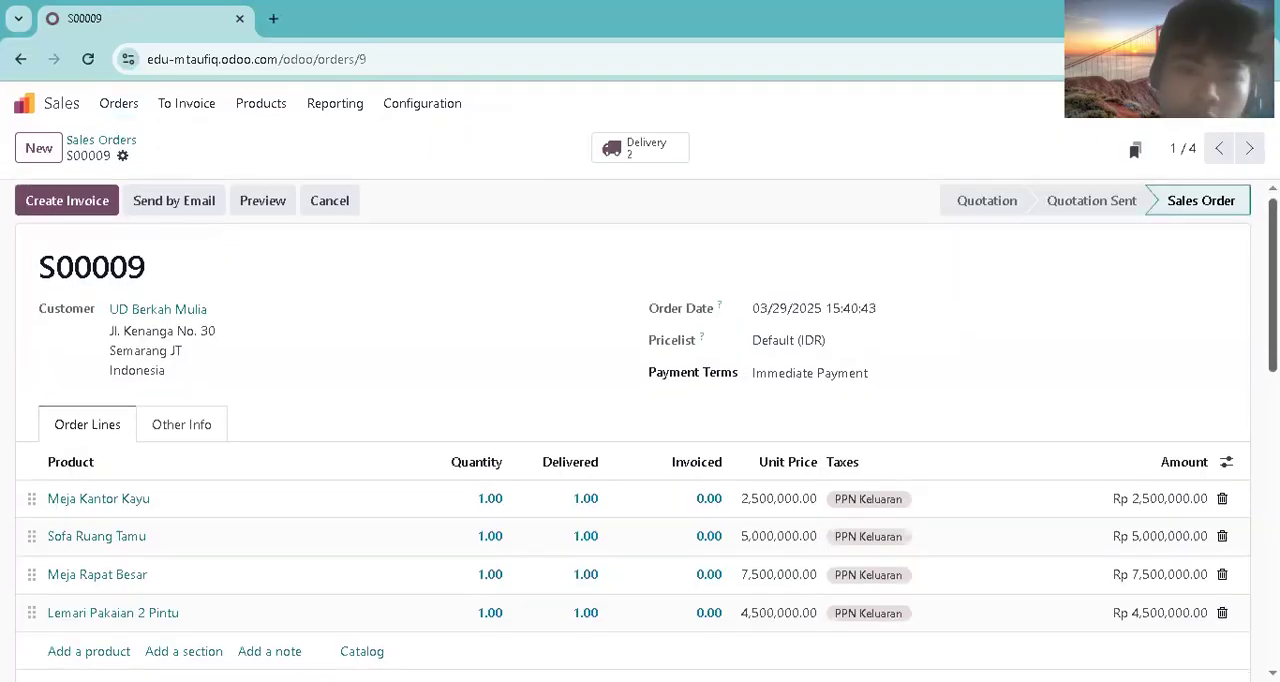
pyautogui.scroll(-1, 640, 430)
pyautogui.scroll(1, 640, 430)
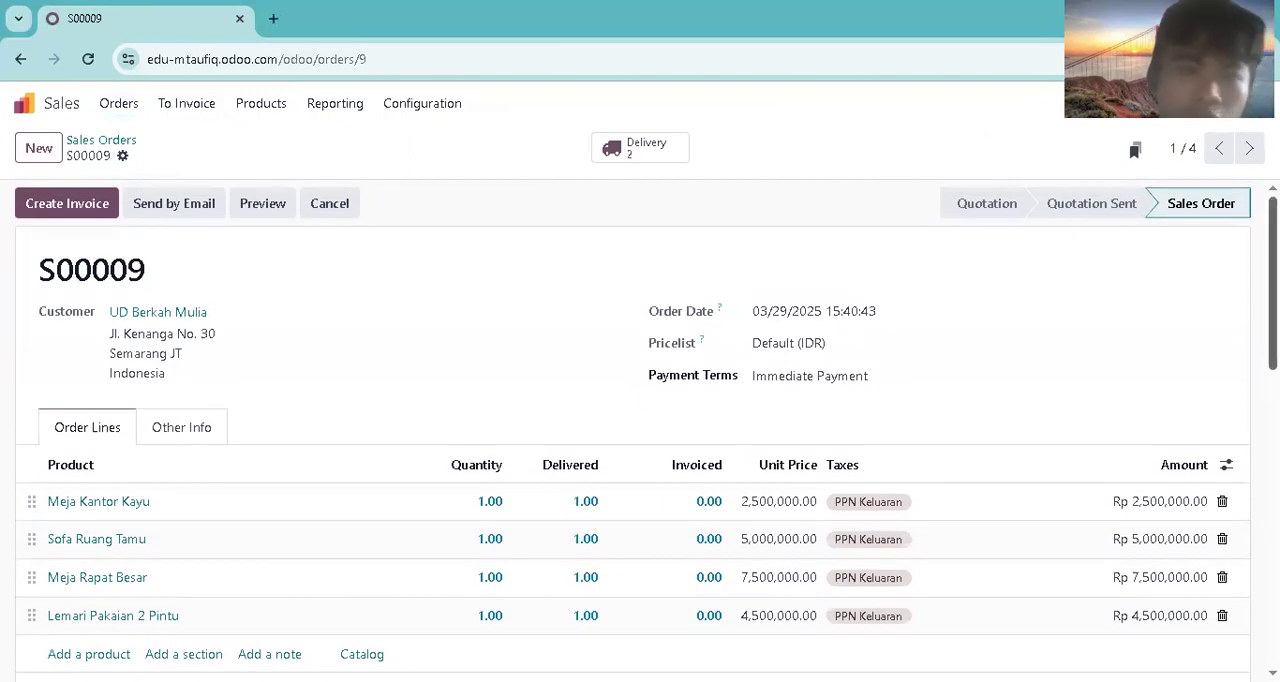
pyautogui.scroll(-2, 1228, 275)
pyautogui.scroll(2, 672, 220)
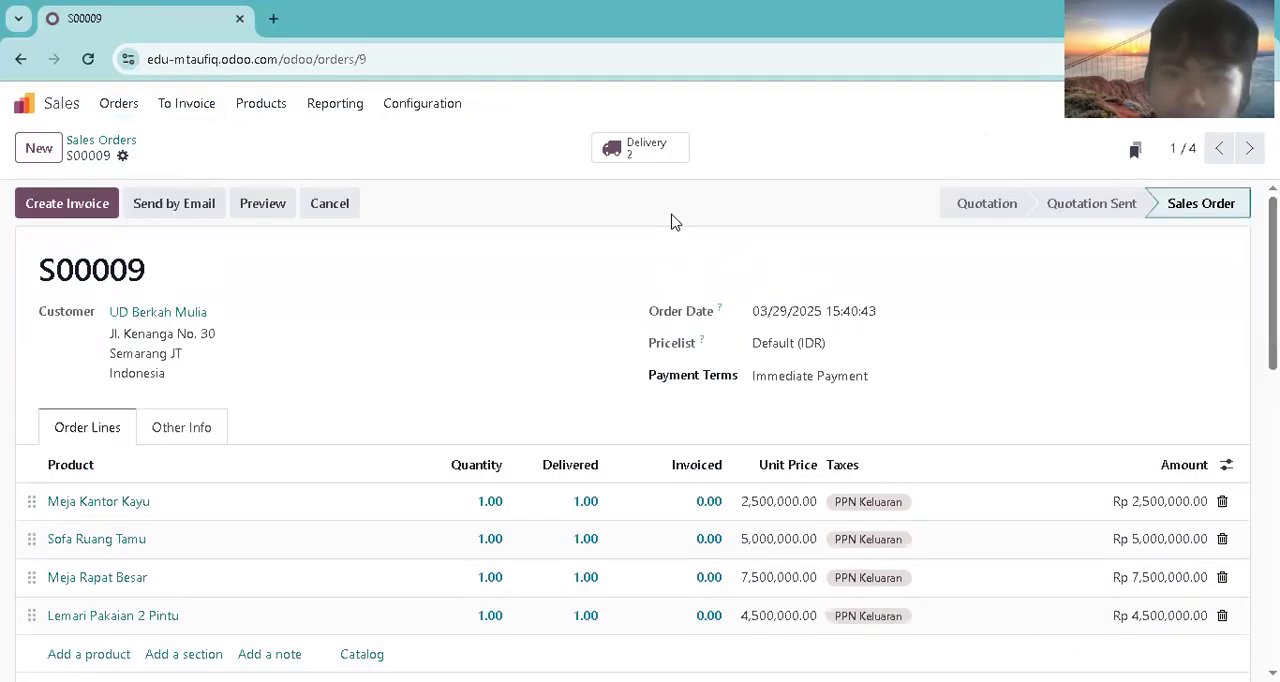
pyautogui.click(652, 155)
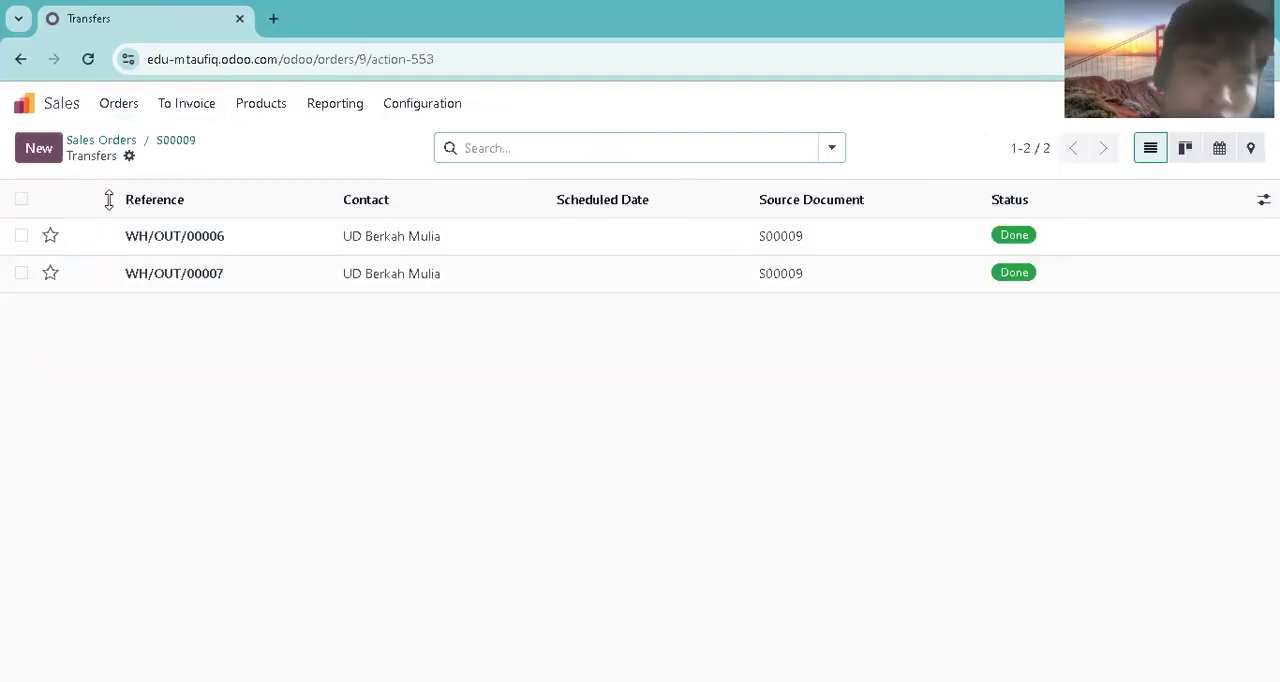
pyautogui.click(90, 141)
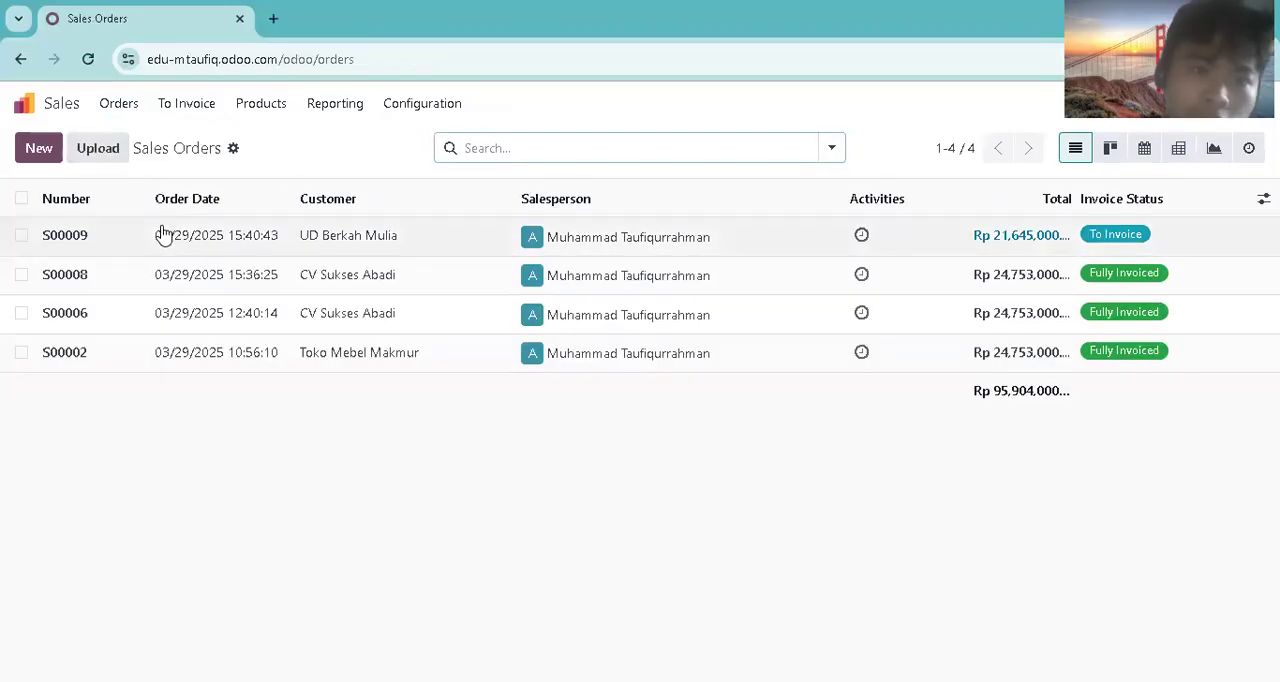
# Step: Open the UD Berkah Mulia sales order and create a draft regular invoice from it
pyautogui.click(164, 238)
pyautogui.click(60, 210)
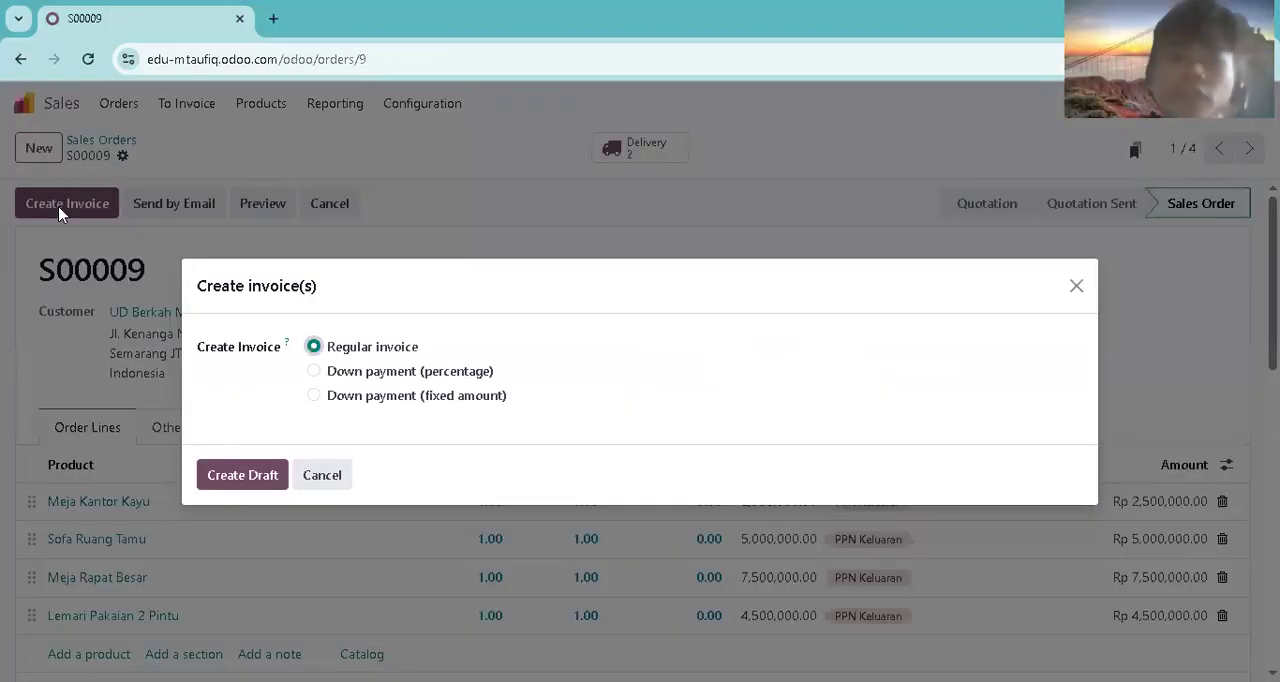
pyautogui.click(240, 474)
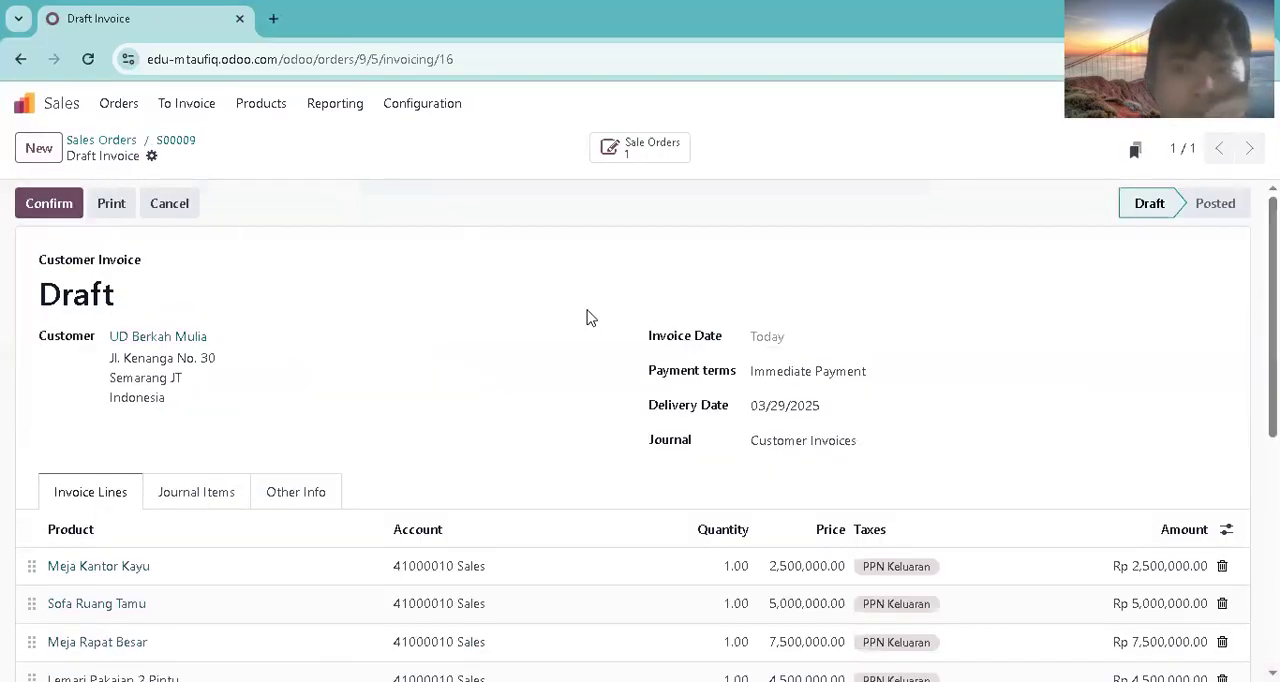
# Step: Try invoice dates 03/31/2025 and 04/01/2025 on the UD Berkah Mulia draft invoice
pyautogui.click(796, 341)
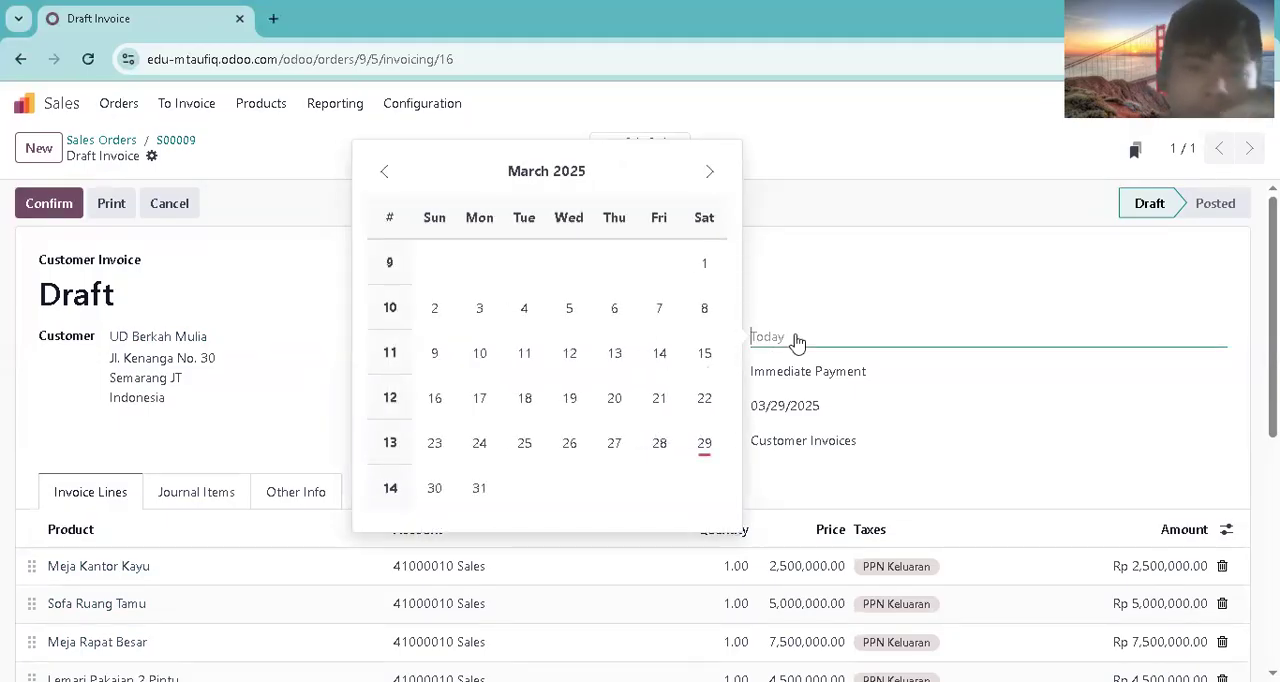
pyautogui.click(800, 318)
pyautogui.click(789, 346)
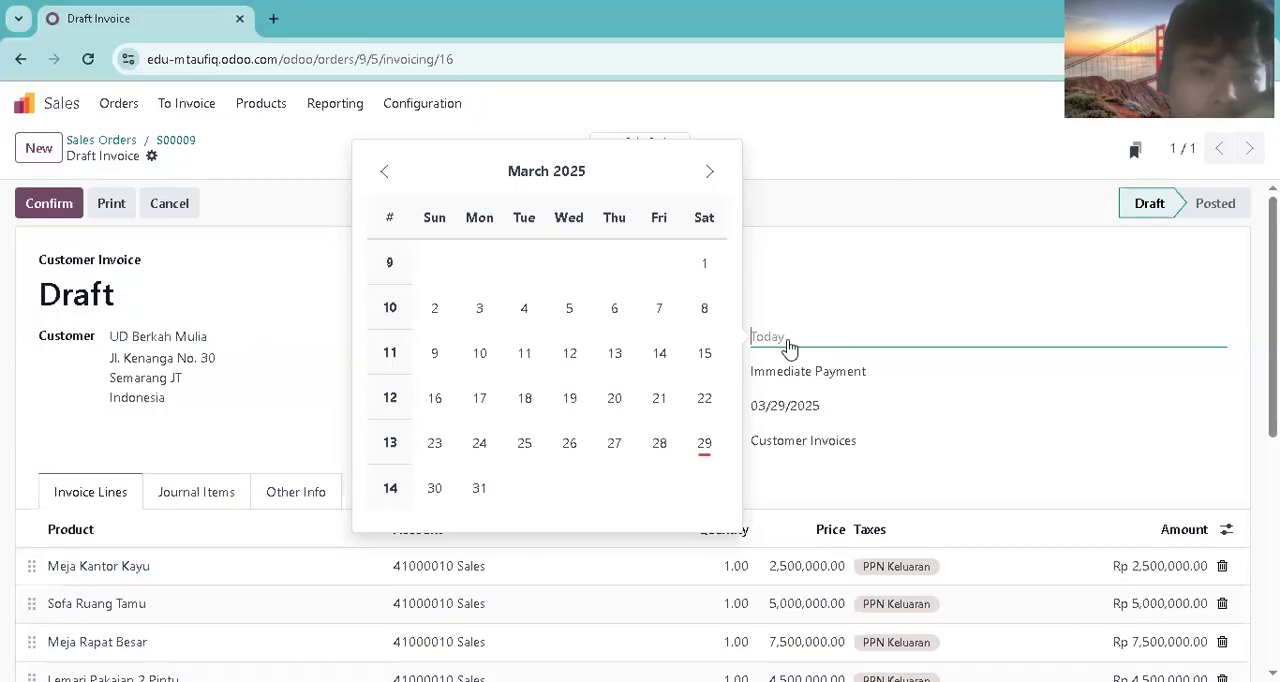
pyautogui.click(479, 488)
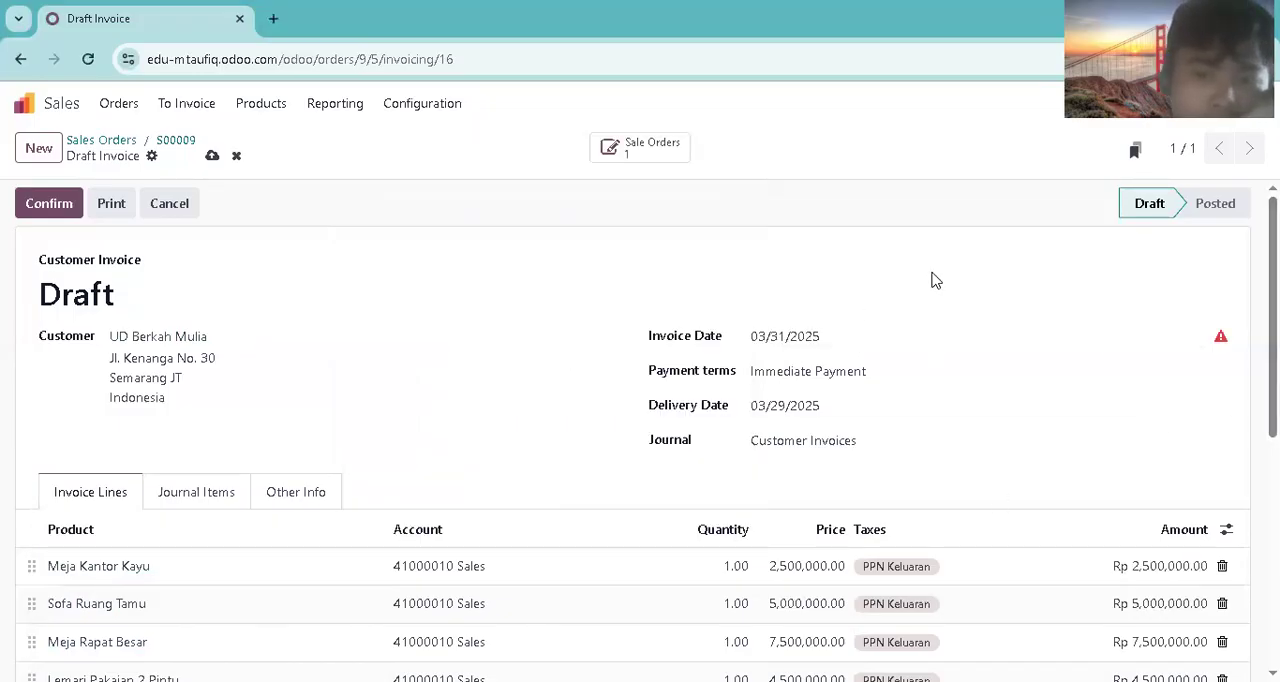
pyautogui.click(757, 340)
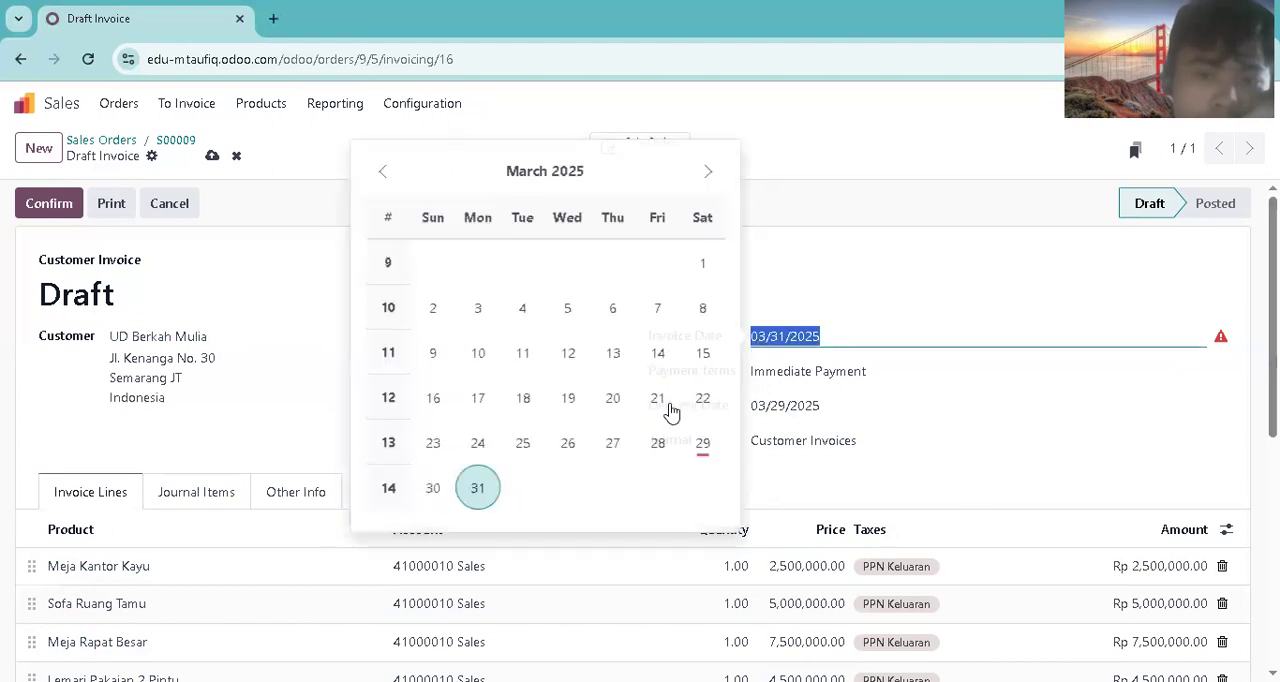
pyautogui.click(707, 173)
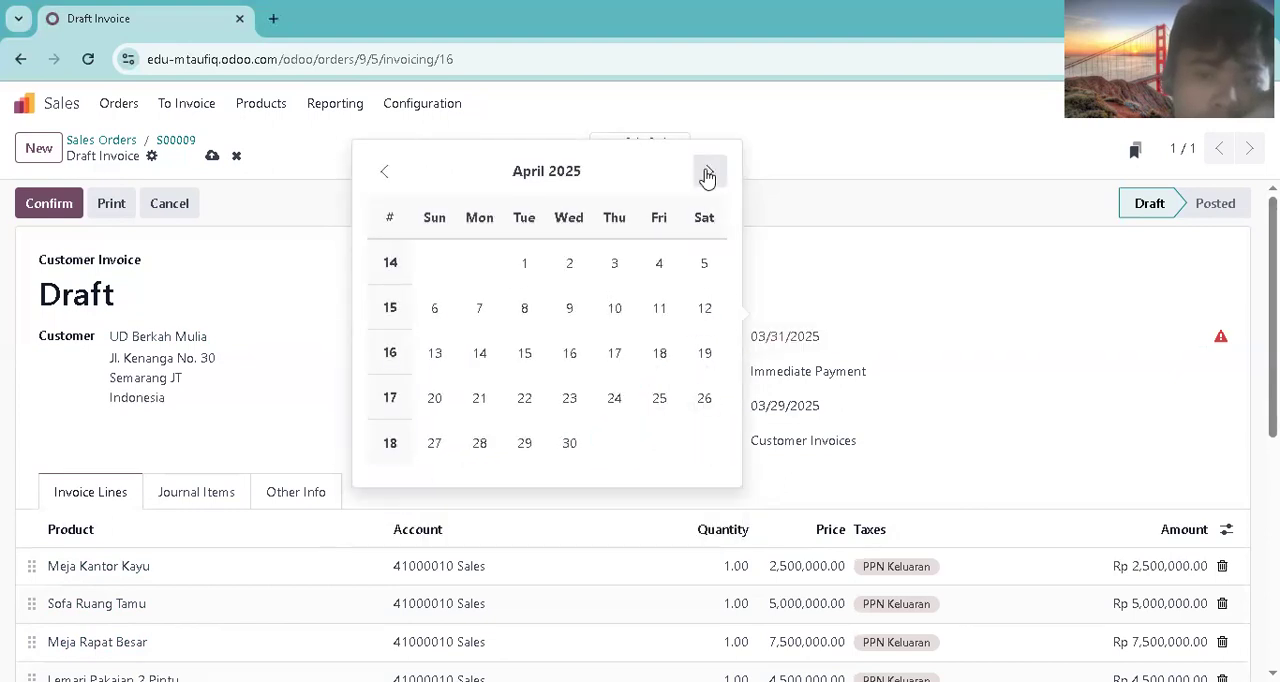
pyautogui.click(524, 263)
# Step: Set the draft invoice's date to 03/29/2025, review its lines and confirm the invoice
pyautogui.click(757, 342)
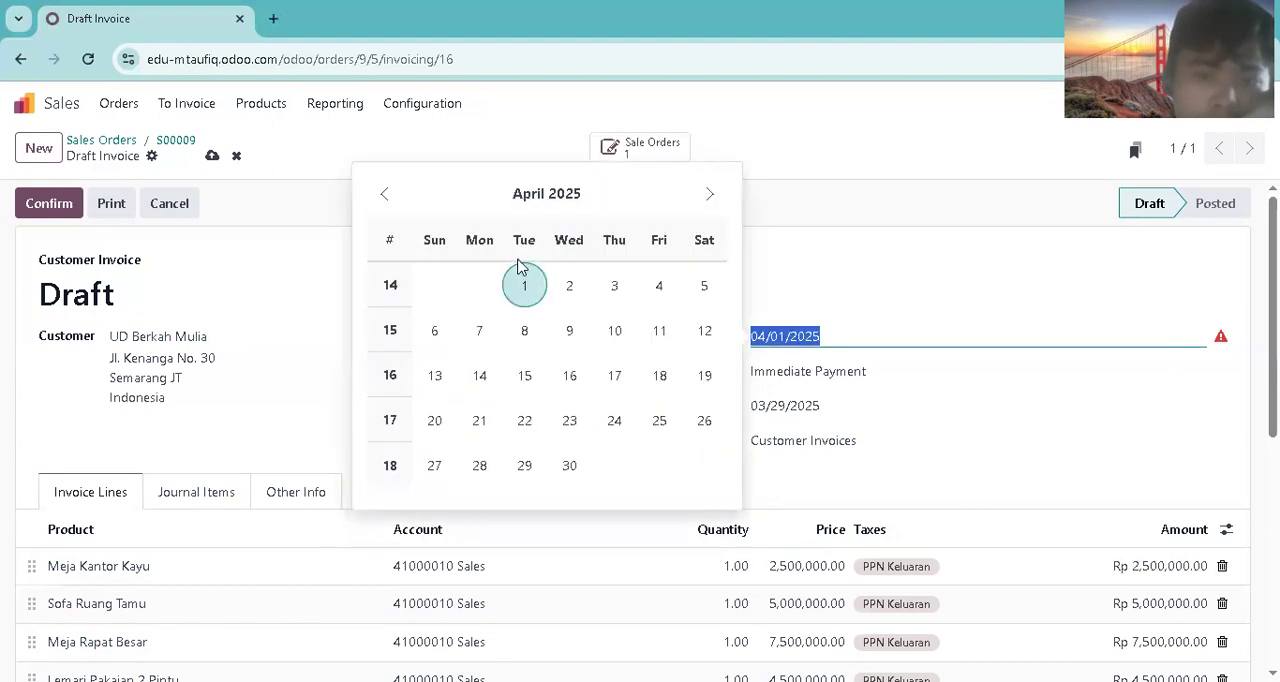
pyautogui.click(385, 195)
pyautogui.click(705, 464)
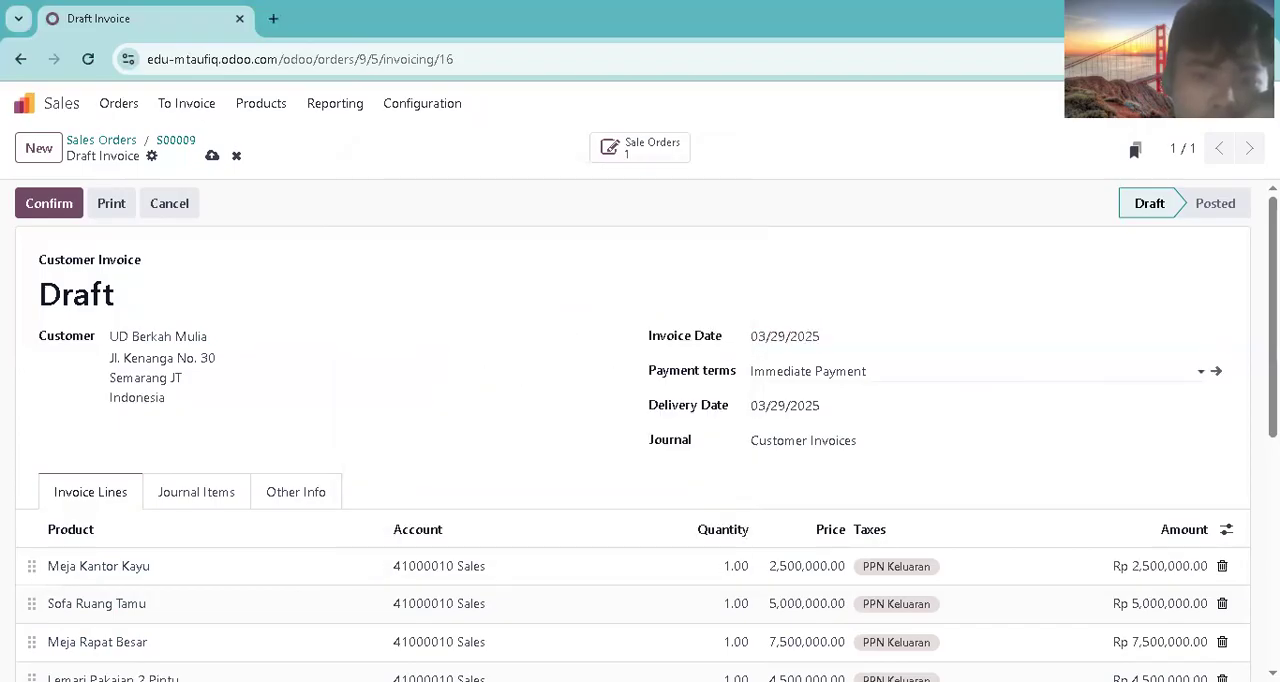
pyautogui.scroll(-1, 1272, 330)
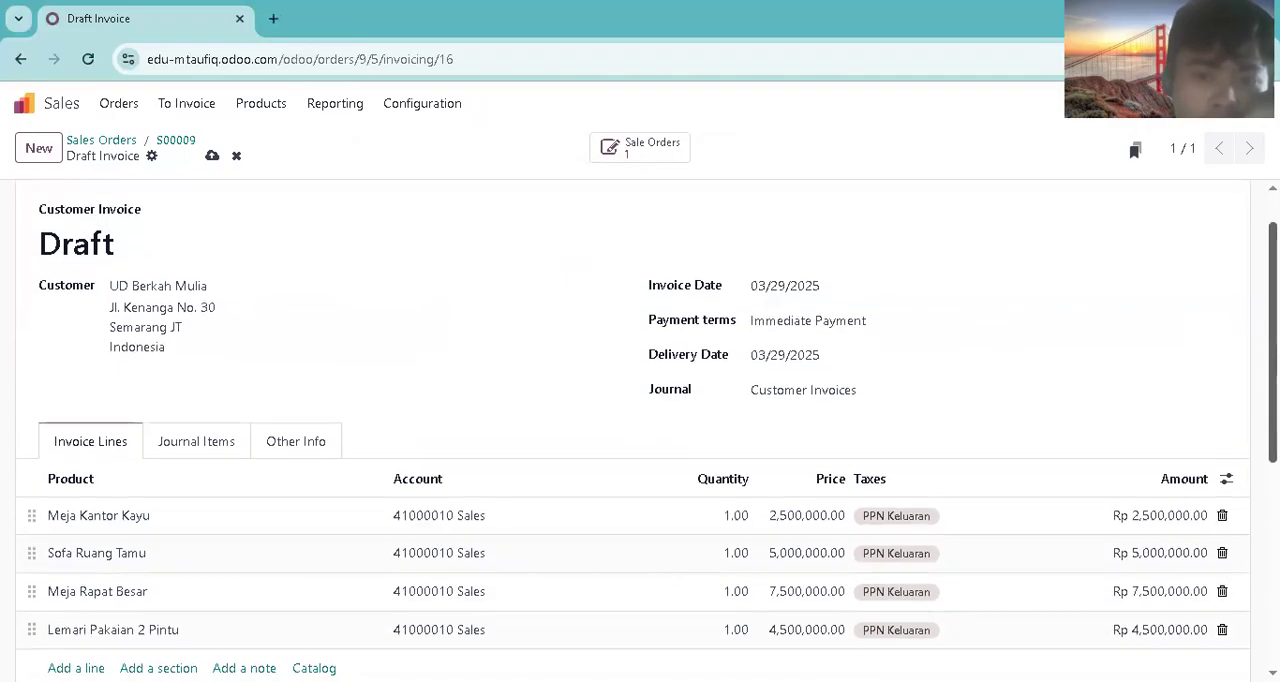
pyautogui.scroll(-4, 334, 218)
pyautogui.scroll(5, 334, 218)
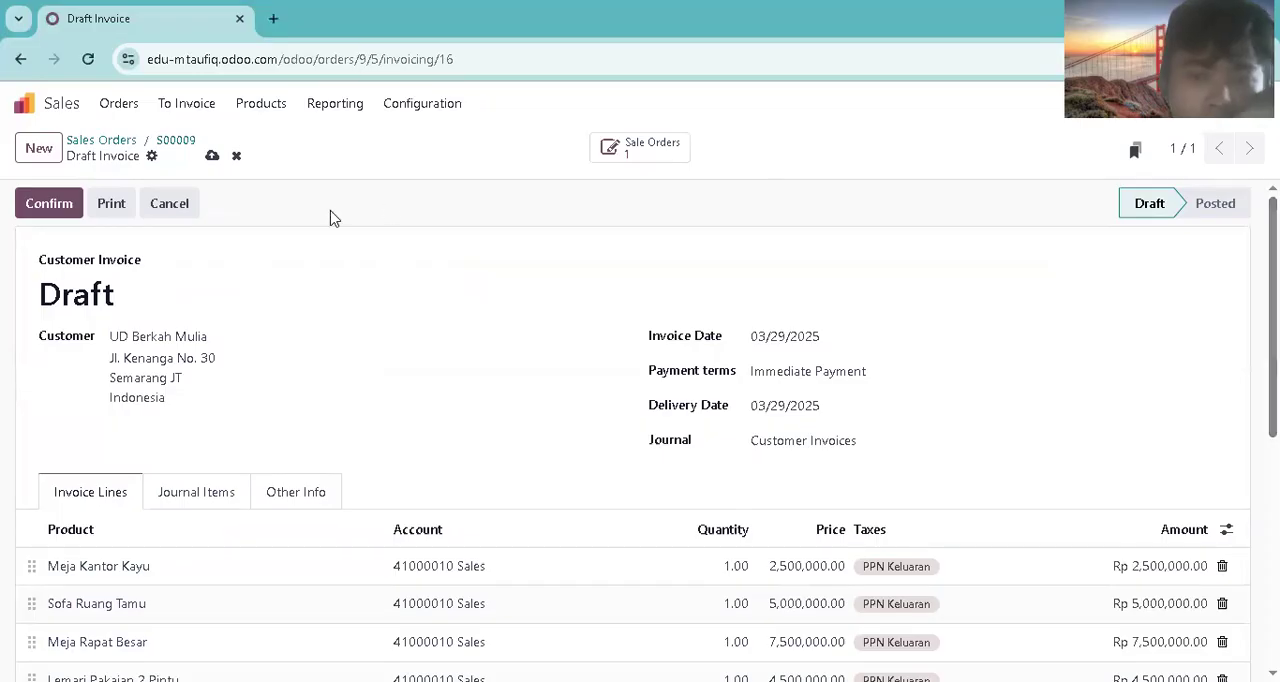
pyautogui.click(48, 210)
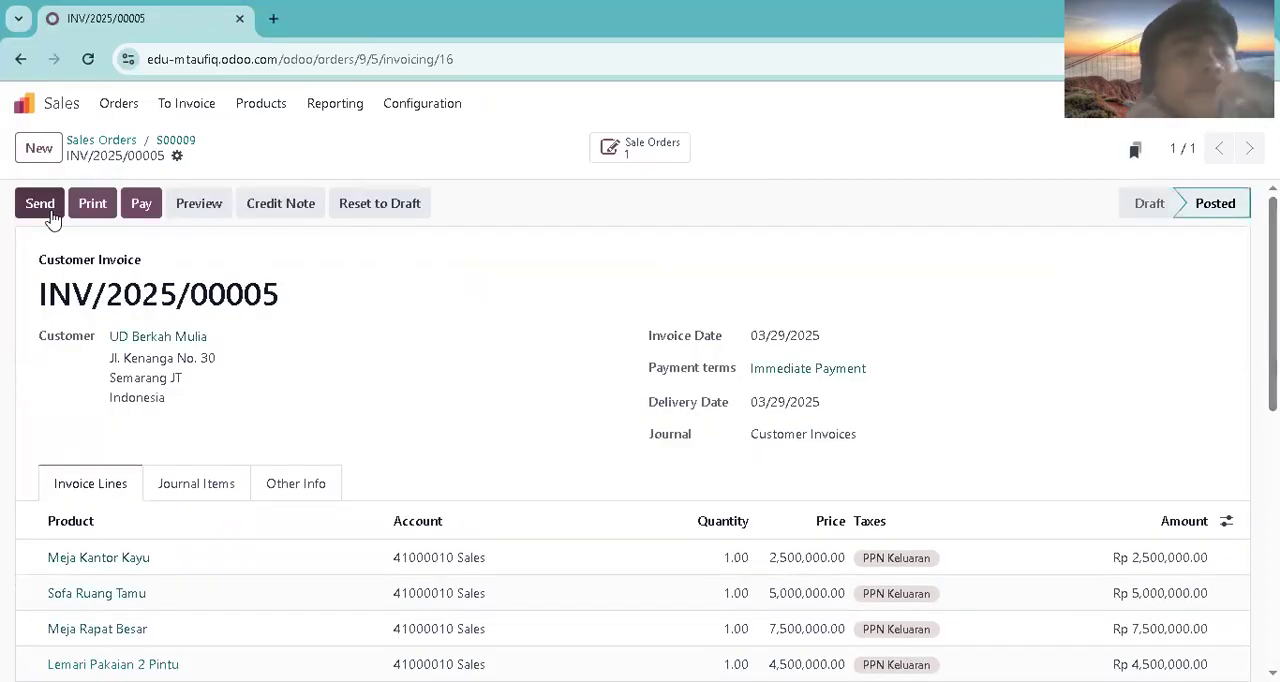
# Step: Switch to the Accounting app and list the posted journal items filtered to unreconciled ones
pyautogui.click(79, 108)
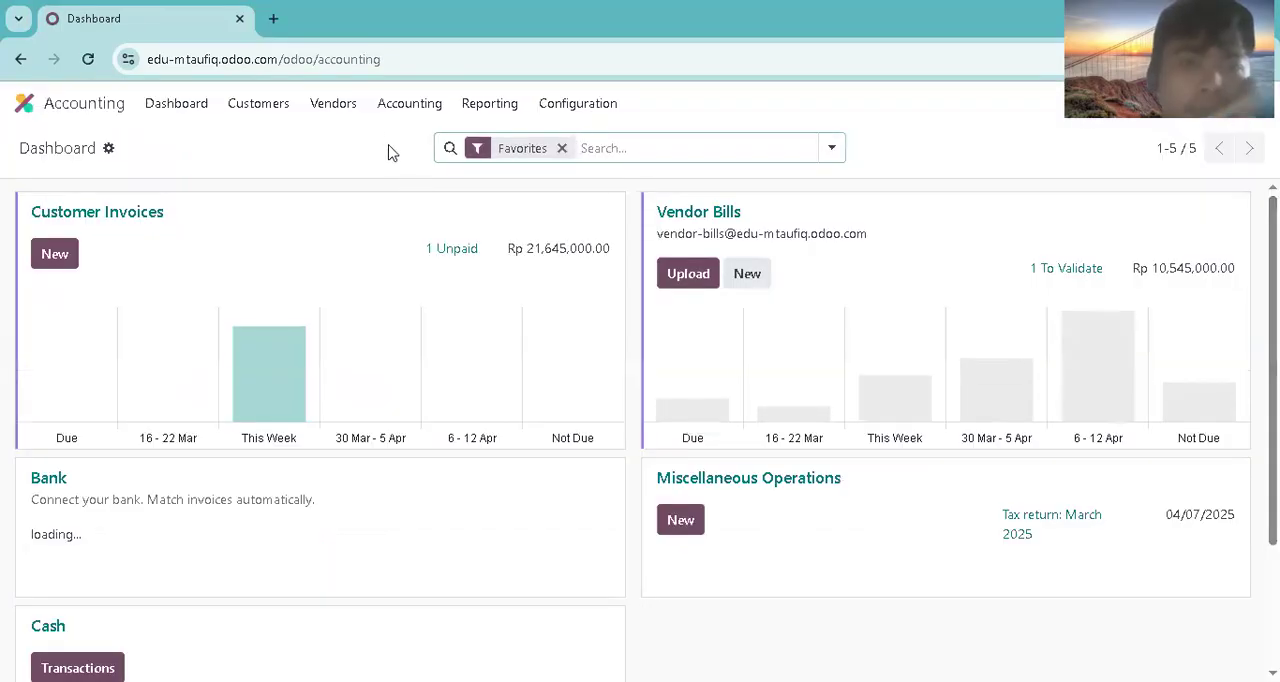
pyautogui.click(389, 112)
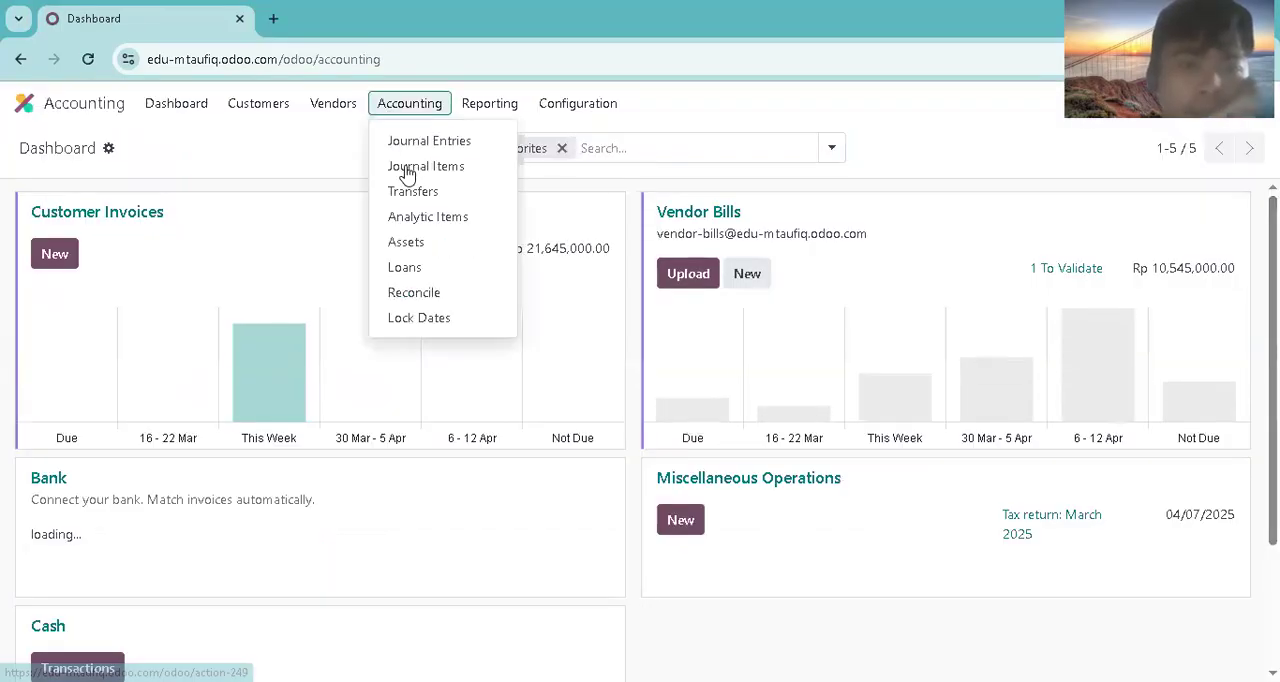
pyautogui.click(405, 170)
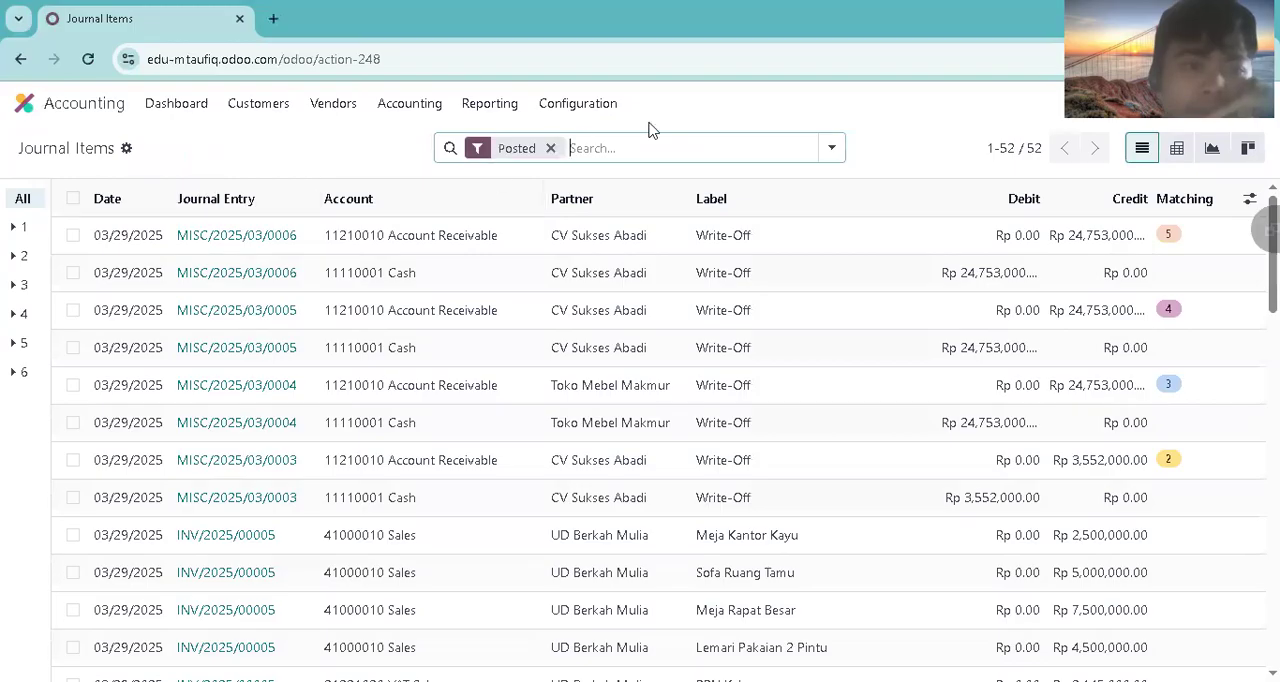
pyautogui.click(831, 148)
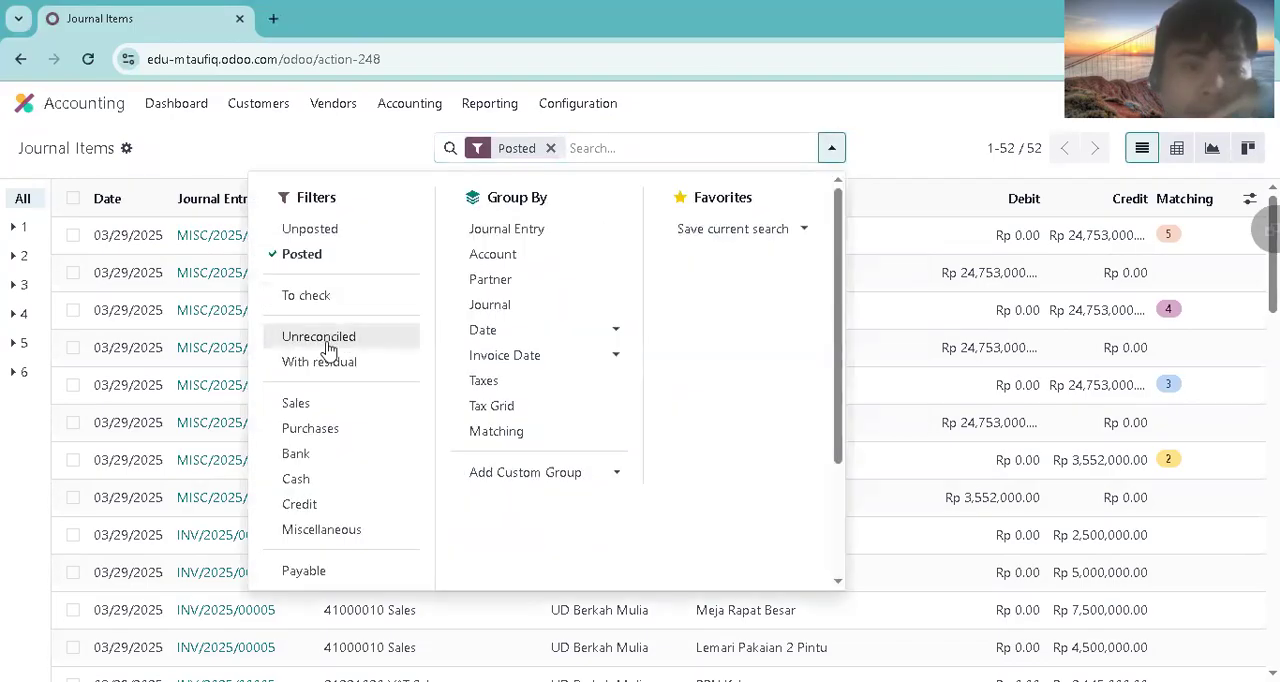
pyautogui.click(330, 345)
pyautogui.scroll(-1, 330, 470)
pyautogui.click(286, 626)
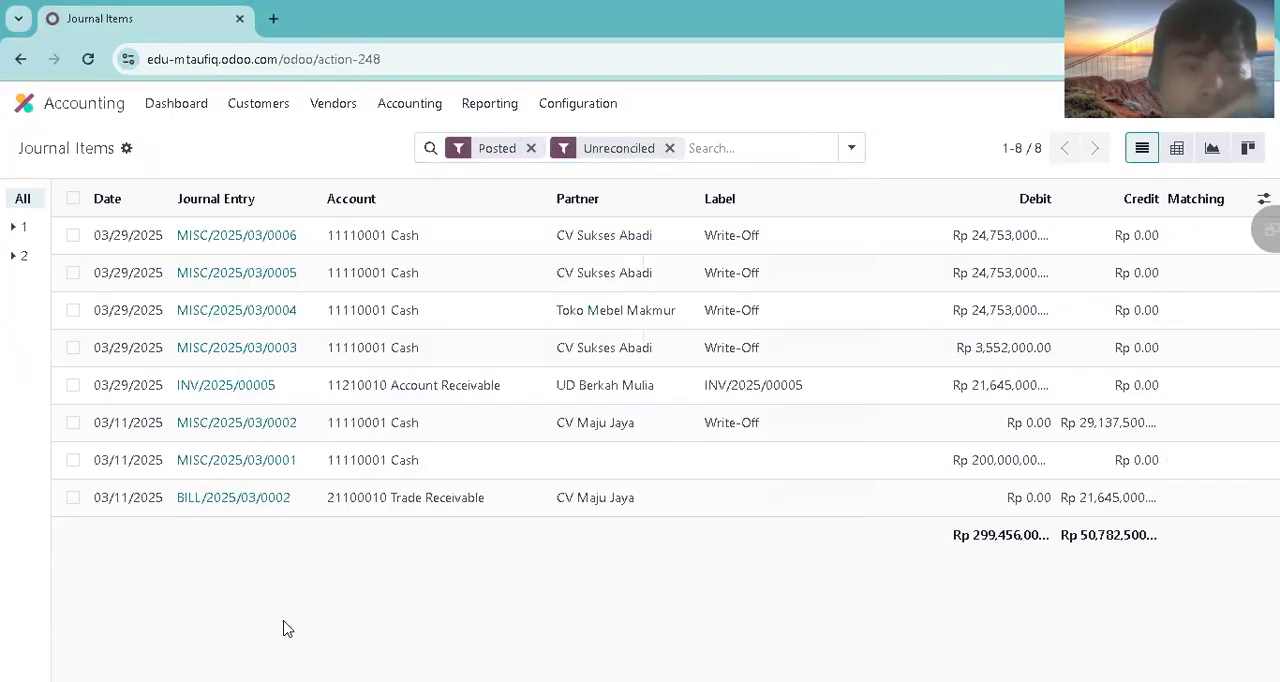
# Step: Reconcile the UD Berkah Mulia receivable item with a write-off entry to account 11110001 Cash
pyautogui.click(73, 386)
pyautogui.click(580, 152)
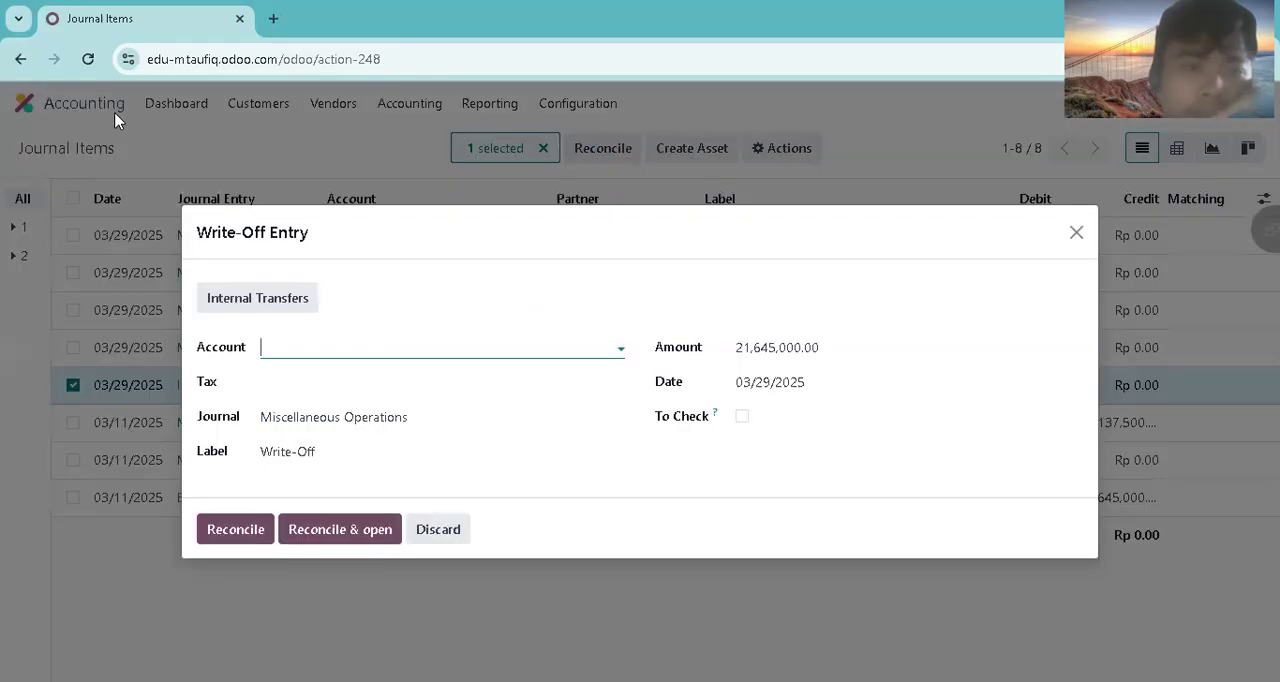
pyautogui.click(300, 348)
pyautogui.click(383, 479)
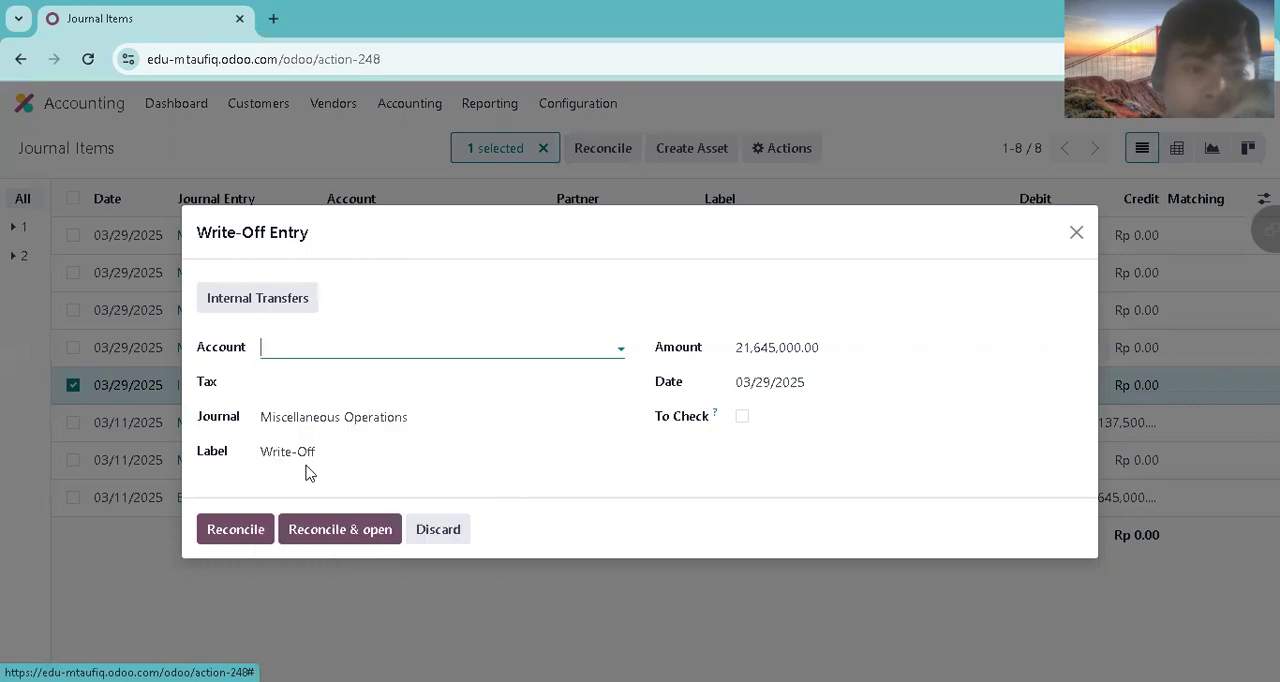
pyautogui.click(323, 352)
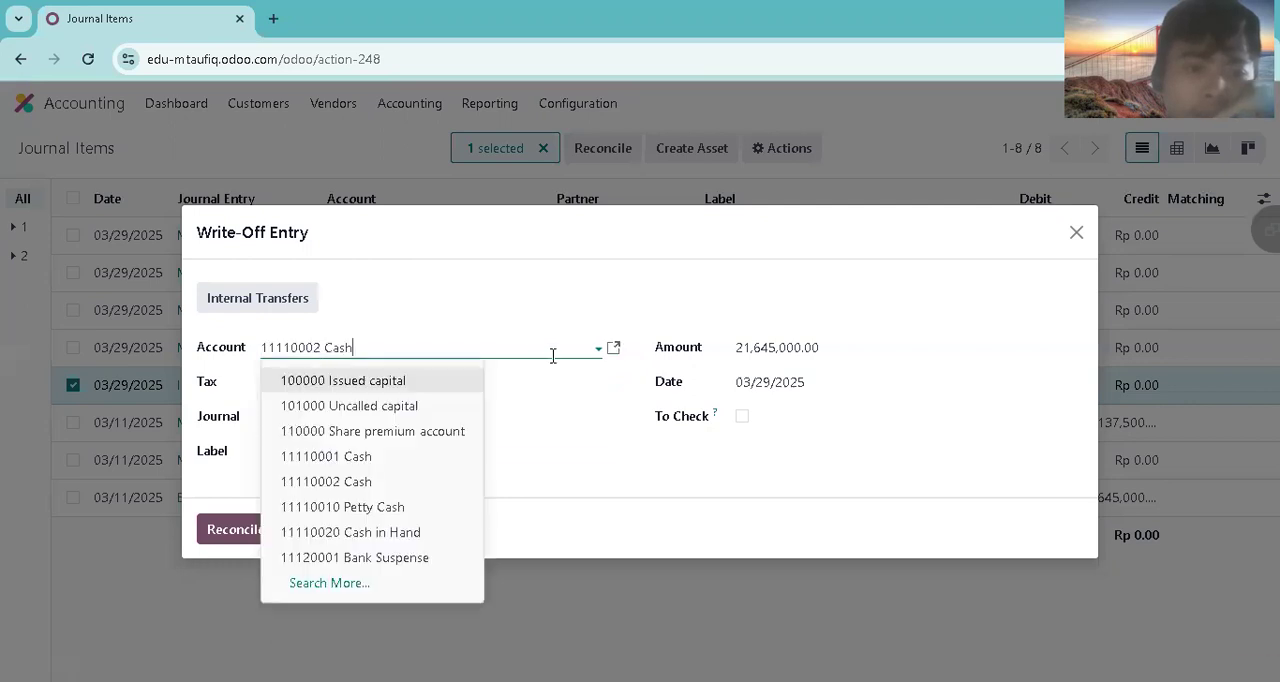
pyautogui.click(390, 458)
pyautogui.click(238, 530)
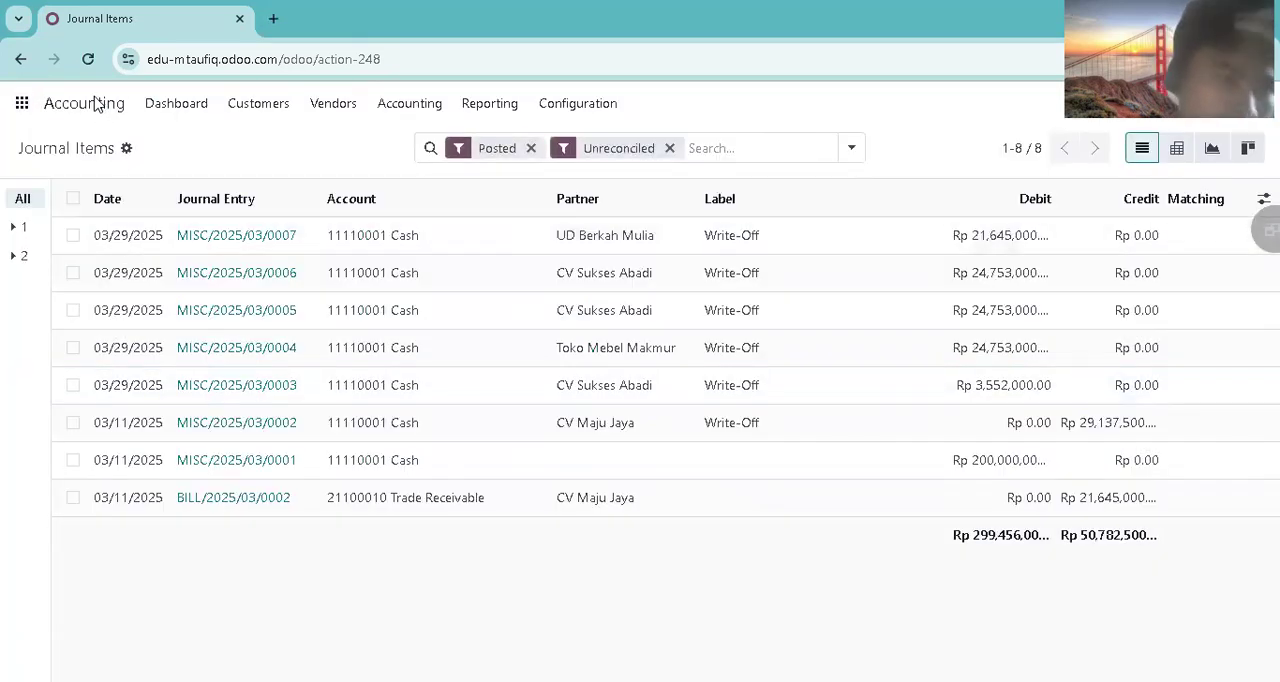
# Step: Switch back to the Sales app, reopen the UD Berkah Mulia order and check its invoice's payment status
pyautogui.click(24, 103)
pyautogui.click(447, 333)
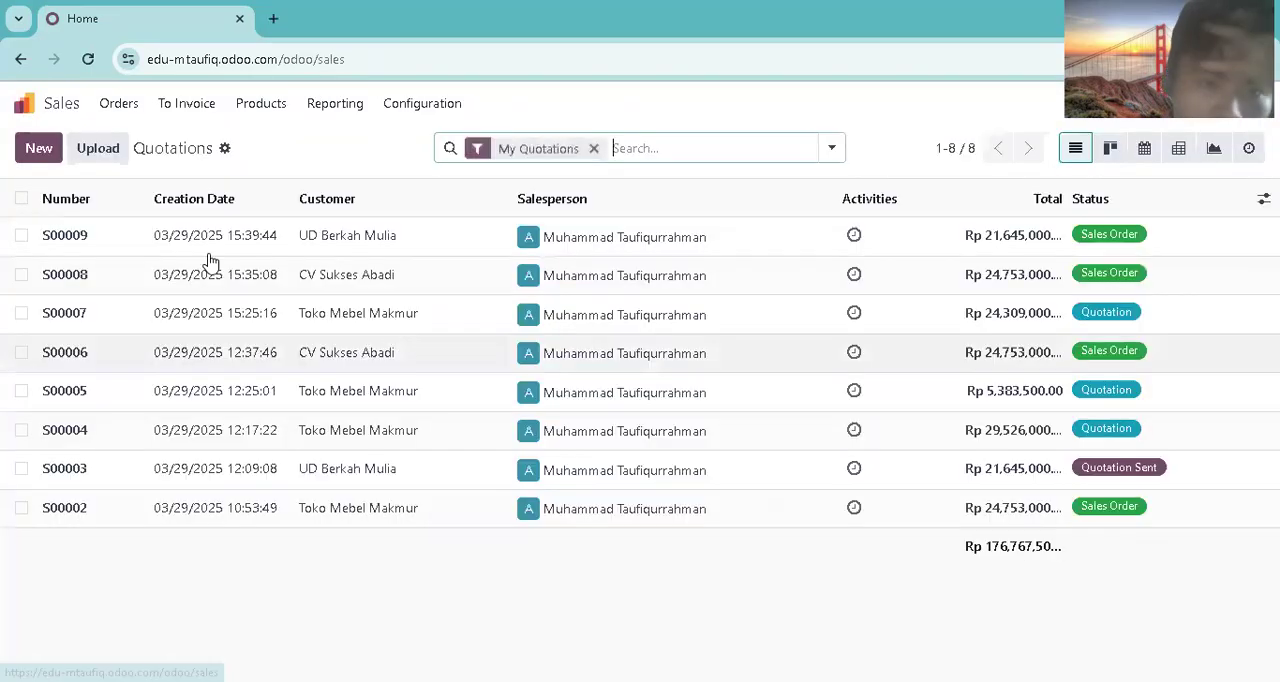
pyautogui.click(122, 104)
pyautogui.click(138, 142)
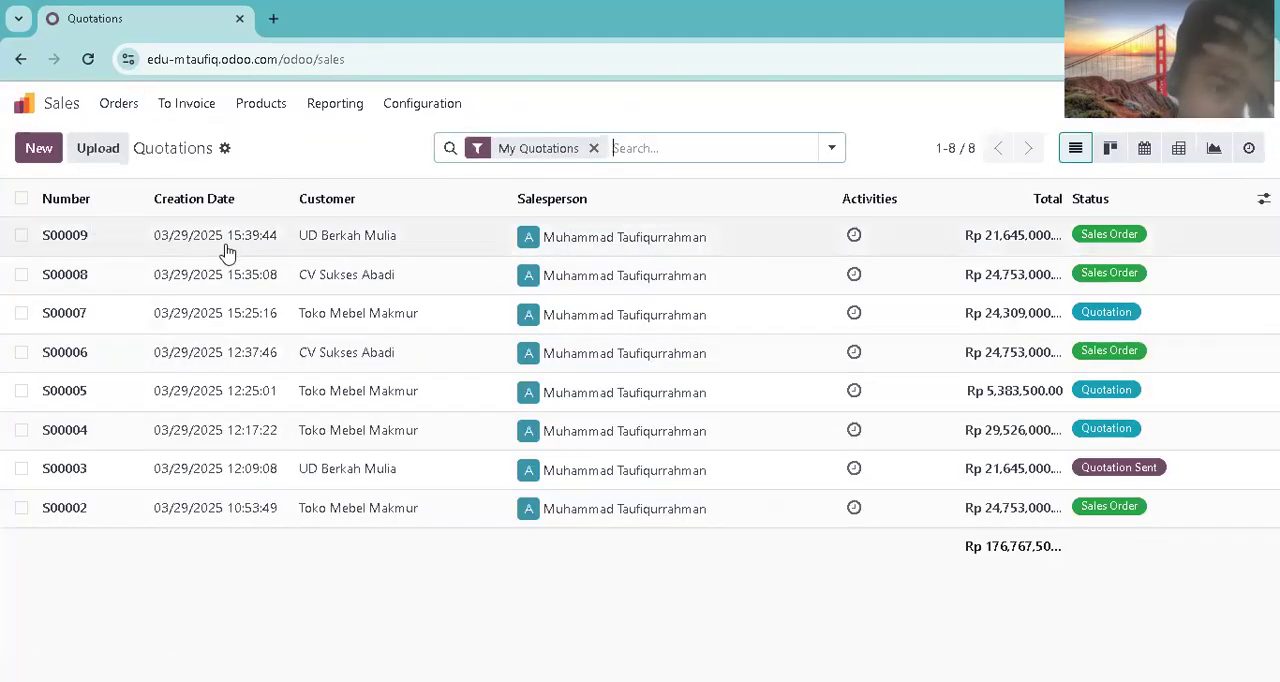
pyautogui.click(225, 240)
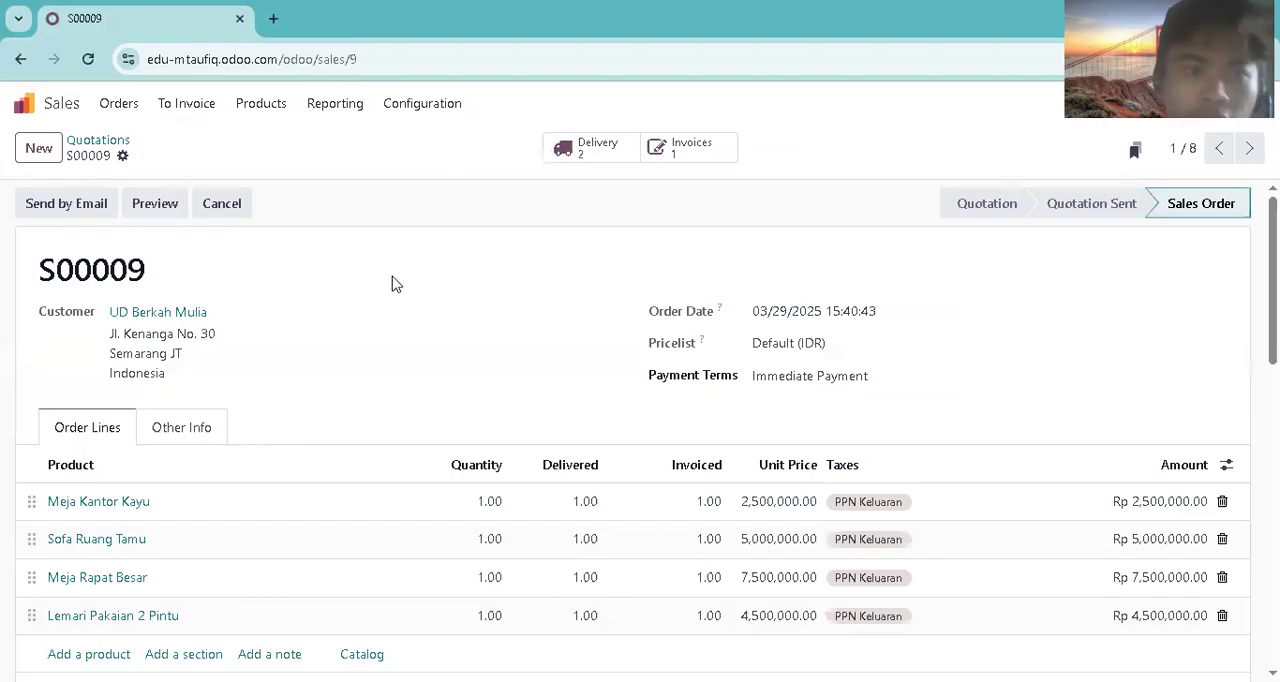
pyautogui.click(729, 150)
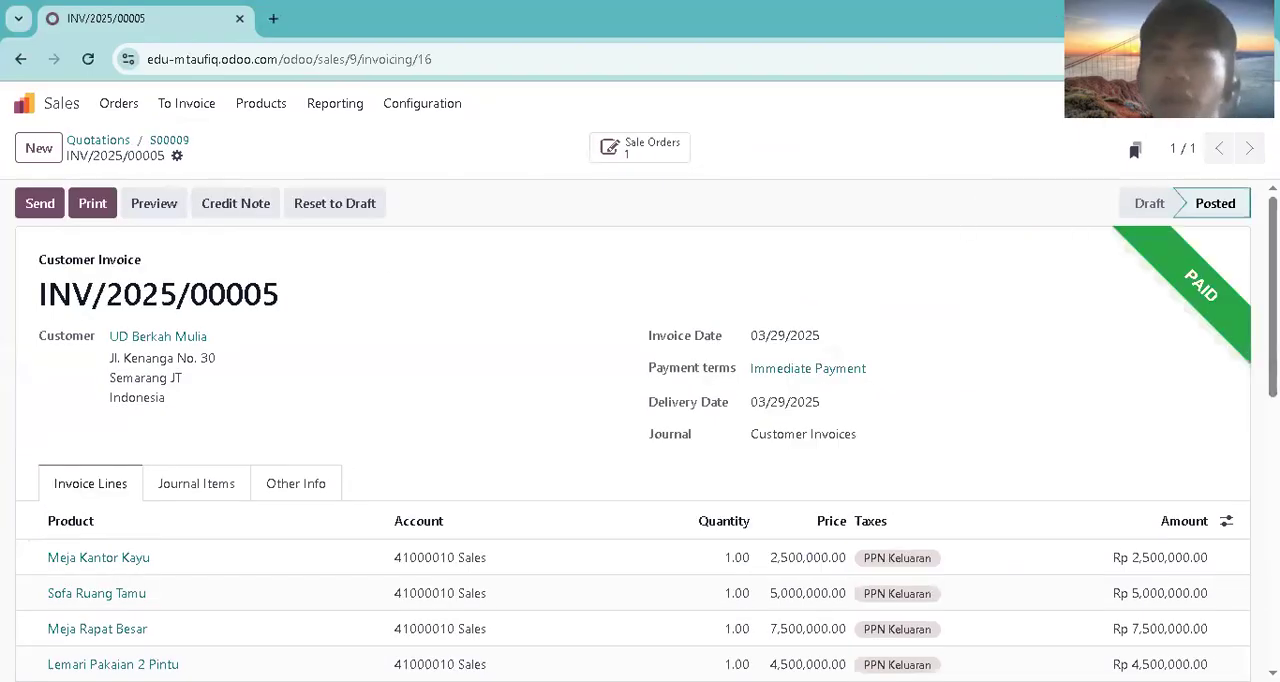
# Step: Create a new quotation for customer Toko Sentosa with the expiration date 04/28/2025
pyautogui.click(38, 110)
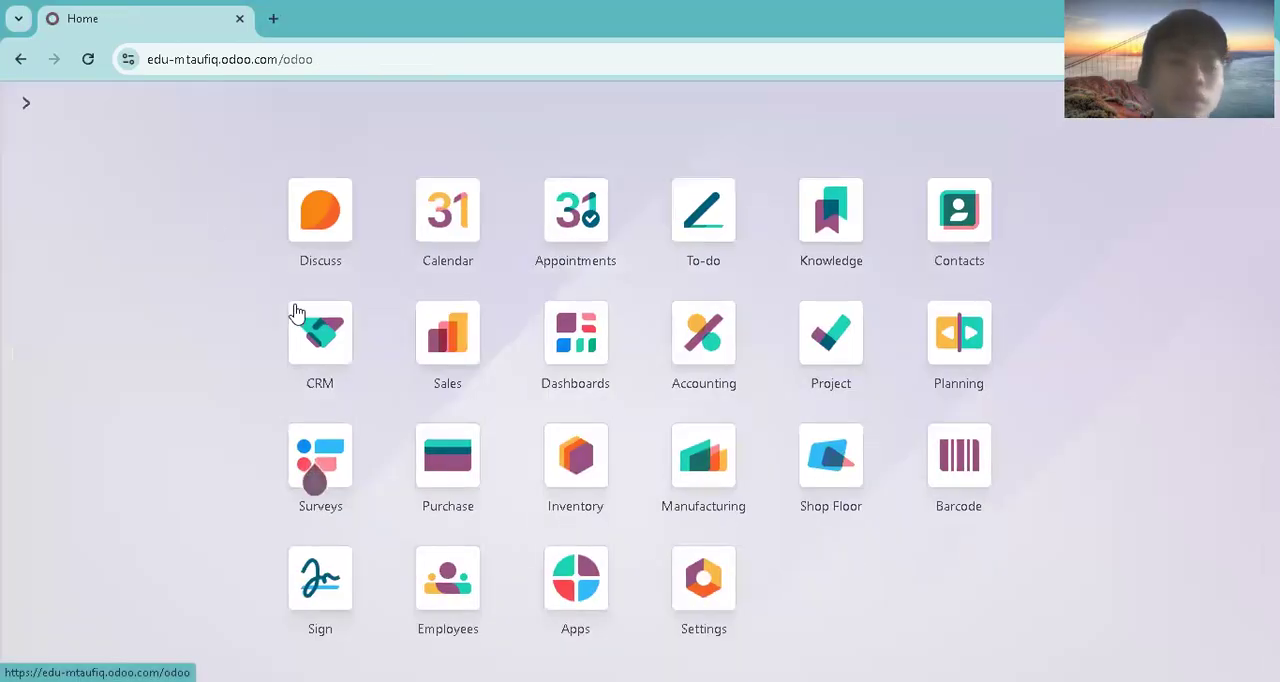
pyautogui.click(445, 320)
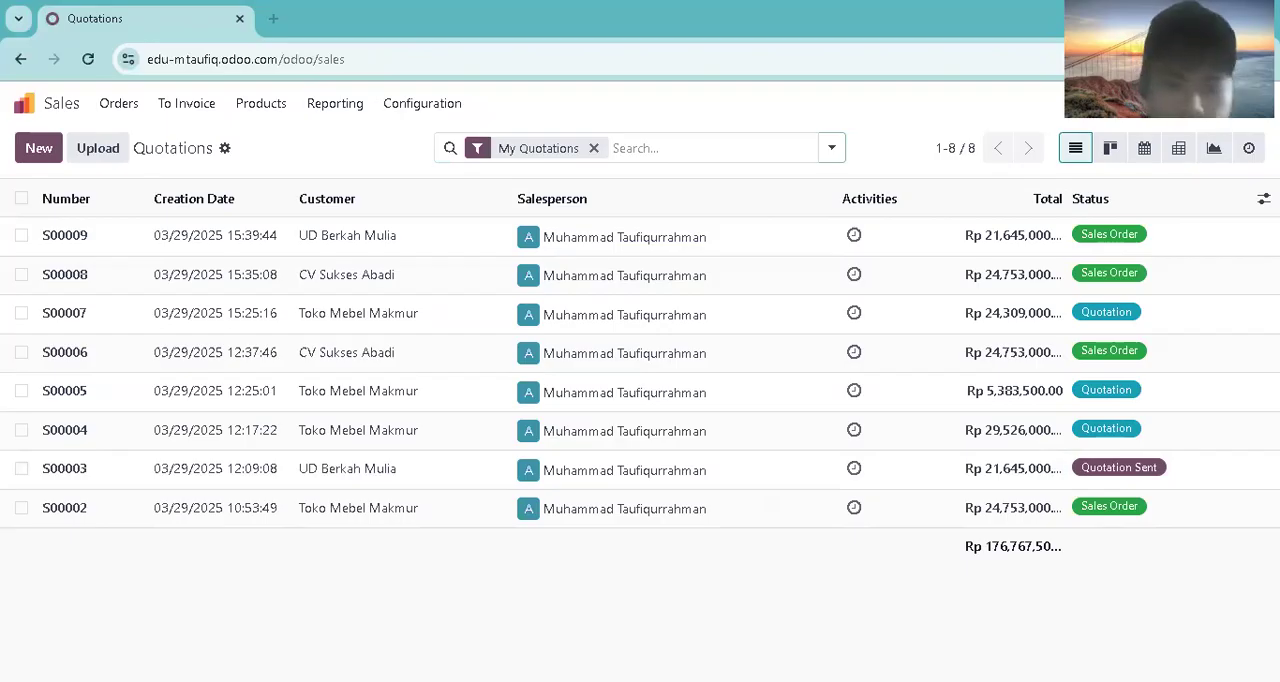
pyautogui.click(39, 148)
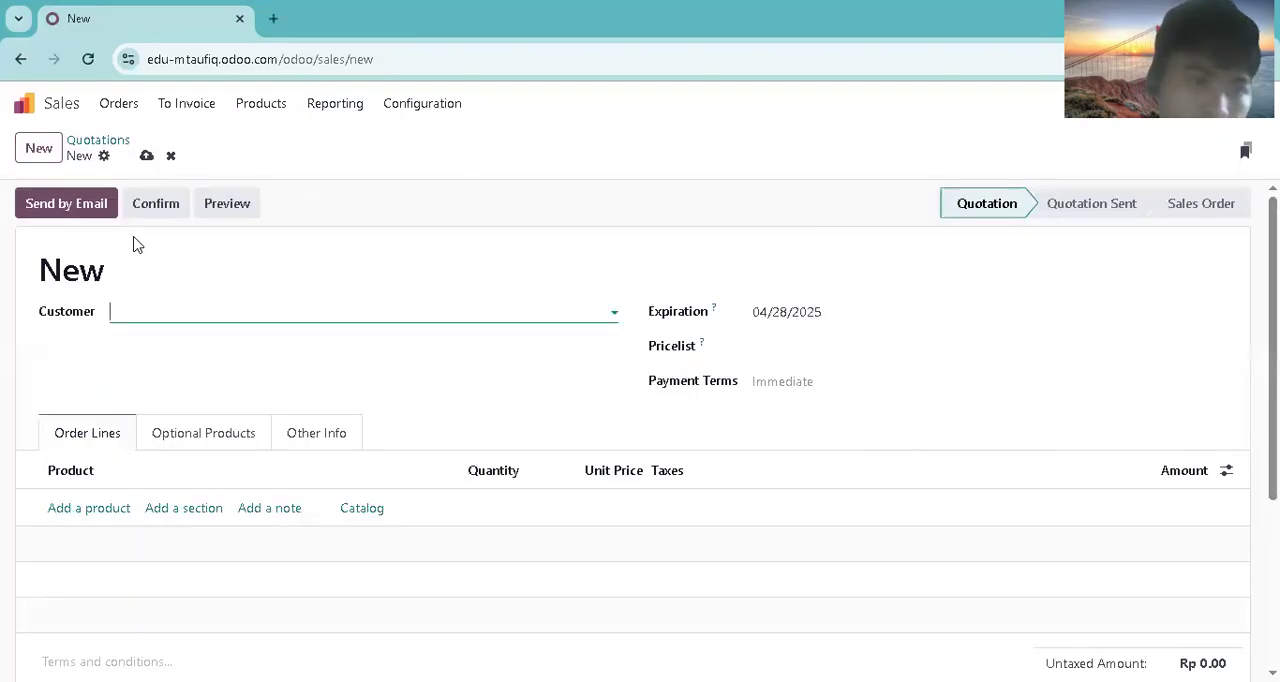
pyautogui.write('toko')
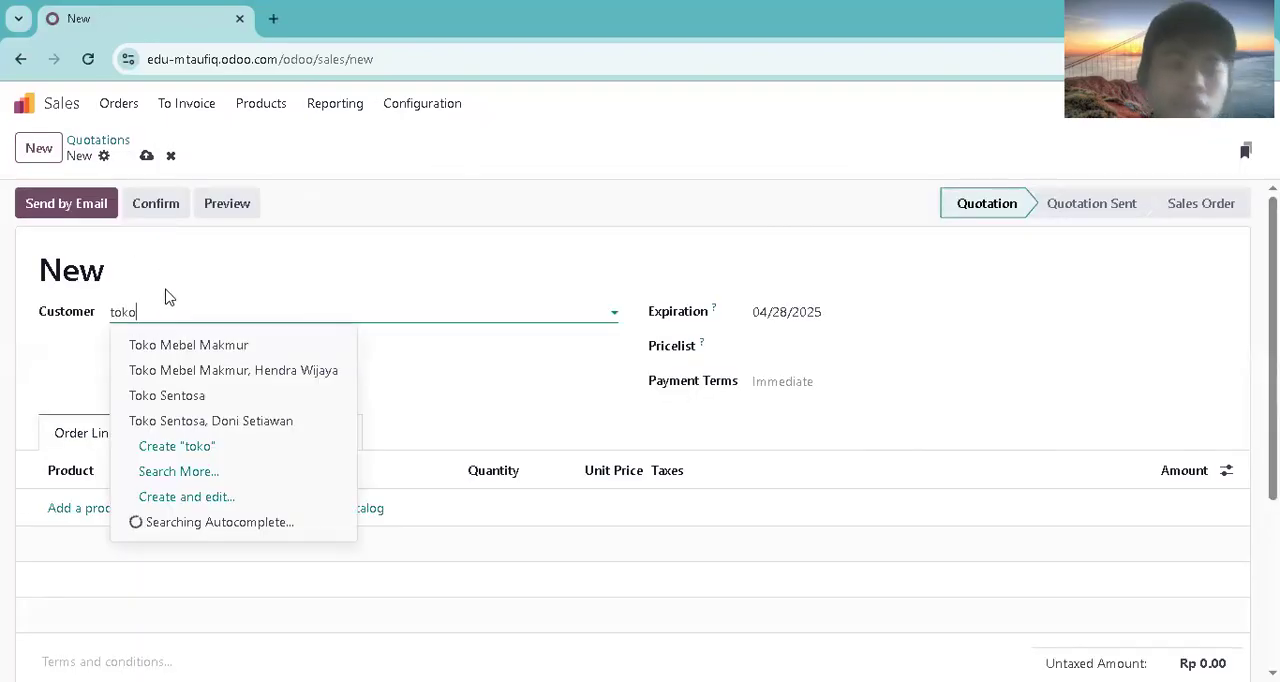
pyautogui.click(177, 395)
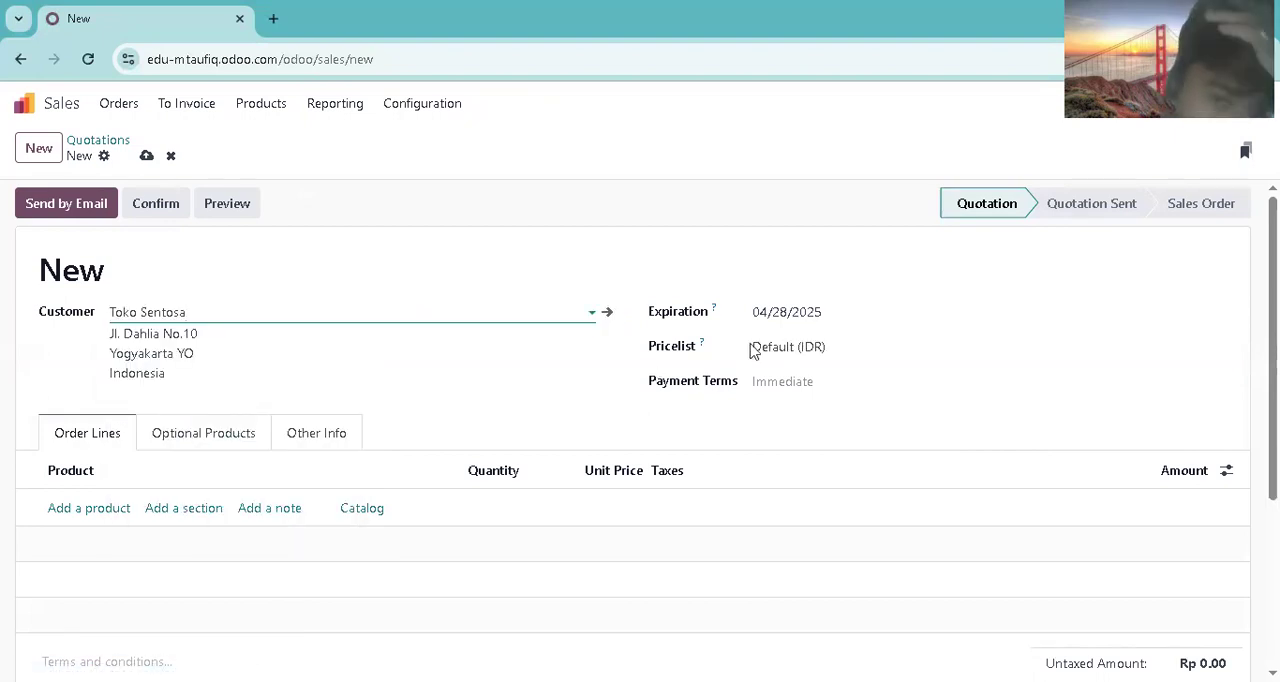
pyautogui.click(795, 314)
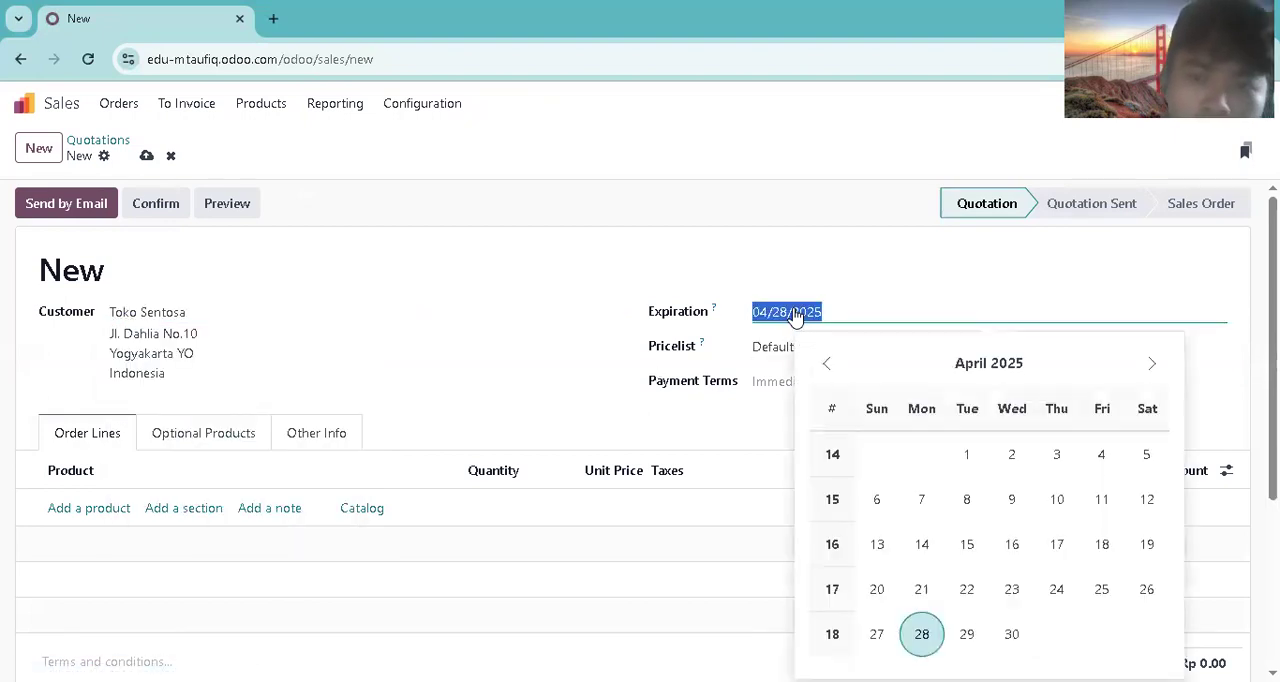
pyautogui.click(920, 633)
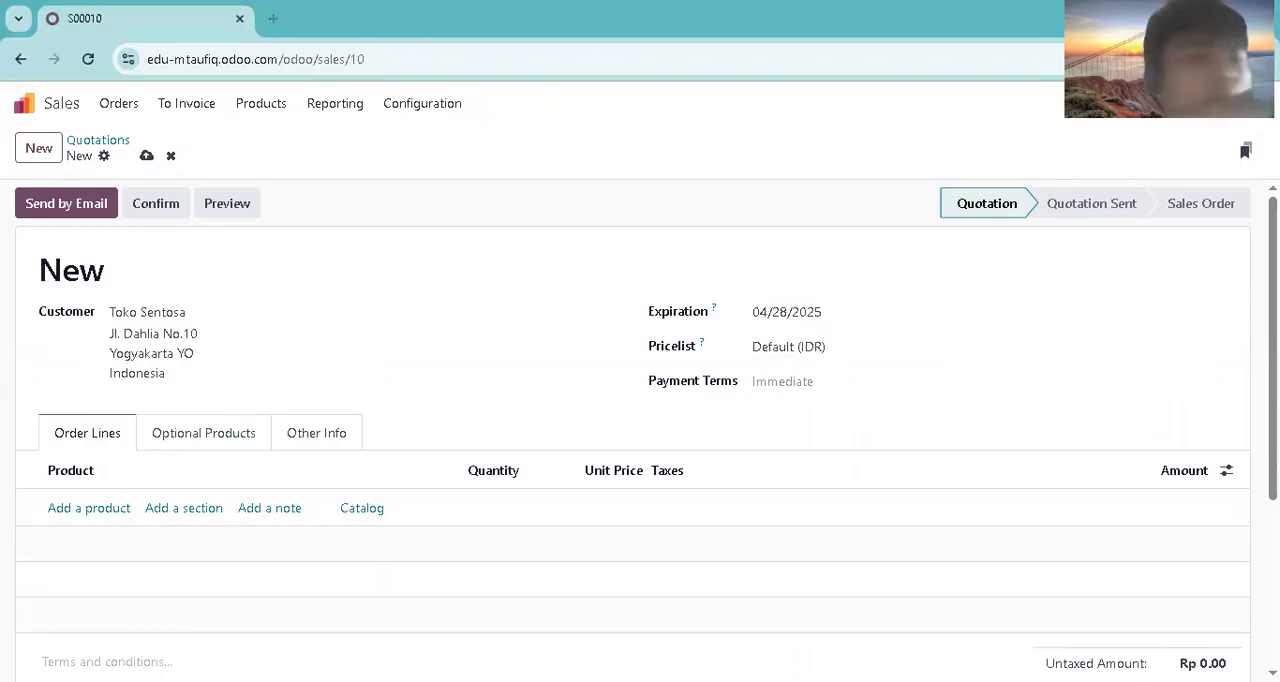
# Step: Add order lines for one Tempat Tidur King Size and five [FURN 9666] Kursi Kantor Ergonomis
pyautogui.click(106, 507)
pyautogui.write('tempat')
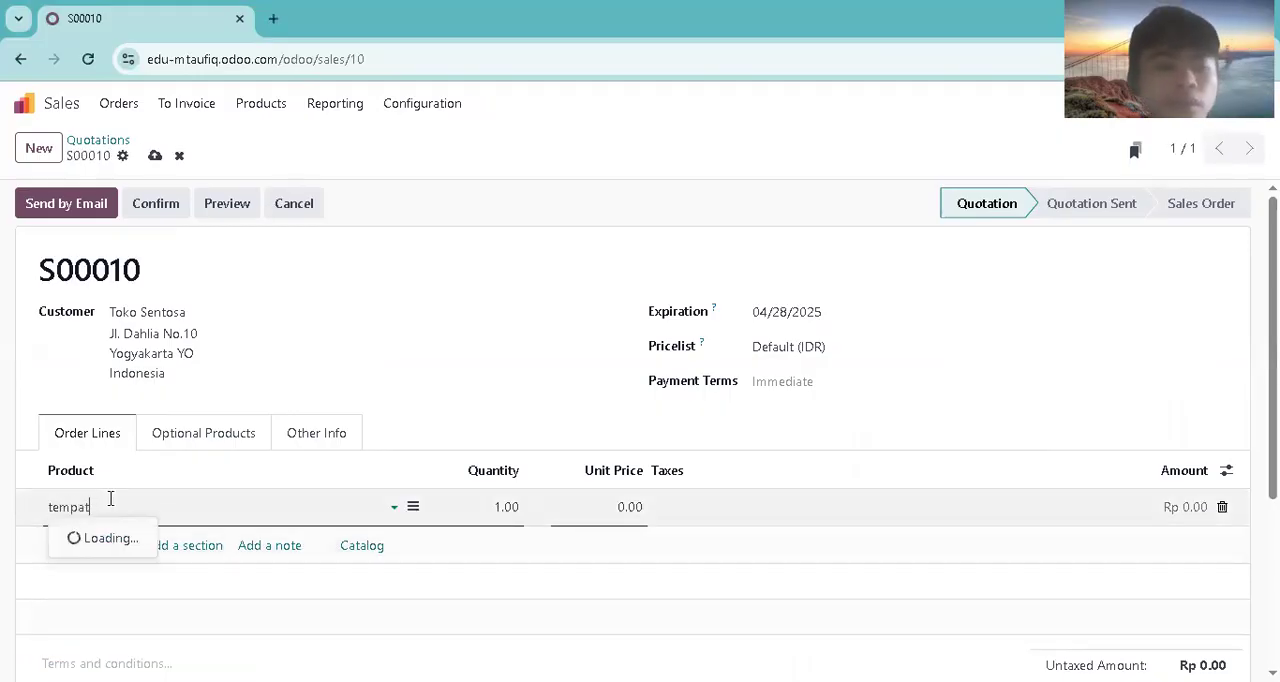
pyautogui.click(118, 533)
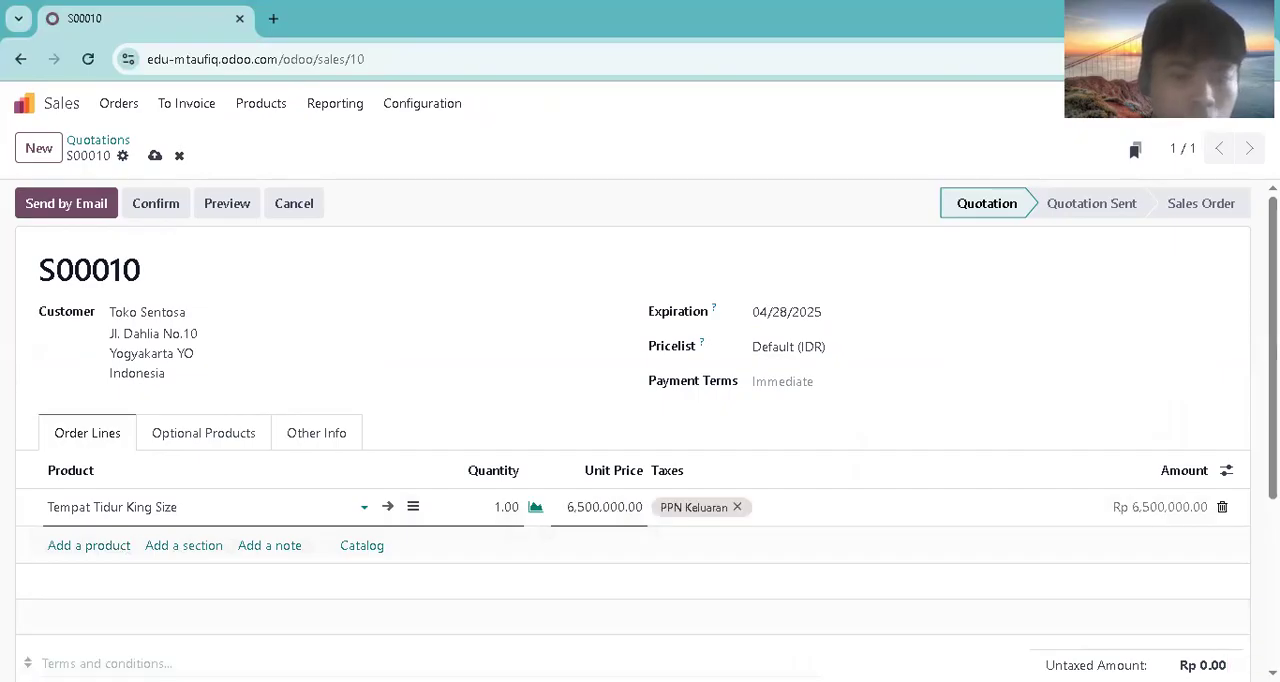
pyautogui.click(75, 548)
pyautogui.write('kursi')
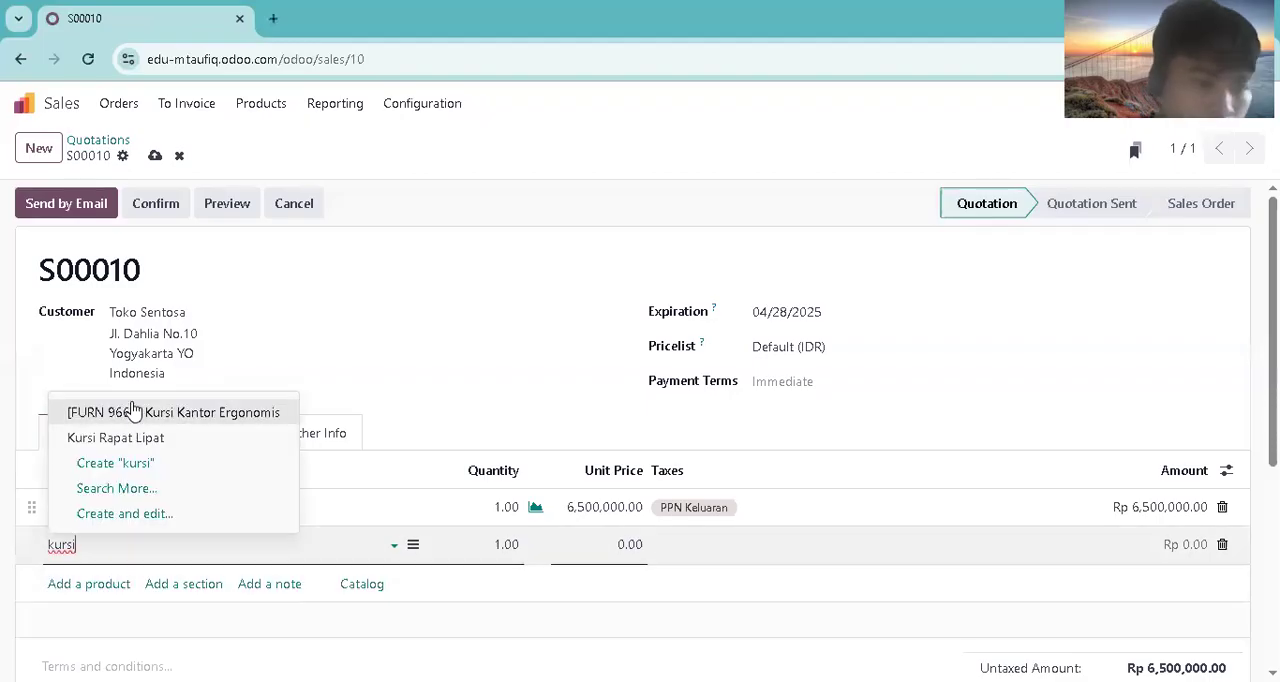
pyautogui.click(131, 411)
pyautogui.write('2')
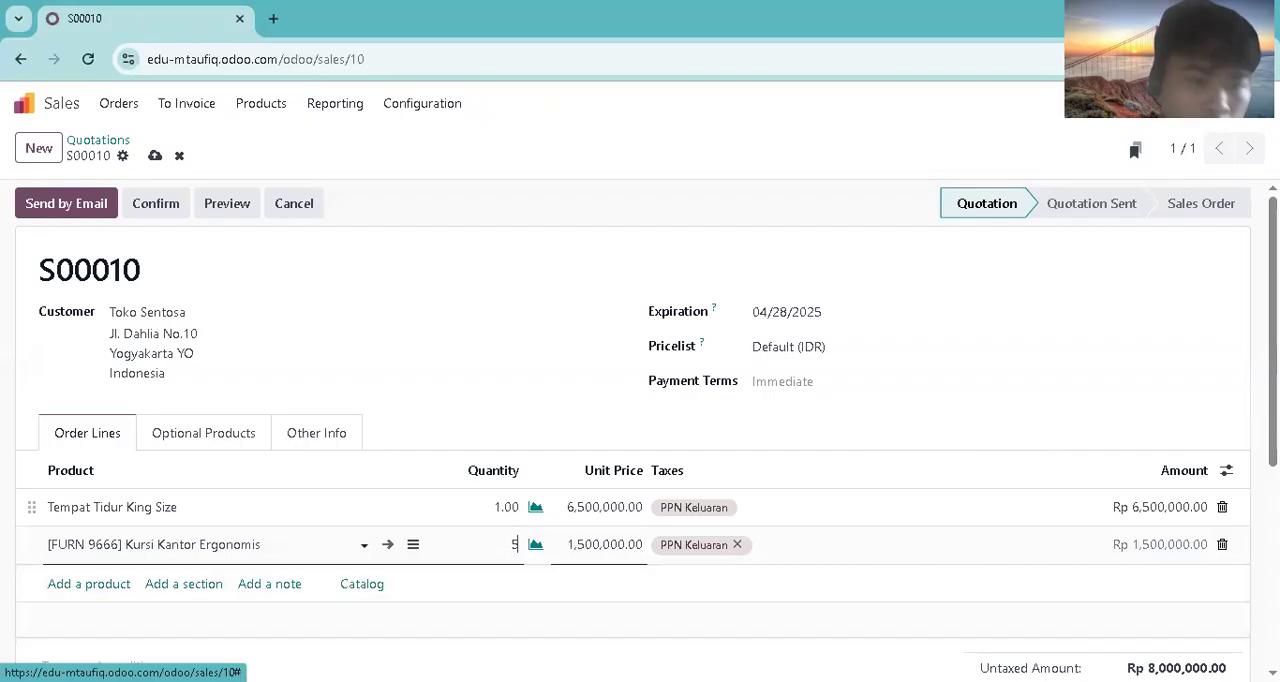
# Step: Add an order line for Rak Buku Minimalis with quantity 2
pyautogui.click(98, 583)
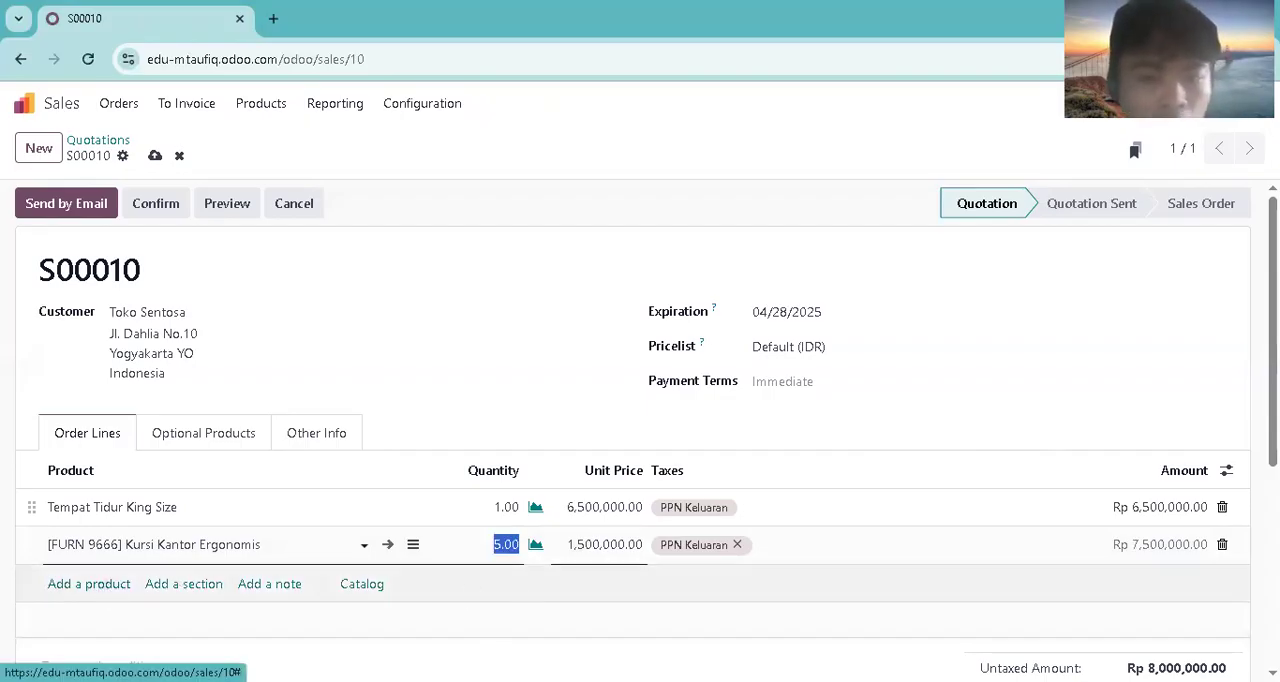
pyautogui.click(98, 583)
pyautogui.write('rak ')
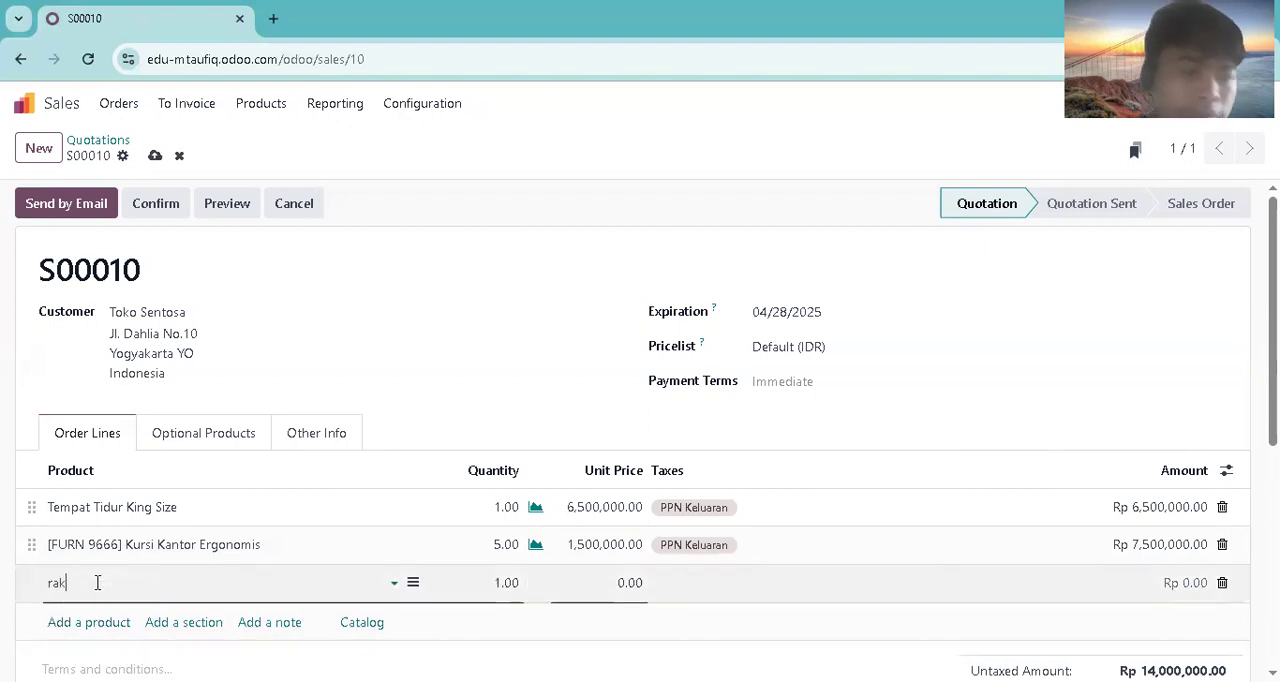
pyautogui.write('bu')
pyautogui.click(200, 478)
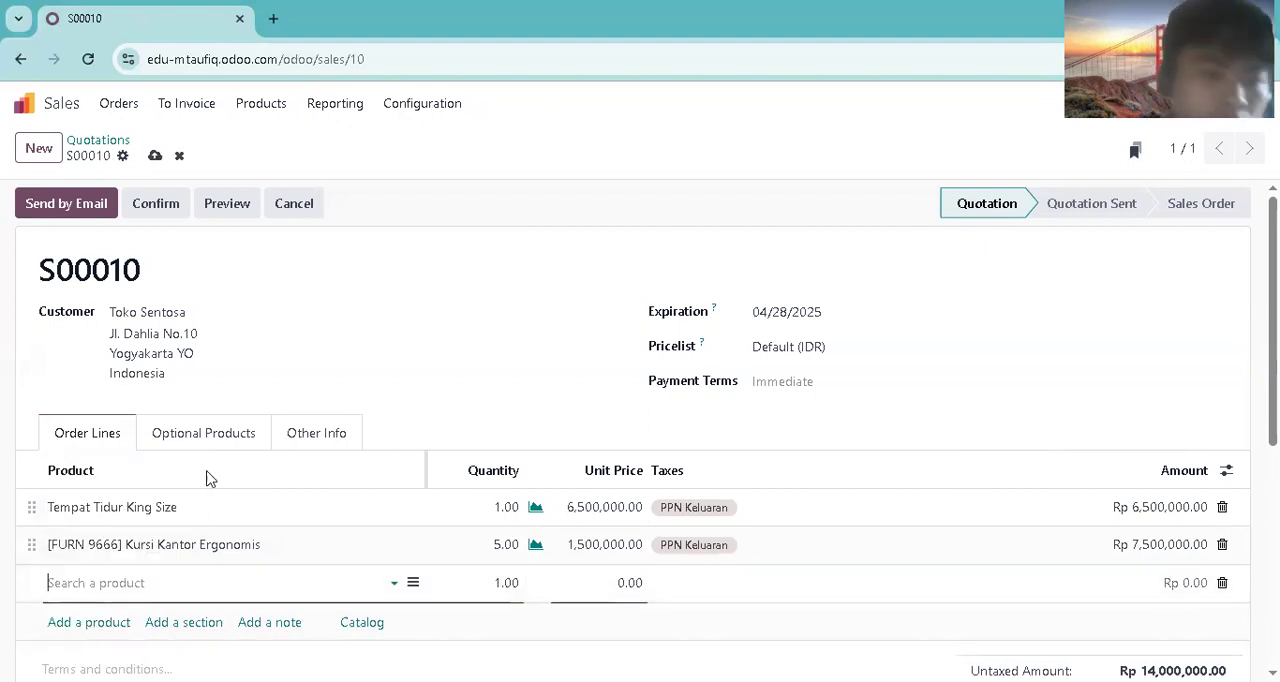
pyautogui.click(519, 583)
pyautogui.write('2')
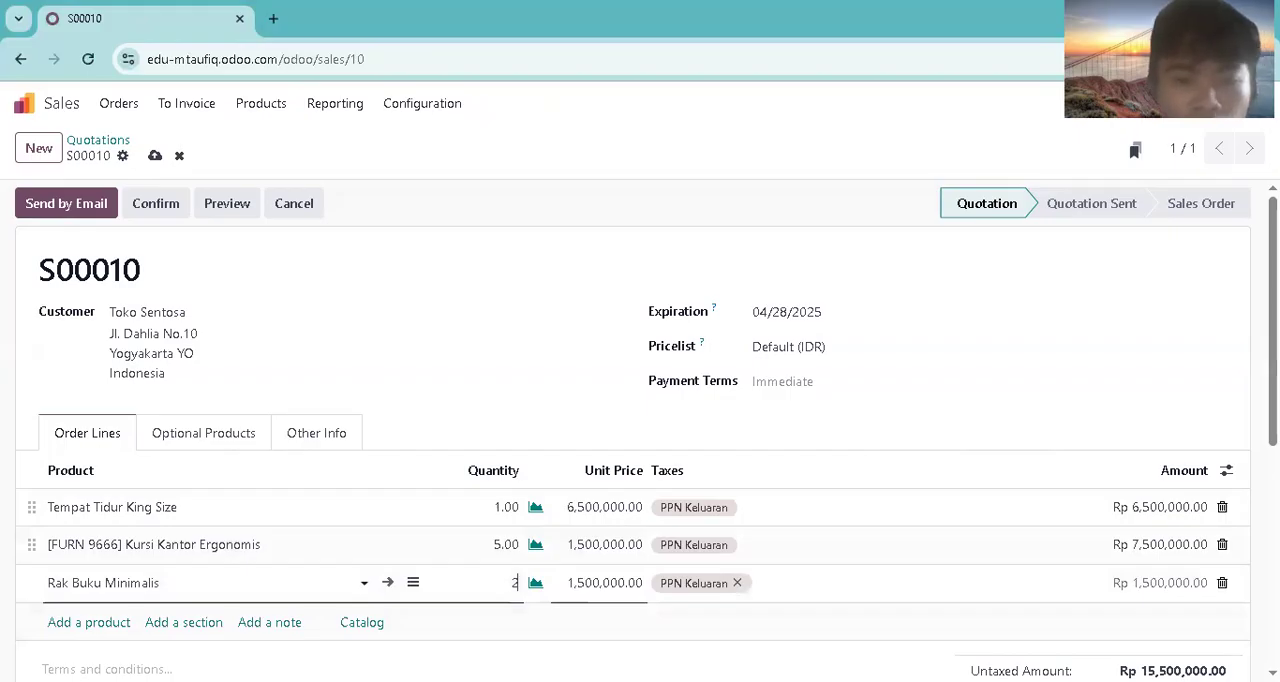
# Step: Add an order line for Lemari Pajangan Kaca with quantity 3 and save the quotation
pyautogui.click(82, 621)
pyautogui.write('lemari')
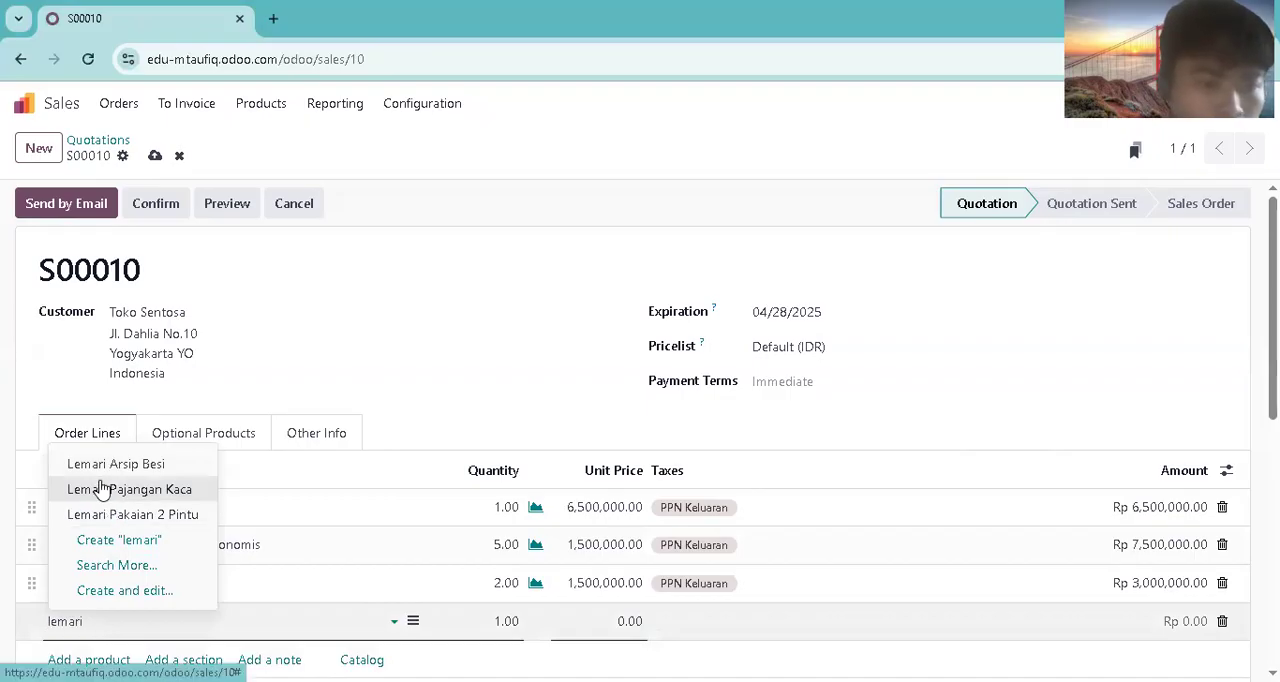
pyautogui.click(103, 487)
pyautogui.click(508, 618)
pyautogui.write('3')
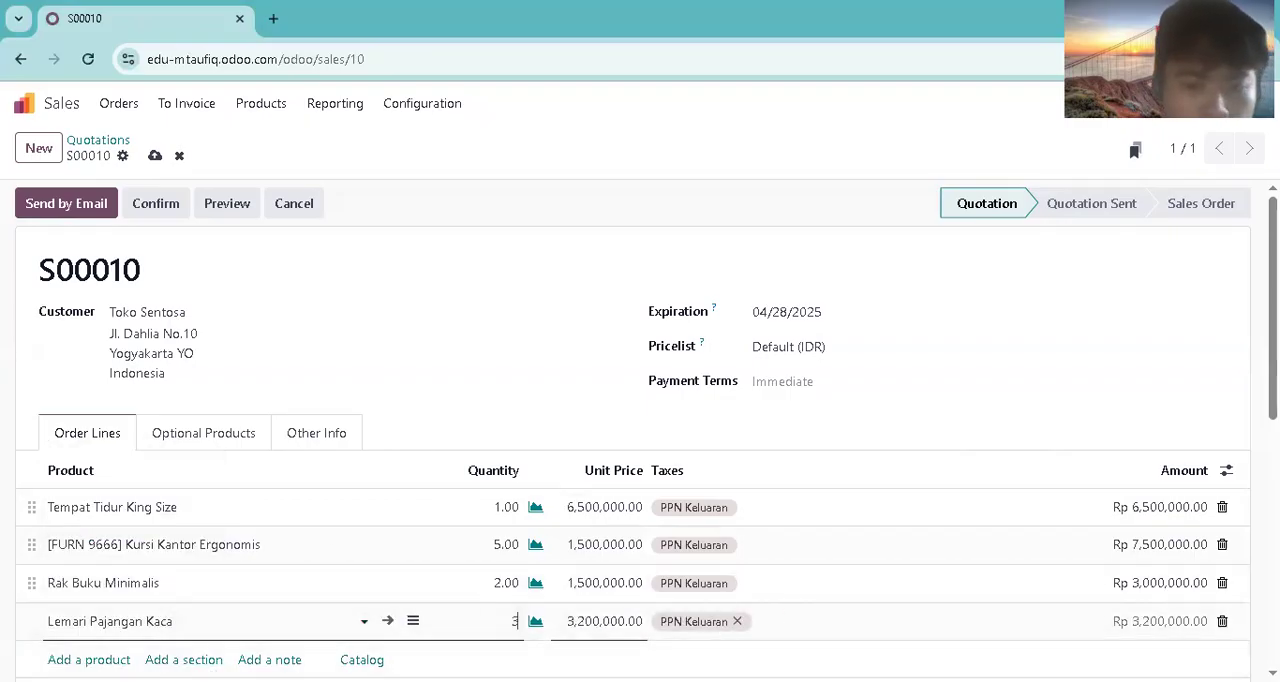
pyautogui.scroll(-2, 640, 430)
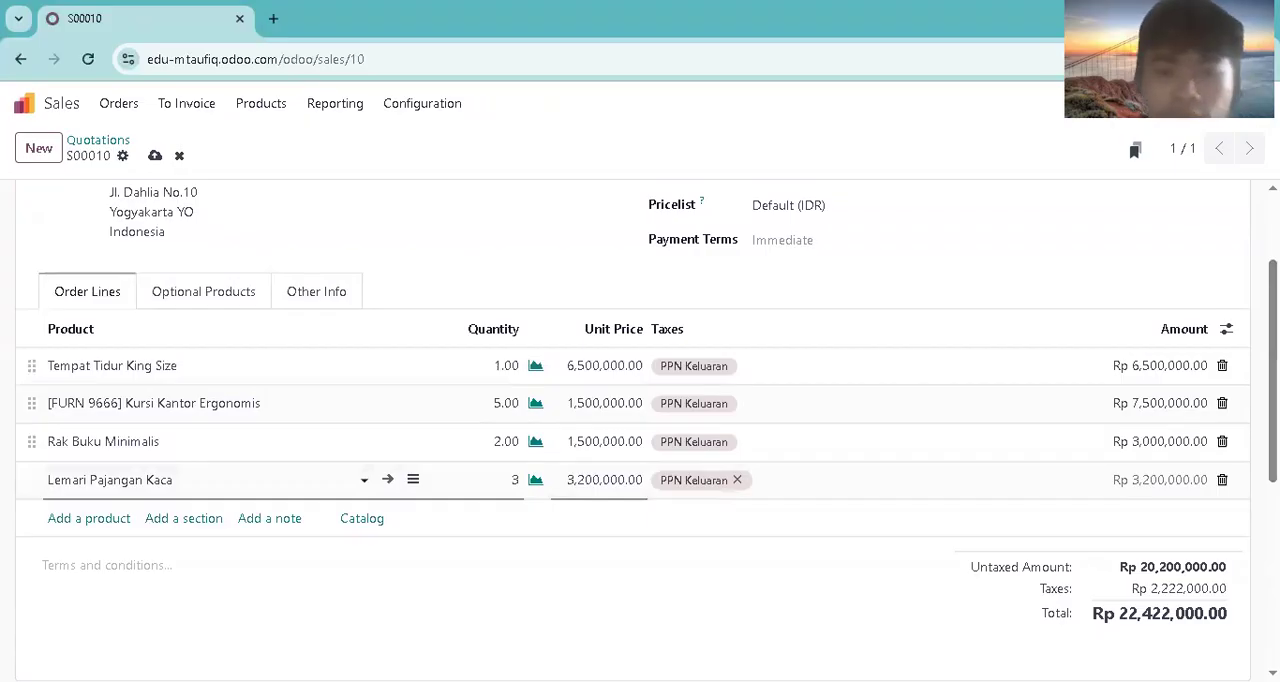
pyautogui.click(155, 156)
# Step: Email the quotation with its PDF to Toko Sentosa and confirm it as a sales order
pyautogui.moveTo(1273, 362); pyautogui.dragTo(1273, 400)
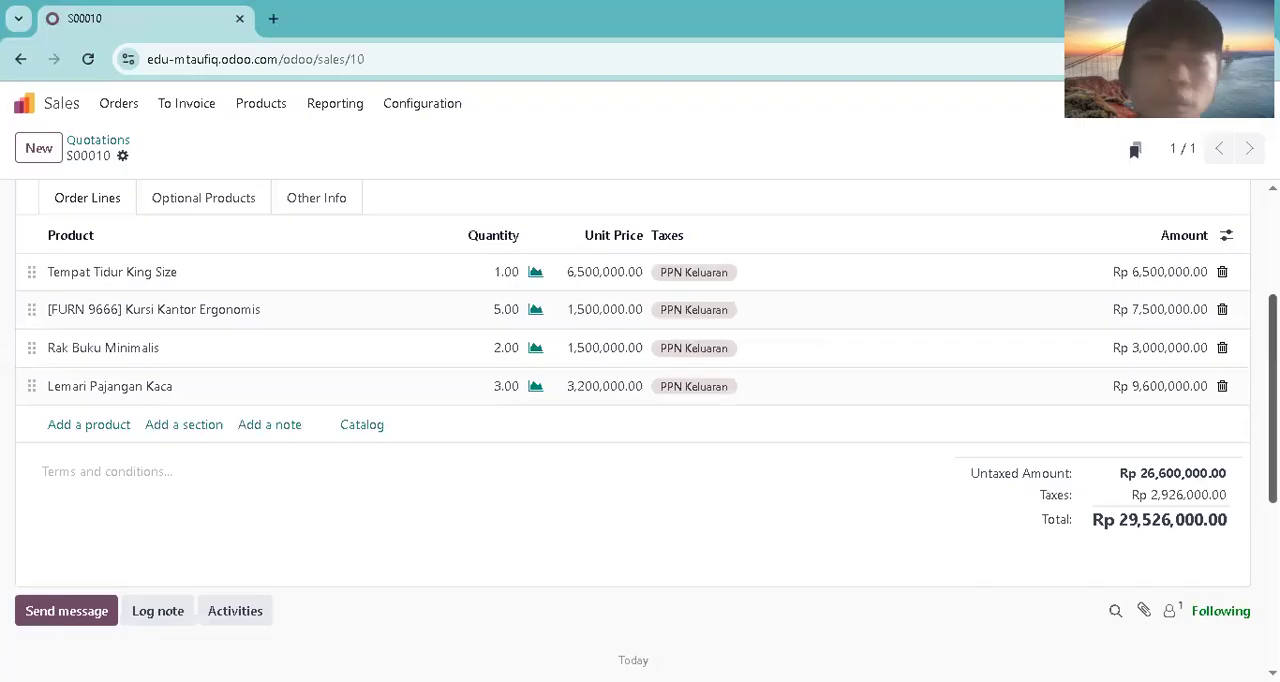
pyautogui.scroll(3, 640, 430)
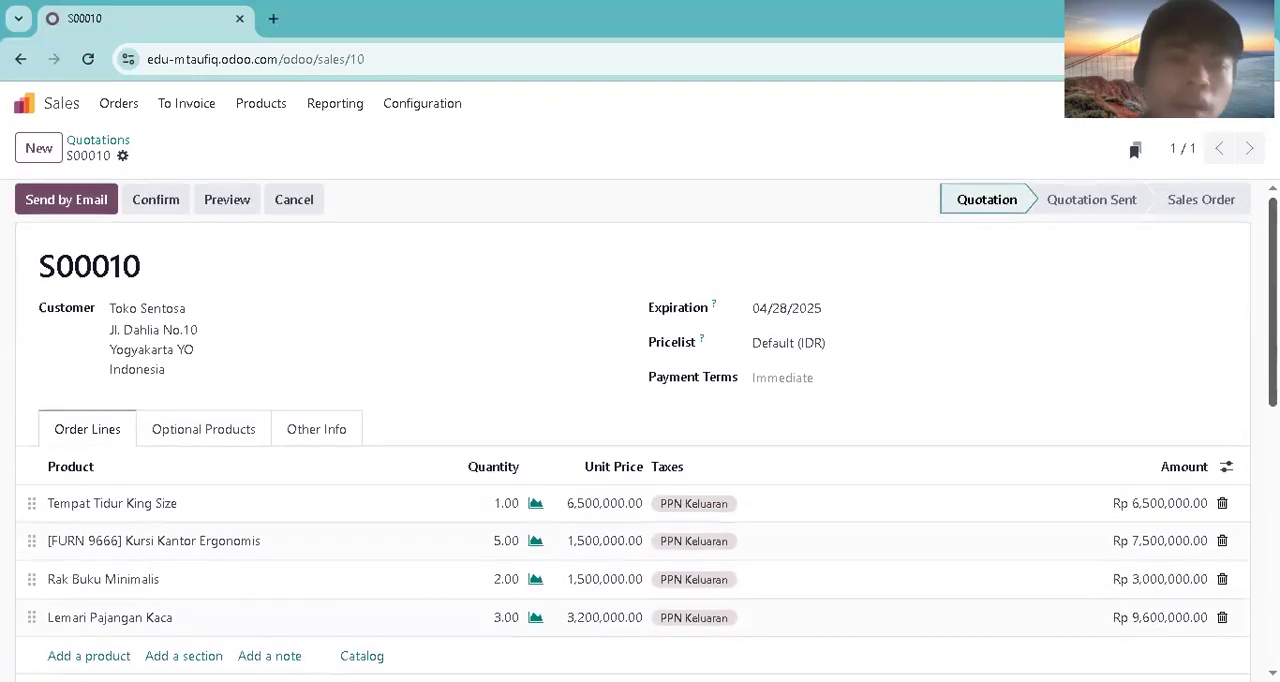
pyautogui.scroll(-1, 640, 430)
pyautogui.scroll(-2, 640, 430)
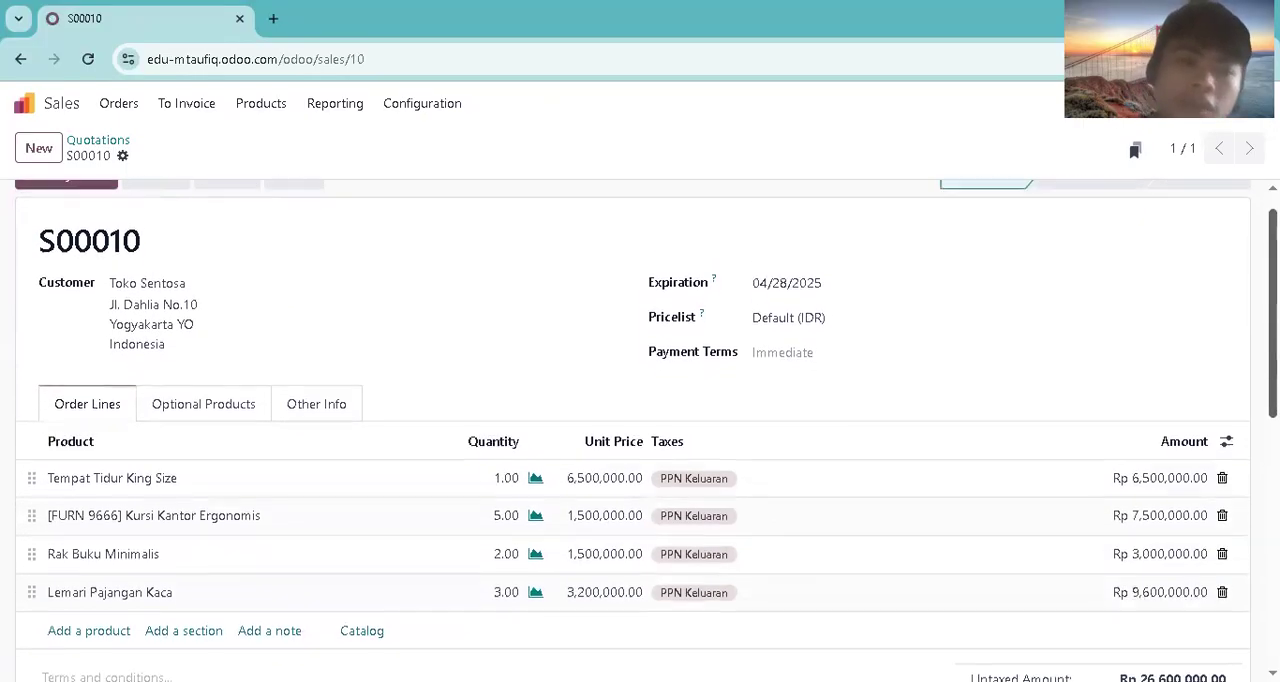
pyautogui.scroll(3, 640, 430)
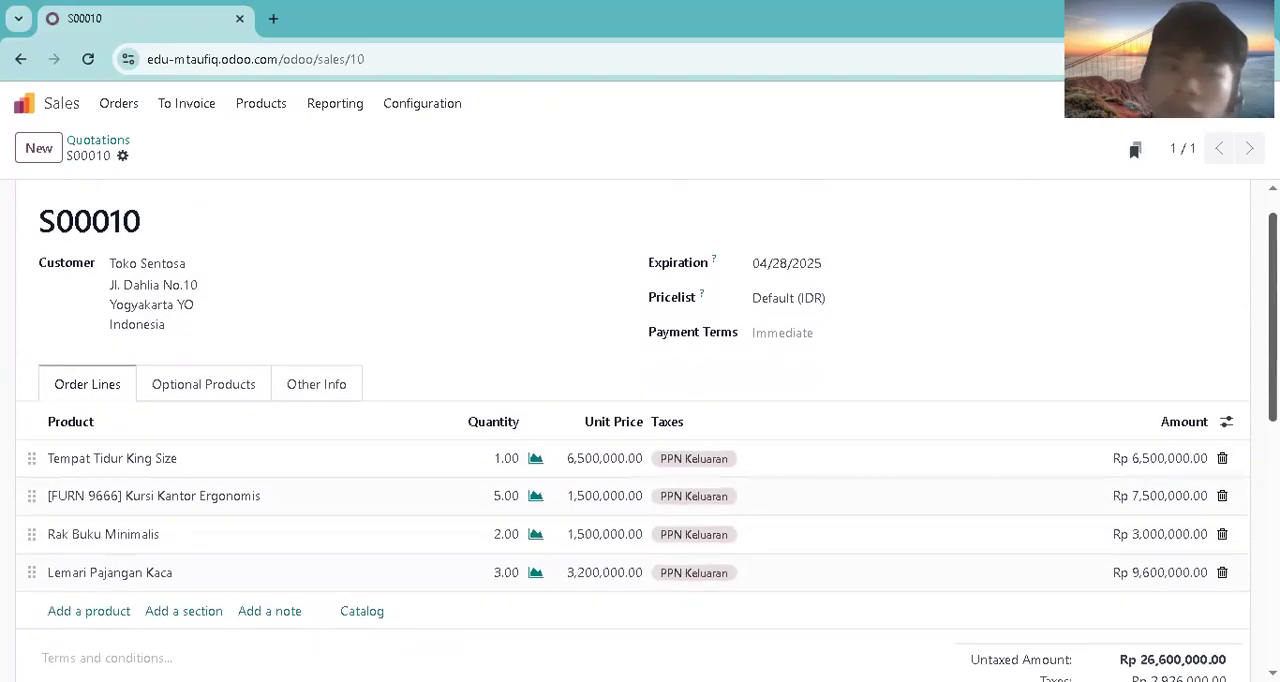
pyautogui.click(88, 203)
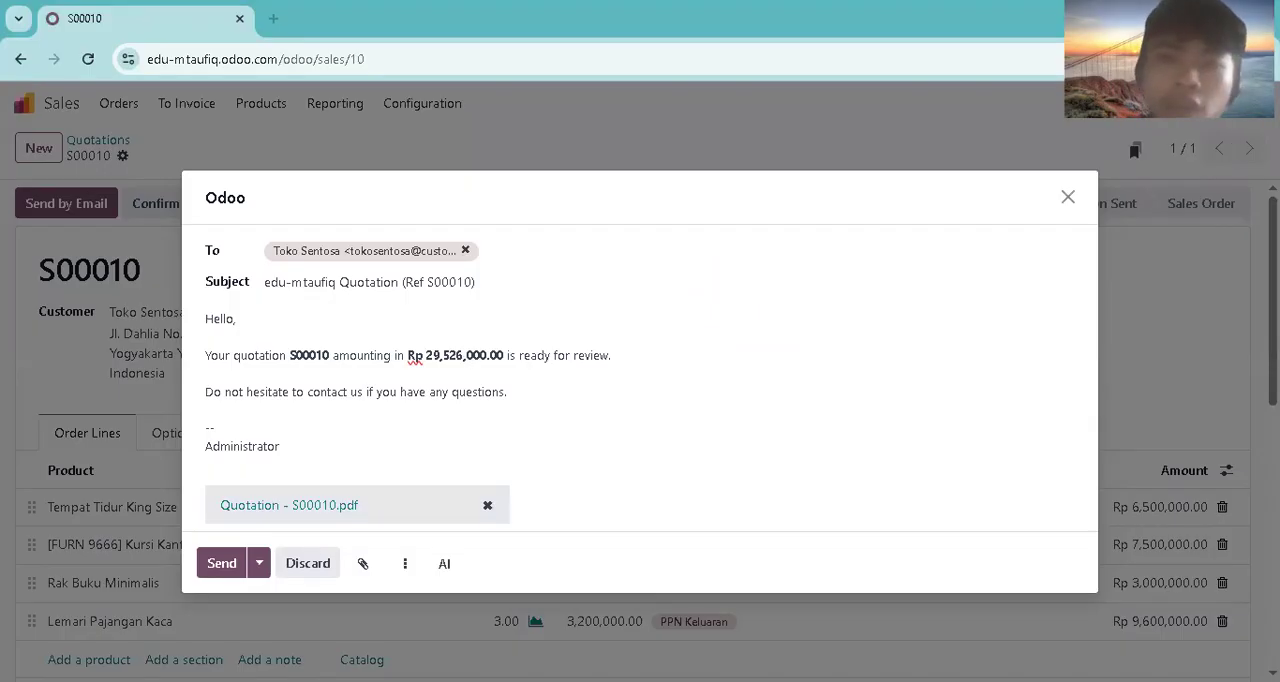
pyautogui.click(228, 573)
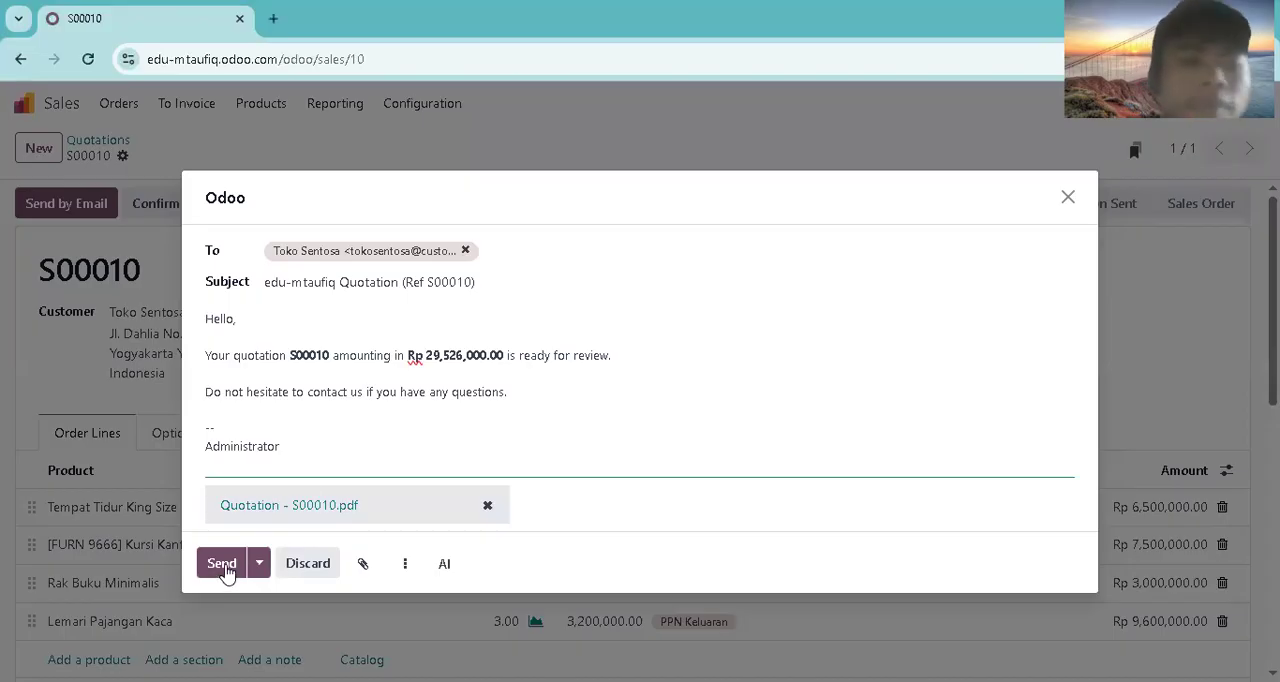
pyautogui.click(224, 565)
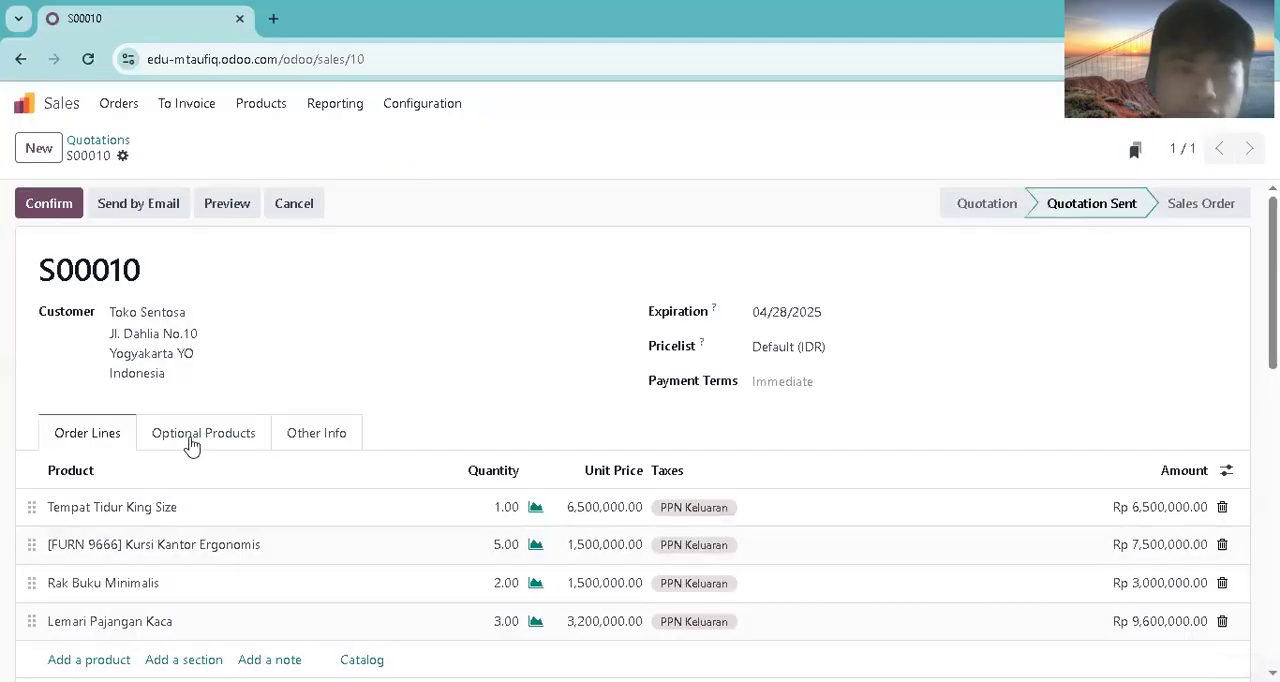
pyautogui.click(59, 218)
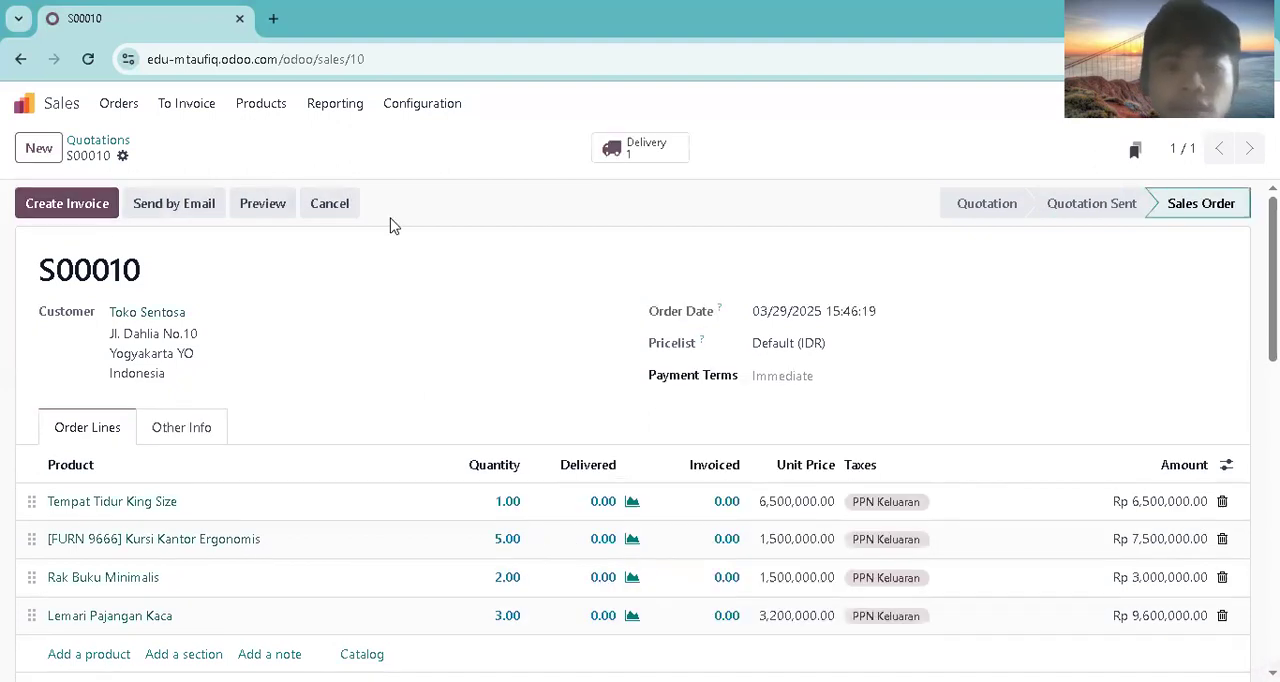
# Step: Open the Toko Sentosa order's delivery from the sales orders list and mark Tempat Tidur King Size and Kursi Kantor Ergonomis as picked
pyautogui.click(130, 116)
pyautogui.click(148, 163)
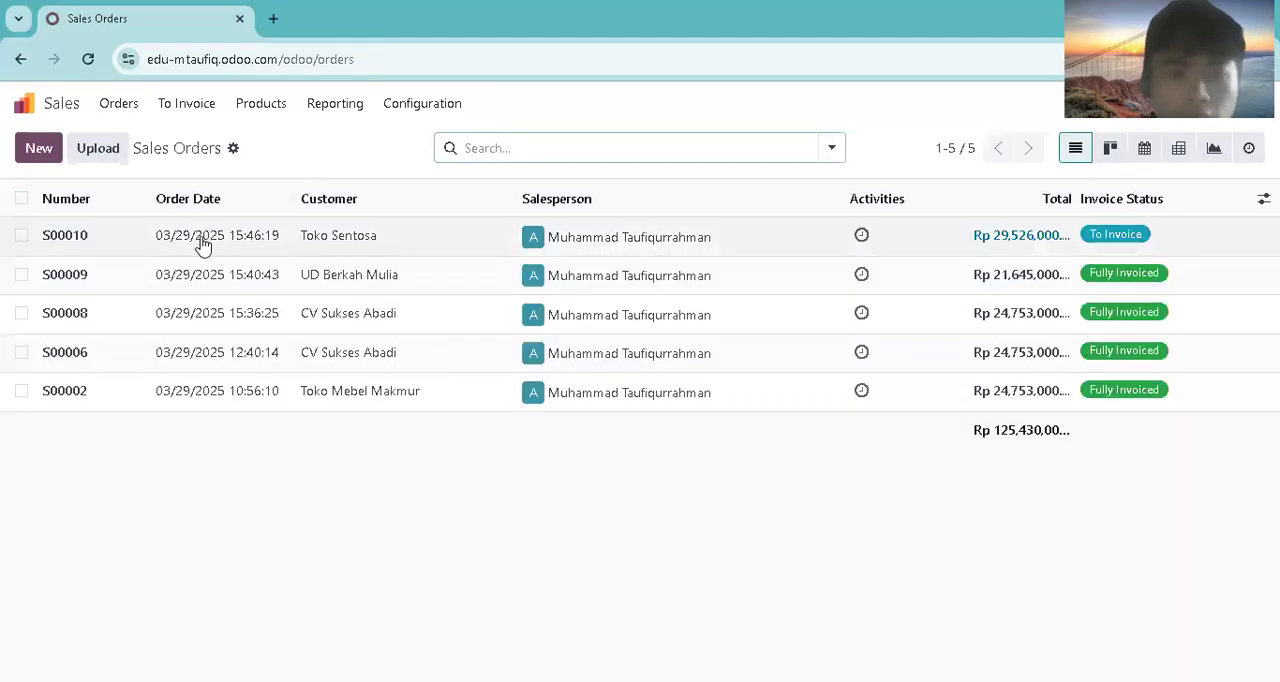
pyautogui.click(202, 246)
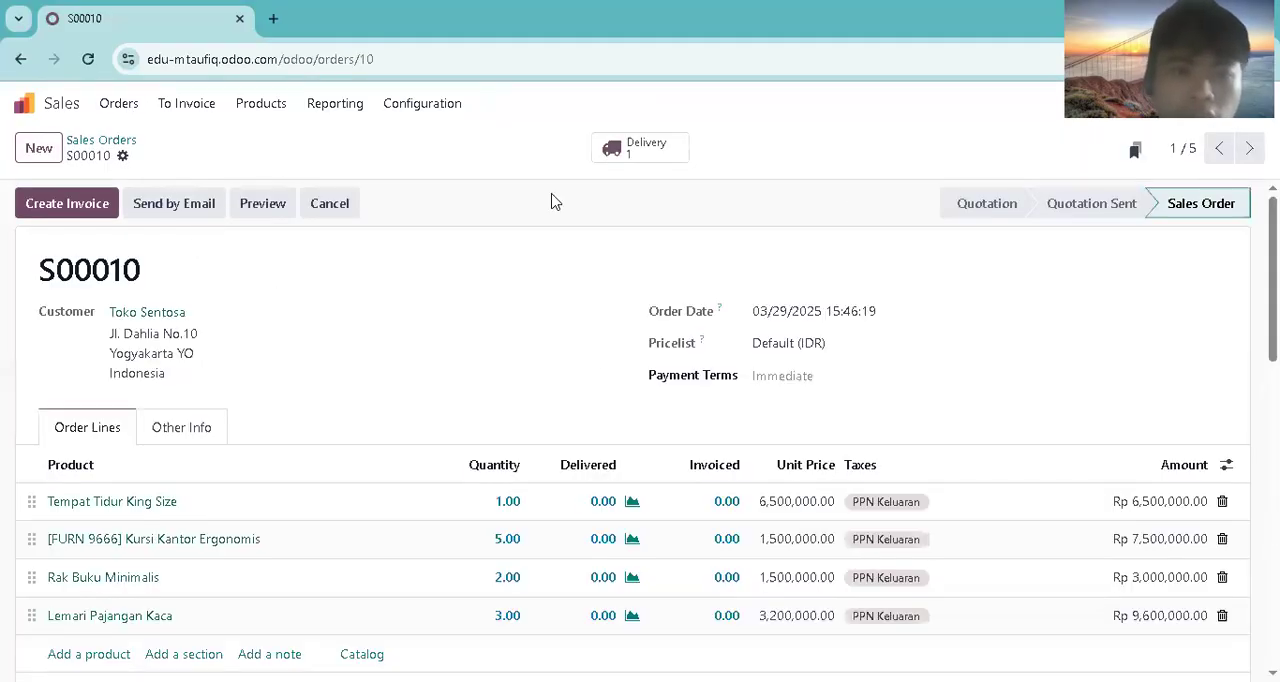
pyautogui.click(636, 149)
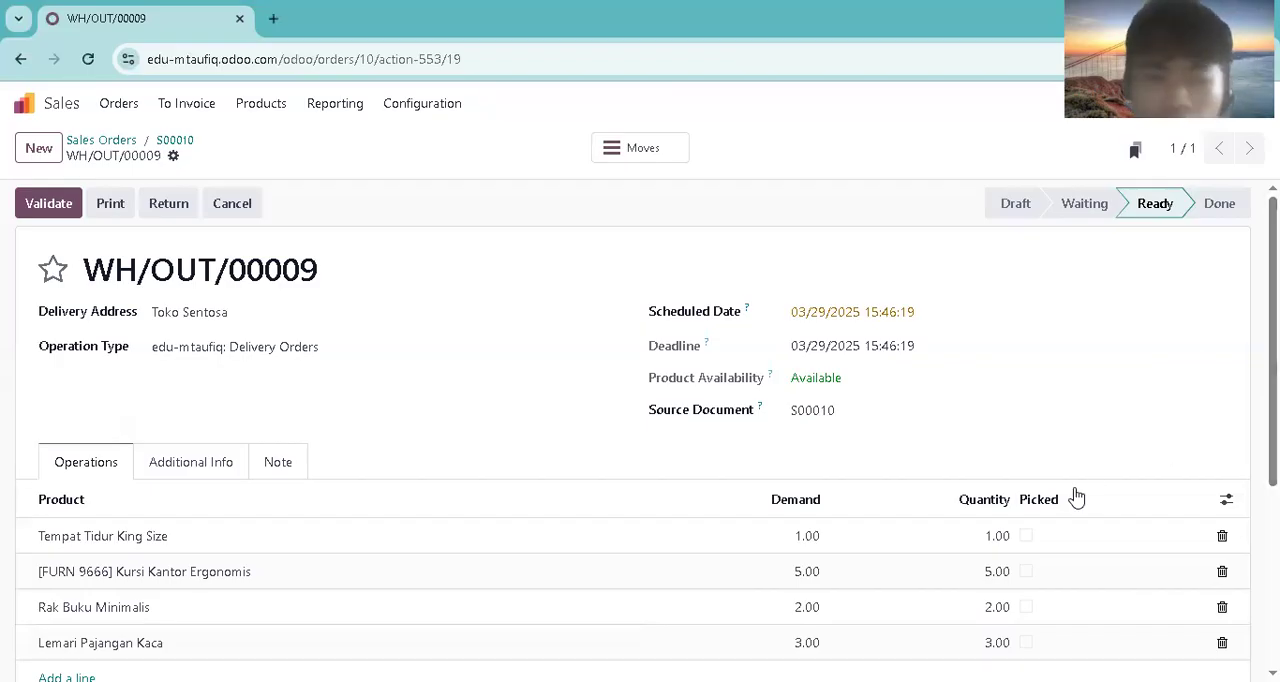
pyautogui.click(1027, 537)
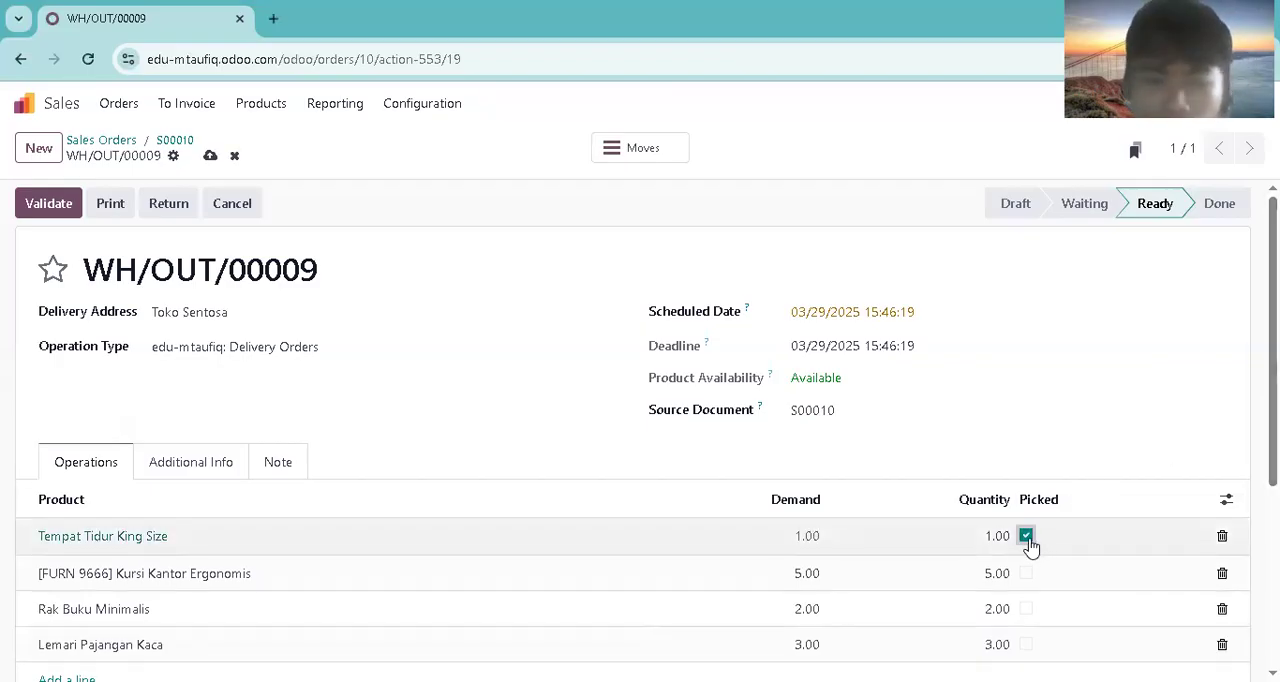
pyautogui.click(1026, 573)
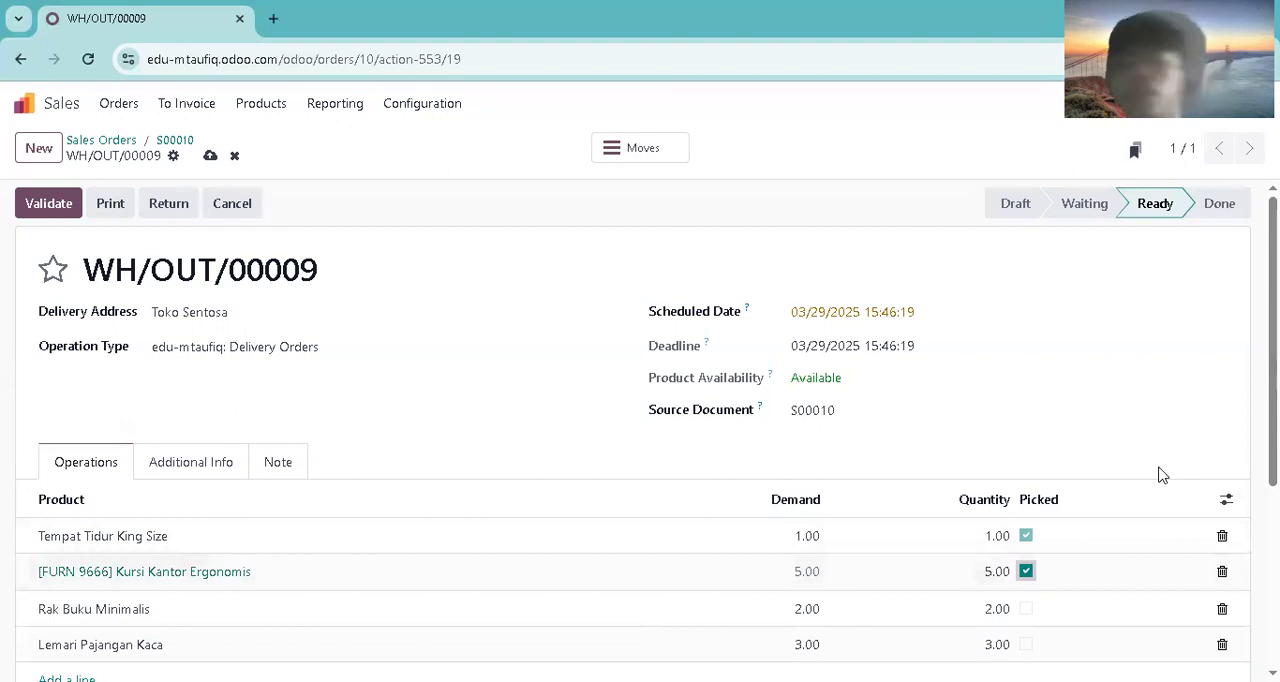
# Step: Set the delivery's scheduled date to 03/30/2025 and validate it, creating a backorder for the remaining products
pyautogui.click(914, 324)
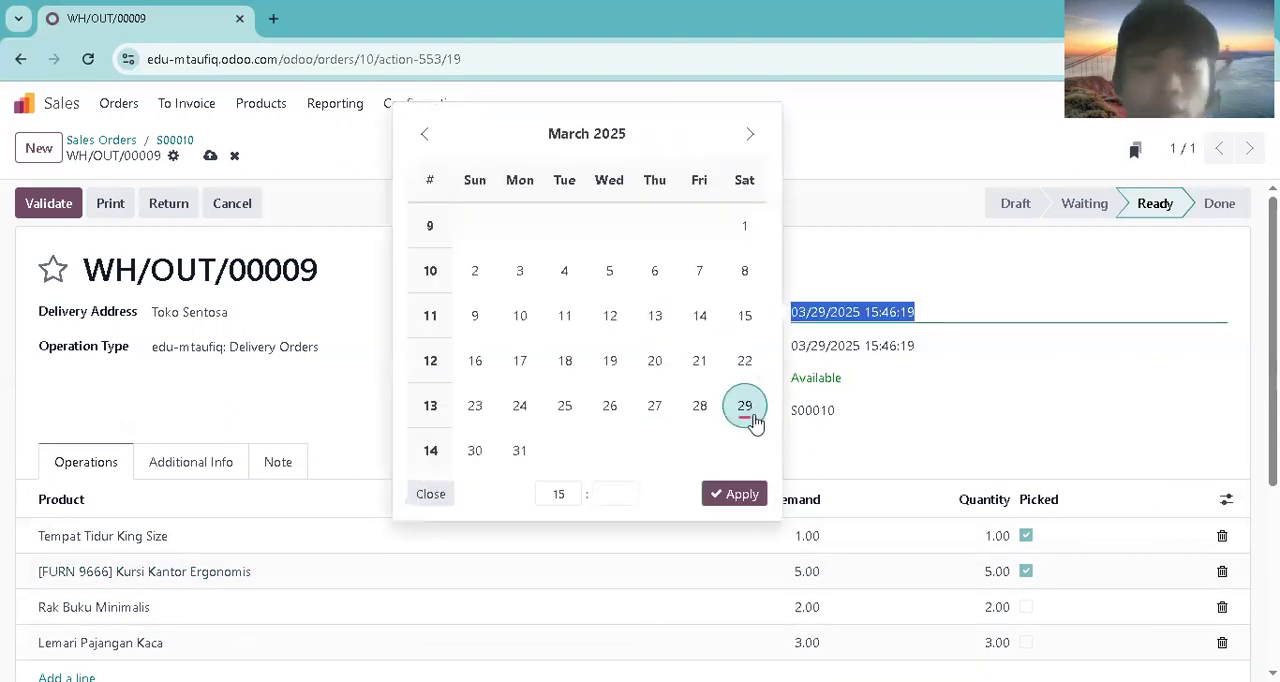
pyautogui.click(476, 452)
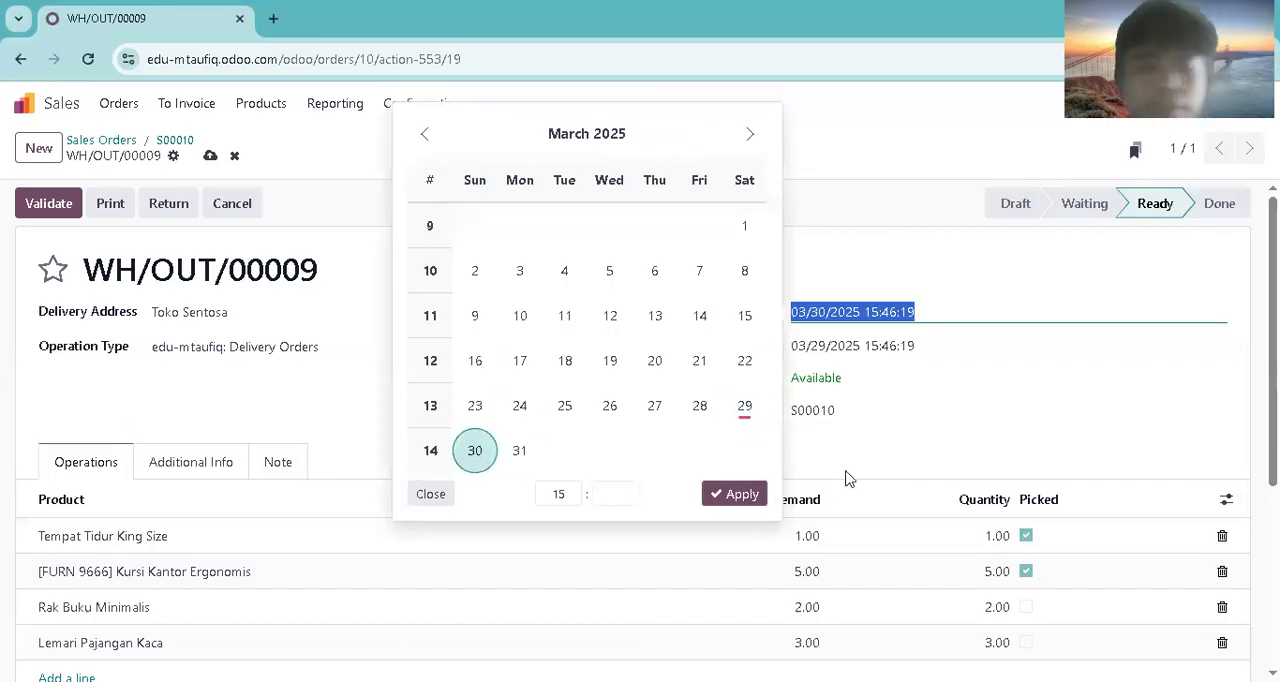
pyautogui.click(735, 494)
pyautogui.click(44, 203)
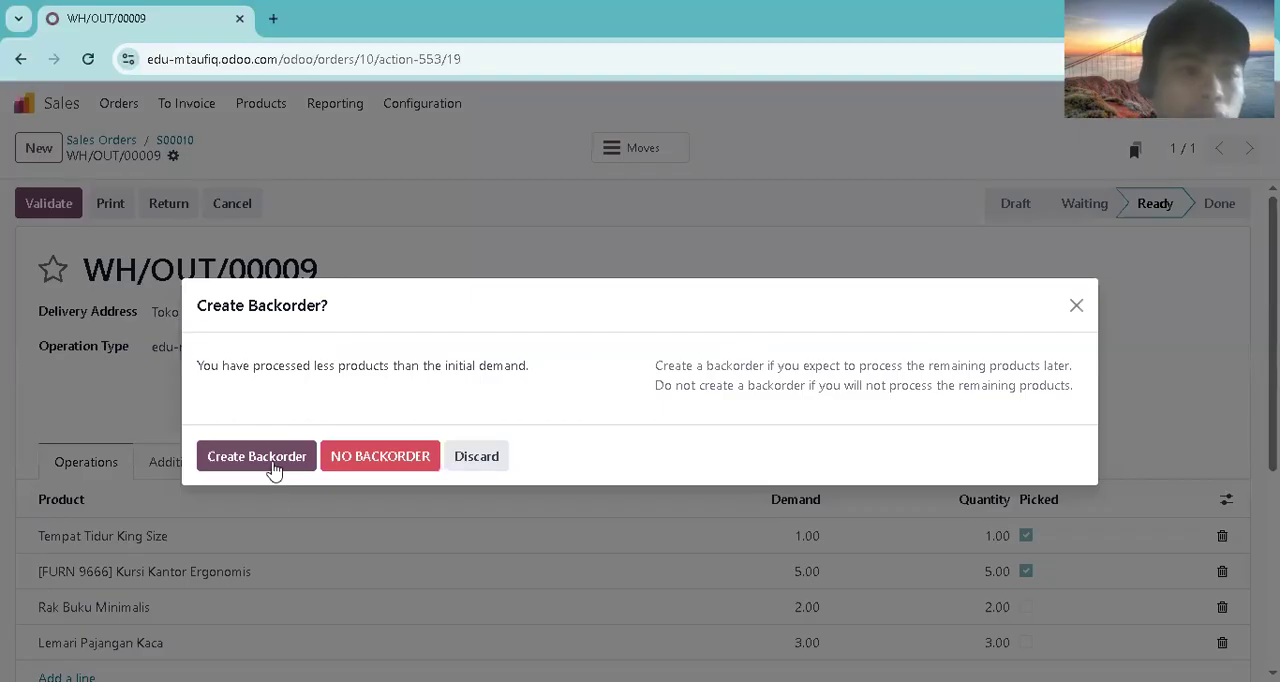
pyautogui.click(268, 459)
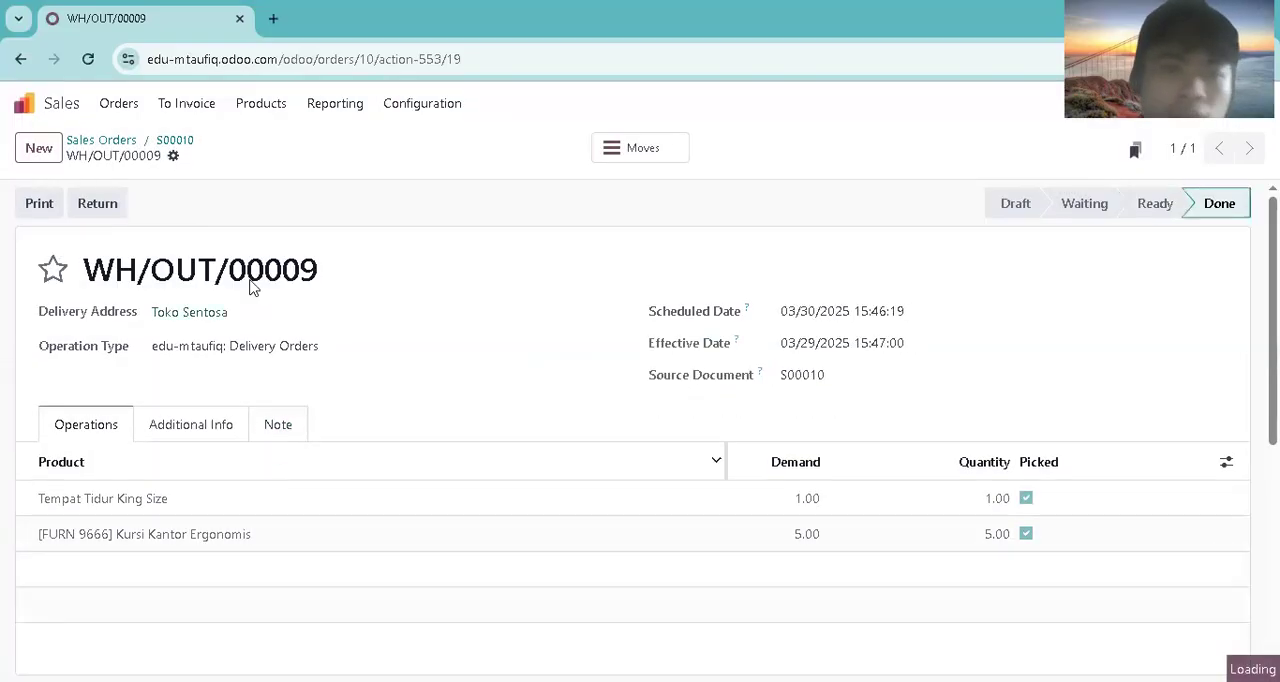
# Step: Reopen the Toko Sentosa order from the sales orders list and open its backorder delivery WH/OUT/00010
pyautogui.click(122, 106)
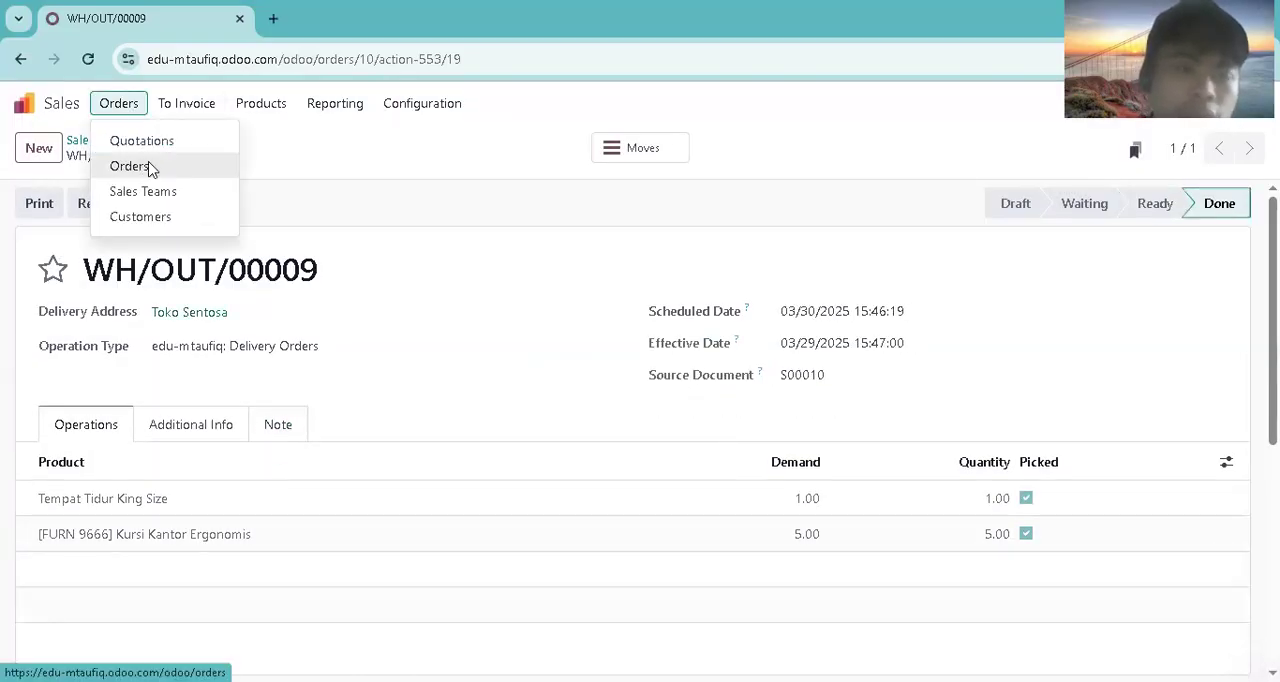
pyautogui.click(150, 167)
pyautogui.click(186, 246)
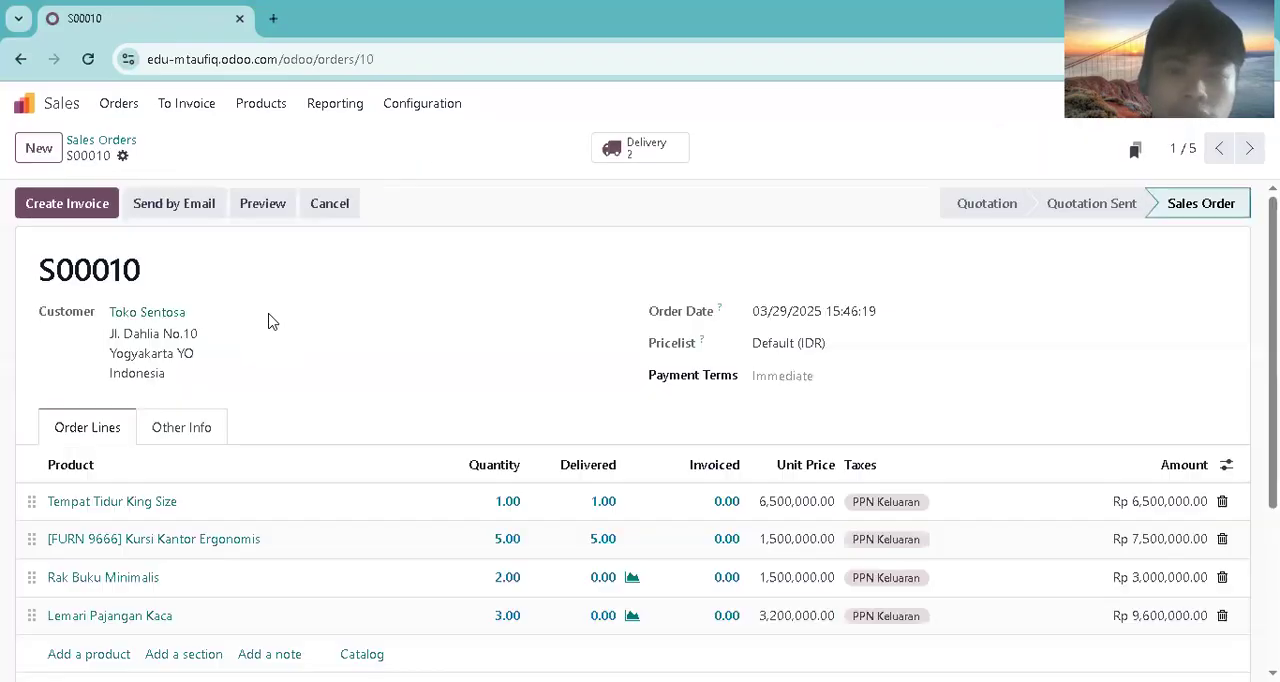
pyautogui.click(663, 150)
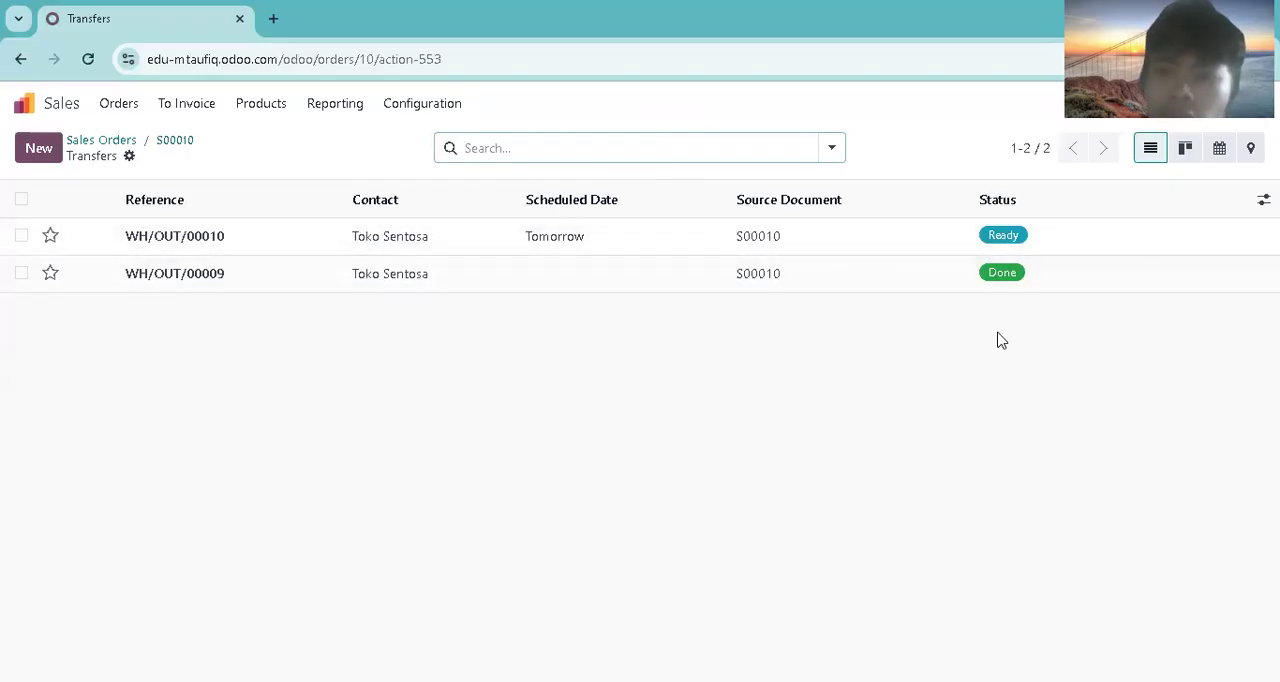
pyautogui.click(323, 235)
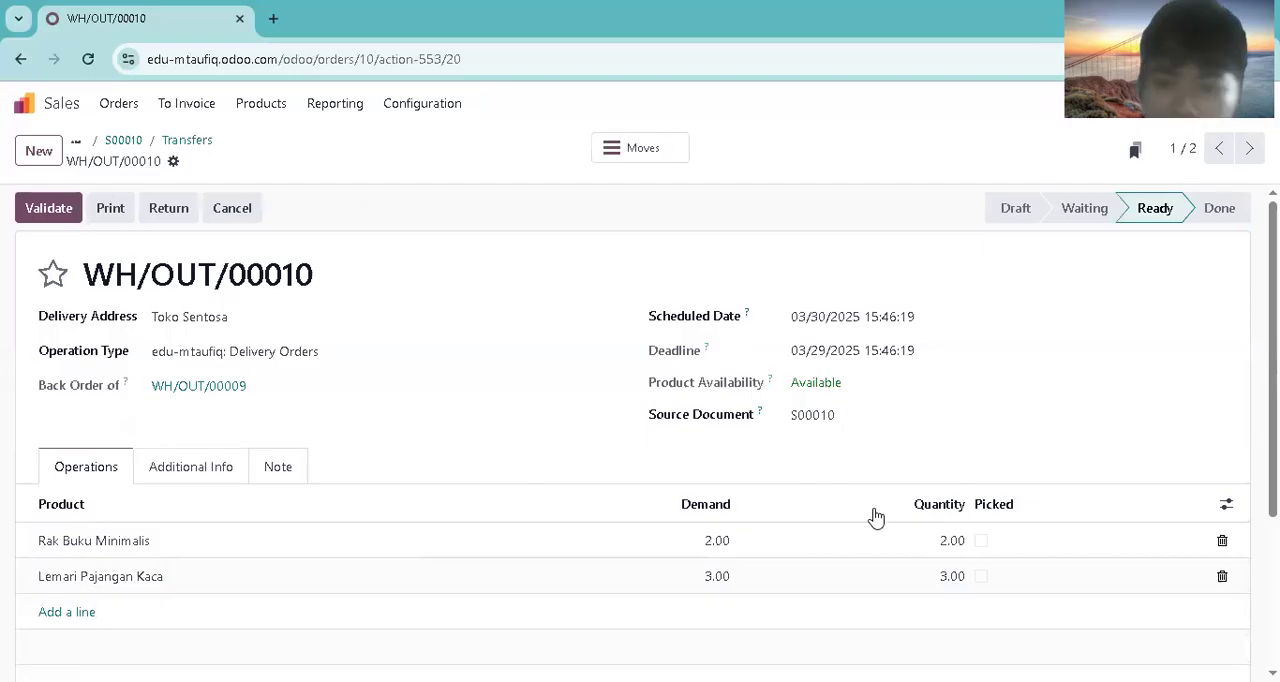
# Step: Validate backorder delivery WH/OUT/00010 with Rak Buku Minimalis and Lemari Pajangan Kaca marked as picked and the scheduled date set to 03/31/2025
pyautogui.click(982, 541)
pyautogui.click(981, 578)
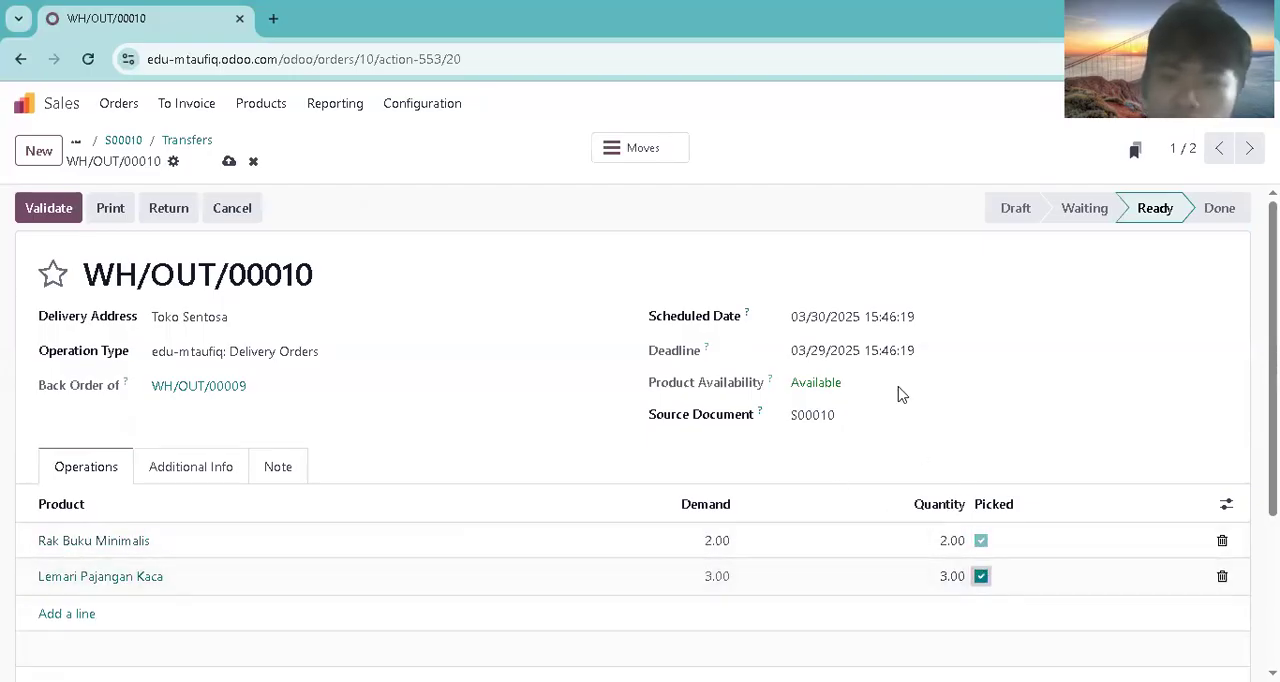
pyautogui.click(877, 331)
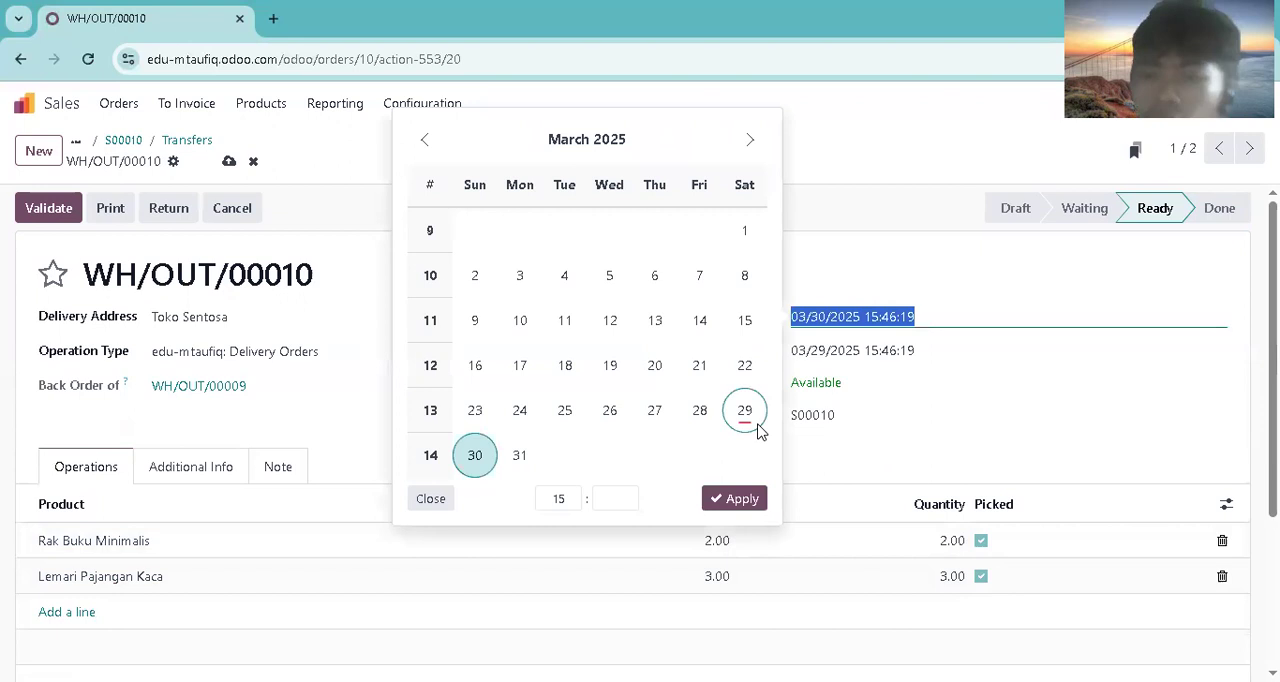
pyautogui.click(518, 462)
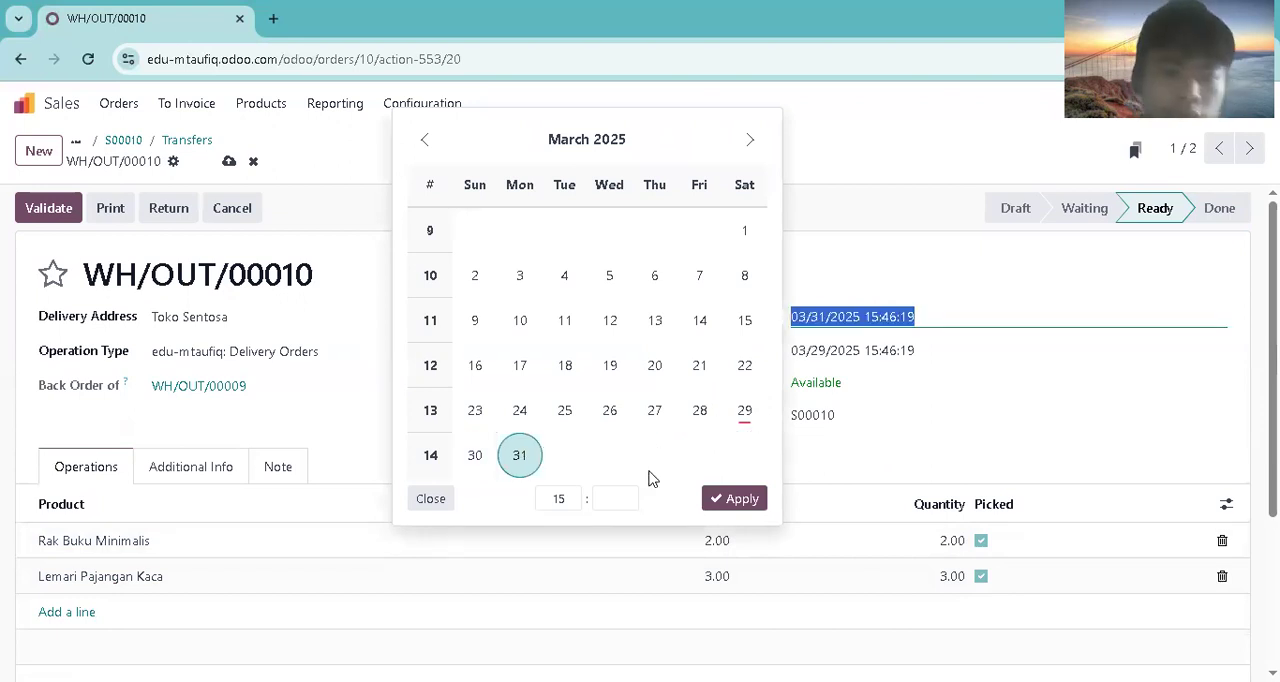
pyautogui.click(720, 500)
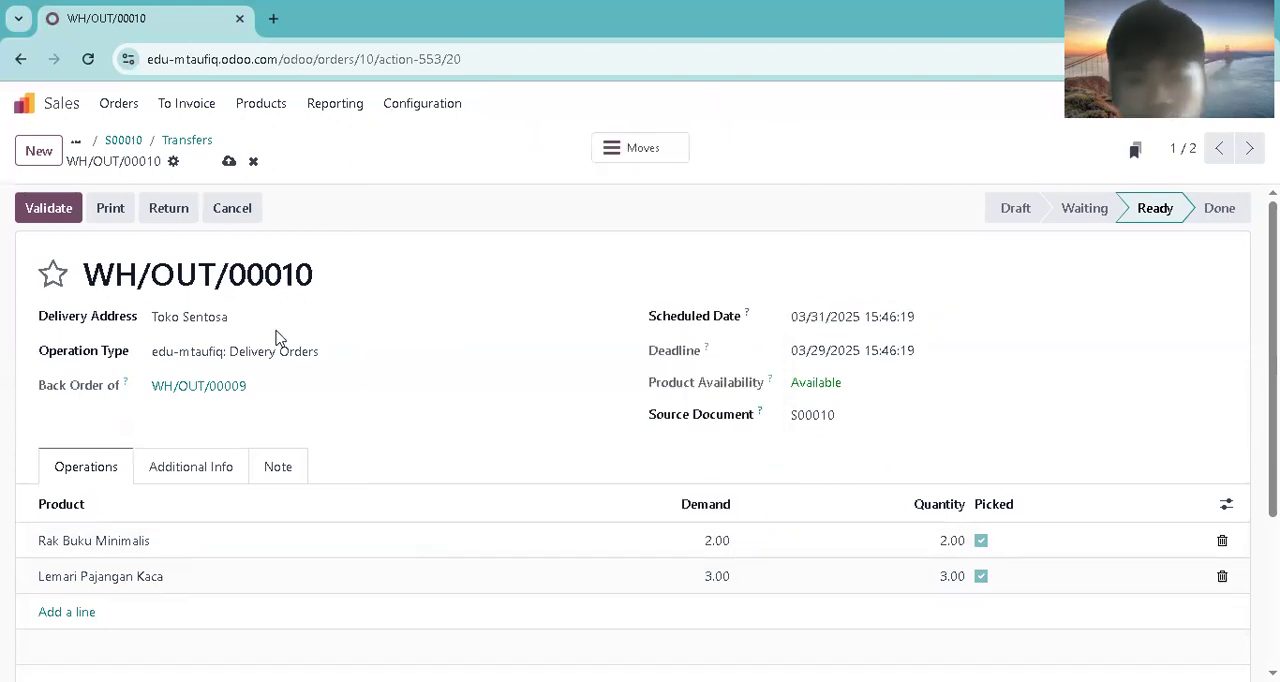
pyautogui.click(52, 214)
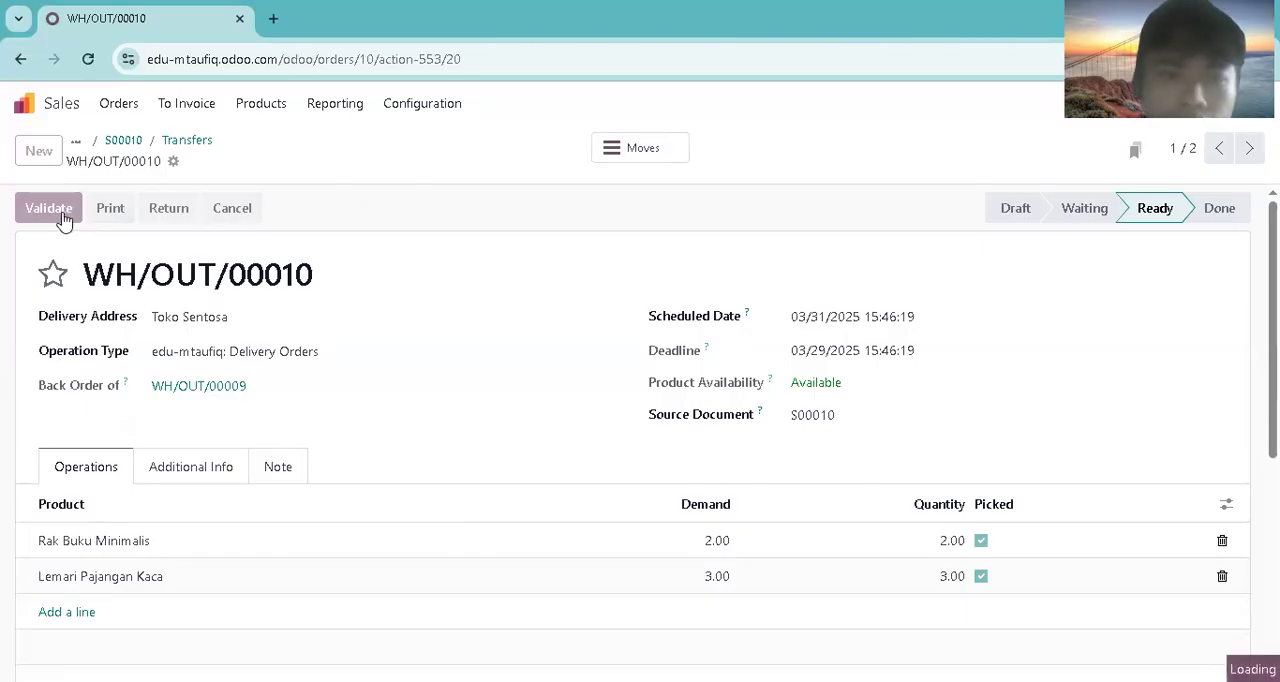
# Step: Reopen the Toko Sentosa order from the sales orders list, then create a regular invoice for it and confirm the draft
pyautogui.click(118, 103)
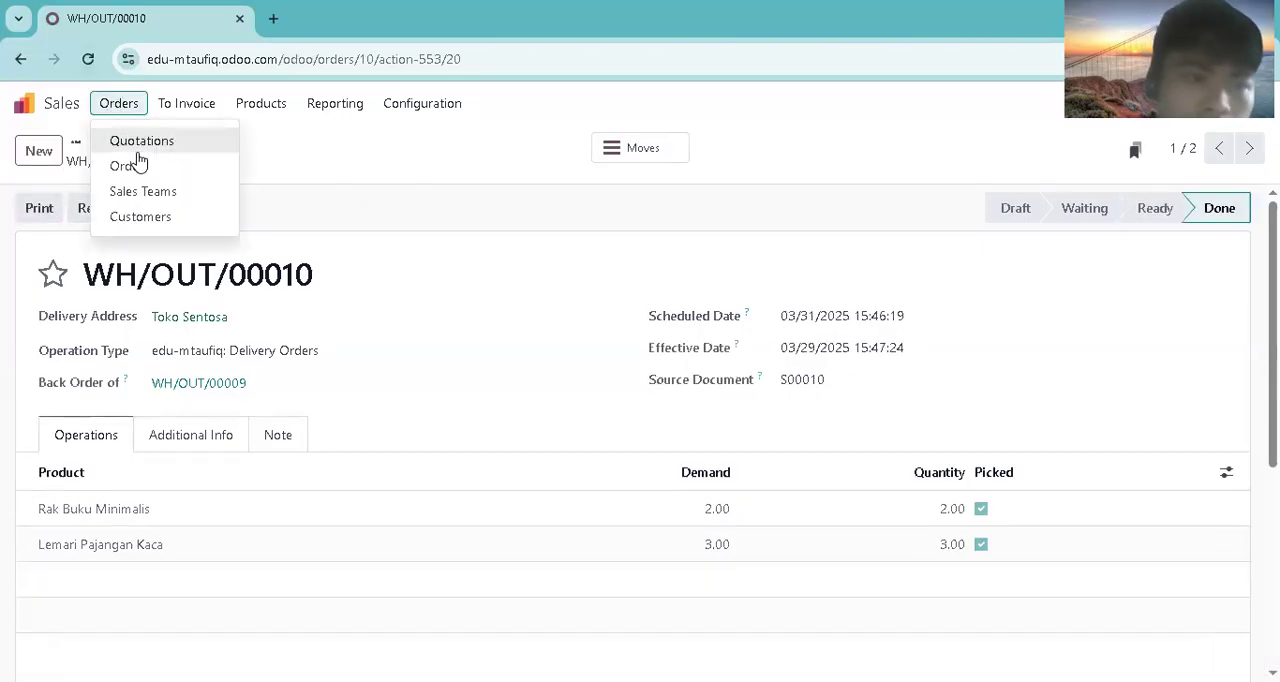
pyautogui.click(134, 163)
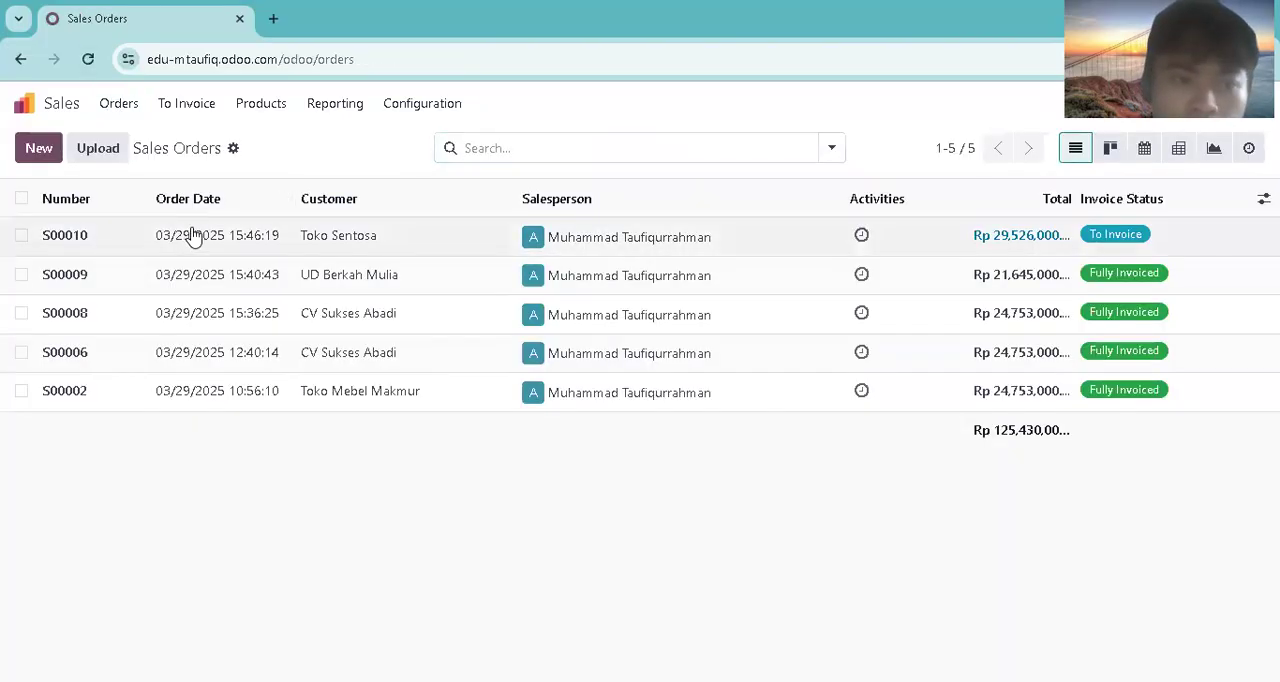
pyautogui.click(192, 237)
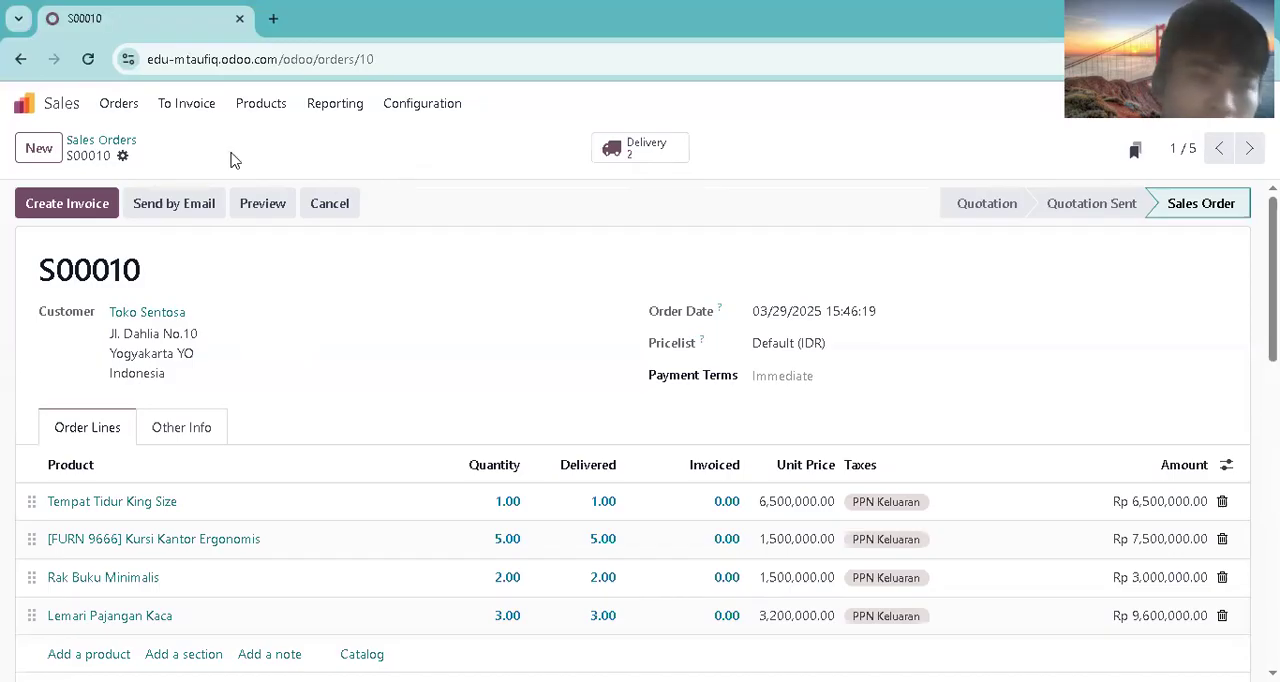
pyautogui.click(100, 203)
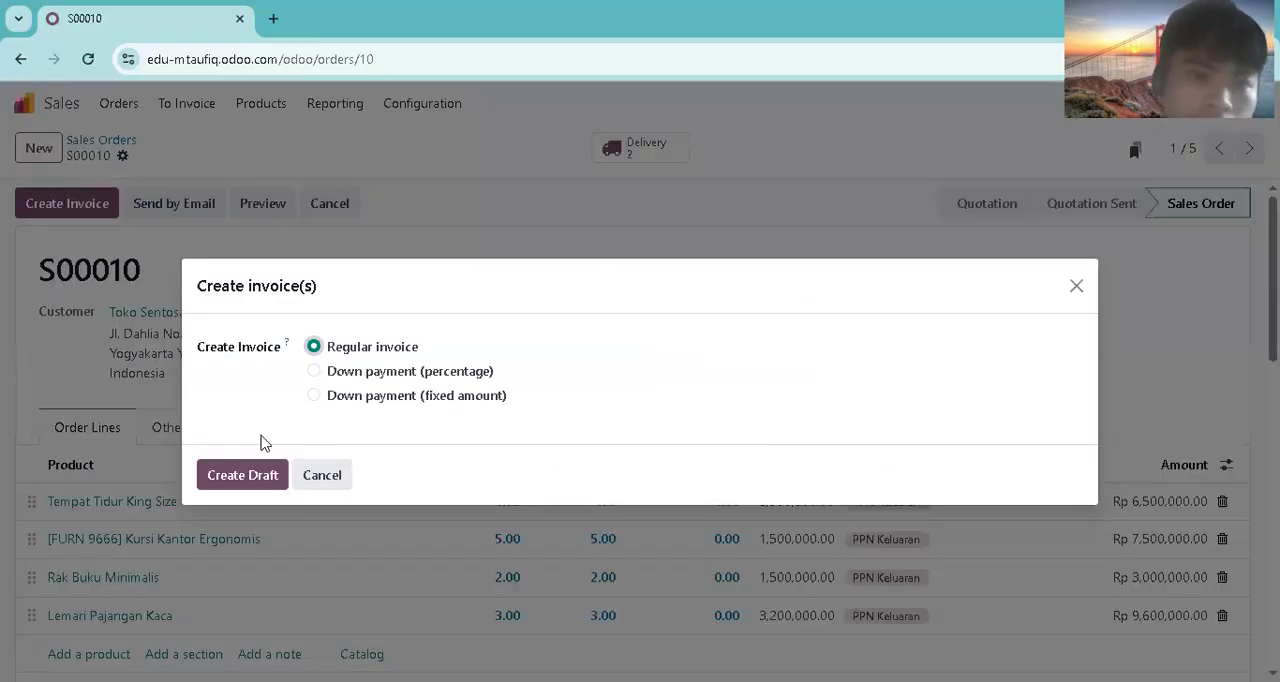
pyautogui.click(255, 474)
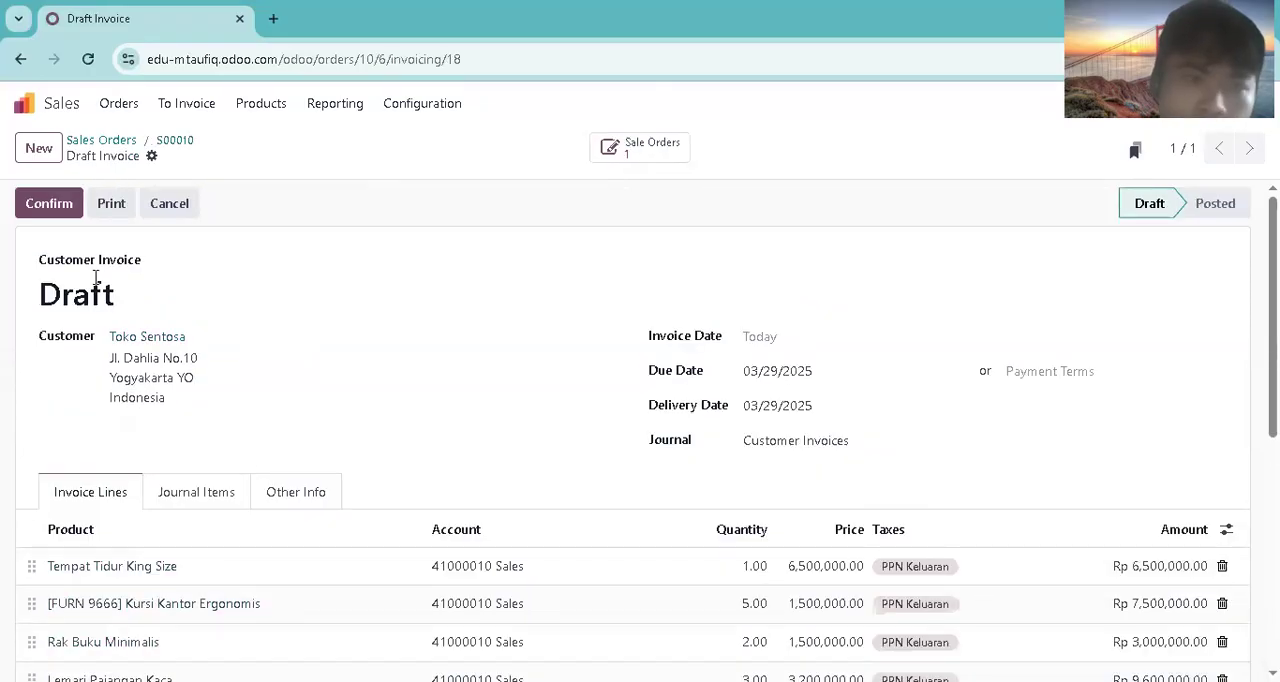
pyautogui.click(55, 210)
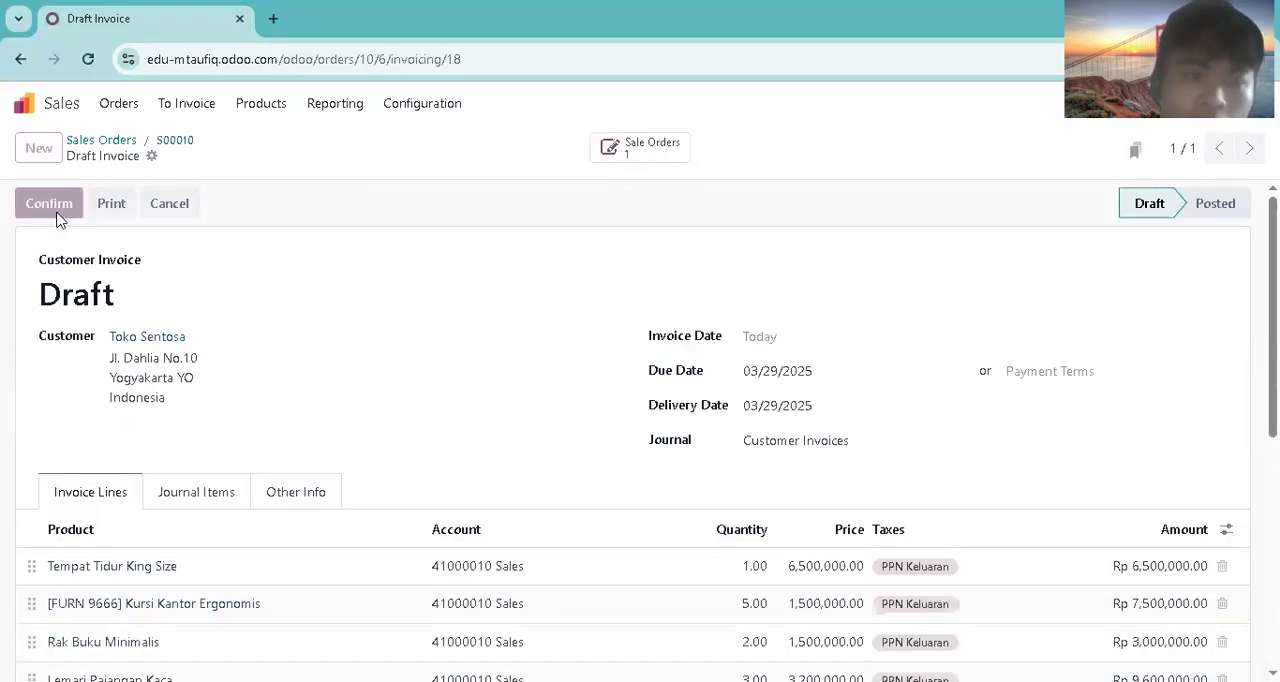
# Step: Switch to Accounting and filter the posted journal items to the unreconciled ones
pyautogui.click(25, 104)
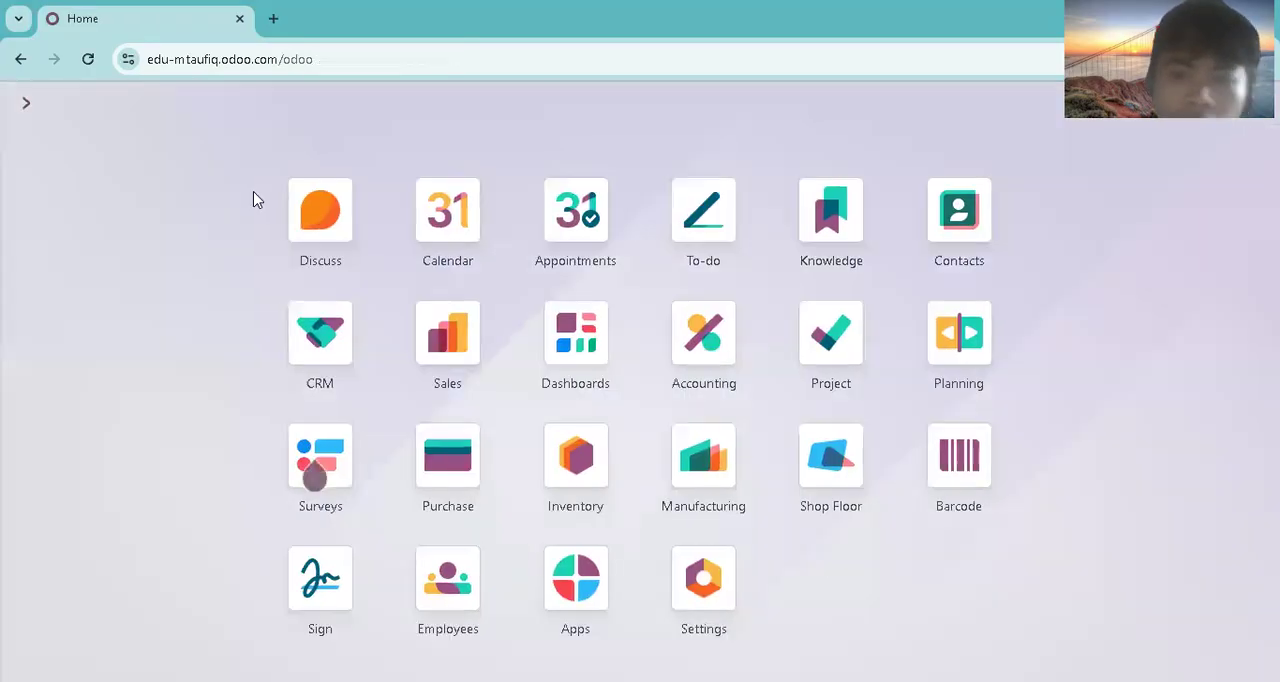
pyautogui.click(698, 332)
pyautogui.click(446, 121)
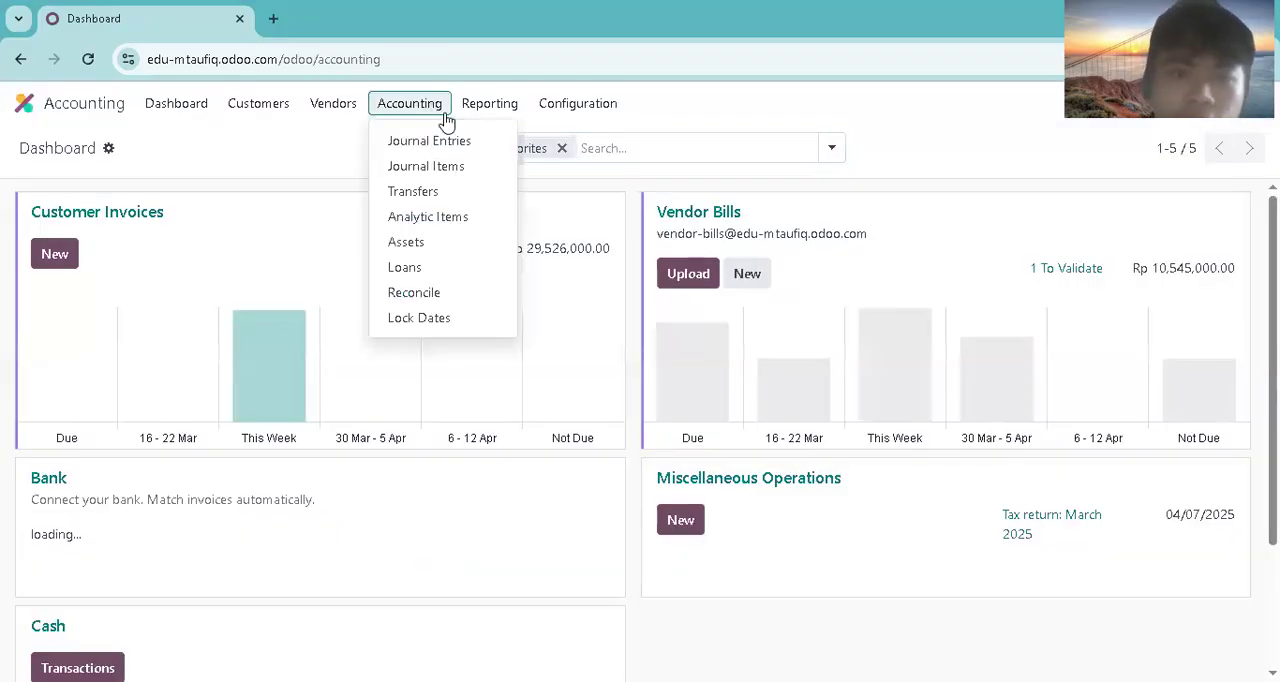
pyautogui.click(430, 168)
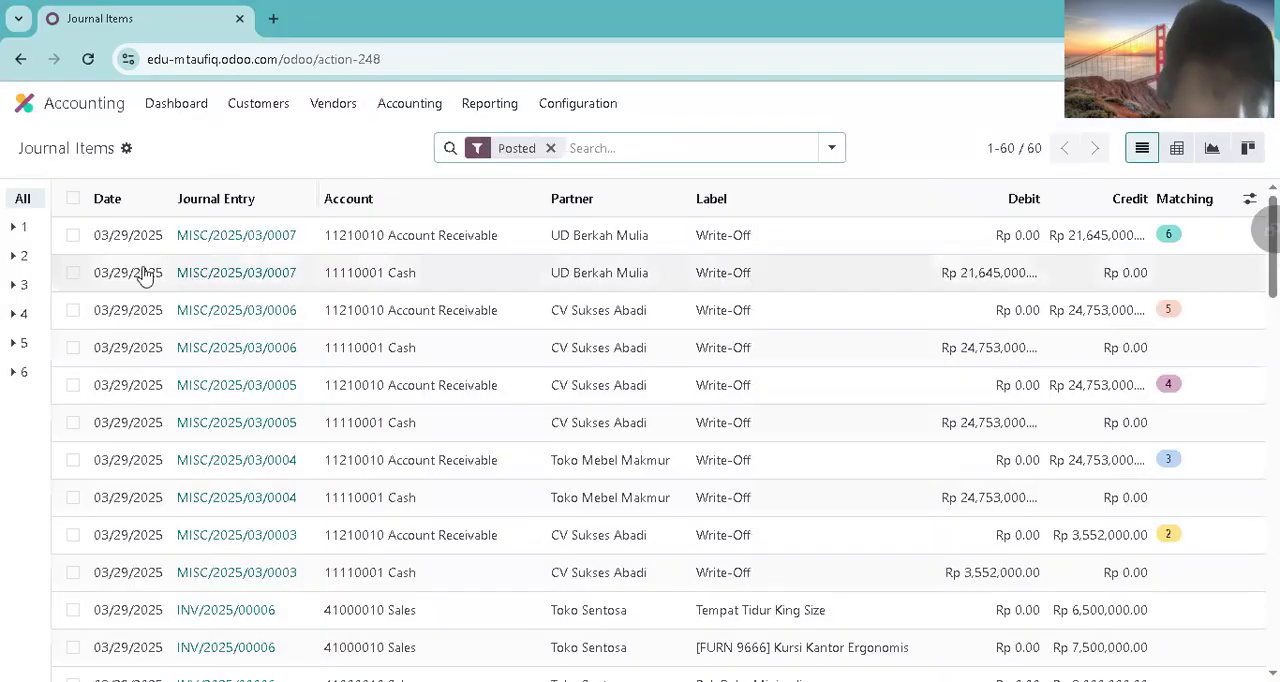
pyautogui.click(831, 150)
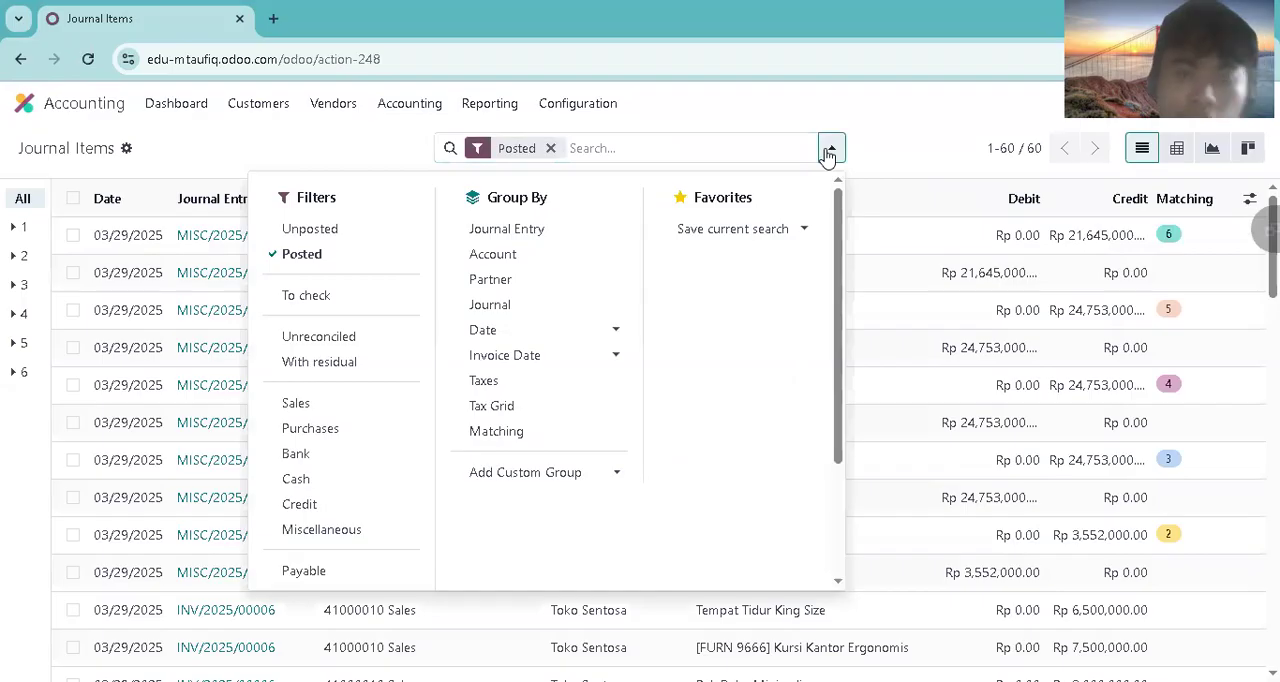
pyautogui.click(270, 338)
pyautogui.scroll(-1, 310, 560)
pyautogui.click(282, 637)
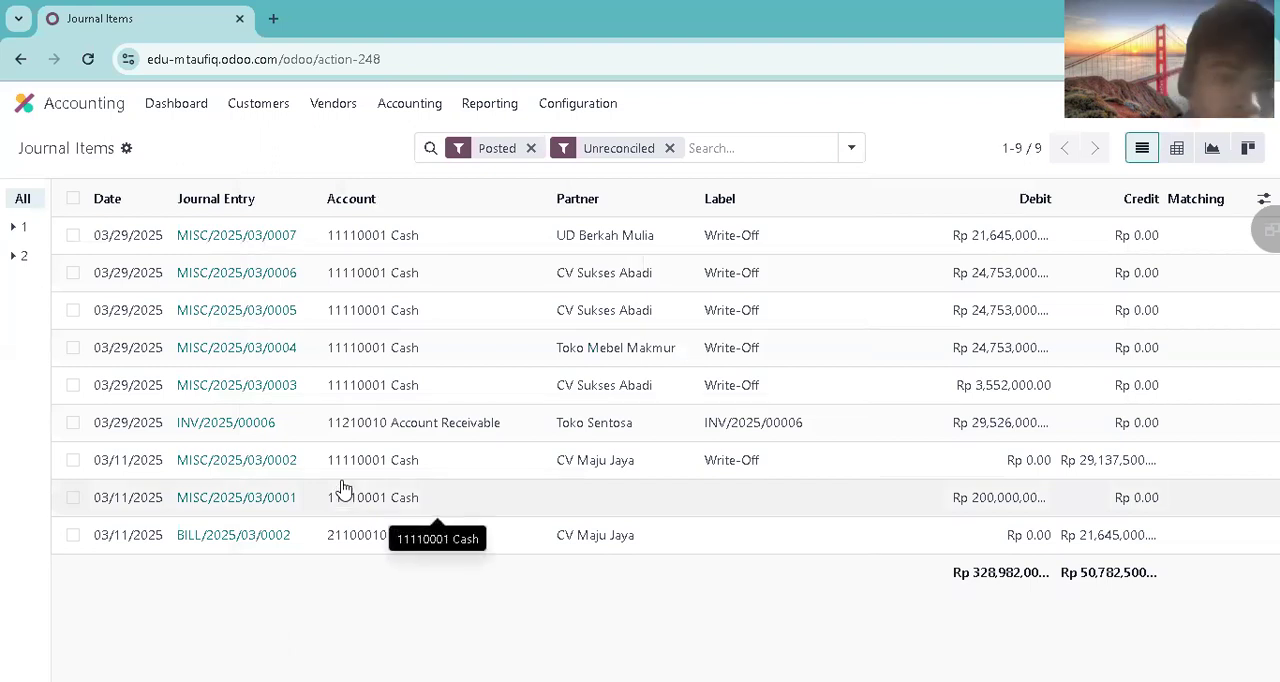
# Step: Reconcile Toko Sentosa's receivable item INV/2025/00006 with a write-off entry to the 11110001 Cash account
pyautogui.click(73, 423)
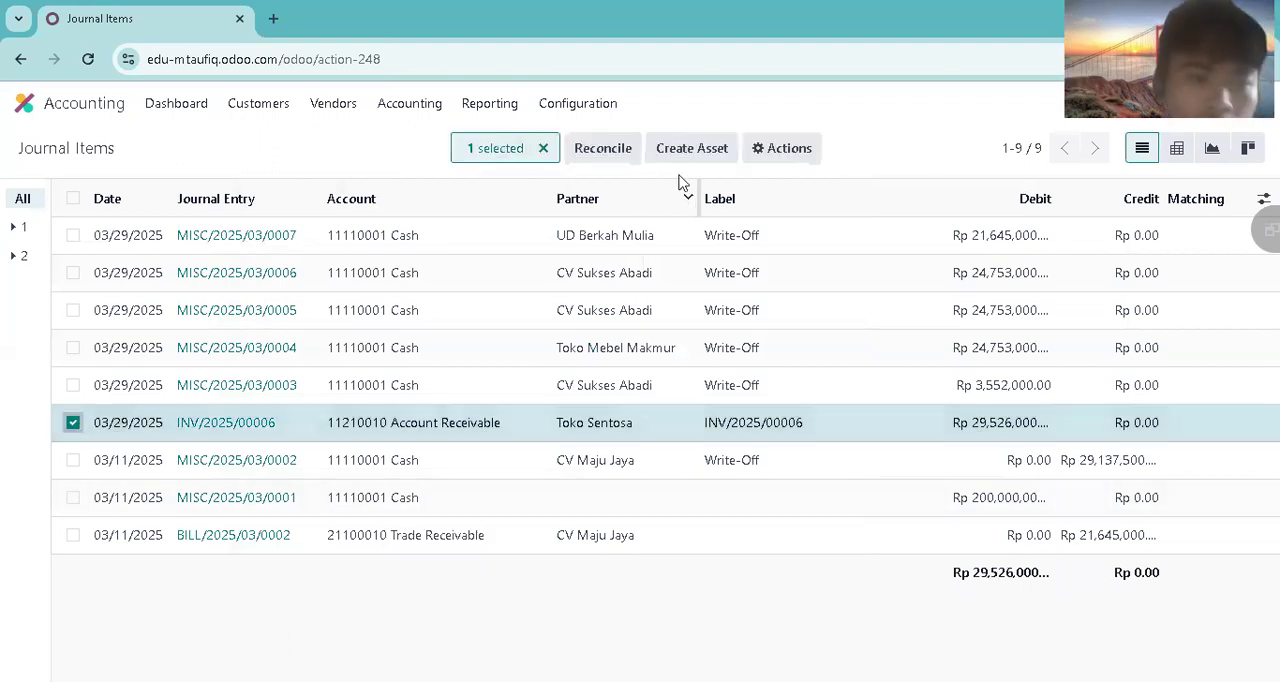
pyautogui.click(590, 148)
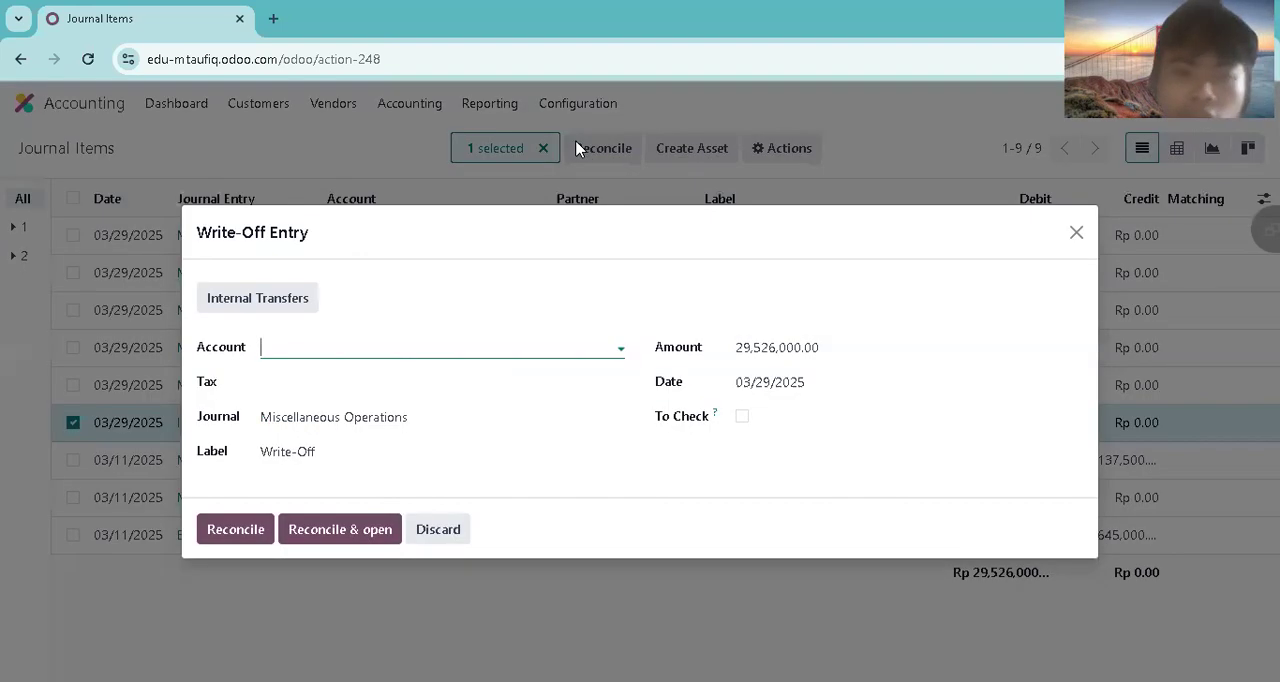
pyautogui.click(342, 350)
pyautogui.click(337, 456)
pyautogui.click(262, 527)
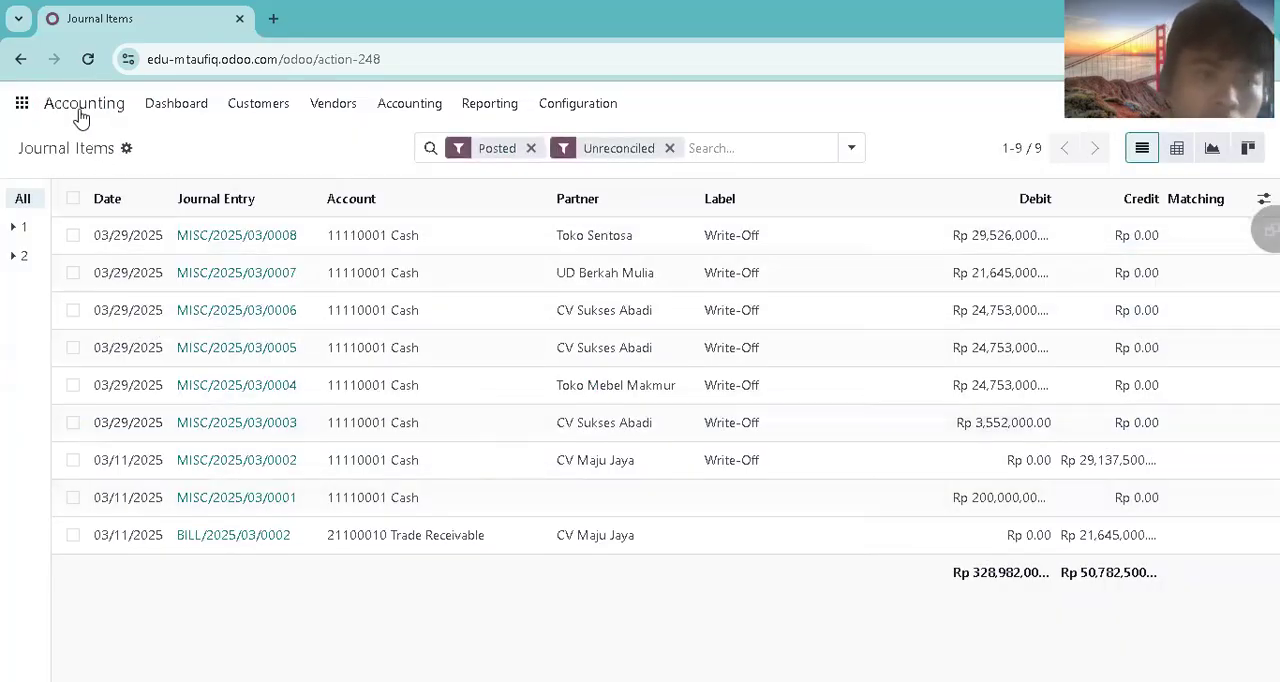
# Step: Return to Sales and open the Toko Sentosa order's invoice from the sales orders list to check its payment status
pyautogui.click(24, 103)
pyautogui.click(447, 335)
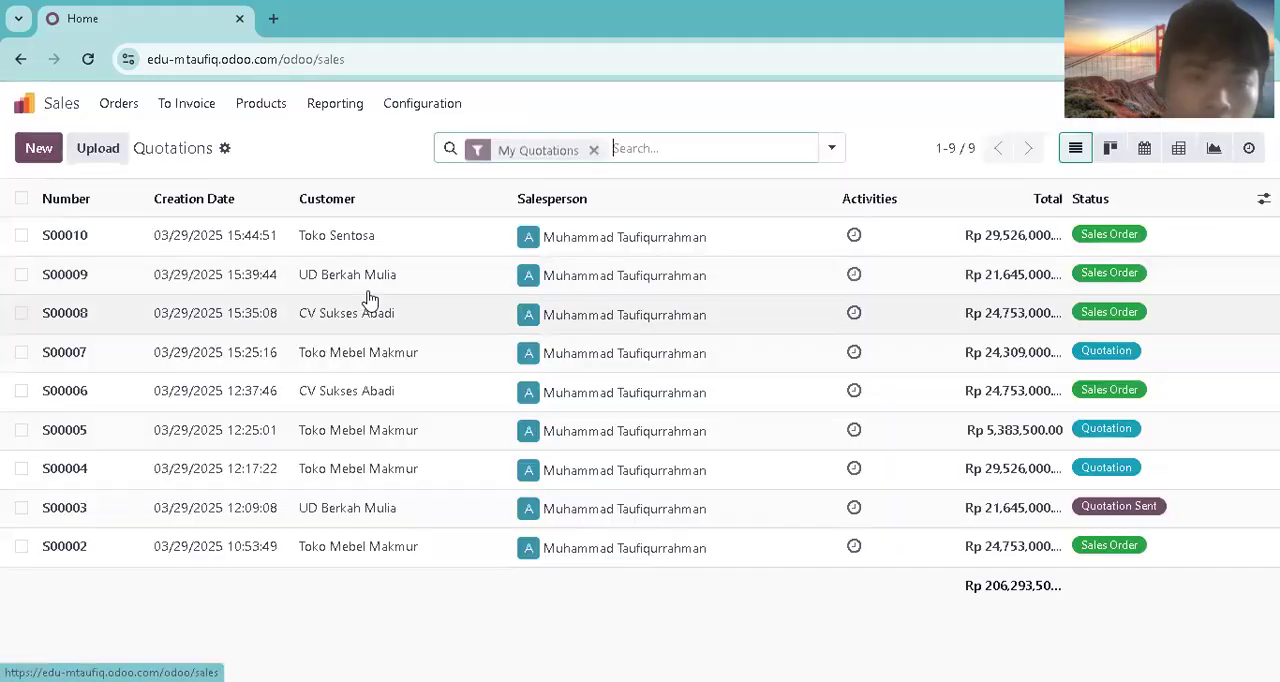
pyautogui.click(118, 103)
pyautogui.click(128, 166)
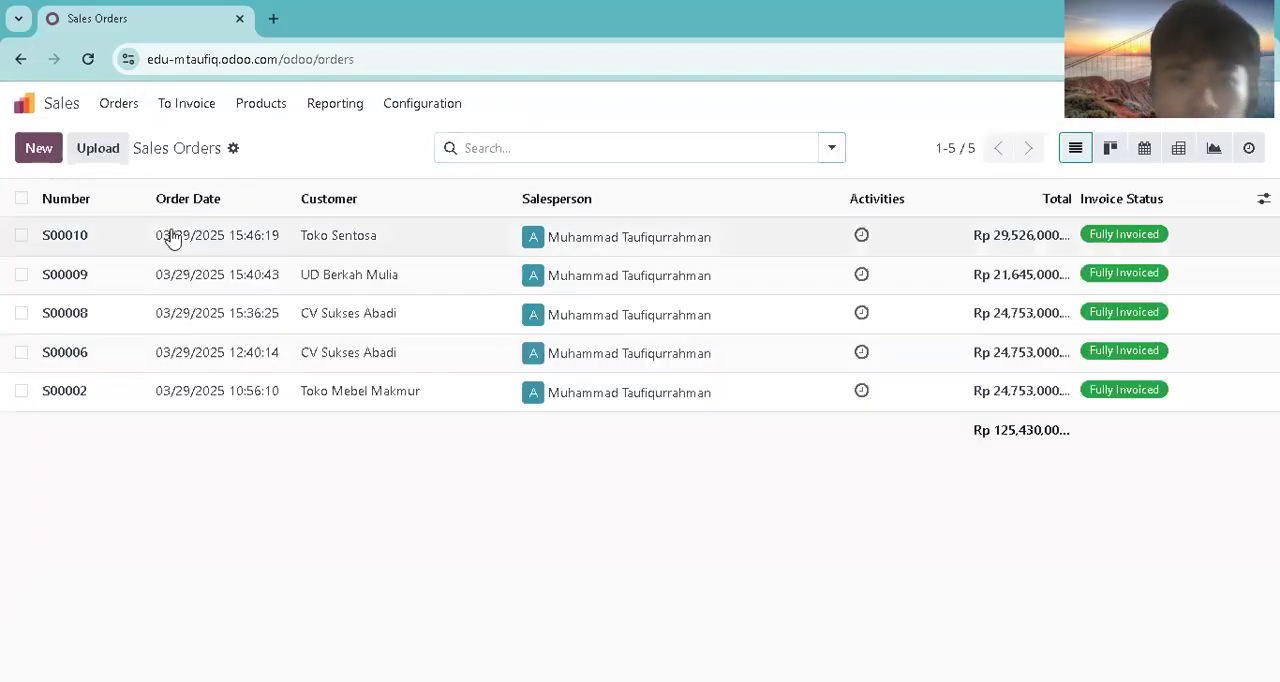
pyautogui.click(203, 245)
pyautogui.click(671, 145)
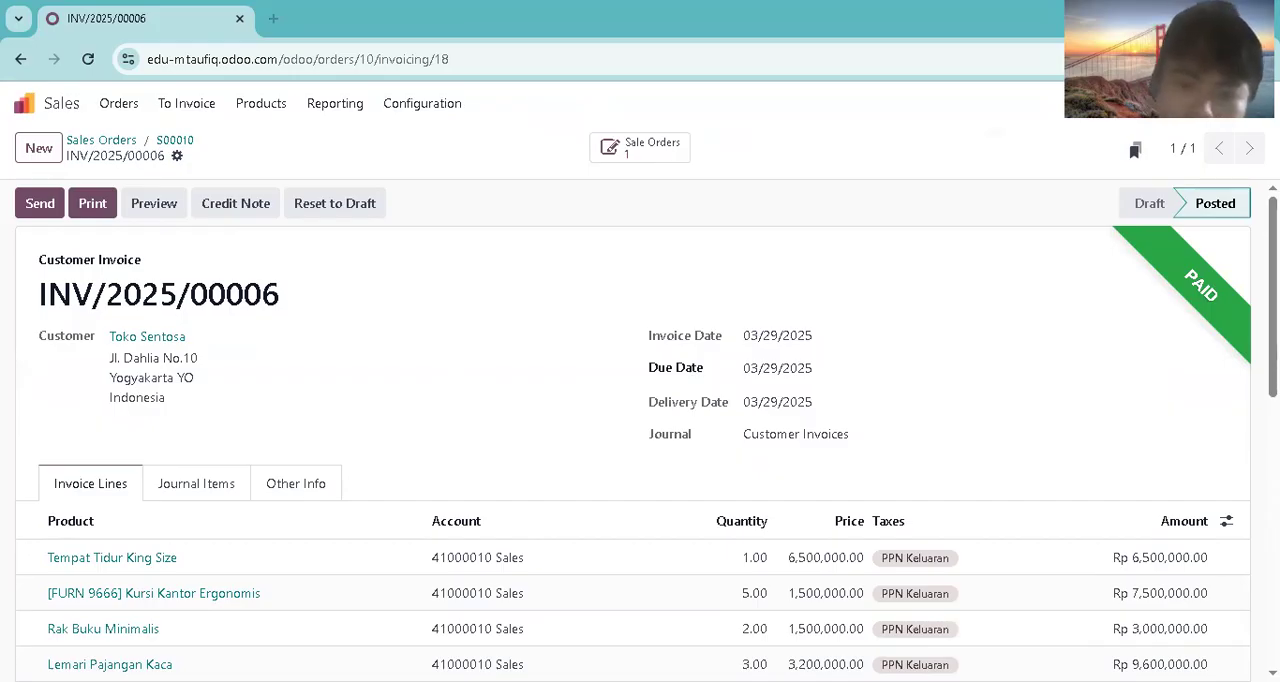
# Step: Start a new sales quotation for Toko Mebel Makmur with Immediate Payment as the payment terms
pyautogui.click(24, 103)
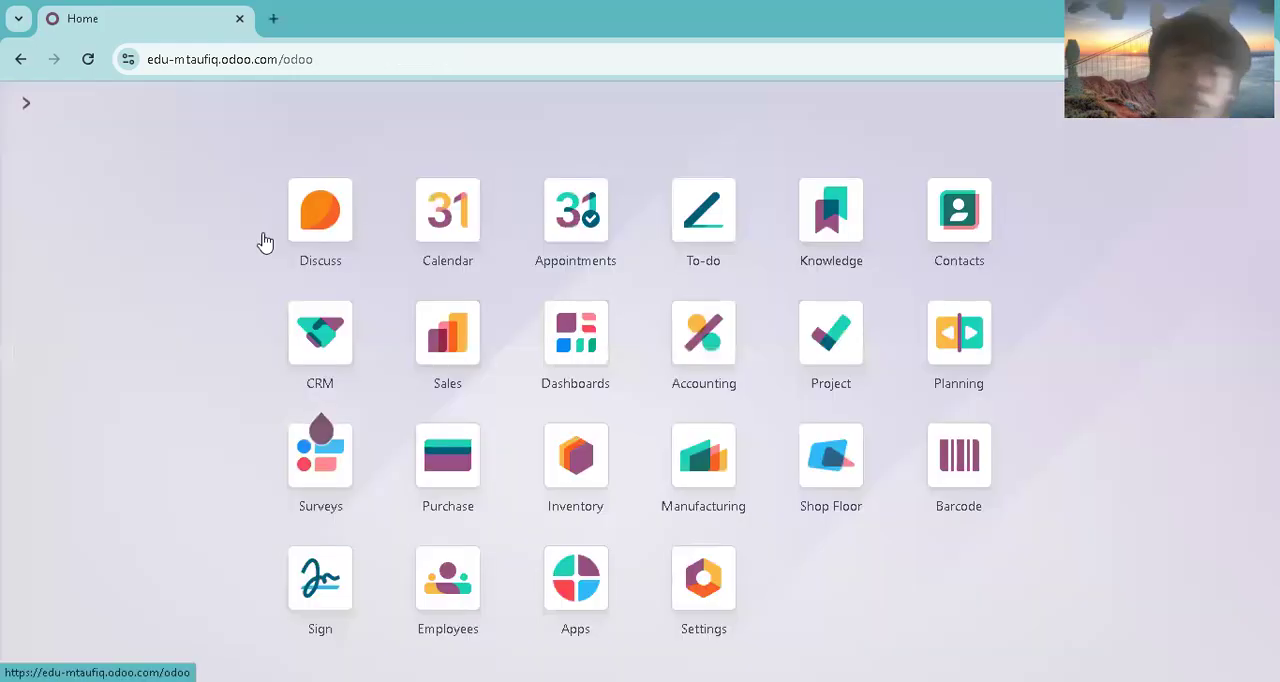
pyautogui.click(435, 361)
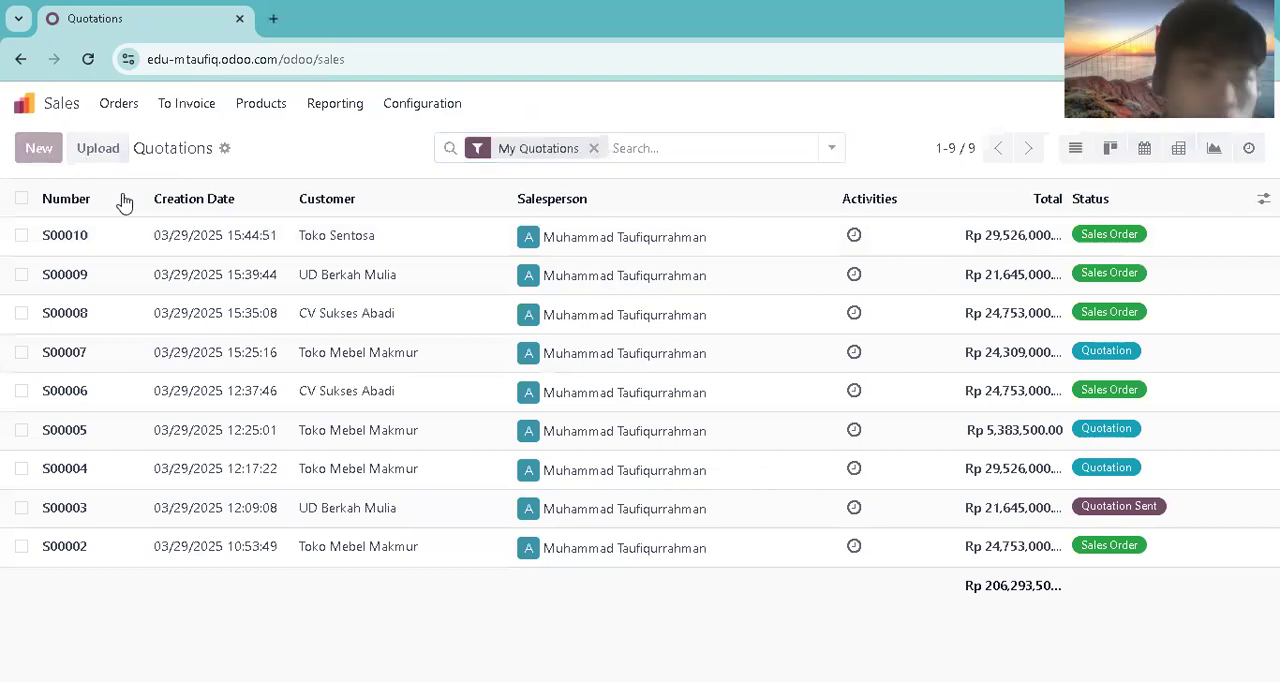
pyautogui.write('oko')
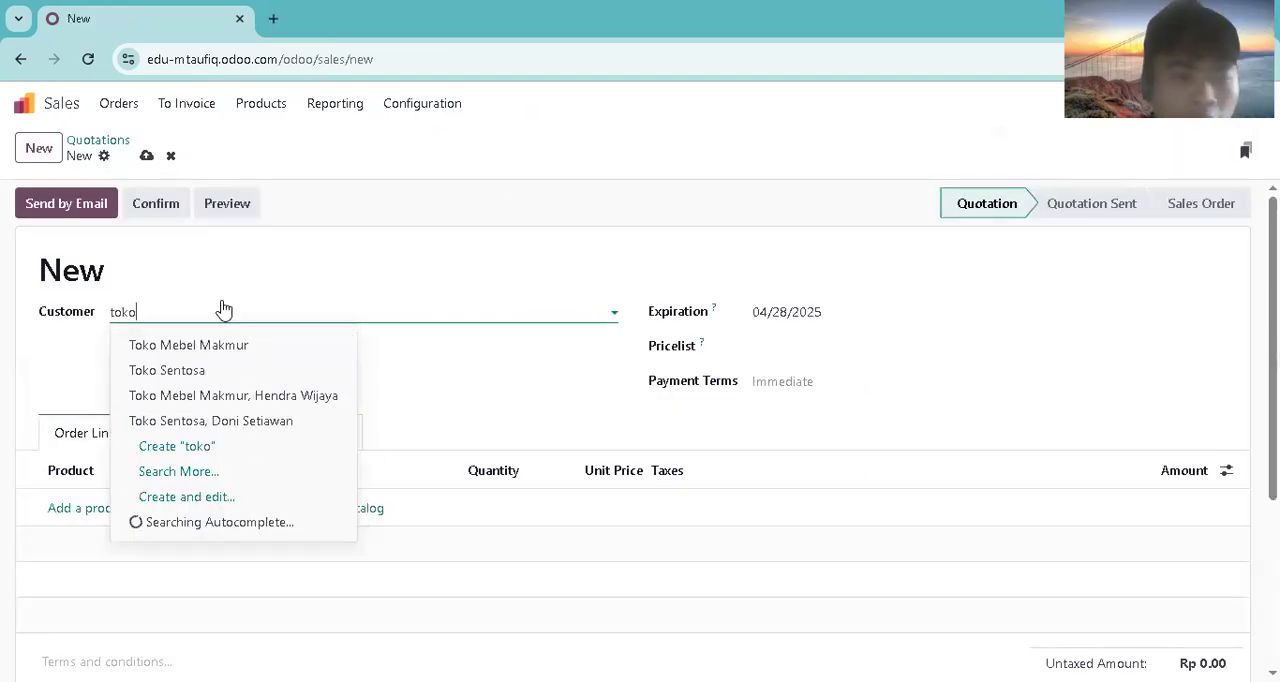
pyautogui.click(258, 345)
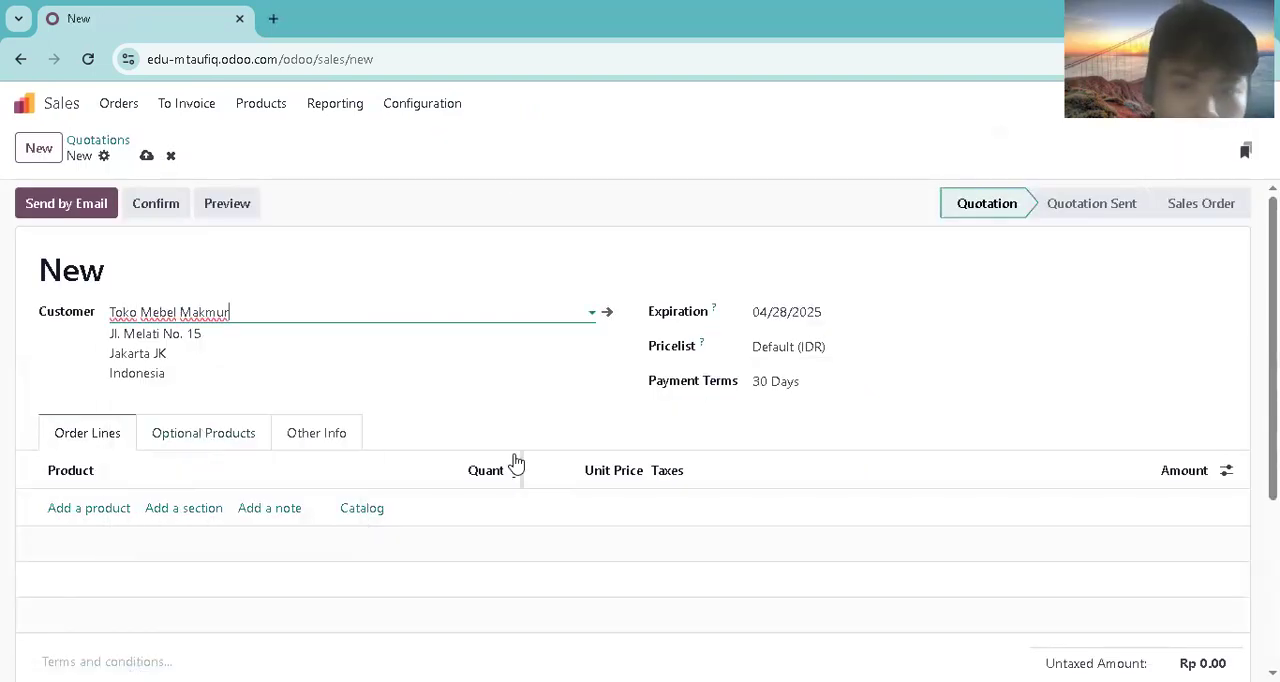
pyautogui.click(820, 381)
pyautogui.click(794, 423)
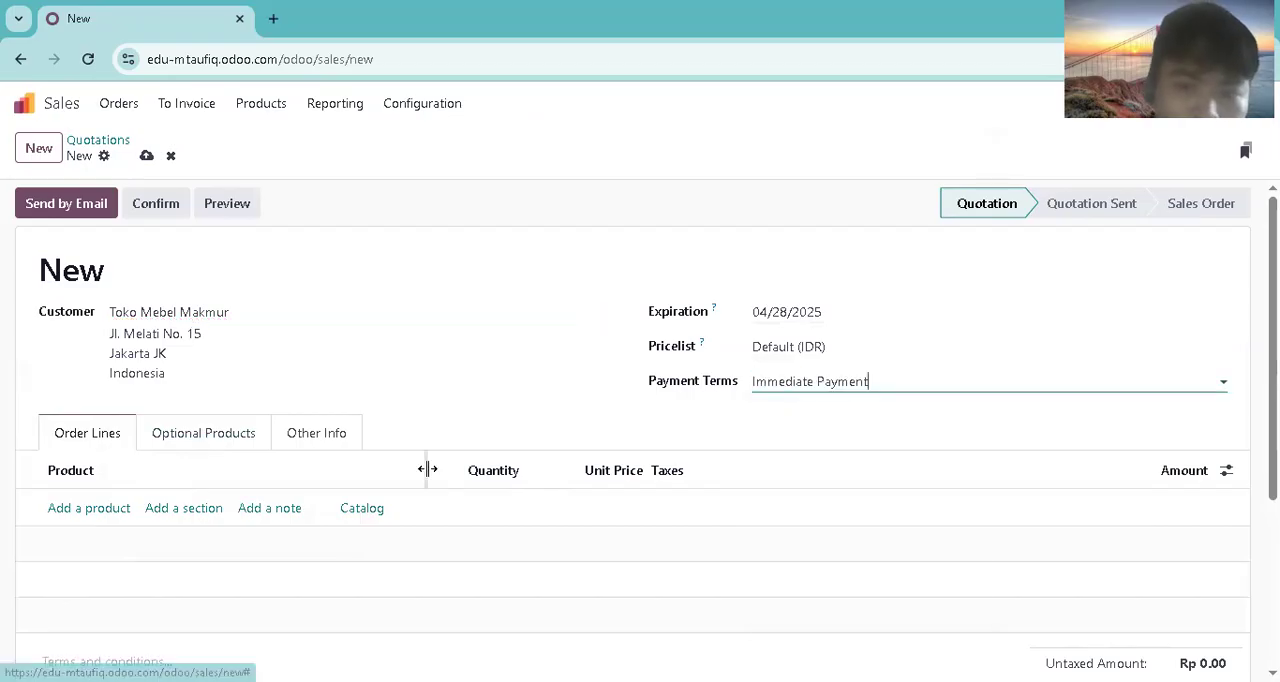
# Step: Add Set Bangku Sekolah, Set Wardrobe and Set Papan Tulis as order lines on the quotation, one unit each
pyautogui.click(118, 509)
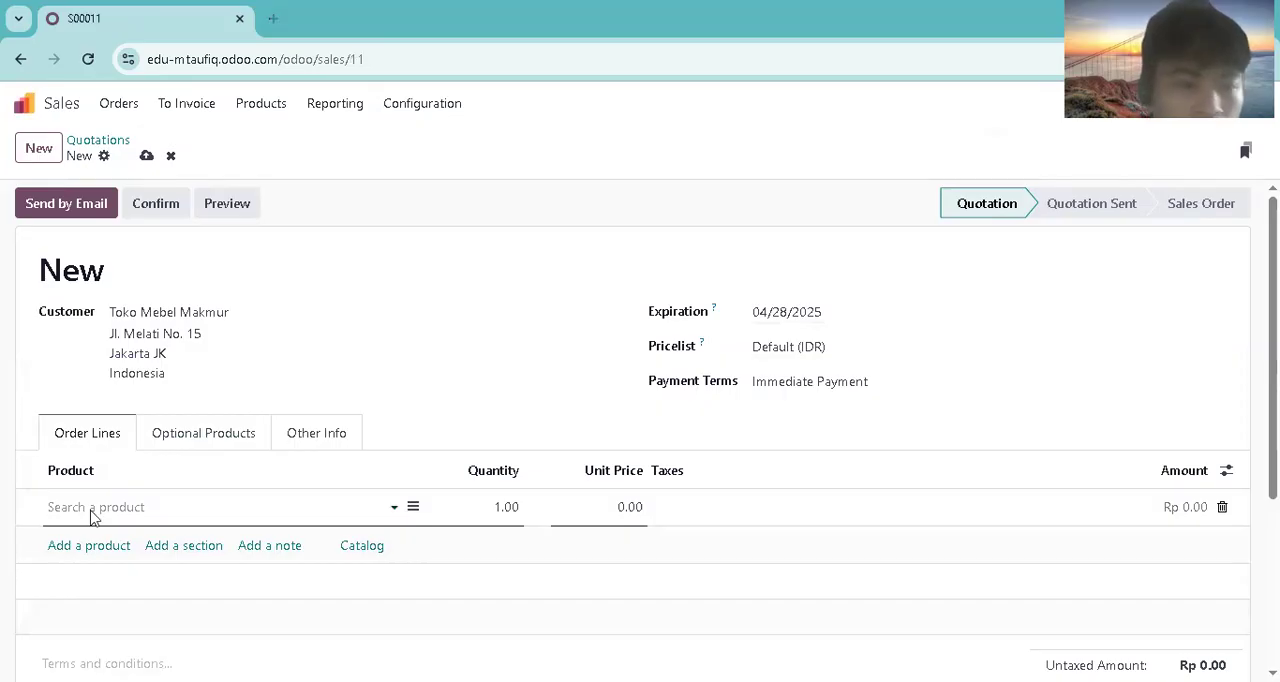
pyautogui.write('set')
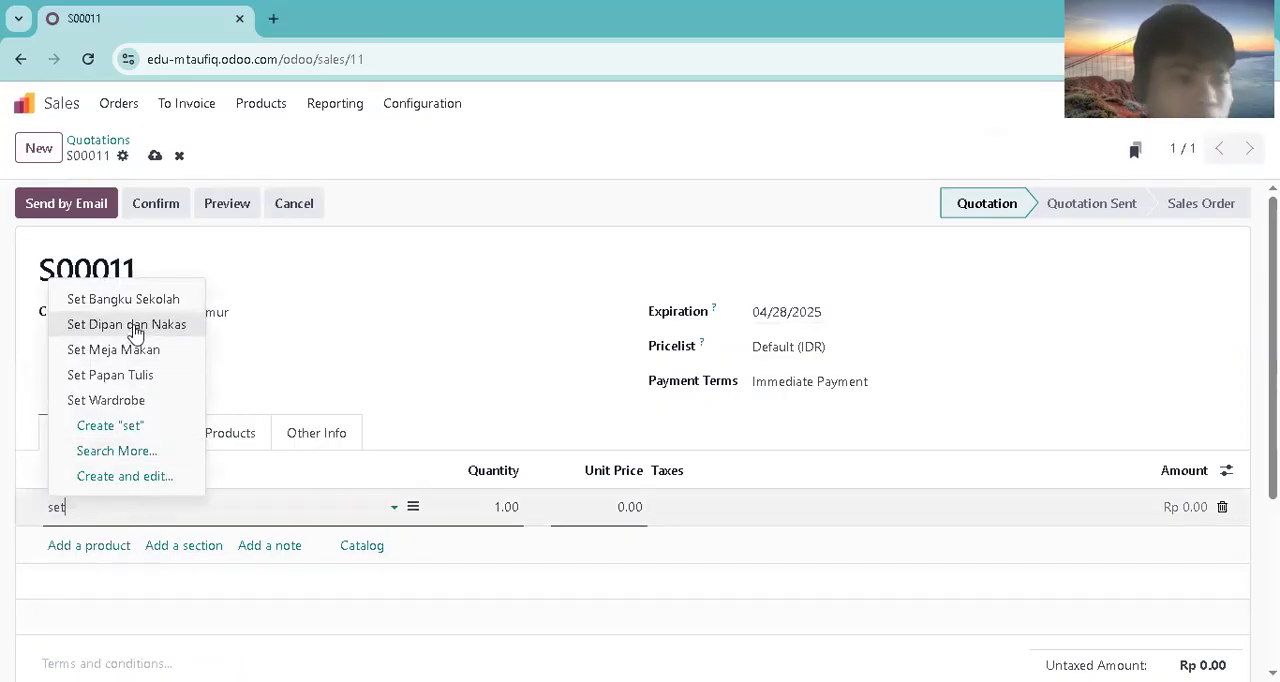
pyautogui.click(133, 299)
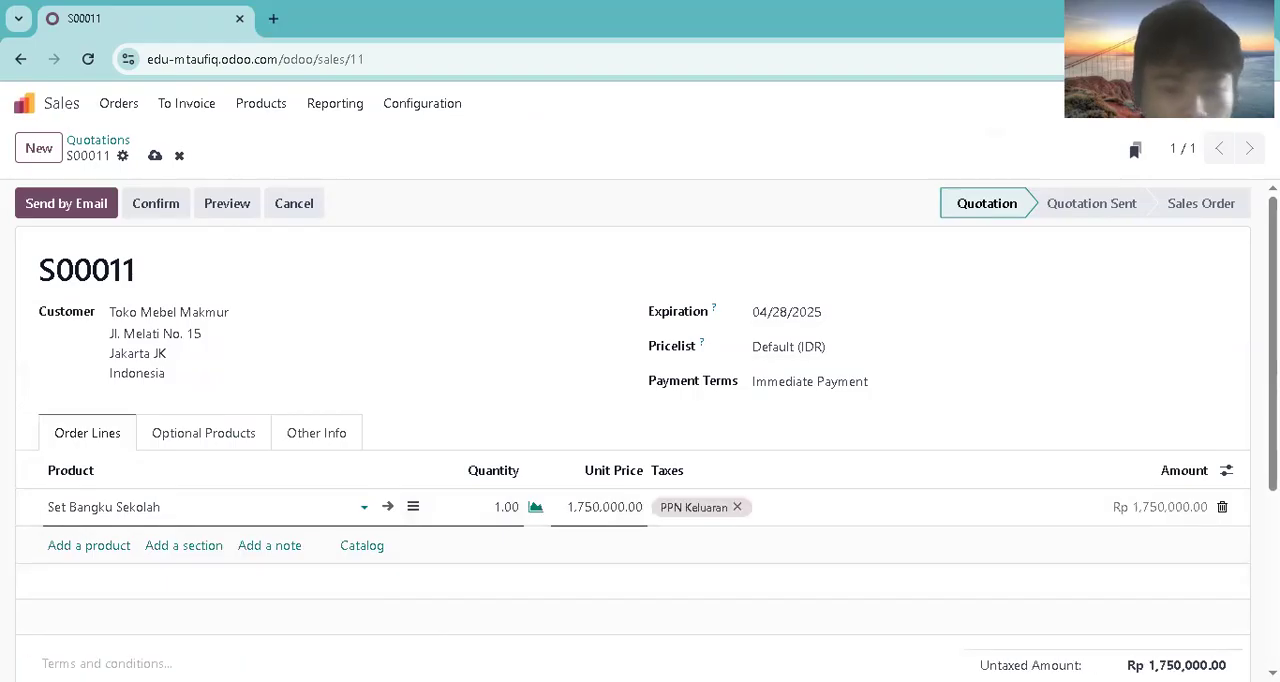
pyautogui.click(89, 545)
pyautogui.write('set')
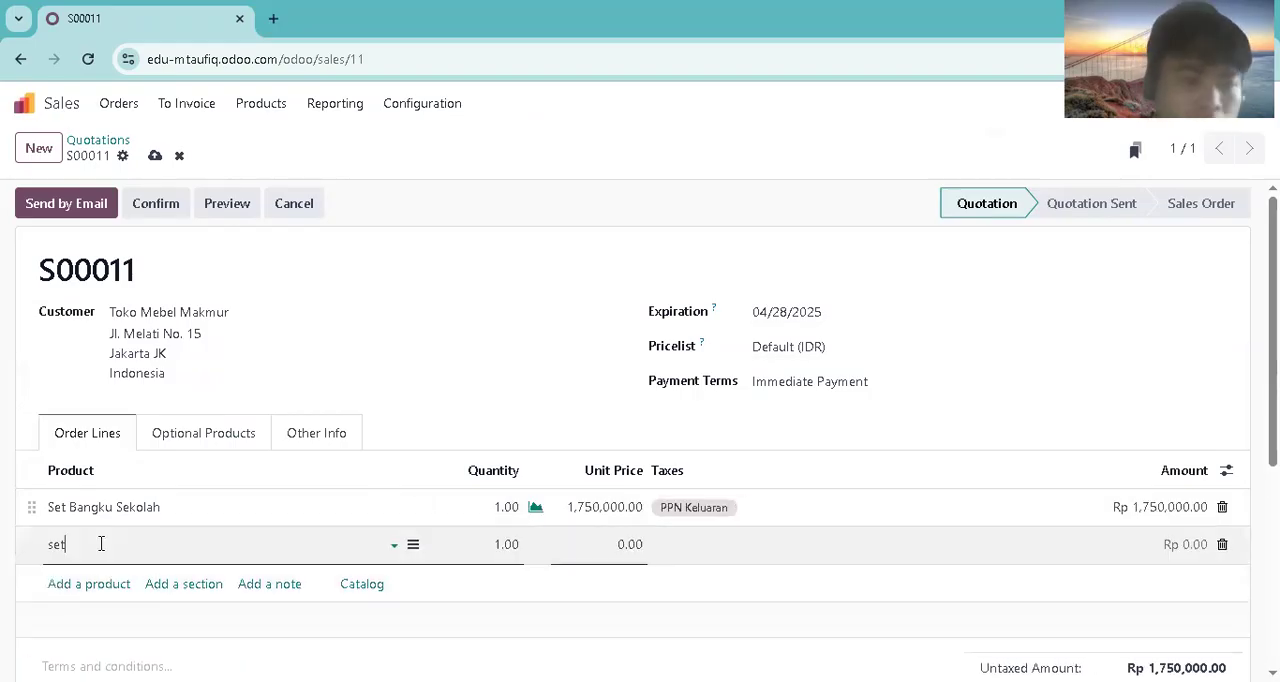
pyautogui.click(113, 440)
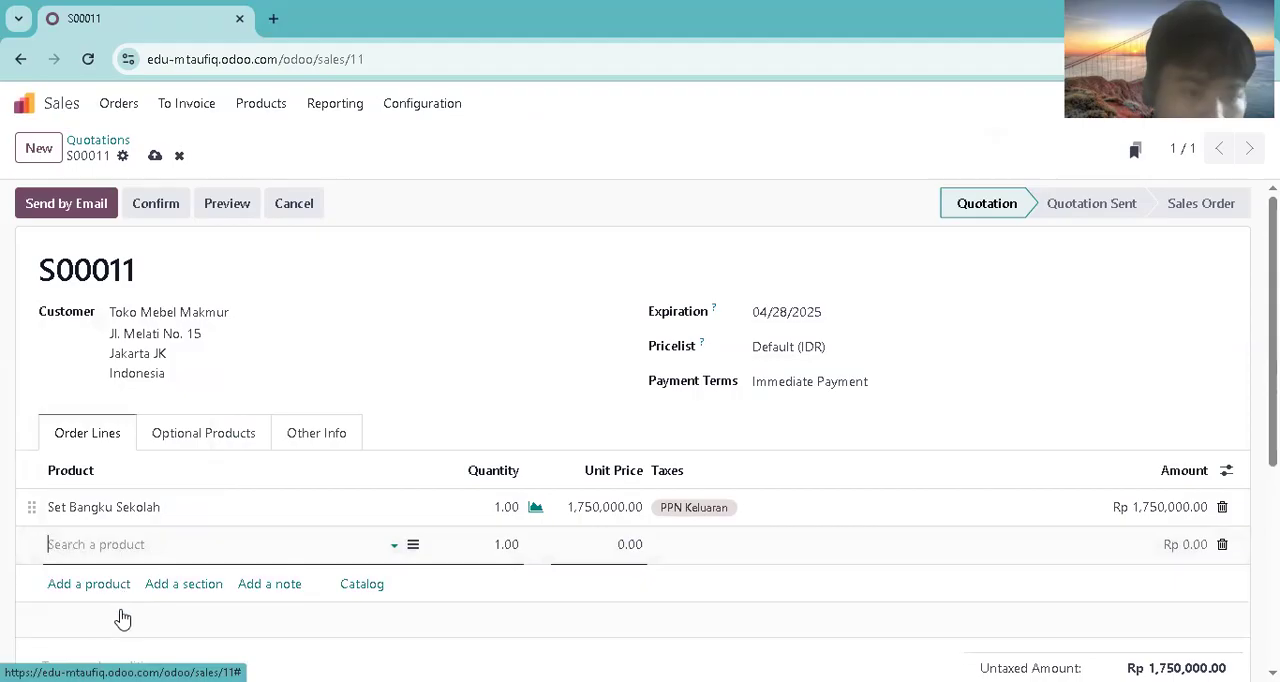
pyautogui.click(106, 583)
pyautogui.write('set')
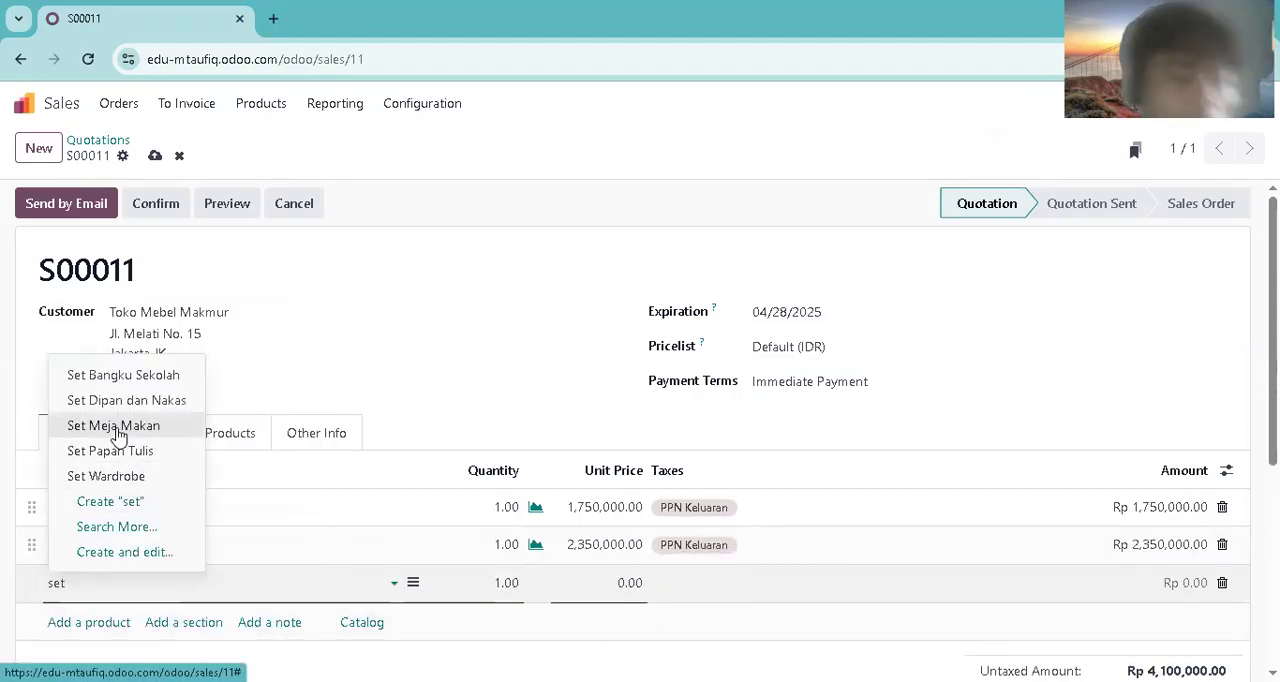
pyautogui.click(108, 450)
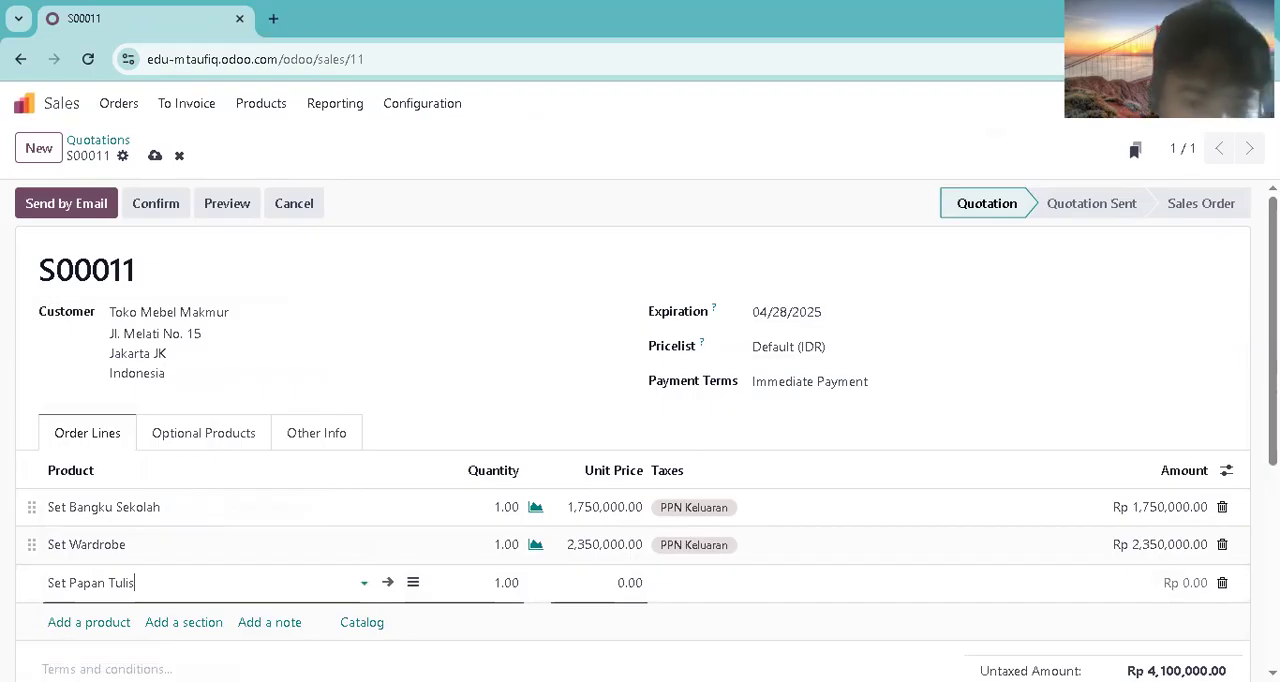
pyautogui.click(186, 280)
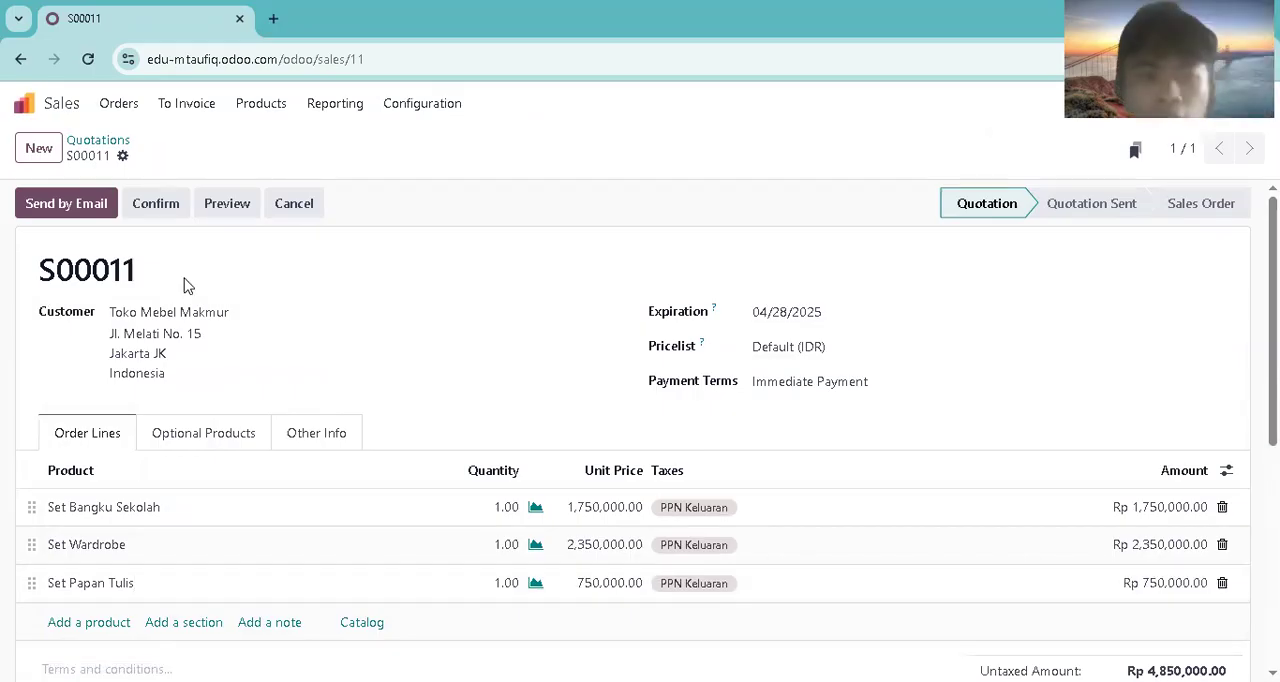
# Step: Email the quotation with its PDF to Toko Mebel Makmur and confirm it as a sales order
pyautogui.click(92, 200)
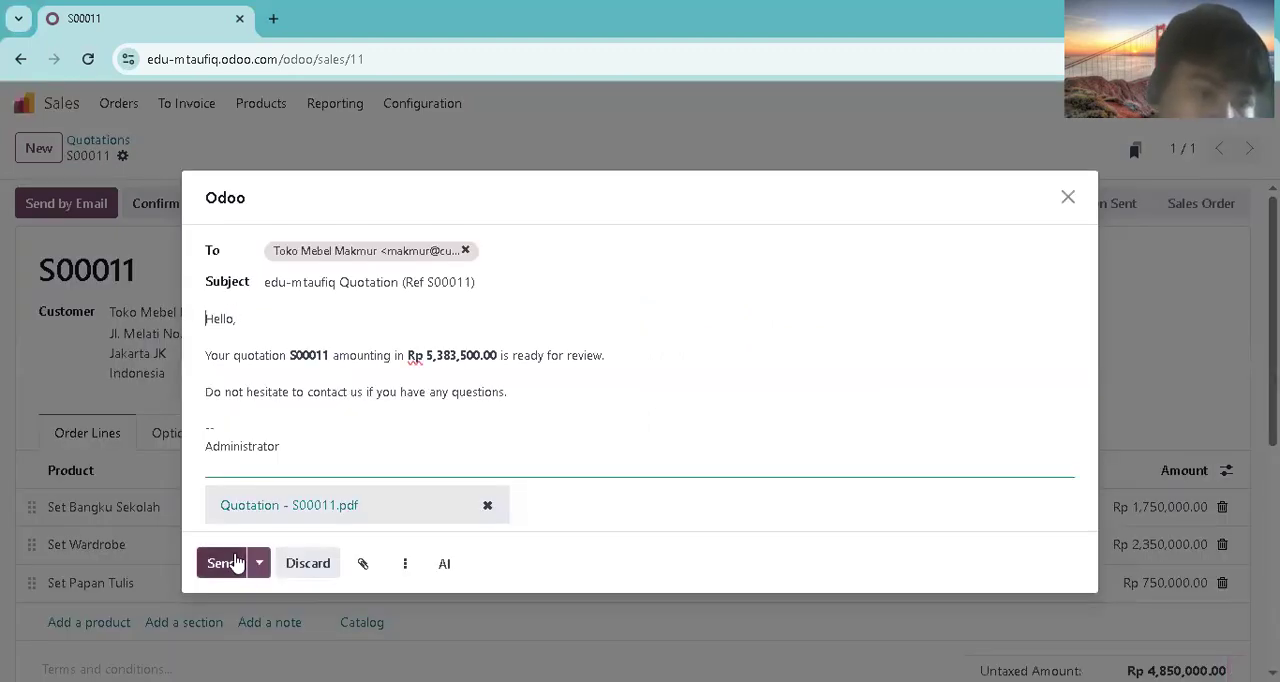
pyautogui.click(235, 563)
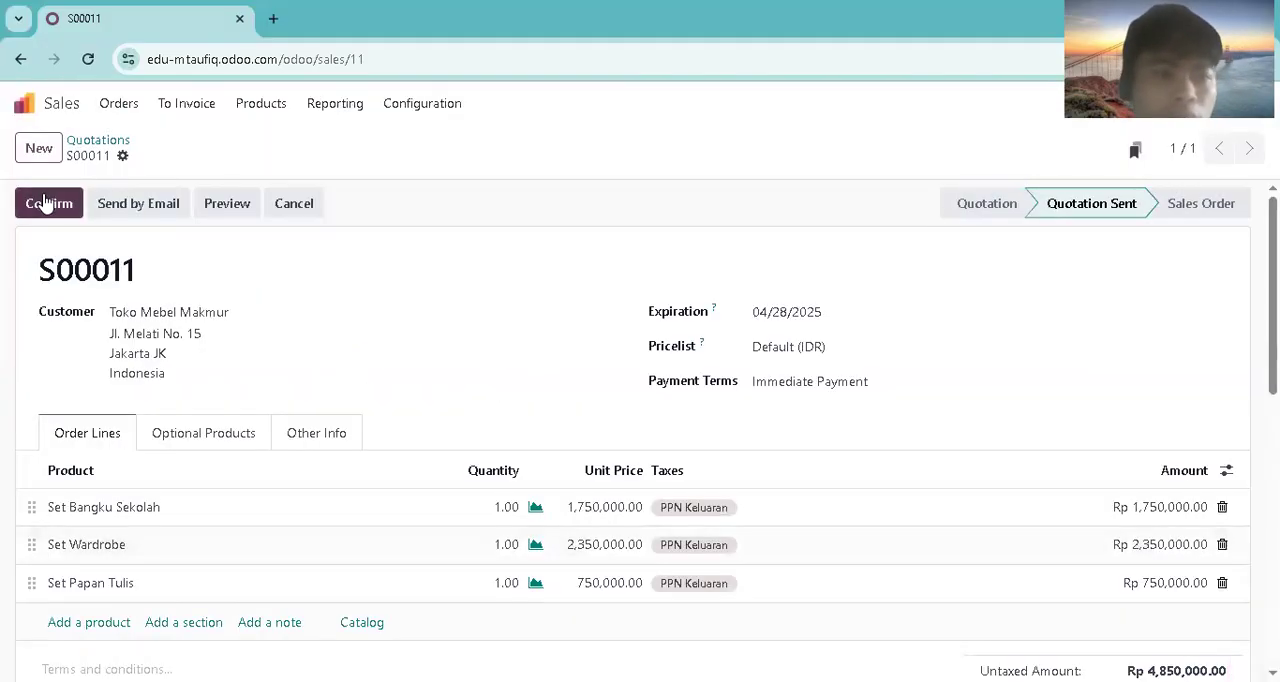
pyautogui.click(44, 203)
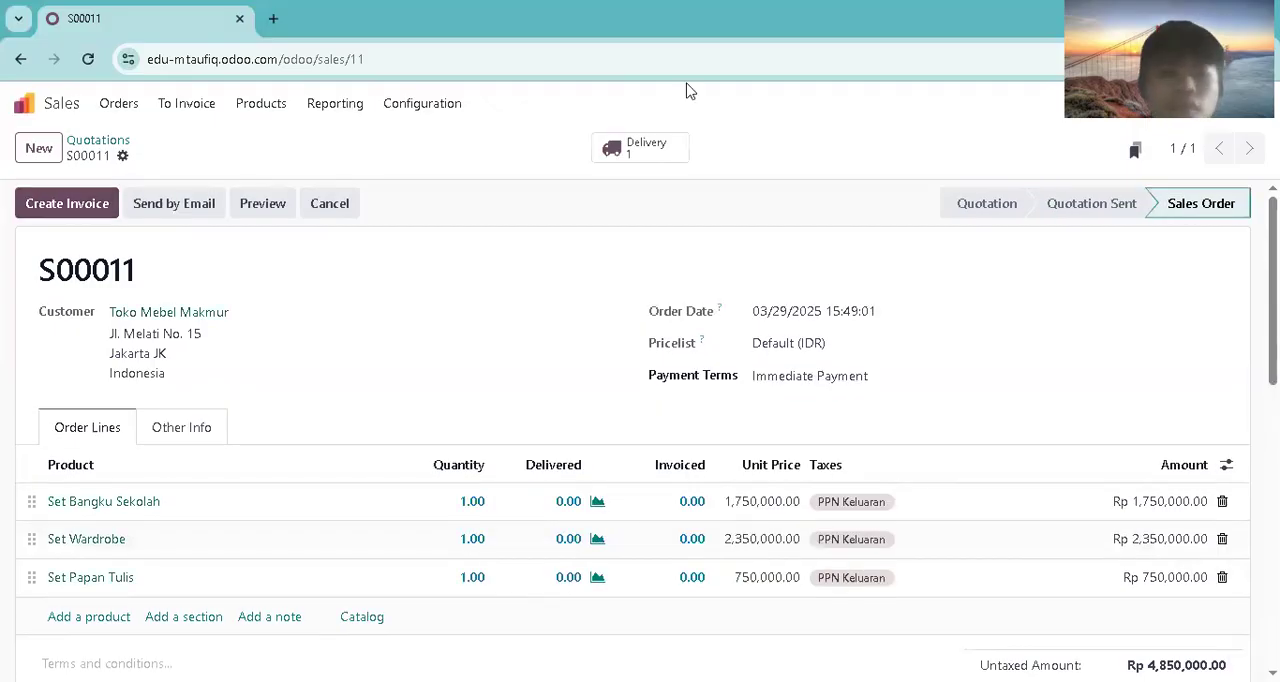
# Step: Open the delivery of the Toko Mebel Makmur sales order
pyautogui.click(640, 147)
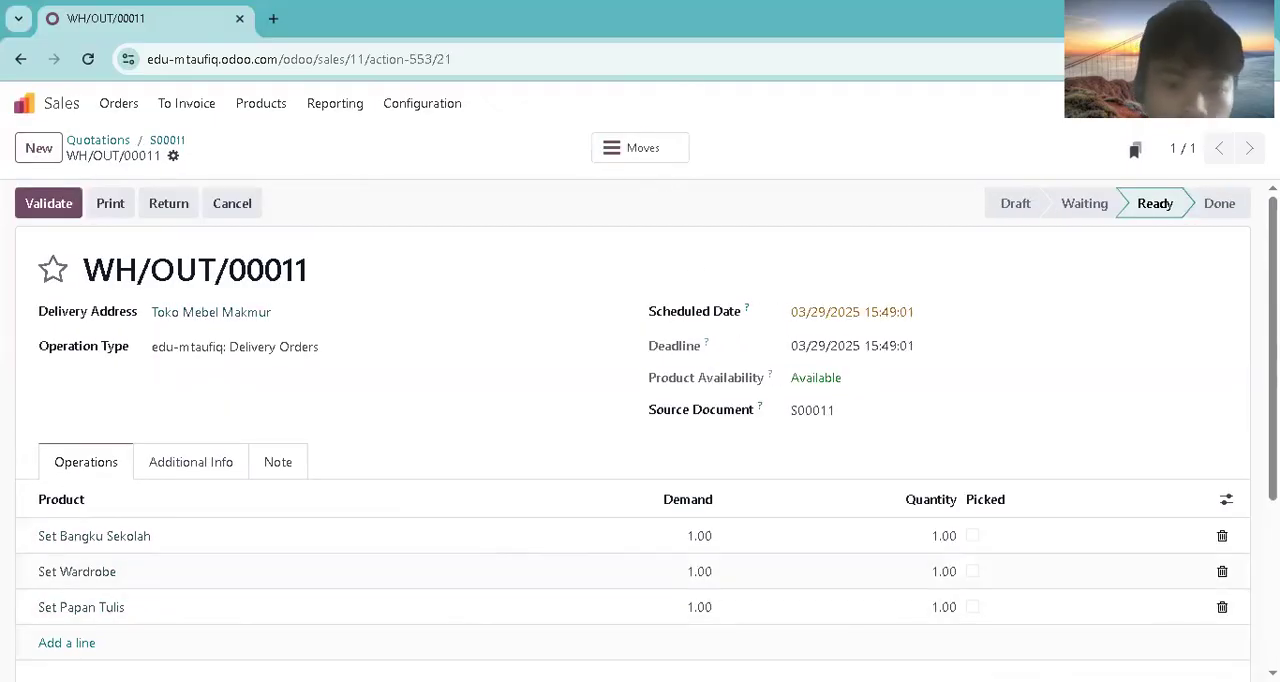
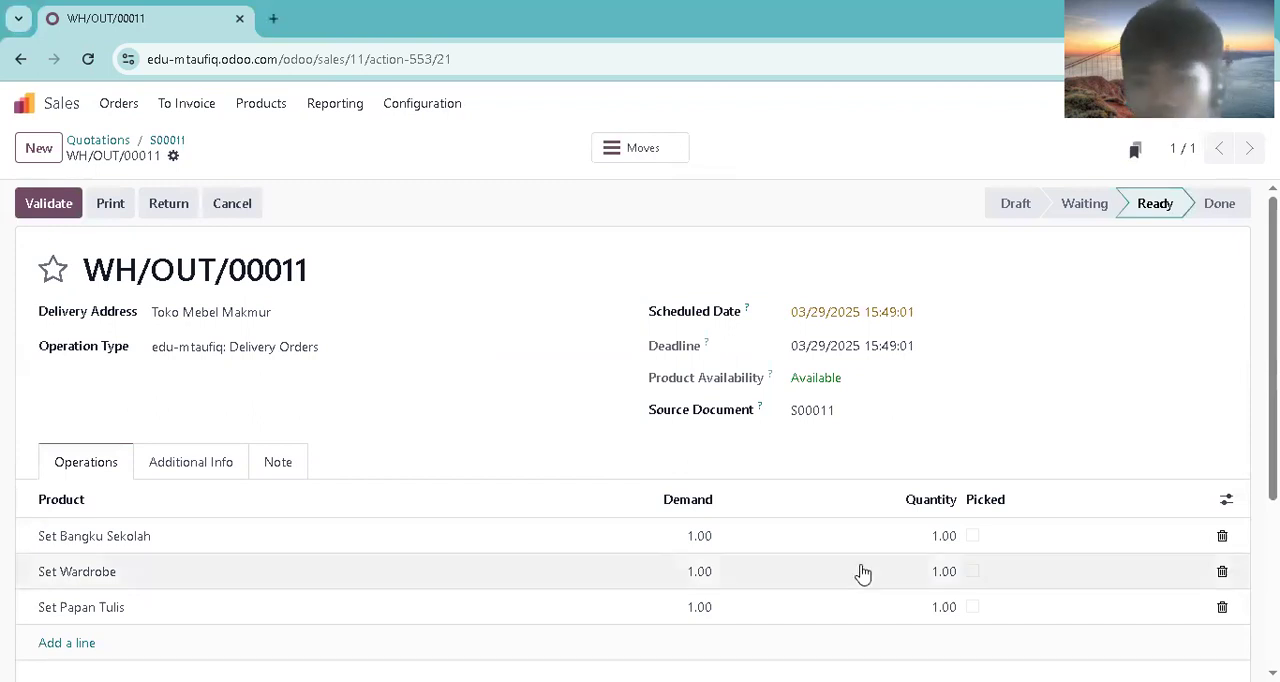
# Step: Validate the delivery with only Set Bangku Sekolah picked and scheduled for 03/30/2025, creating a backorder for the remaining products
pyautogui.click(973, 537)
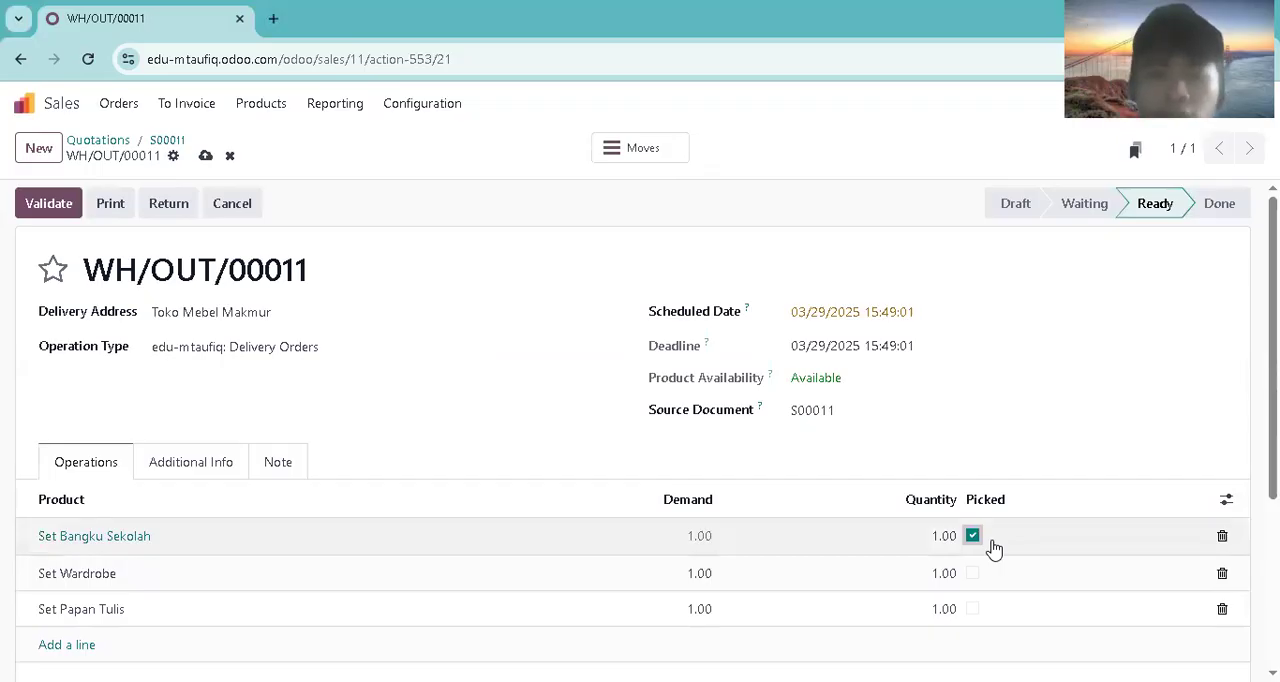
pyautogui.click(866, 313)
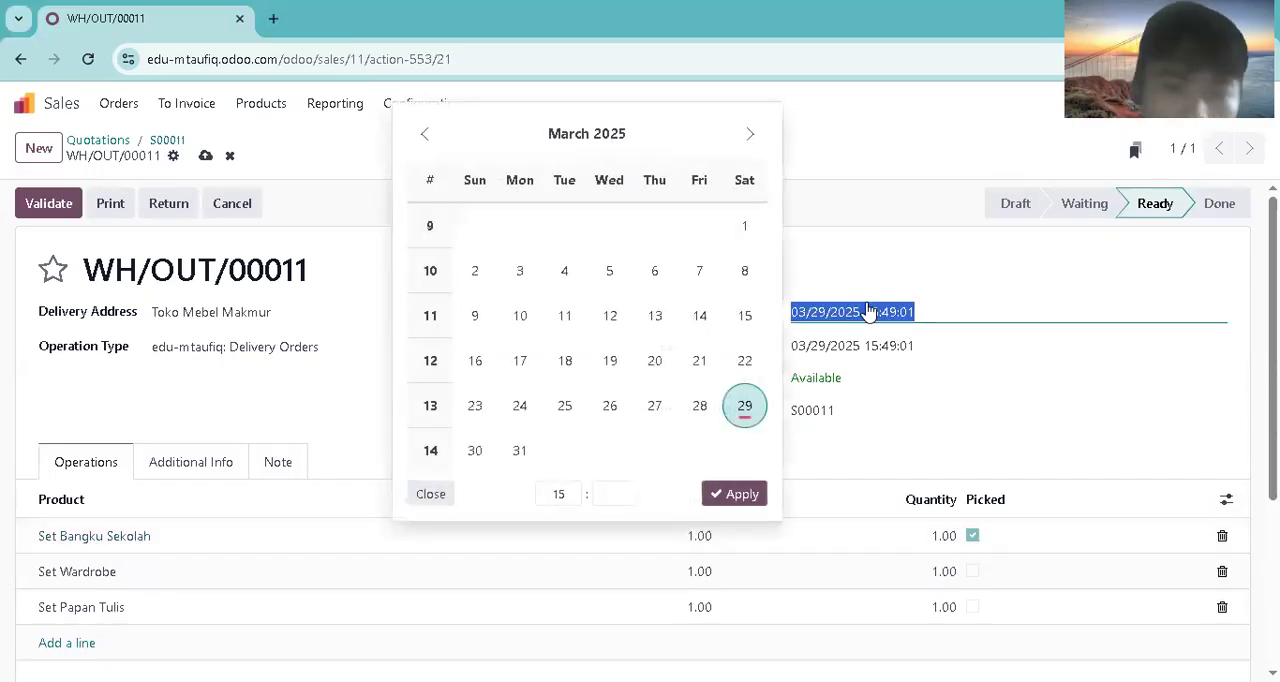
pyautogui.click(475, 450)
pyautogui.click(734, 494)
pyautogui.click(58, 204)
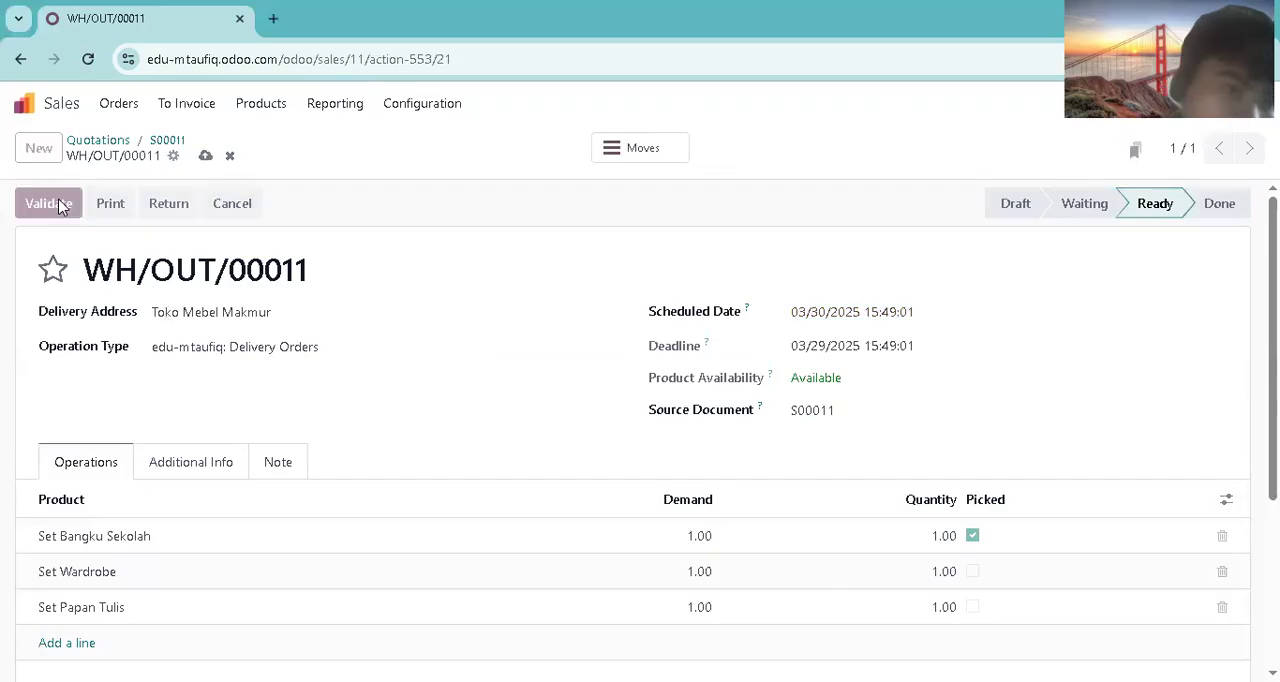
pyautogui.click(266, 456)
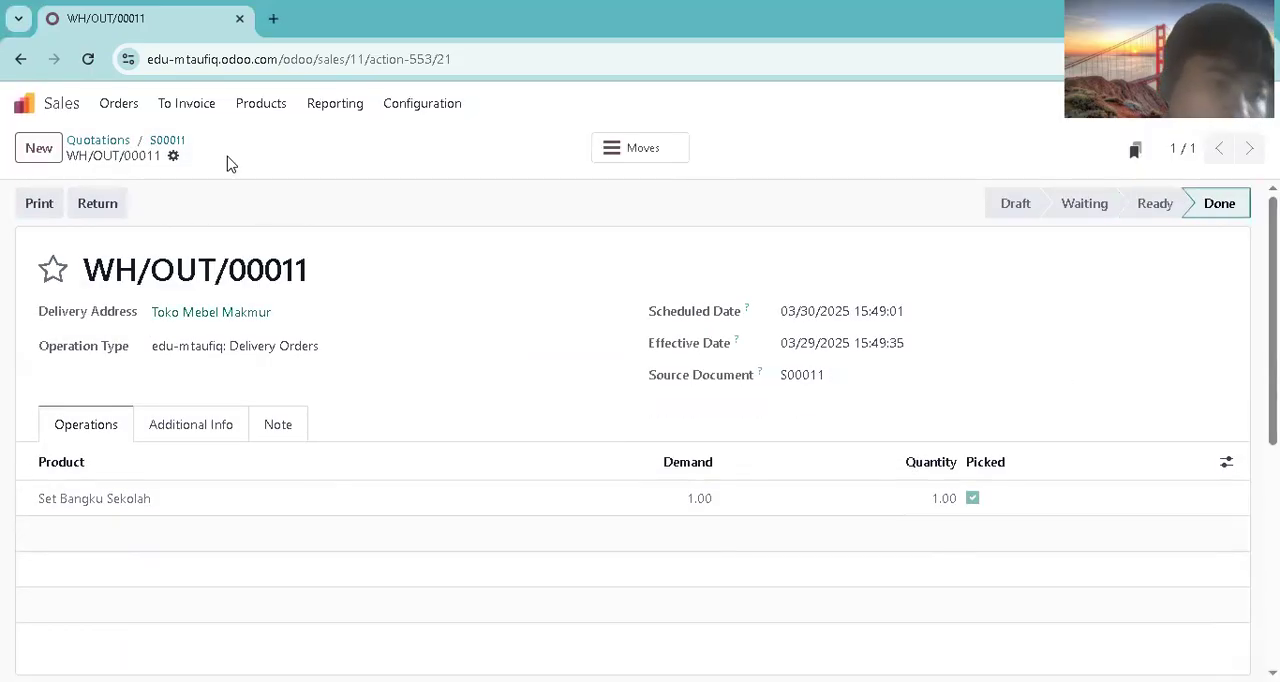
# Step: Open the ready backorder delivery from the newest Toko Mebel Makmur sales order
pyautogui.click(131, 112)
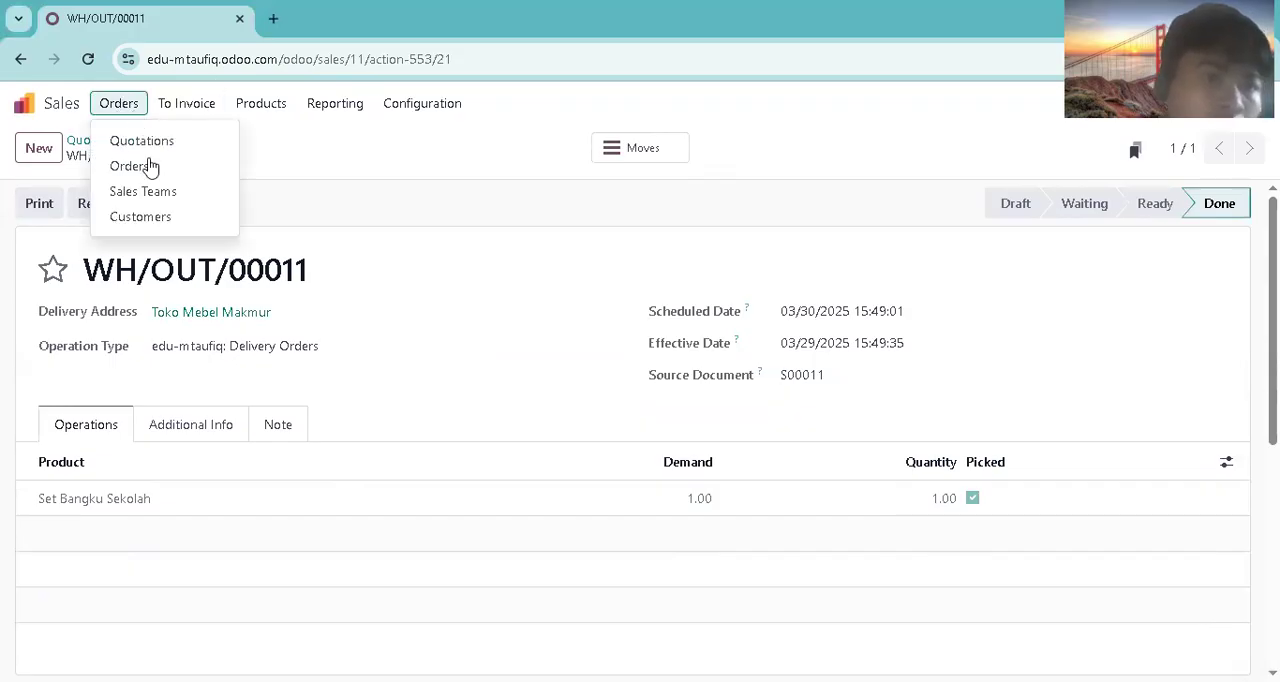
pyautogui.click(150, 166)
pyautogui.click(211, 246)
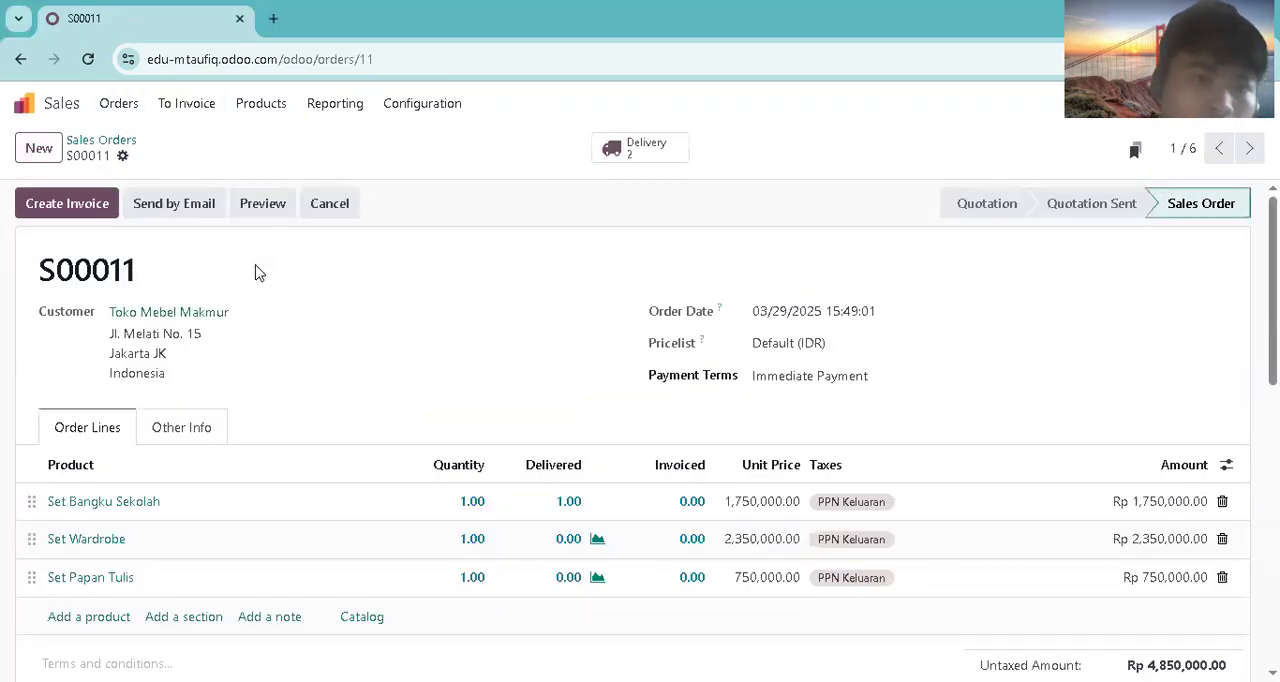
pyautogui.click(646, 147)
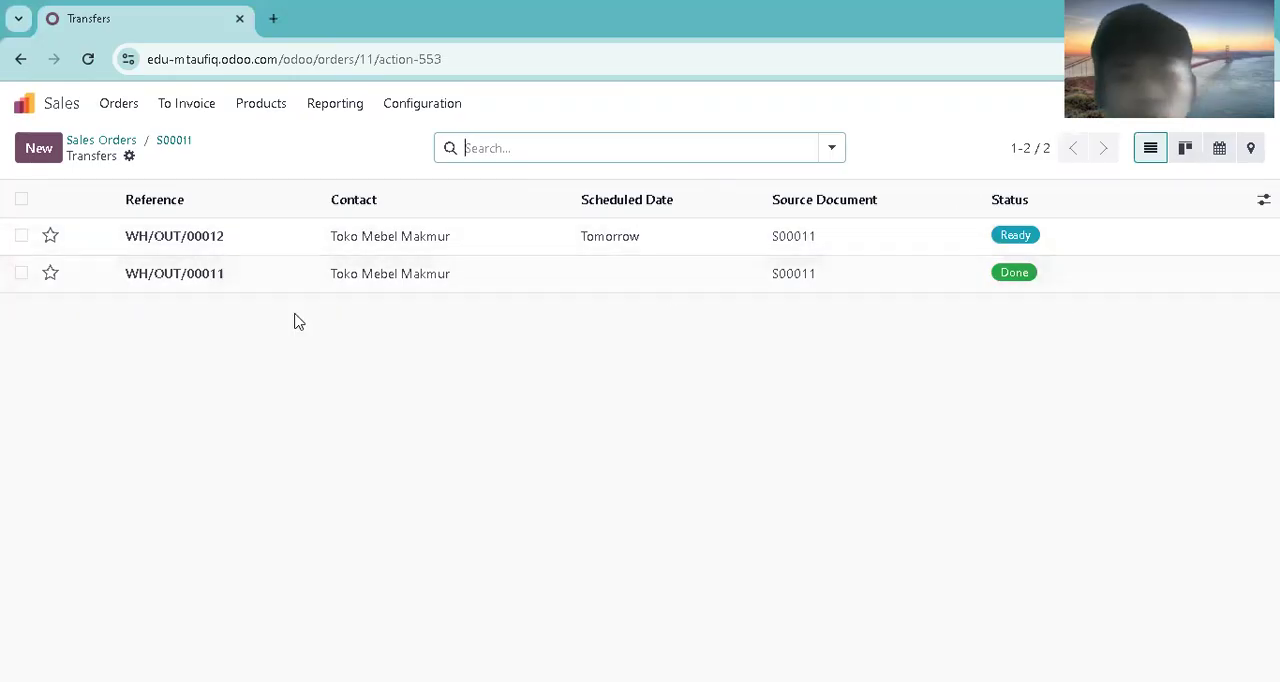
pyautogui.click(222, 244)
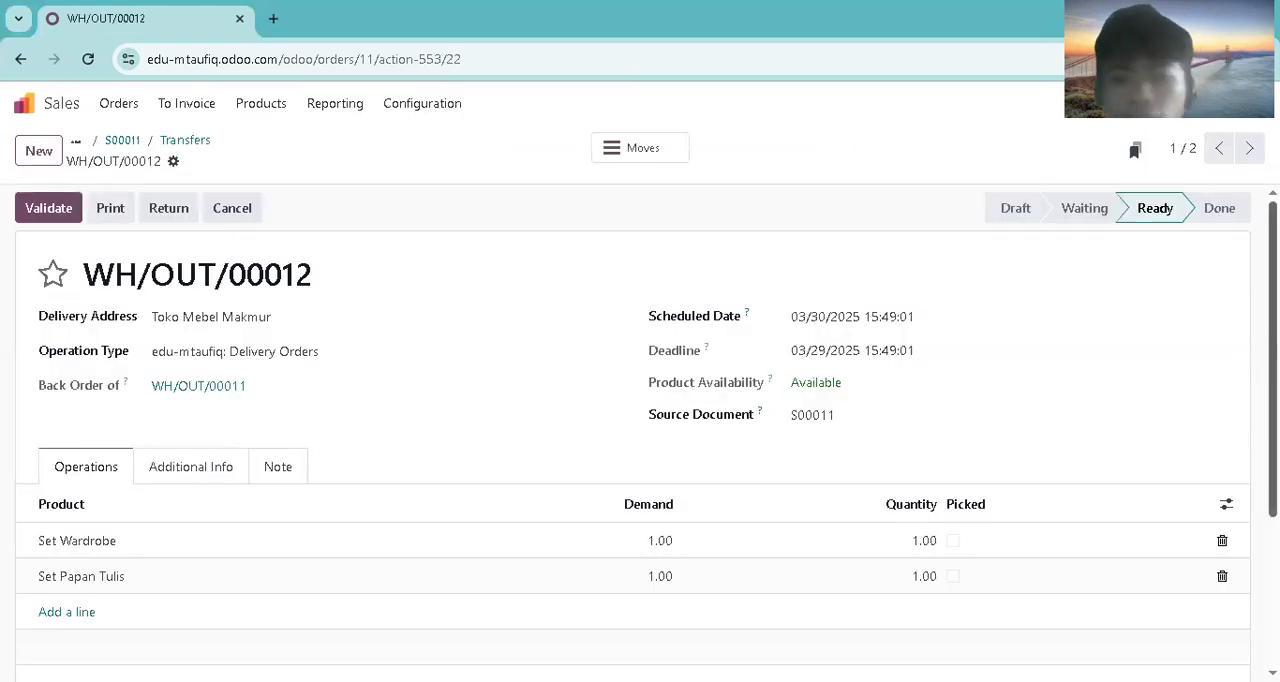
# Step: Mark Set Wardrobe and Set Papan Tulis as picked, schedule the backorder delivery for 03/31/2025 and validate it
pyautogui.scroll(-1, 1205, 495)
pyautogui.click(955, 458)
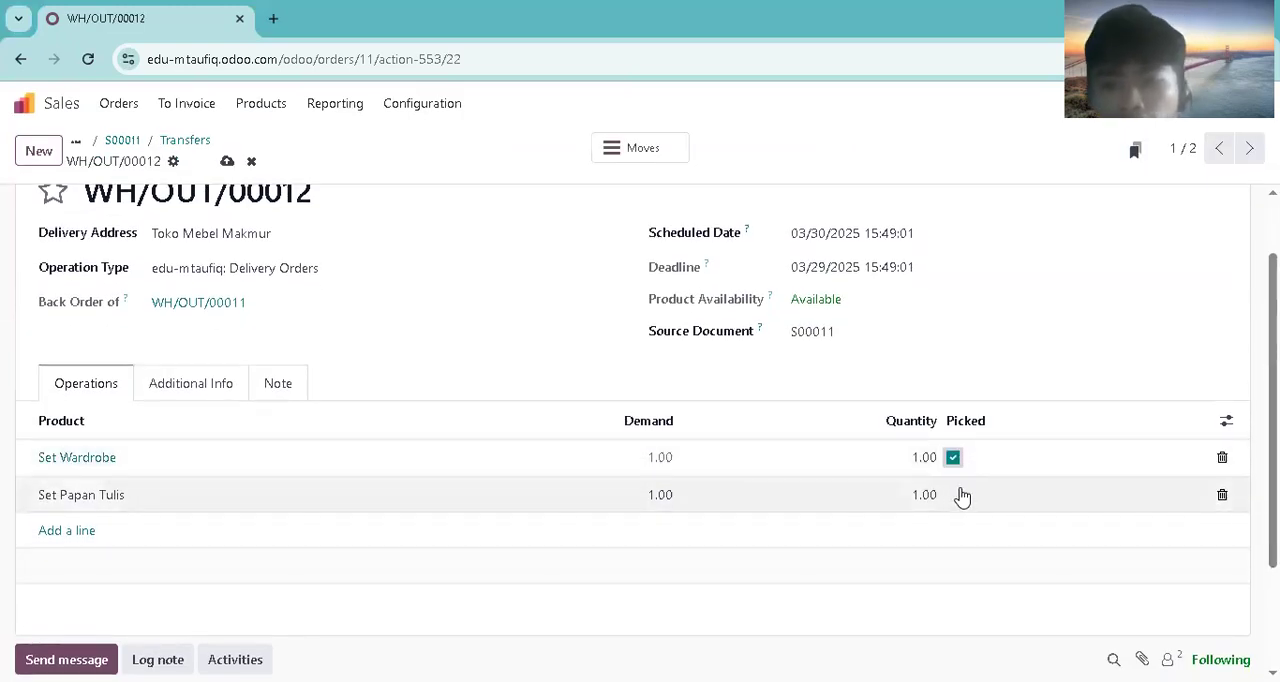
pyautogui.click(955, 493)
pyautogui.scroll(1, 960, 494)
pyautogui.click(930, 320)
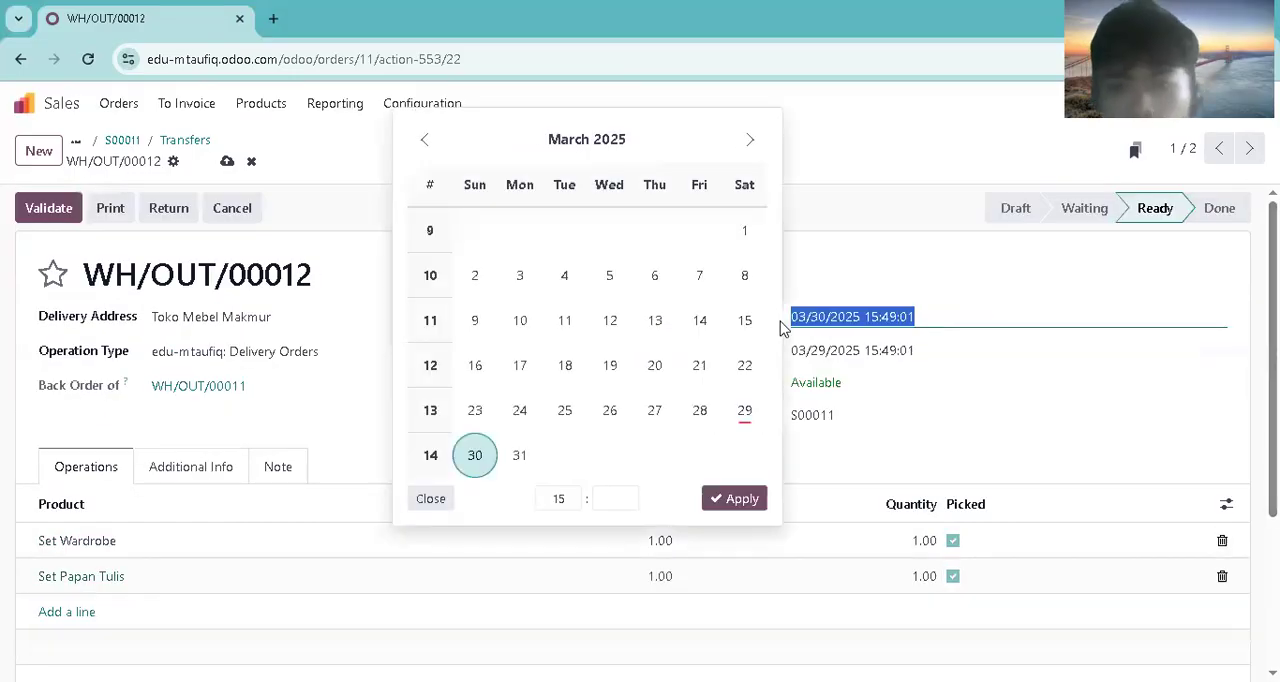
pyautogui.click(522, 466)
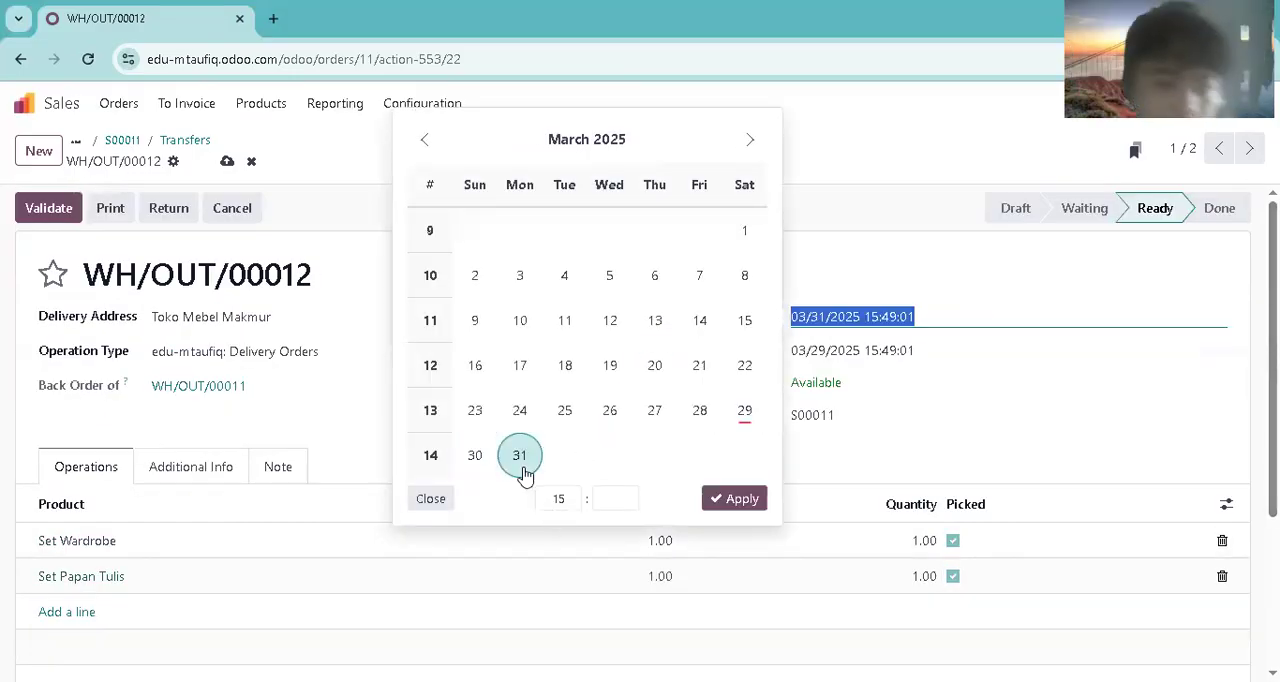
pyautogui.click(720, 498)
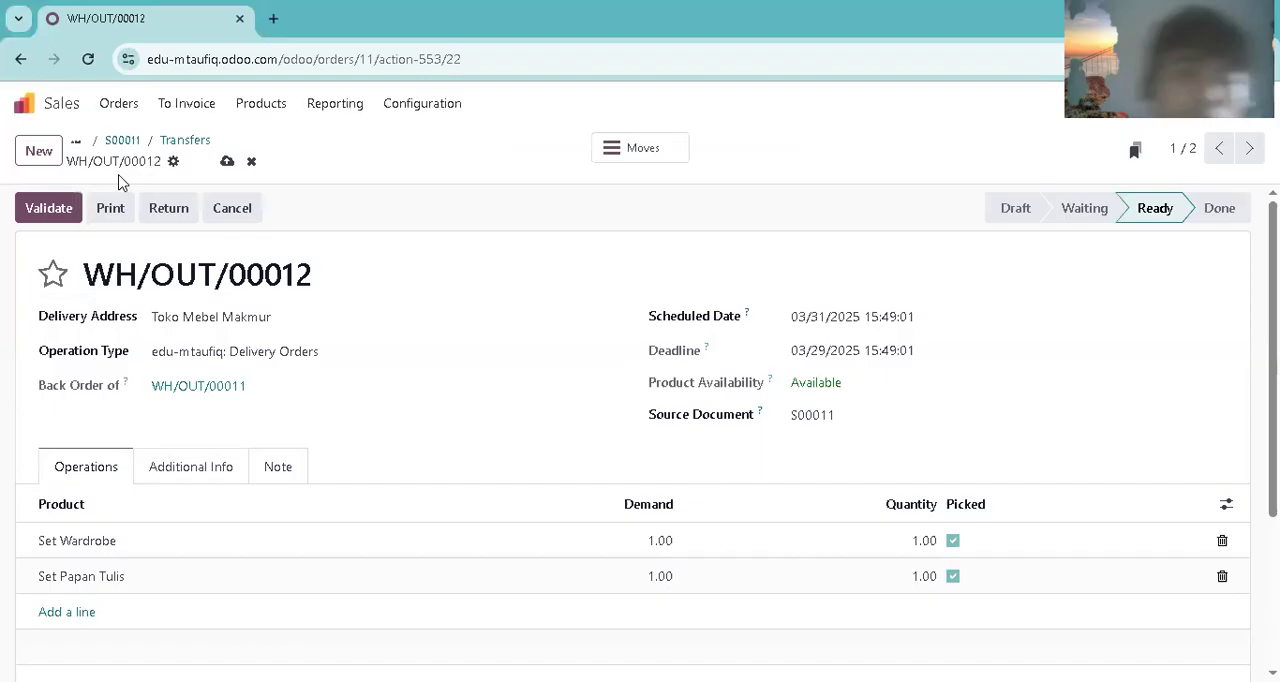
pyautogui.click(75, 203)
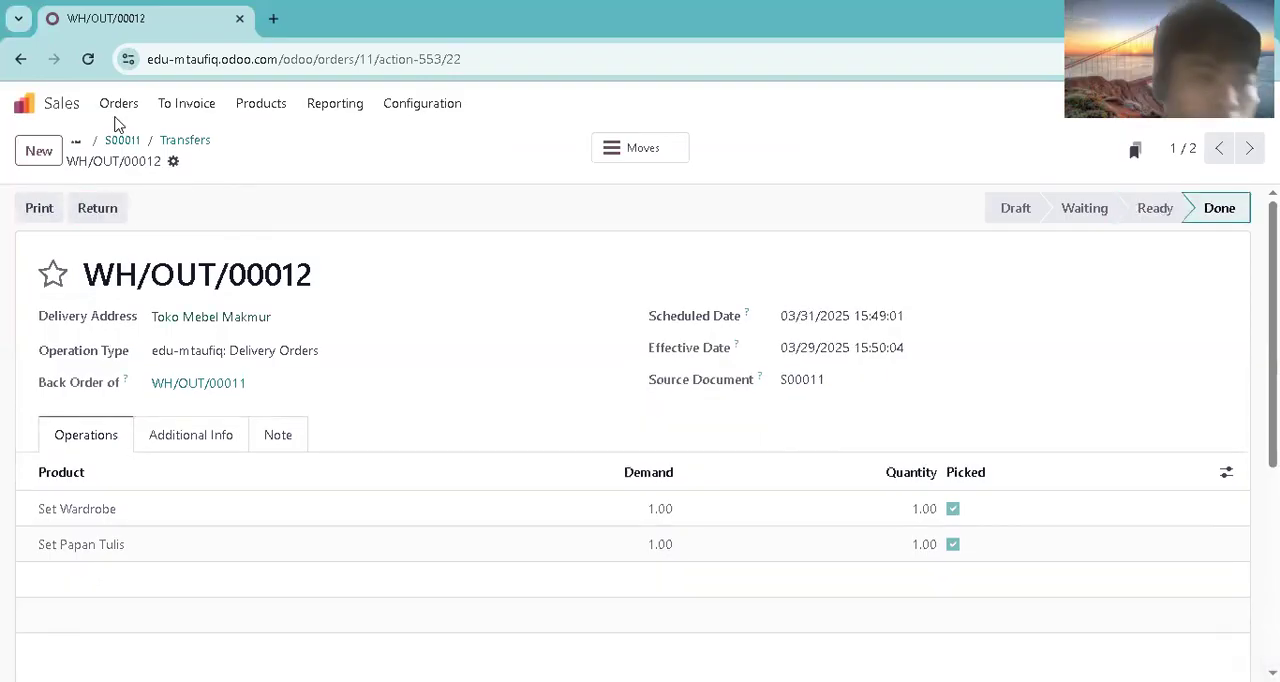
# Step: Create a regular draft invoice from the fully delivered Toko Mebel Makmur sales order
pyautogui.click(118, 110)
pyautogui.click(129, 166)
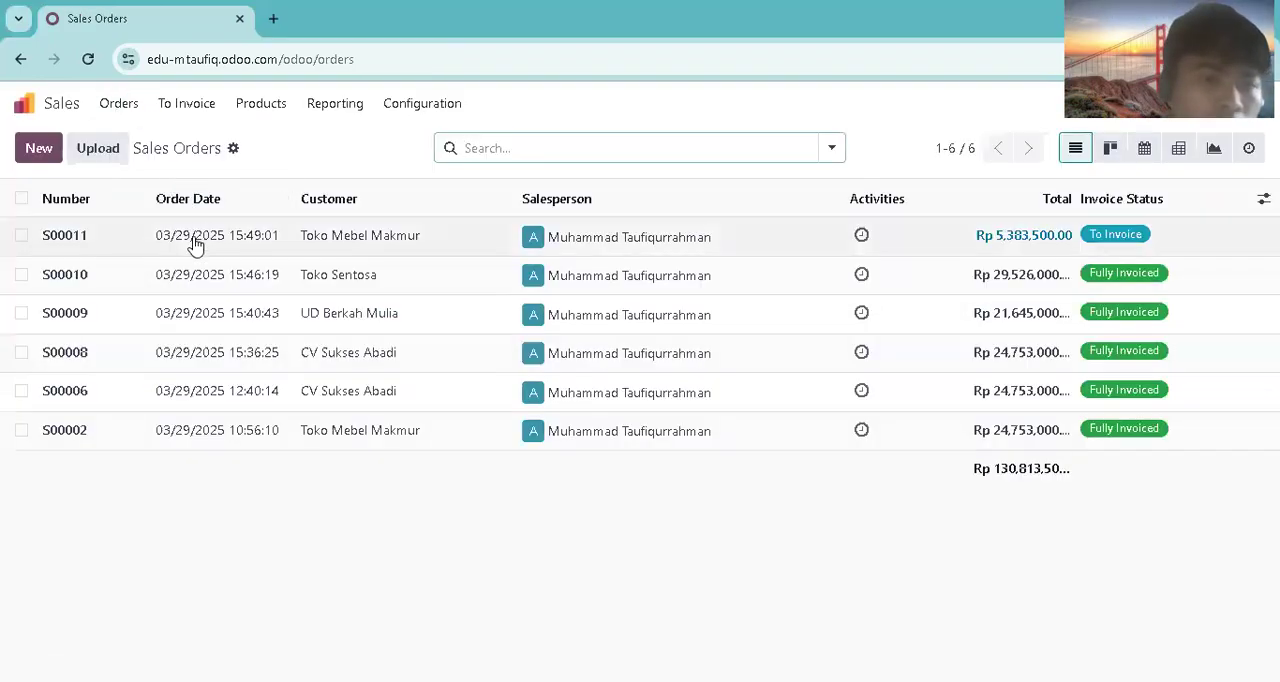
pyautogui.click(200, 241)
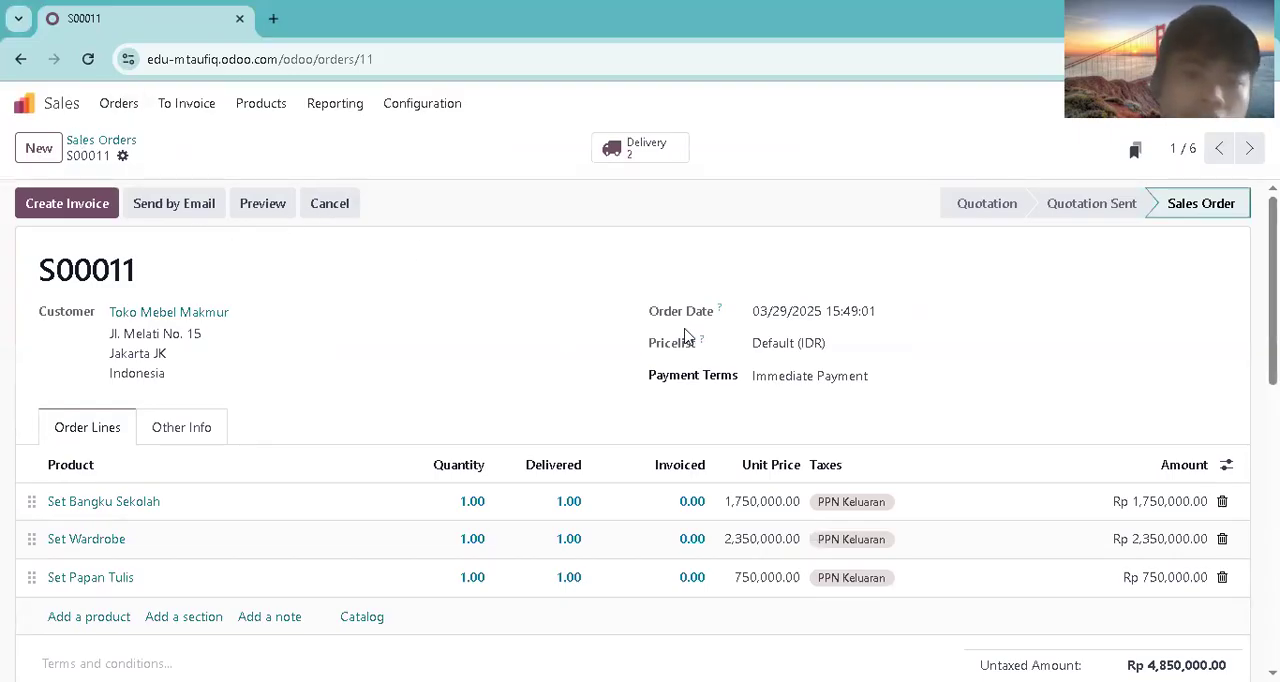
pyautogui.click(45, 200)
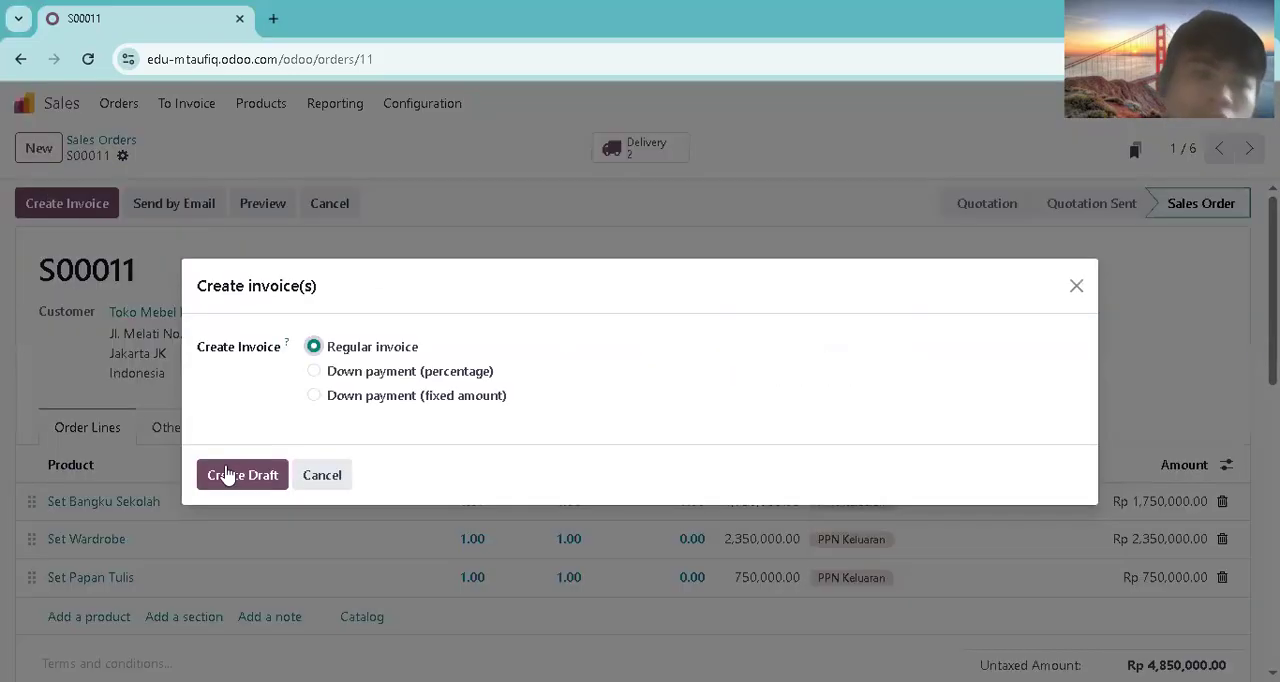
pyautogui.click(227, 475)
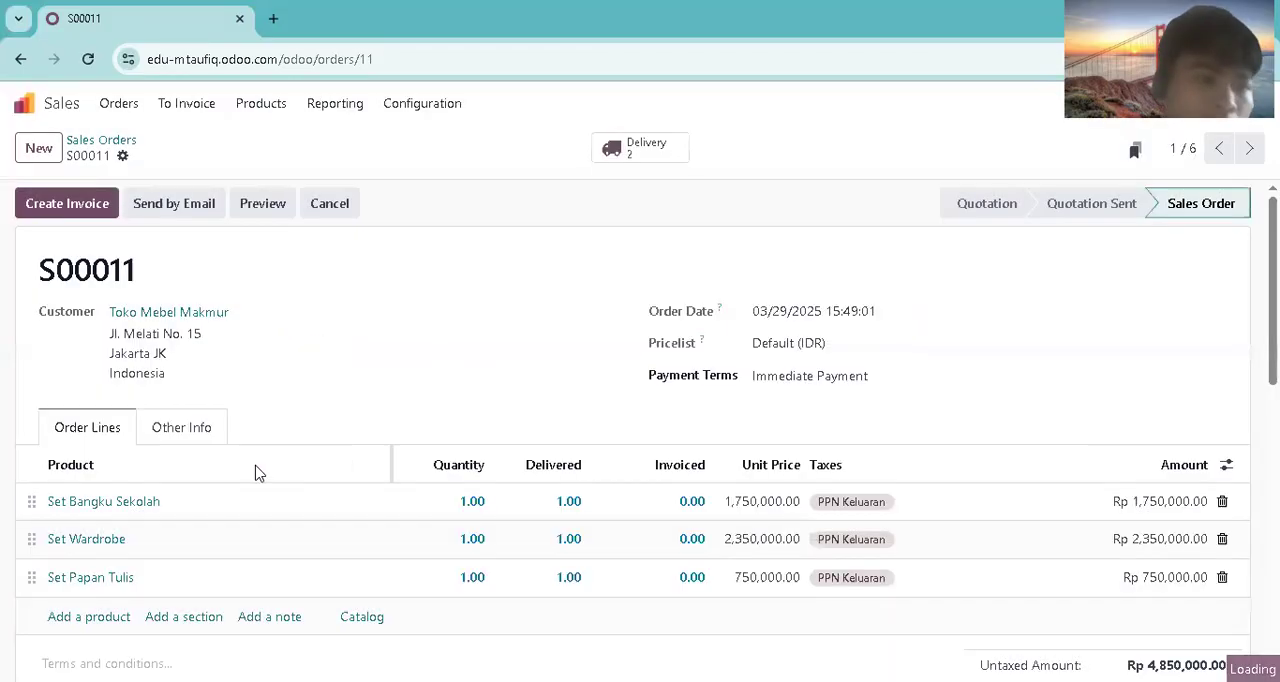
# Step: Set the draft invoice's date to 04/01/2025
pyautogui.click(766, 337)
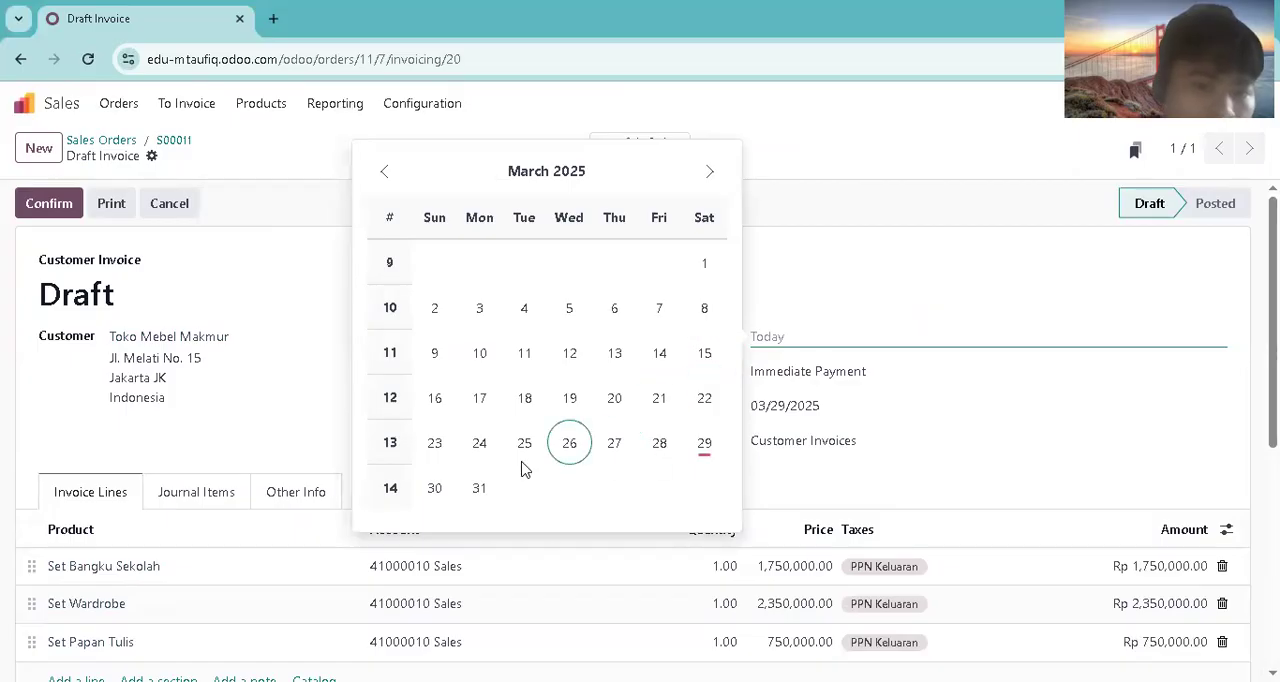
pyautogui.click(711, 173)
pyautogui.click(531, 264)
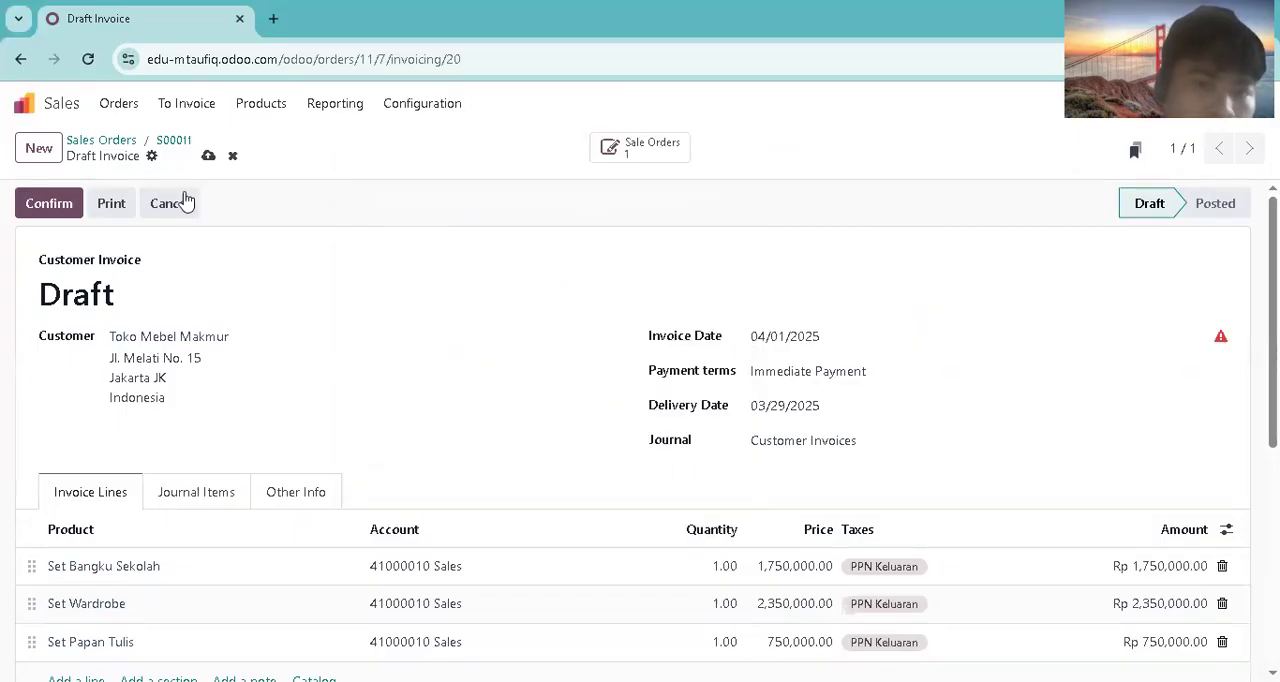
# Step: Set the draft invoice's date to 03/28/2025 and confirm the invoice
pyautogui.click(760, 345)
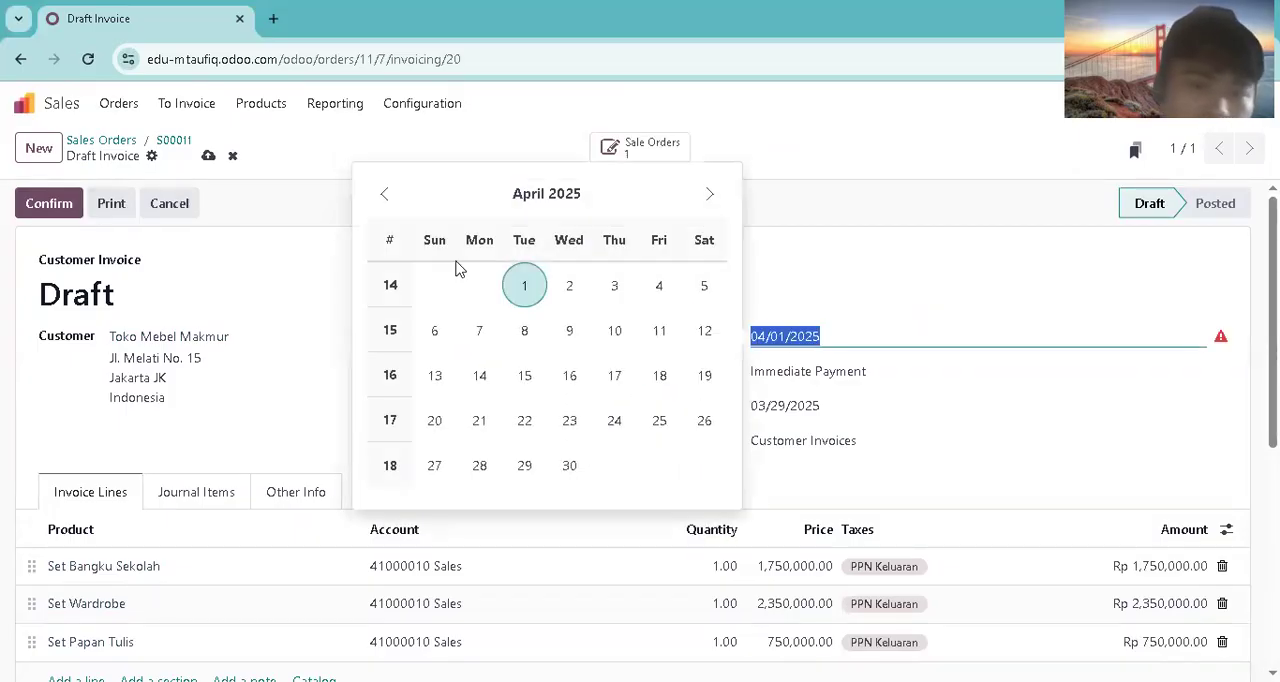
pyautogui.click(383, 194)
pyautogui.click(664, 467)
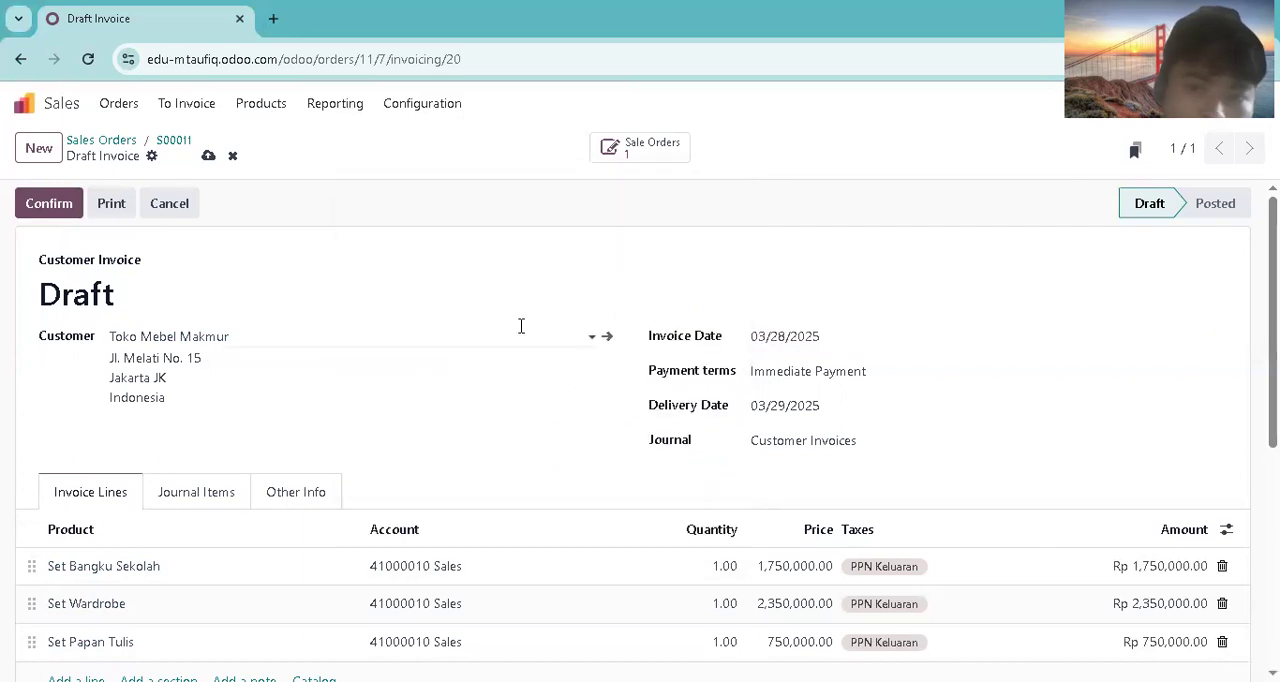
pyautogui.click(30, 200)
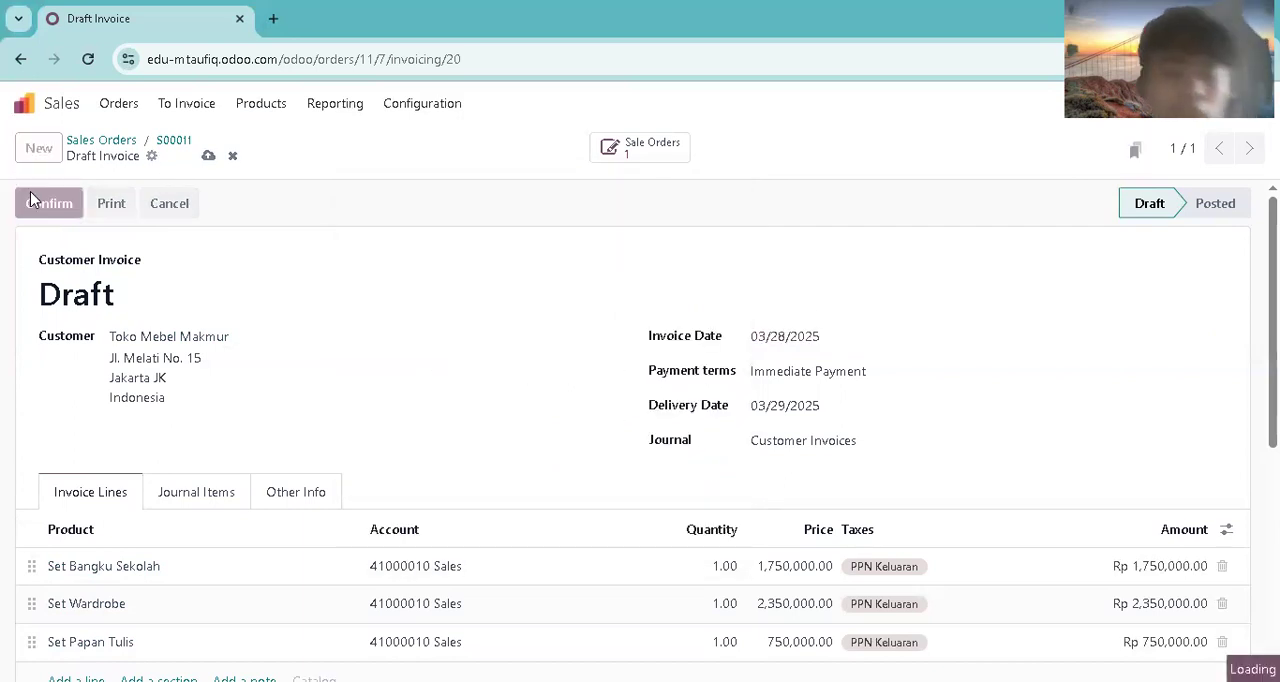
# Step: Switch to Accounting and filter the posted journal items down to the unreconciled ones
pyautogui.click(24, 103)
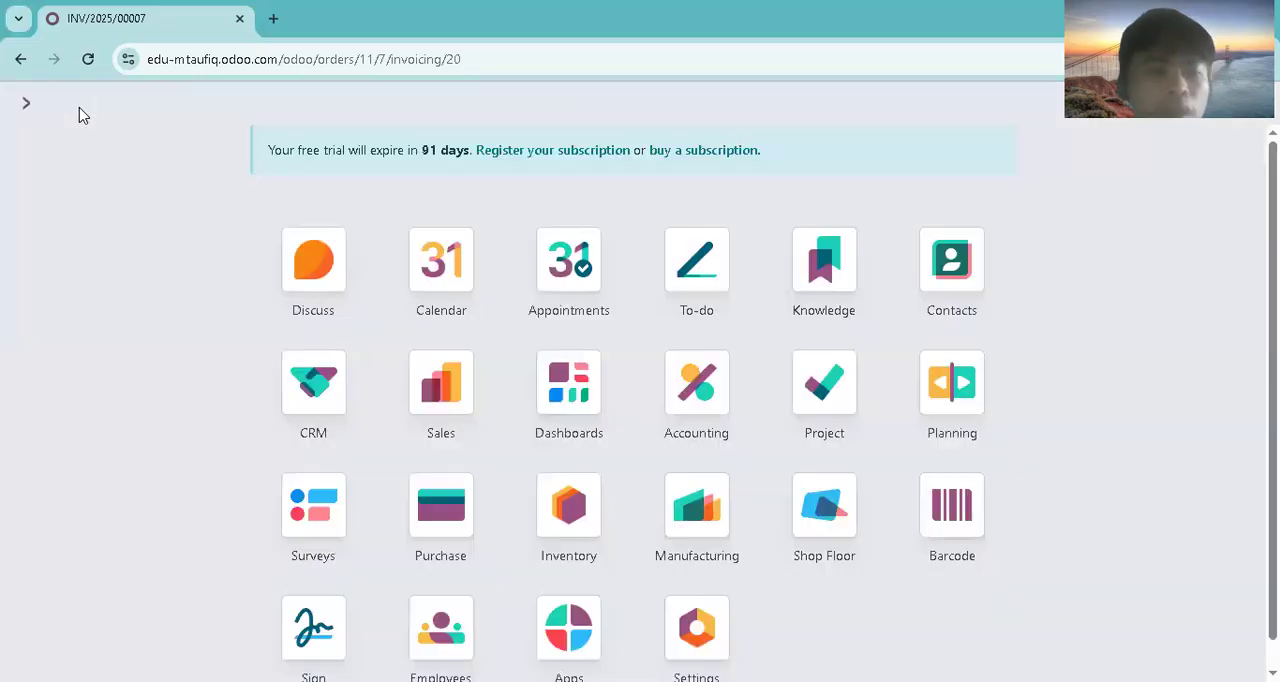
pyautogui.click(698, 343)
pyautogui.click(409, 103)
pyautogui.click(421, 145)
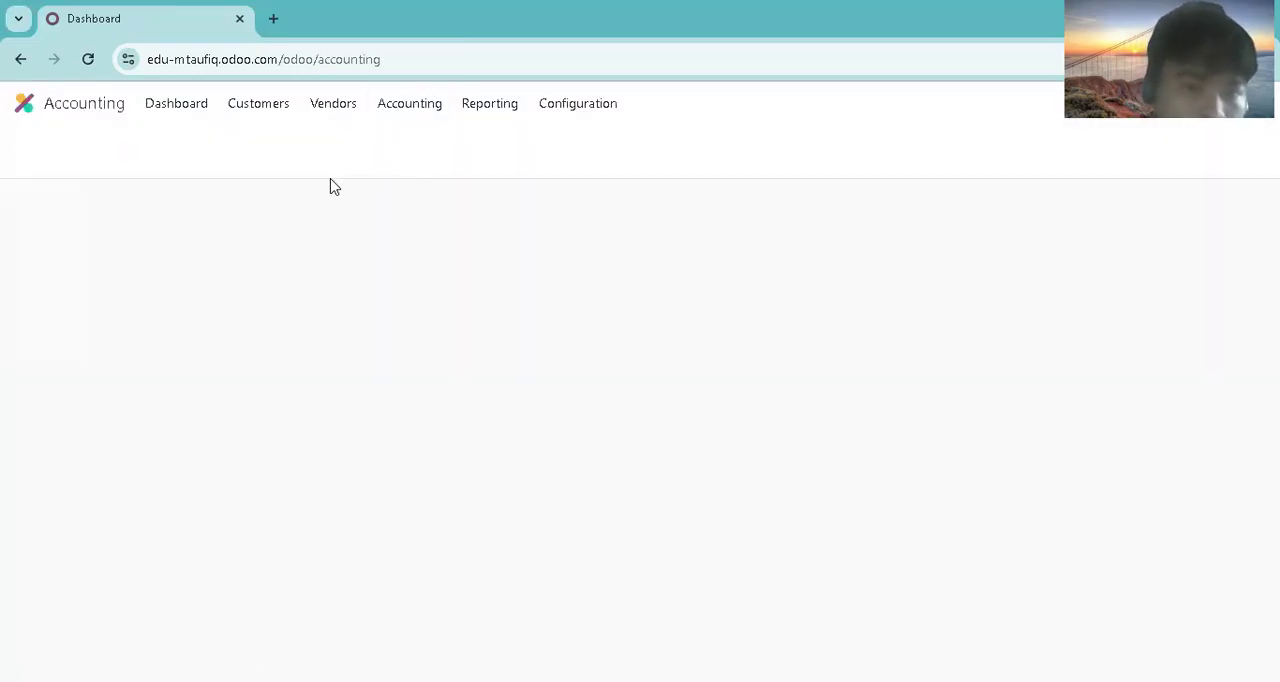
pyautogui.click(834, 154)
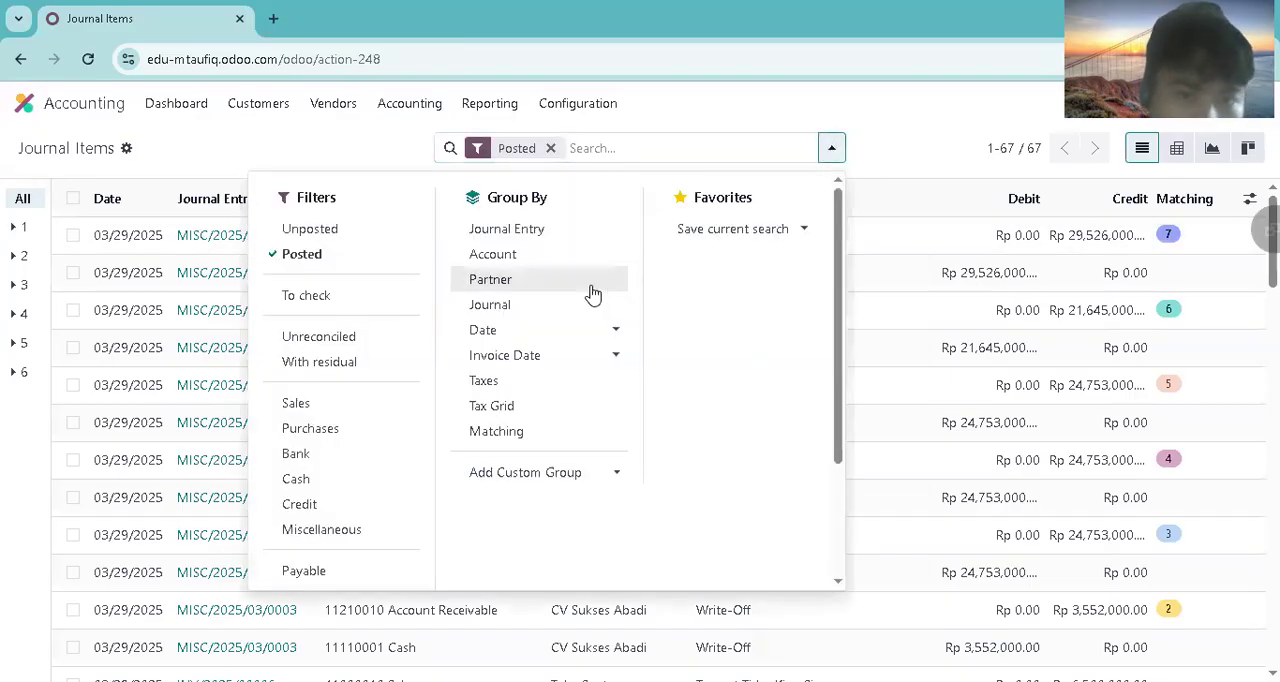
pyautogui.click(409, 345)
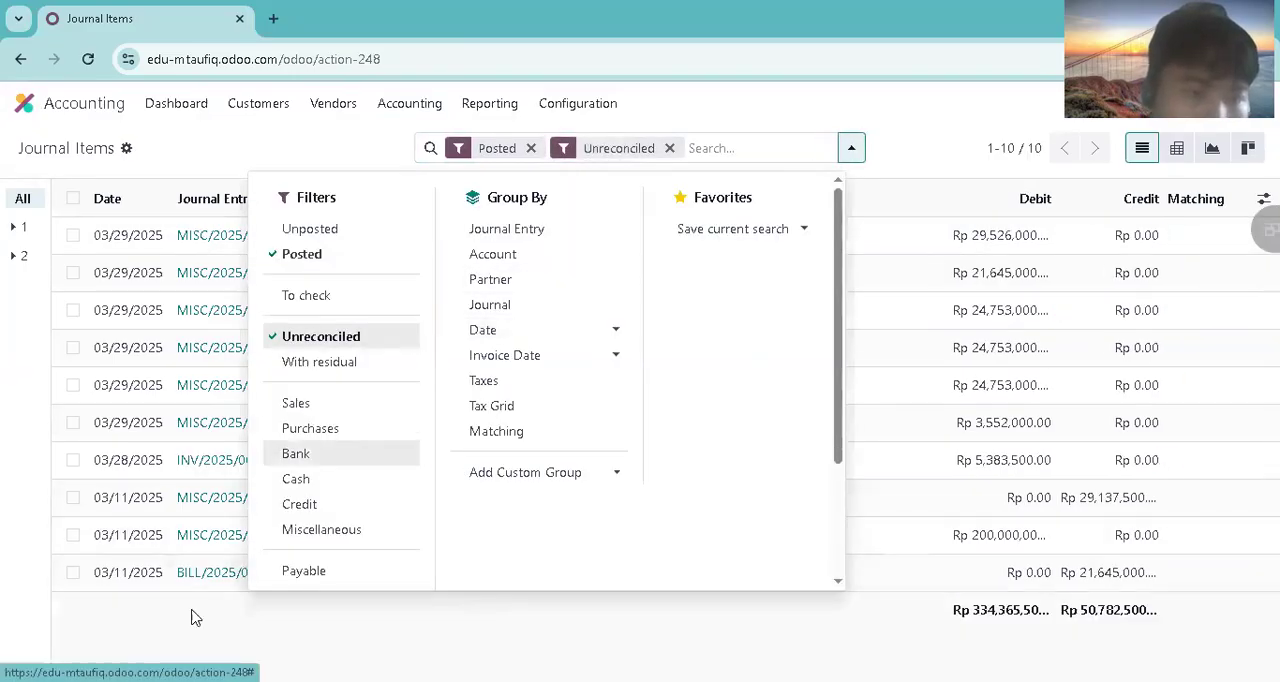
pyautogui.click(195, 618)
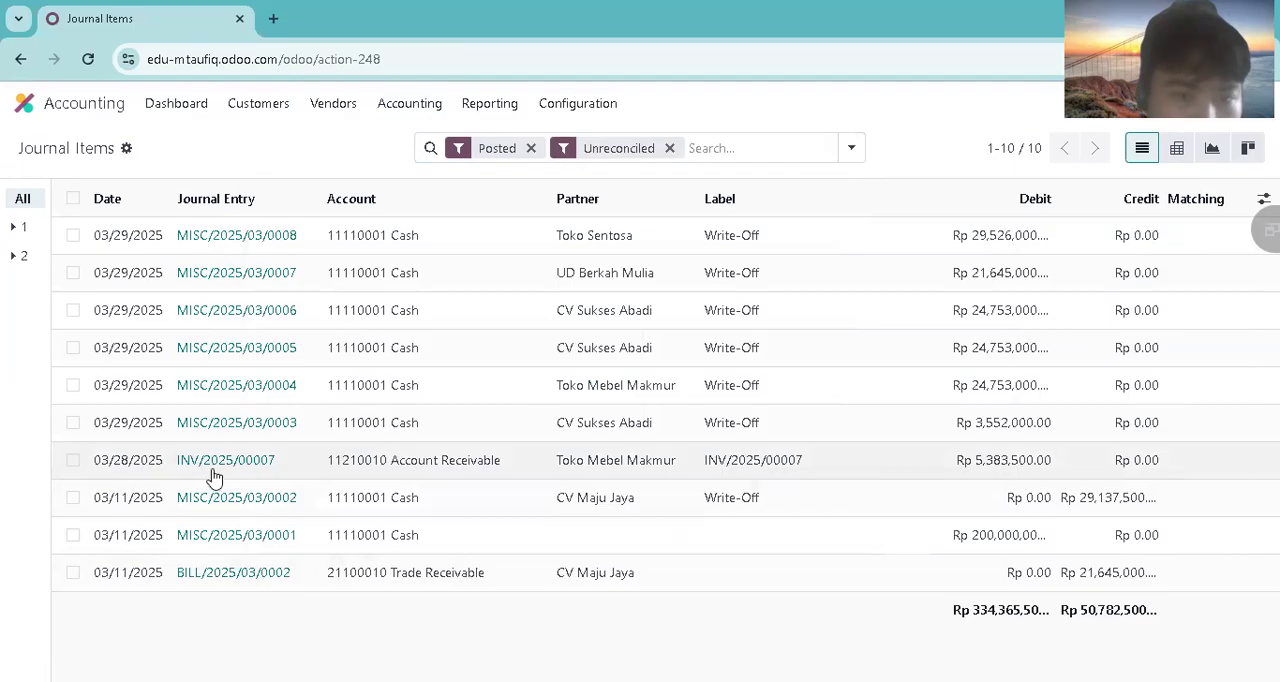
# Step: Reconcile Toko Mebel Makmur's open receivable from INV/2025/00007 with a write-off entry to account 11110001 Cash
pyautogui.click(73, 460)
pyautogui.click(610, 148)
pyautogui.click(290, 362)
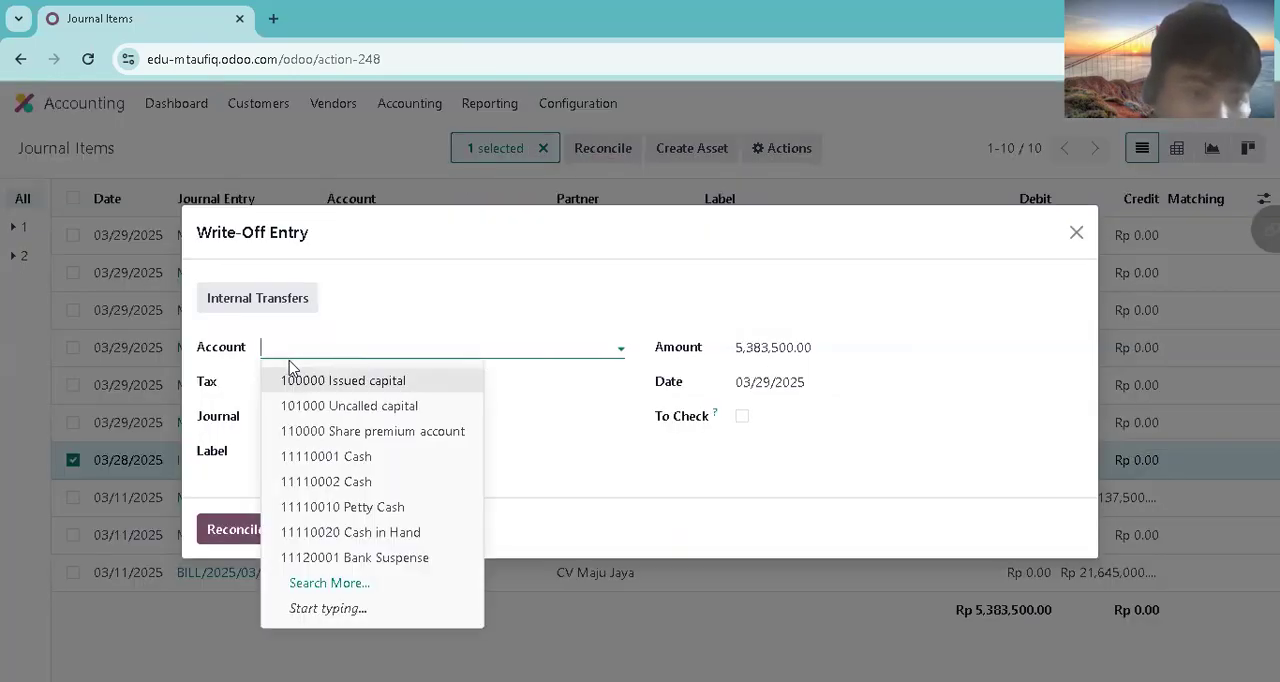
pyautogui.click(317, 456)
pyautogui.click(253, 525)
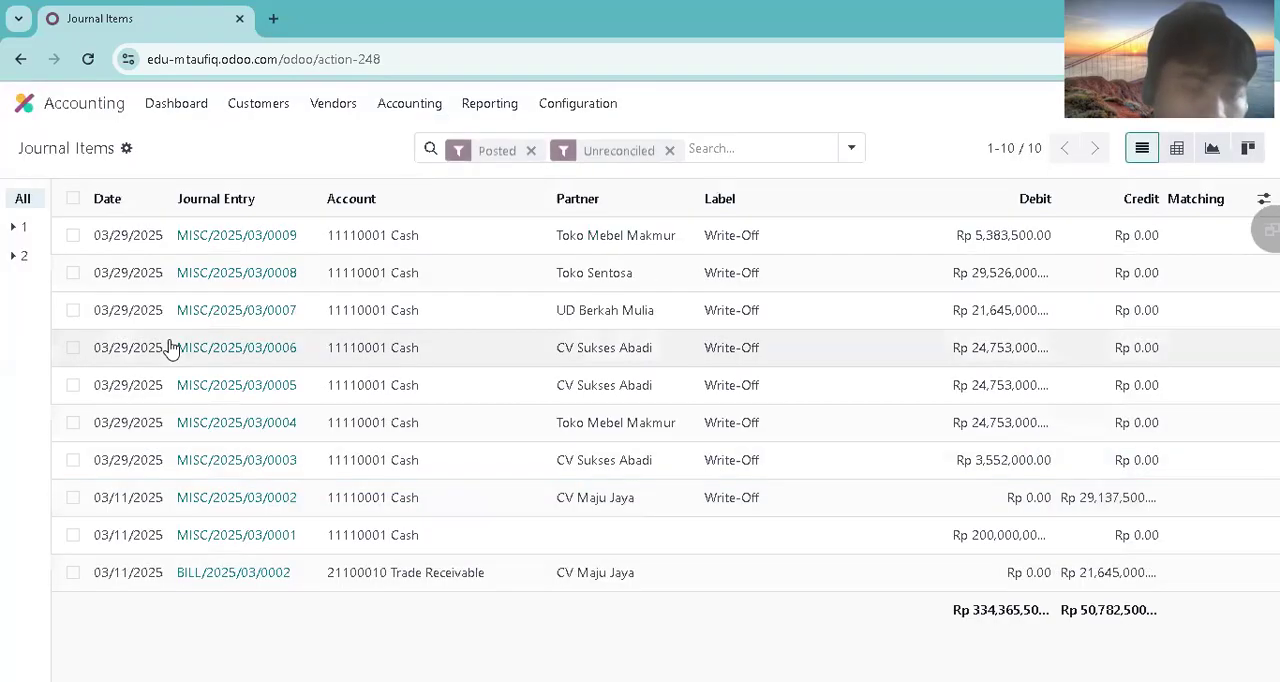
# Step: Return to Sales and open the invoice of the newest Toko Mebel Makmur order to check its payment status
pyautogui.click(24, 103)
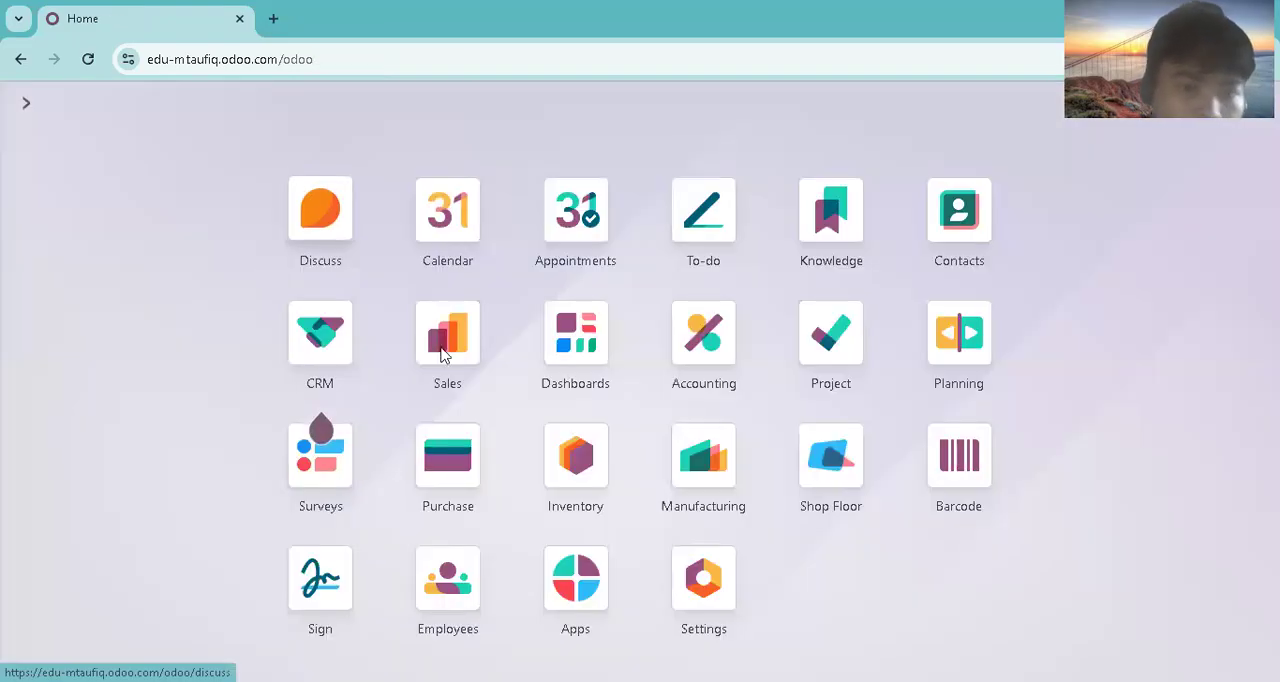
pyautogui.click(445, 355)
pyautogui.click(128, 108)
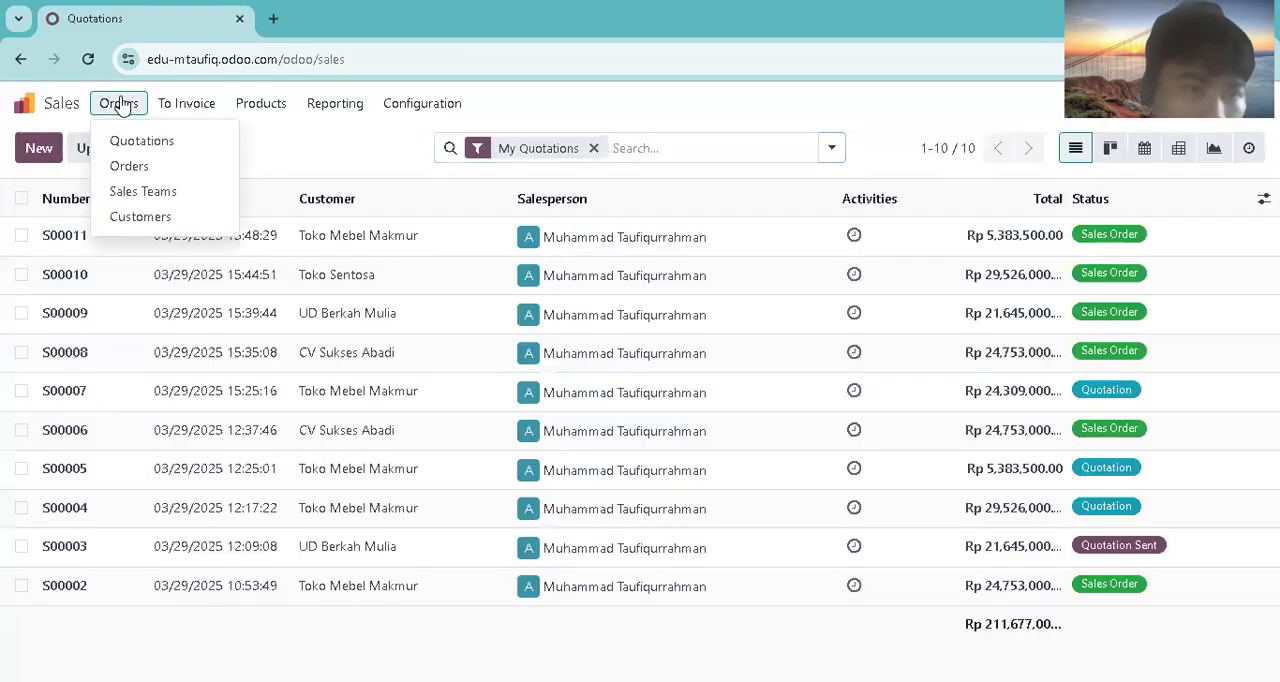
pyautogui.click(185, 177)
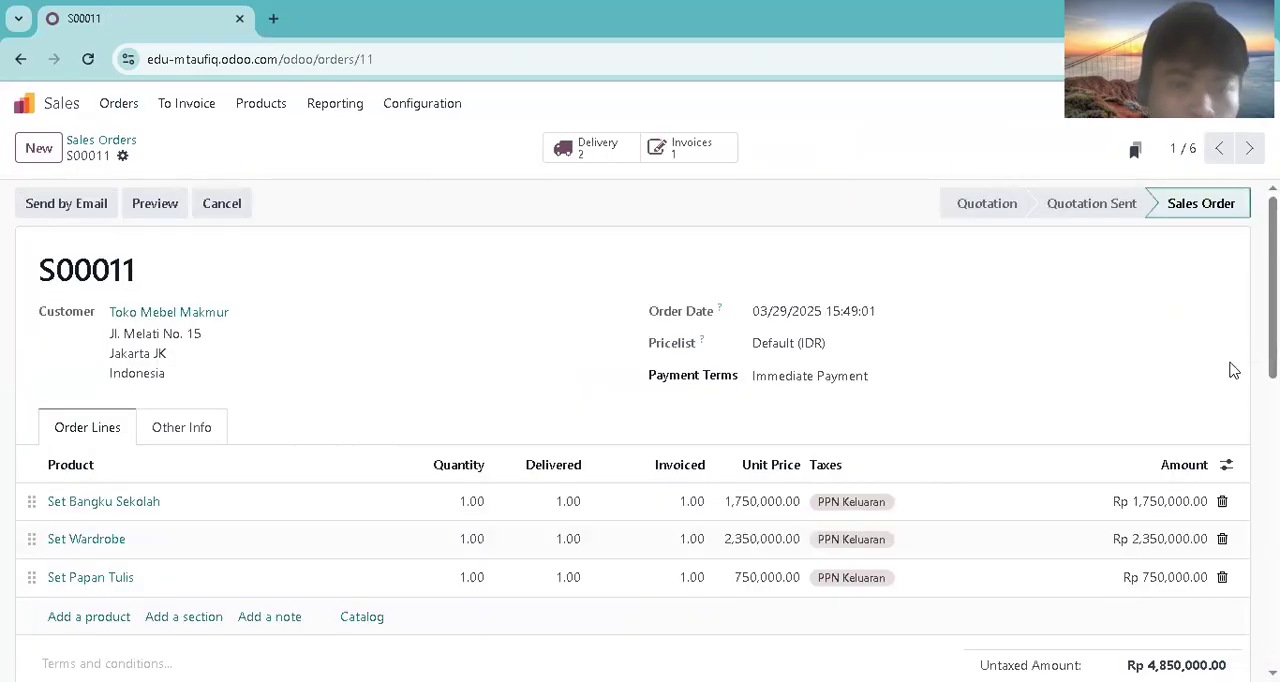
pyautogui.click(705, 147)
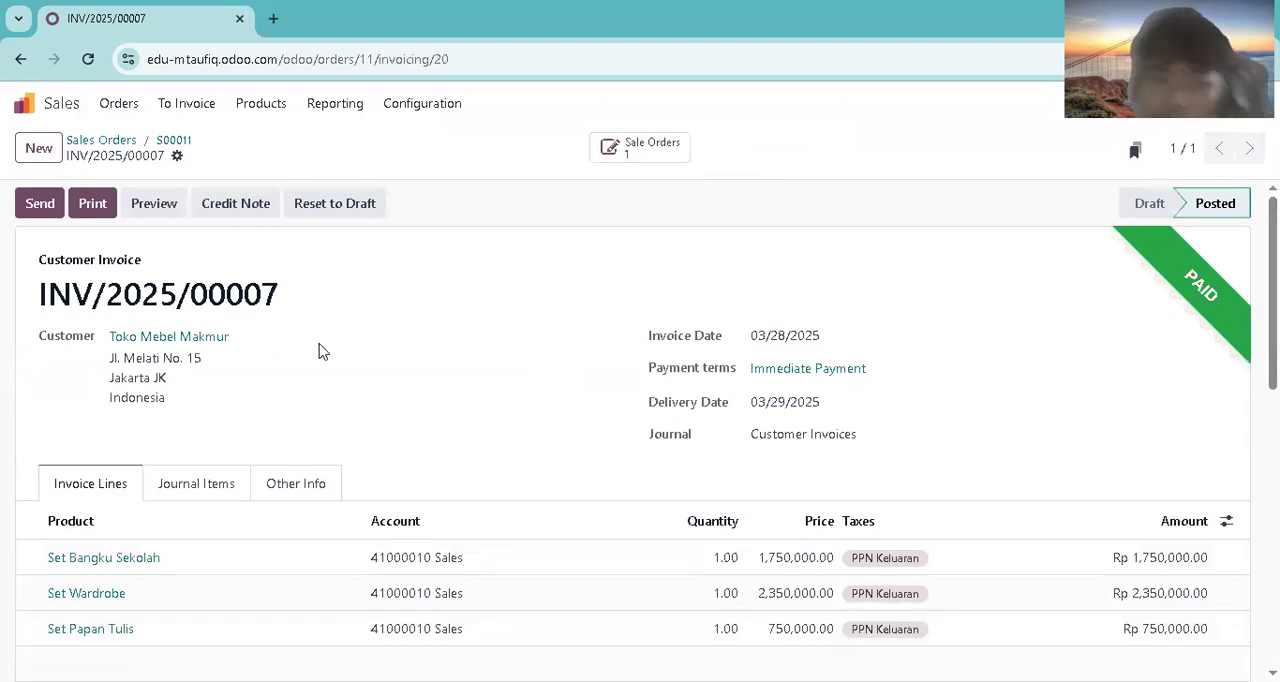
# Step: Start a new sales quotation for customer PT Jaya Perkasa with payment terms set to Immediate Payment
pyautogui.click(30, 104)
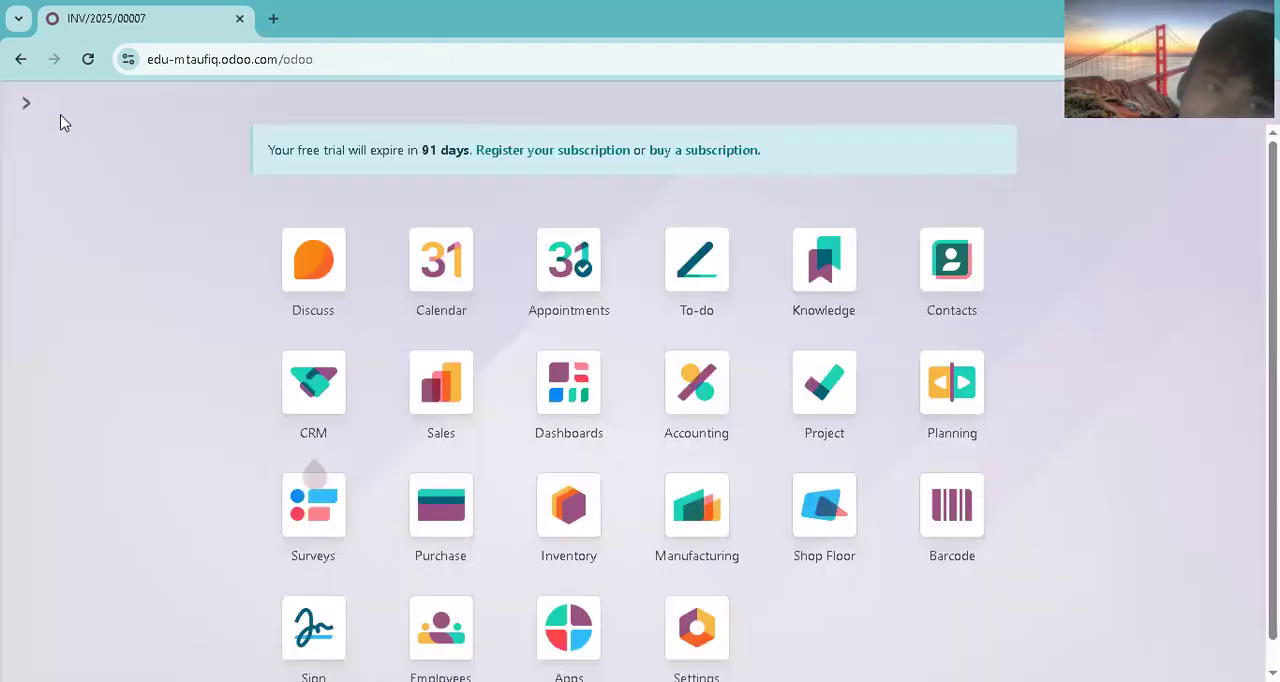
pyautogui.click(447, 333)
pyautogui.click(36, 147)
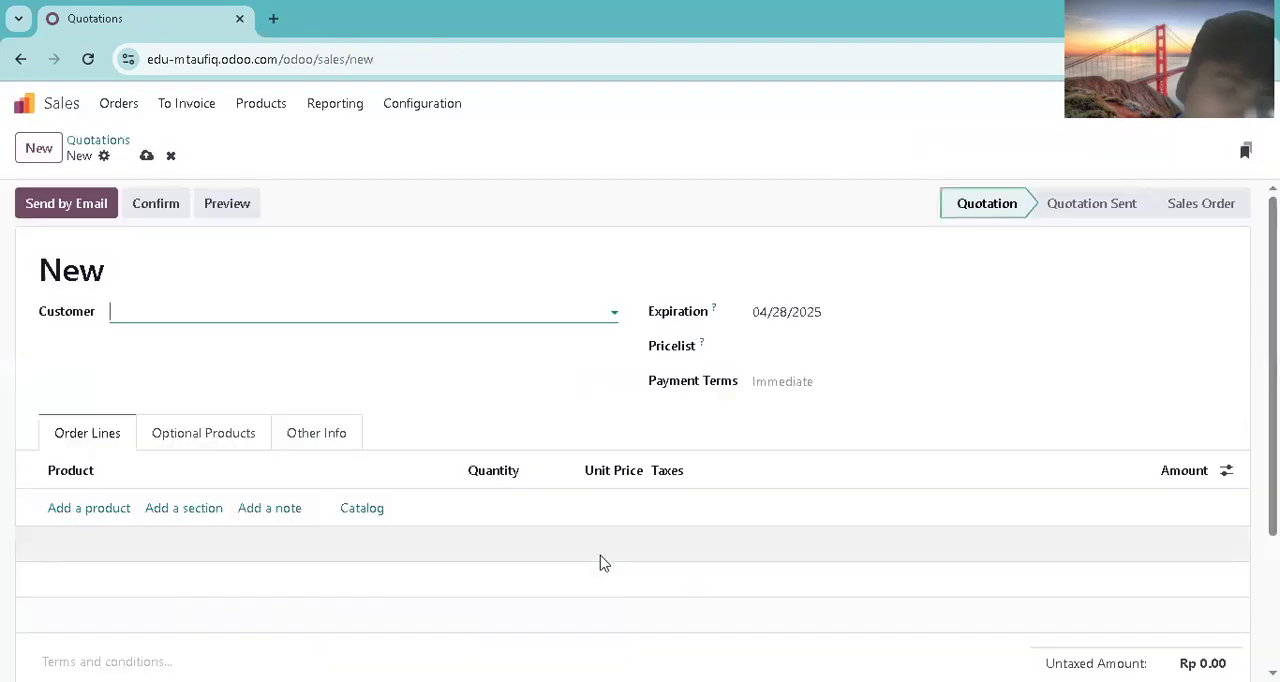
pyautogui.hotkey('alt', 'Tab')
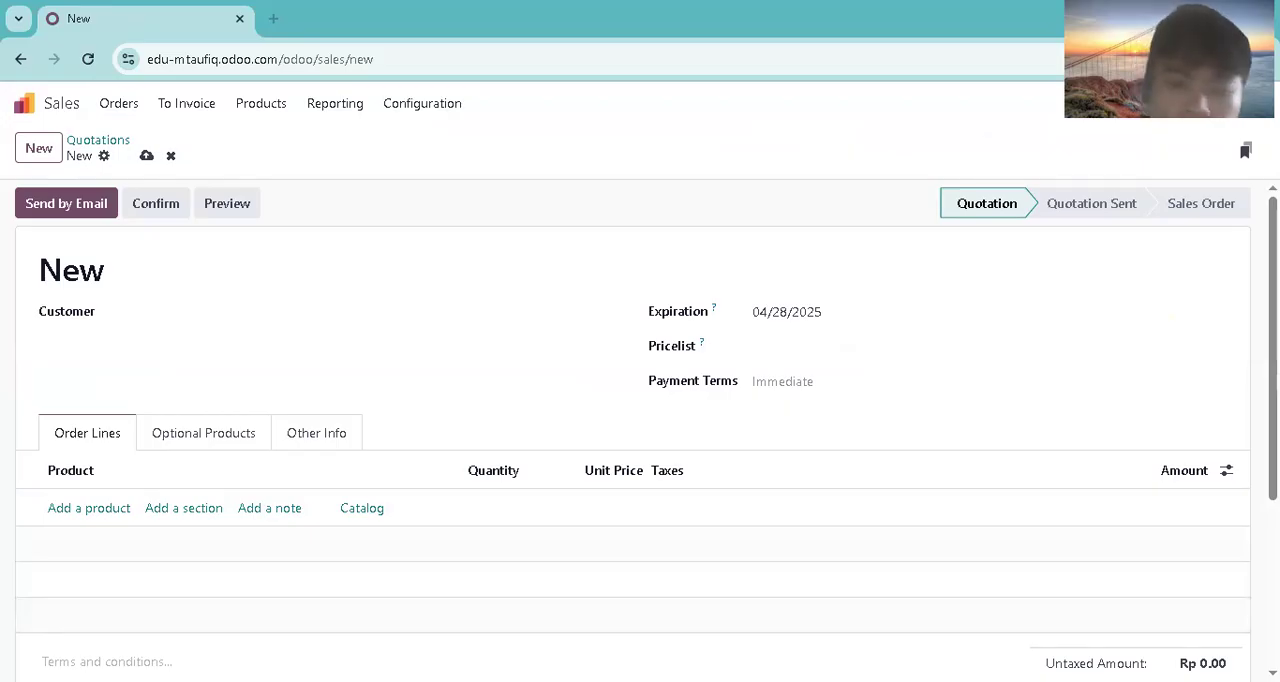
pyautogui.hotkey('alt', 'Tab')
pyautogui.write('pt ja')
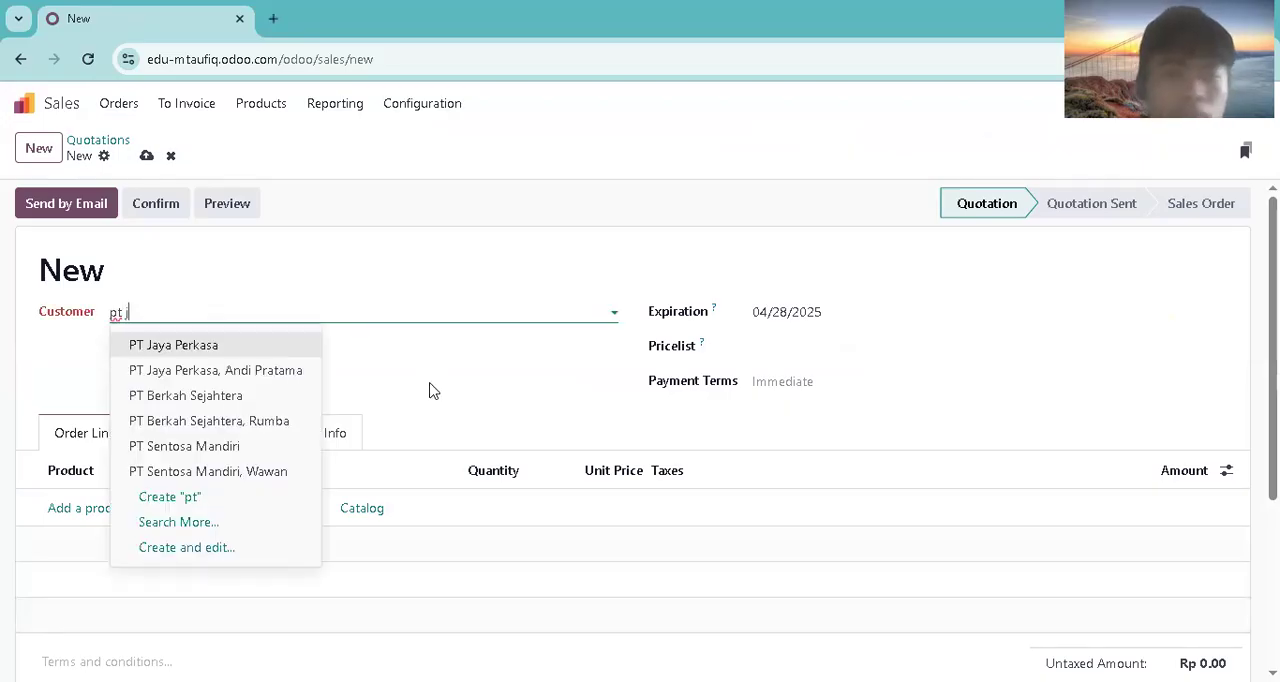
pyautogui.click(261, 345)
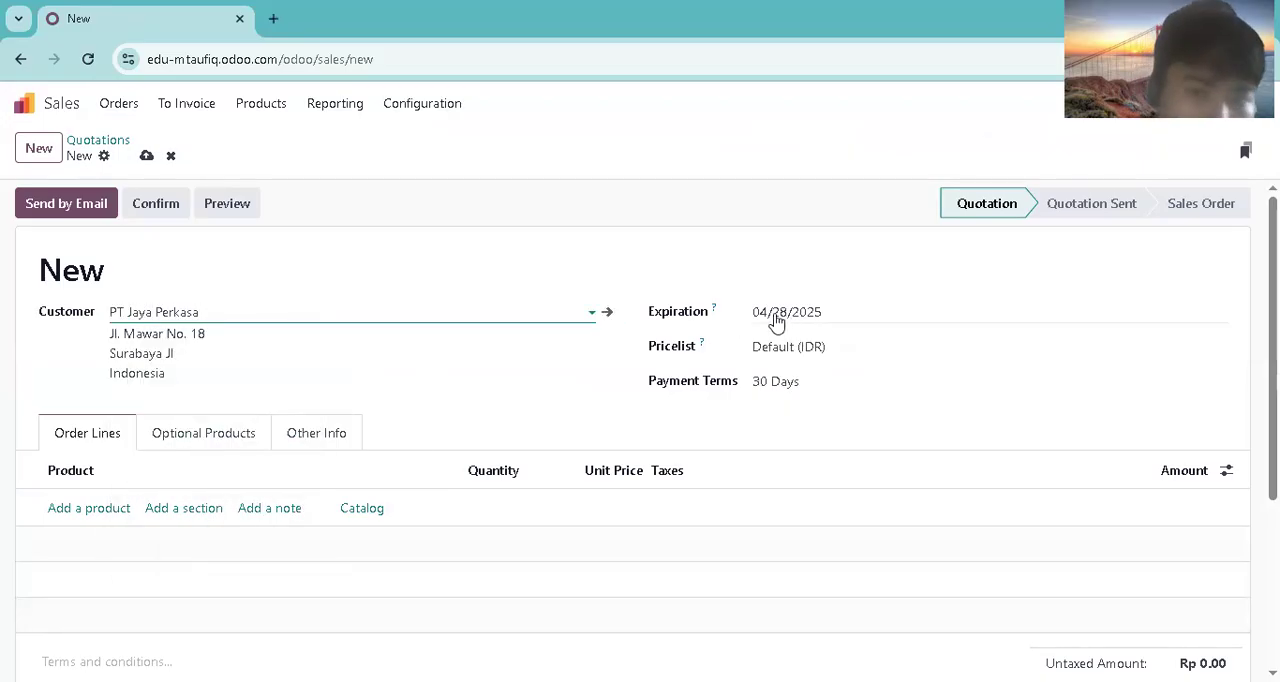
pyautogui.click(757, 382)
pyautogui.click(791, 410)
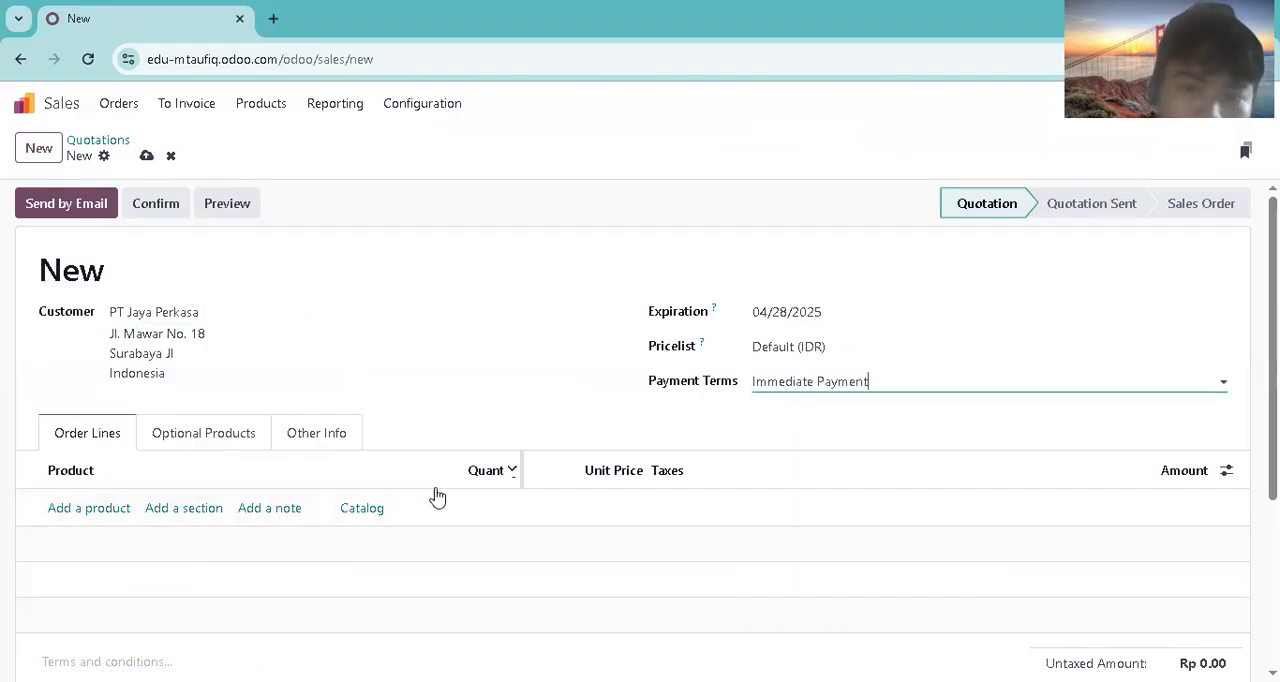
# Step: Add an order line for Rak Buku Minimalis with a quantity of 2
pyautogui.click(89, 508)
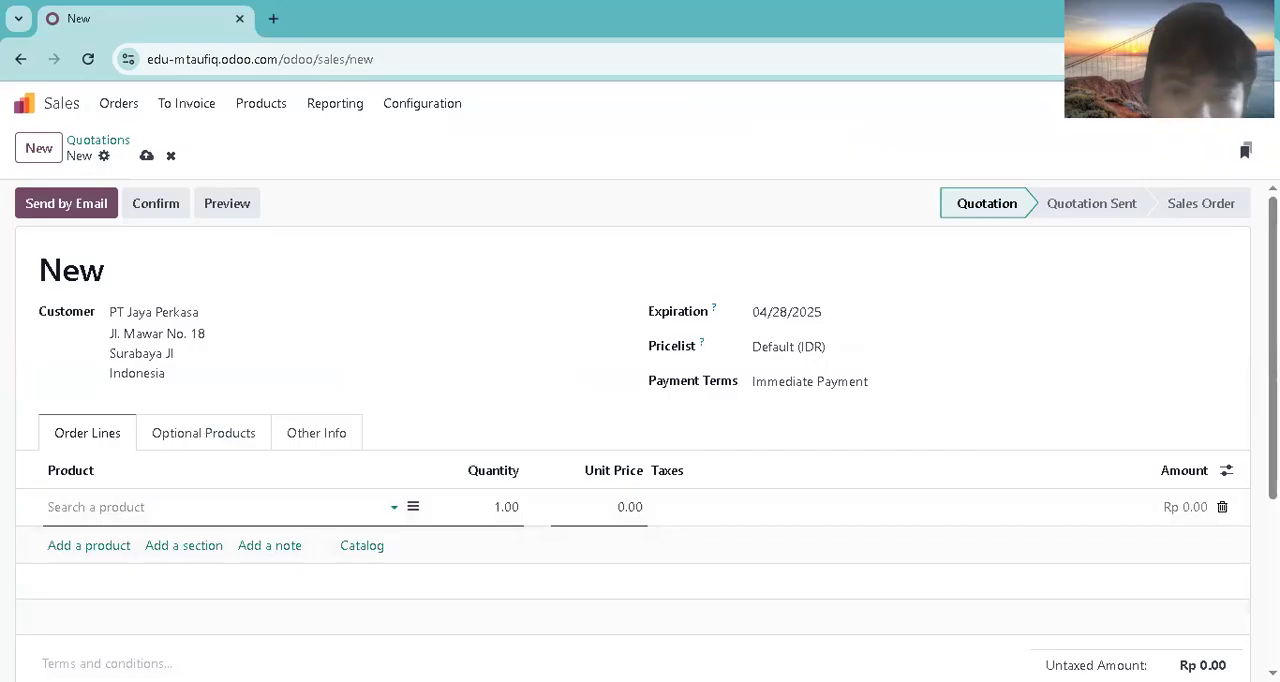
pyautogui.hotkey('alt', 'Tab')
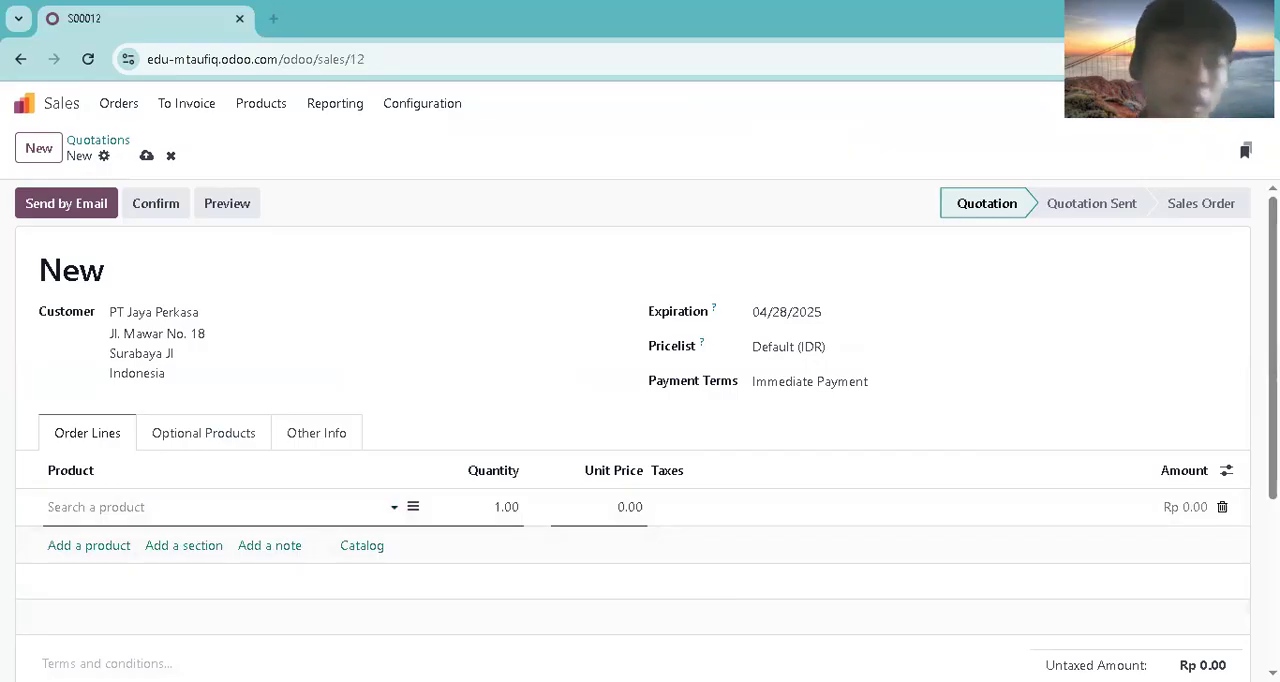
pyautogui.click(103, 507)
pyautogui.write('rak')
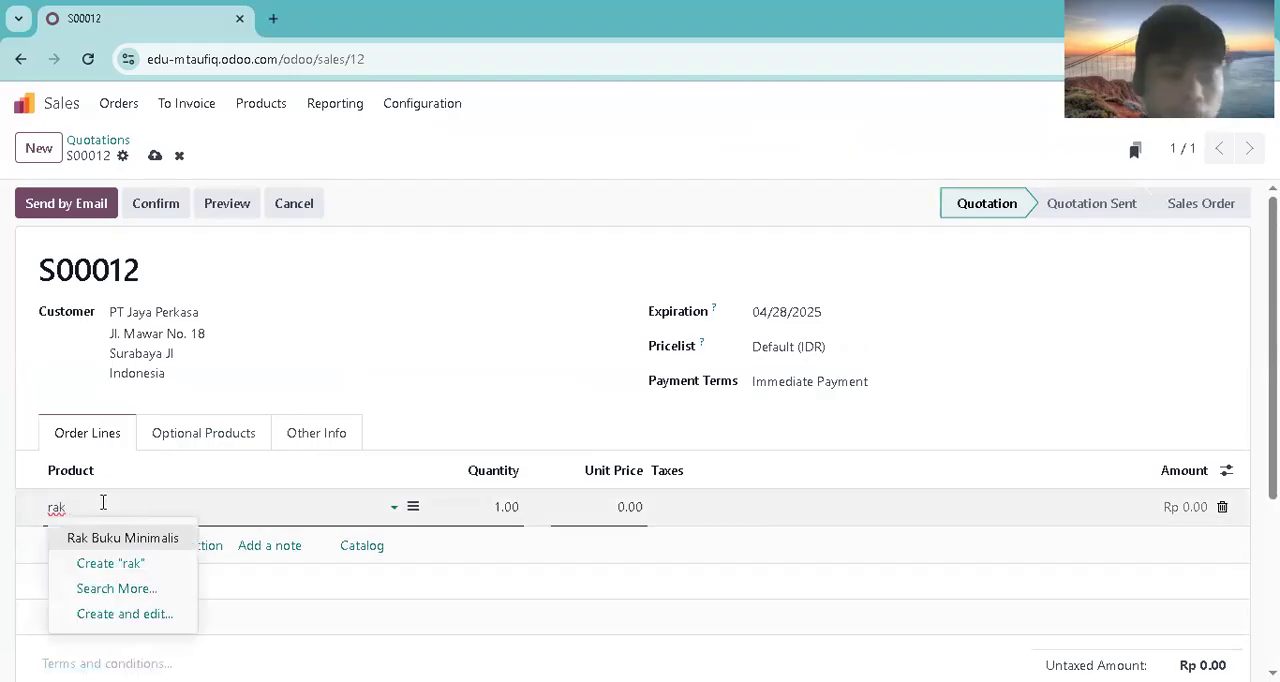
pyautogui.click(123, 538)
pyautogui.click(506, 510)
pyautogui.write('2')
# Step: Add a second order line for Meja Belajar Anak with a quantity of 2
pyautogui.click(81, 547)
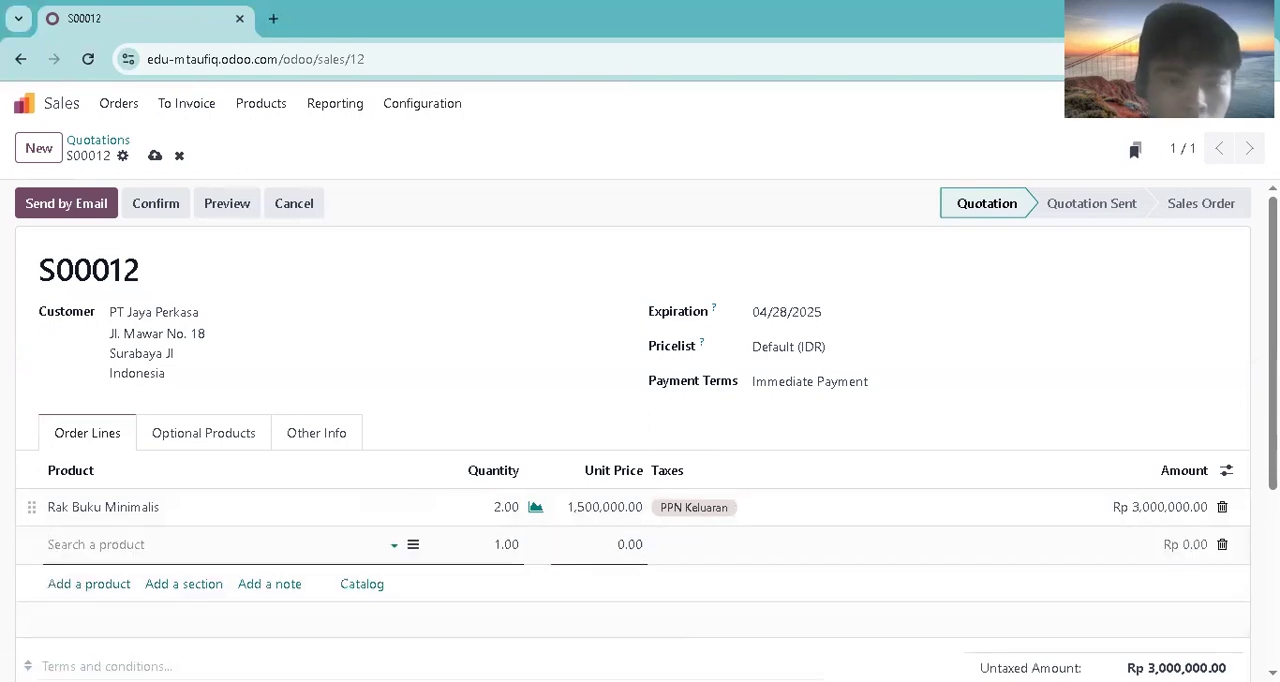
pyautogui.click(91, 543)
pyautogui.write('me')
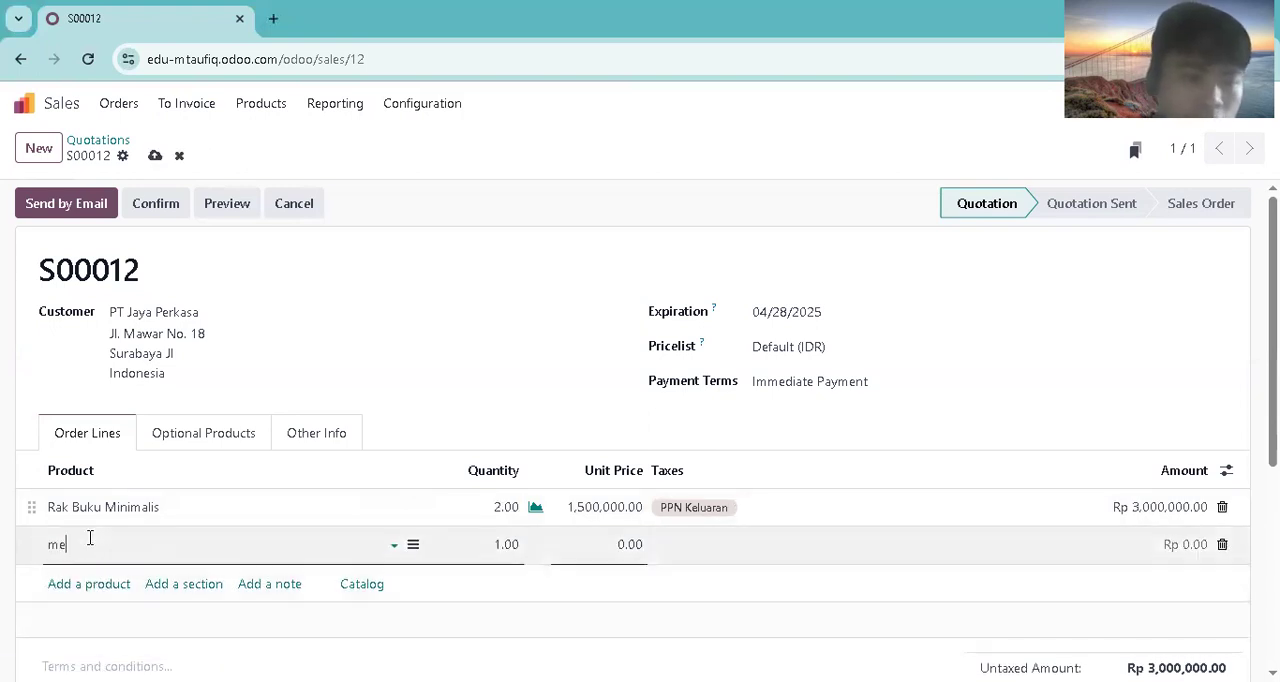
pyautogui.write('ja belajar Anak')
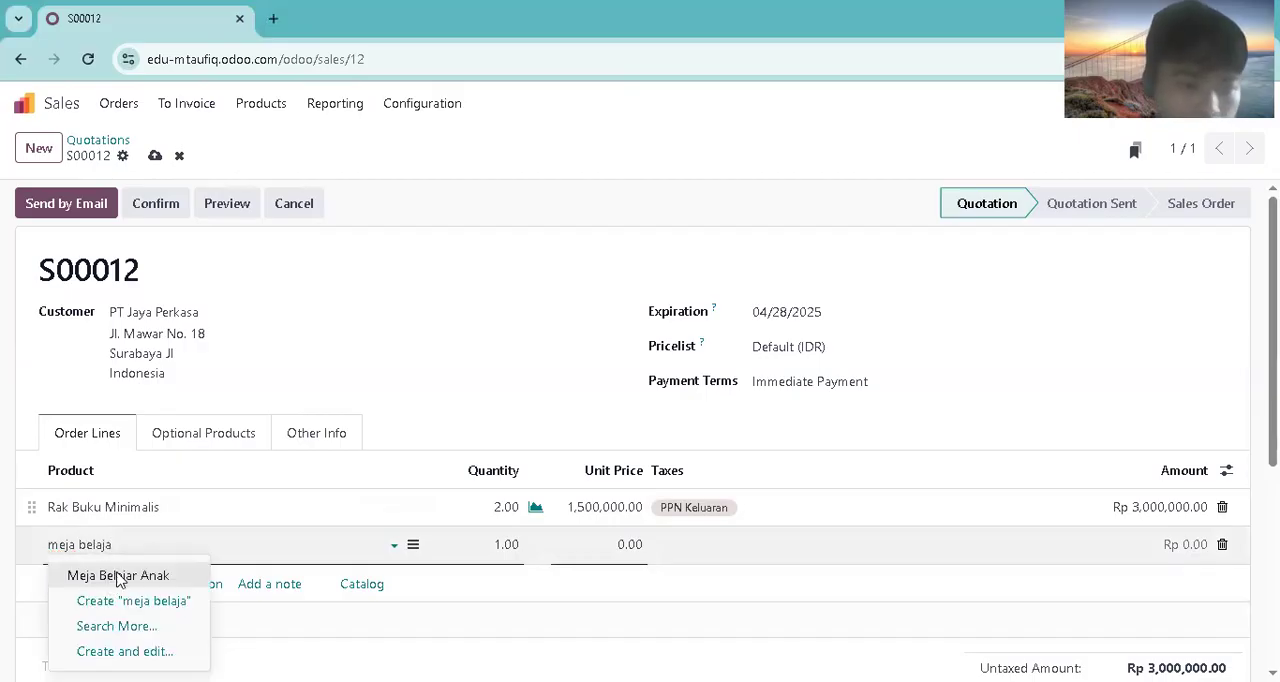
pyautogui.click(150, 574)
pyautogui.click(510, 544)
pyautogui.write('2')
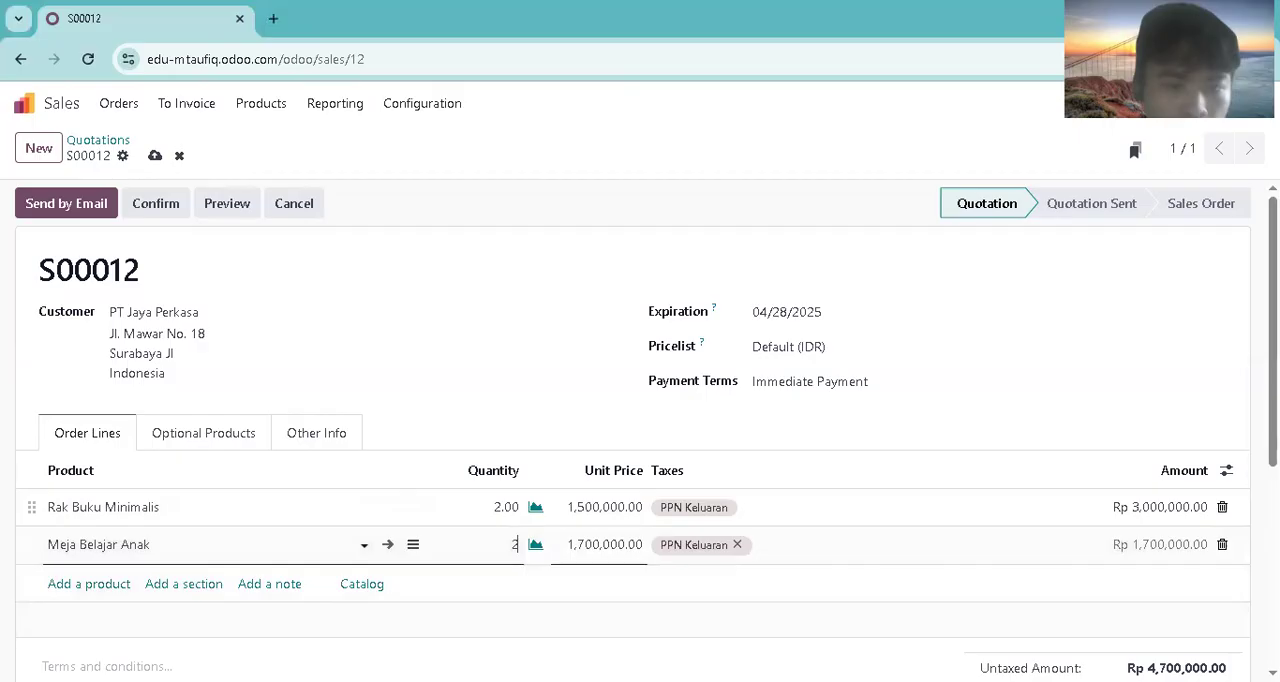
# Step: Add a third order line for Tempat Tidur King Size, keeping the quantity at 1
pyautogui.click(75, 585)
pyautogui.write('tempat tidu')
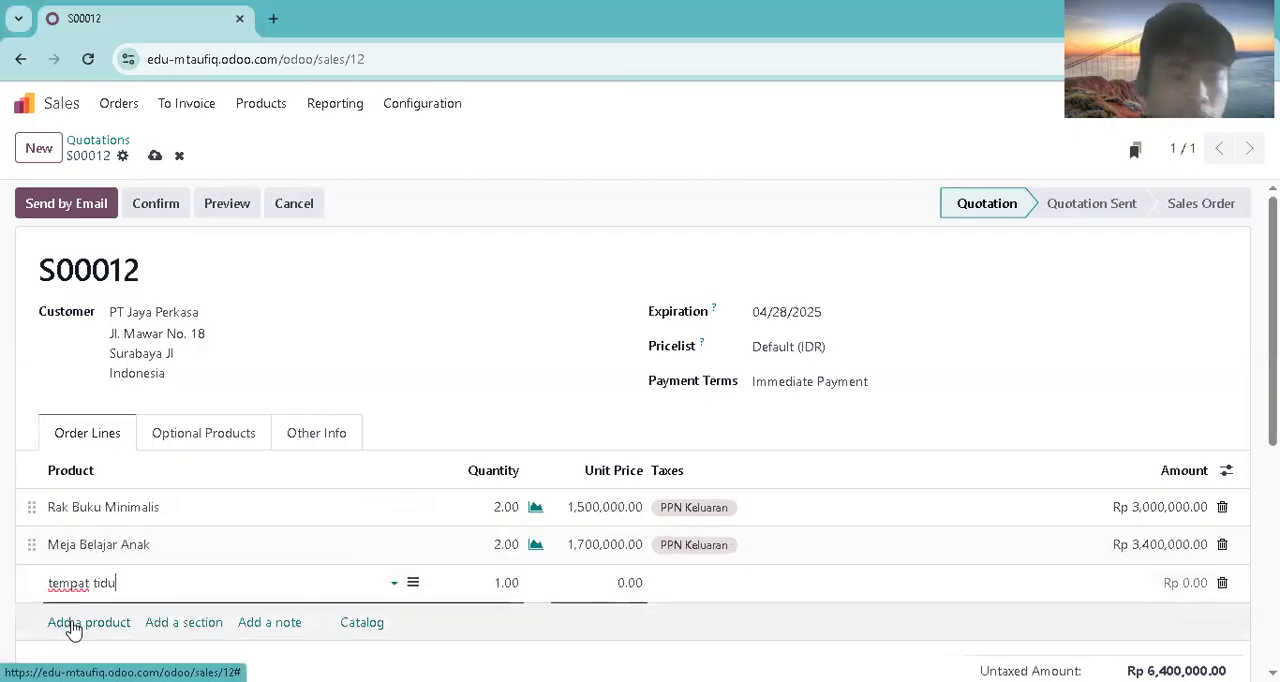
pyautogui.write('r')
pyautogui.click(115, 480)
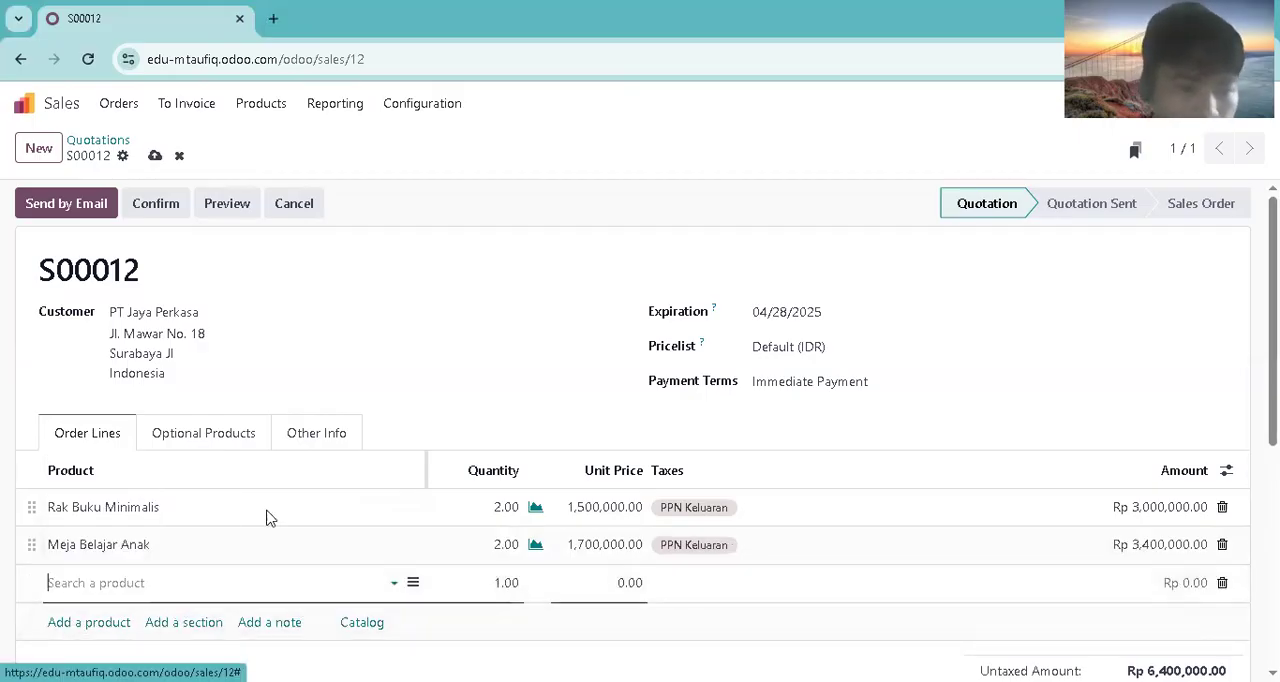
pyautogui.click(127, 628)
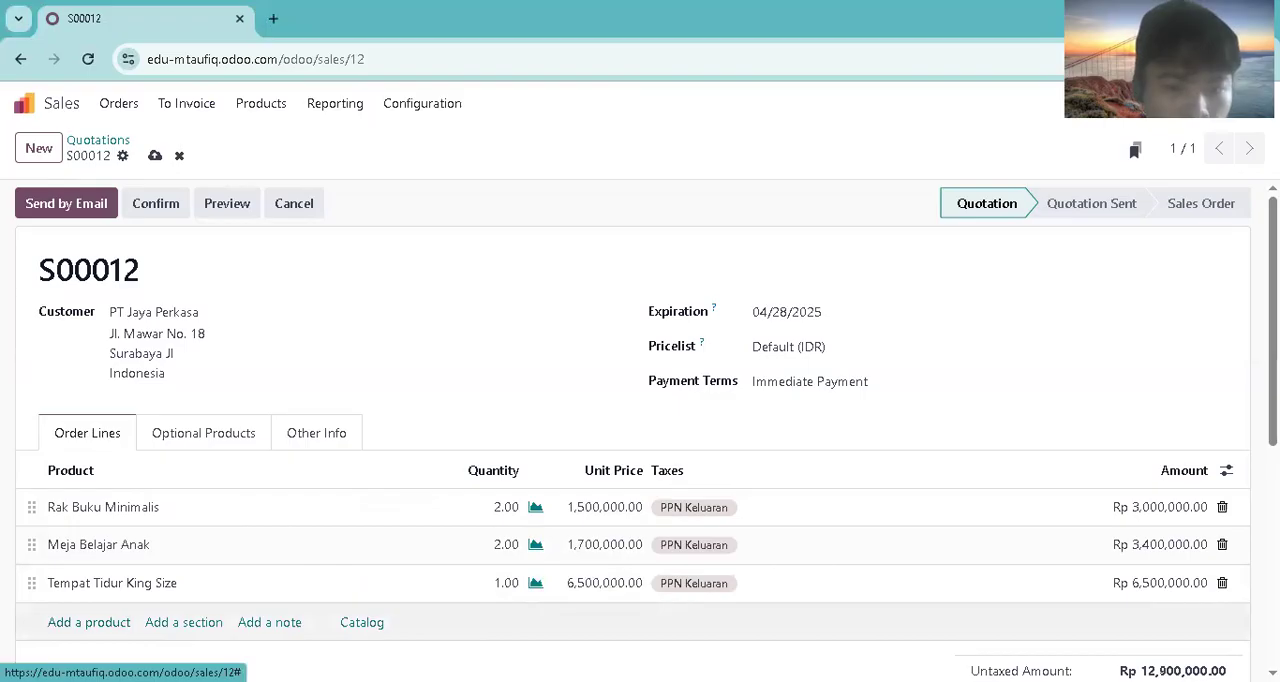
# Step: Add a fourth order line for Lemari Pakaian 2 Pintu with a quantity of 2
pyautogui.click(111, 621)
pyautogui.write('lemari pak')
pyautogui.click(129, 517)
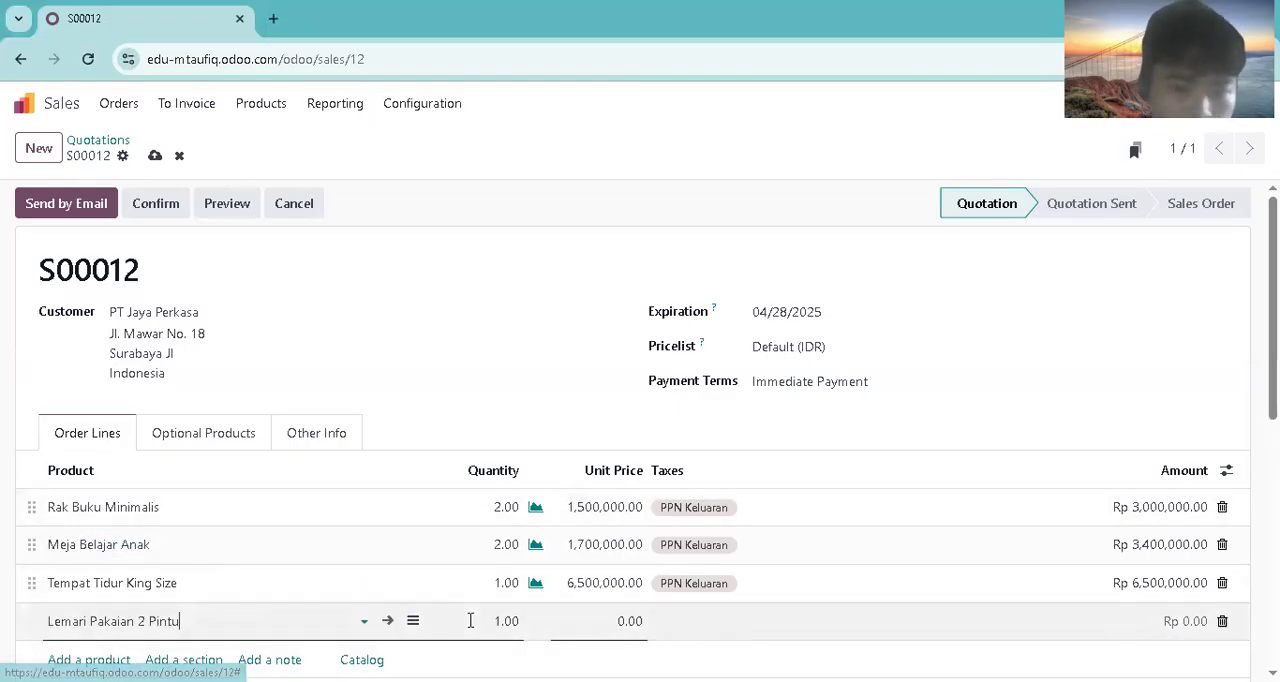
pyautogui.click(518, 621)
pyautogui.write('2')
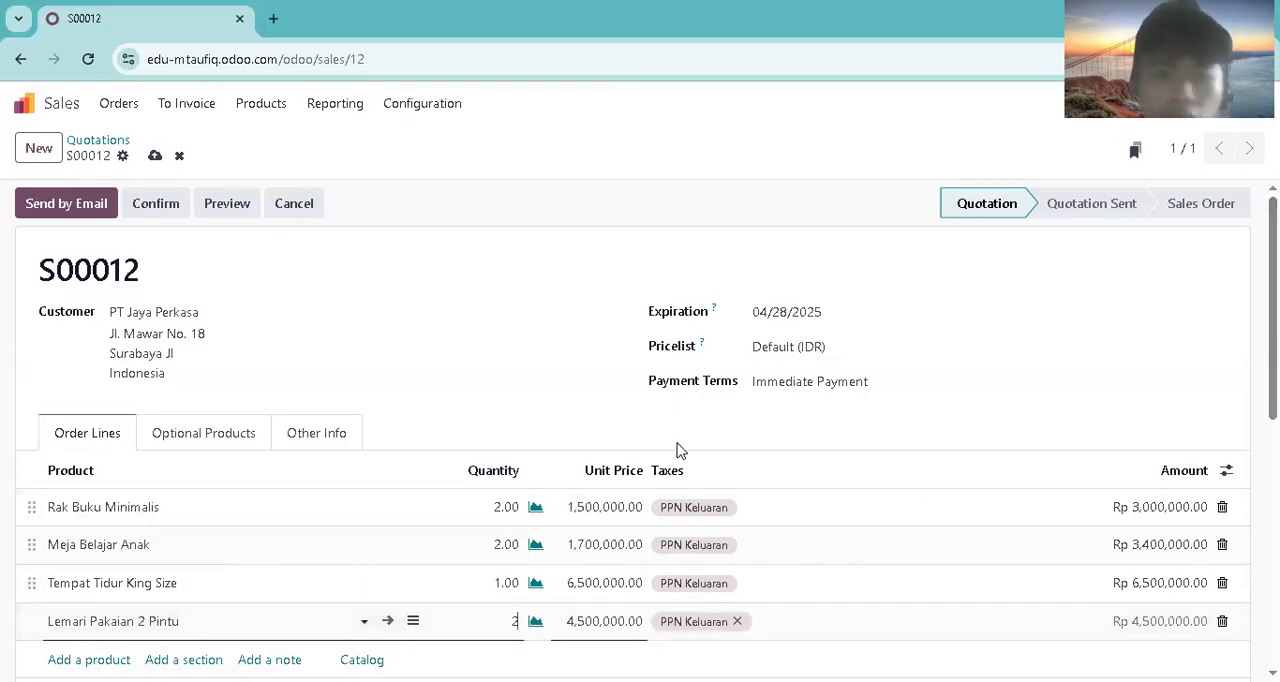
pyautogui.click(616, 243)
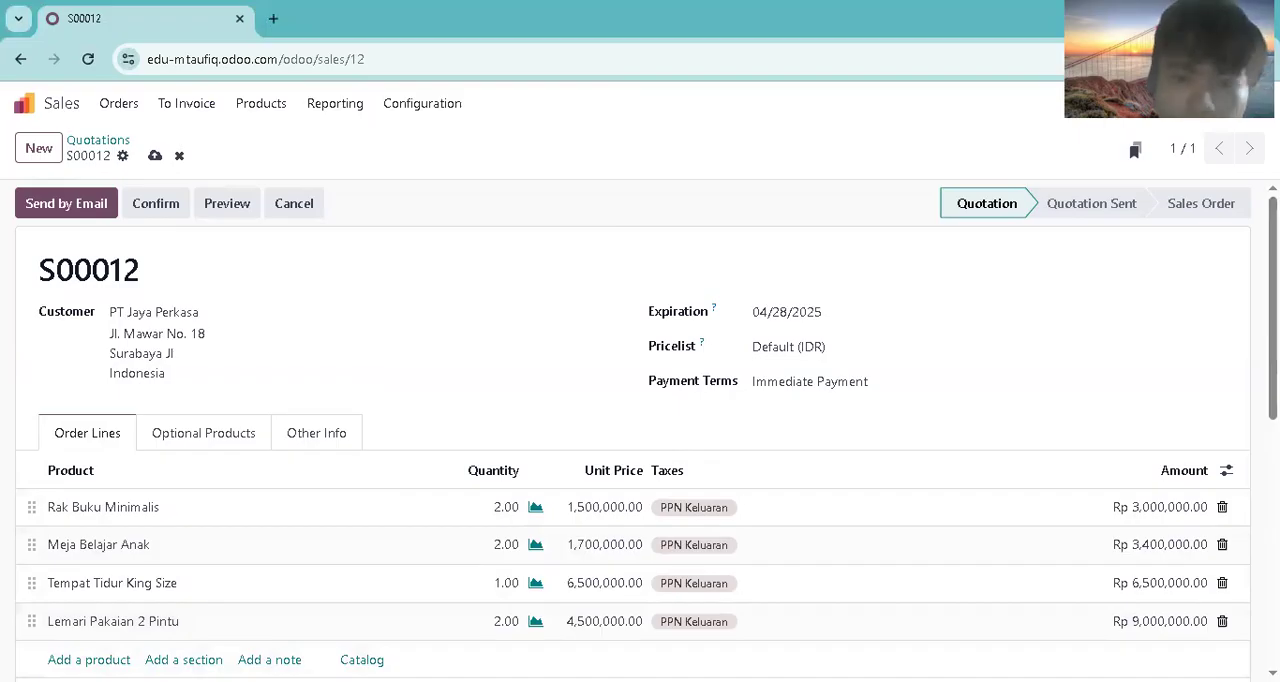
# Step: Send the quotation to PT Jaya Perkasa by email and confirm it as a sales order
pyautogui.click(108, 212)
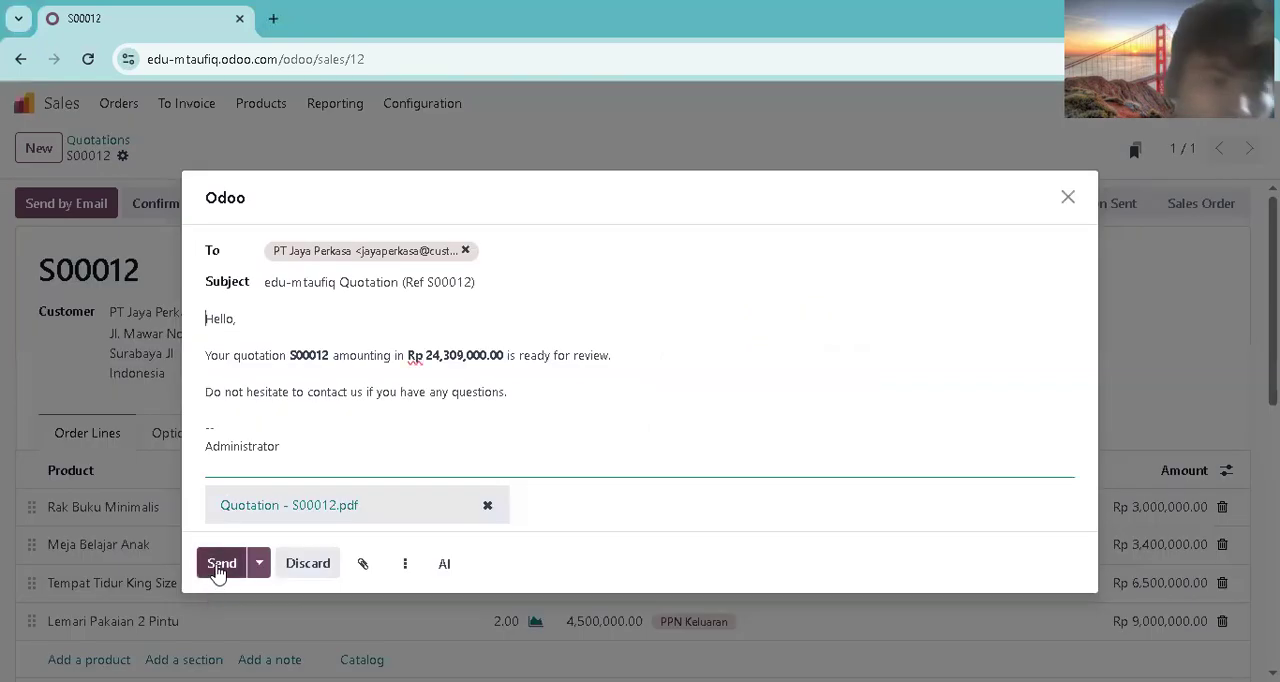
pyautogui.click(219, 566)
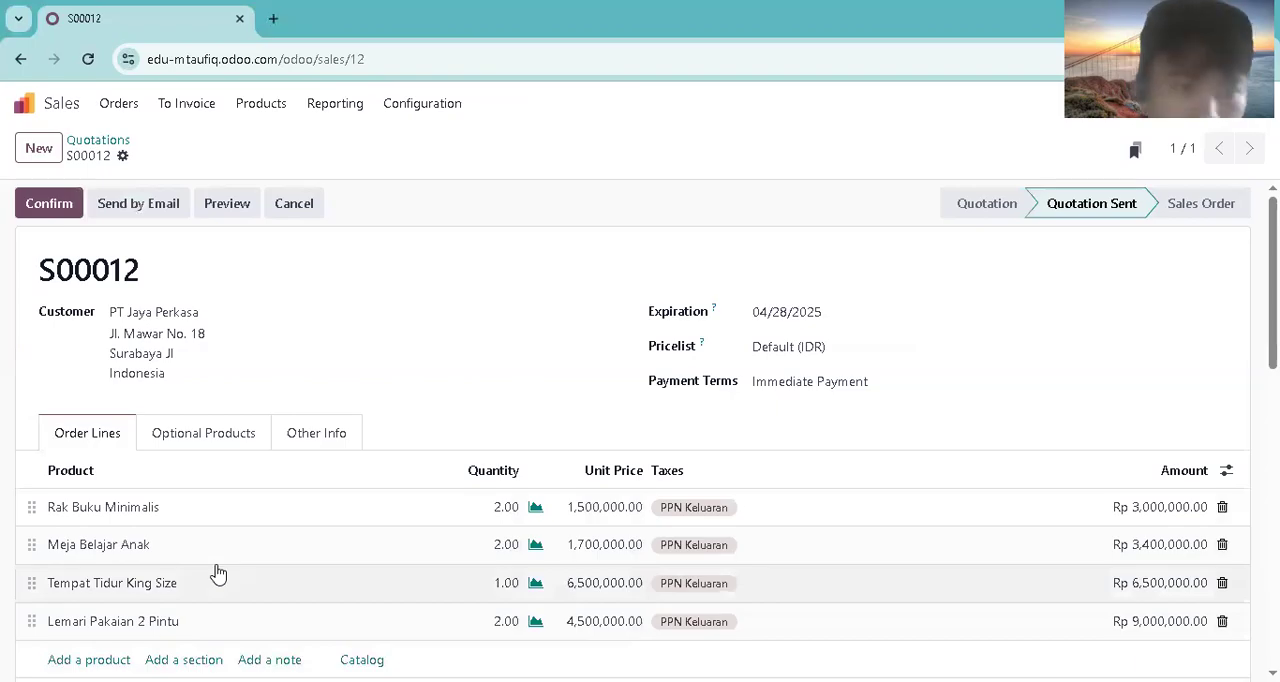
pyautogui.click(60, 203)
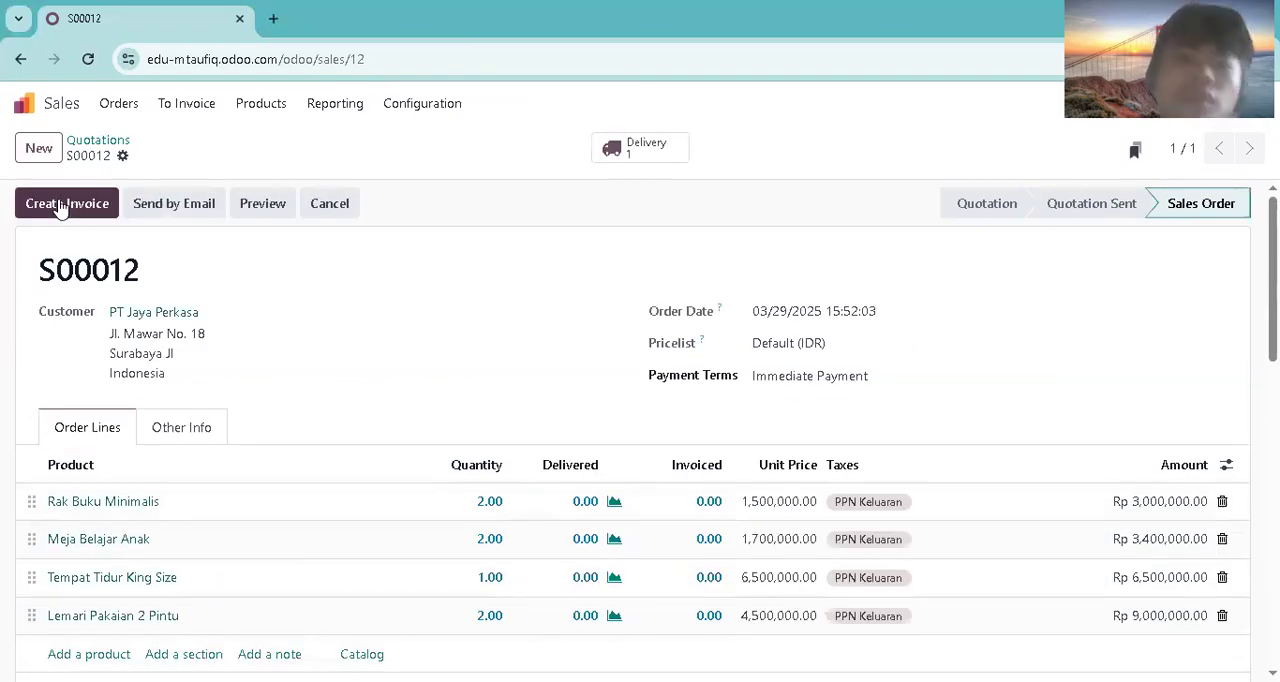
# Step: Open the sales order's delivery and mark all four product lines as picked
pyautogui.click(650, 150)
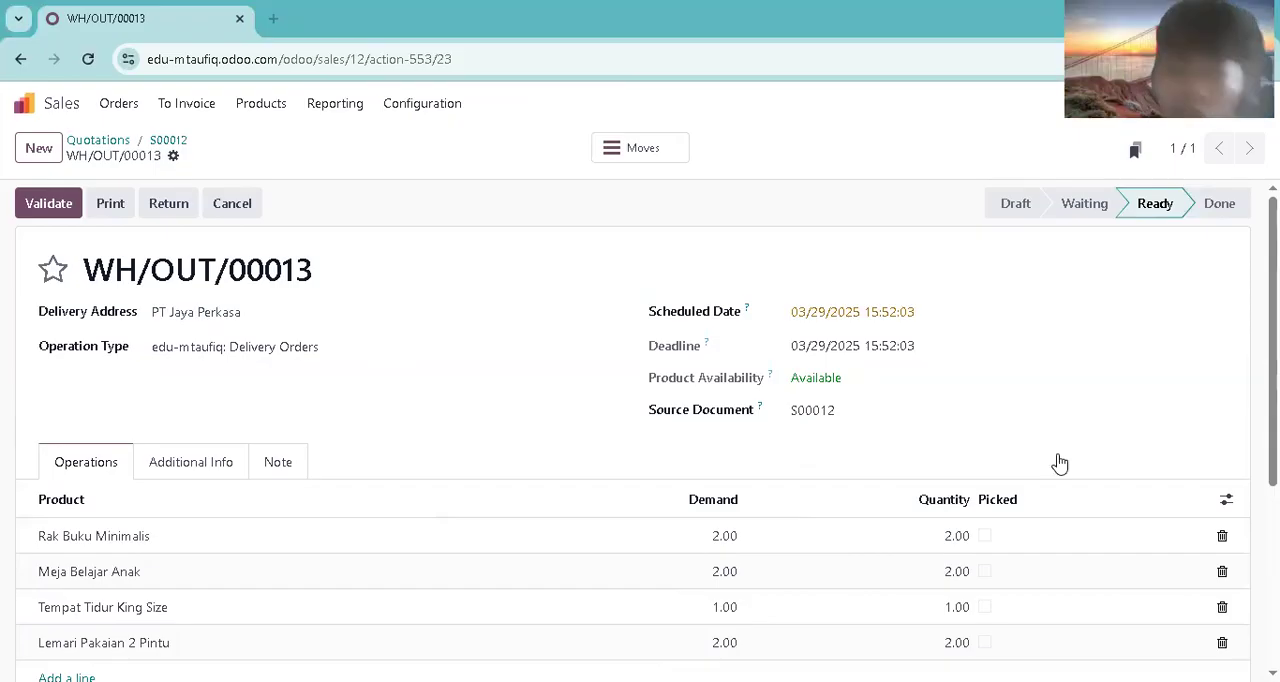
pyautogui.click(991, 535)
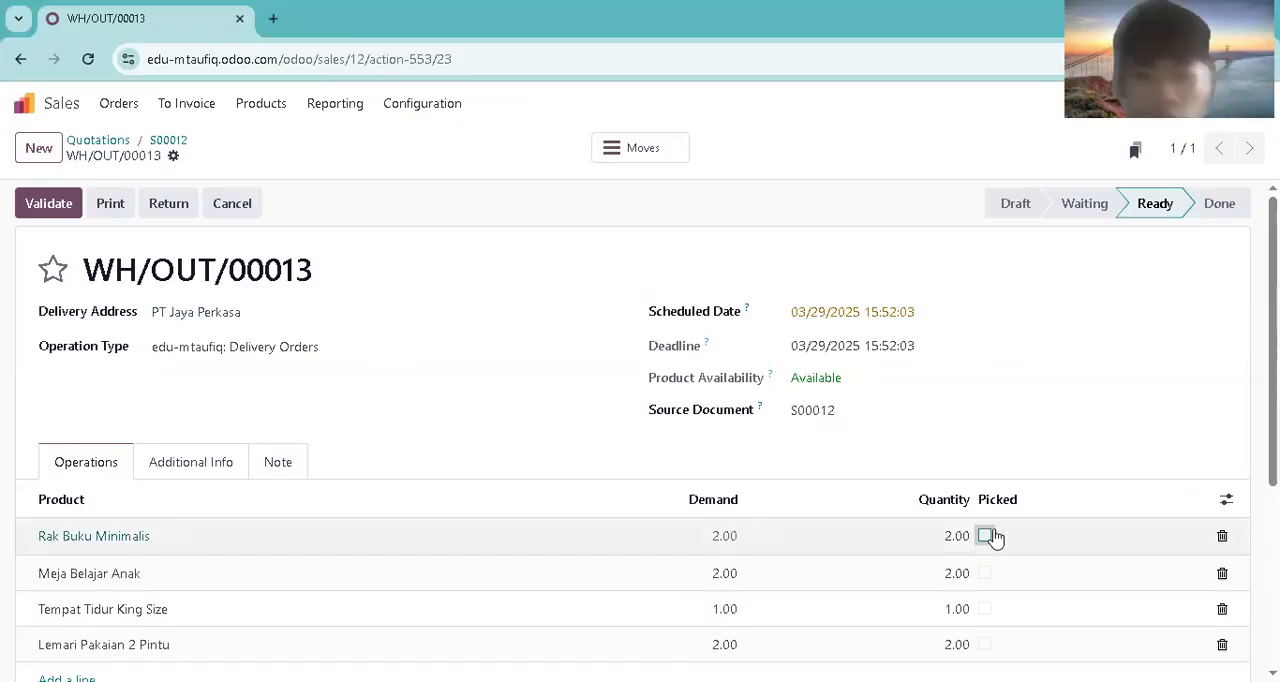
pyautogui.click(985, 571)
pyautogui.click(985, 607)
pyautogui.click(985, 644)
pyautogui.click(852, 314)
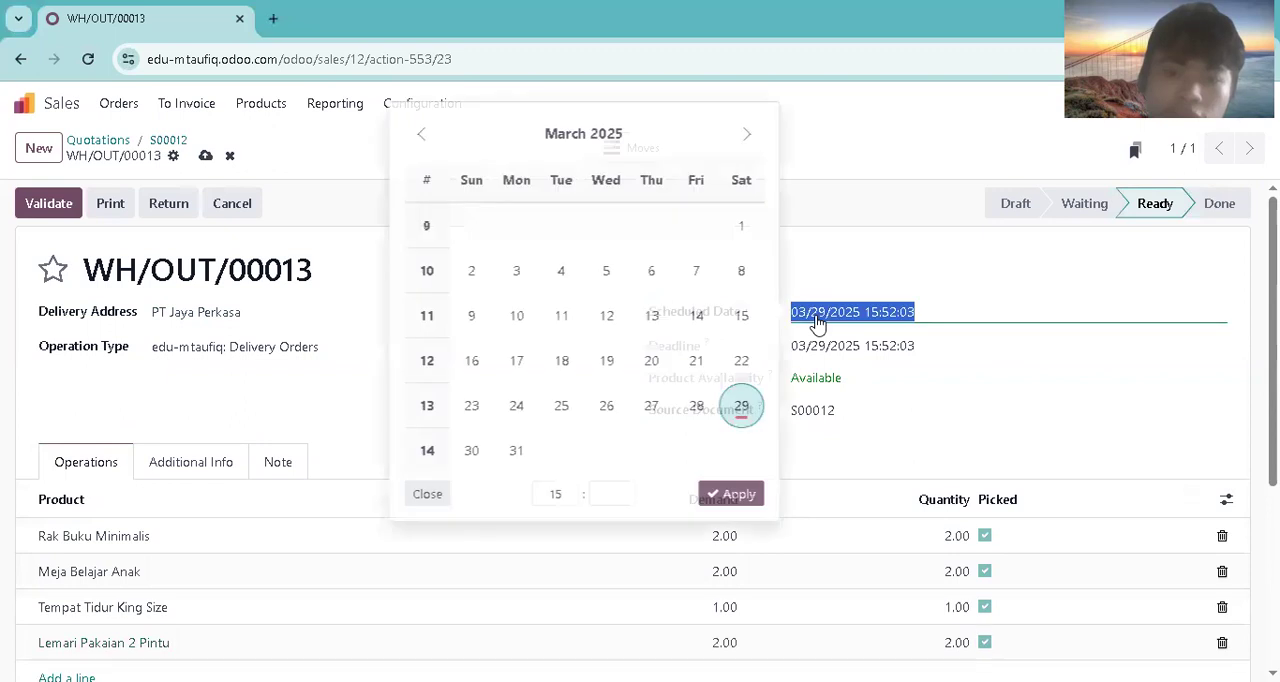
pyautogui.click(563, 418)
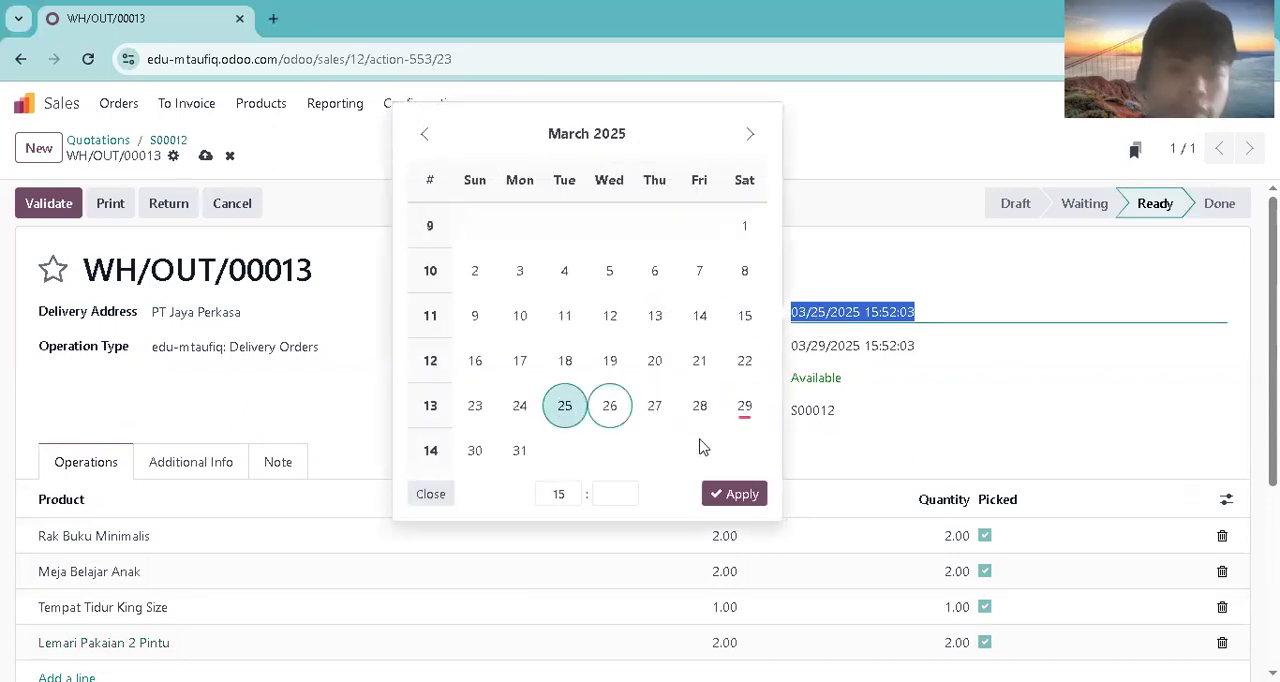
pyautogui.click(735, 494)
# Step: Set the delivery's scheduled date to 03/30/2025 and validate the delivery
pyautogui.click(951, 316)
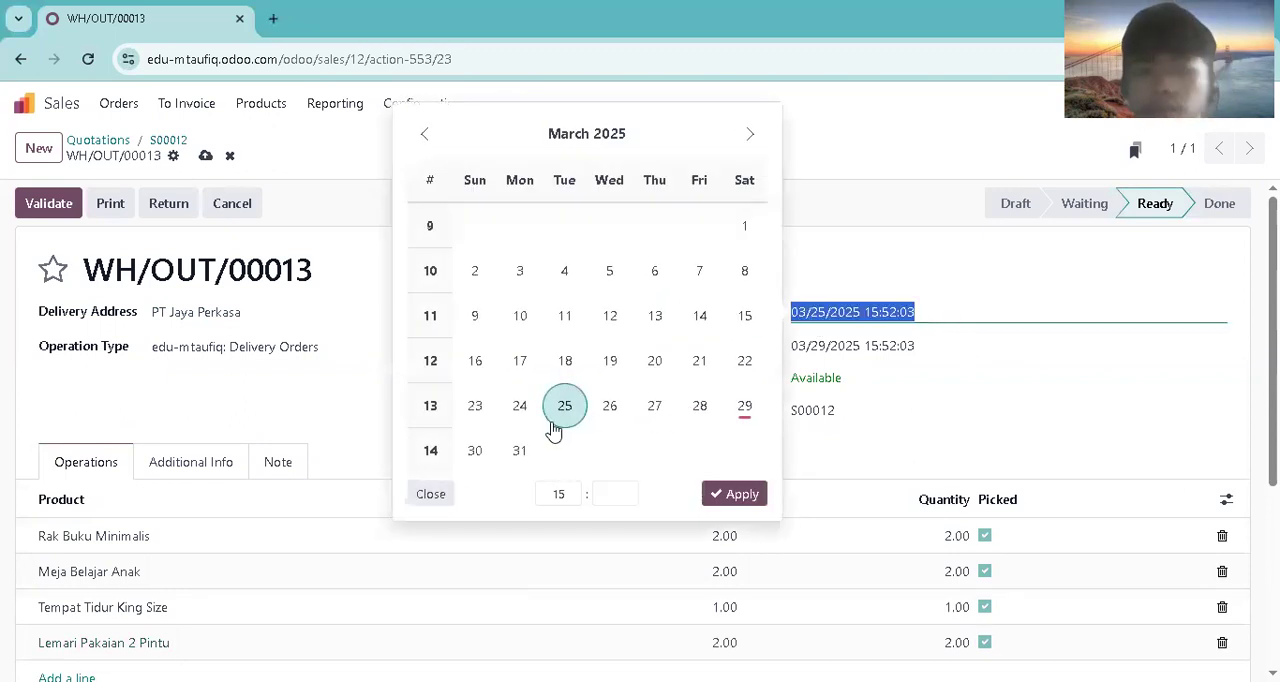
pyautogui.click(475, 452)
pyautogui.click(735, 494)
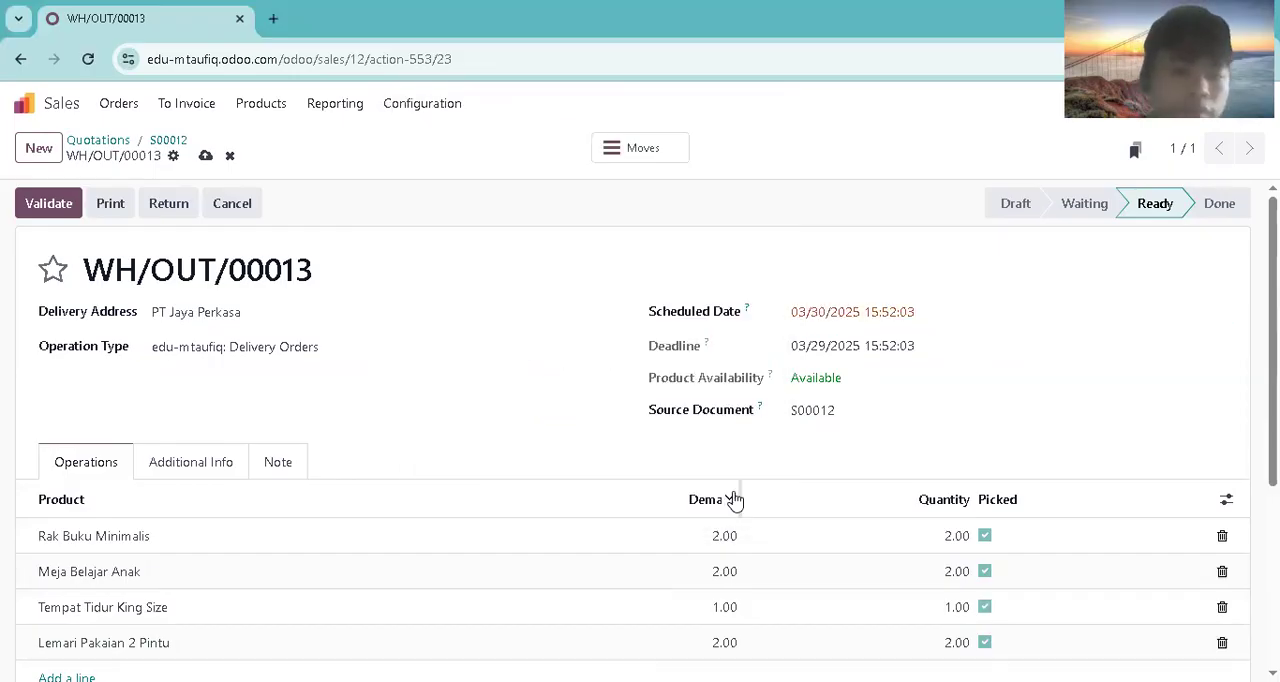
pyautogui.click(44, 204)
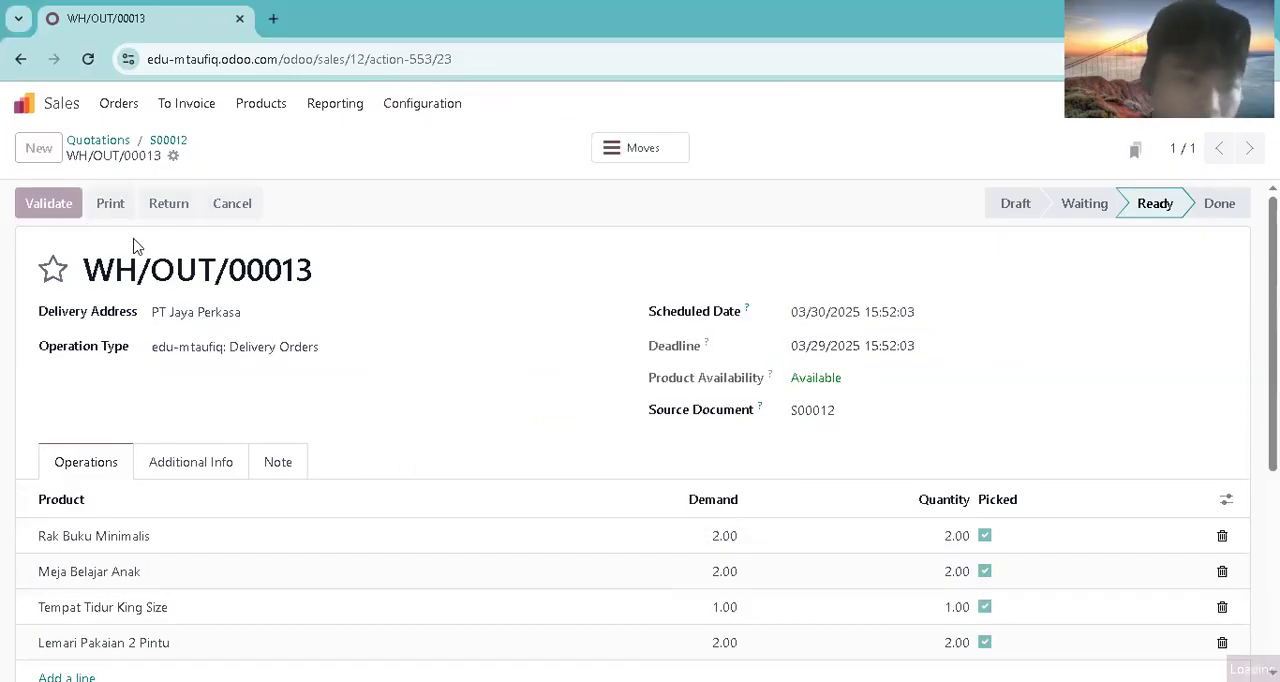
# Step: Open PT Jaya Perkasa's order from the orders to invoice and create its draft invoice
pyautogui.click(179, 105)
pyautogui.click(205, 142)
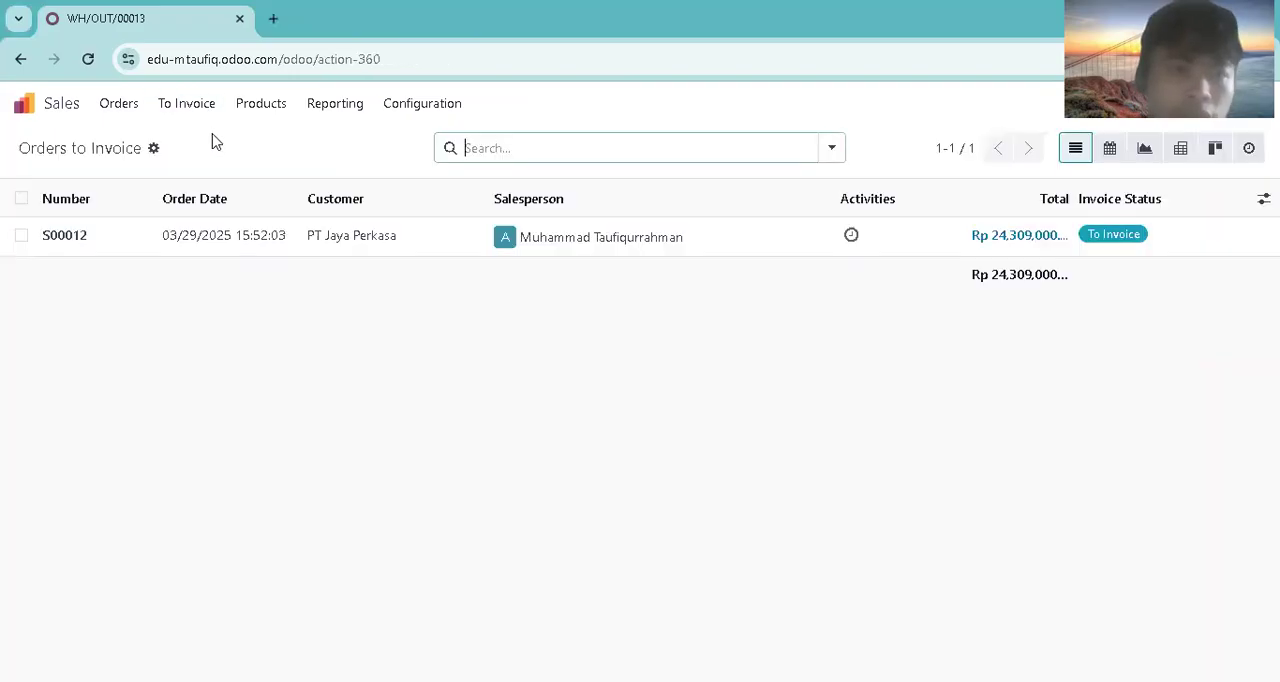
pyautogui.click(300, 235)
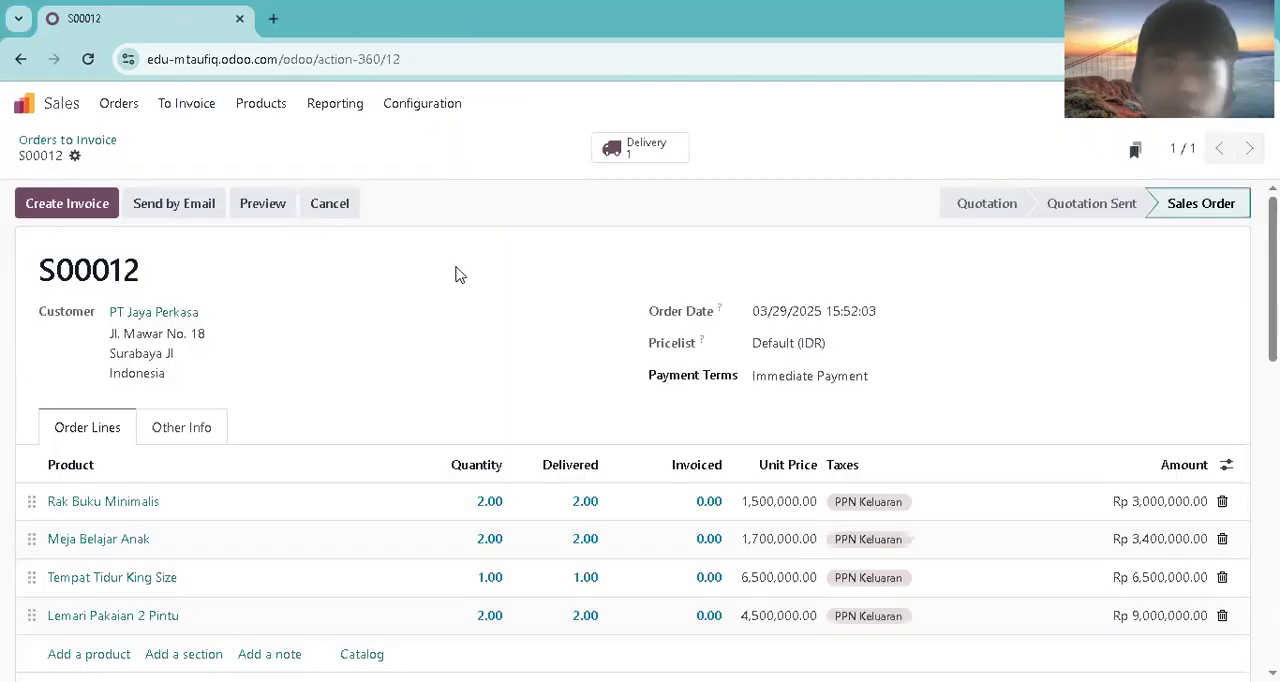
pyautogui.click(113, 208)
pyautogui.click(242, 476)
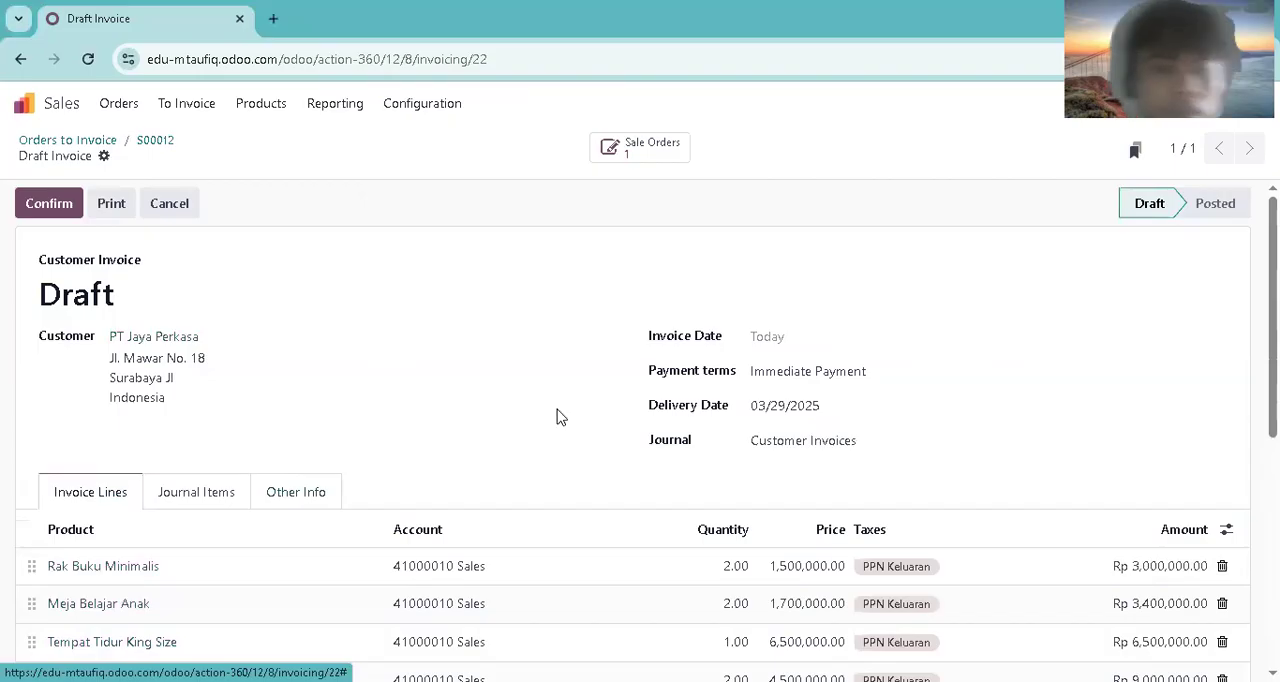
# Step: Set the draft invoice's date to 03/25/2025 and display its journal items
pyautogui.click(762, 340)
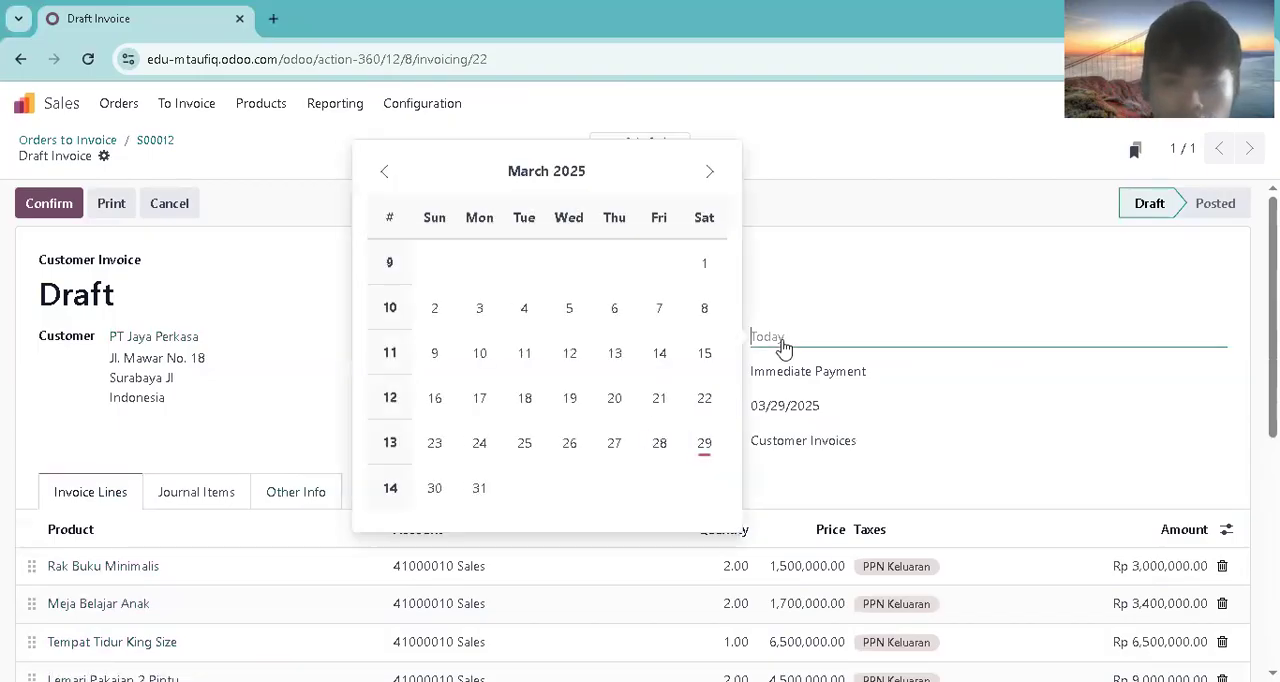
pyautogui.click(517, 452)
pyautogui.scroll(-2, 1220, 372)
pyautogui.scroll(2, 334, 486)
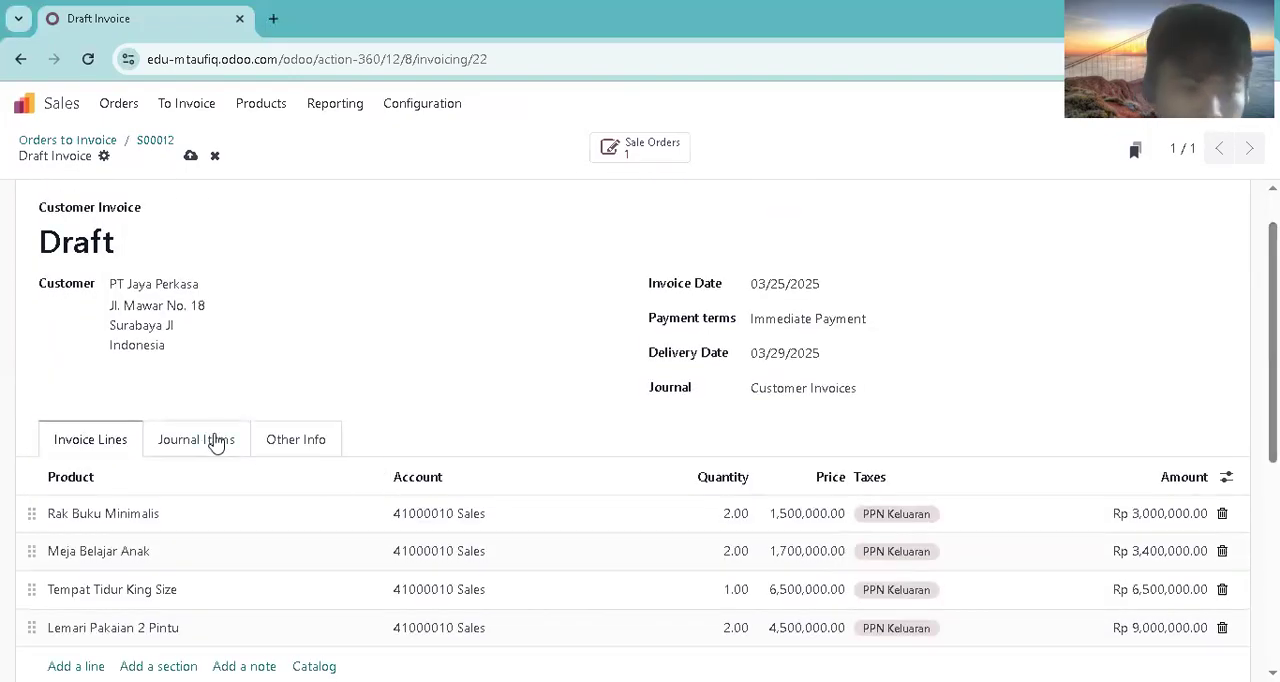
pyautogui.click(215, 441)
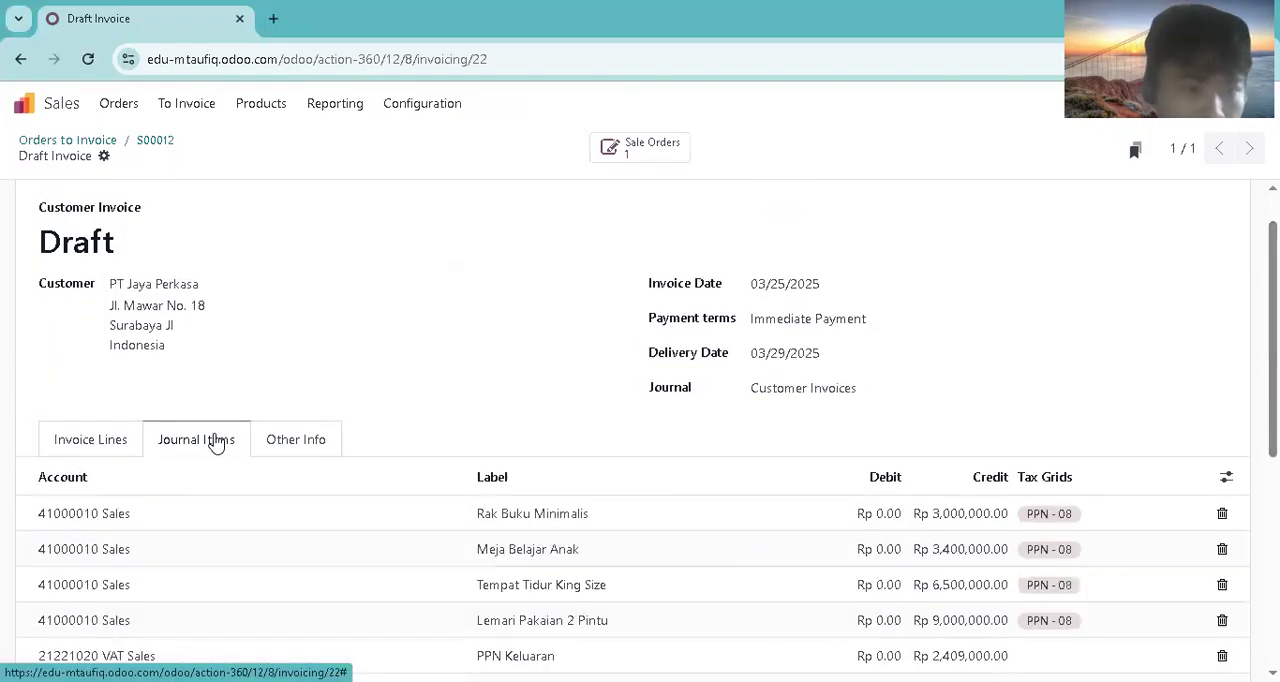
# Step: Set the draft invoice's payment terms to Immediate Payment and confirm the invoice
pyautogui.click(91, 443)
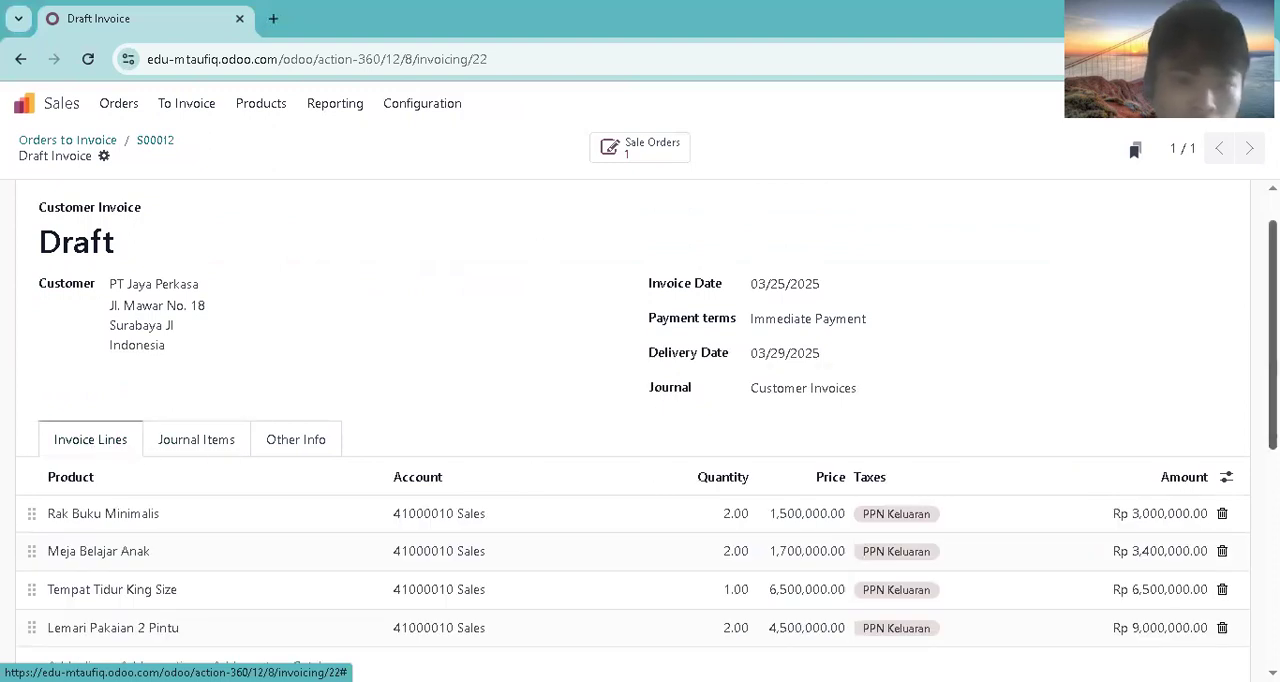
pyautogui.scroll(1, 640, 430)
pyautogui.click(764, 371)
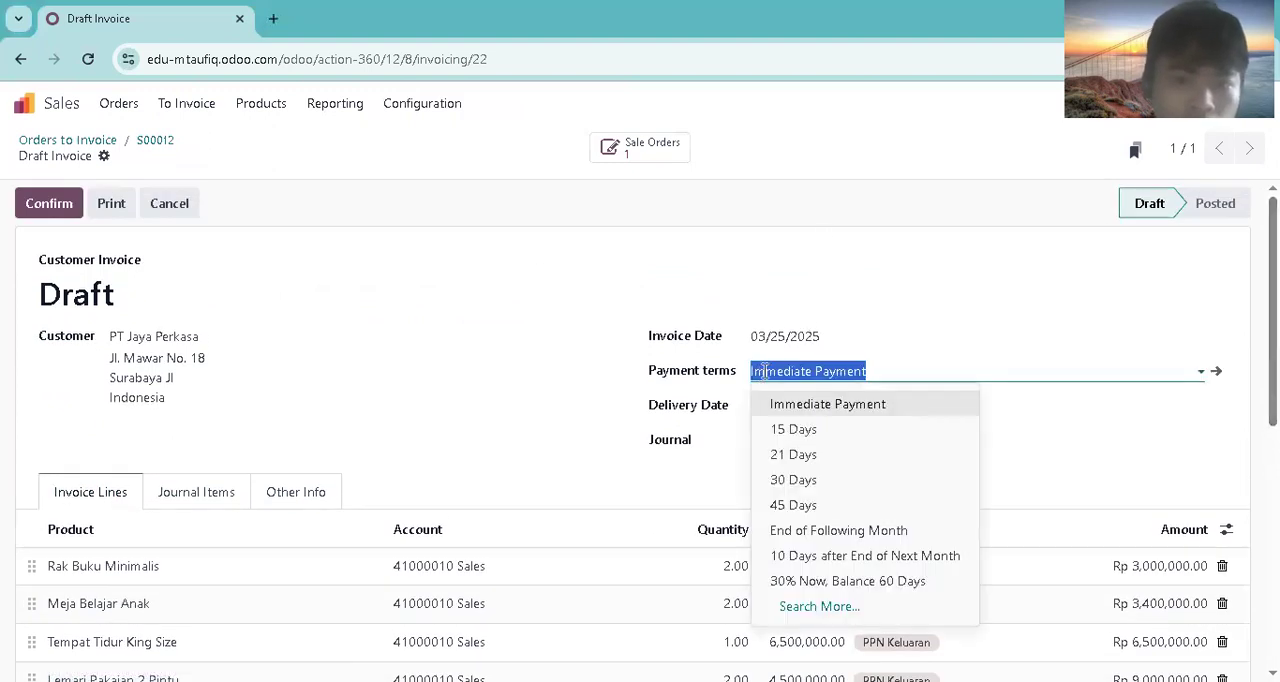
pyautogui.click(768, 405)
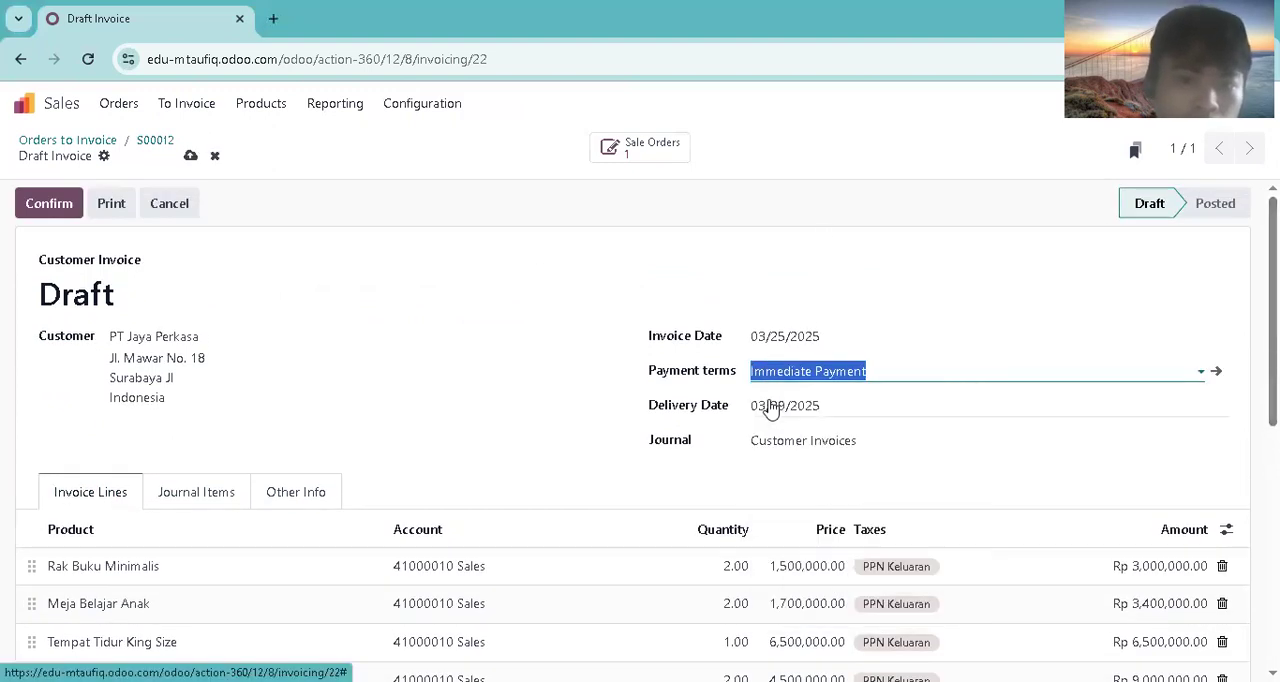
pyautogui.click(52, 205)
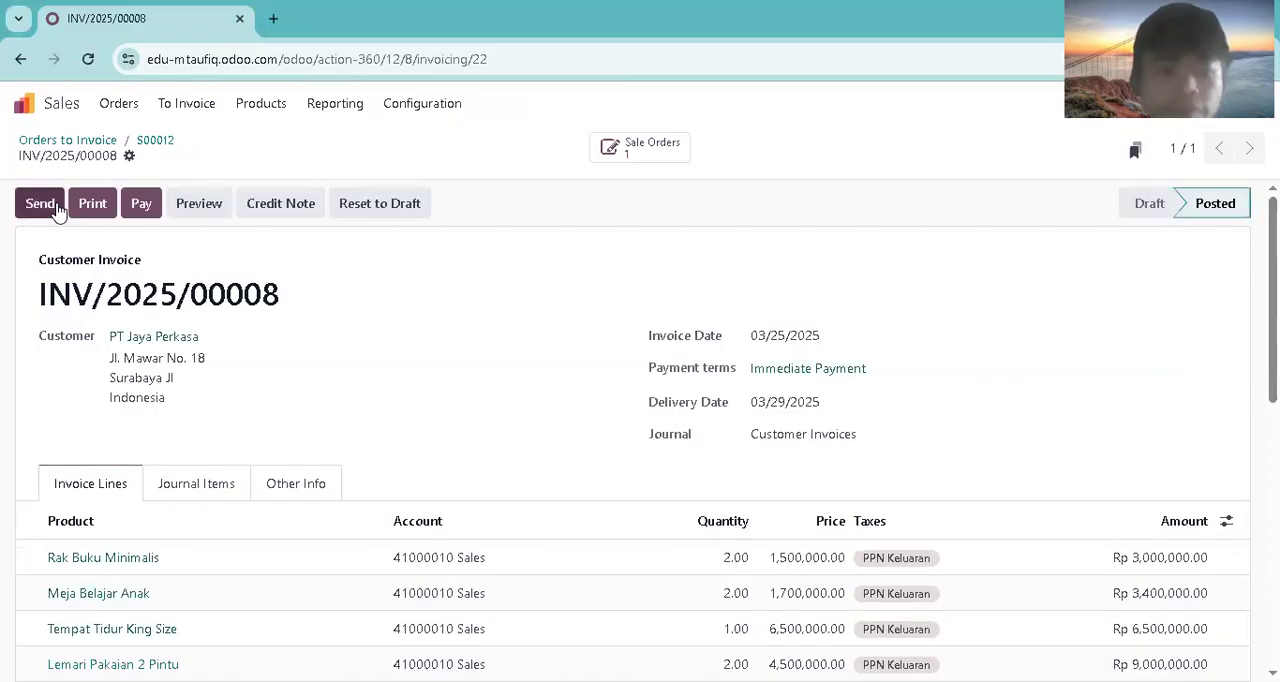
# Step: Open the journal items in the Accounting app and add the Unreconciled filter to the posted entries
pyautogui.click(47, 106)
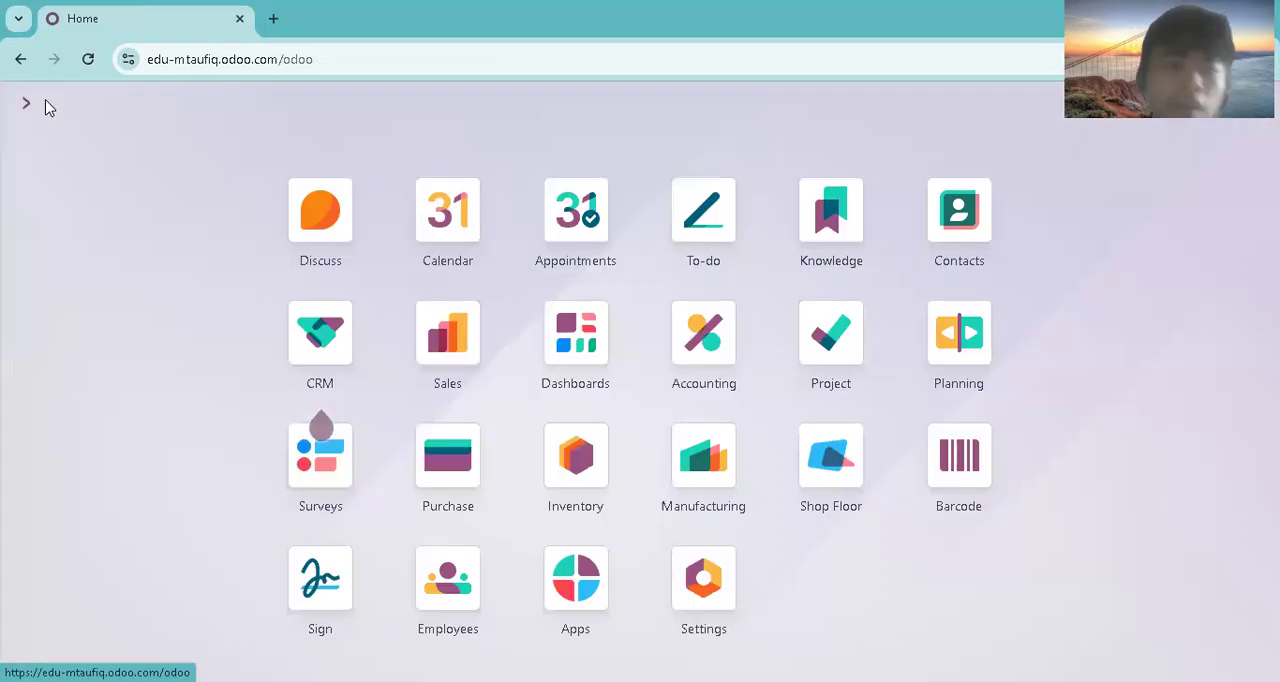
pyautogui.click(725, 365)
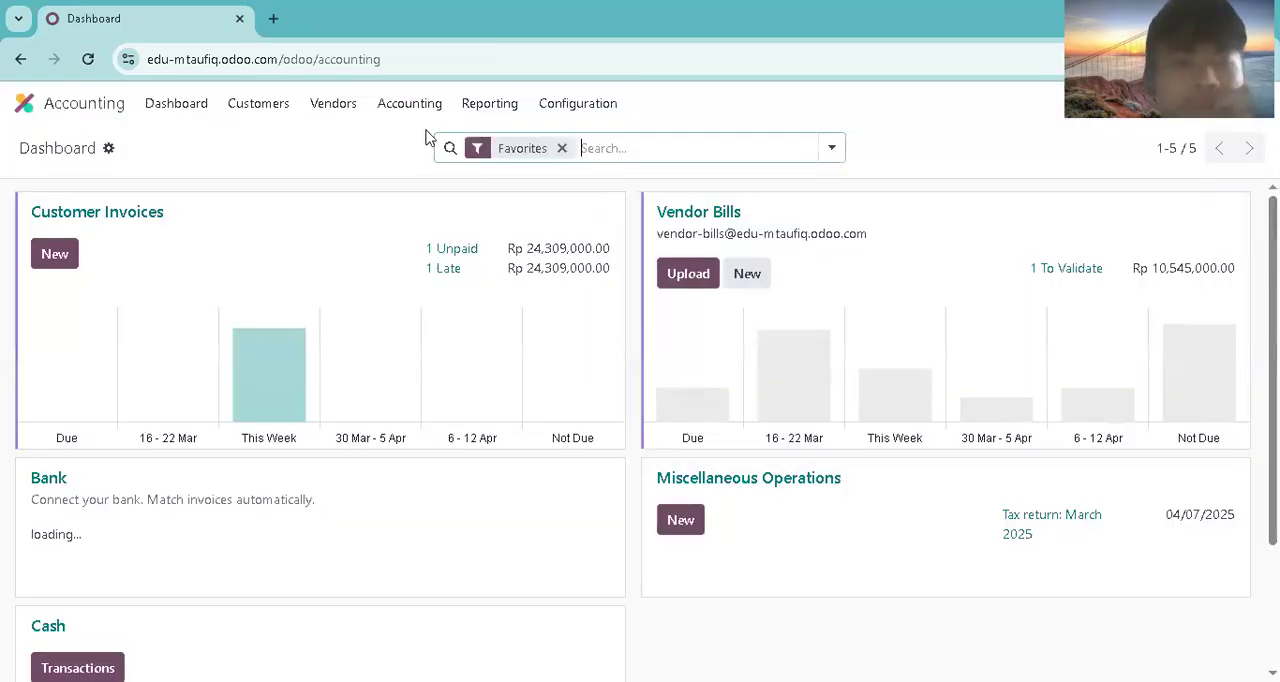
pyautogui.click(429, 106)
pyautogui.click(426, 149)
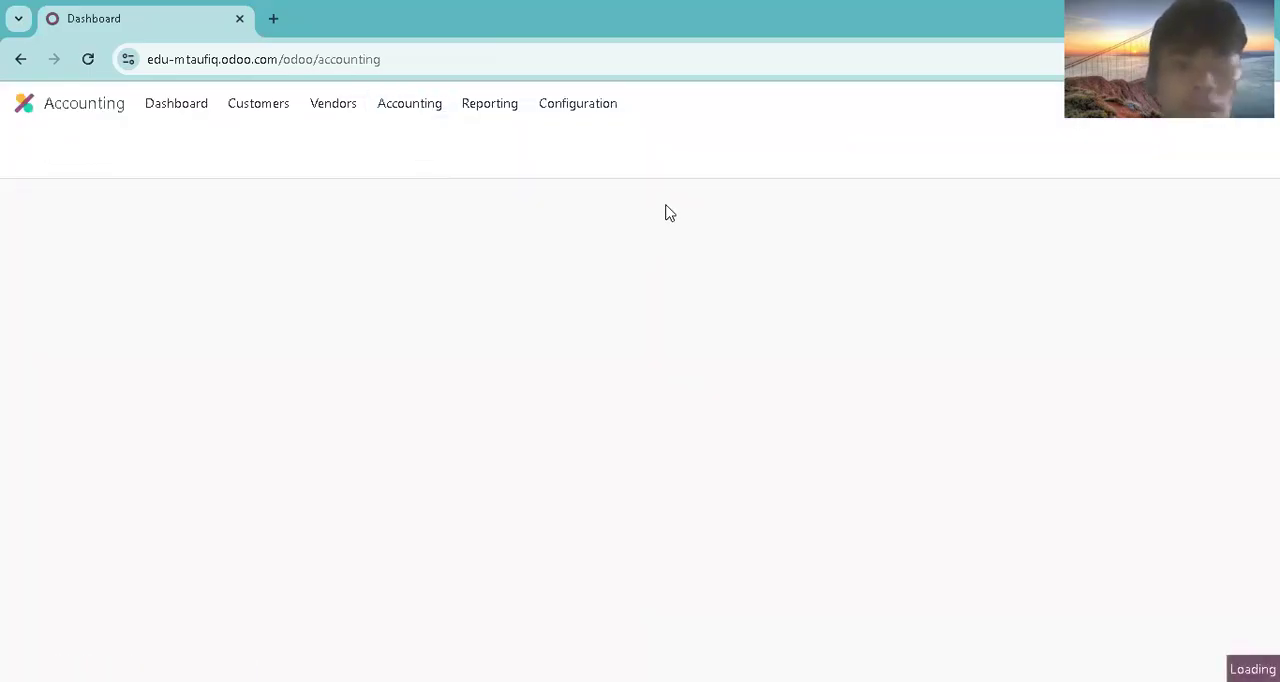
pyautogui.click(824, 145)
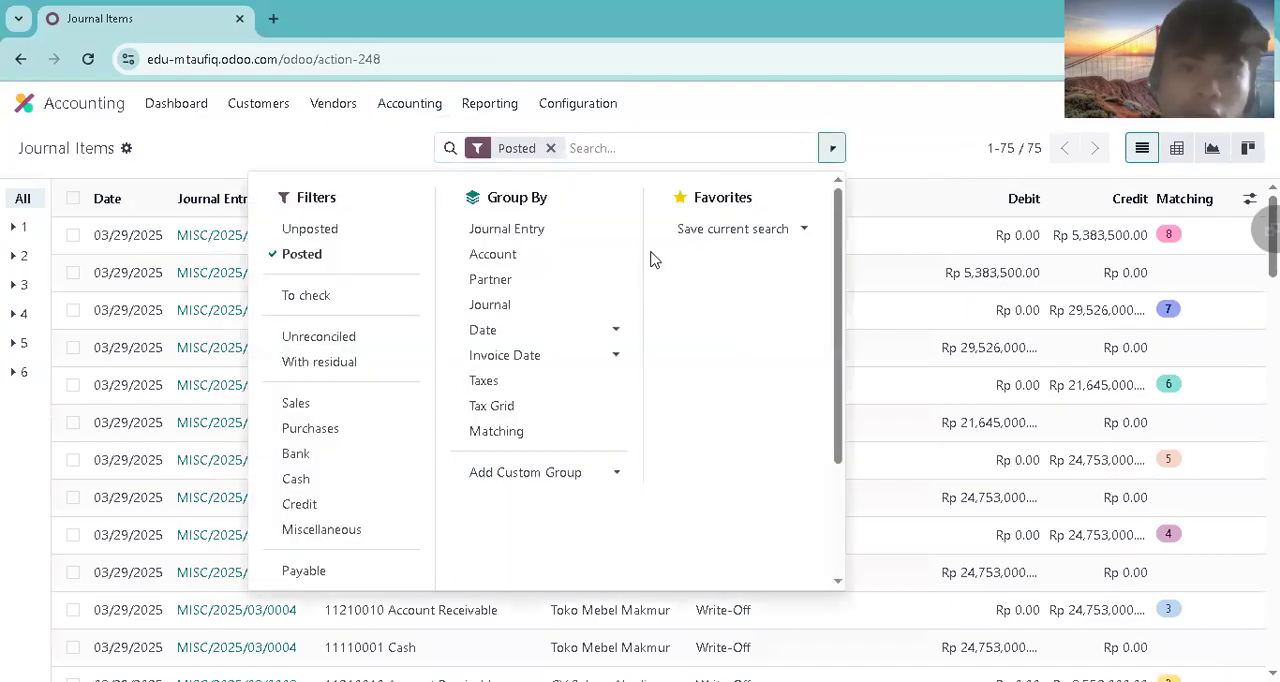
pyautogui.click(396, 336)
pyautogui.click(396, 336)
pyautogui.click(305, 342)
pyautogui.click(314, 138)
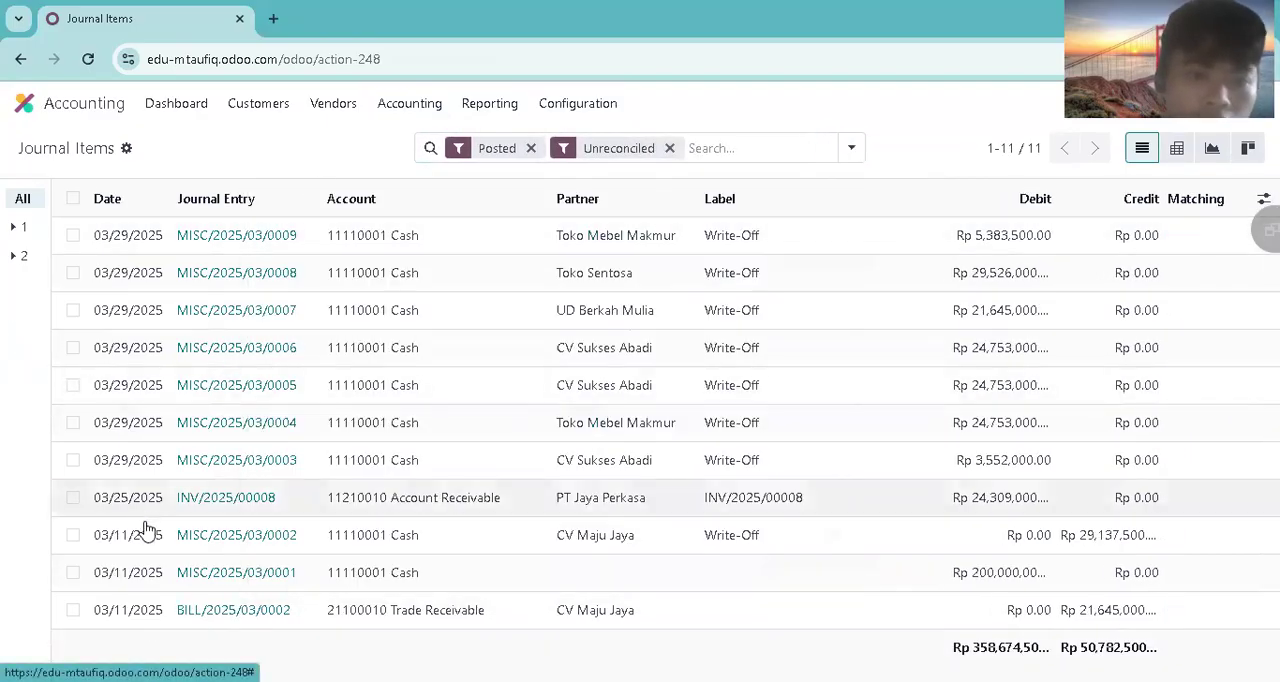
# Step: Reconcile PT Jaya Perkasa's receivable line for INV/2025/00008 with a write-off to account 11110001 Cash
pyautogui.click(73, 497)
pyautogui.click(603, 148)
pyautogui.click(344, 350)
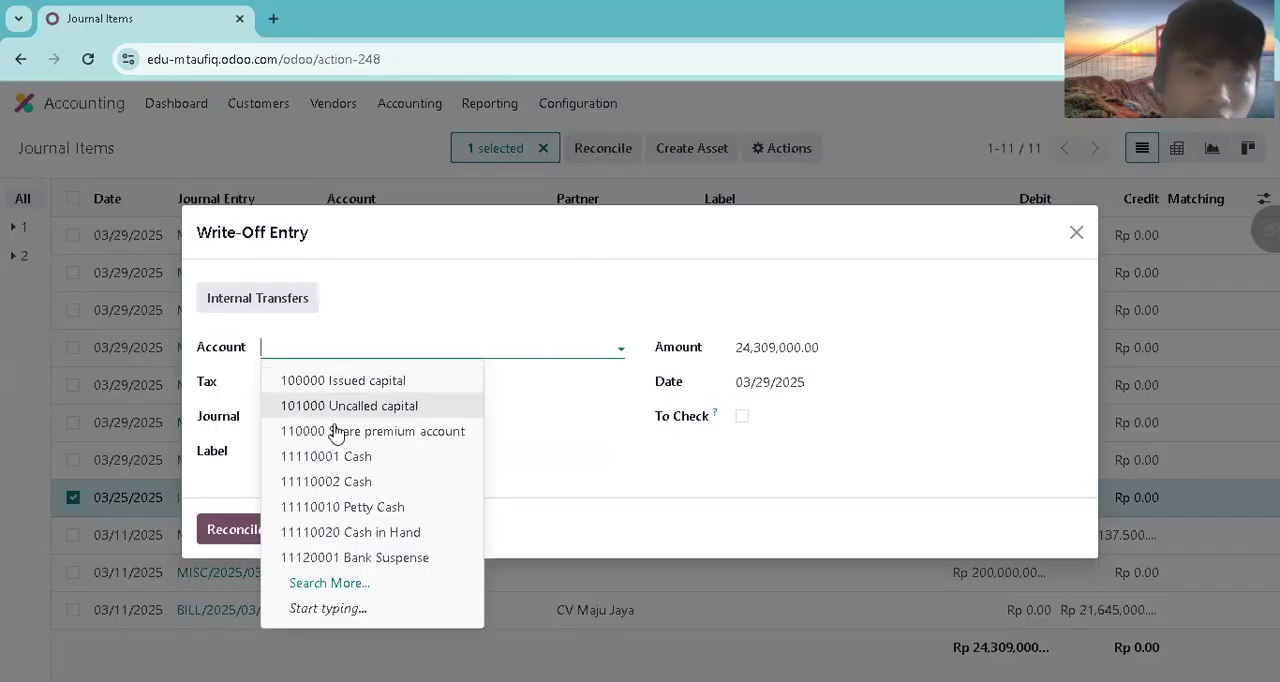
pyautogui.click(334, 451)
pyautogui.click(352, 449)
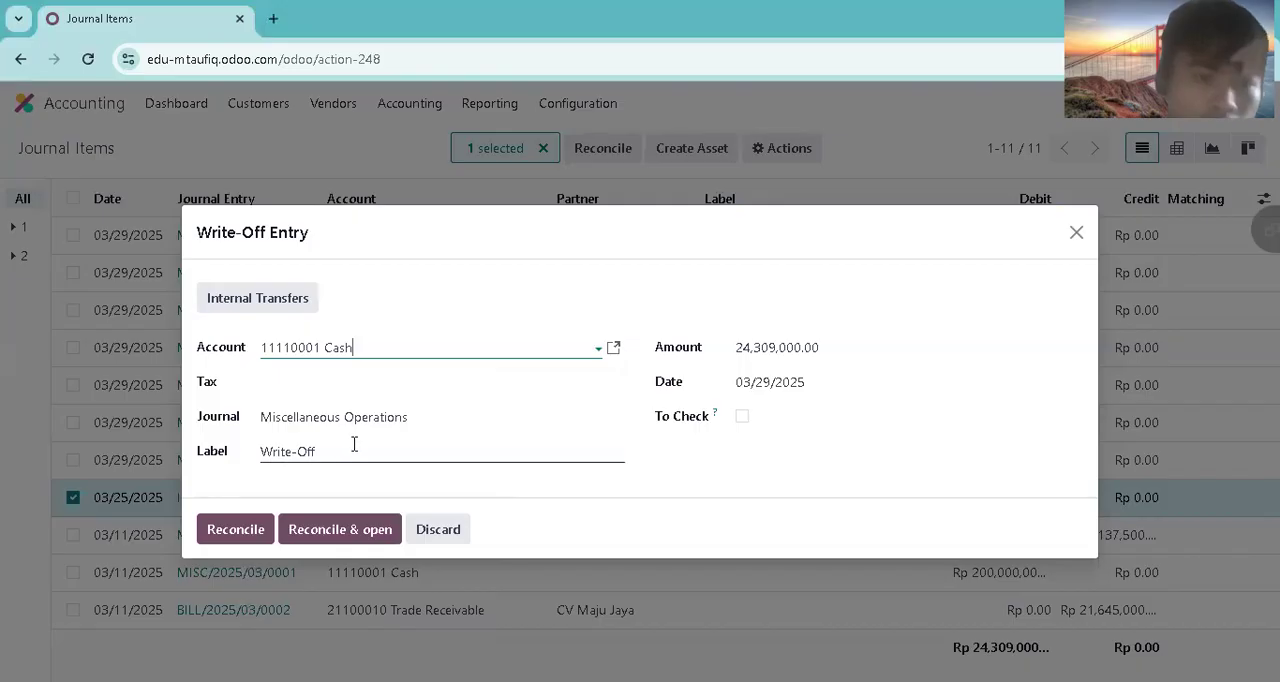
pyautogui.click(243, 529)
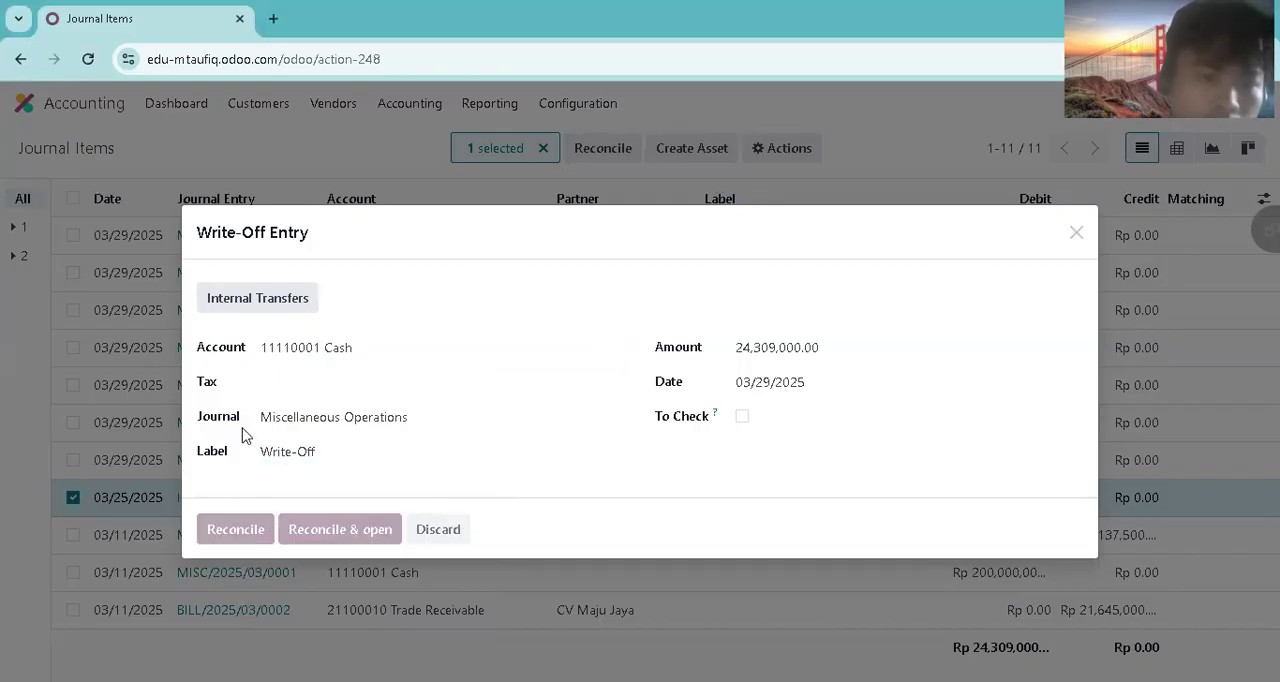
# Step: Switch to the Sales app and display the list of orders to invoice
pyautogui.click(21, 103)
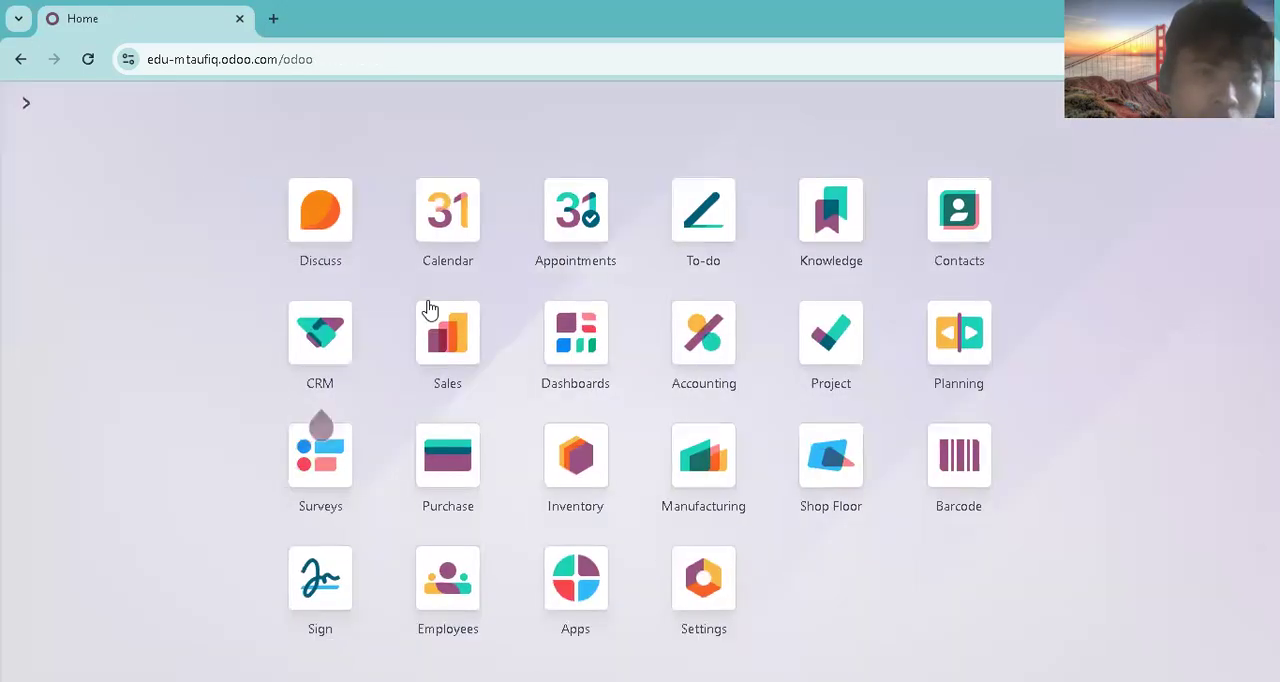
pyautogui.click(469, 475)
pyautogui.click(24, 103)
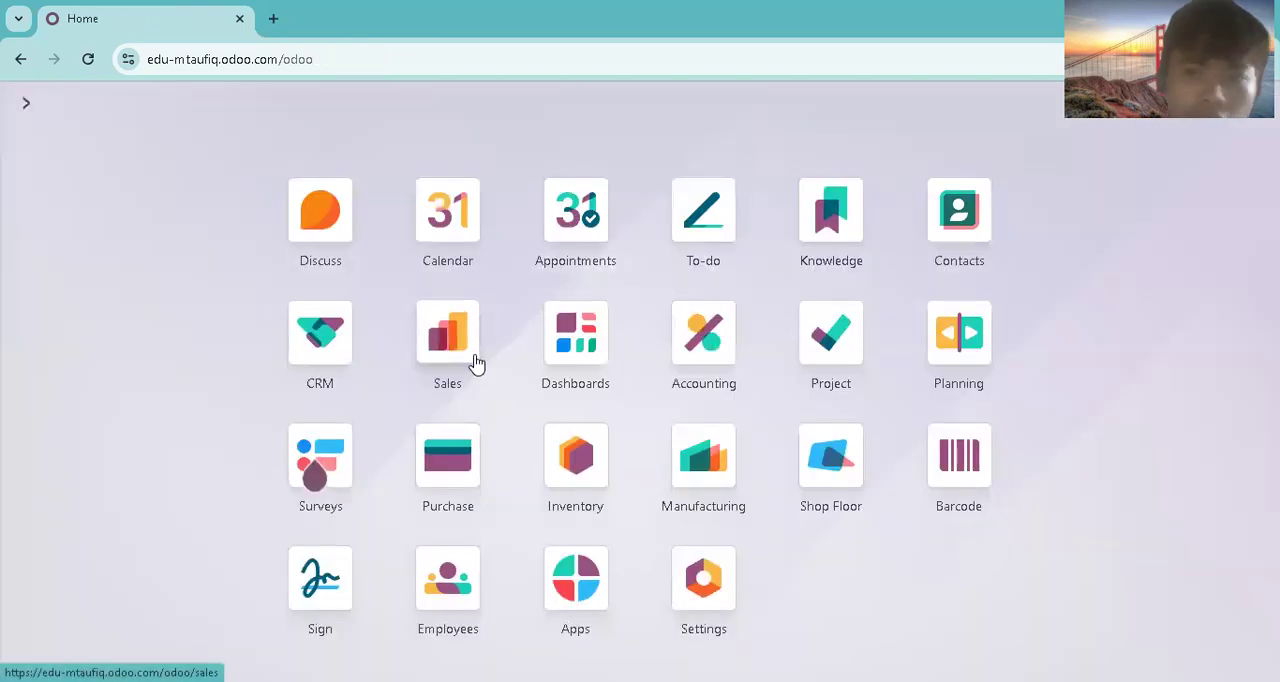
pyautogui.click(468, 358)
pyautogui.click(186, 103)
pyautogui.click(188, 150)
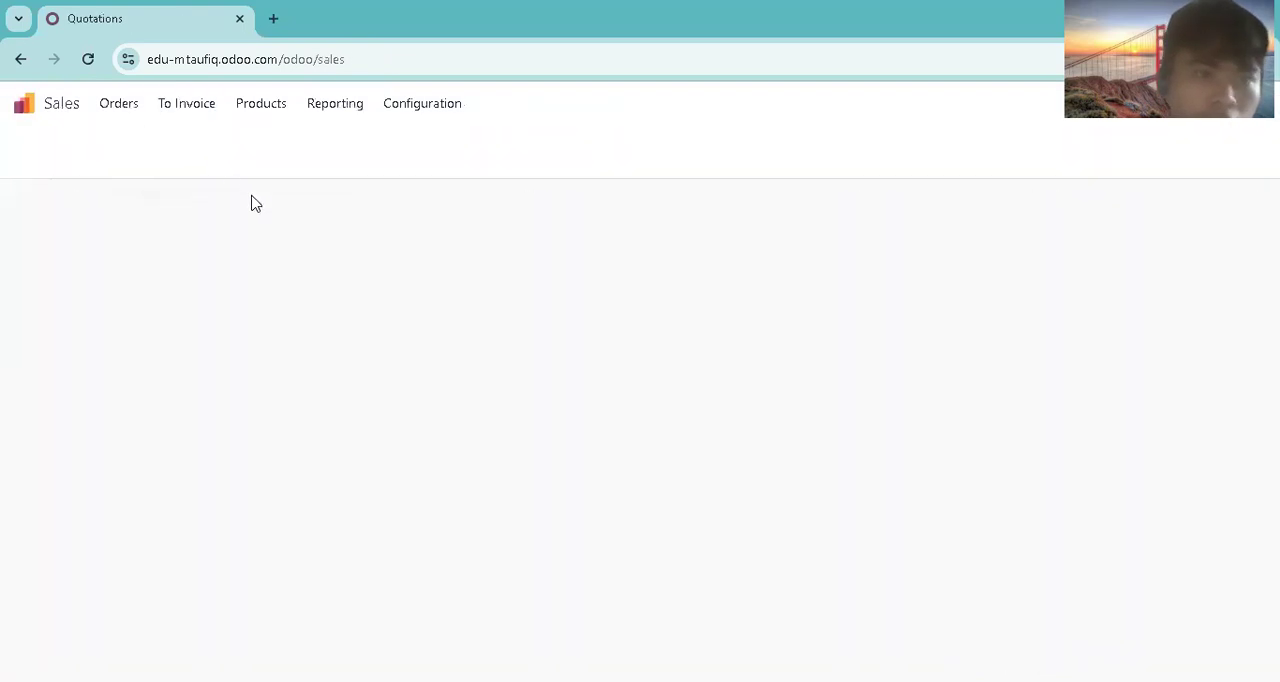
# Step: Open PT Jaya Perkasa's order from the sales orders and check its customer invoice
pyautogui.click(118, 104)
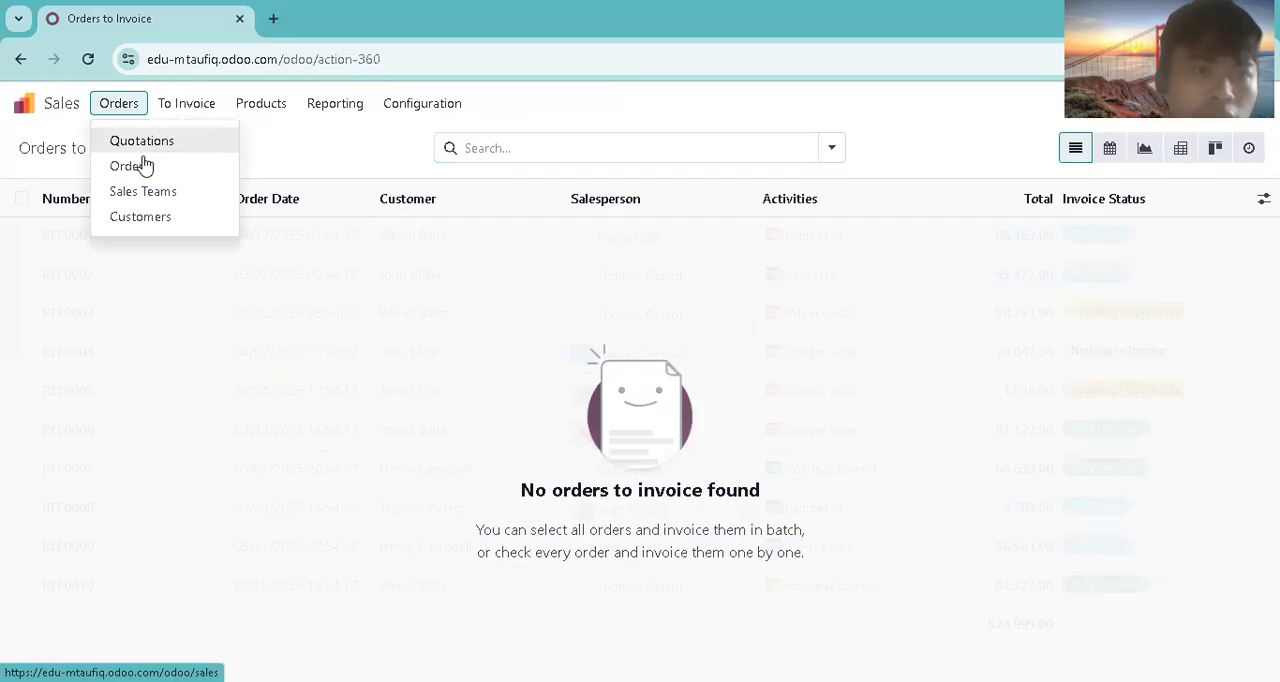
pyautogui.click(129, 166)
pyautogui.click(211, 238)
pyautogui.click(668, 155)
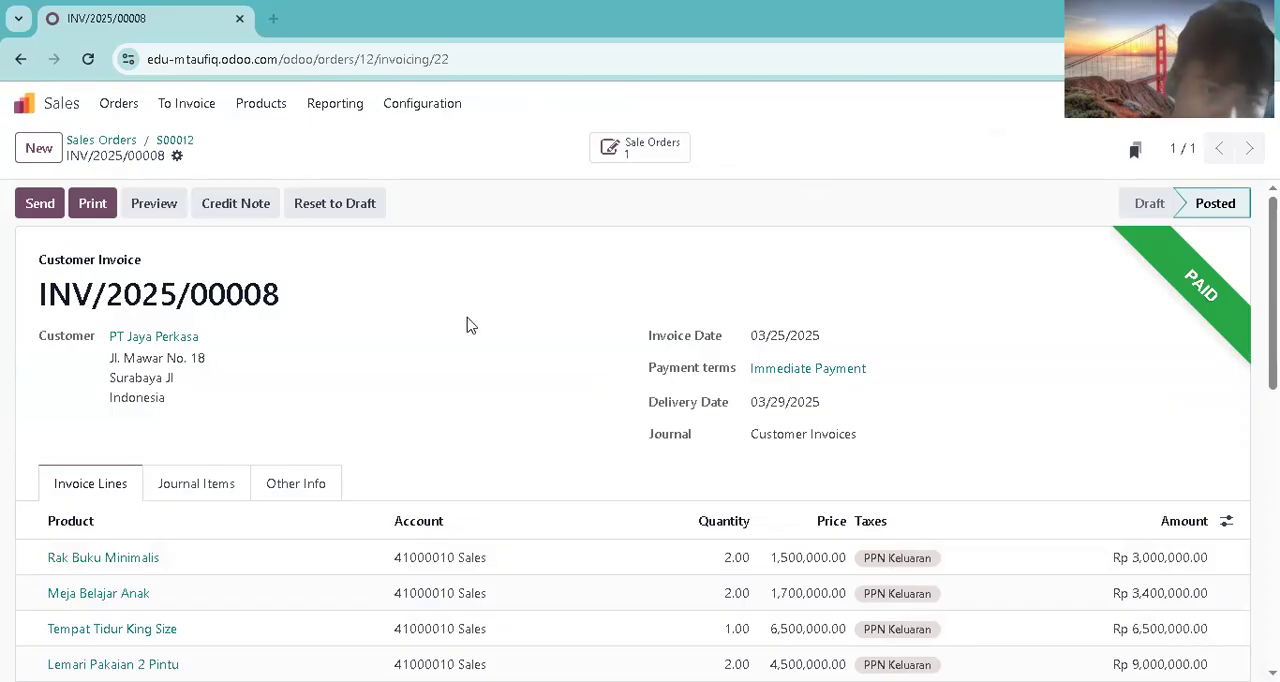
# Step: Start a new quotation for the customer Toko Mebel Makmur with Immediate Payment as its payment terms
pyautogui.click(61, 103)
pyautogui.click(40, 149)
pyautogui.write('toko mebel makm')
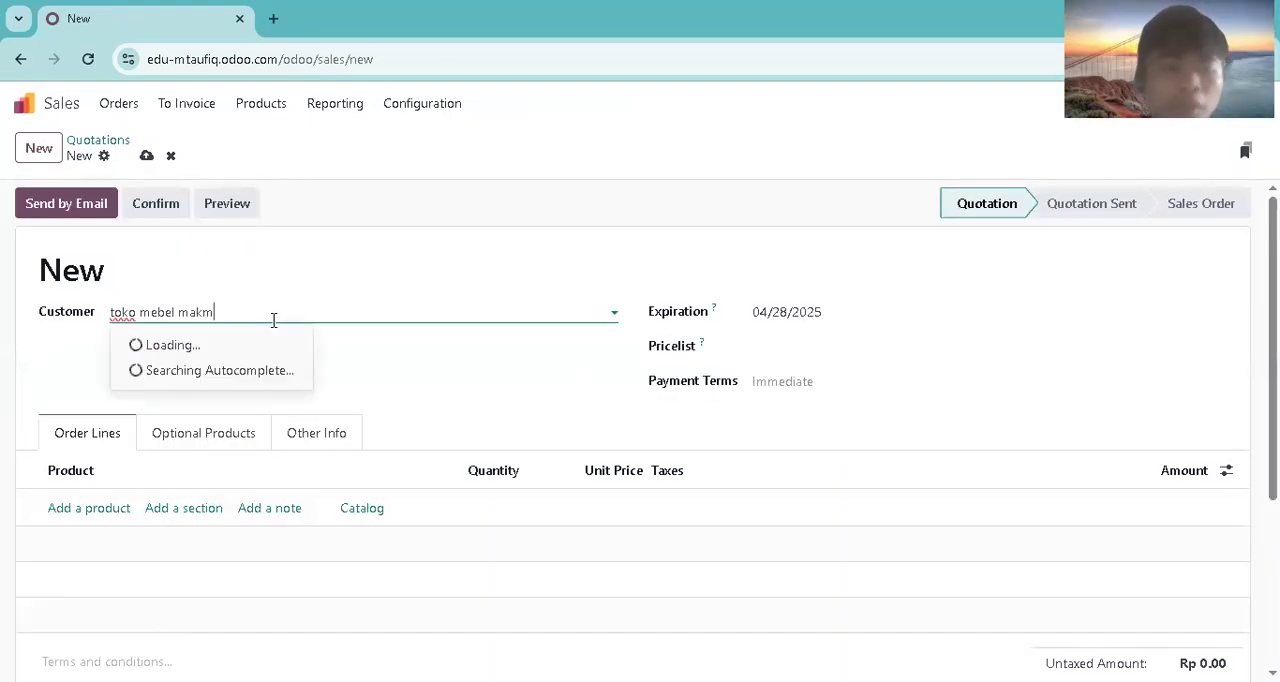
pyautogui.click(257, 344)
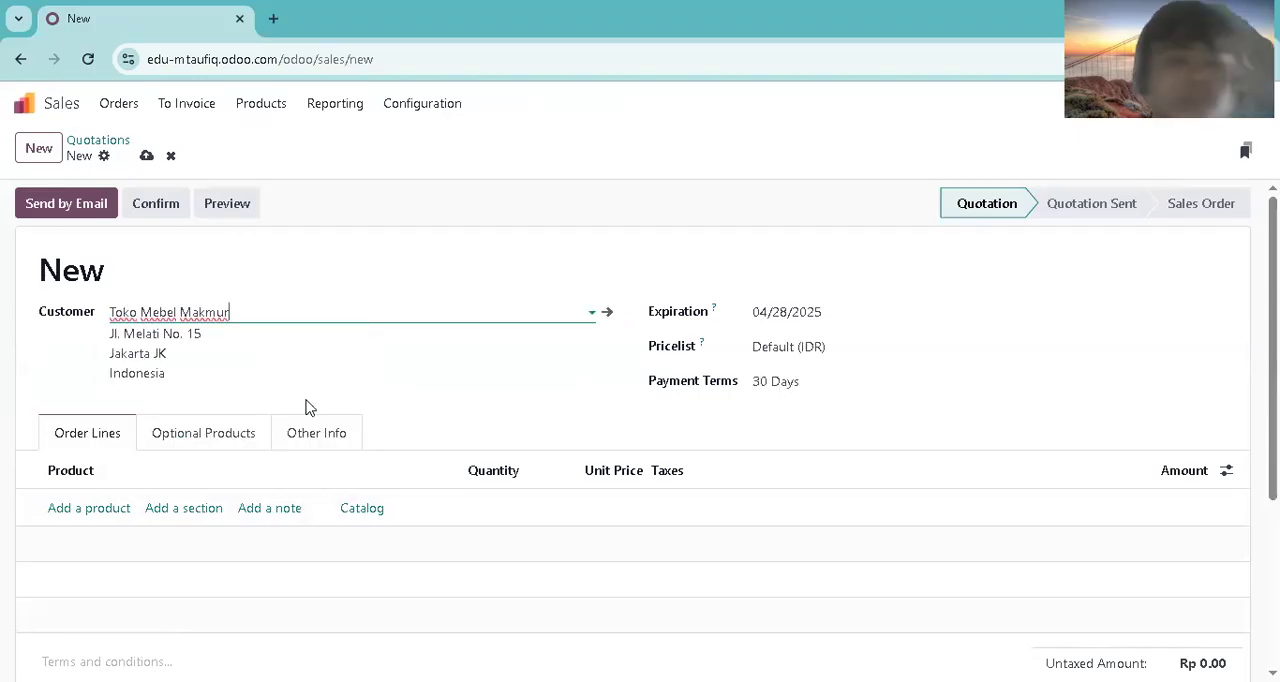
pyautogui.click(812, 373)
pyautogui.click(792, 418)
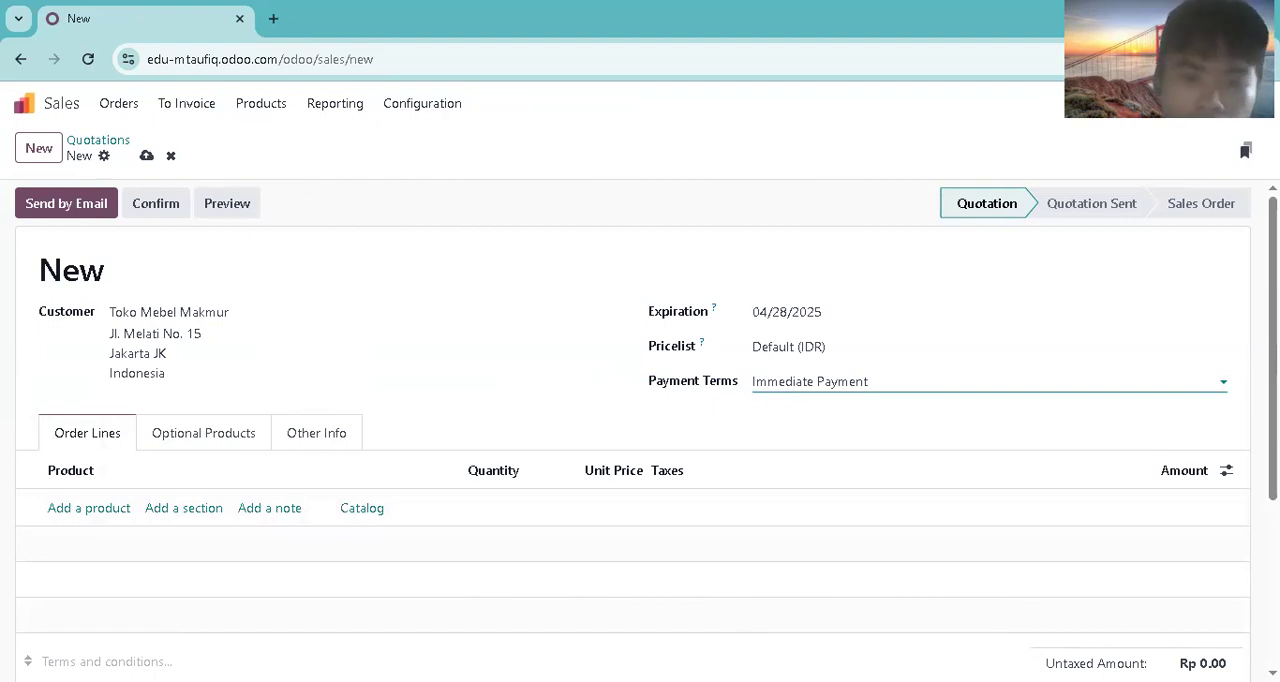
# Step: Add the product Meja Kantor Kayu to the quotation's order lines with a quantity of 5
pyautogui.hotkey('alt', 'Tab')
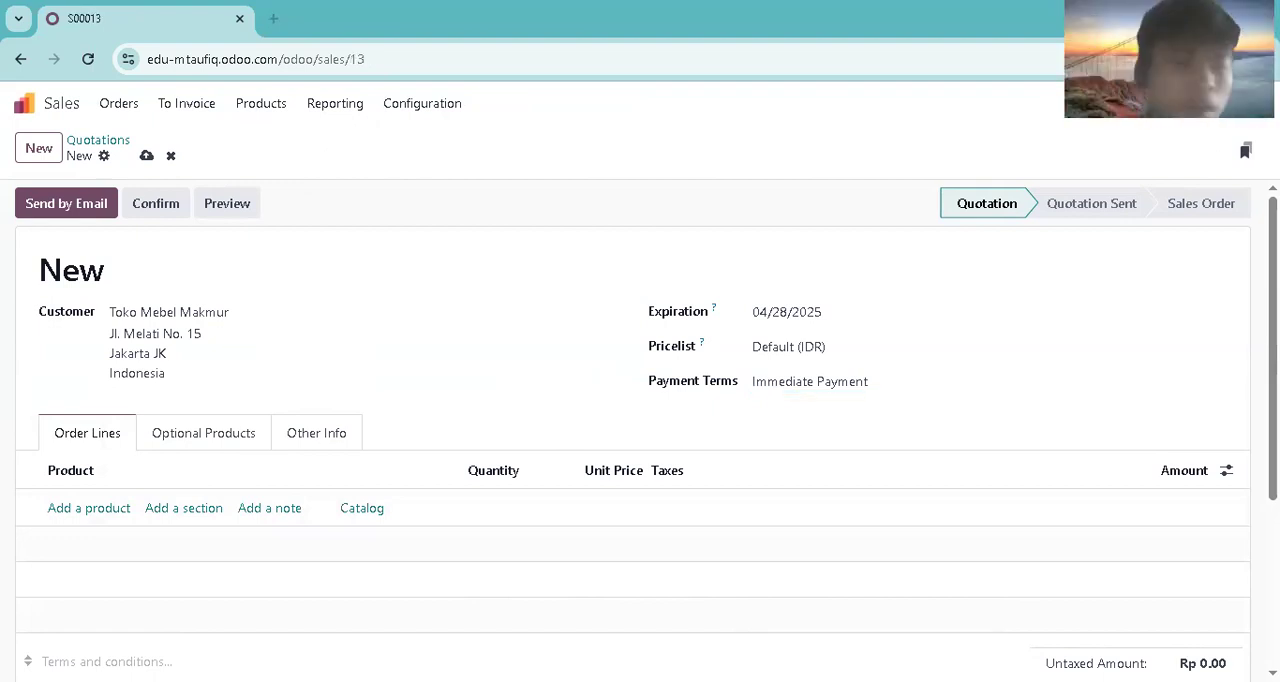
pyautogui.click(118, 515)
pyautogui.write('meja kantor')
pyautogui.click(118, 534)
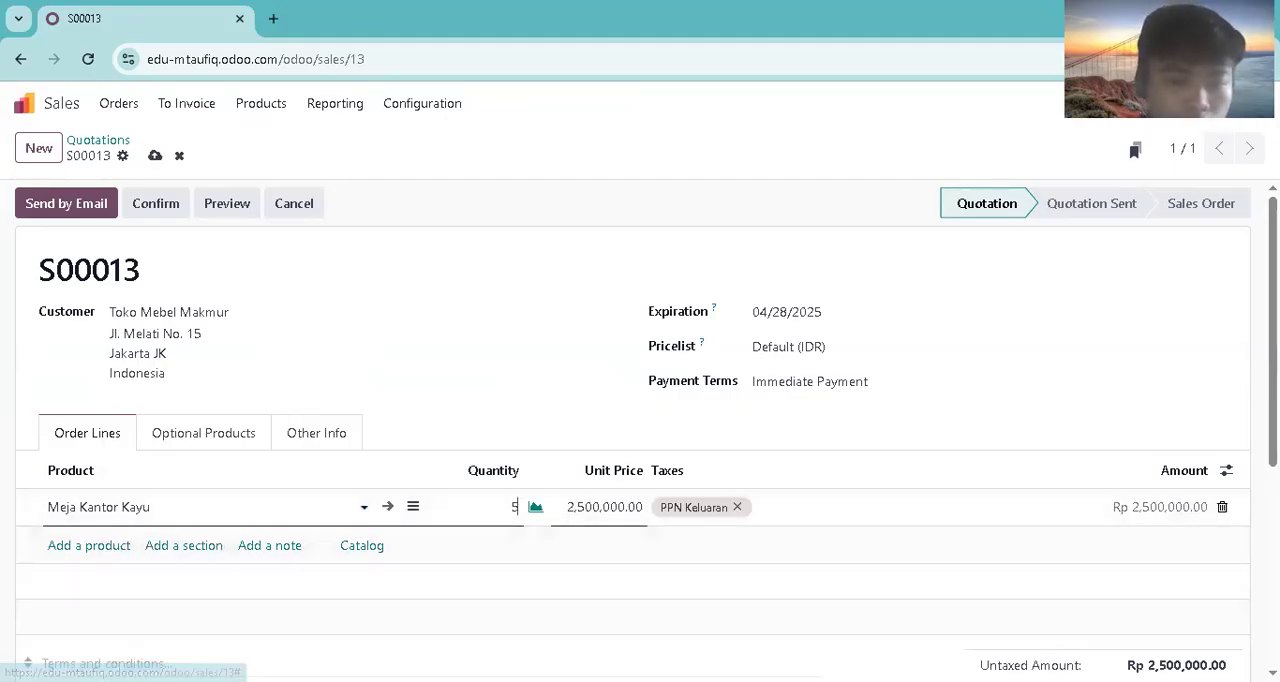
# Step: Add an order line for 2 units of Lemari Pakaian 2 Pintu
pyautogui.click(85, 548)
pyautogui.write('lema')
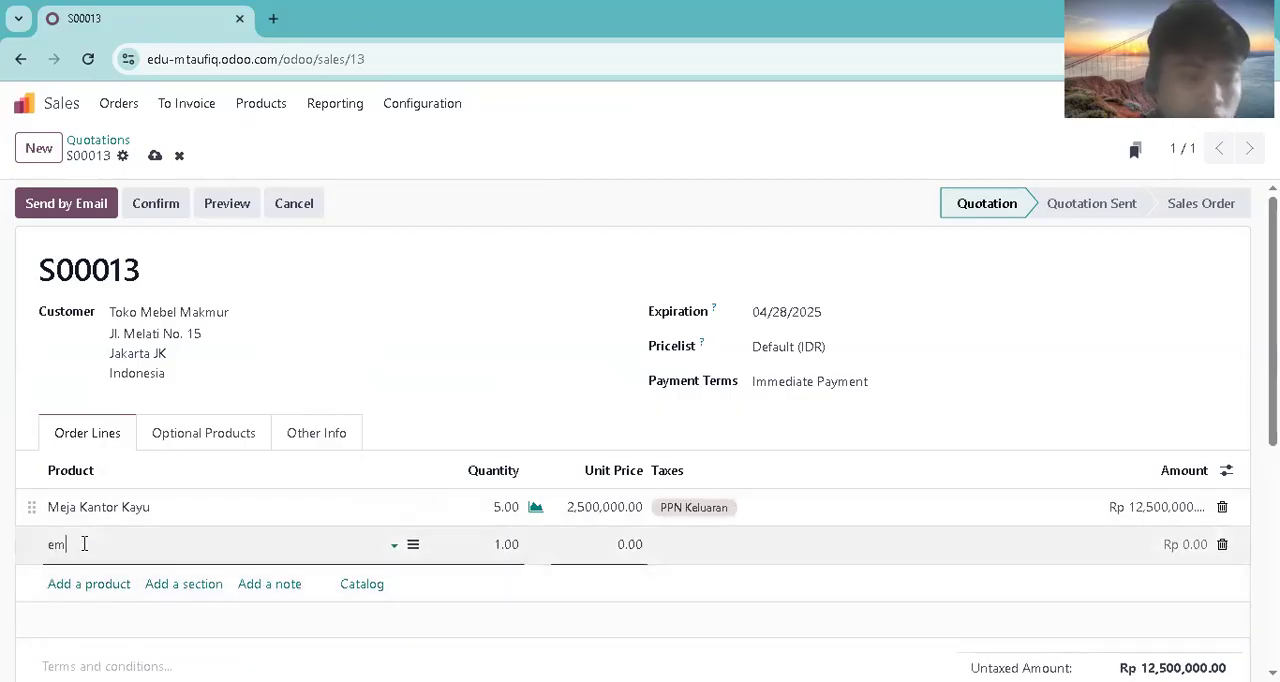
pyautogui.write('ri')
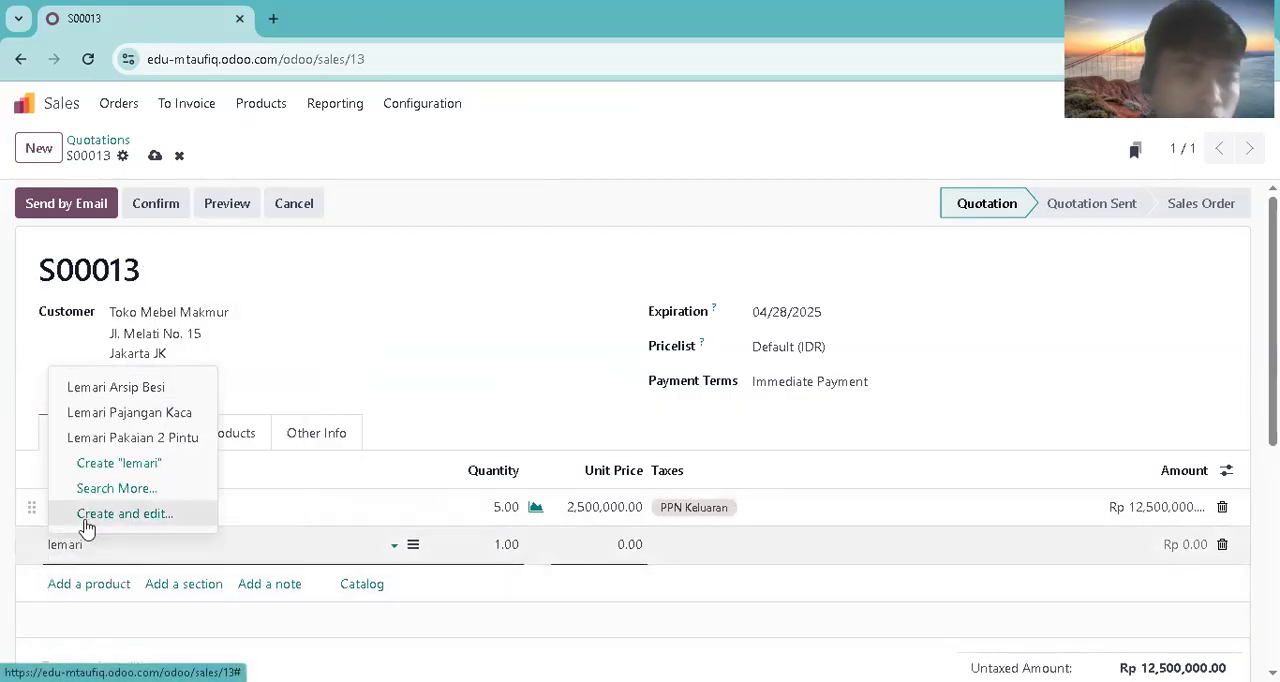
pyautogui.click(106, 436)
pyautogui.press('Tab')
pyautogui.write('2')
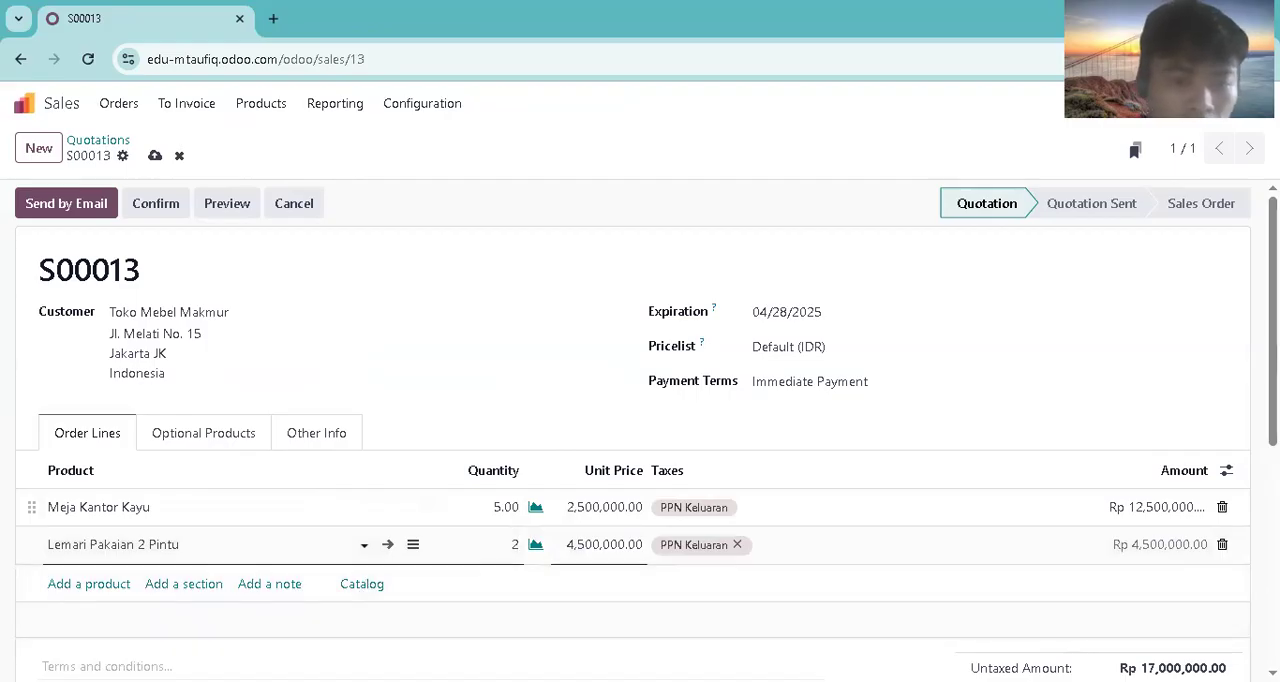
# Step: Add an order line for 3 units of Set Meja Makan and save the quotation
pyautogui.click(113, 588)
pyautogui.write('set ')
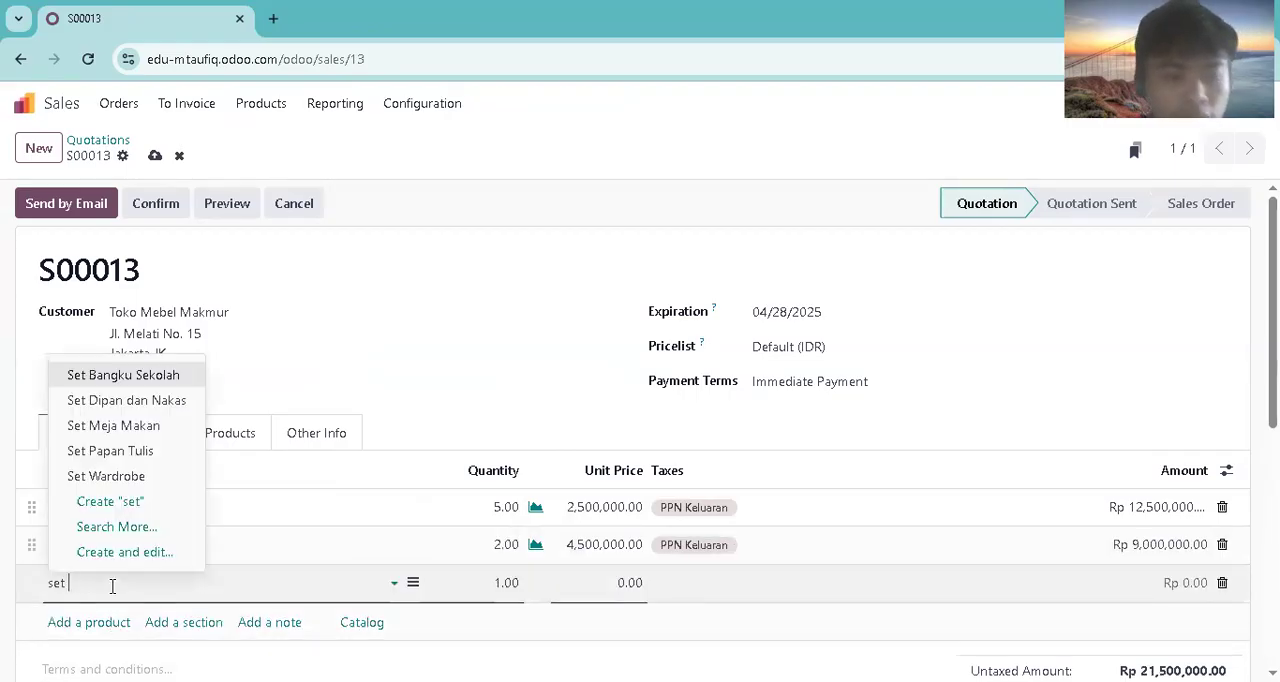
pyautogui.write('meja')
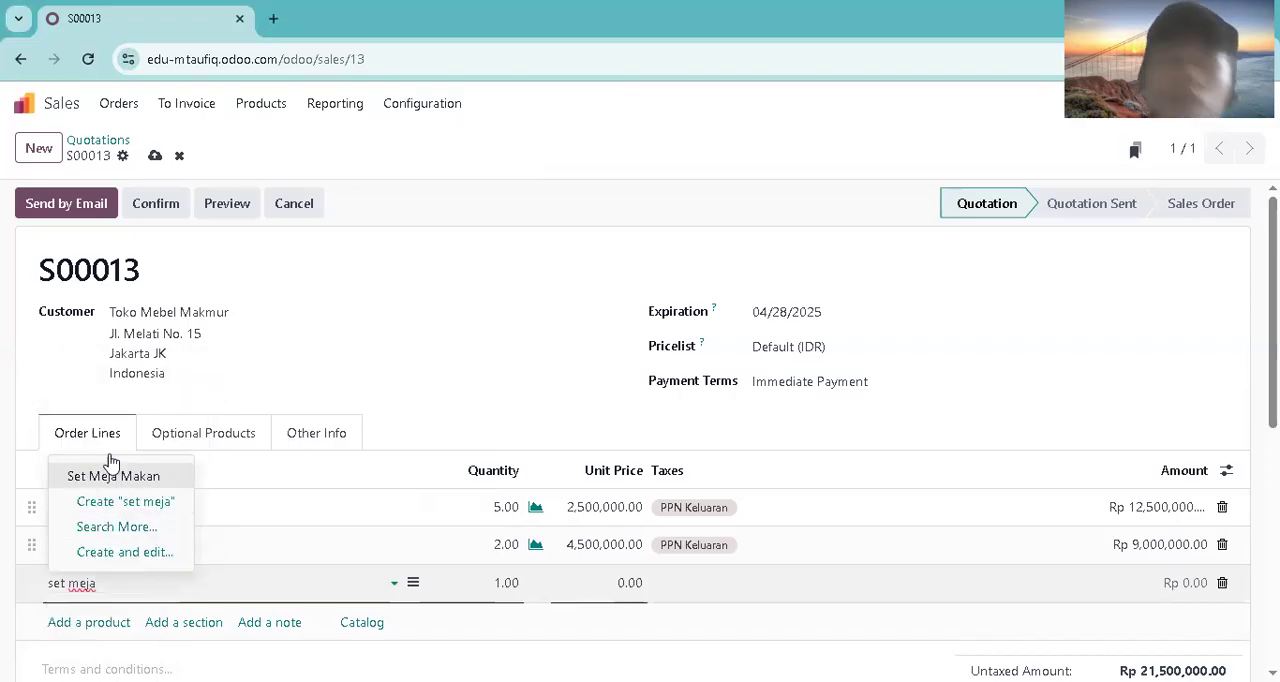
pyautogui.click(85, 478)
pyautogui.click(500, 586)
pyautogui.write('3')
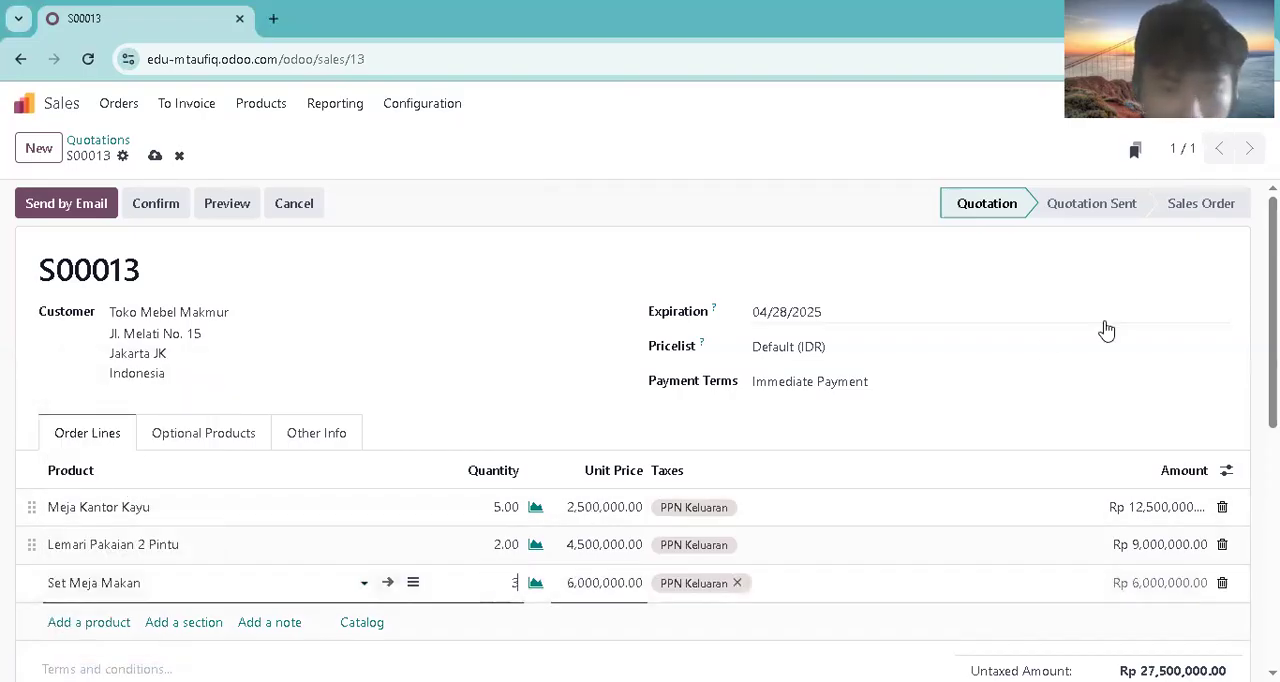
pyautogui.scroll(-1, 1074, 474)
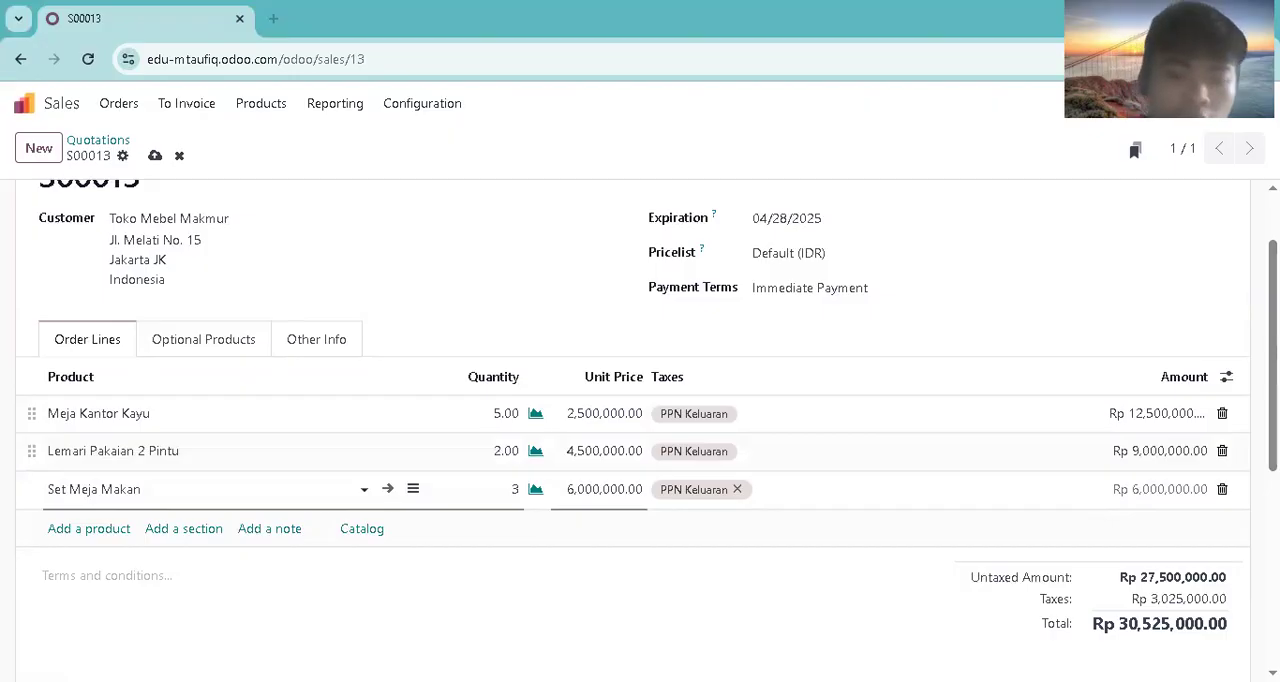
pyautogui.click(743, 550)
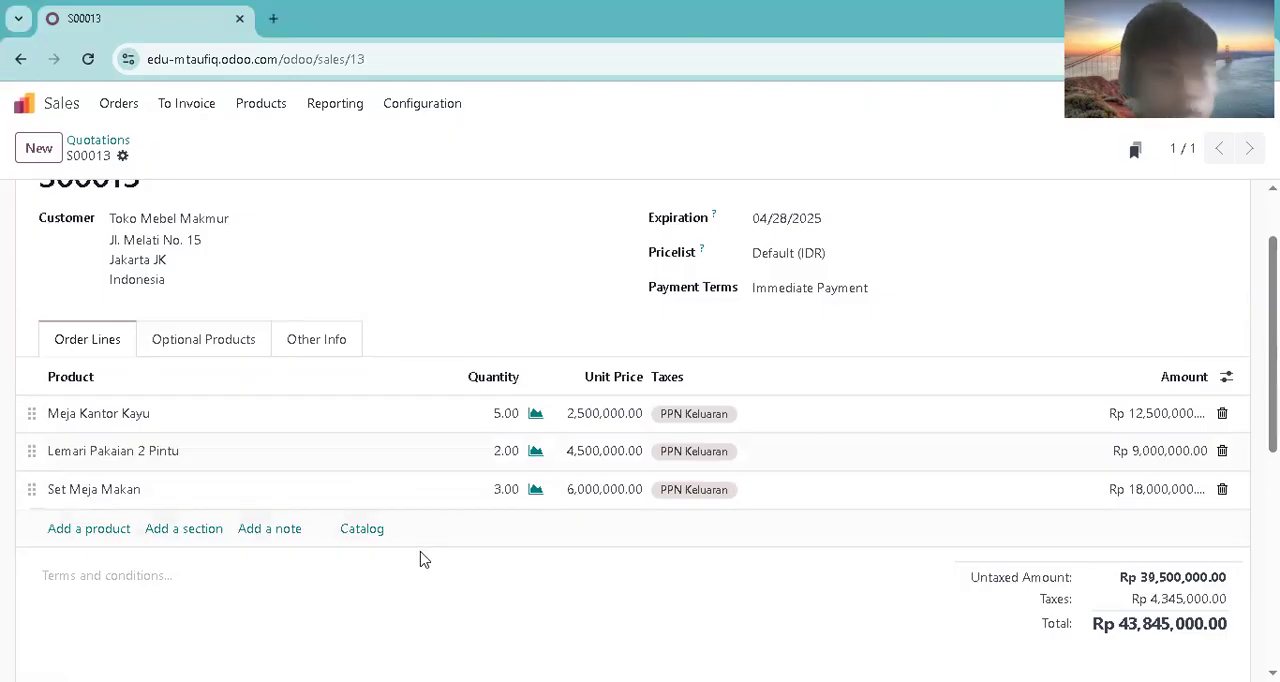
# Step: Add an order line for 7 units of Kursi Rapat Lipat
pyautogui.click(85, 533)
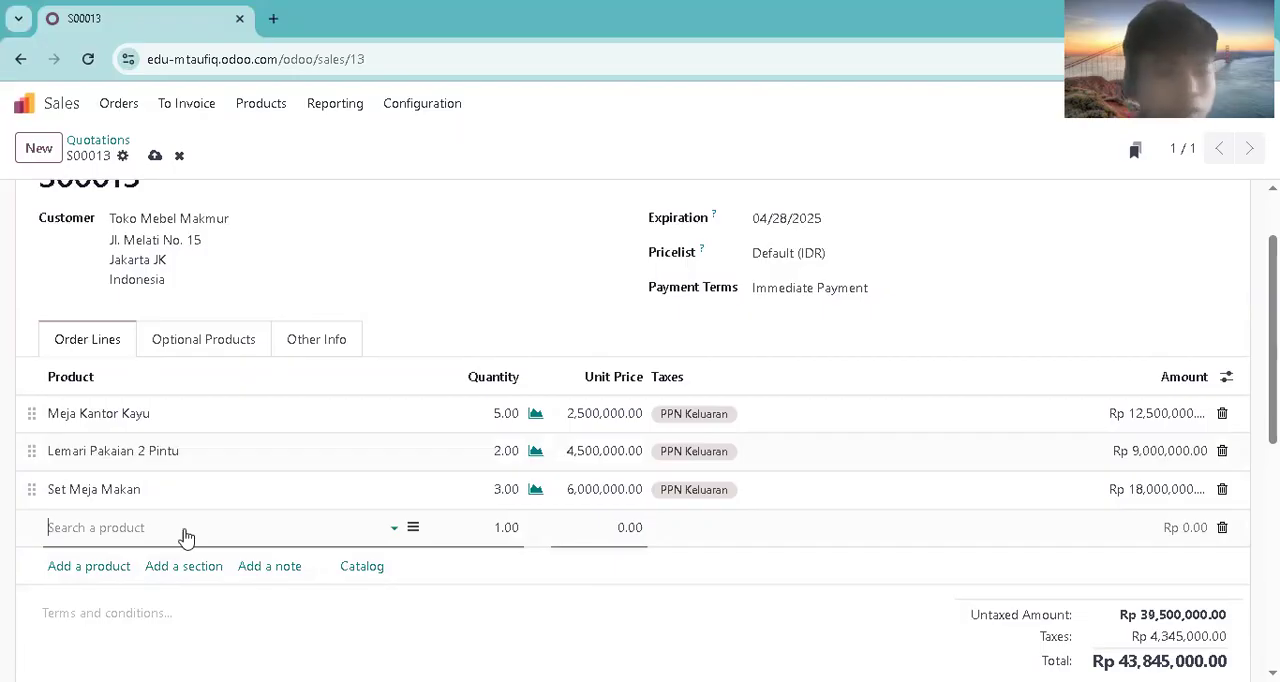
pyautogui.press('Escape')
pyautogui.click(100, 529)
pyautogui.write('kursi')
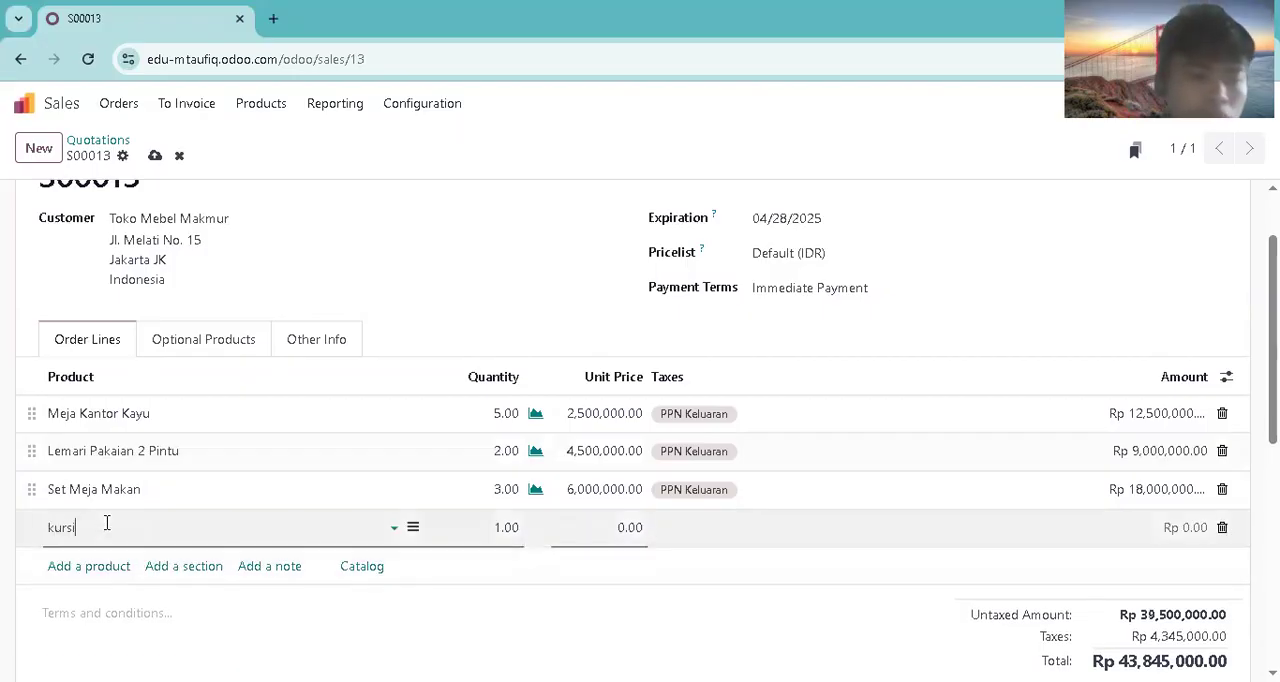
pyautogui.write(' rapat li')
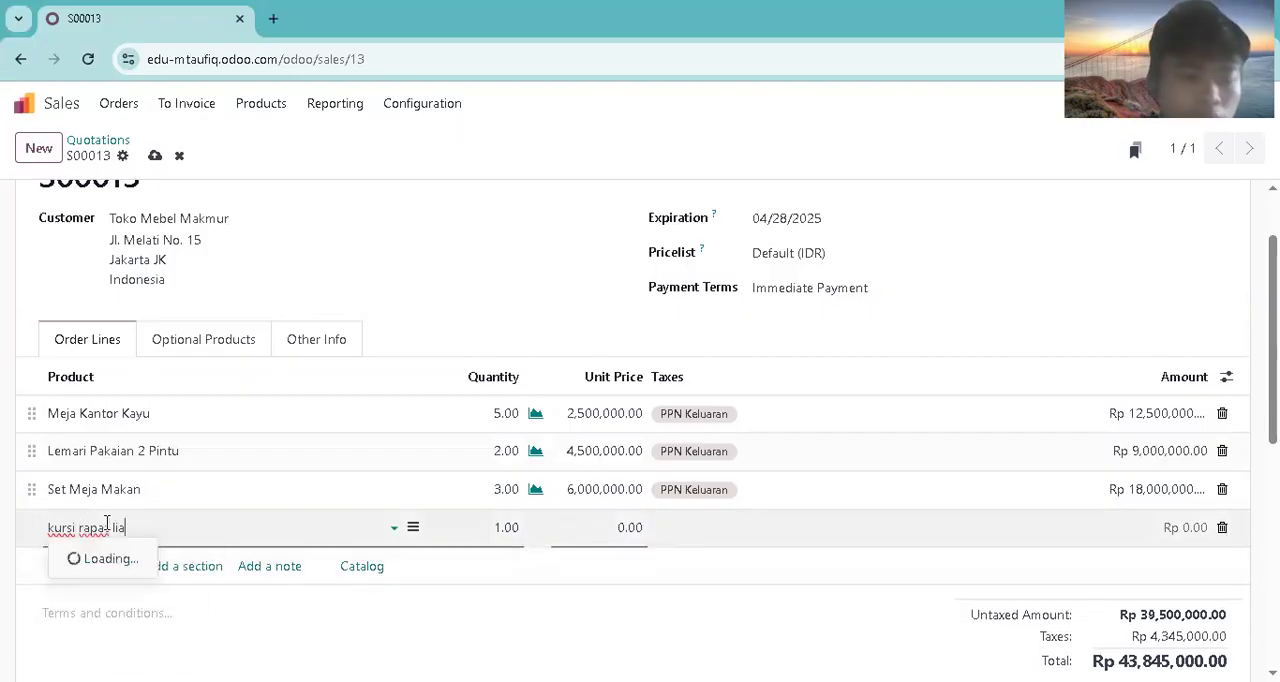
pyautogui.write('pat')
pyautogui.click(192, 557)
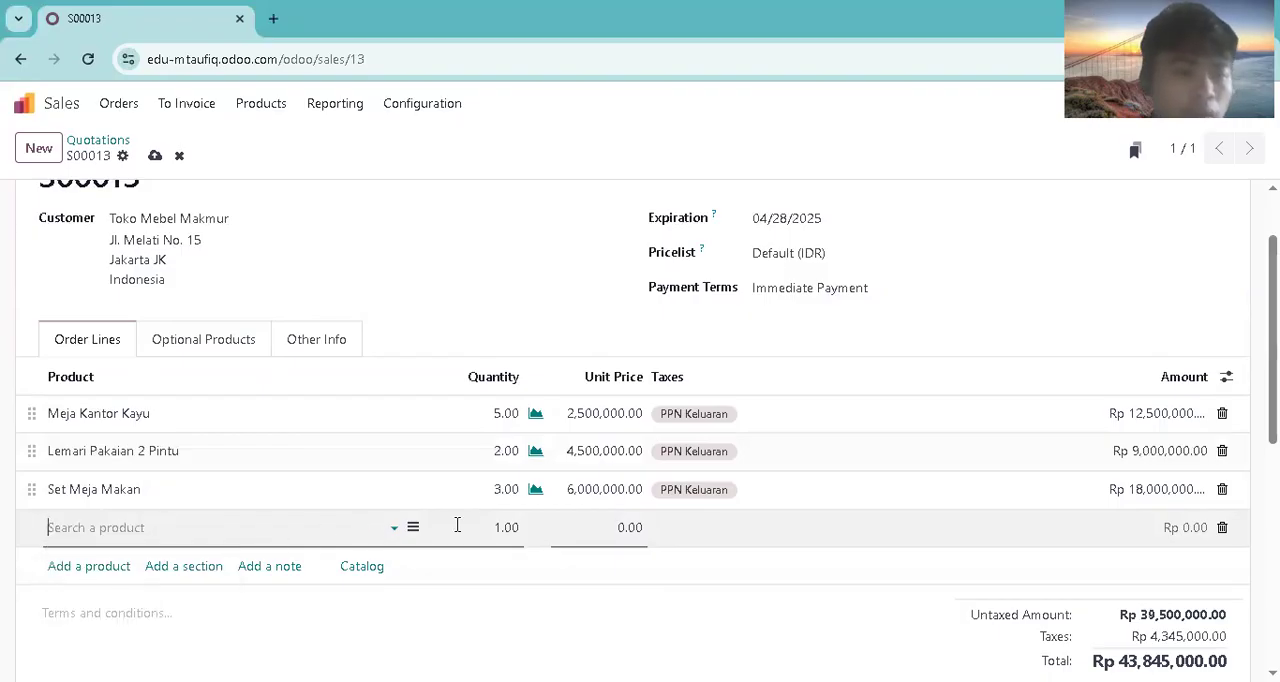
pyautogui.click(497, 527)
pyautogui.write('7')
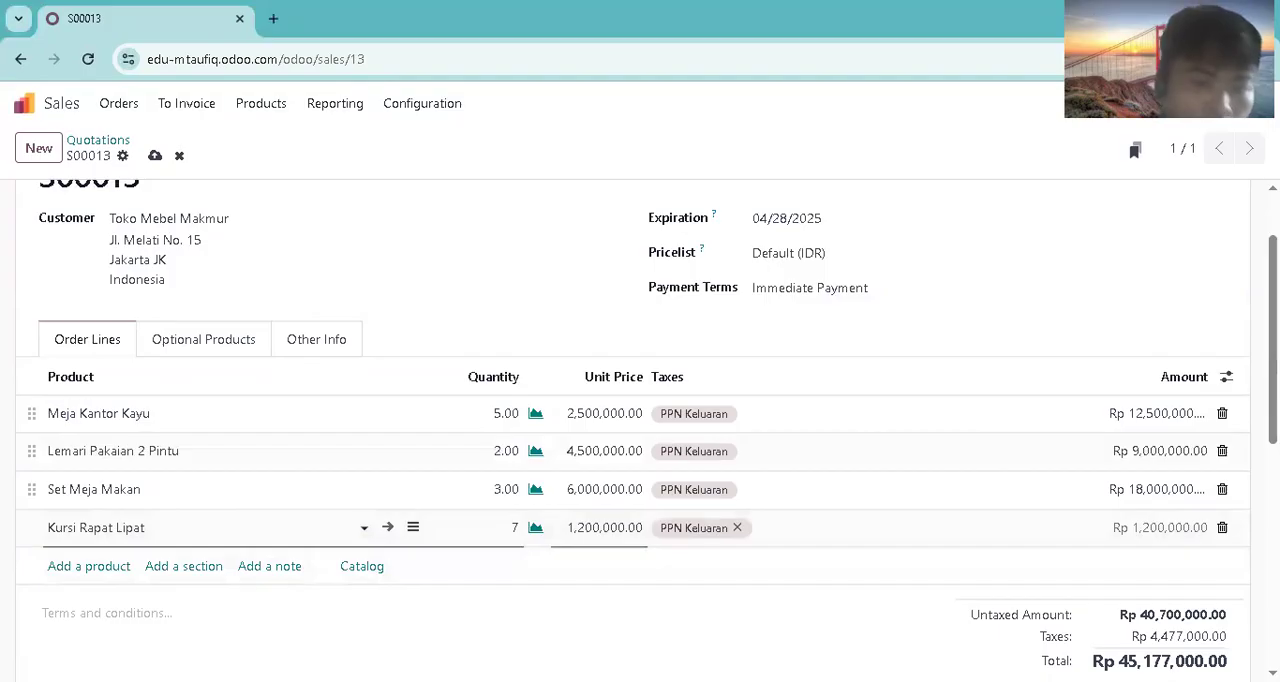
# Step: Add an order line for 6 units of Rak Buku Minimalis to the quotation
pyautogui.click(123, 565)
pyautogui.write('rak buku m')
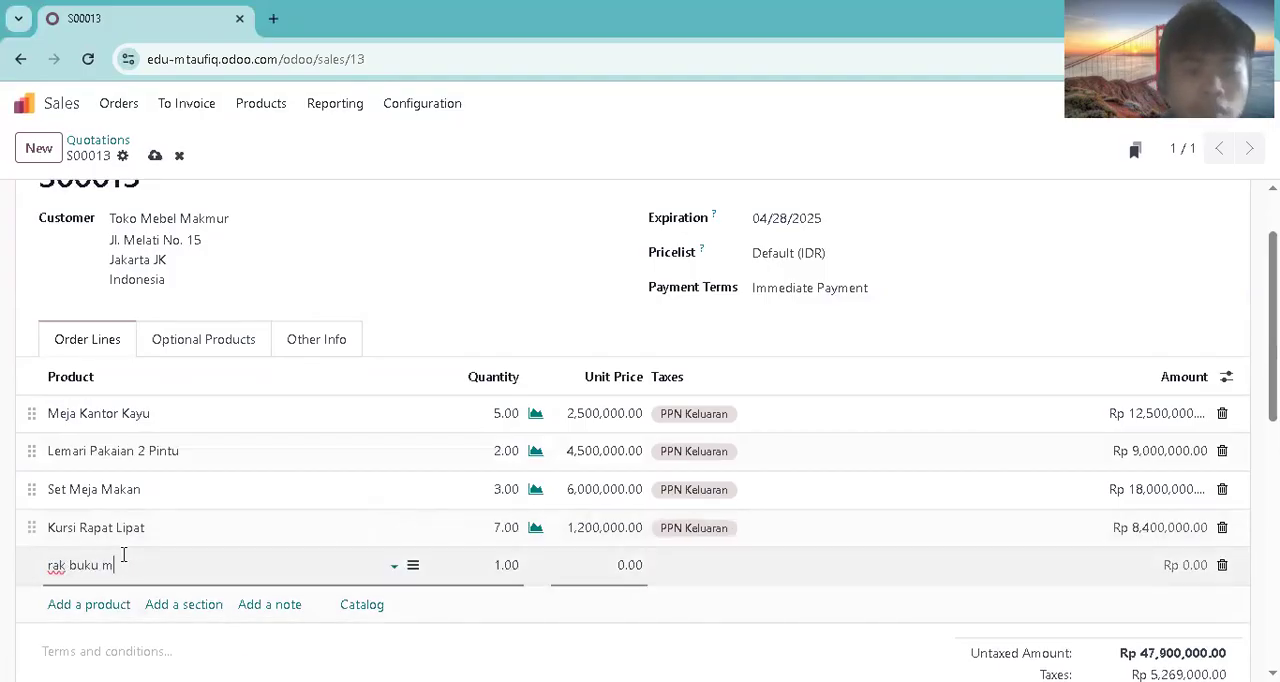
pyautogui.write('inimalis')
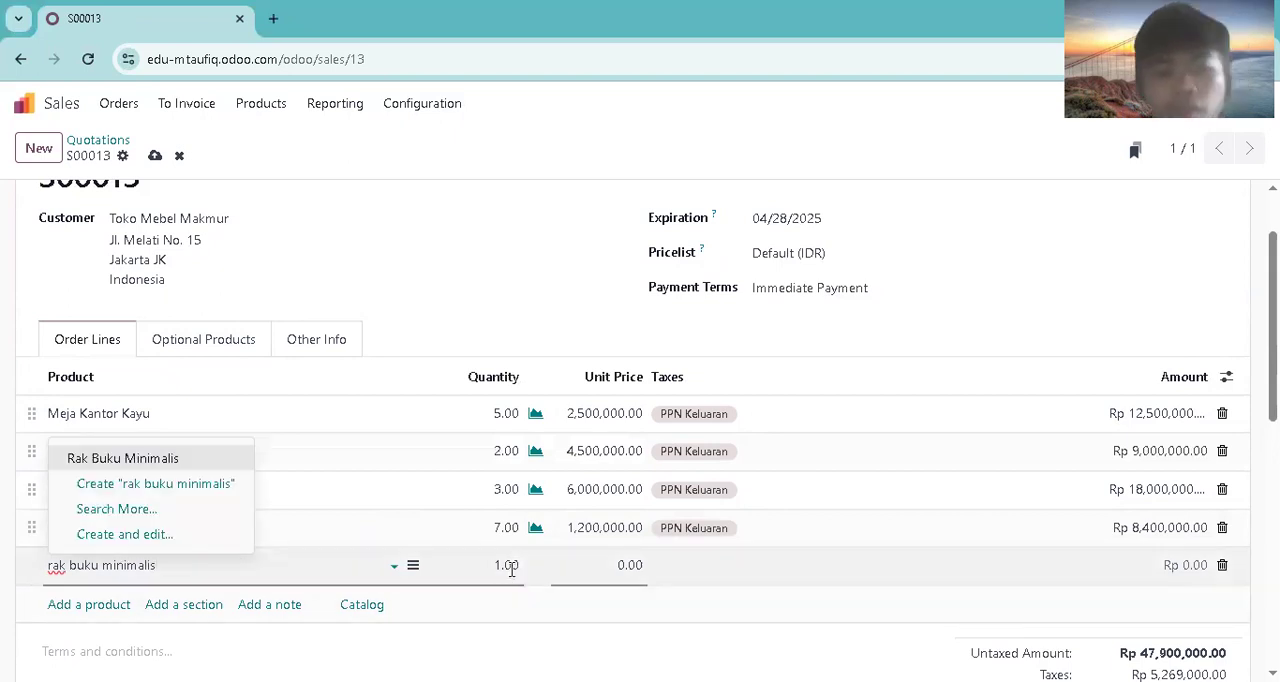
pyautogui.click(508, 565)
pyautogui.click(200, 573)
pyautogui.write('rak bu')
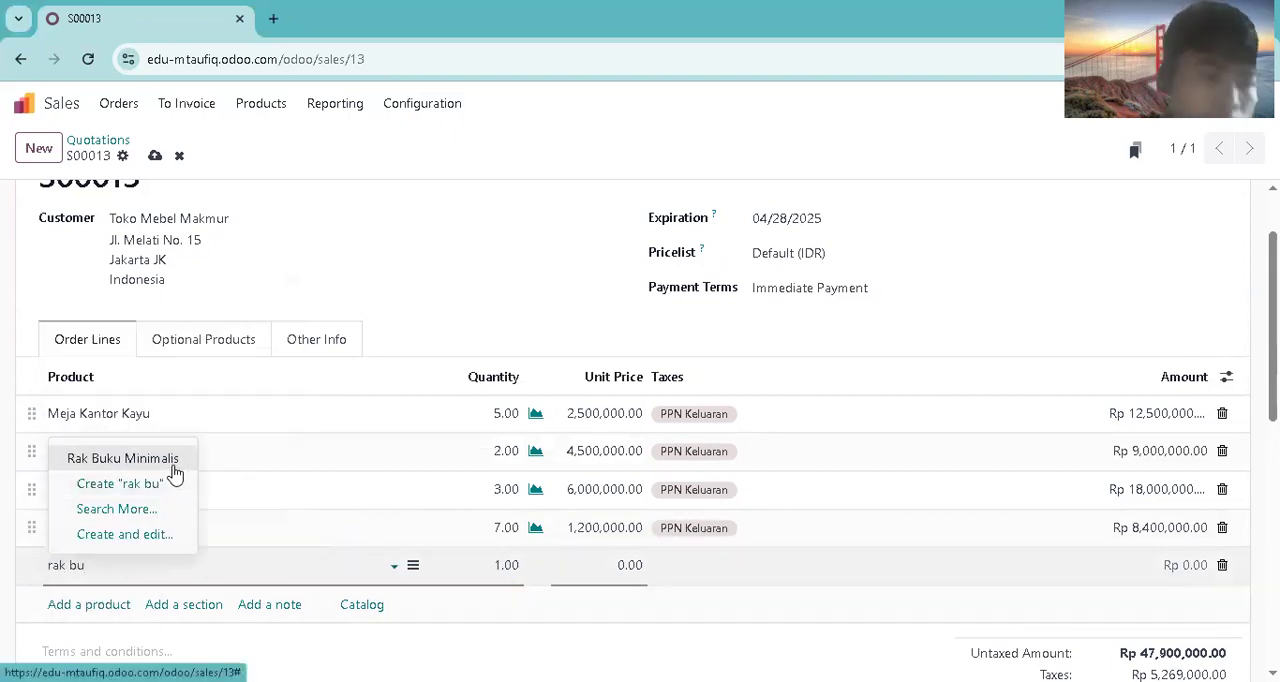
pyautogui.click(122, 458)
pyautogui.click(505, 565)
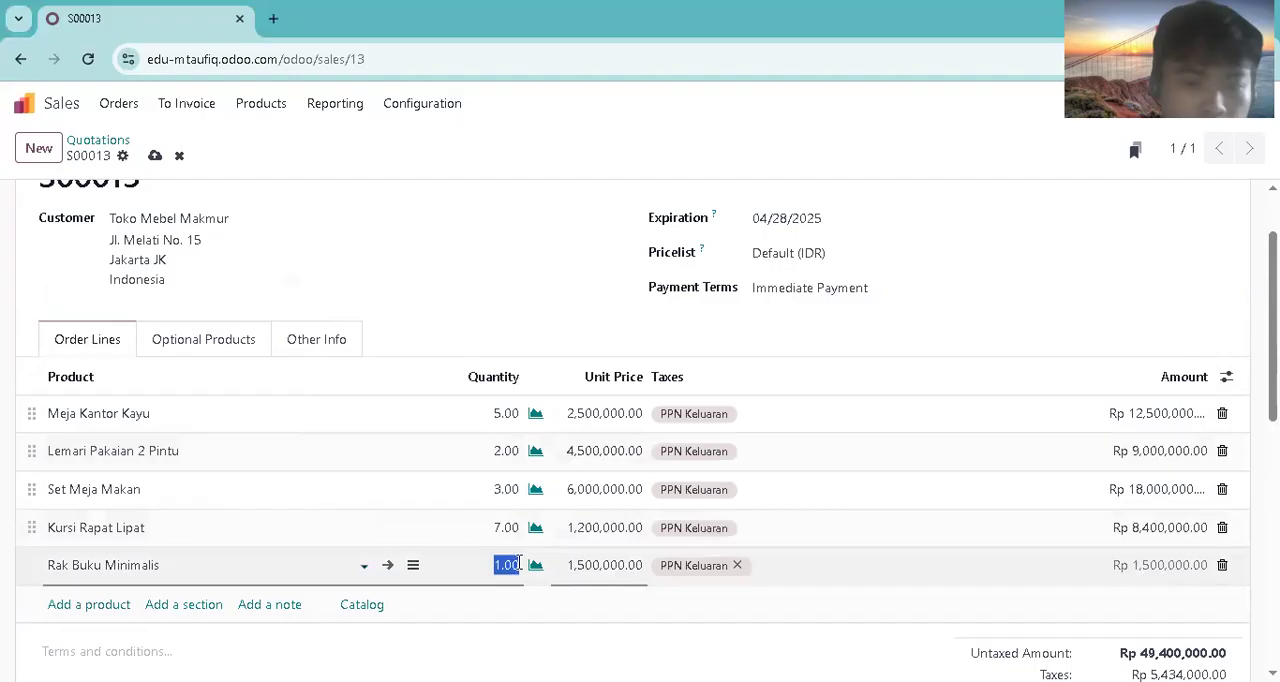
pyautogui.write('6')
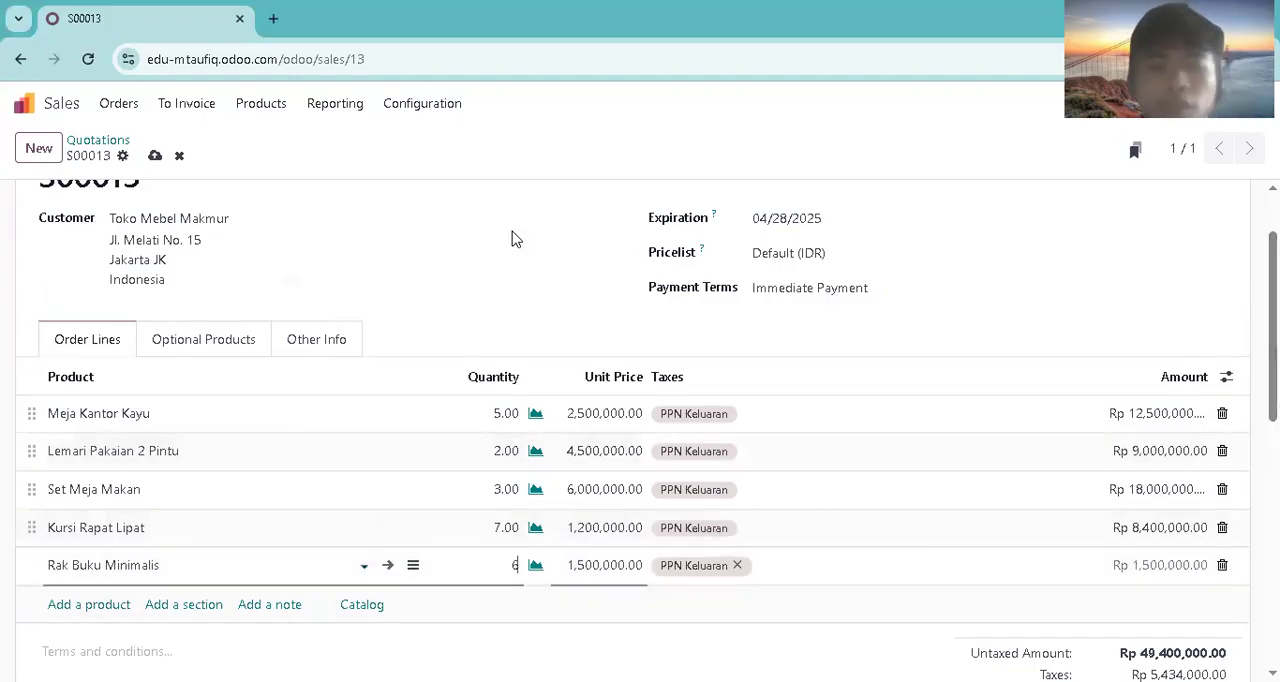
# Step: Send the quotation to the customer by email and confirm it as a sales order
pyautogui.scroll(2, 562, 277)
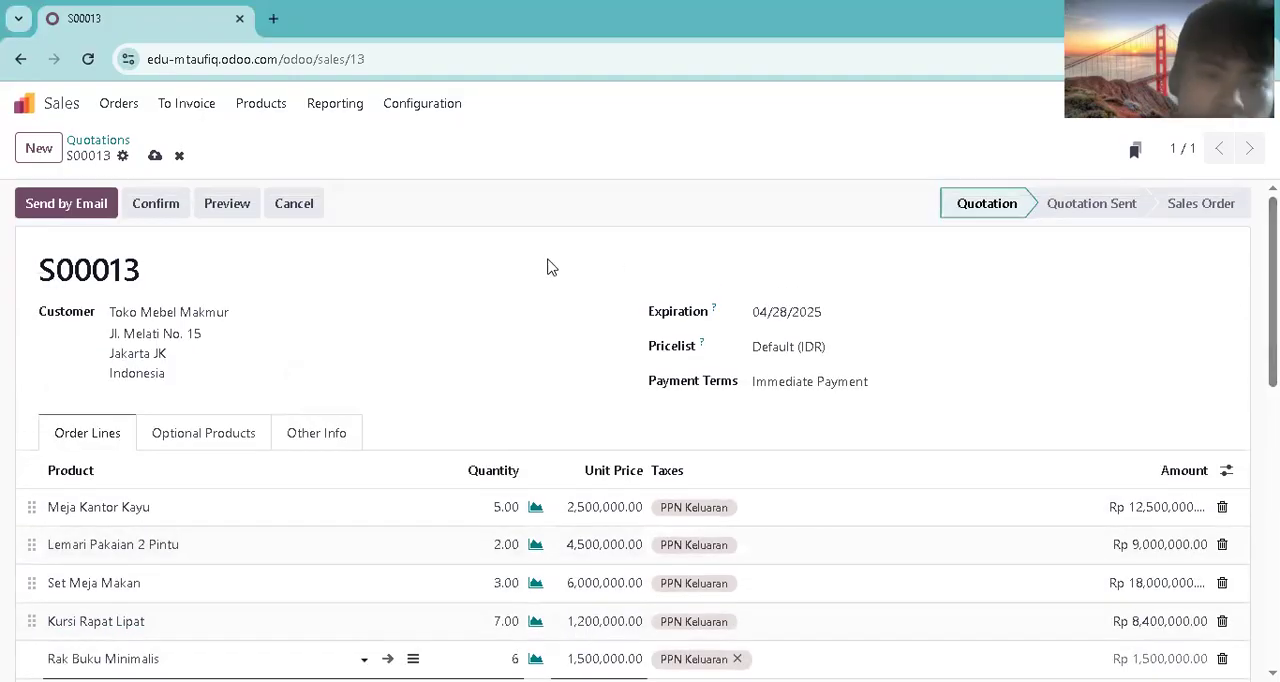
pyautogui.click(23, 207)
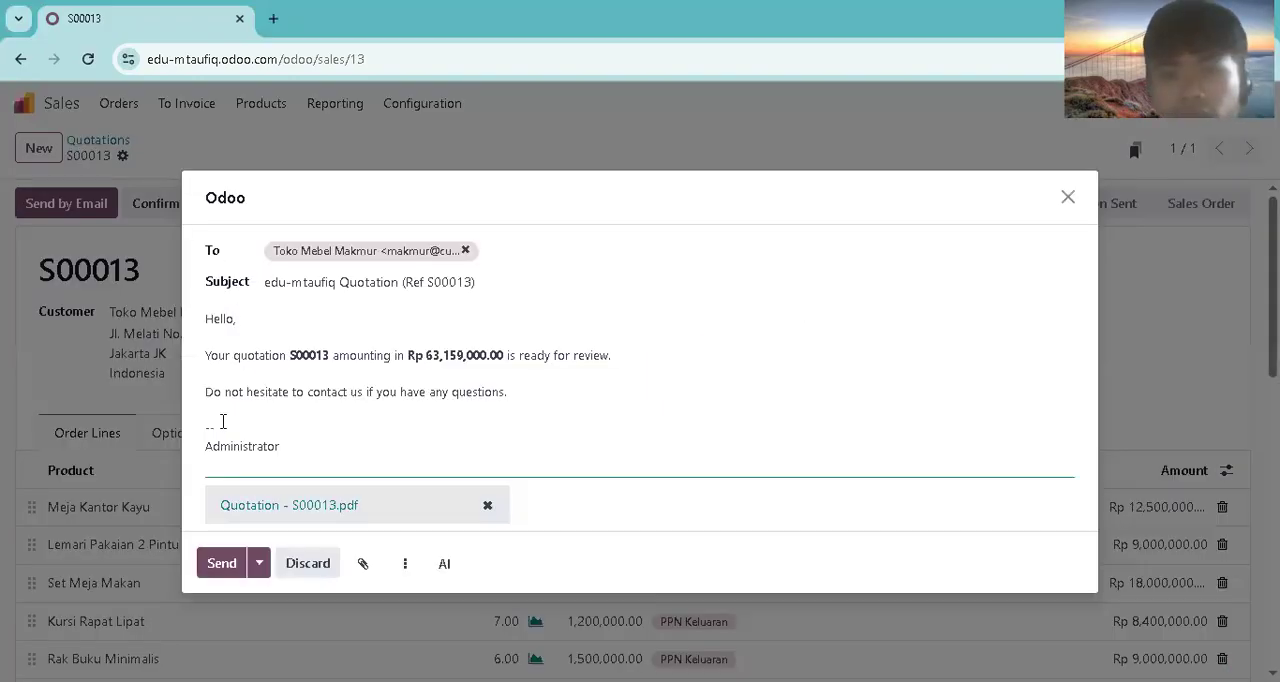
pyautogui.click(236, 558)
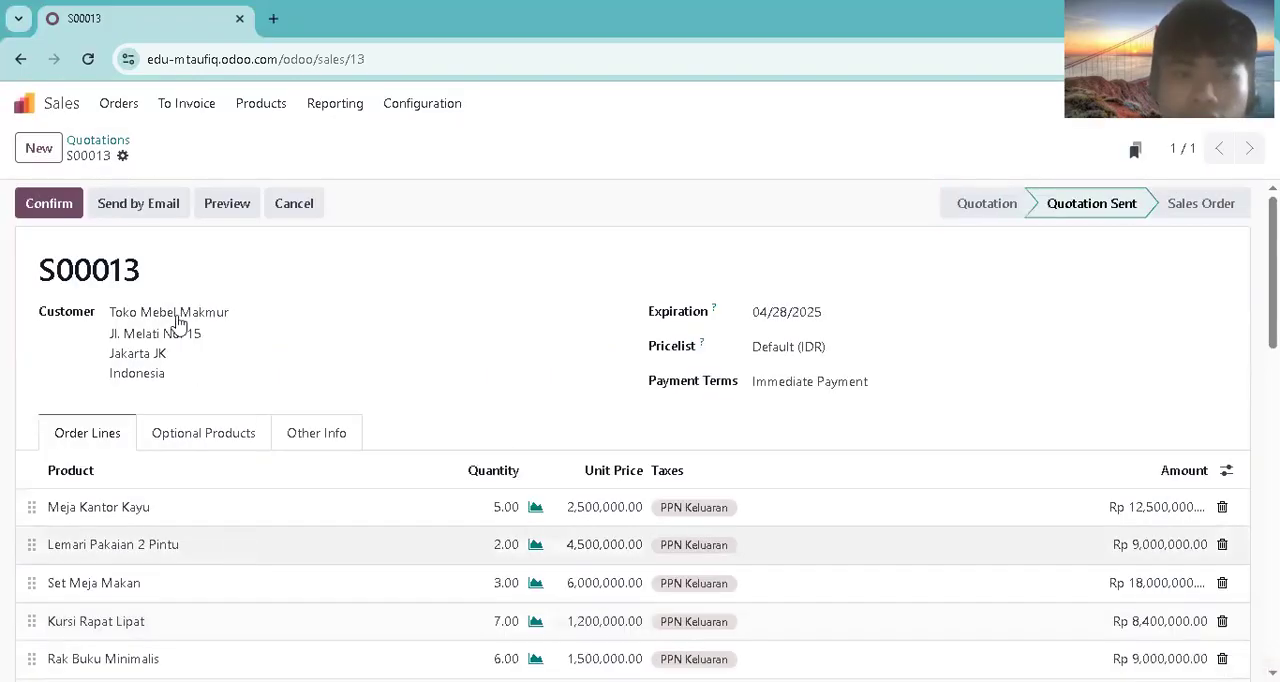
pyautogui.click(79, 211)
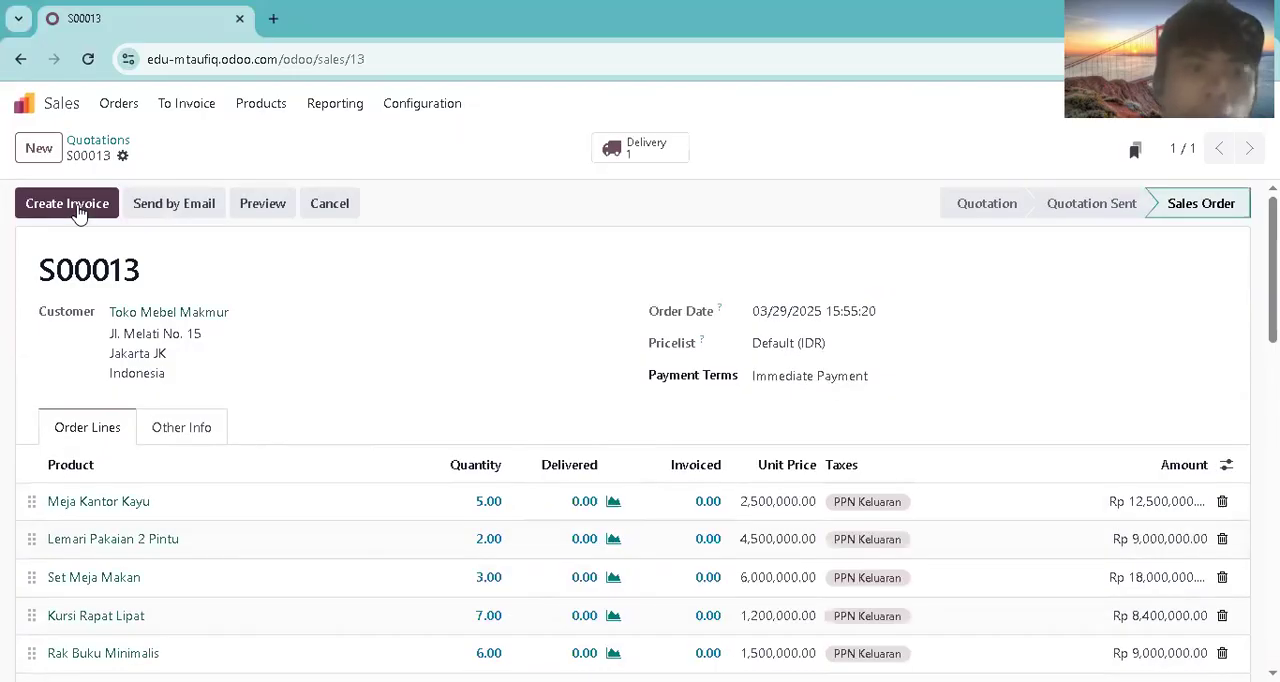
# Step: Open the sales order's delivery and mark all five furniture products as picked
pyautogui.click(588, 148)
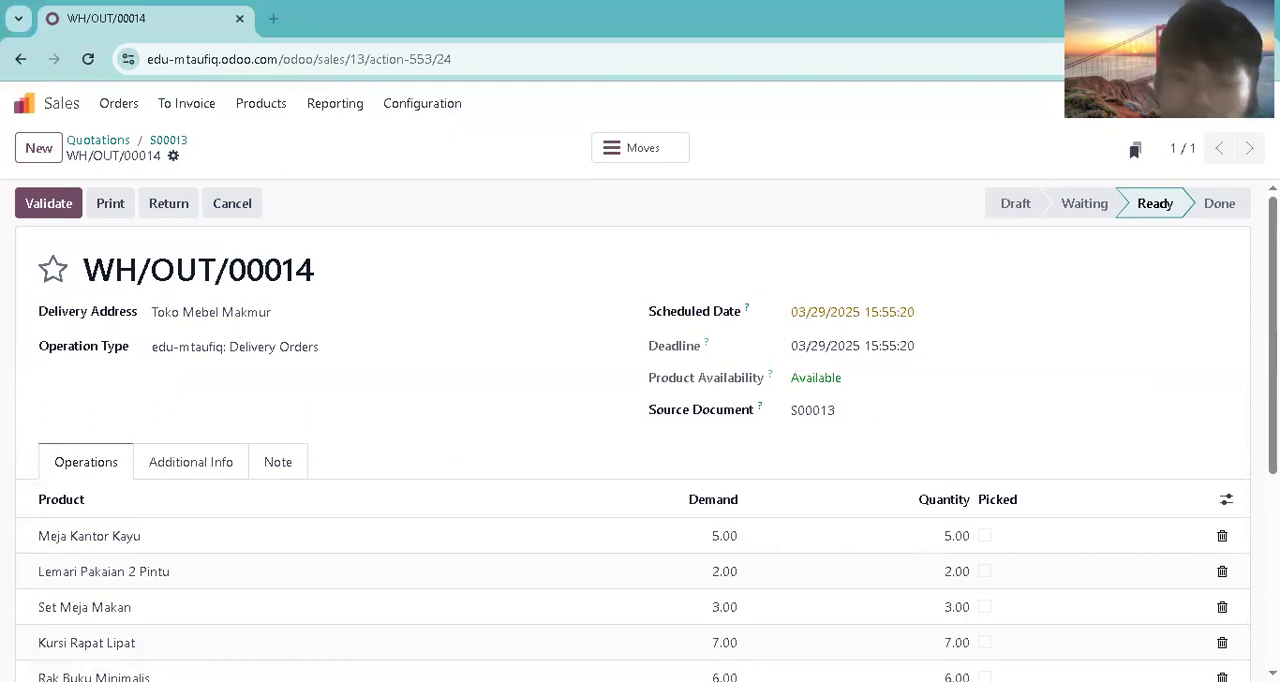
pyautogui.click(985, 536)
pyautogui.scroll(-2, 990, 460)
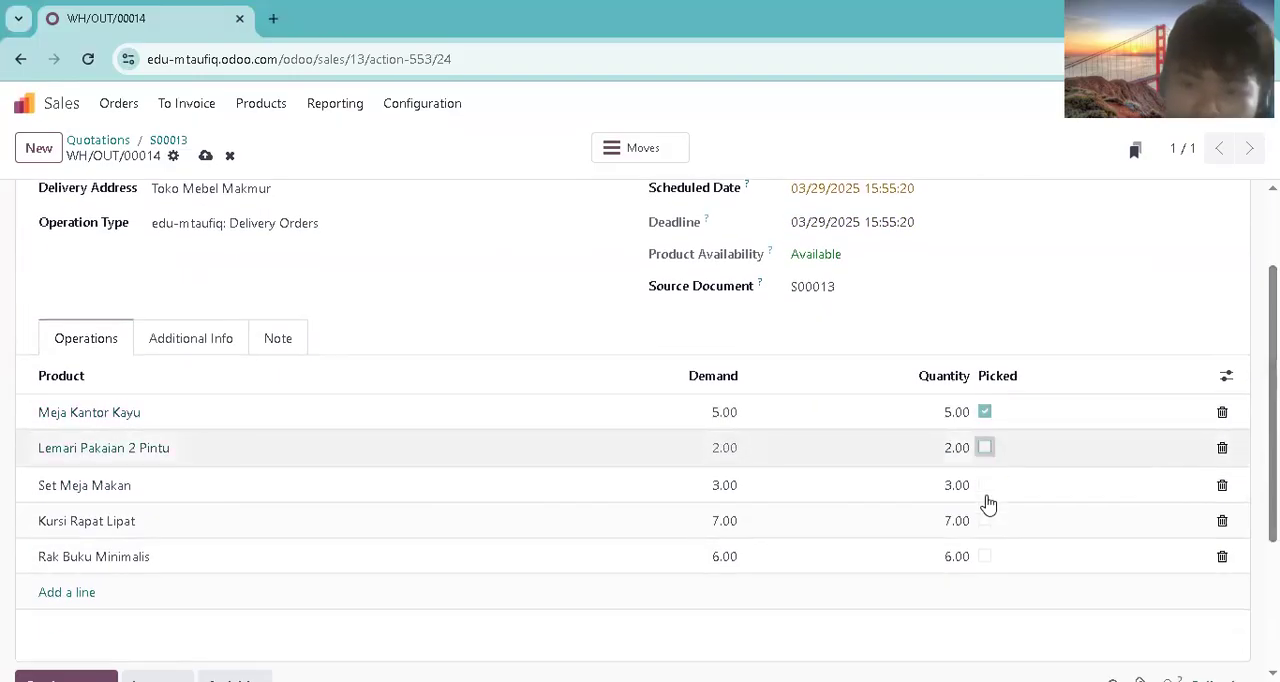
pyautogui.click(985, 485)
pyautogui.click(985, 519)
pyautogui.click(985, 554)
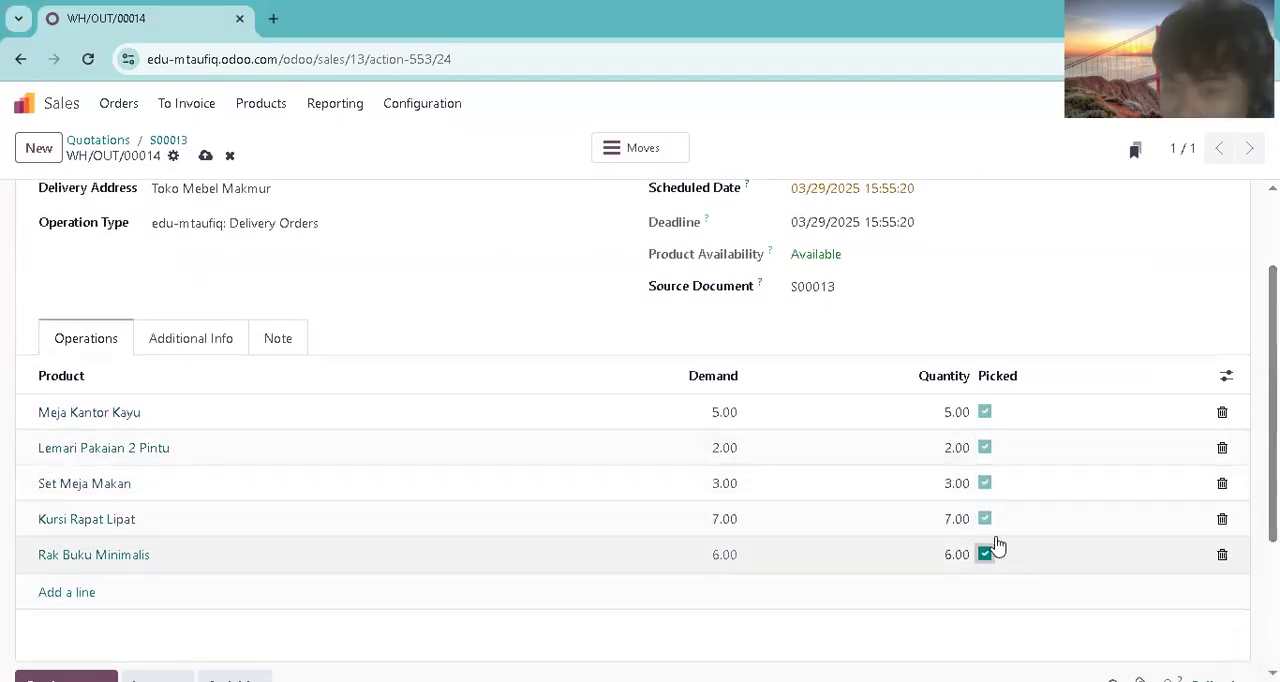
# Step: Set the delivery's scheduled date to 04/02/2025 and validate the delivery
pyautogui.scroll(2, 960, 450)
pyautogui.click(923, 318)
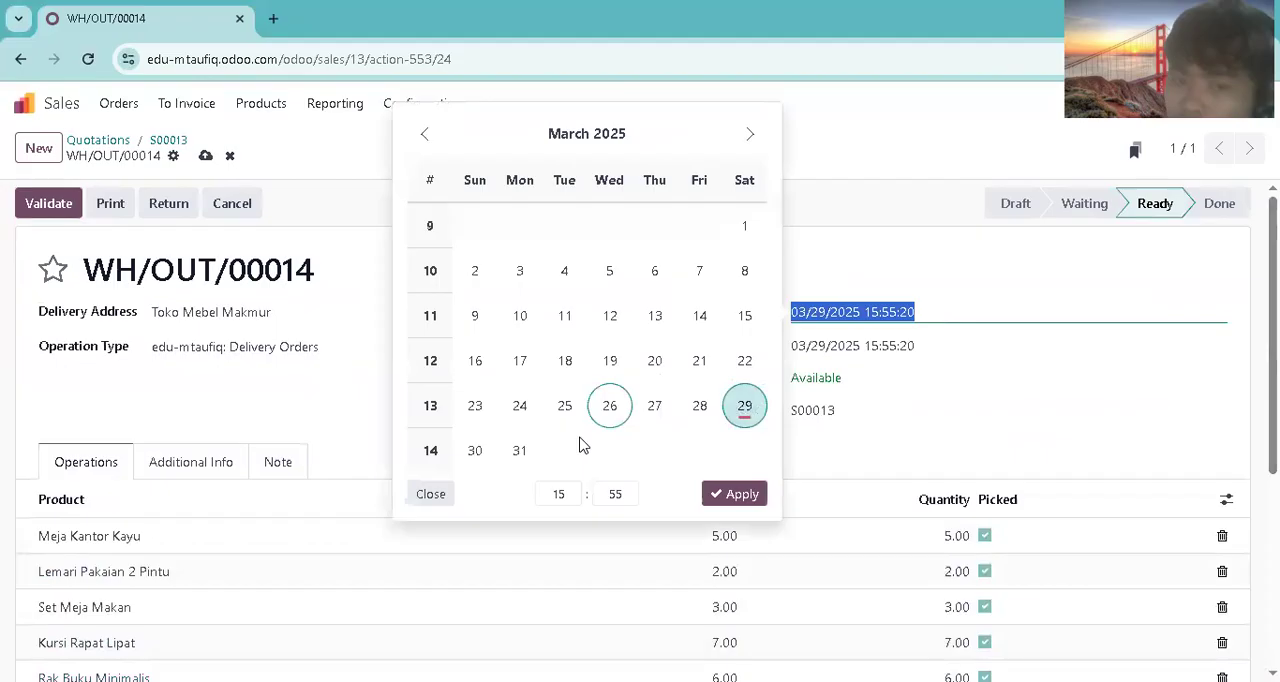
pyautogui.click(475, 450)
pyautogui.click(750, 134)
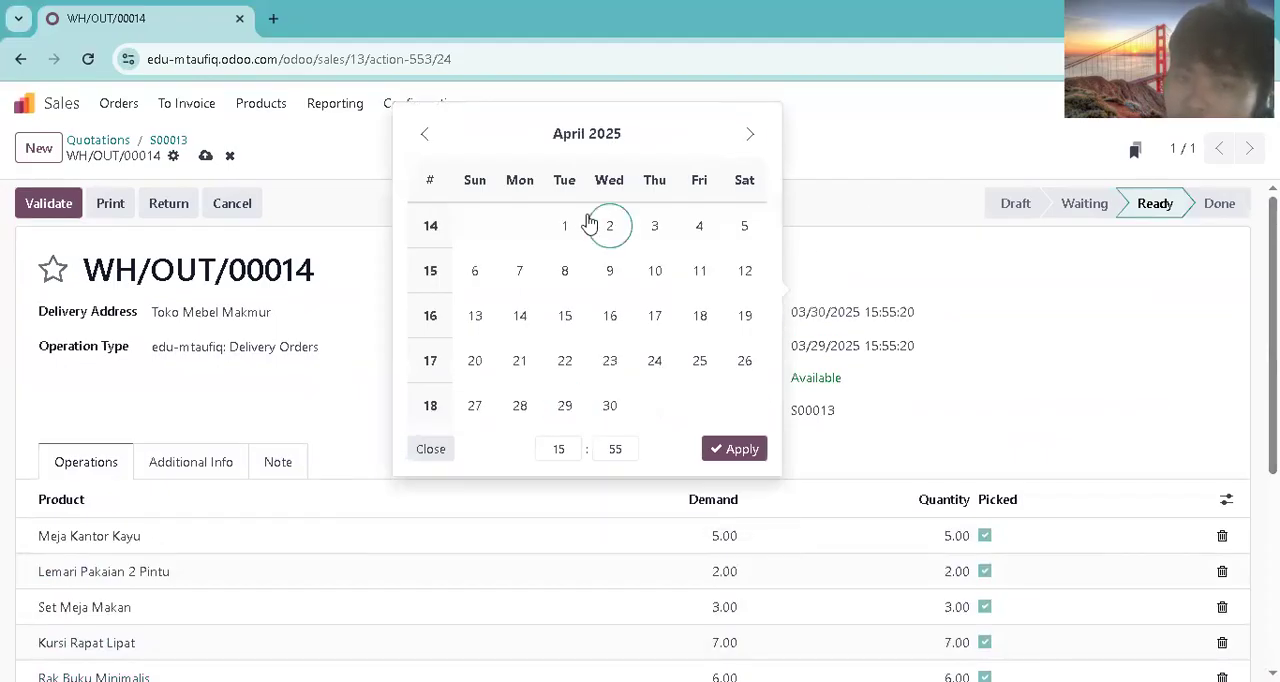
pyautogui.click(596, 225)
pyautogui.click(716, 449)
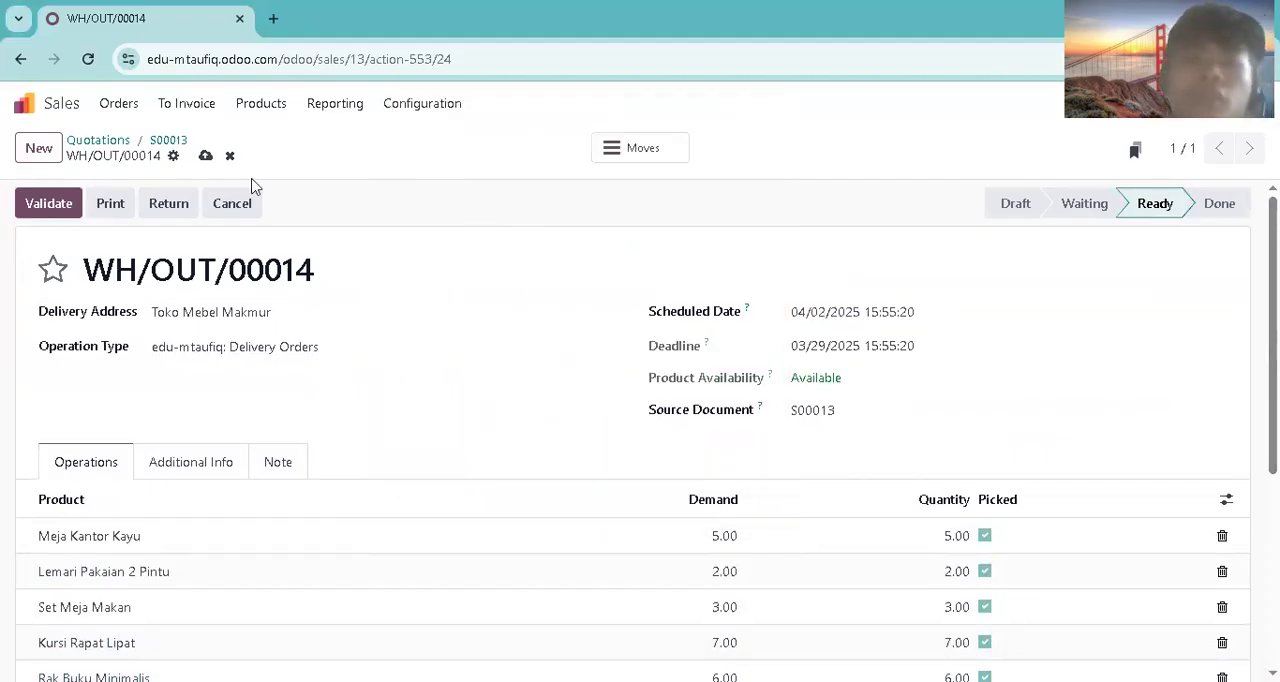
pyautogui.click(76, 203)
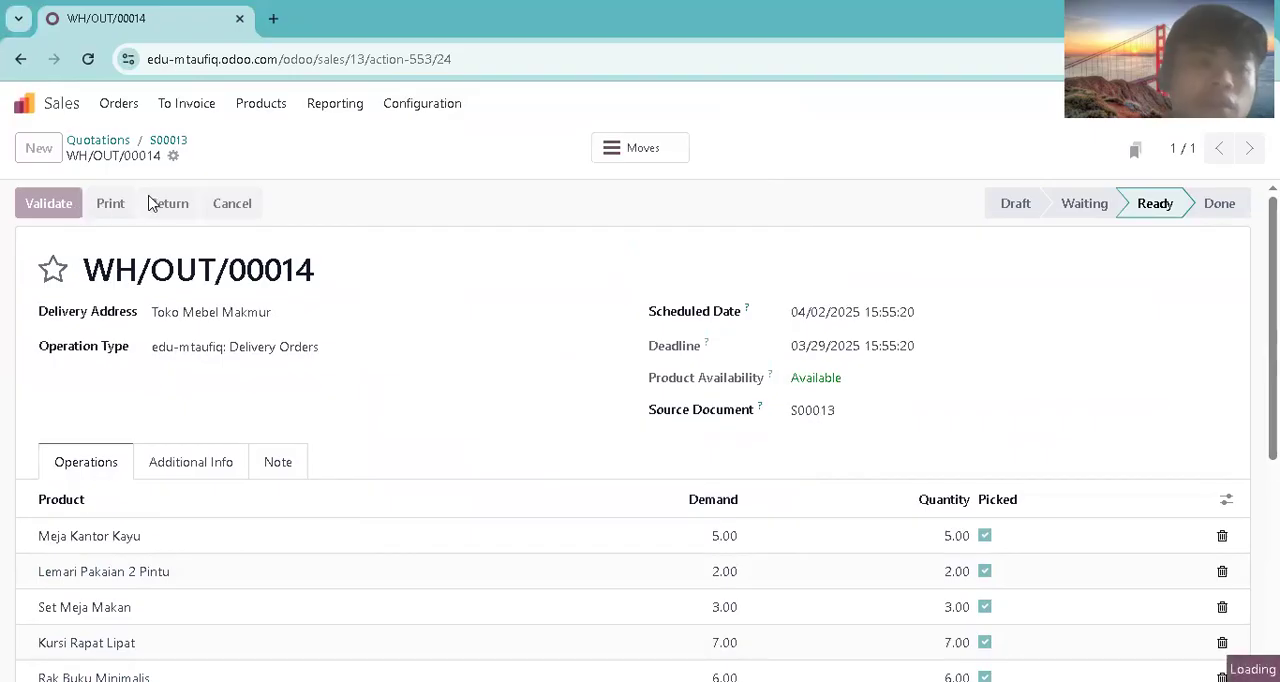
# Step: Open Toko Mebel Makmur's order from the orders to invoice and create a draft invoice for it
pyautogui.click(190, 105)
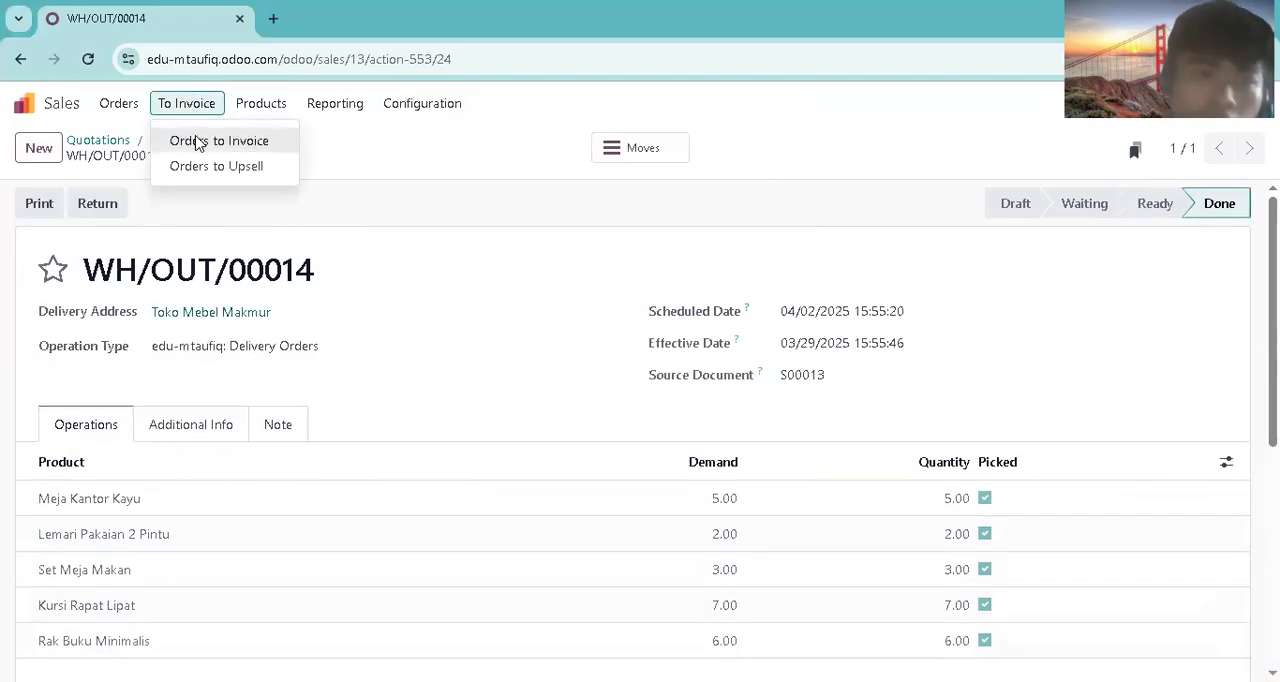
pyautogui.click(218, 141)
pyautogui.click(331, 248)
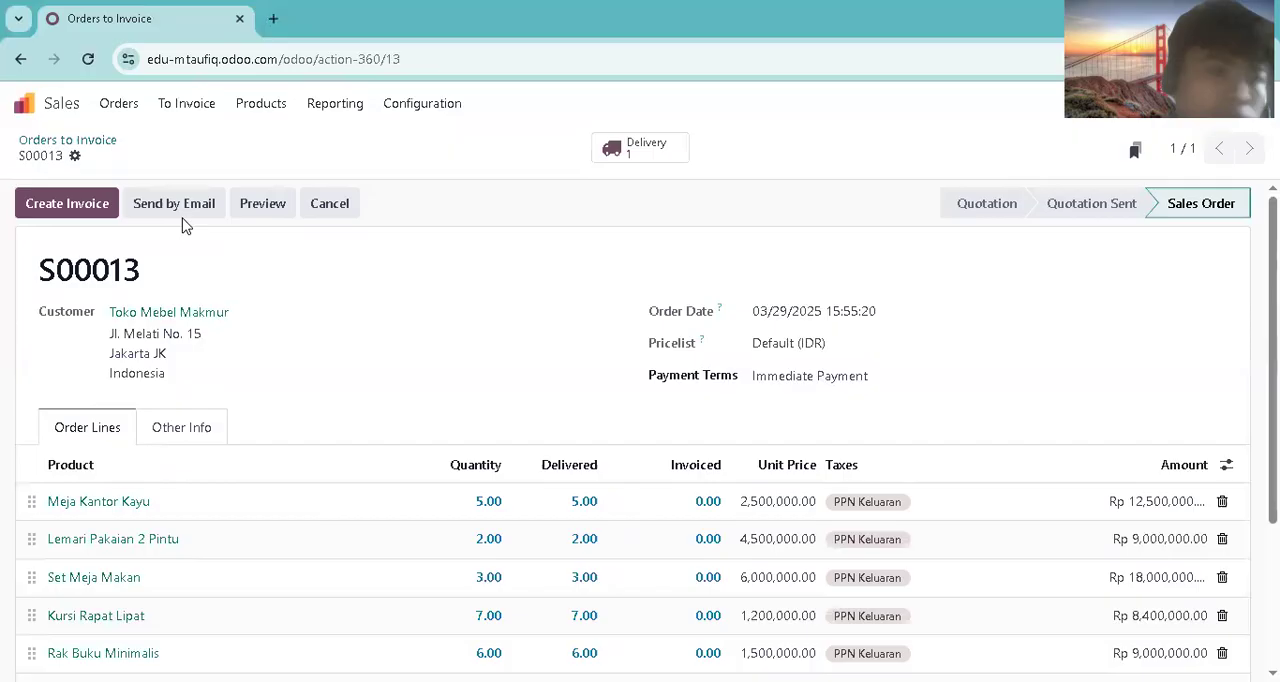
pyautogui.click(105, 212)
pyautogui.click(240, 475)
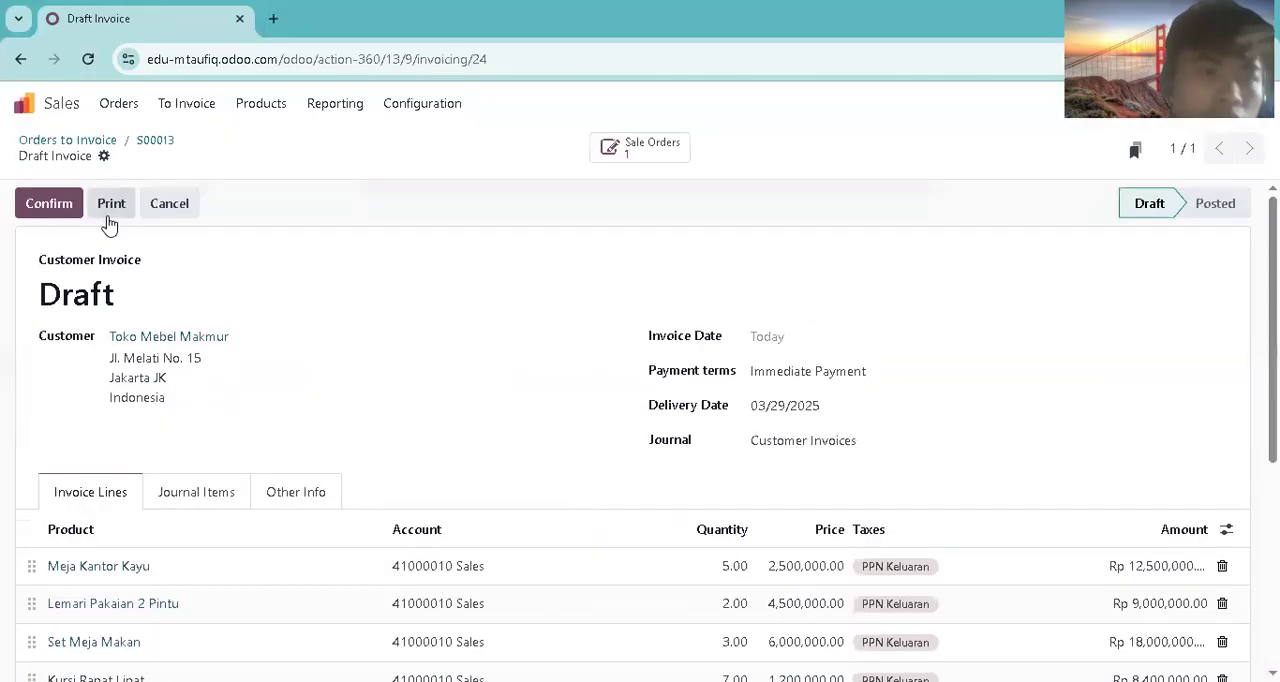
# Step: Set the invoice date to 03/22/2025 and confirm the invoice
pyautogui.click(808, 340)
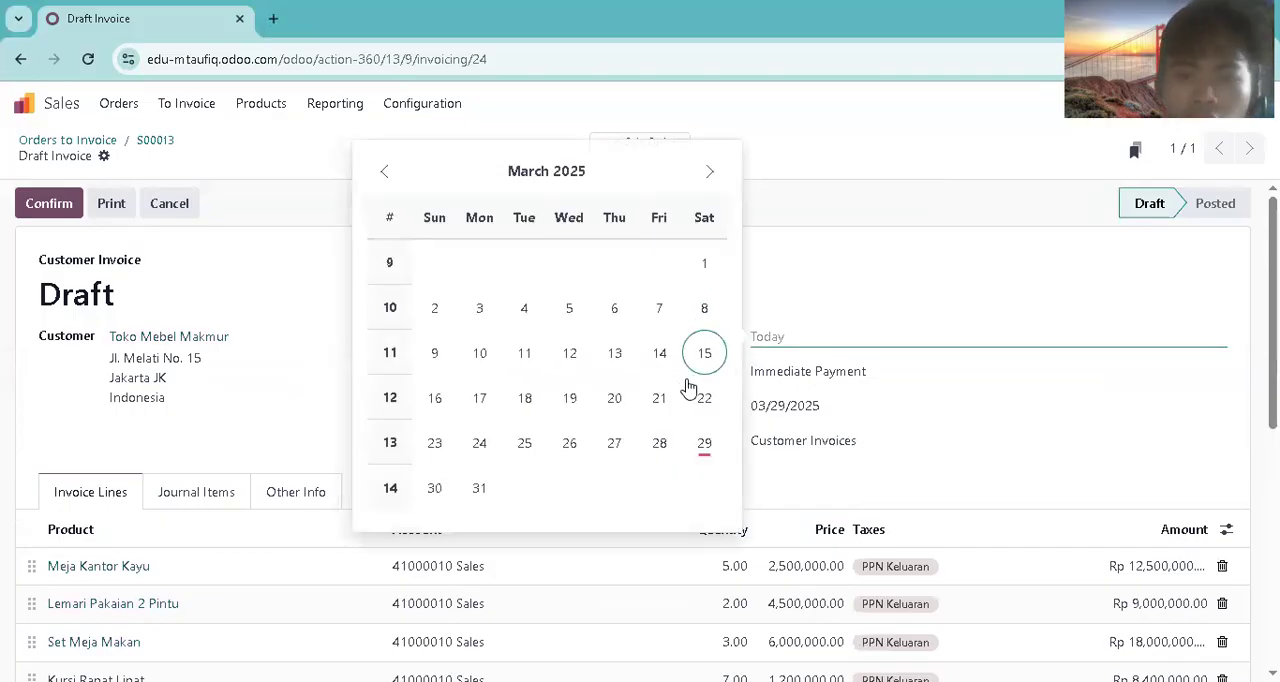
pyautogui.click(700, 398)
pyautogui.click(64, 203)
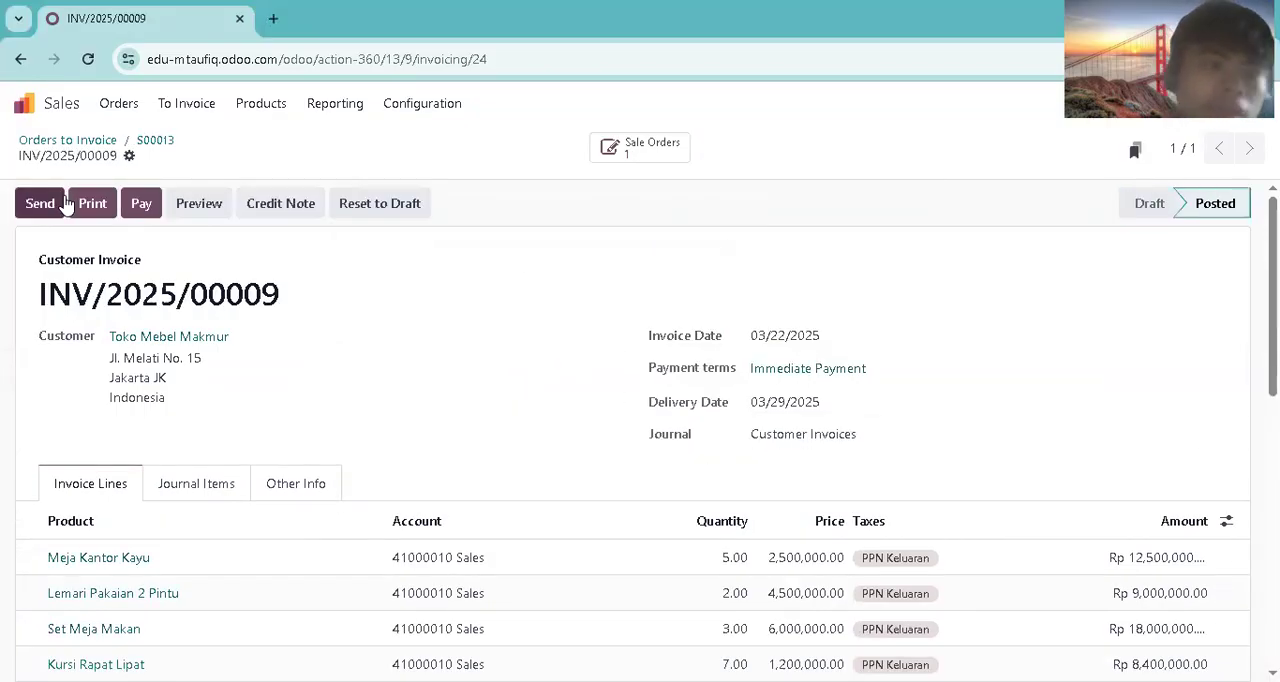
# Step: Switch to the Accounting app and filter the journal items to unreconciled posted entries
pyautogui.click(30, 110)
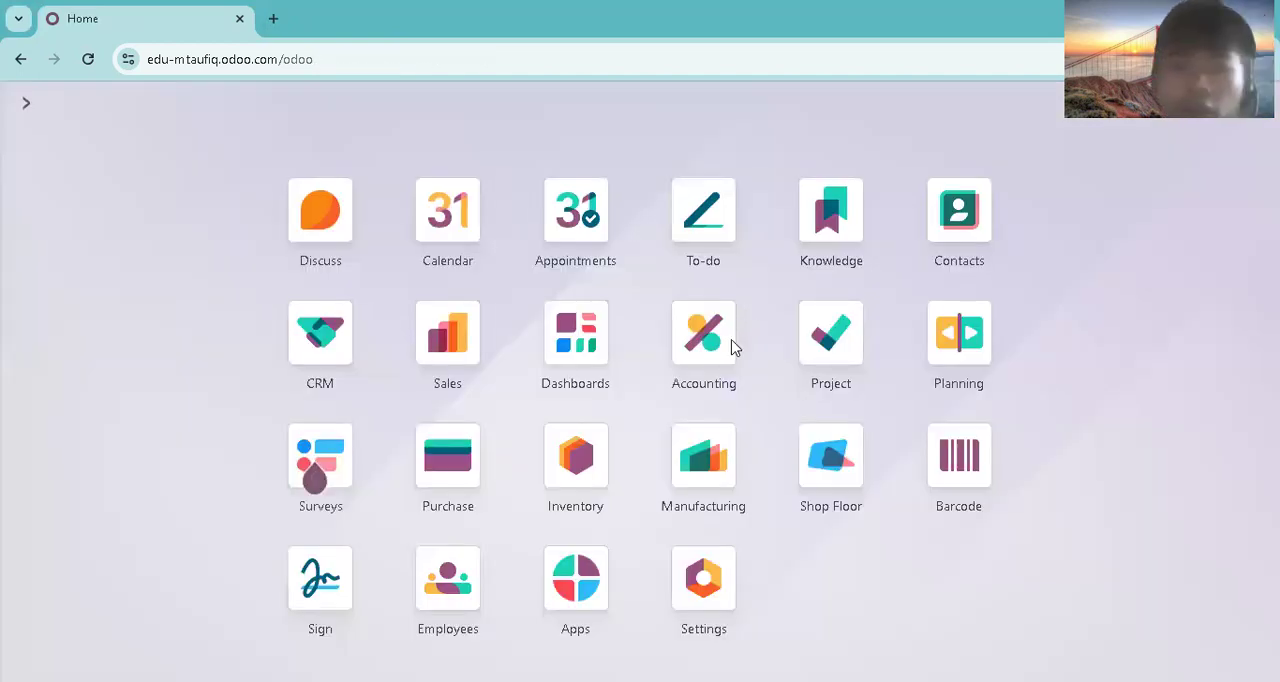
pyautogui.click(731, 347)
pyautogui.click(385, 106)
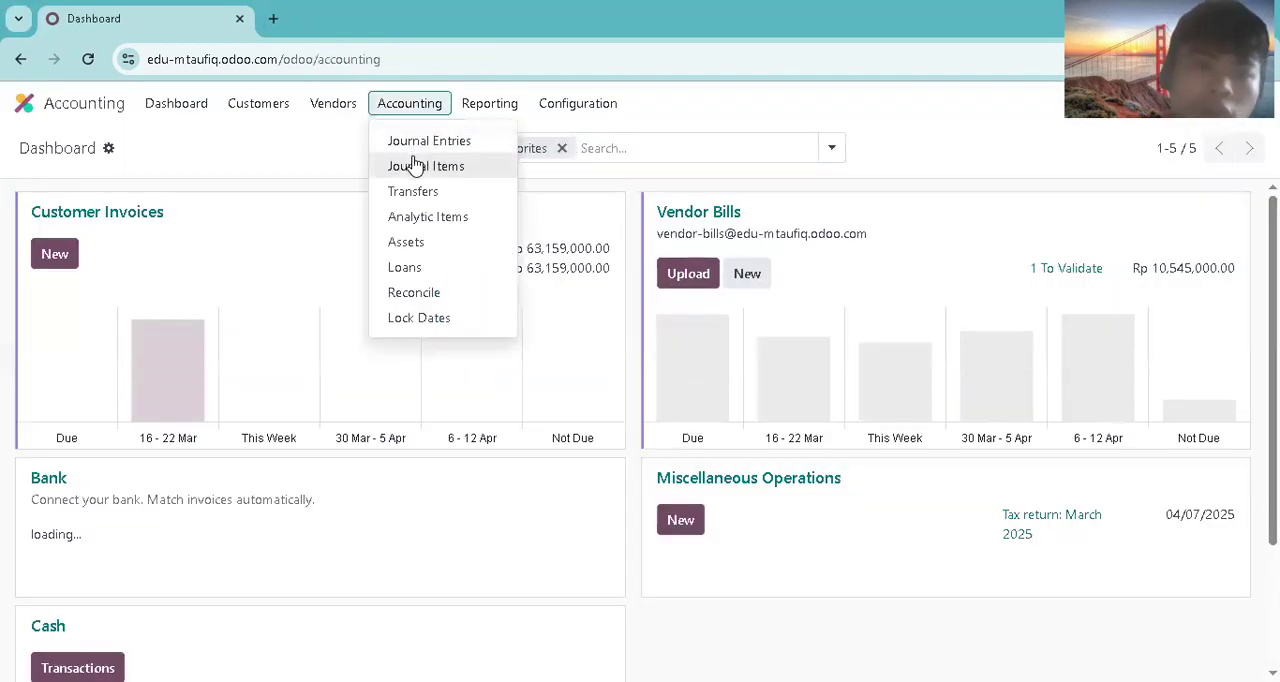
pyautogui.click(415, 165)
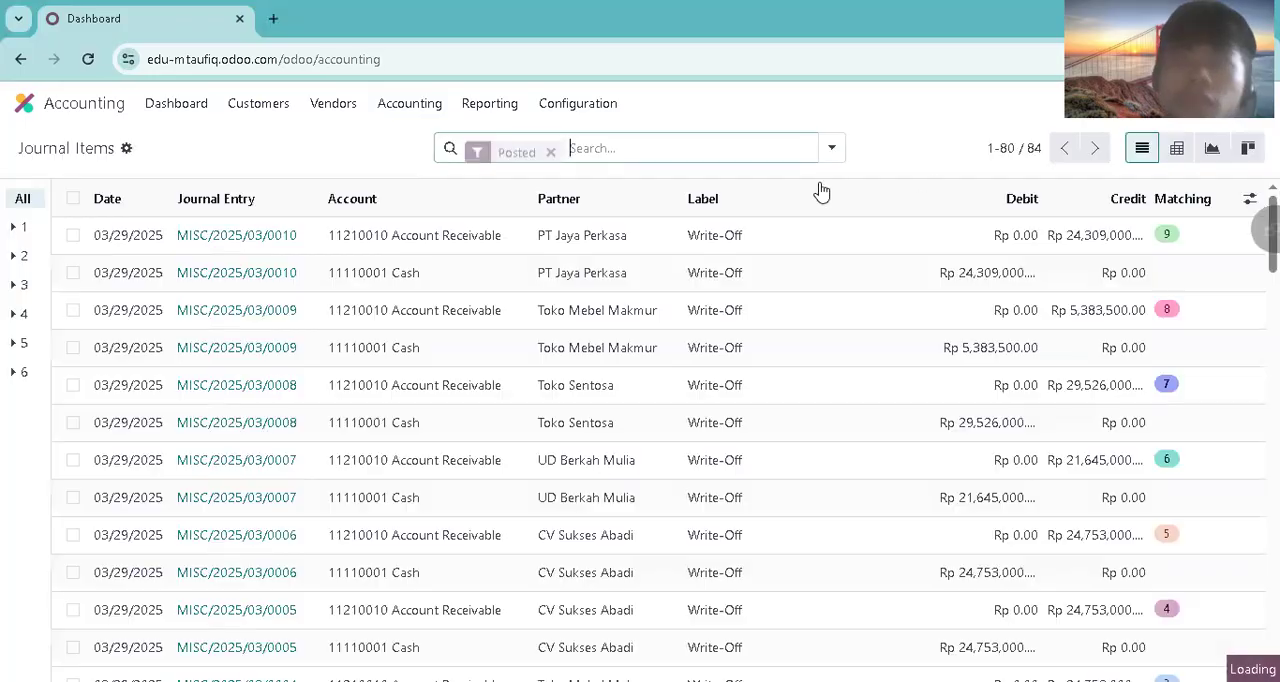
pyautogui.click(833, 148)
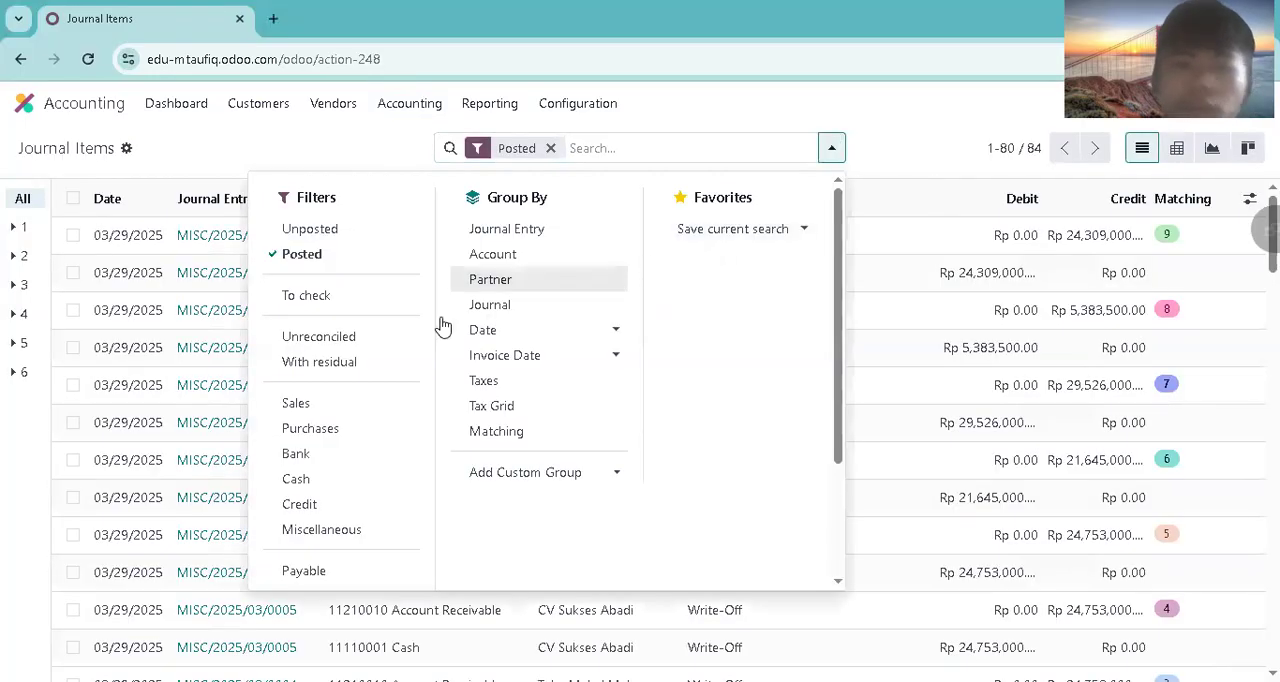
pyautogui.click(361, 338)
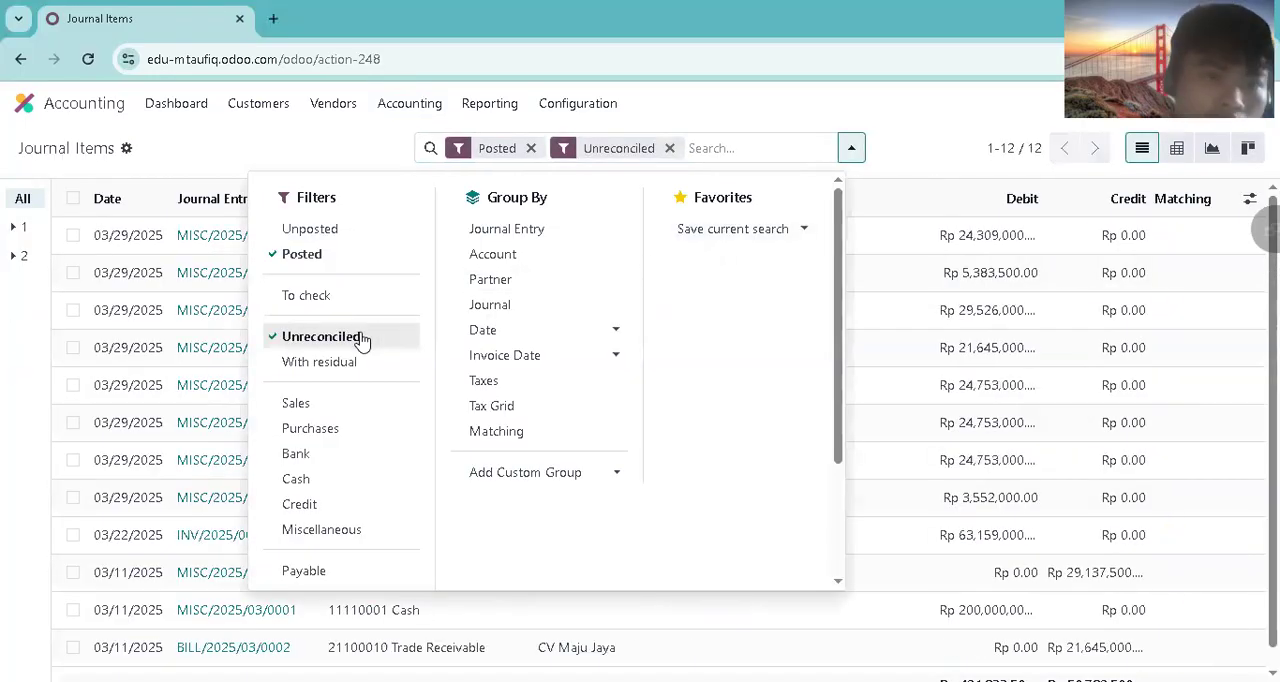
pyautogui.click(903, 116)
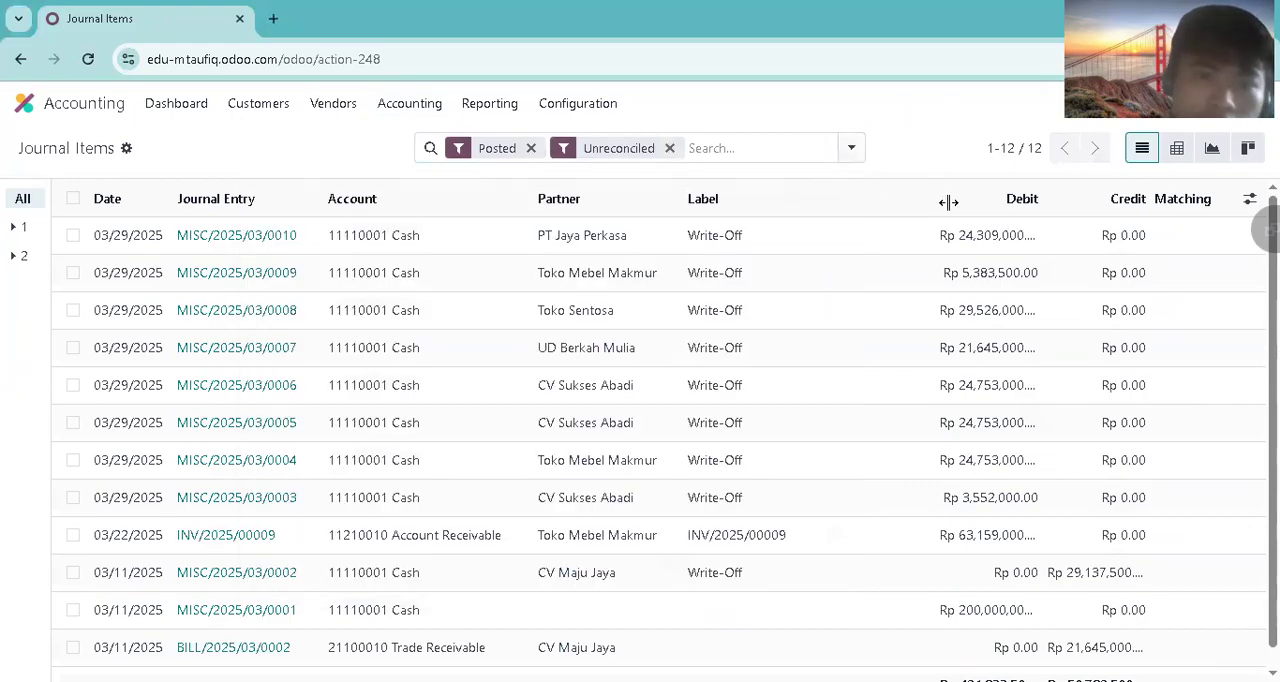
# Step: View Toko Mebel Makmur's unreconciled invoice dated 03/22/2025 and return to the journal items list
pyautogui.scroll(-1, 679, 496)
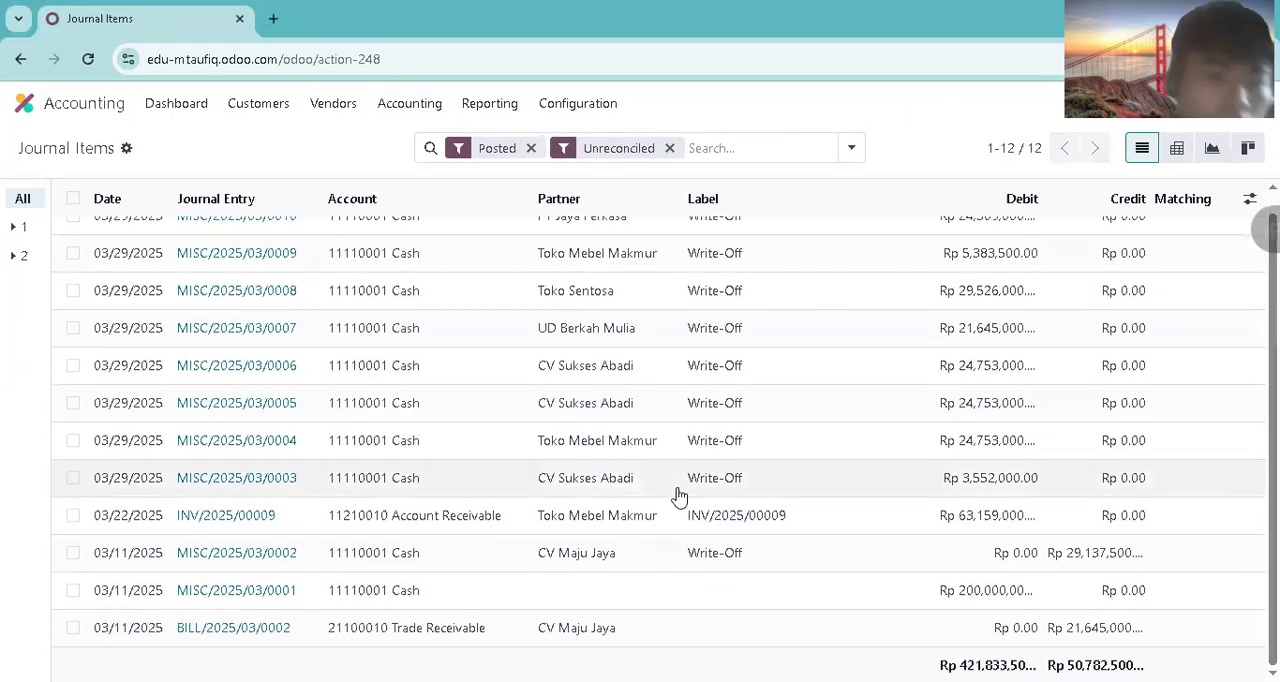
pyautogui.click(229, 515)
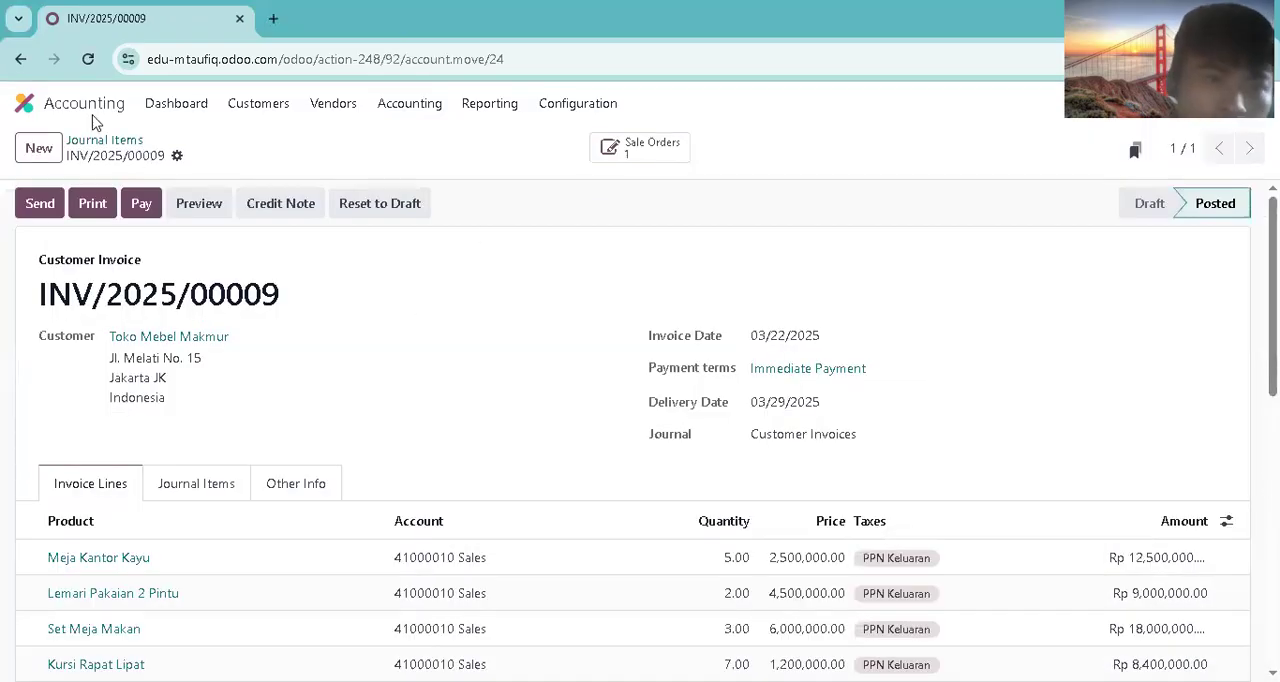
pyautogui.click(21, 60)
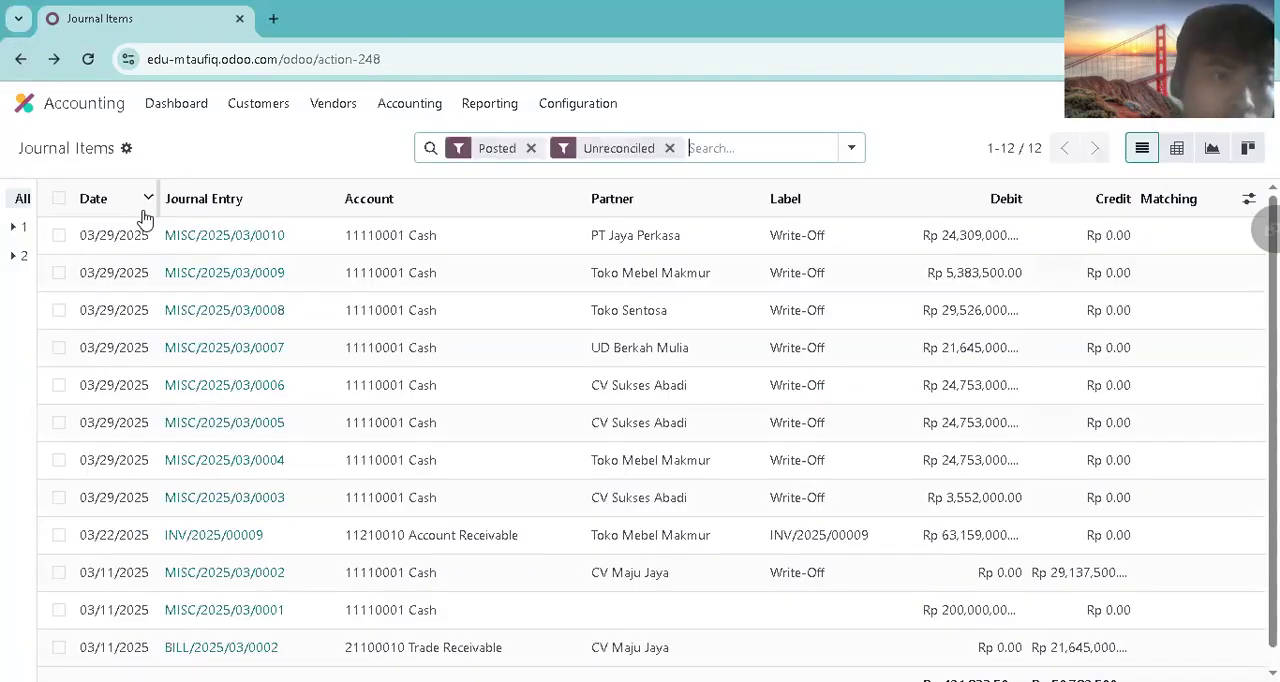
pyautogui.click(59, 535)
pyautogui.click(603, 148)
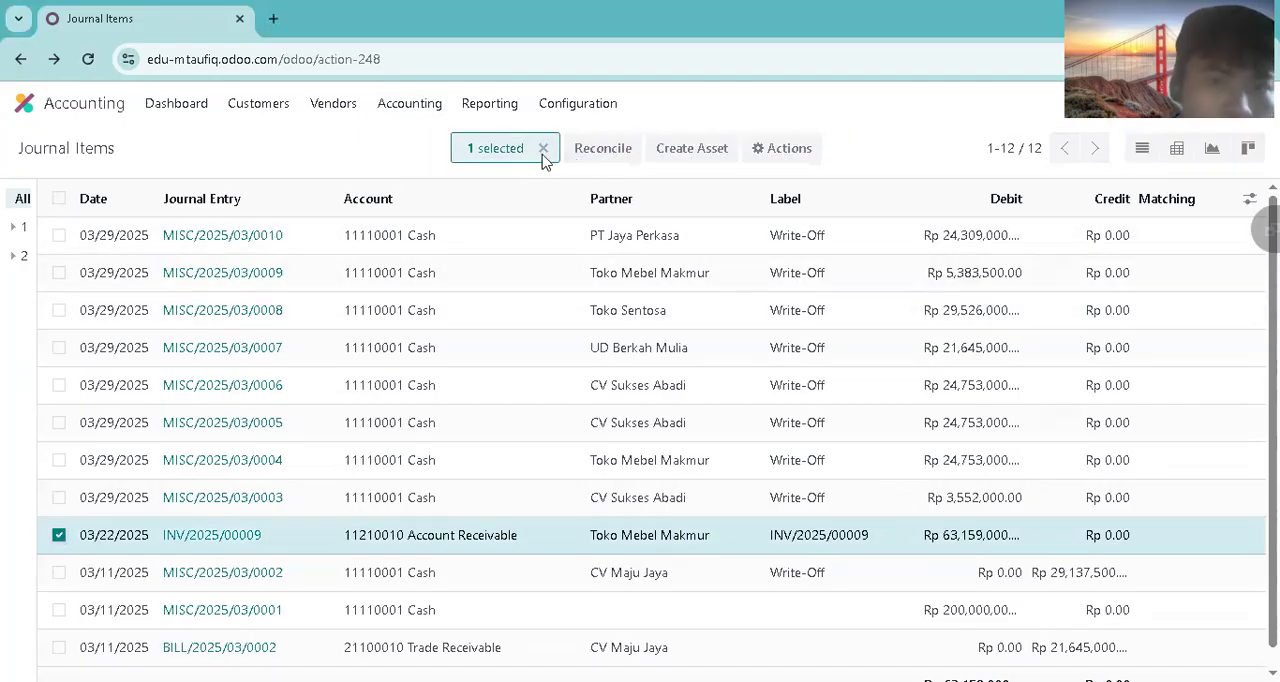
pyautogui.click(350, 355)
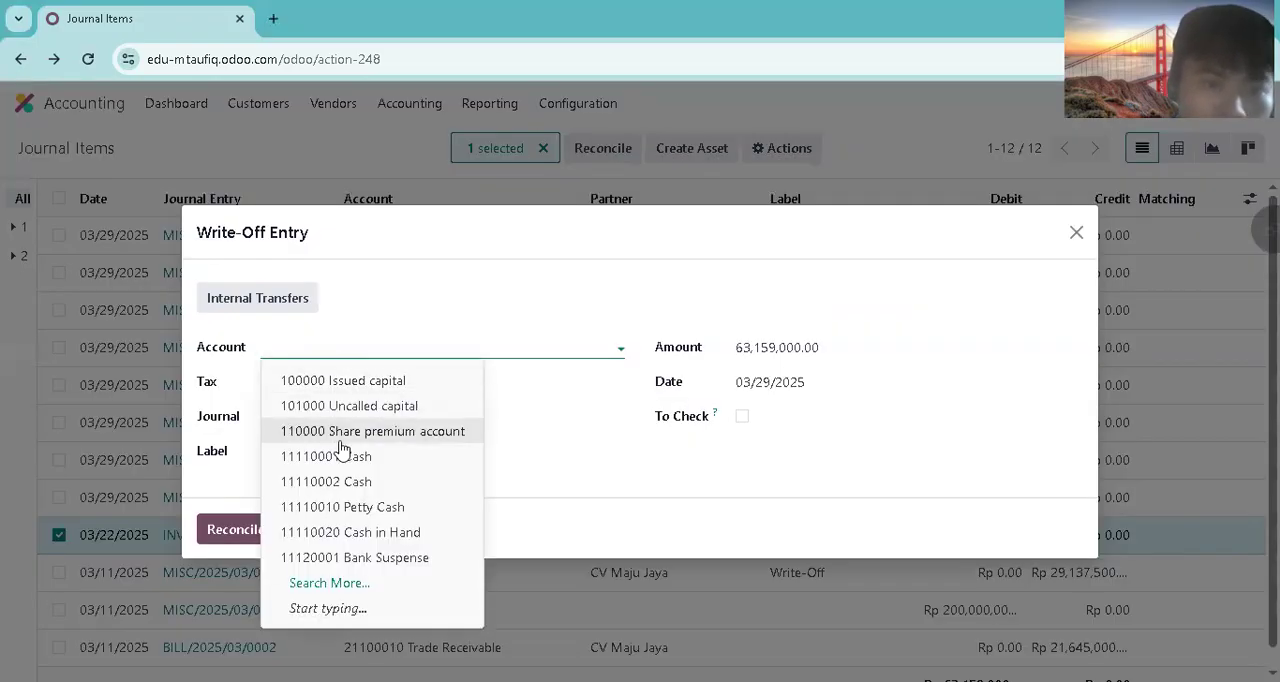
pyautogui.click(337, 454)
pyautogui.click(265, 533)
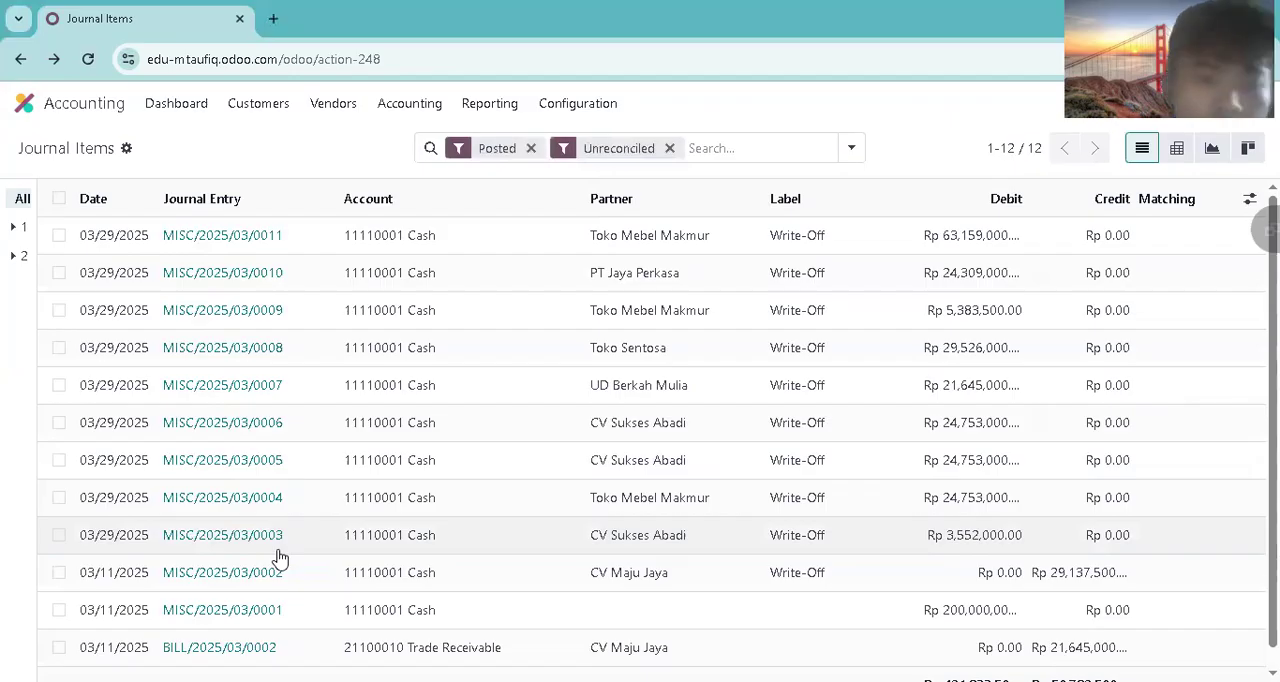
# Step: Switch to the Sales app and view the customer invoice linked to Toko Mebel Makmur's sales order S00013
pyautogui.click(95, 108)
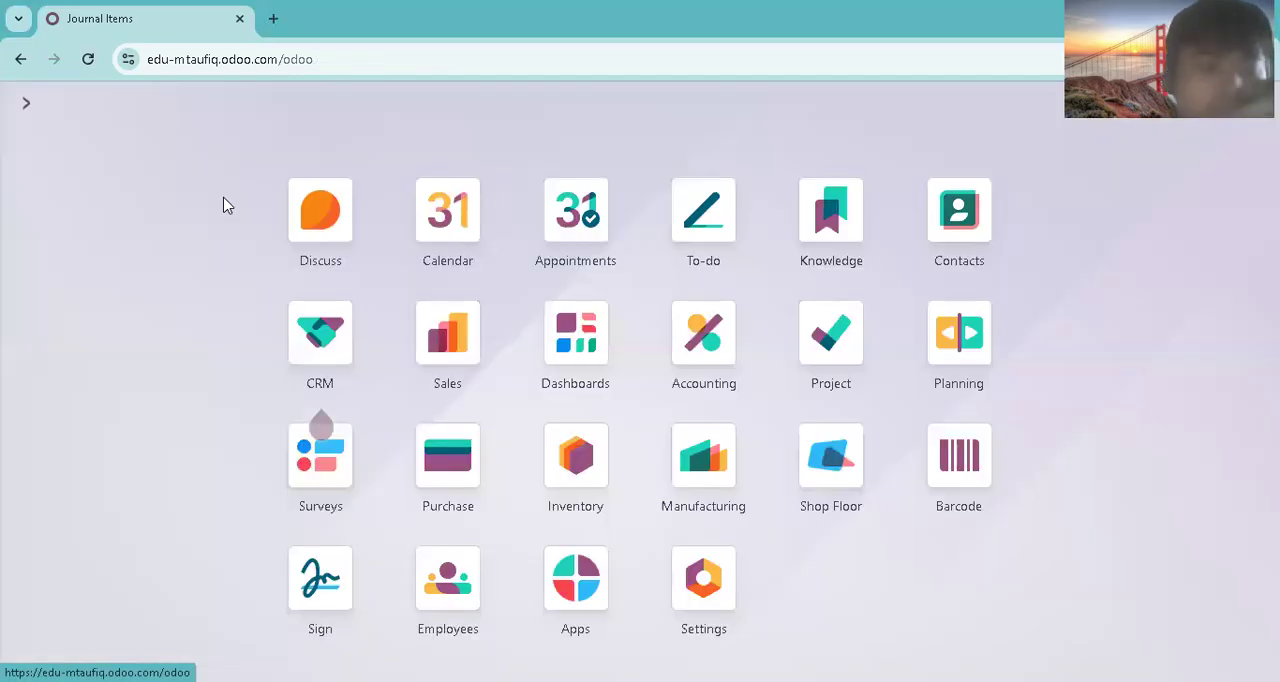
pyautogui.click(430, 345)
pyautogui.click(135, 108)
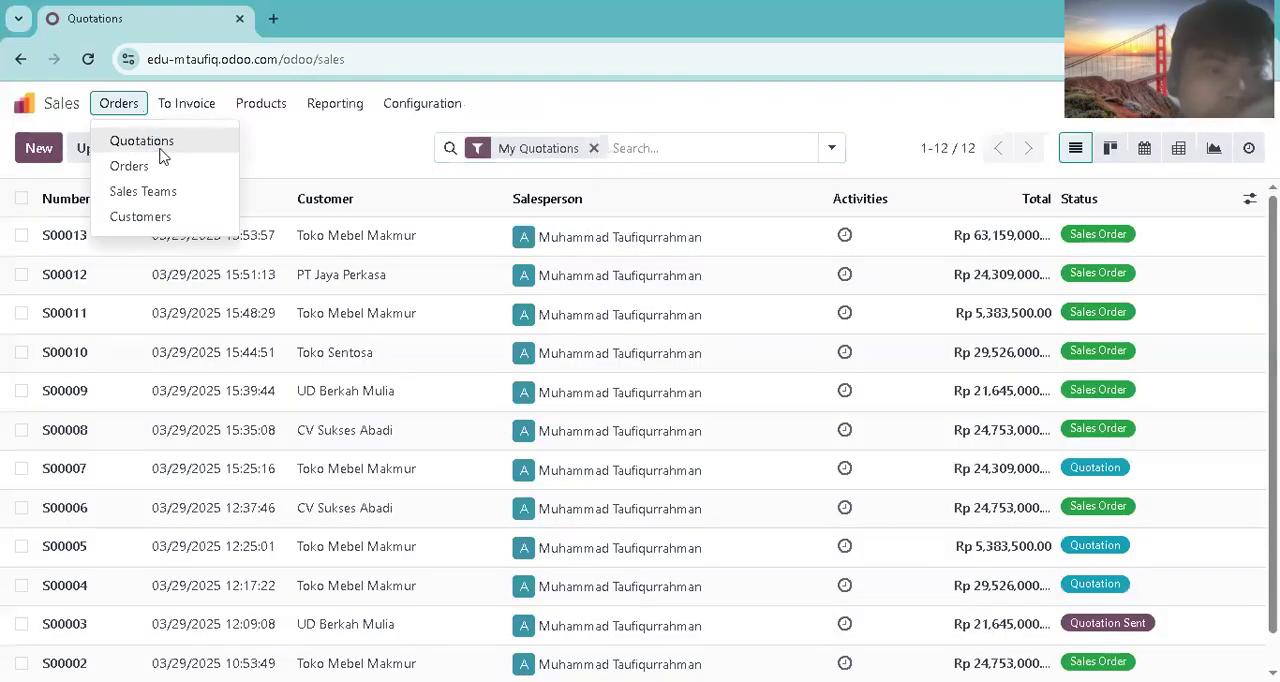
pyautogui.click(160, 164)
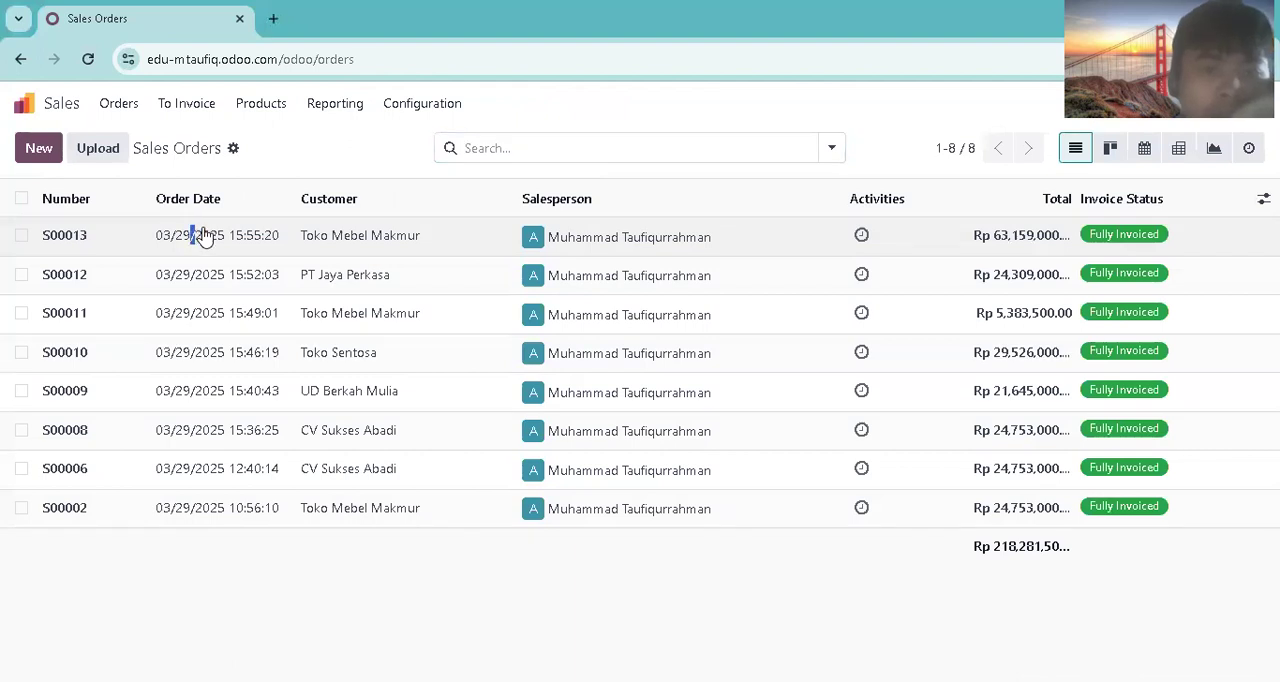
pyautogui.click(210, 236)
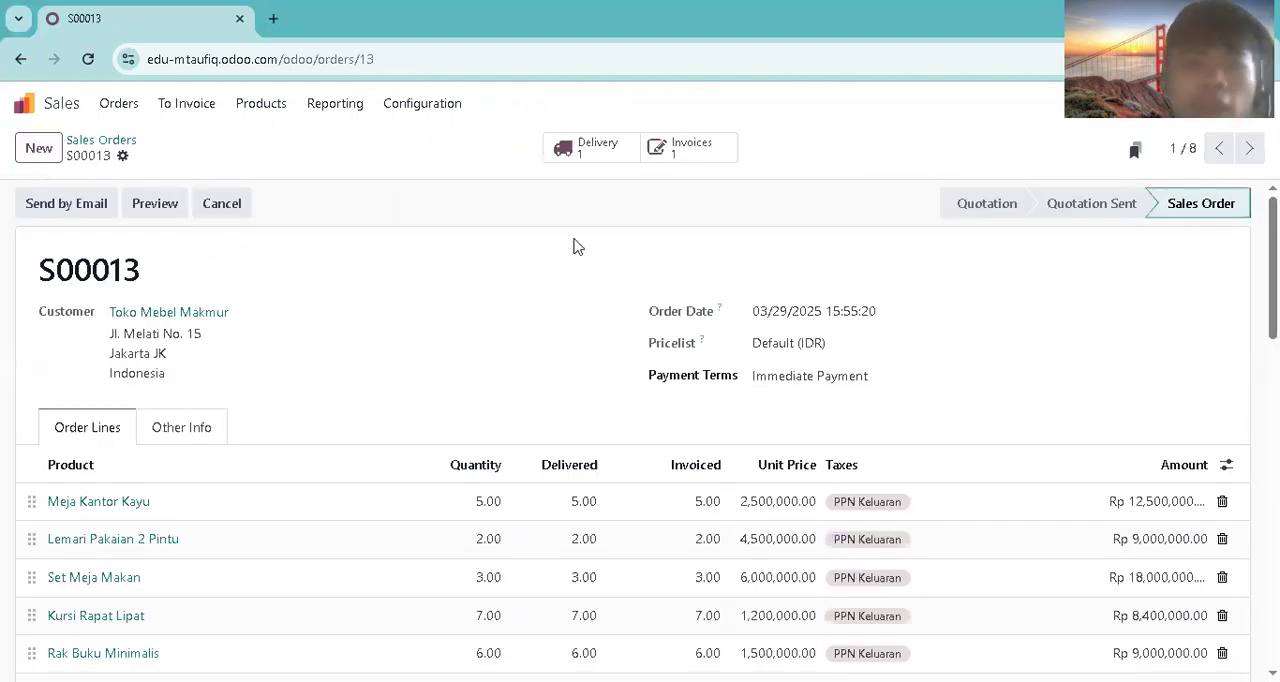
pyautogui.click(669, 155)
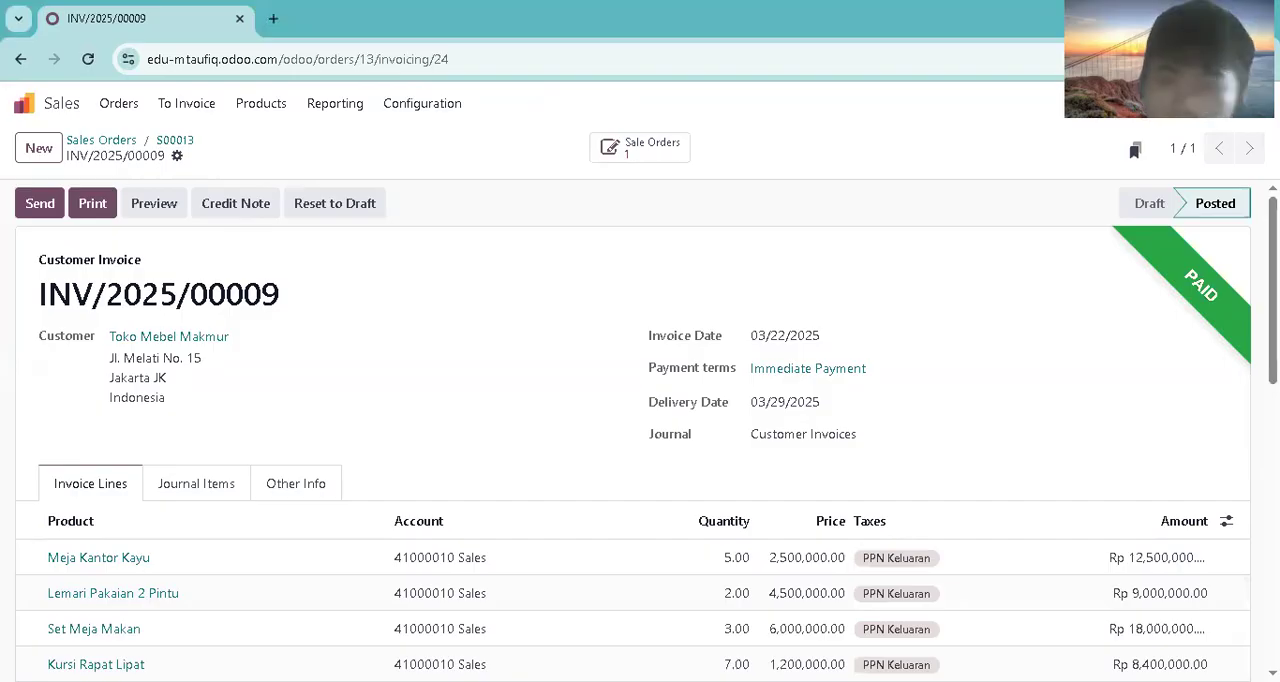
# Step: Create a new quotation for customer CV Sukses Abadi with payment terms set to Immediate Payment
pyautogui.click(61, 103)
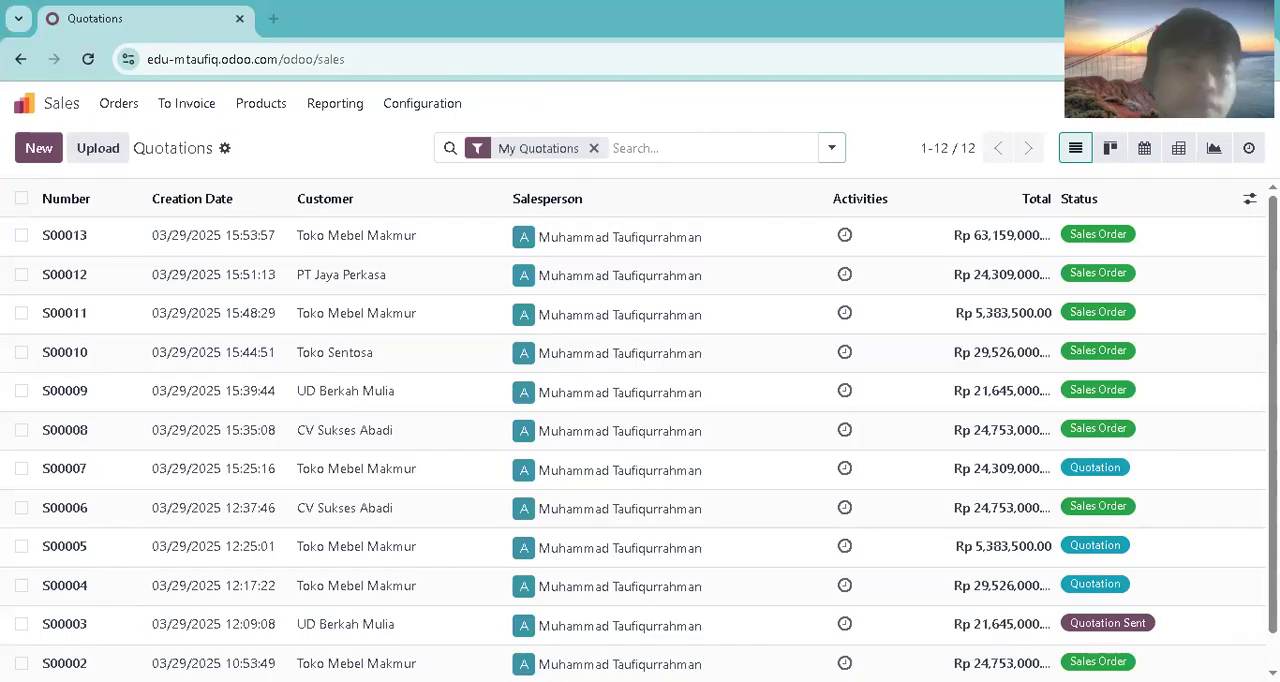
pyautogui.click(39, 148)
pyautogui.write('cv sukses')
pyautogui.click(249, 343)
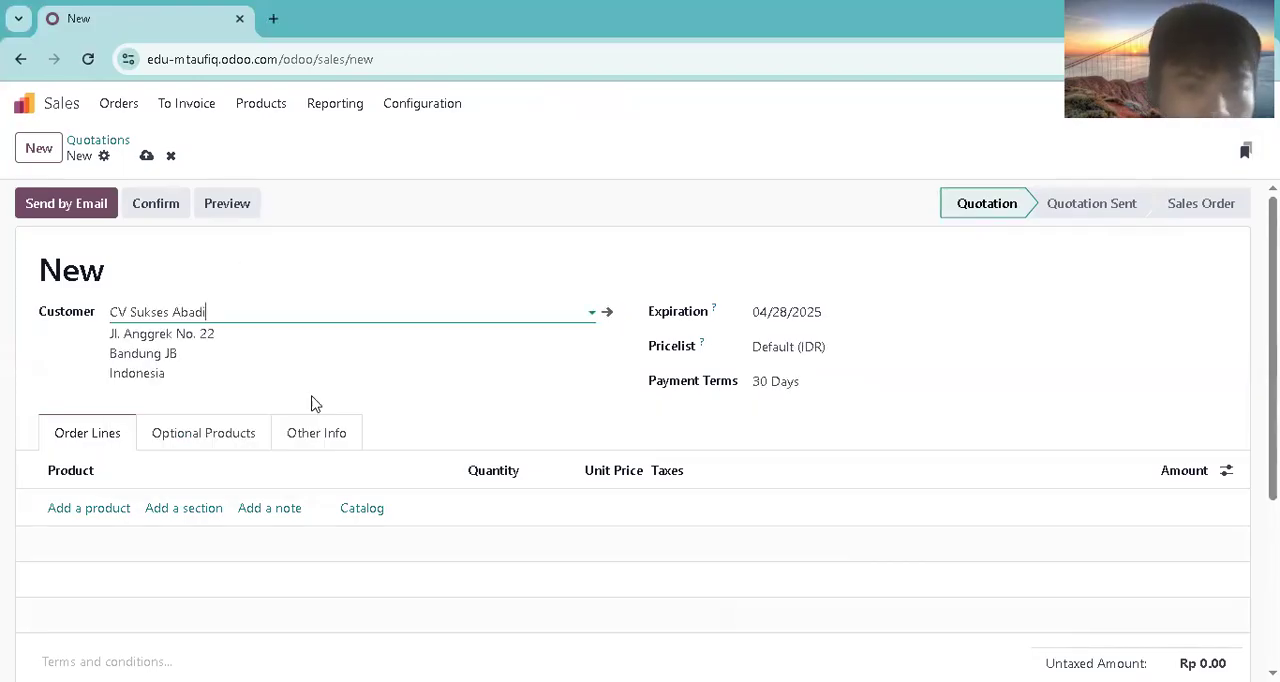
pyautogui.click(762, 382)
pyautogui.click(774, 420)
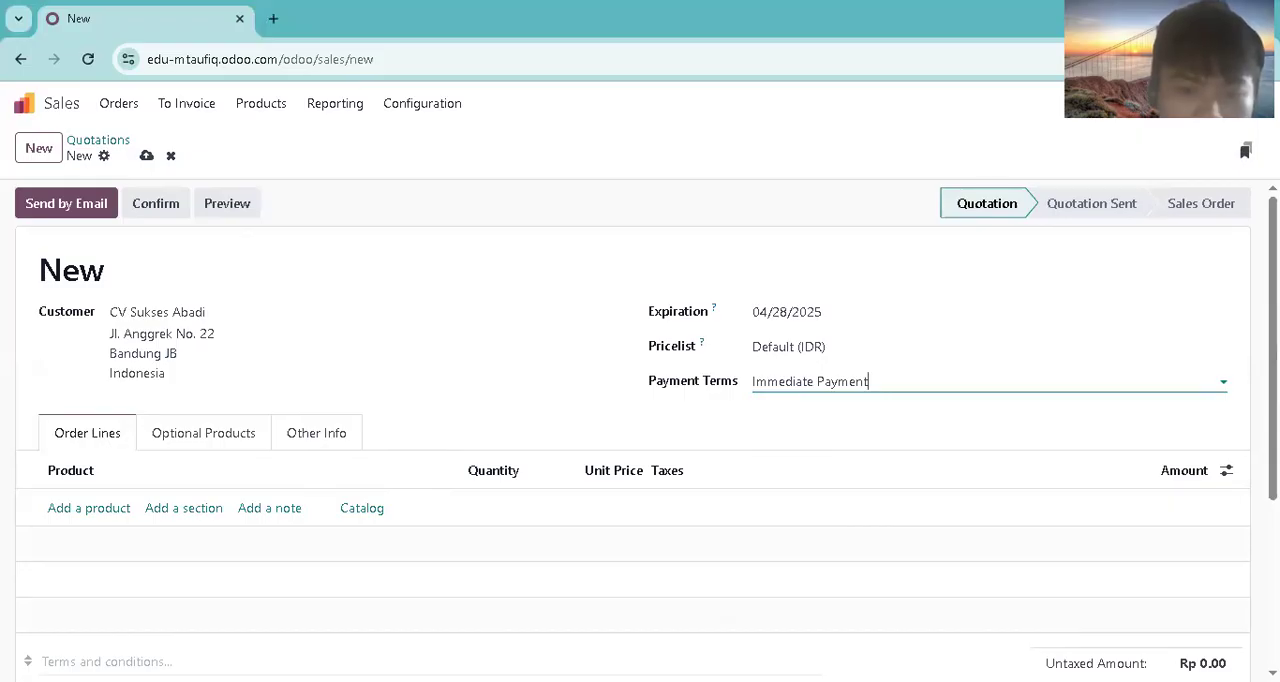
pyautogui.hotkey('alt', 'Tab')
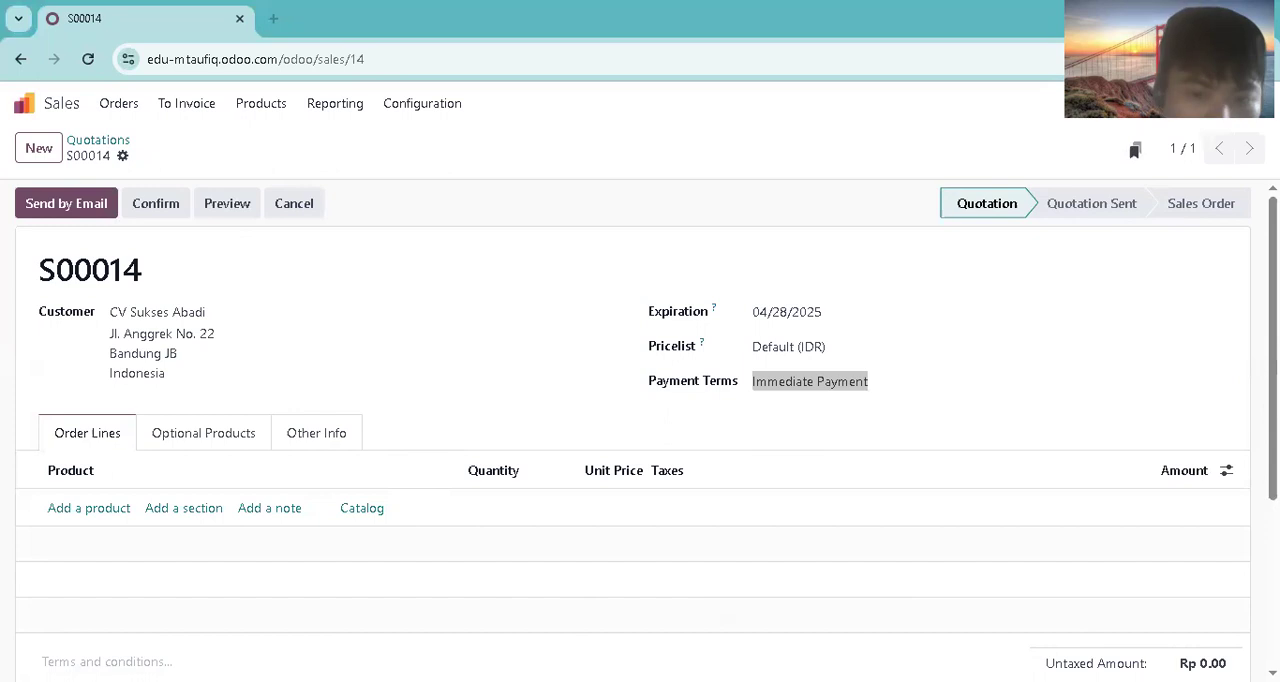
# Step: Add the product Kursi Rapat Lipat to the quotation with a quantity of 15
pyautogui.click(97, 508)
pyautogui.write('kursi raap')
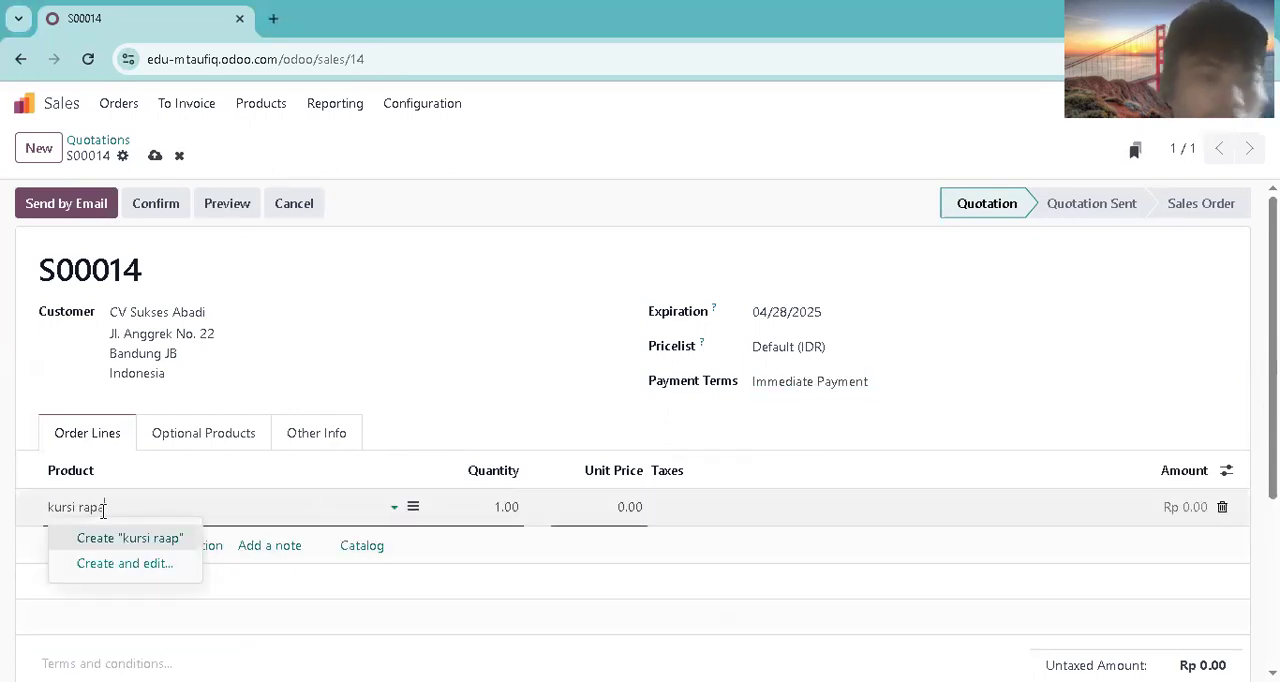
pyautogui.press('BackSpace')
pyautogui.press('BackSpace')
pyautogui.write('pa')
pyautogui.click(111, 532)
pyautogui.click(521, 510)
pyautogui.write('15')
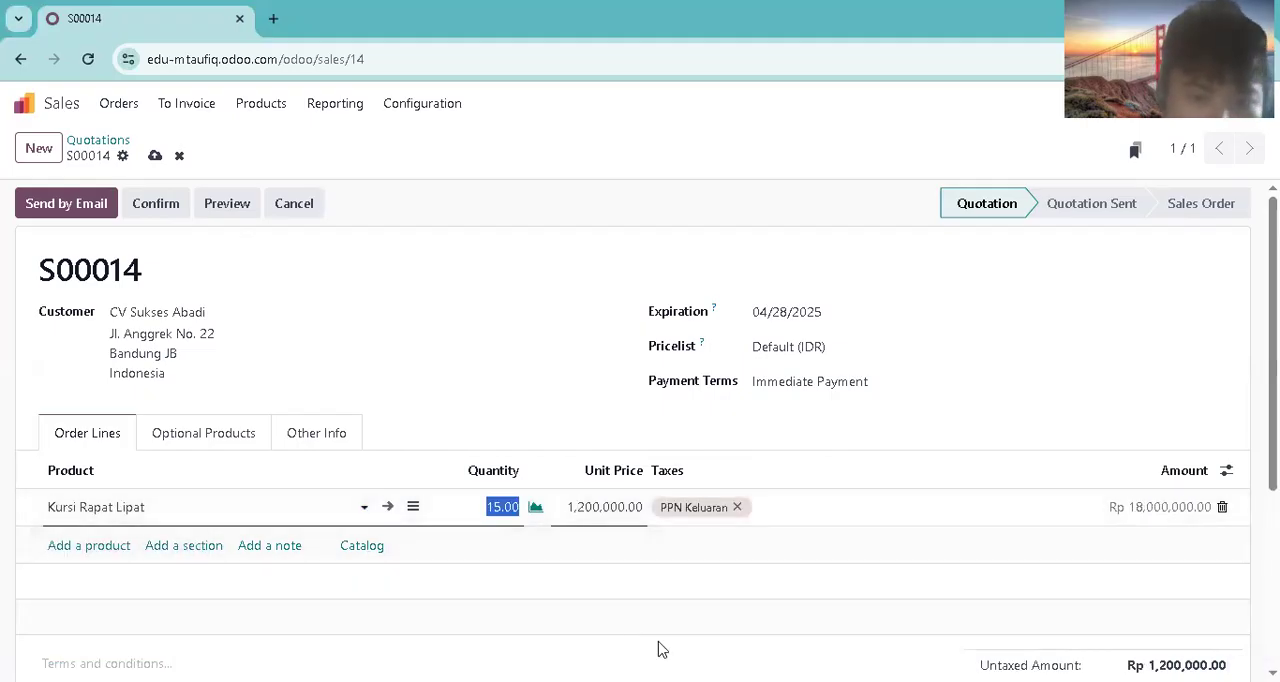
pyautogui.click(658, 650)
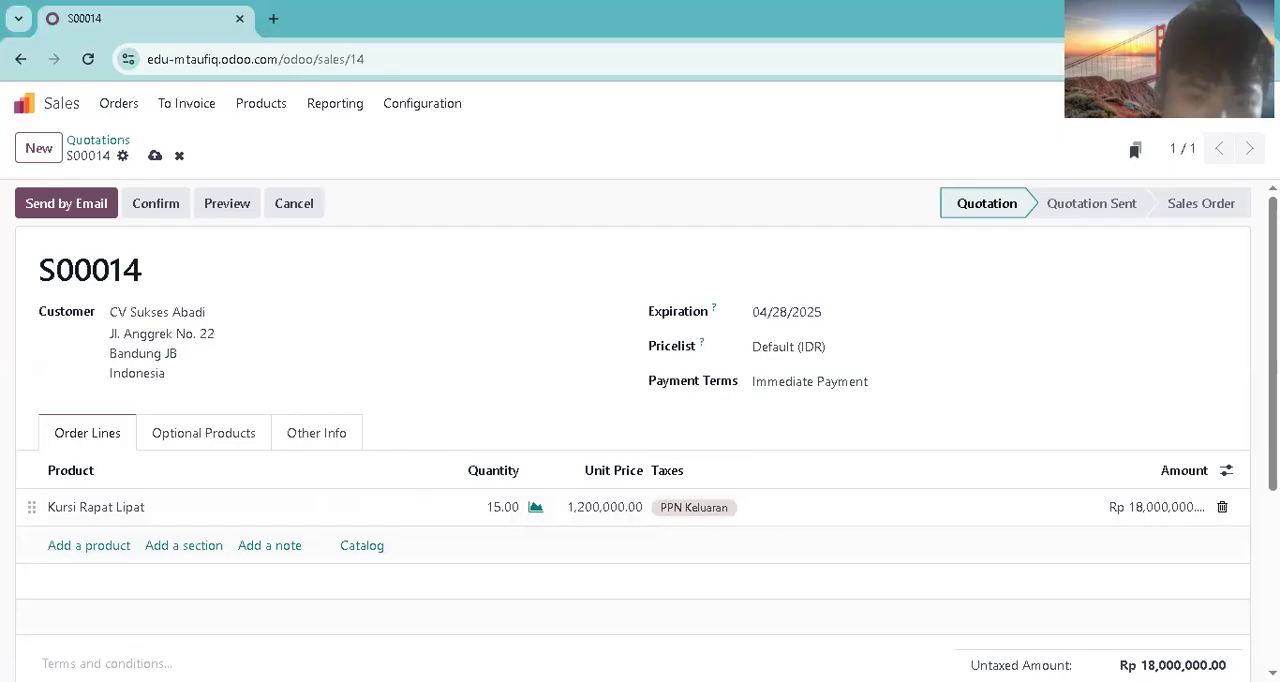
# Step: Add the product Lemari Pajangan Kaca to the quotation with a quantity of 5
pyautogui.click(89, 545)
pyautogui.write('lemari pajan')
pyautogui.click(129, 577)
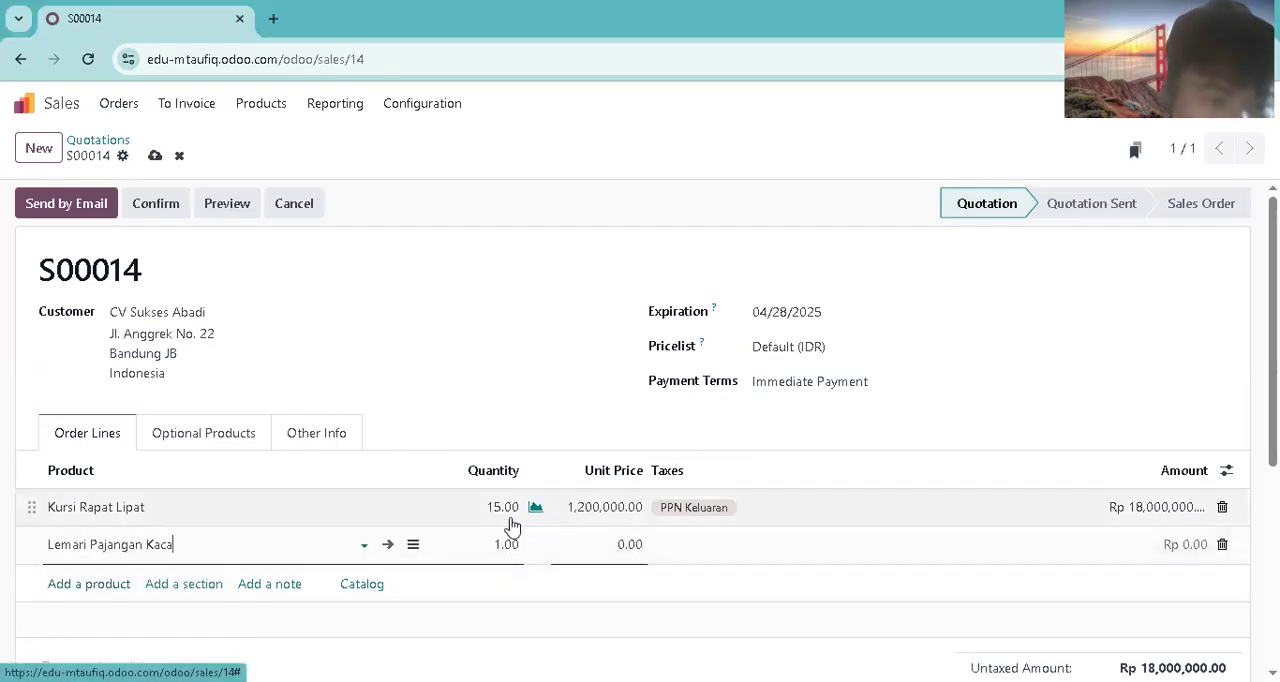
pyautogui.click(512, 540)
pyautogui.write('5')
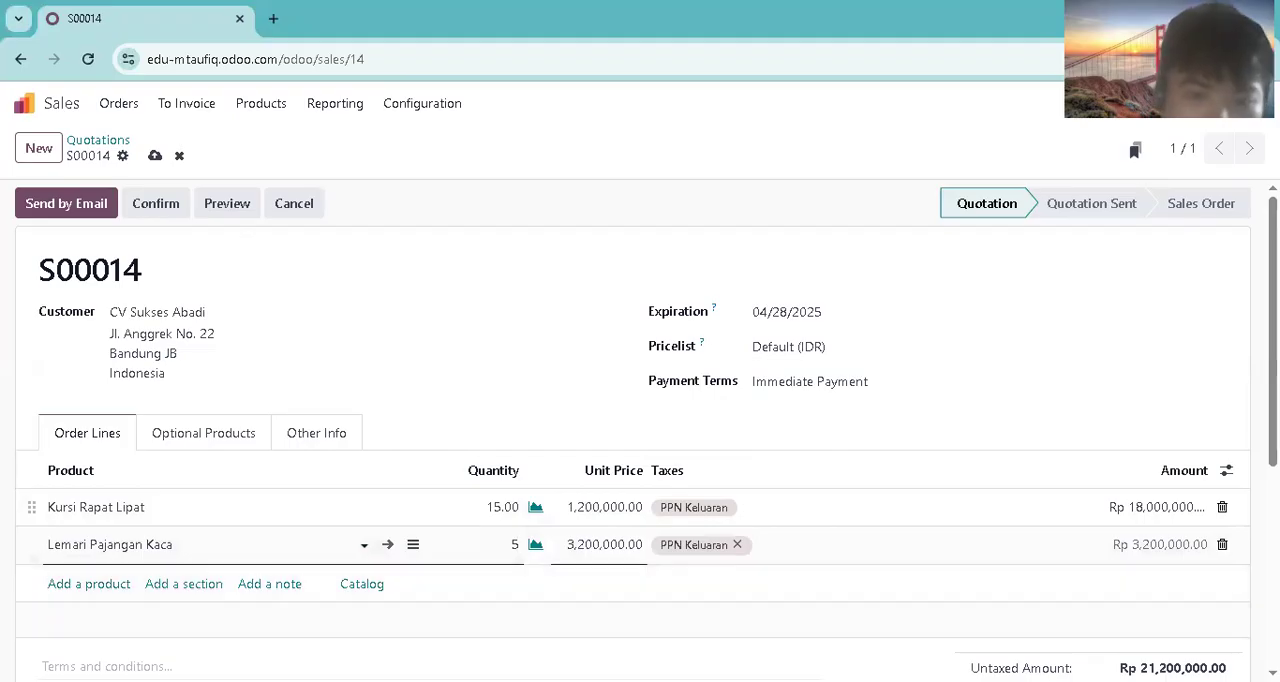
# Step: Add the product Sofa Ruang Tamu to the quotation with a quantity of 2
pyautogui.click(85, 586)
pyautogui.write('sofa')
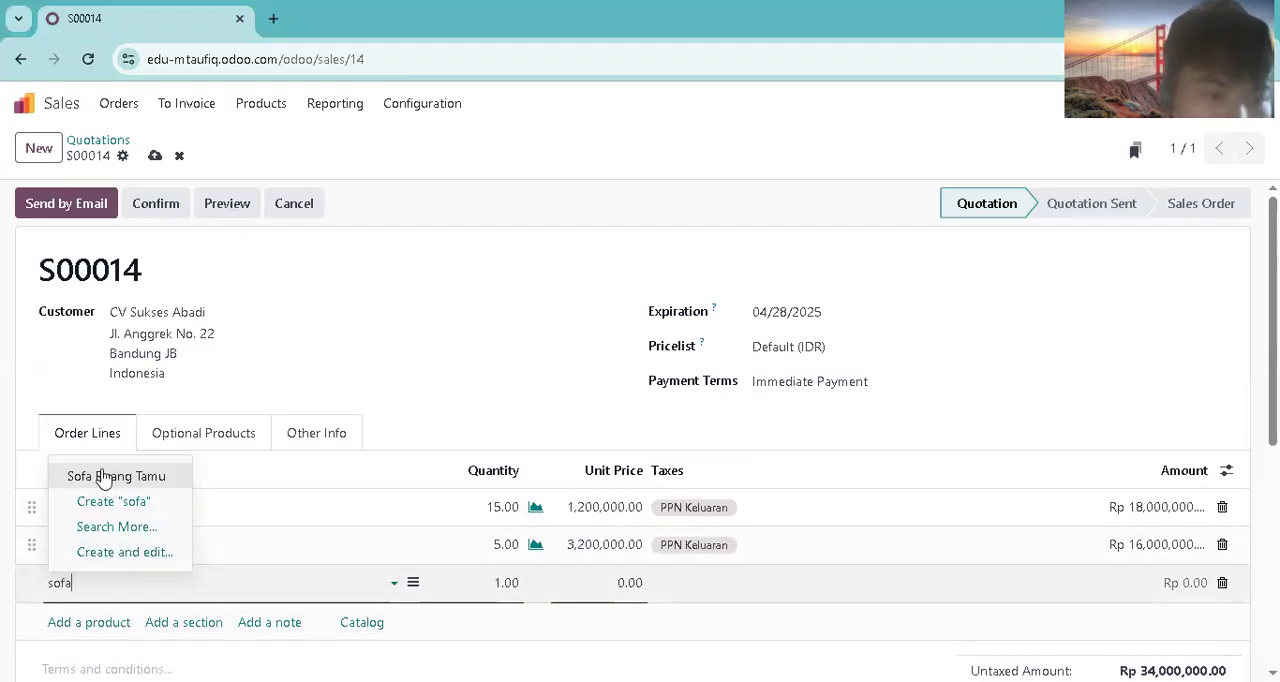
pyautogui.click(104, 477)
pyautogui.click(500, 583)
pyautogui.write('2')
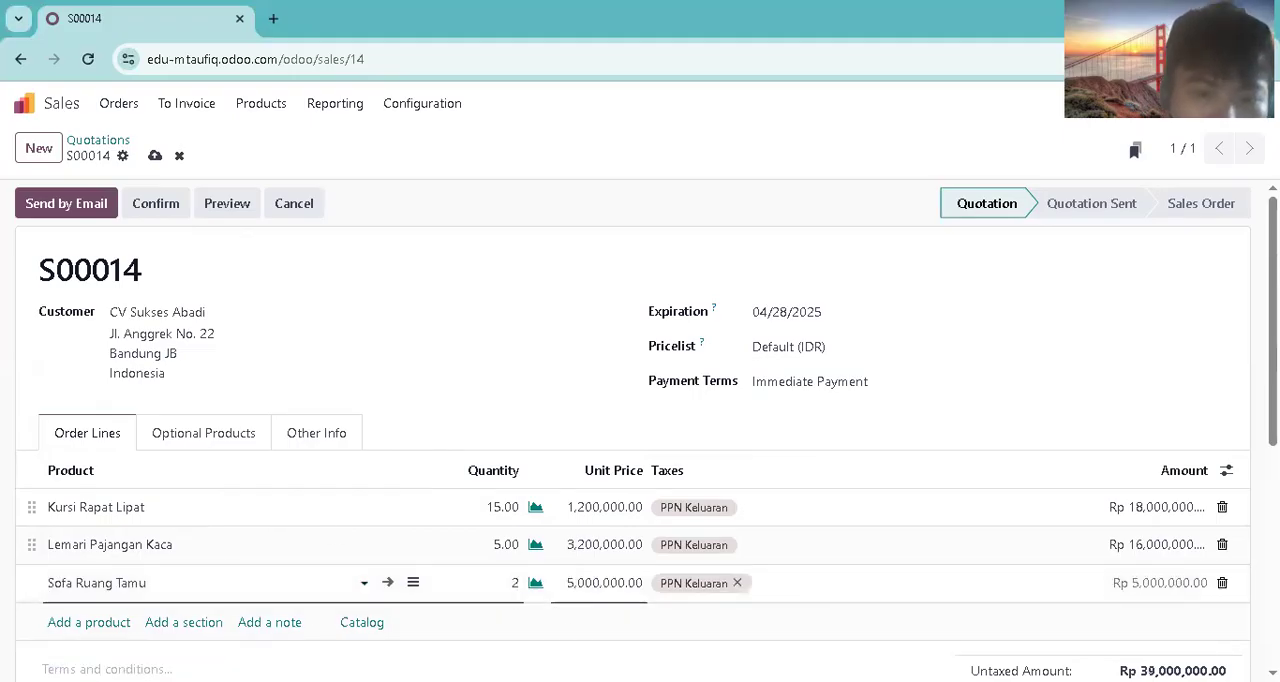
pyautogui.click(118, 631)
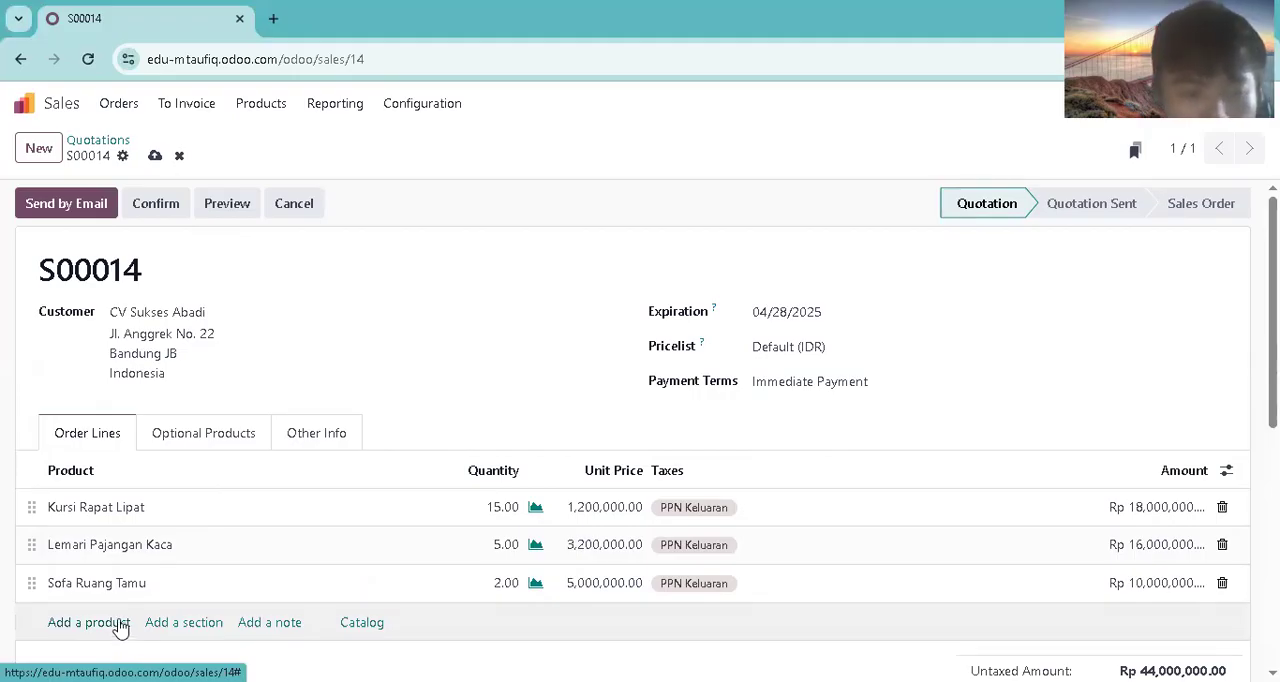
# Step: Add the product Tempat Tidur King Size to the quotation with a quantity of 2
pyautogui.click(118, 623)
pyautogui.write('tempat')
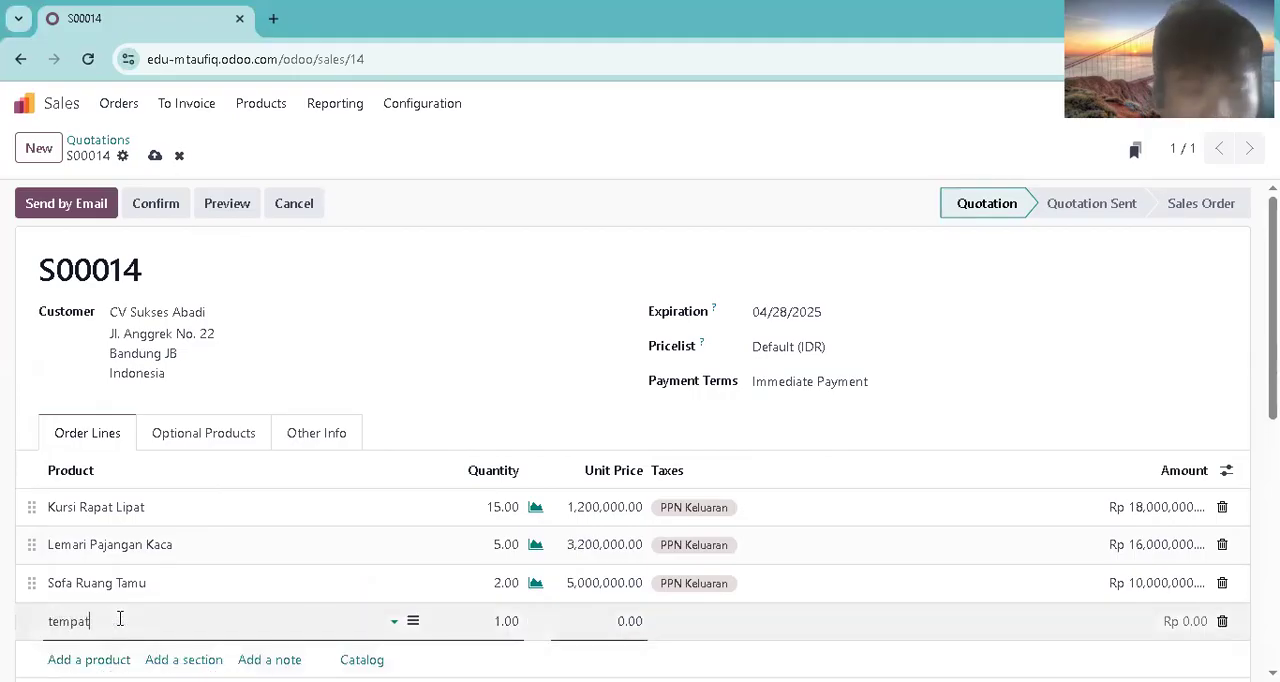
pyautogui.click(137, 516)
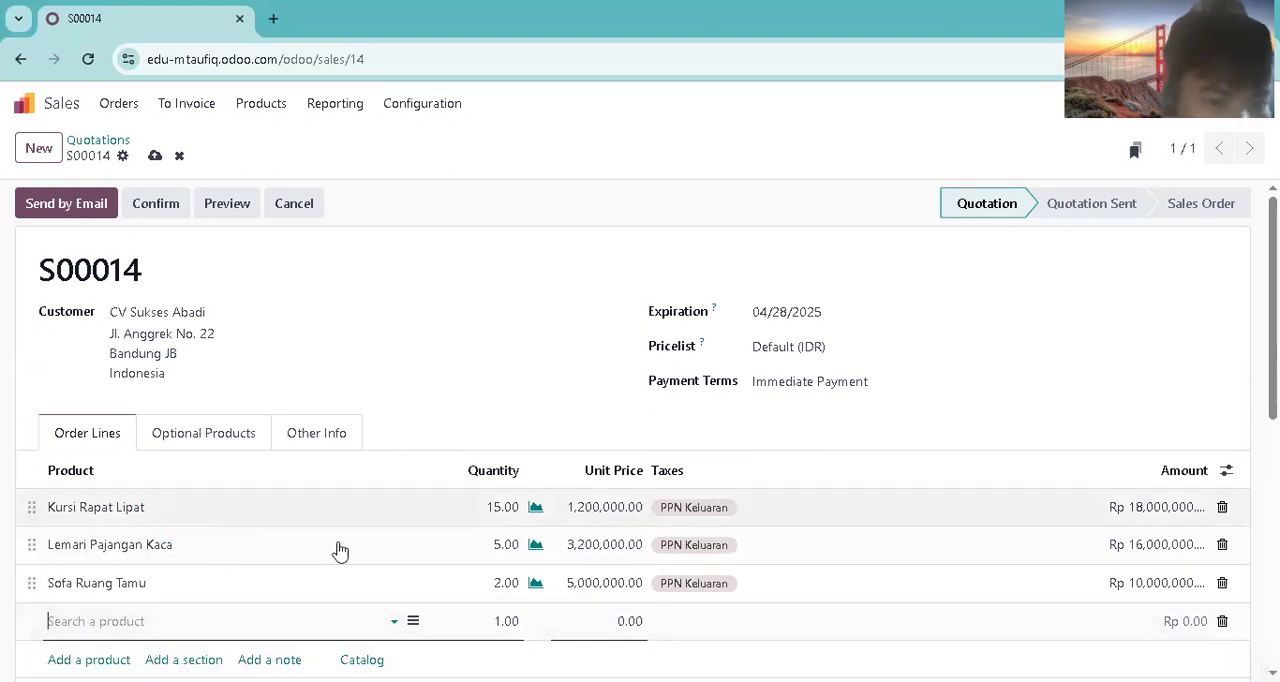
pyautogui.click(480, 615)
pyautogui.write('2')
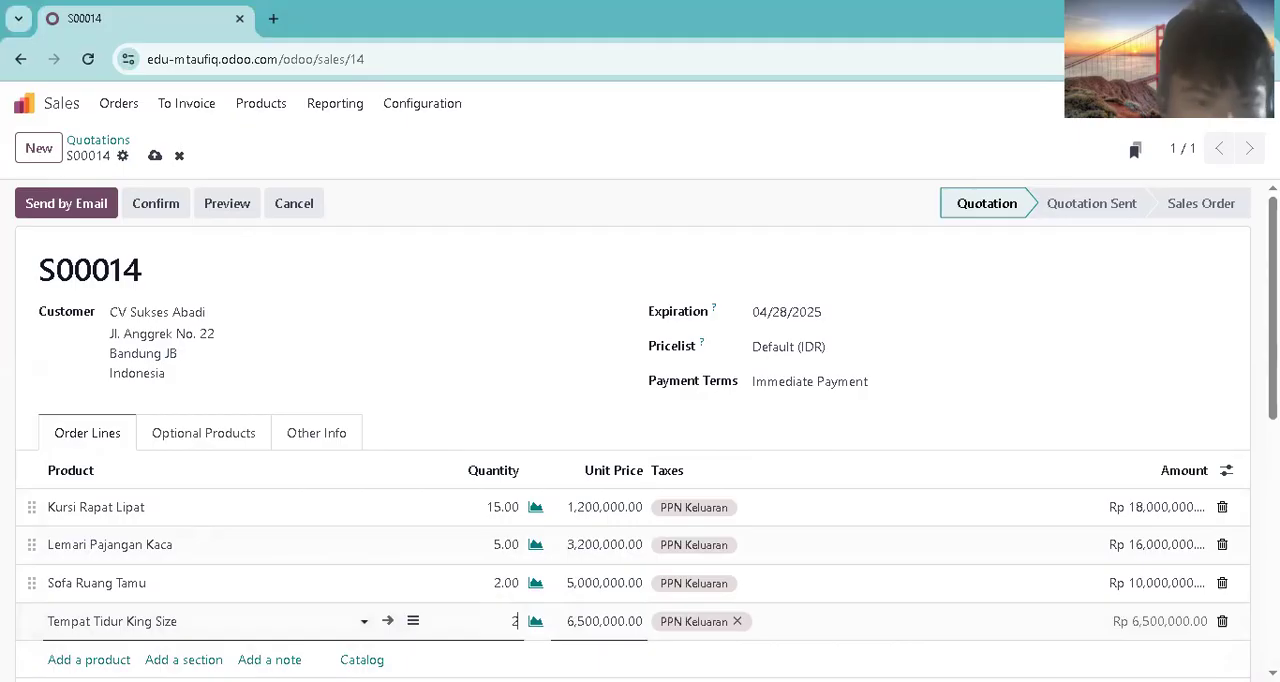
# Step: Add one Set Meja Makan to the order lines and save the quotation
pyautogui.click(80, 659)
pyautogui.write('et')
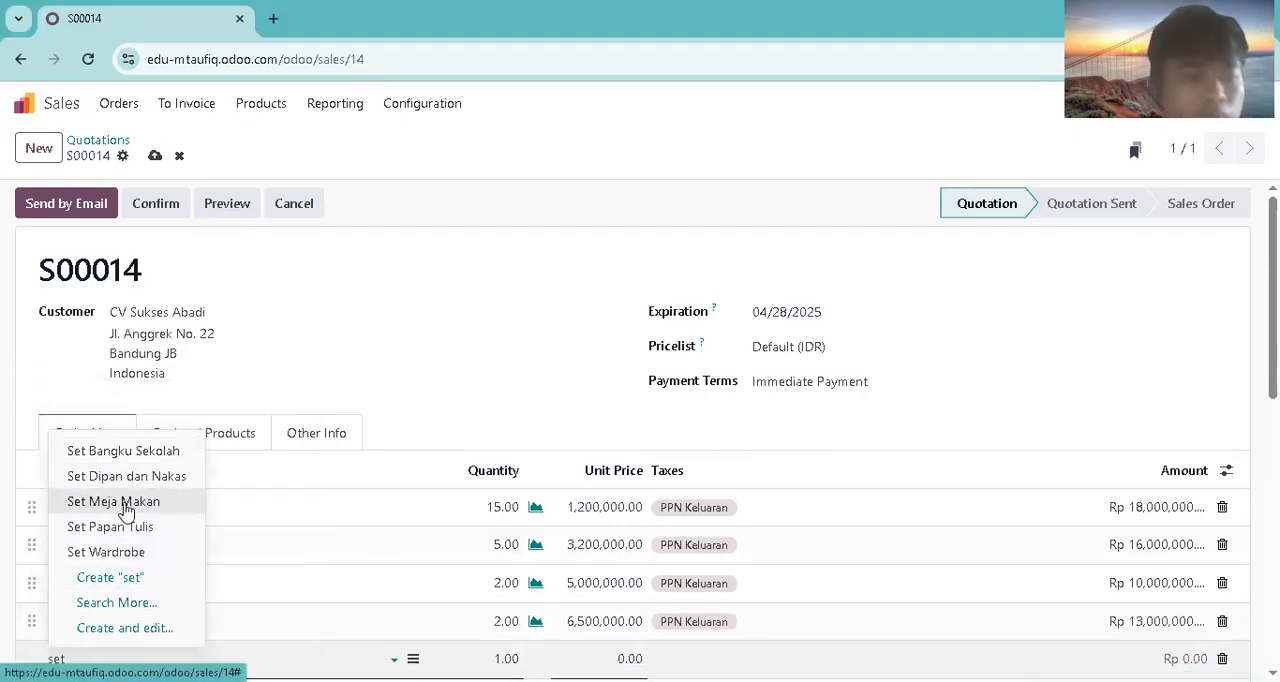
pyautogui.click(103, 500)
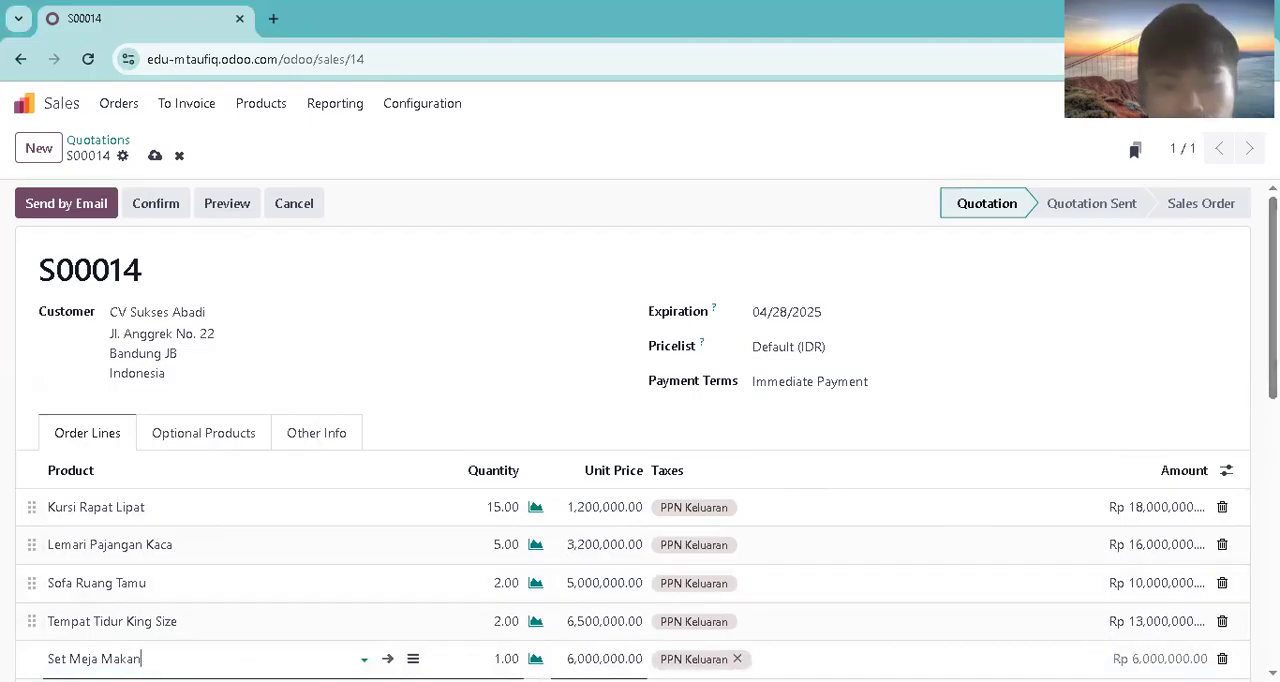
pyautogui.hotkey('ctrl', 's')
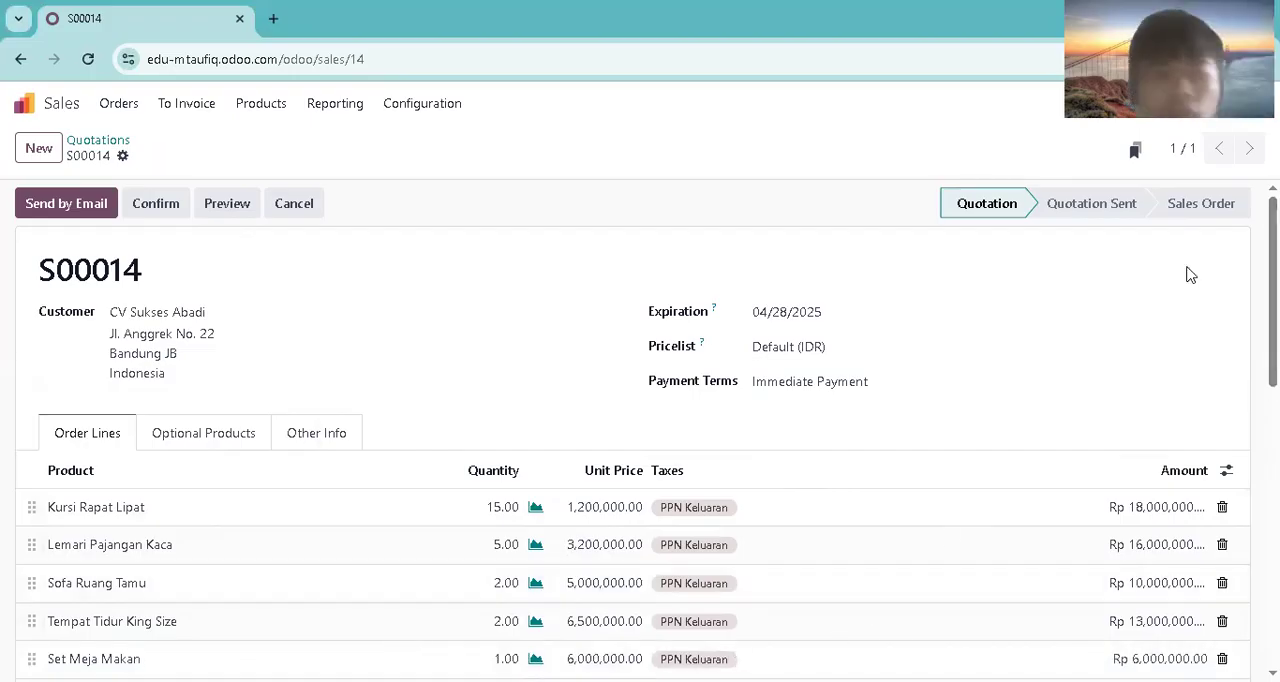
# Step: Send the quotation by email to CV Sukses Abadi and confirm it as a sales order
pyautogui.click(79, 202)
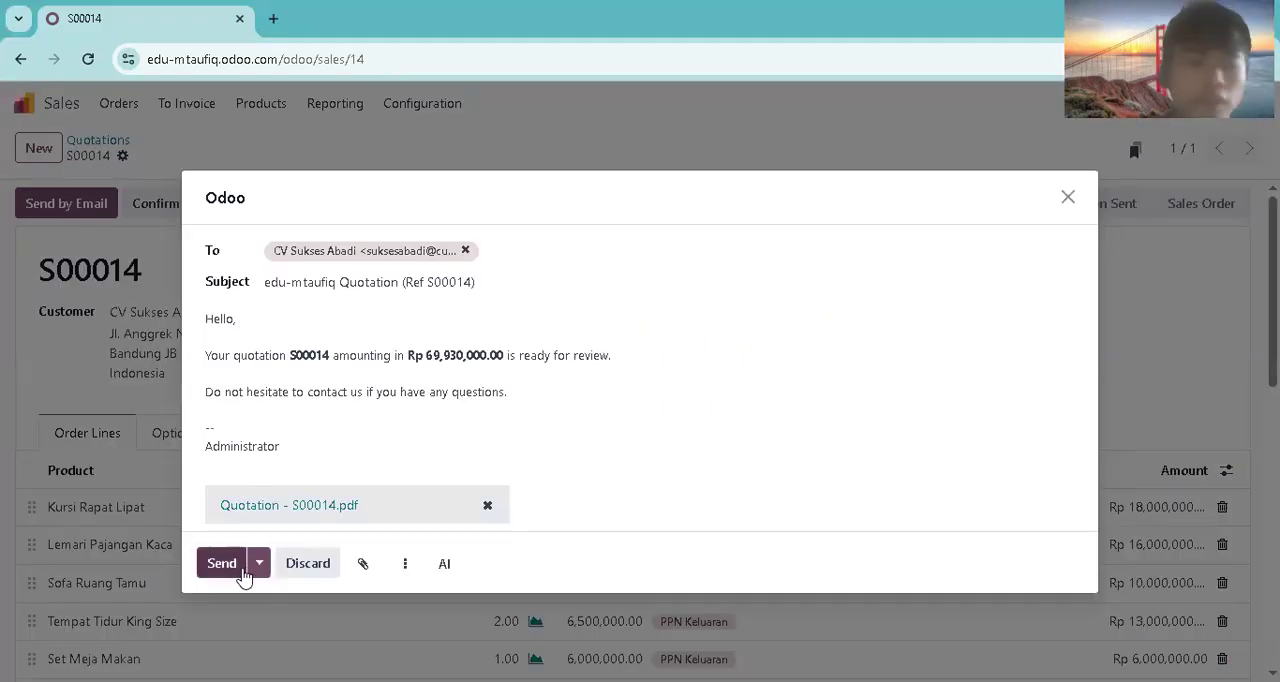
pyautogui.click(241, 570)
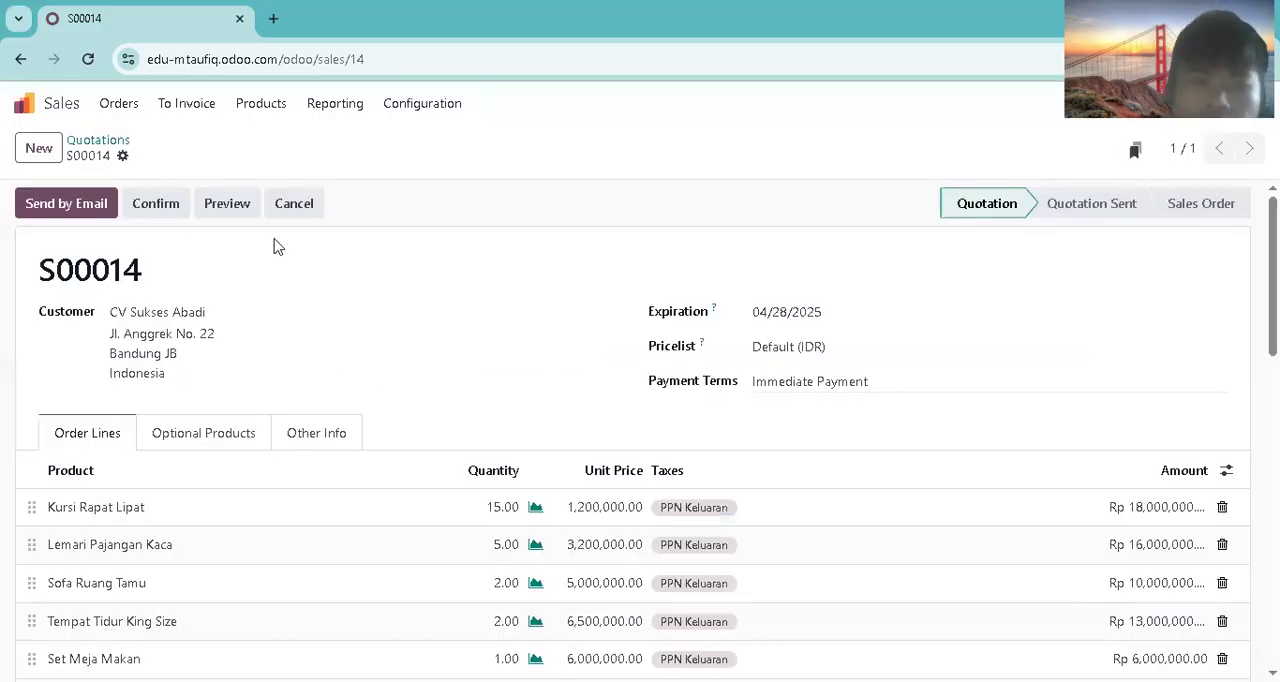
pyautogui.click(62, 204)
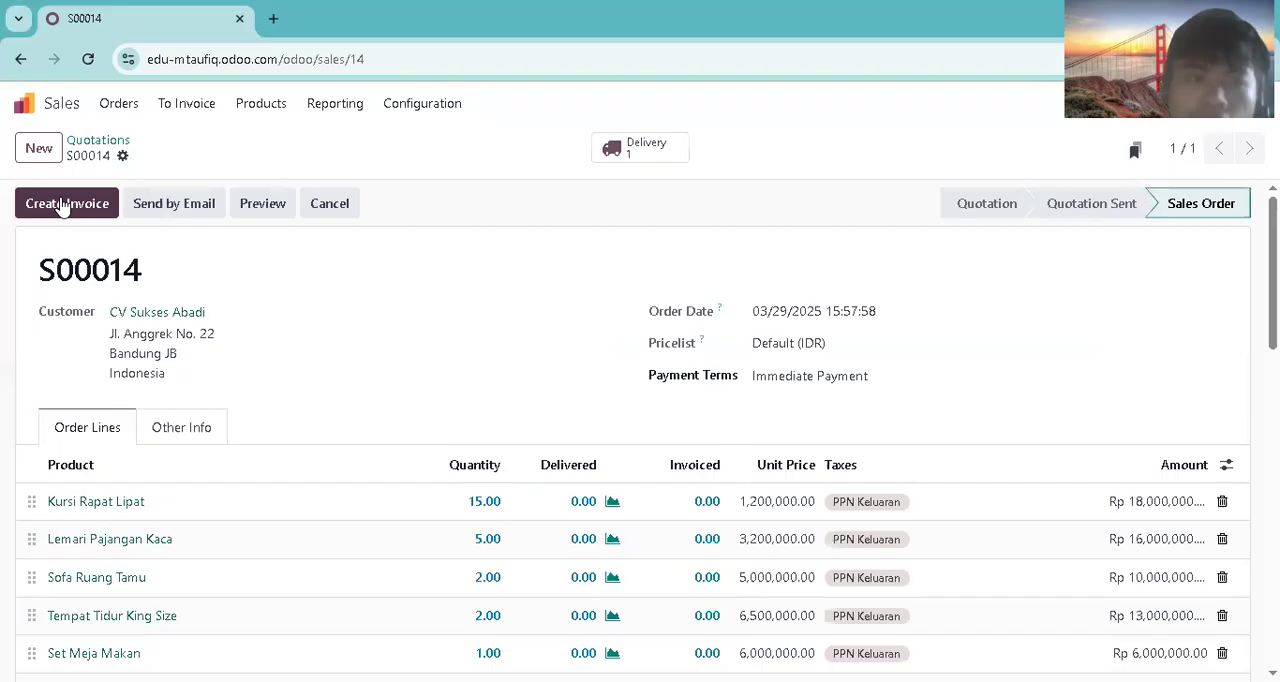
# Step: In the order's delivery, mark Kursi Rapat Lipat, Lemari Pajangan Kaca and Set Meja Makan as picked
pyautogui.click(642, 152)
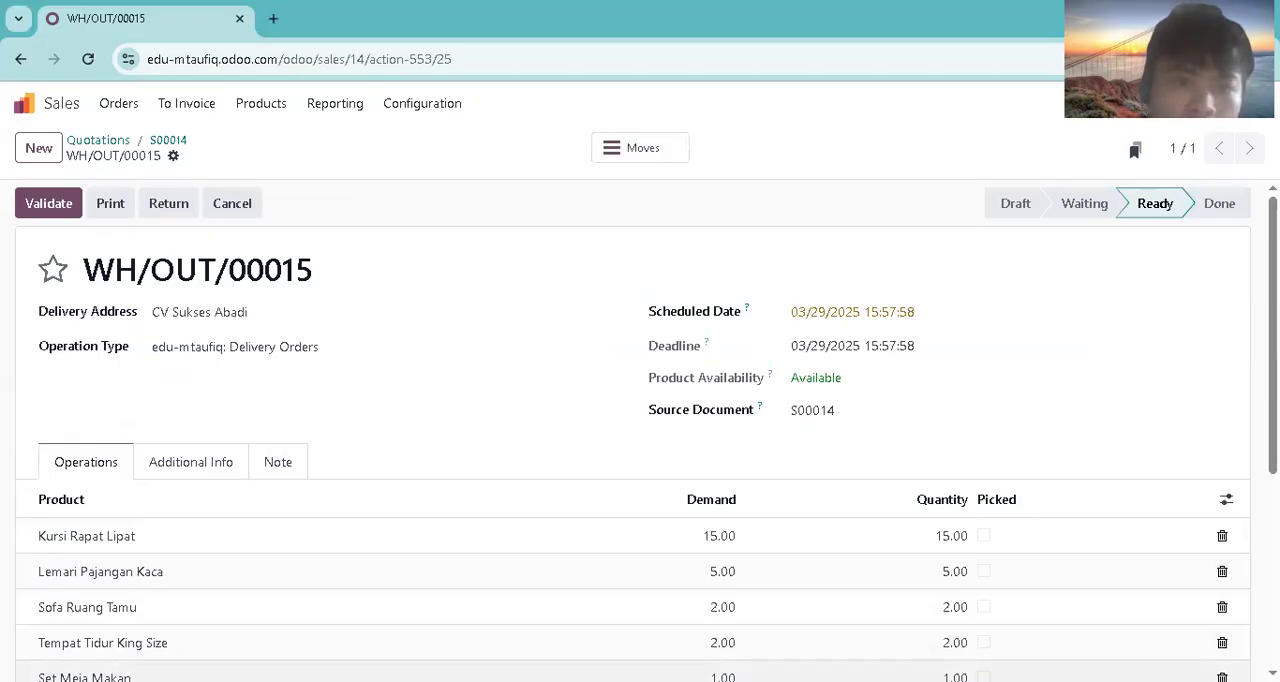
pyautogui.scroll(-1, 1117, 477)
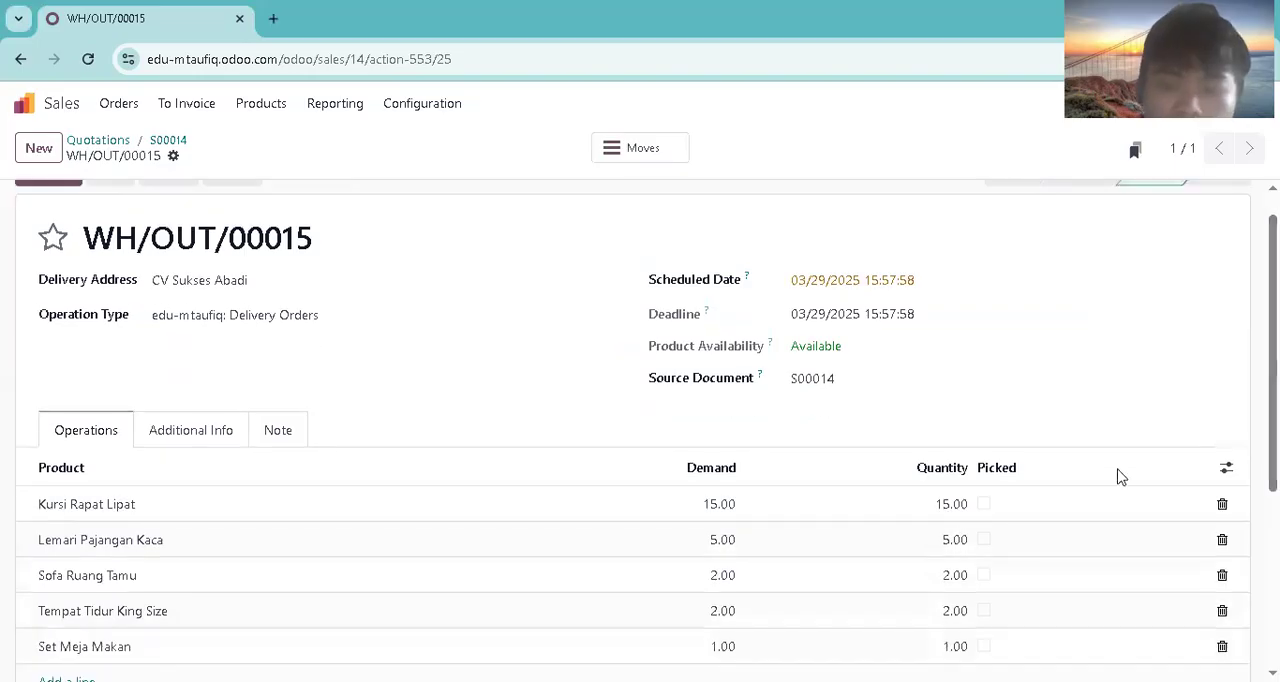
pyautogui.click(985, 506)
pyautogui.click(985, 541)
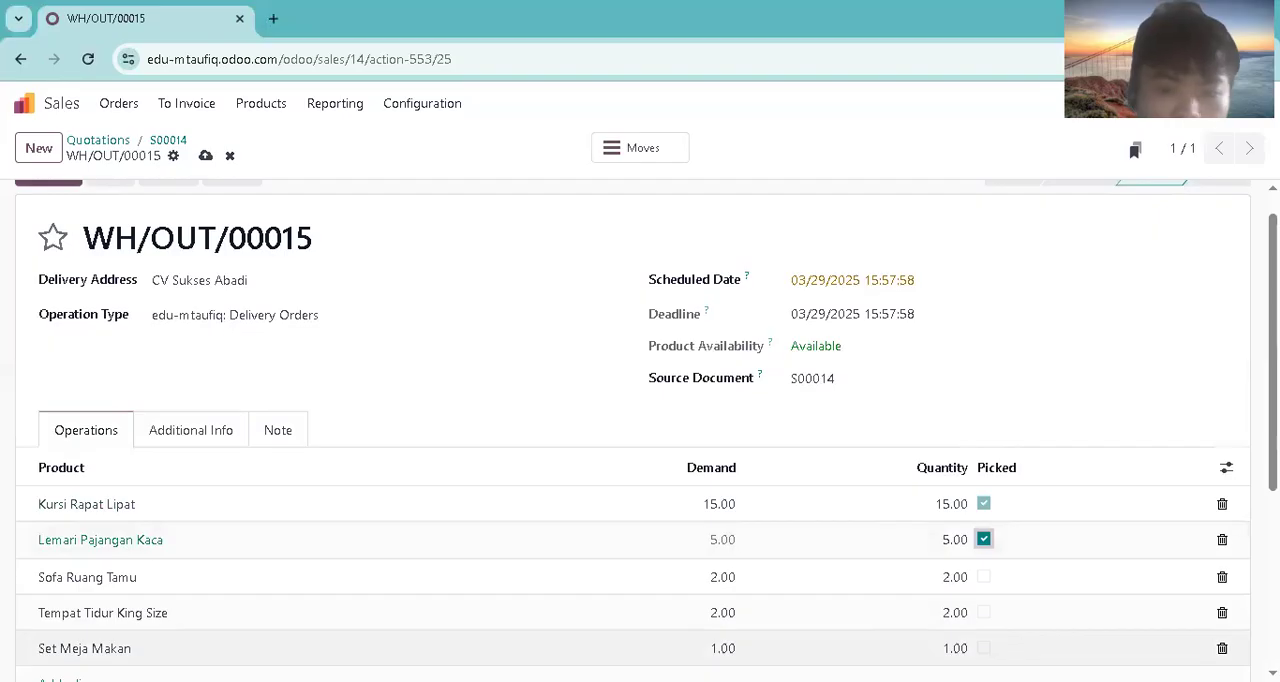
pyautogui.click(984, 648)
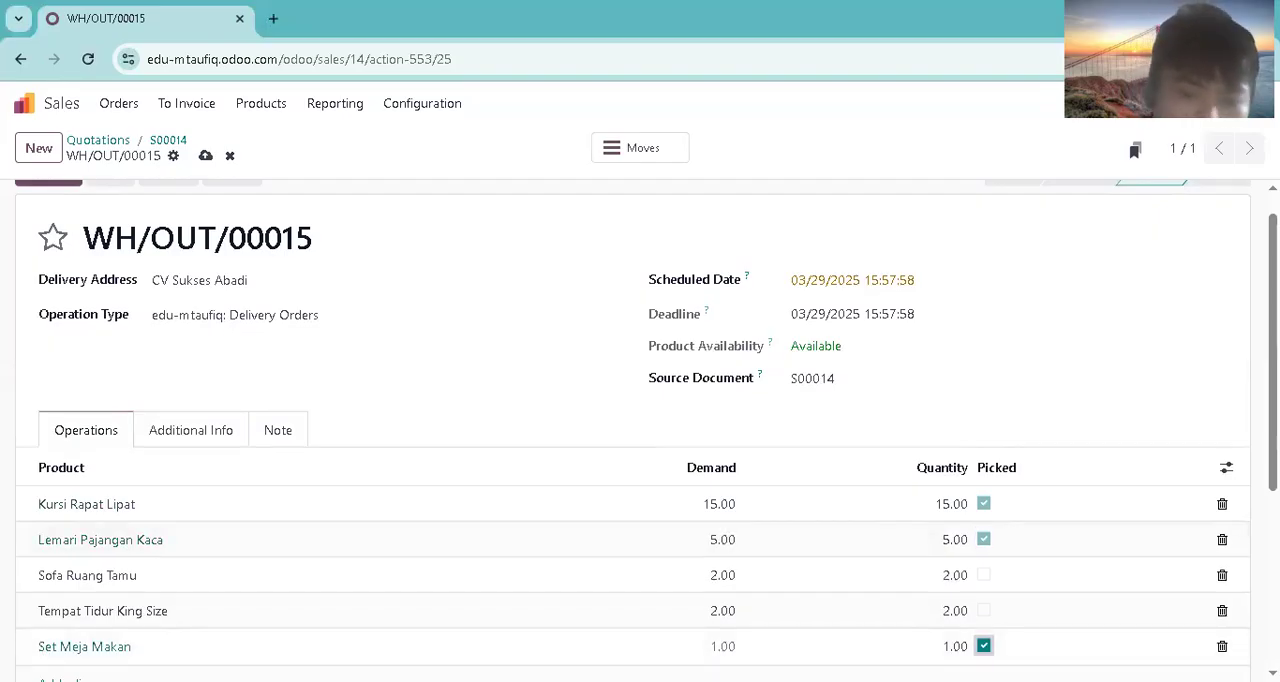
# Step: Set the delivery's scheduled date to 03/31/2025 and validate it, creating a backorder for the unpicked products
pyautogui.click(930, 287)
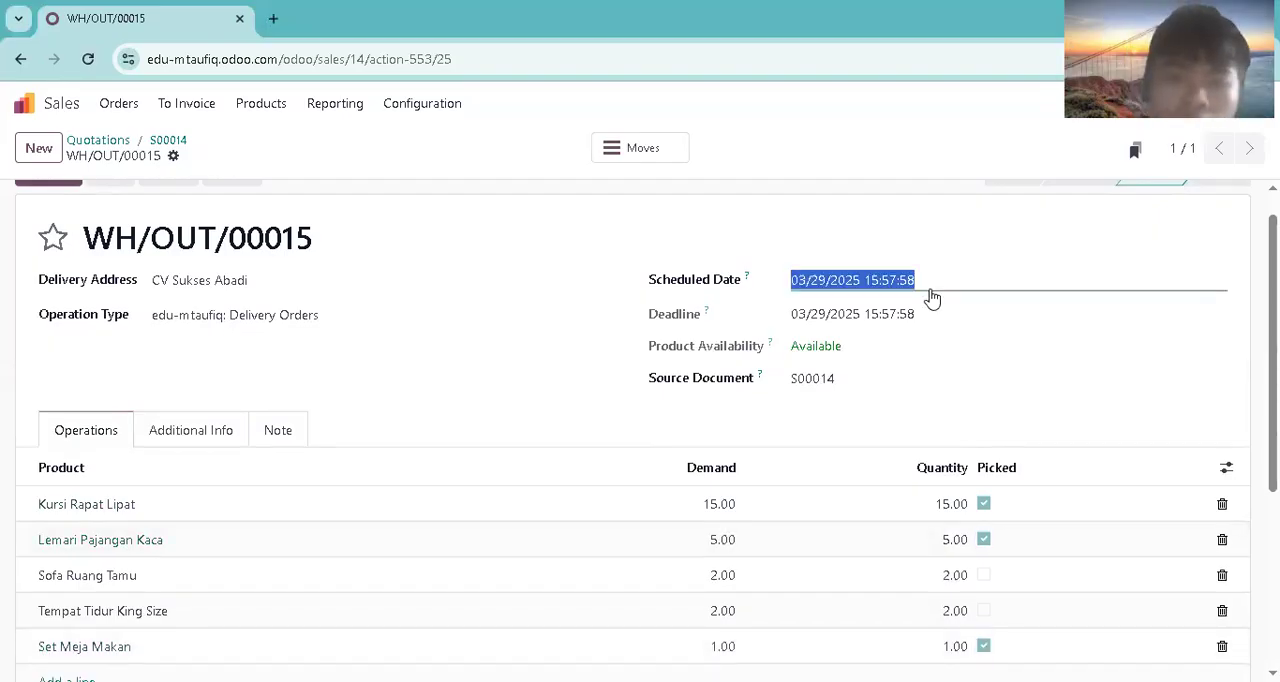
pyautogui.click(815, 299)
pyautogui.click(820, 282)
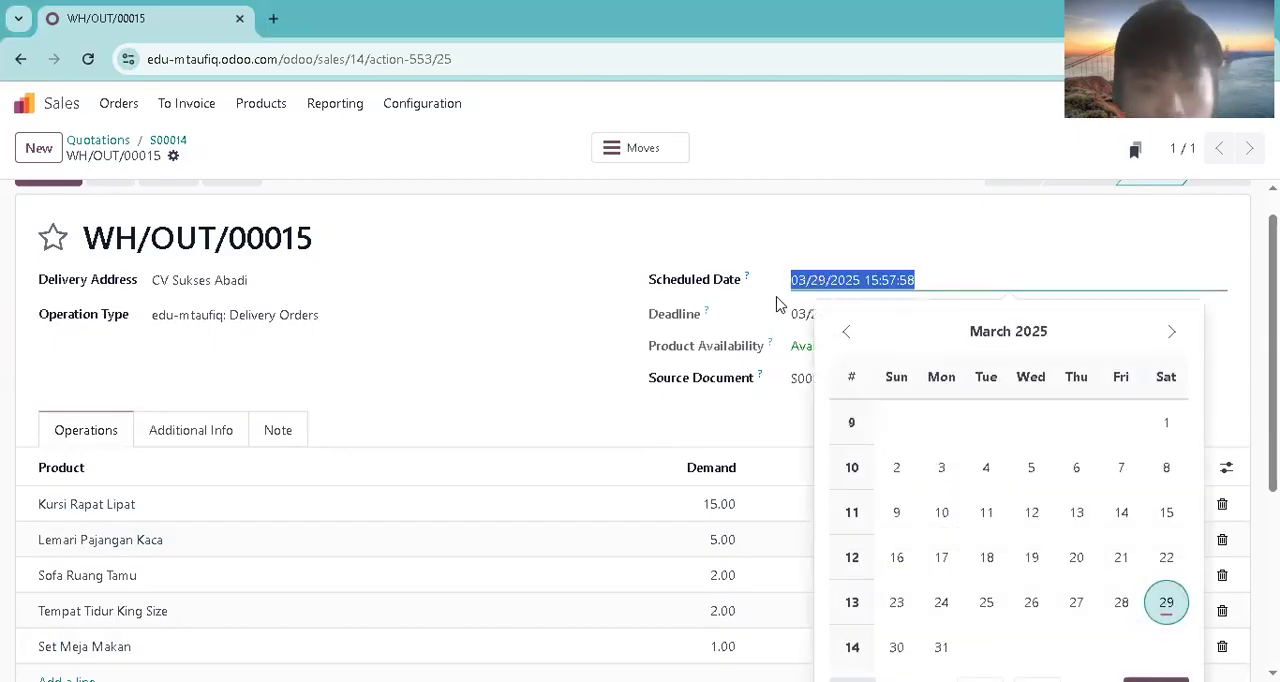
pyautogui.click(941, 646)
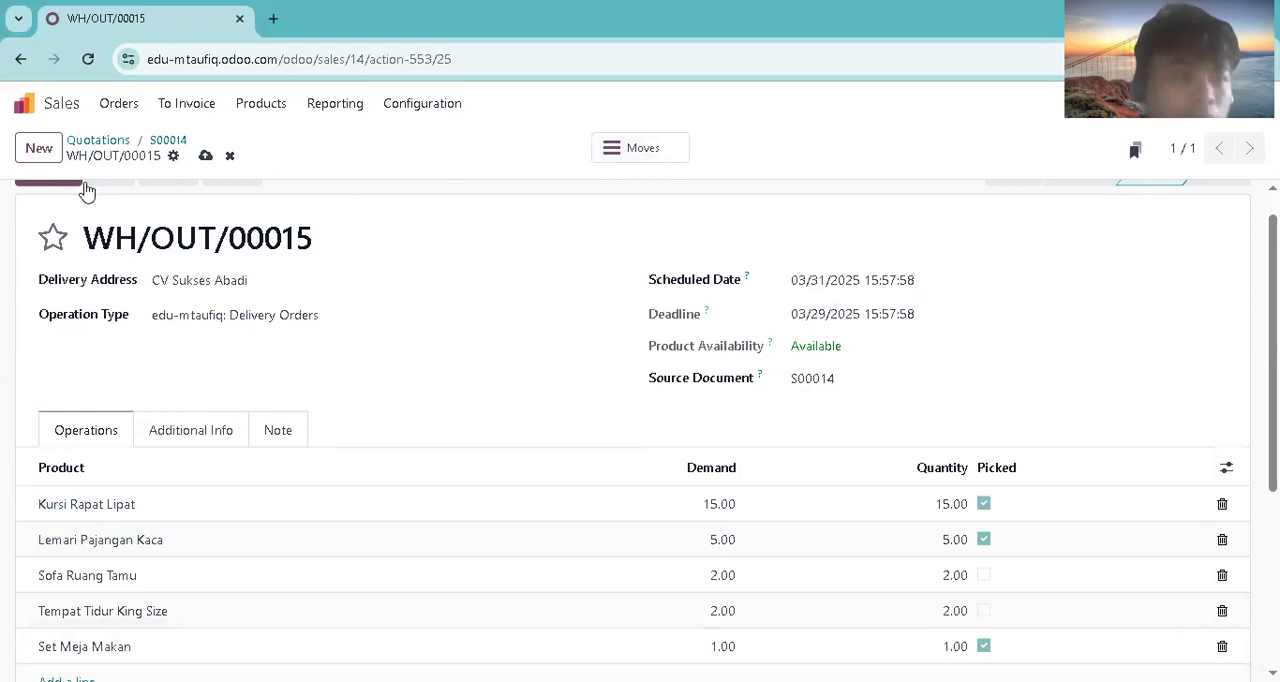
pyautogui.click(48, 183)
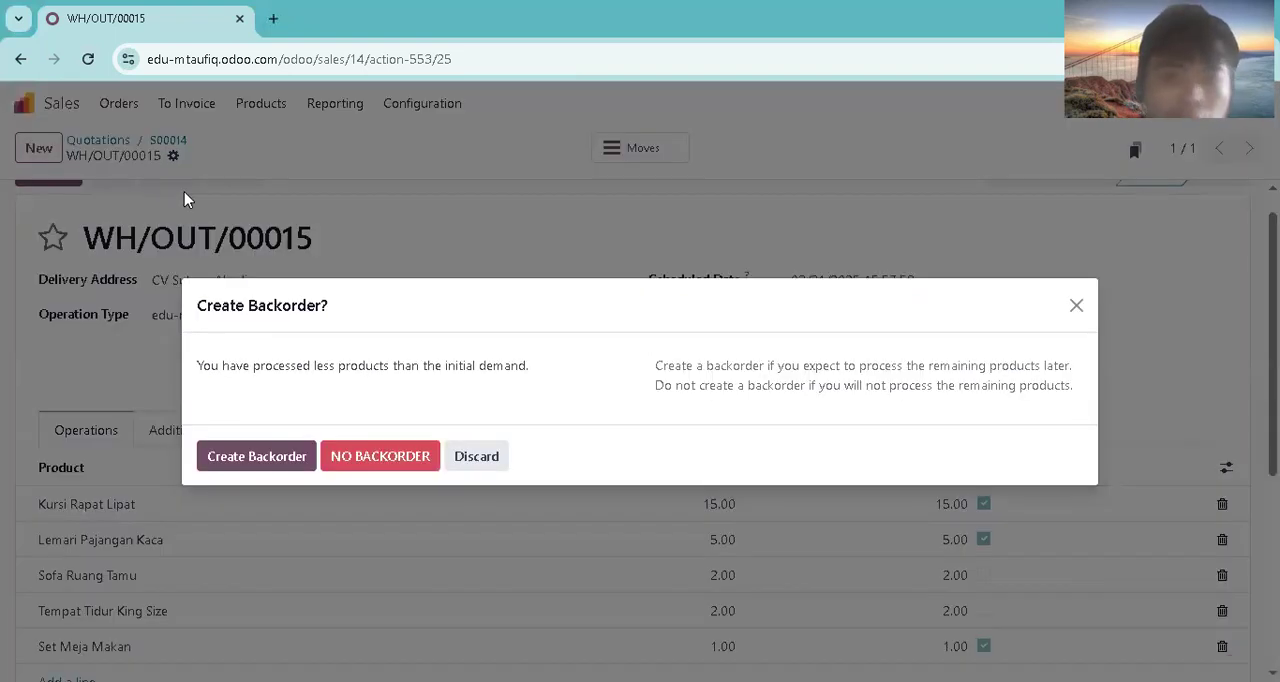
pyautogui.click(257, 454)
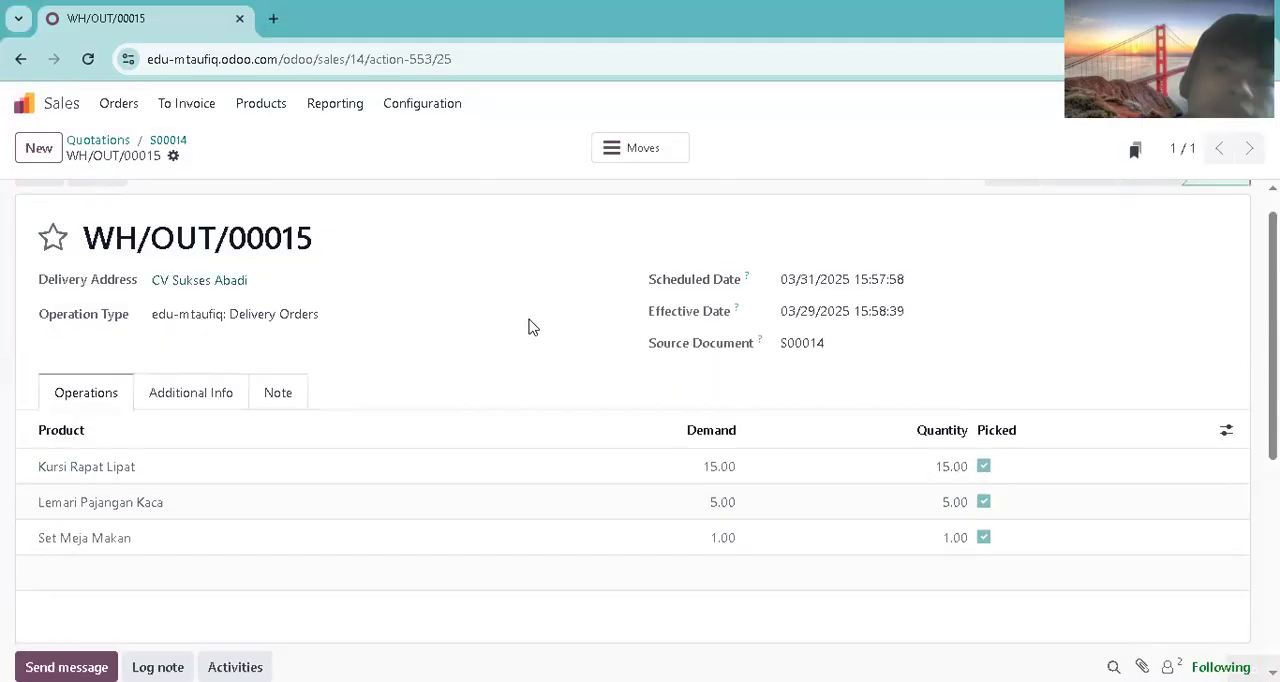
# Step: Open the backorder delivery of sales order S00014 and mark Sofa Ruang Tamu and Tempat Tidur King Size as picked
pyautogui.click(126, 106)
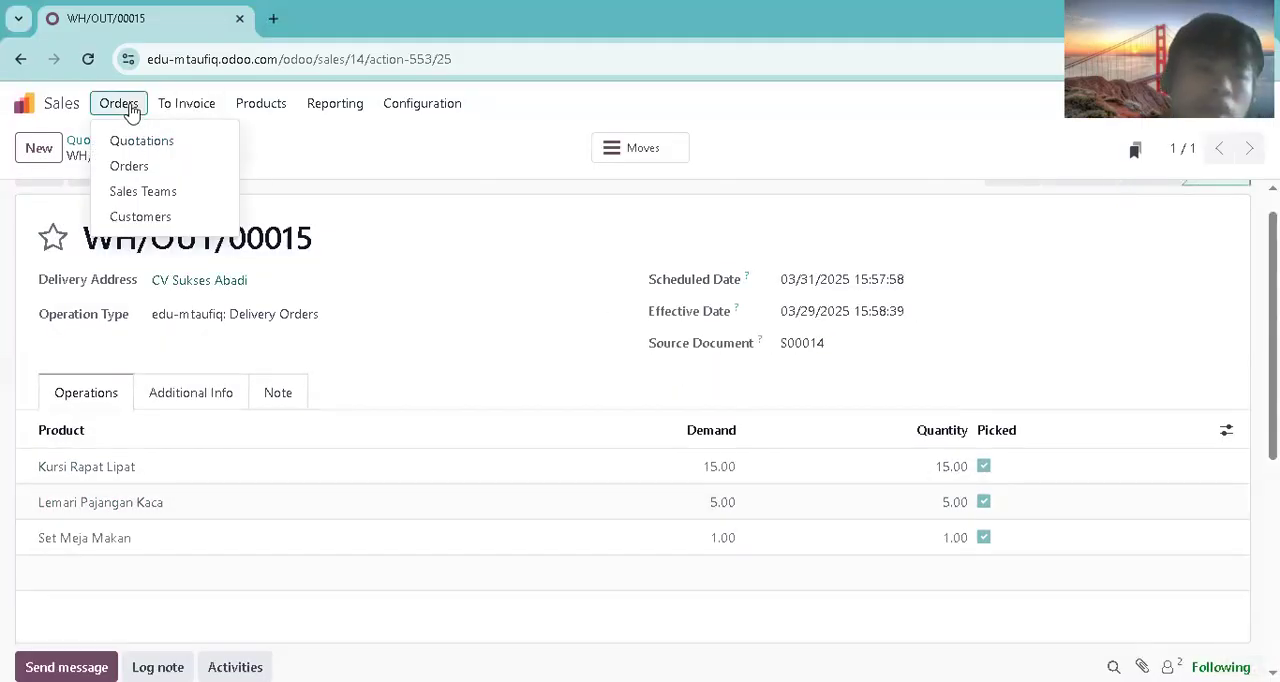
pyautogui.click(130, 166)
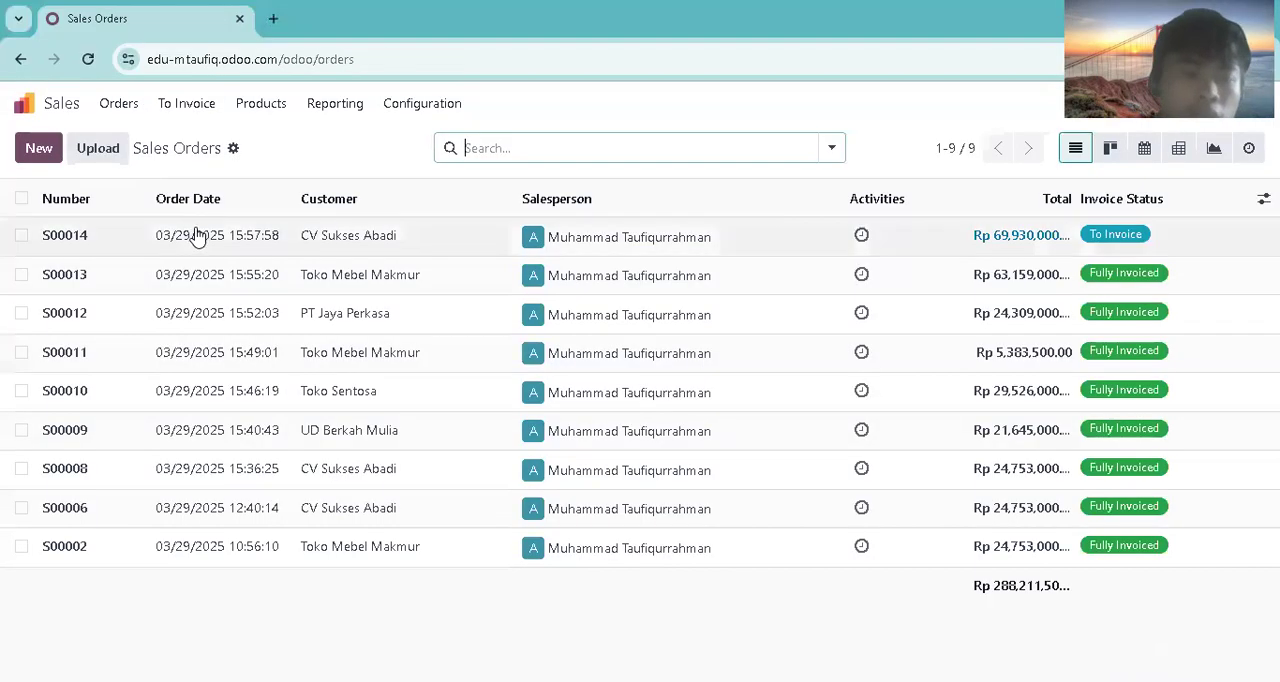
pyautogui.click(207, 246)
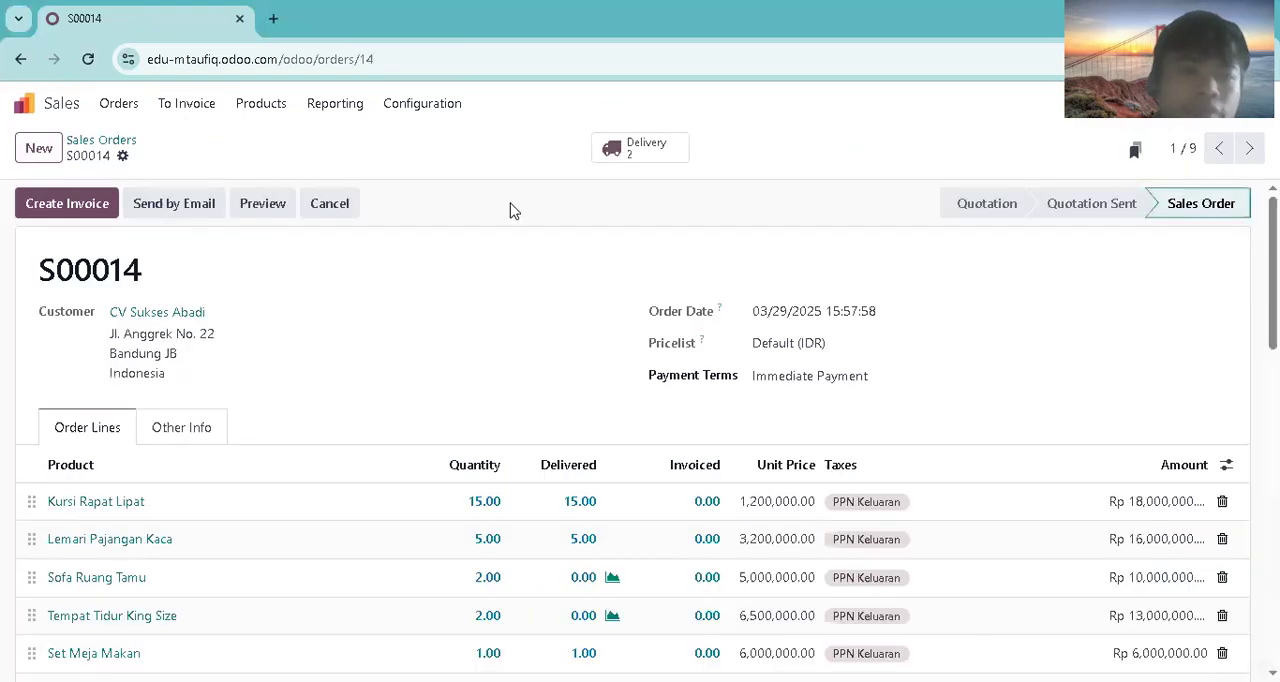
pyautogui.click(638, 146)
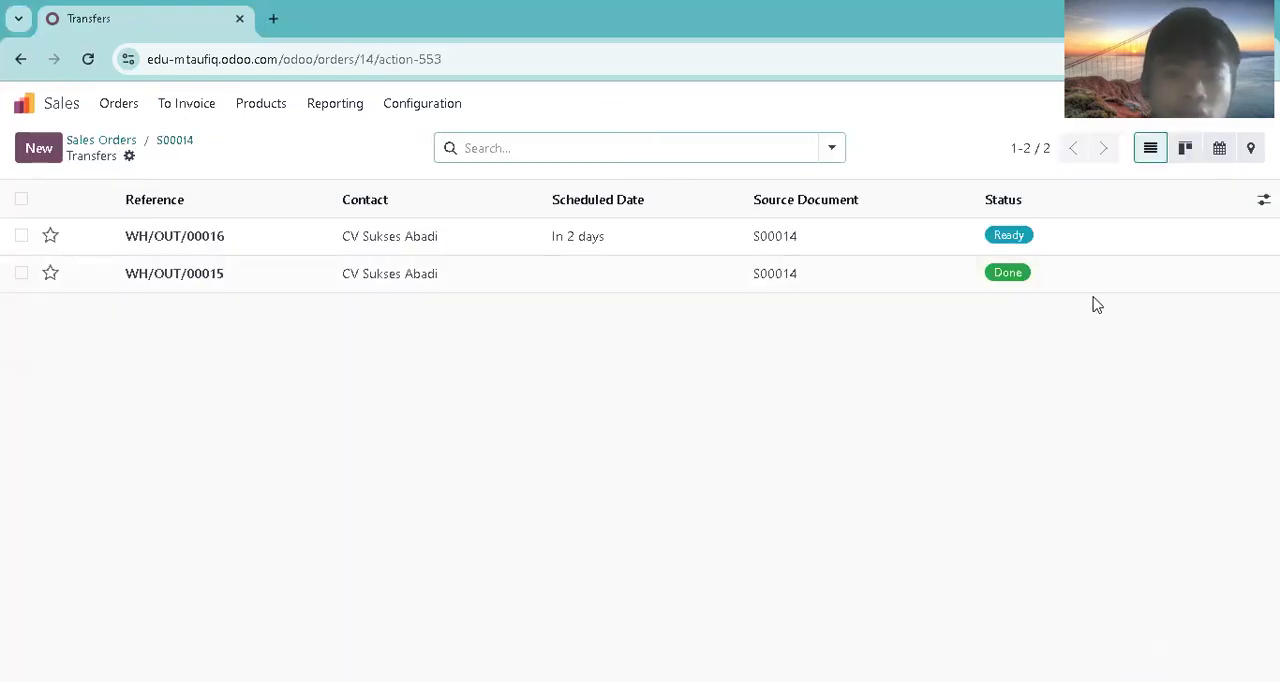
pyautogui.click(944, 252)
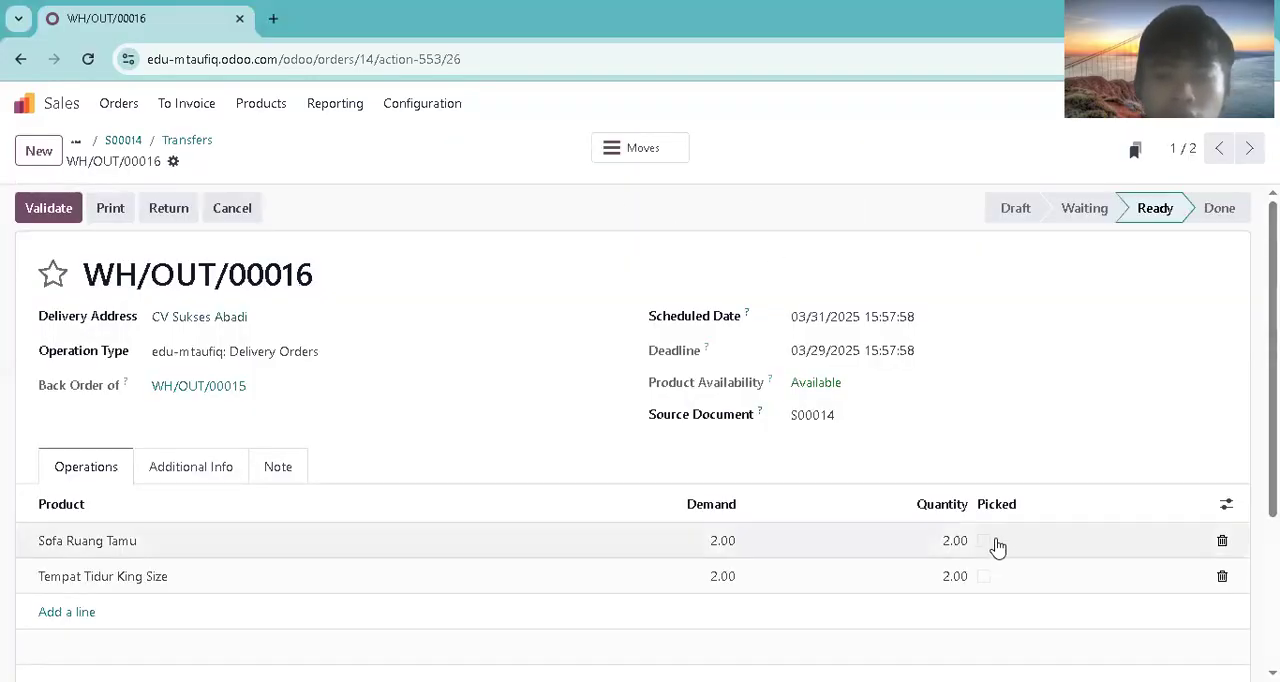
pyautogui.click(984, 541)
pyautogui.click(984, 578)
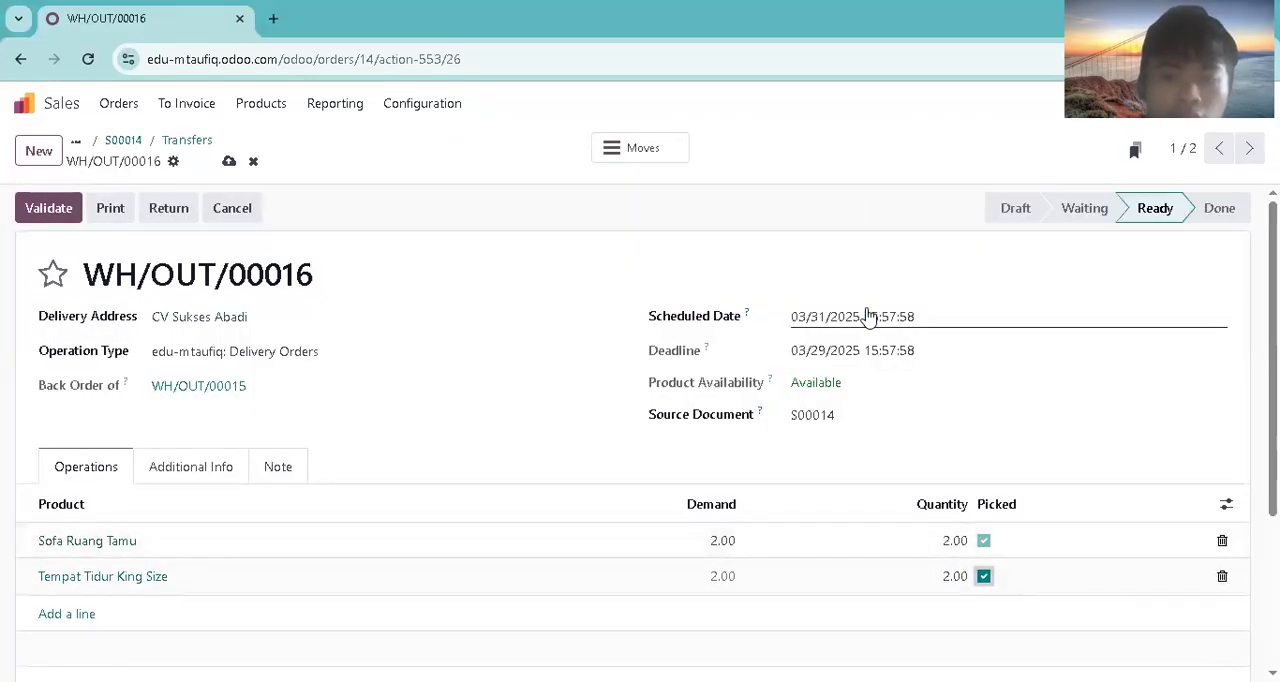
# Step: Set the backorder delivery's scheduled date to 04/03/2025 and validate the delivery
pyautogui.click(829, 317)
pyautogui.click(750, 139)
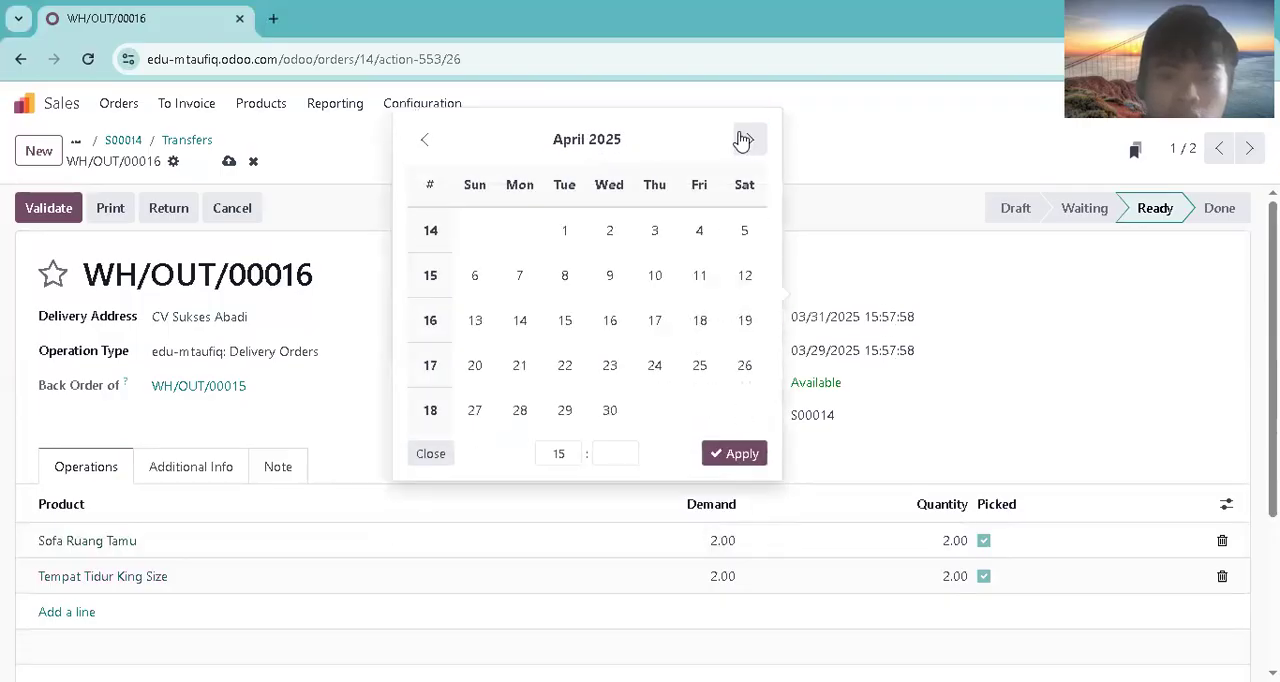
pyautogui.click(658, 232)
pyautogui.click(739, 454)
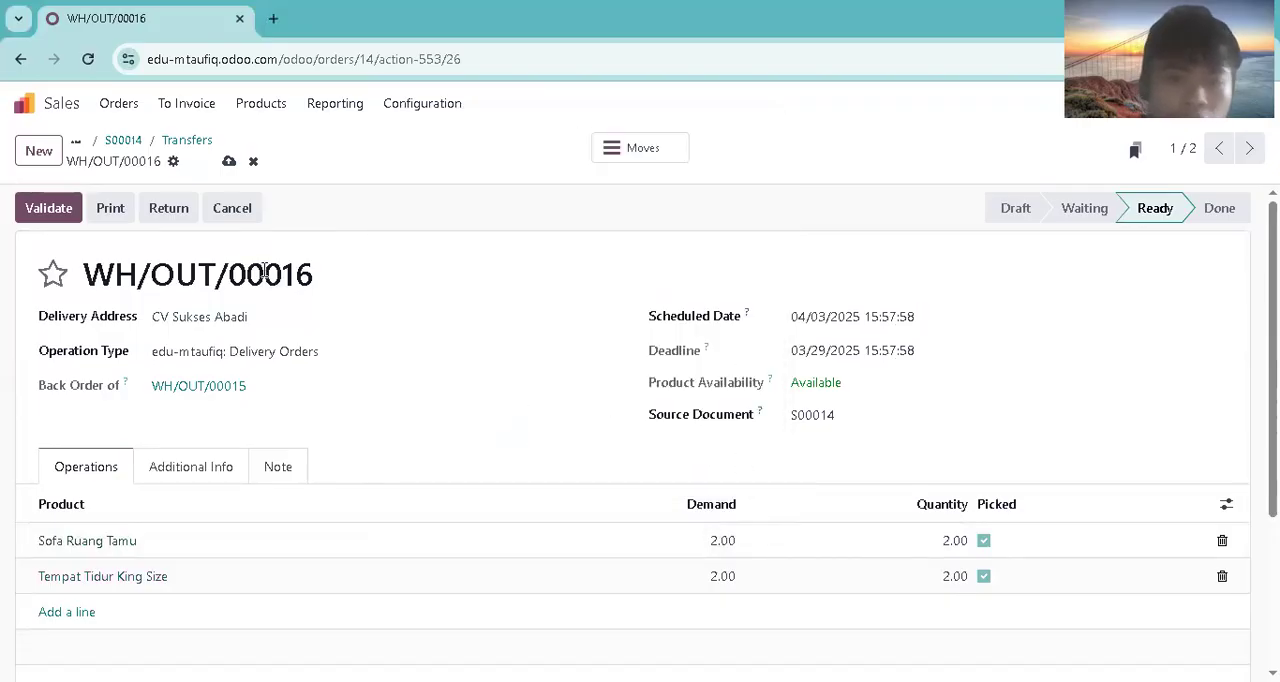
pyautogui.click(55, 209)
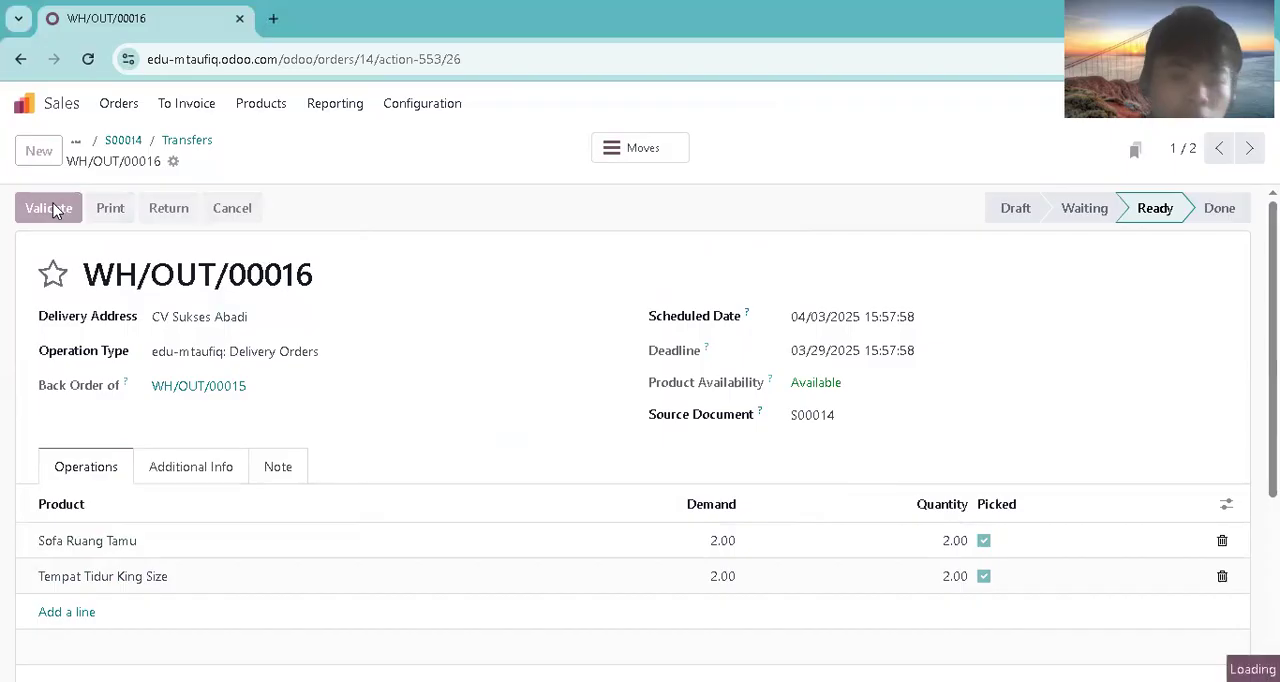
# Step: Reopen sales order S00014 and check the status of its deliveries
pyautogui.click(121, 104)
pyautogui.click(133, 166)
pyautogui.click(187, 258)
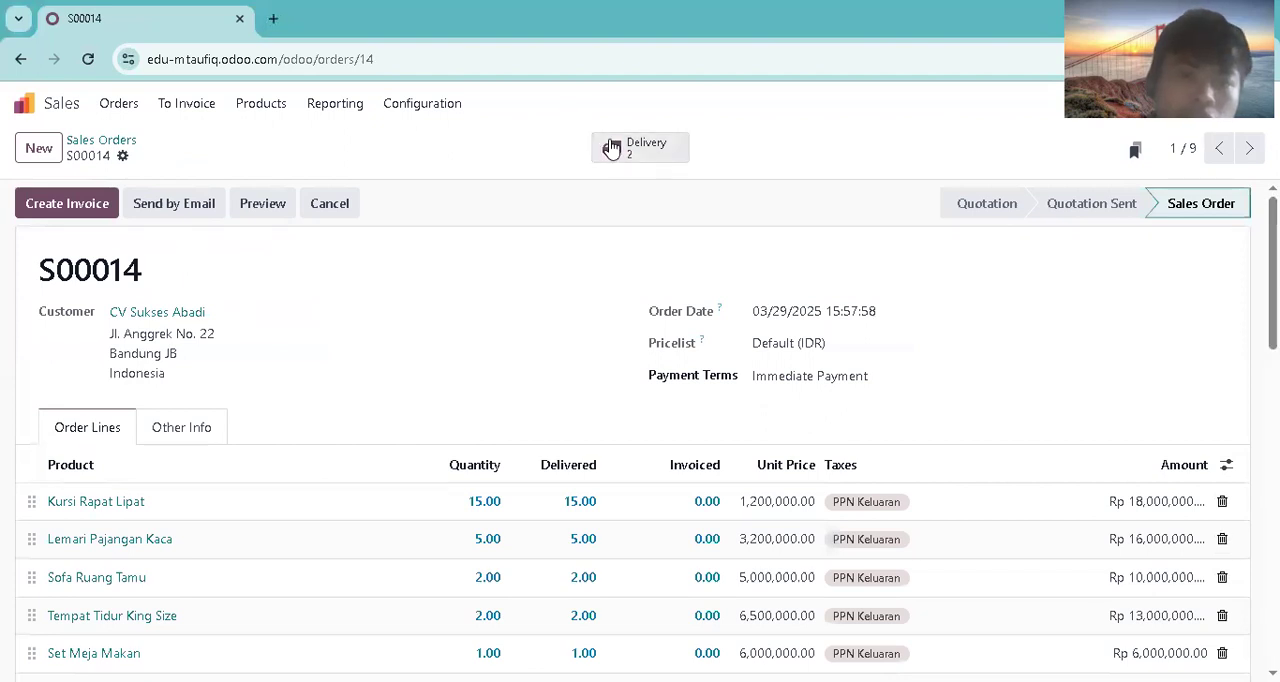
pyautogui.click(612, 150)
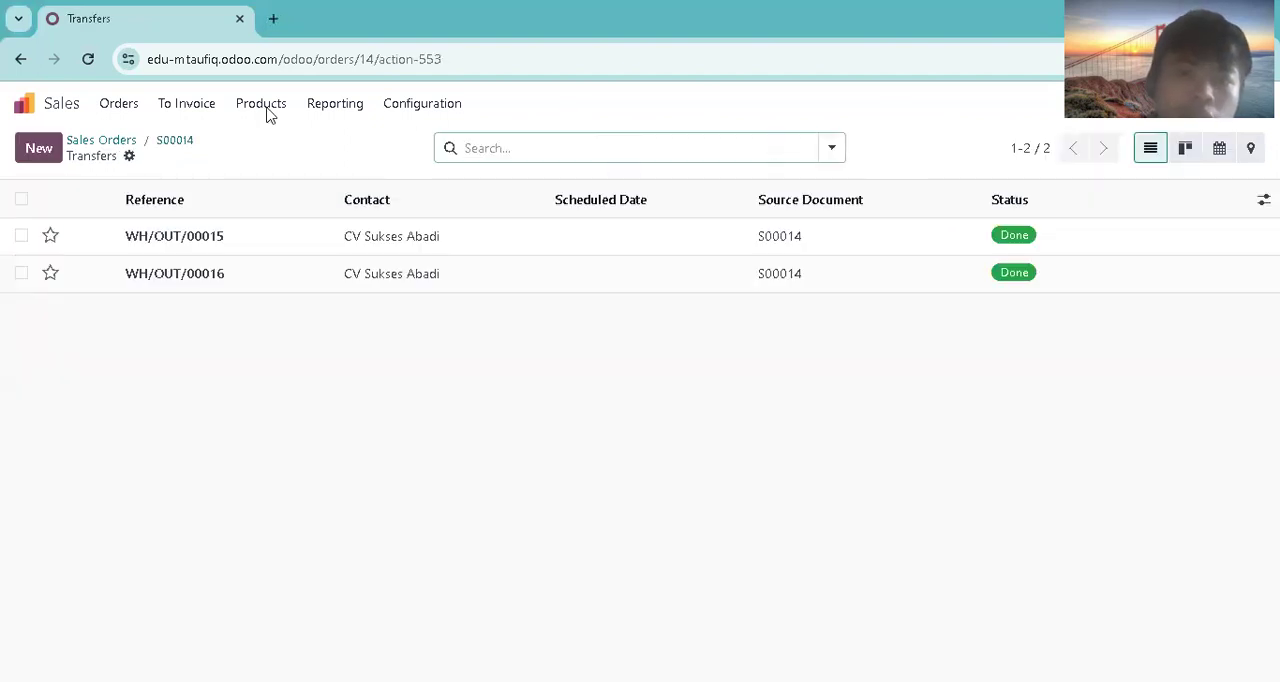
# Step: Open S00014 from the orders to invoice and create a draft regular invoice for it
pyautogui.click(184, 104)
pyautogui.click(184, 142)
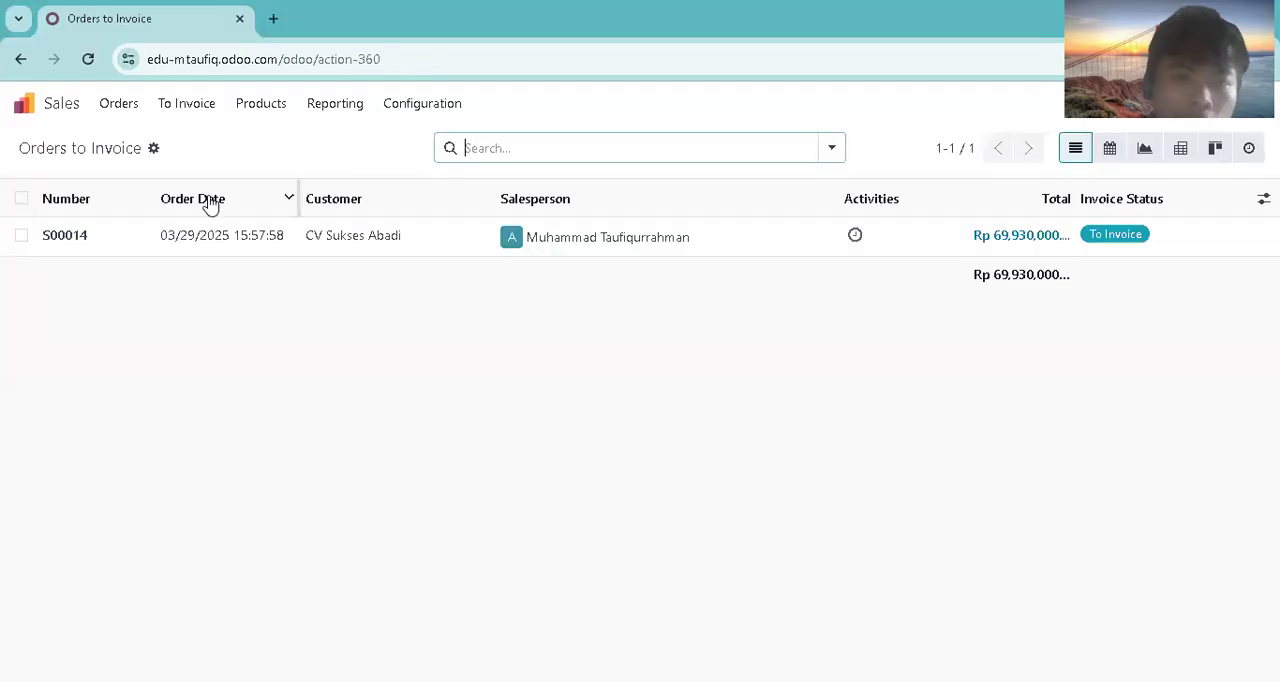
pyautogui.click(183, 238)
pyautogui.click(88, 203)
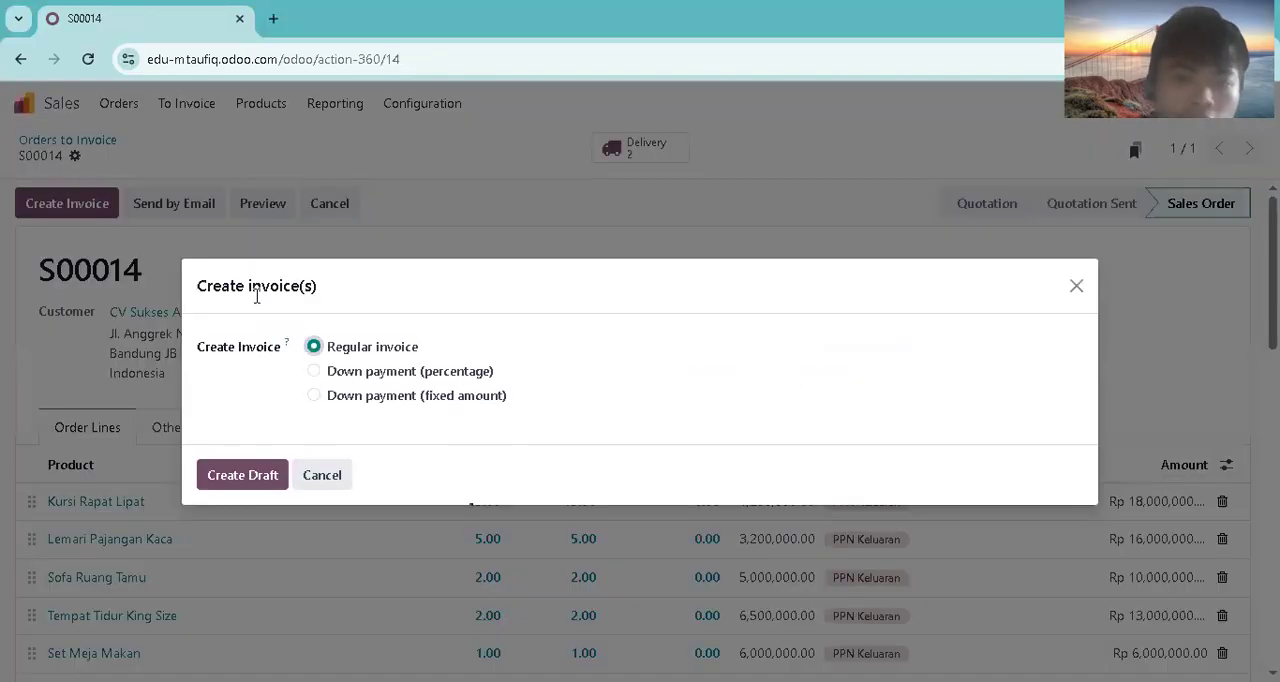
pyautogui.click(222, 474)
# Step: Set the draft invoice's date to 03/22/2025 and confirm the invoice
pyautogui.click(812, 337)
pyautogui.click(701, 398)
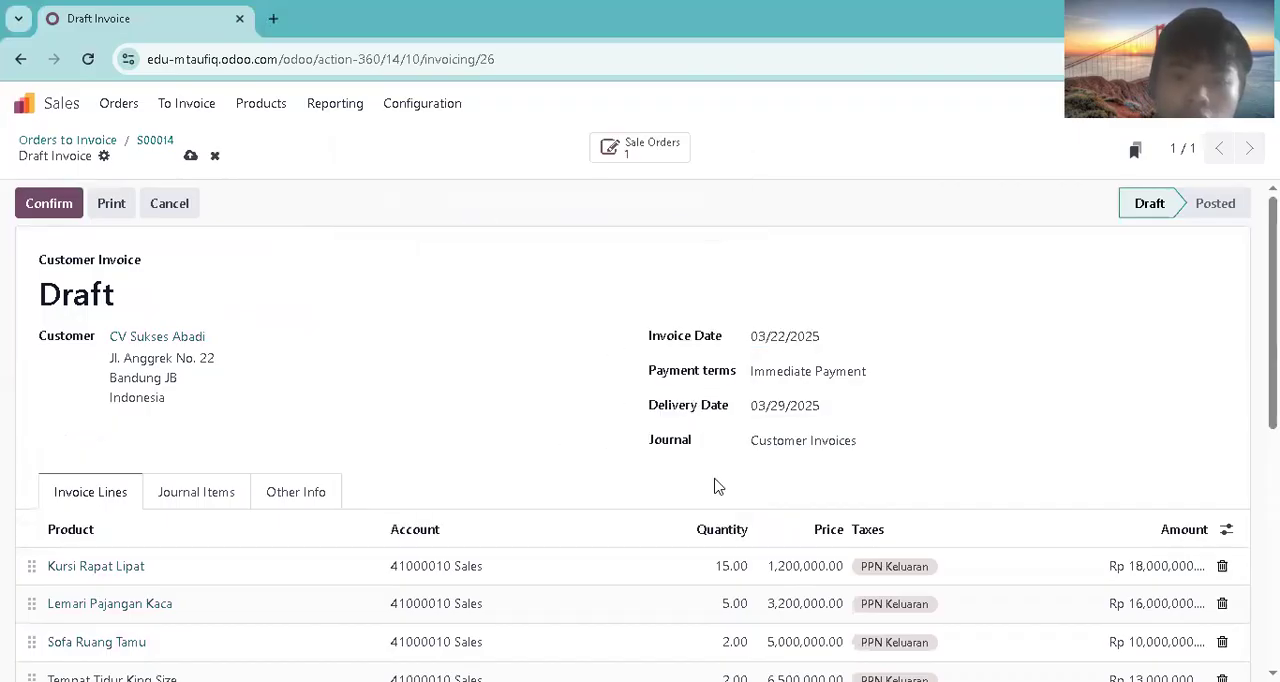
pyautogui.click(60, 212)
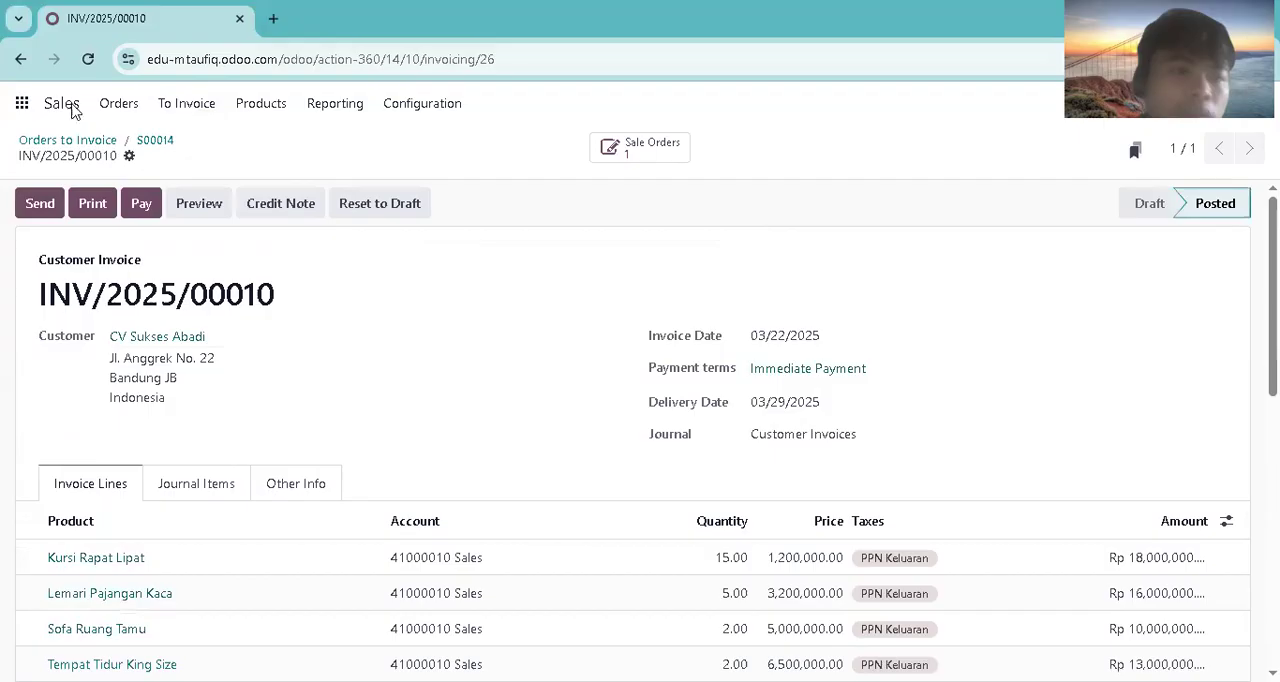
# Step: Switch to Accounting and filter the posted journal items to the unreconciled ones
pyautogui.click(24, 103)
pyautogui.click(704, 350)
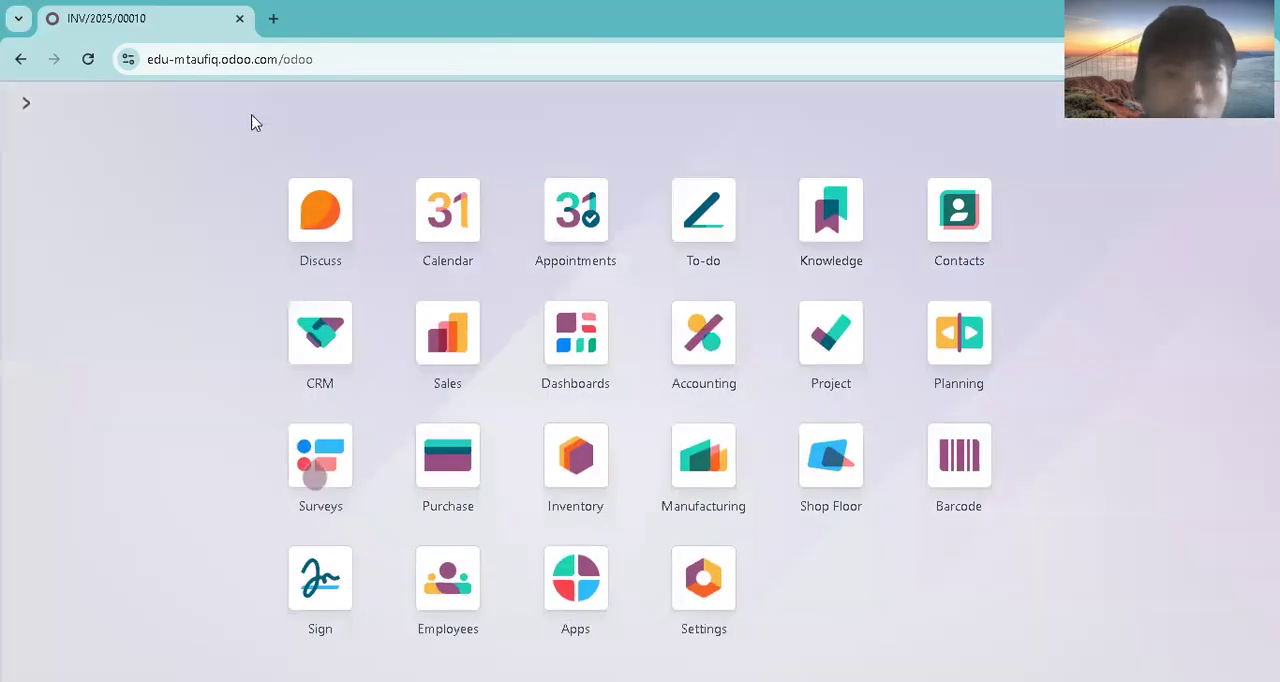
pyautogui.click(400, 106)
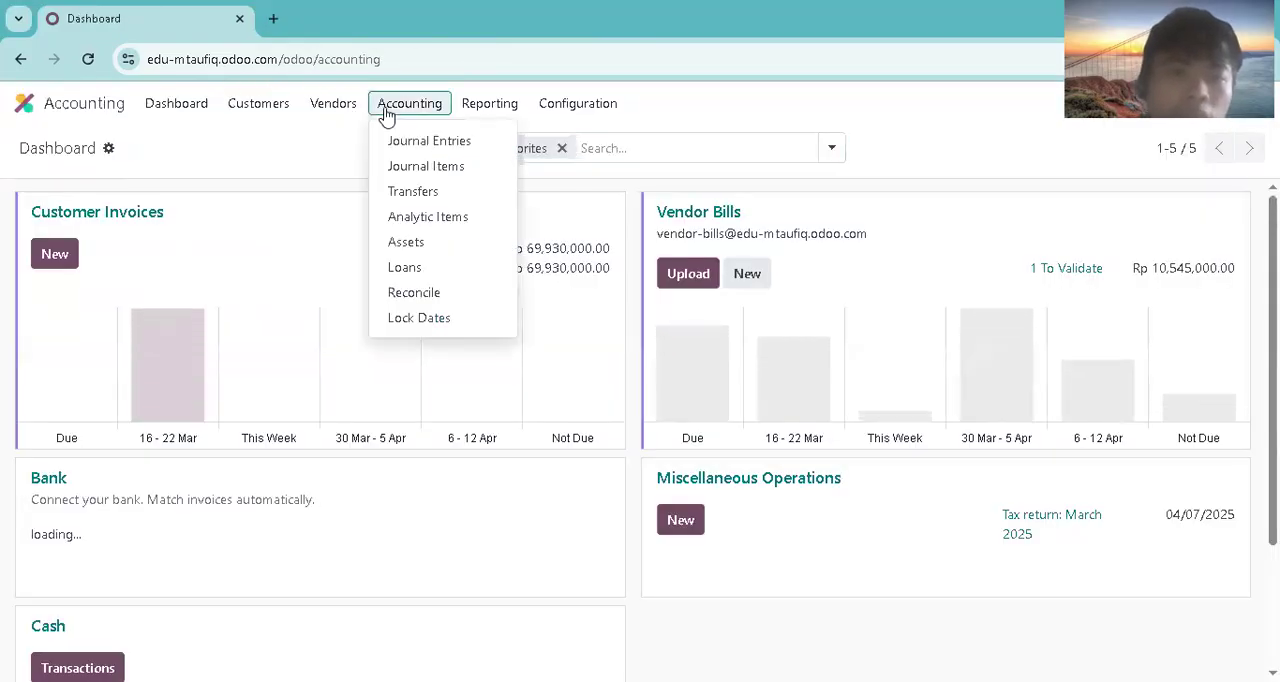
pyautogui.click(452, 191)
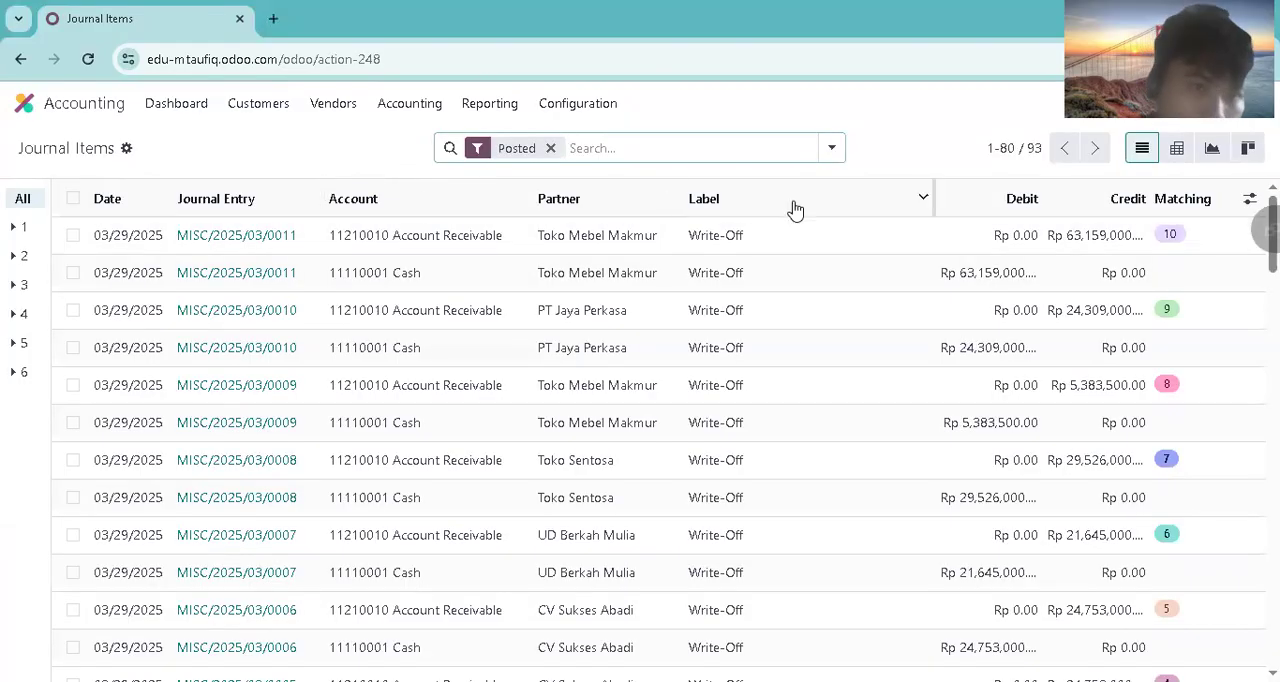
pyautogui.click(832, 148)
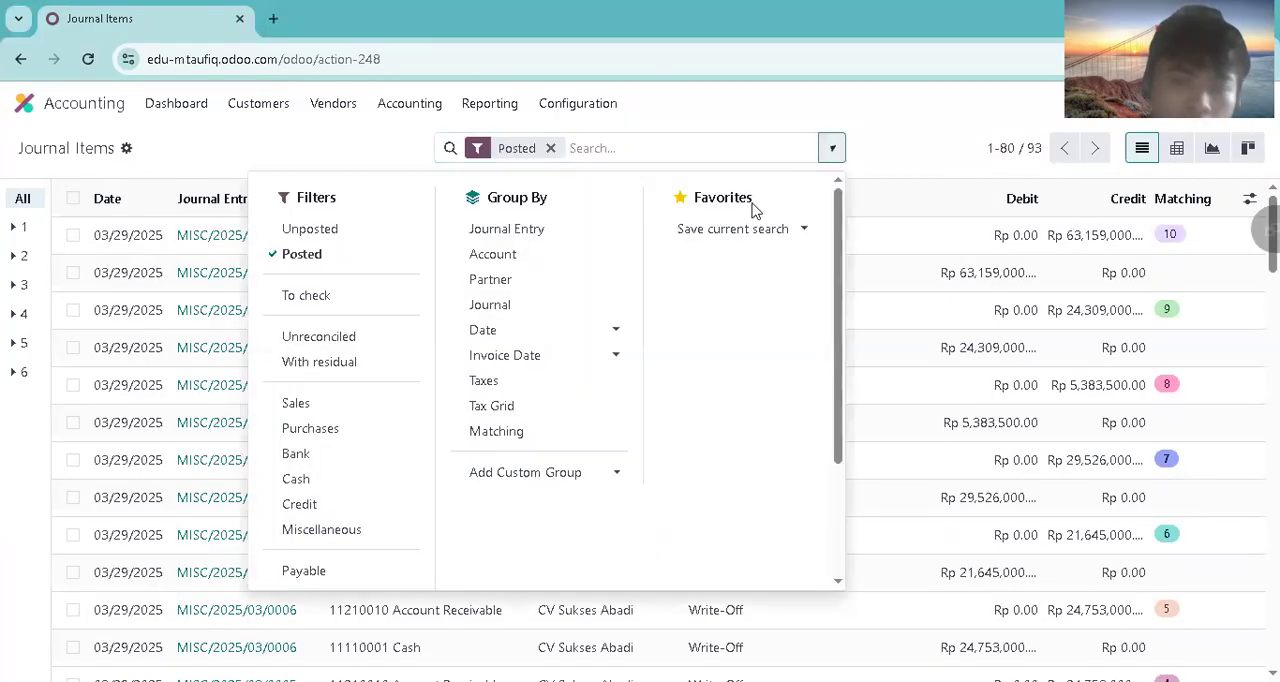
pyautogui.click(288, 337)
pyautogui.click(929, 171)
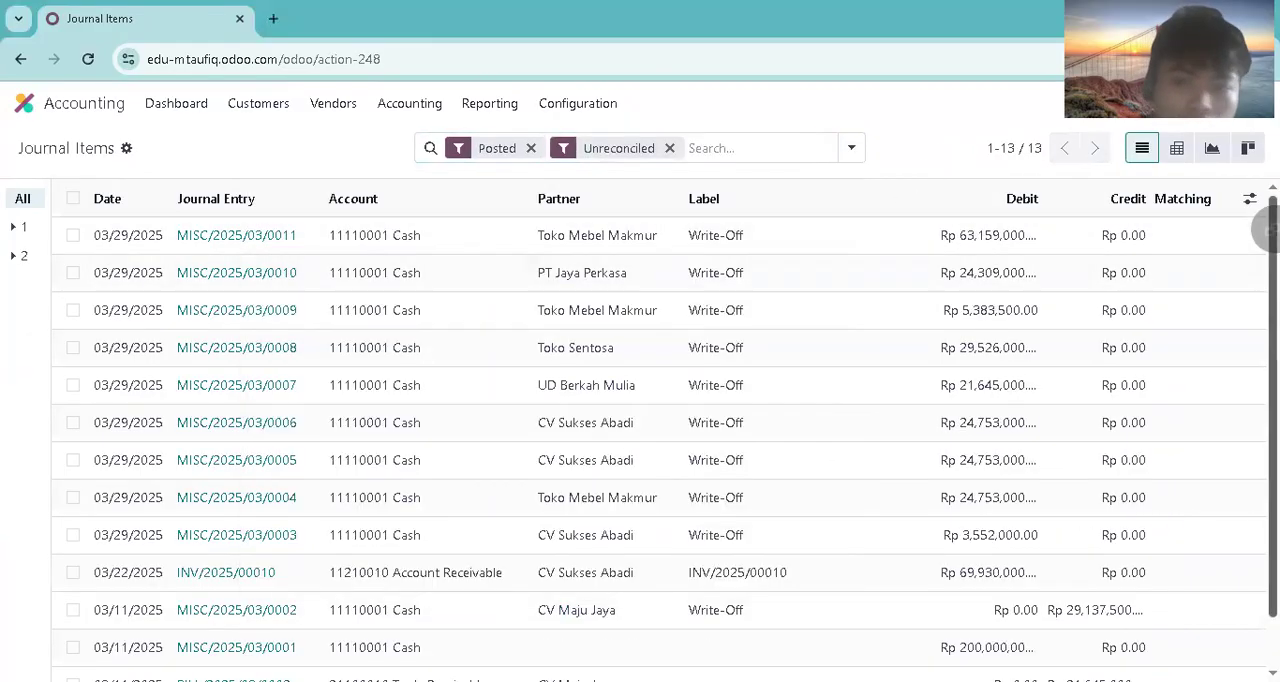
# Step: Reconcile CV Sukses Abadi's INV/2025/00010 receivable through a write-off entry in the Miscellaneous Operations journal
pyautogui.scroll(-1, 930, 277)
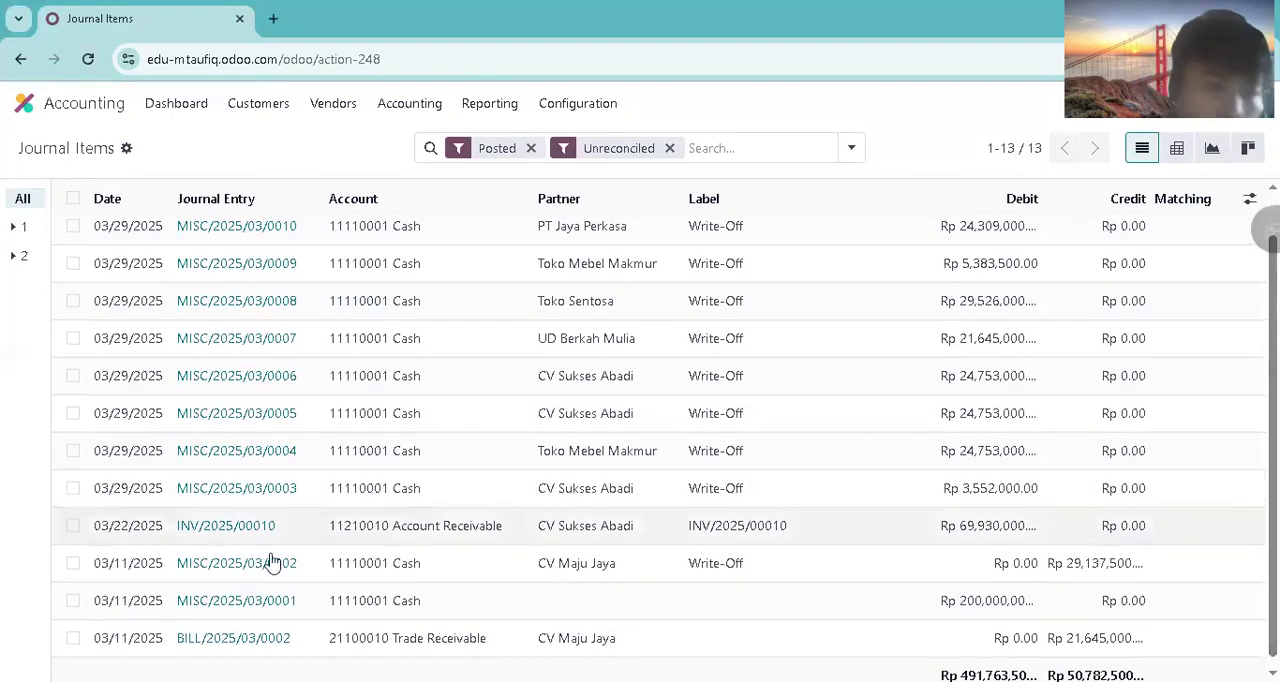
pyautogui.click(73, 525)
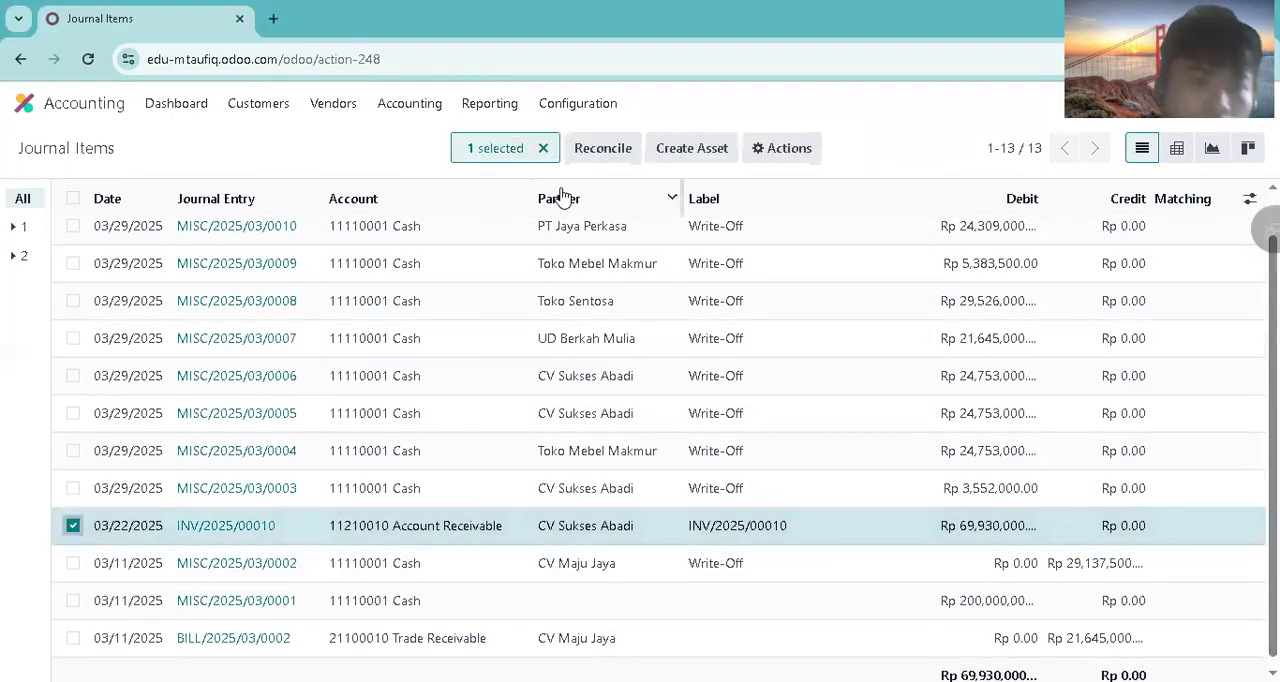
pyautogui.click(606, 149)
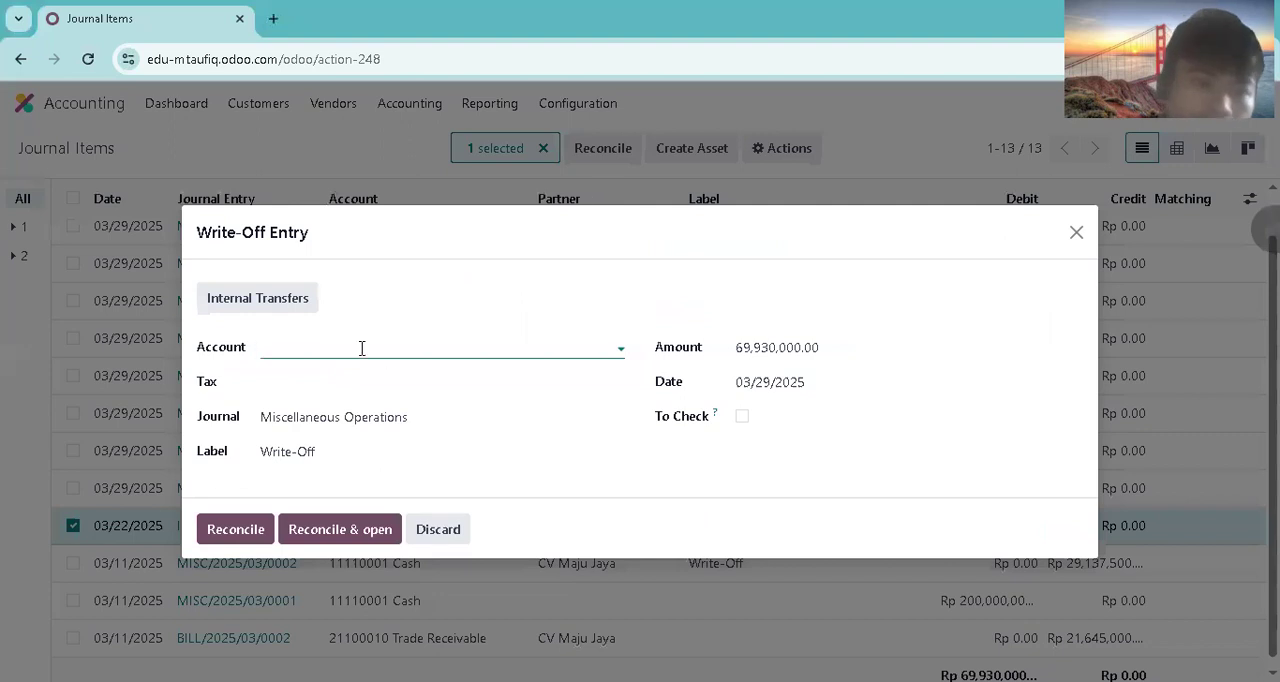
pyautogui.click(362, 348)
pyautogui.click(298, 456)
pyautogui.click(247, 529)
# Step: Return to Sales, review the order lines of S00014 and check the payment status of its linked invoice
pyautogui.click(48, 103)
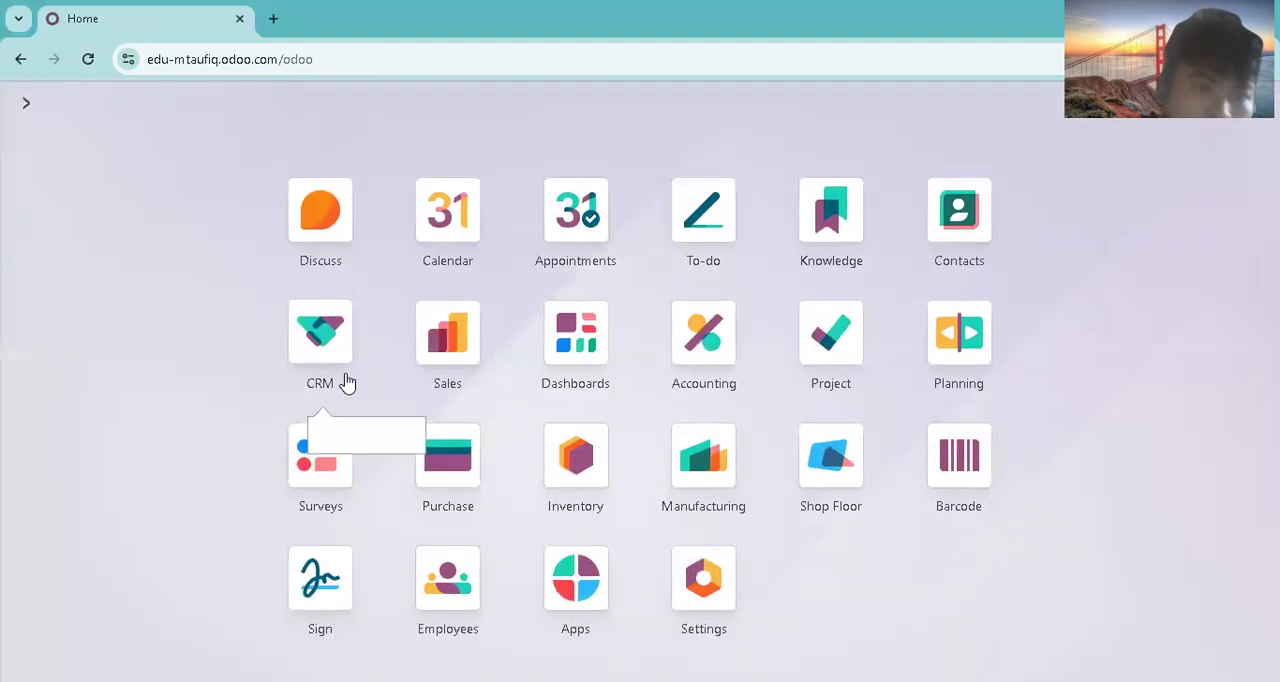
pyautogui.click(543, 272)
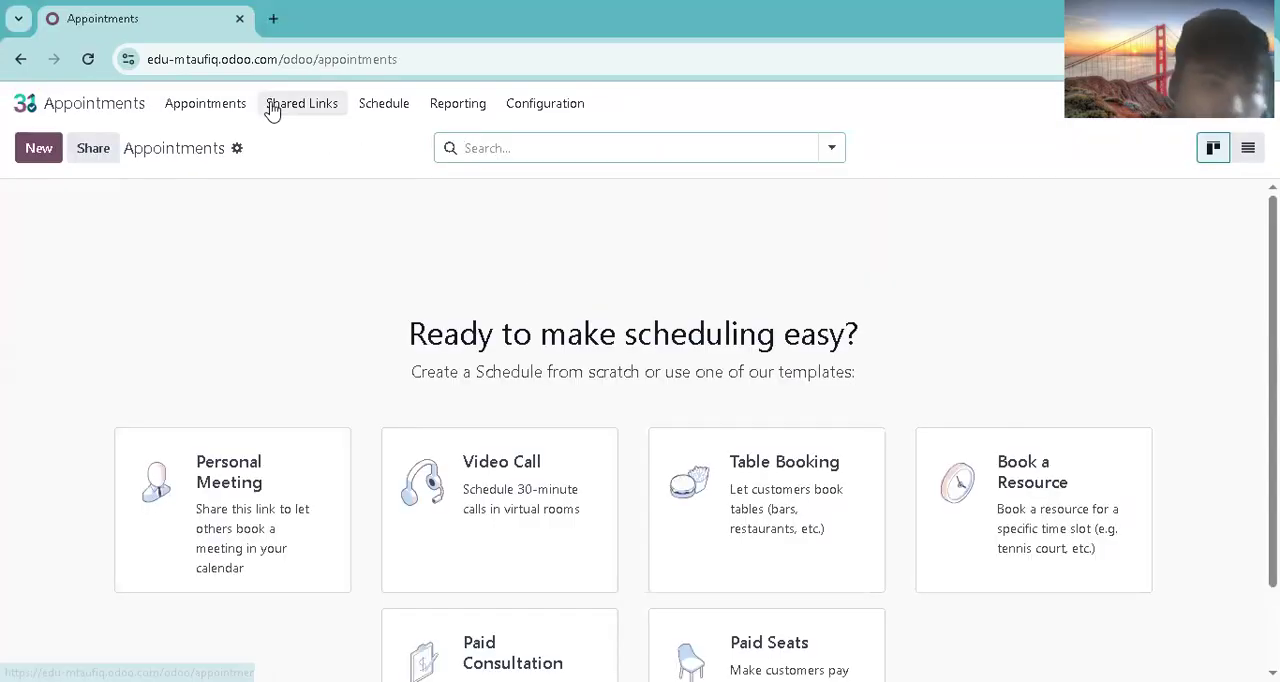
pyautogui.click(78, 108)
pyautogui.click(476, 338)
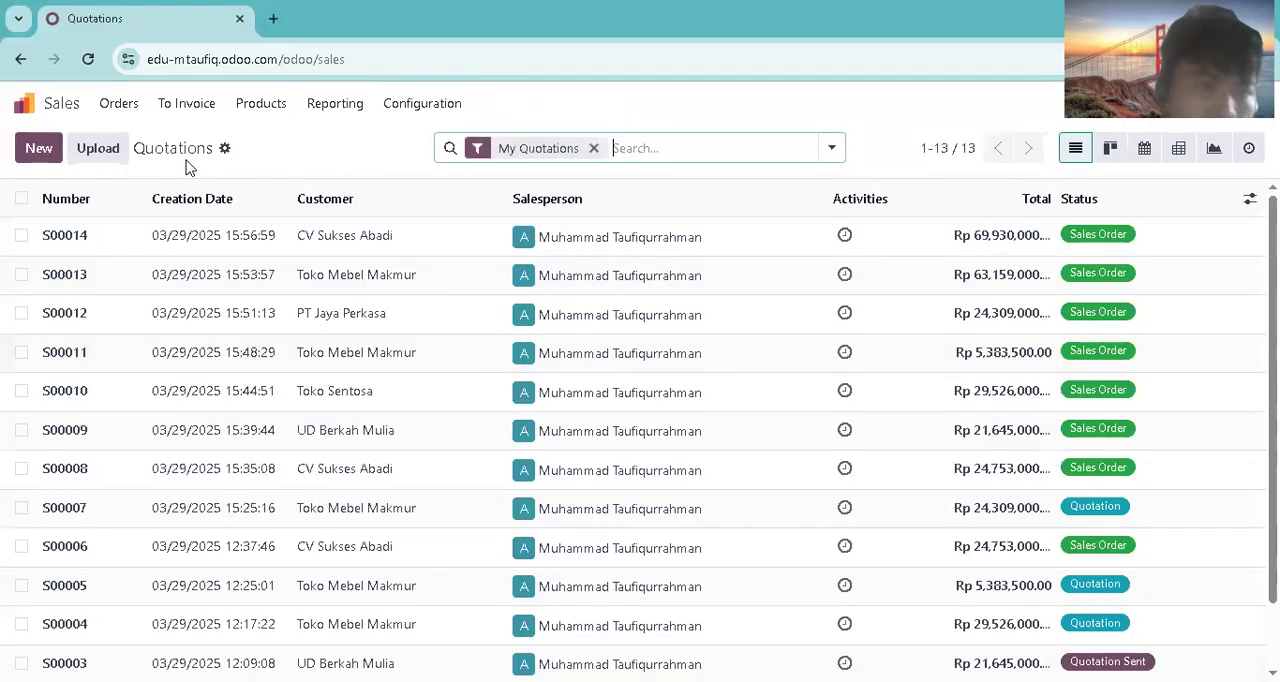
pyautogui.click(121, 106)
pyautogui.click(115, 161)
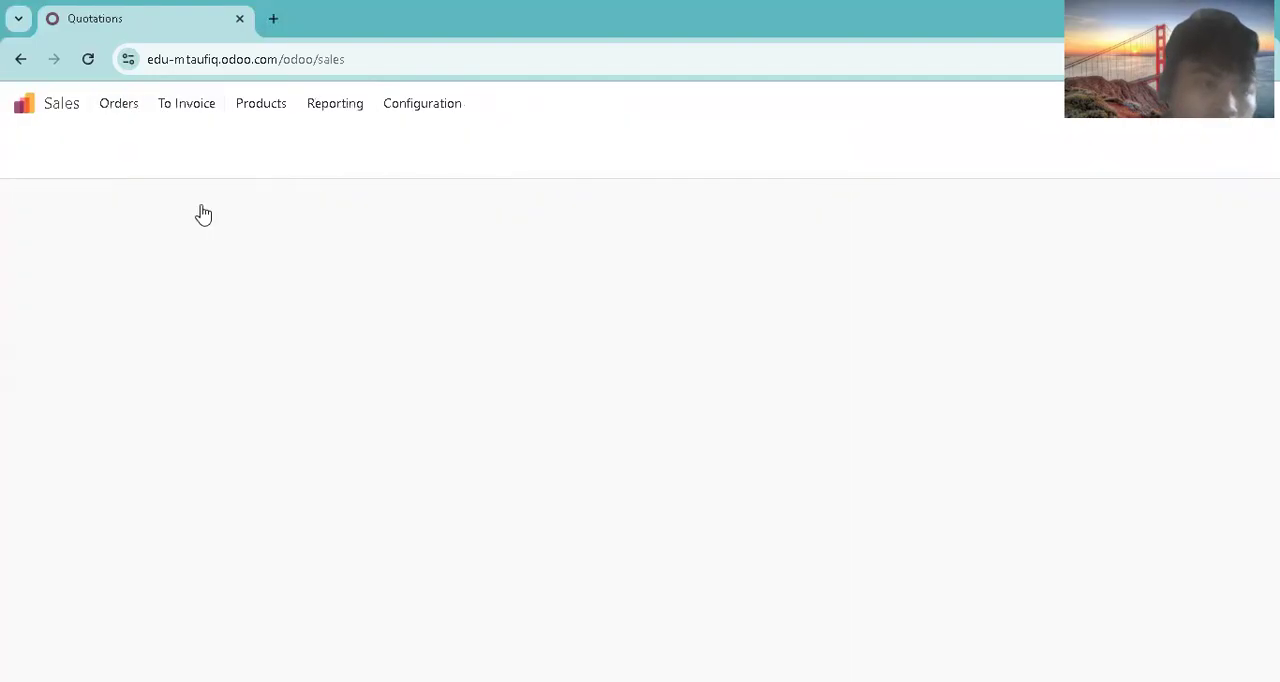
pyautogui.click(205, 241)
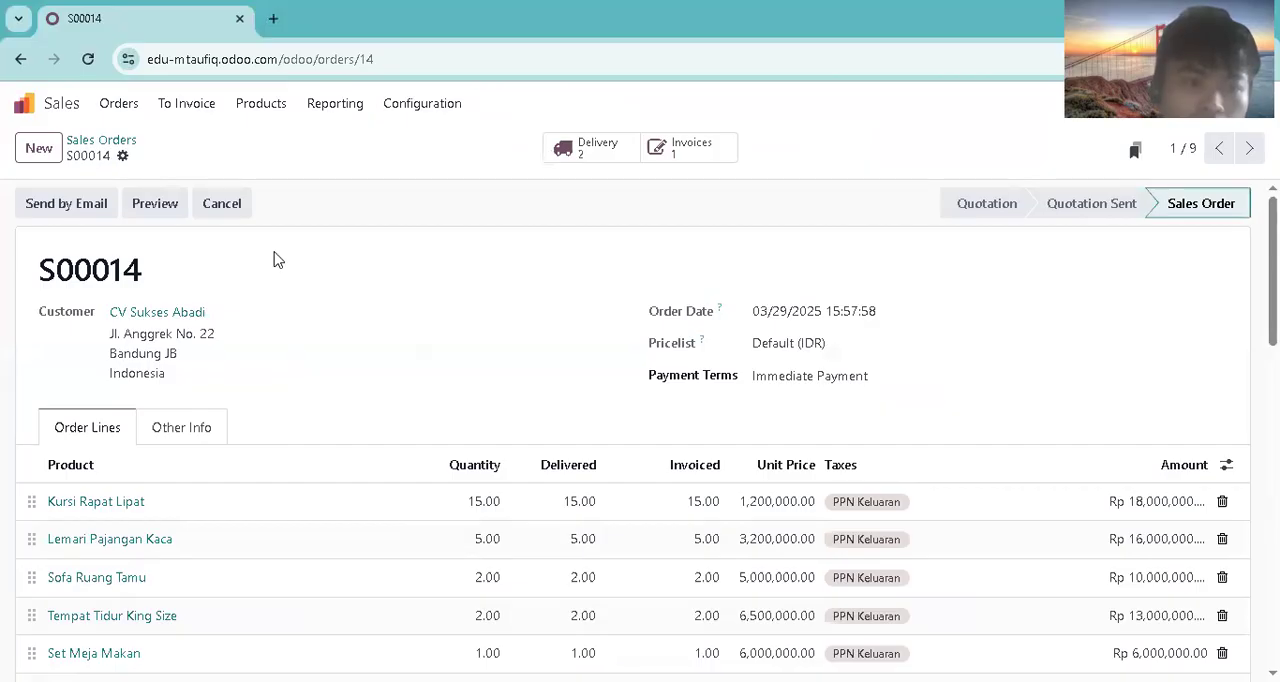
pyautogui.scroll(-1, 697, 222)
pyautogui.scroll(1, 697, 222)
pyautogui.click(692, 148)
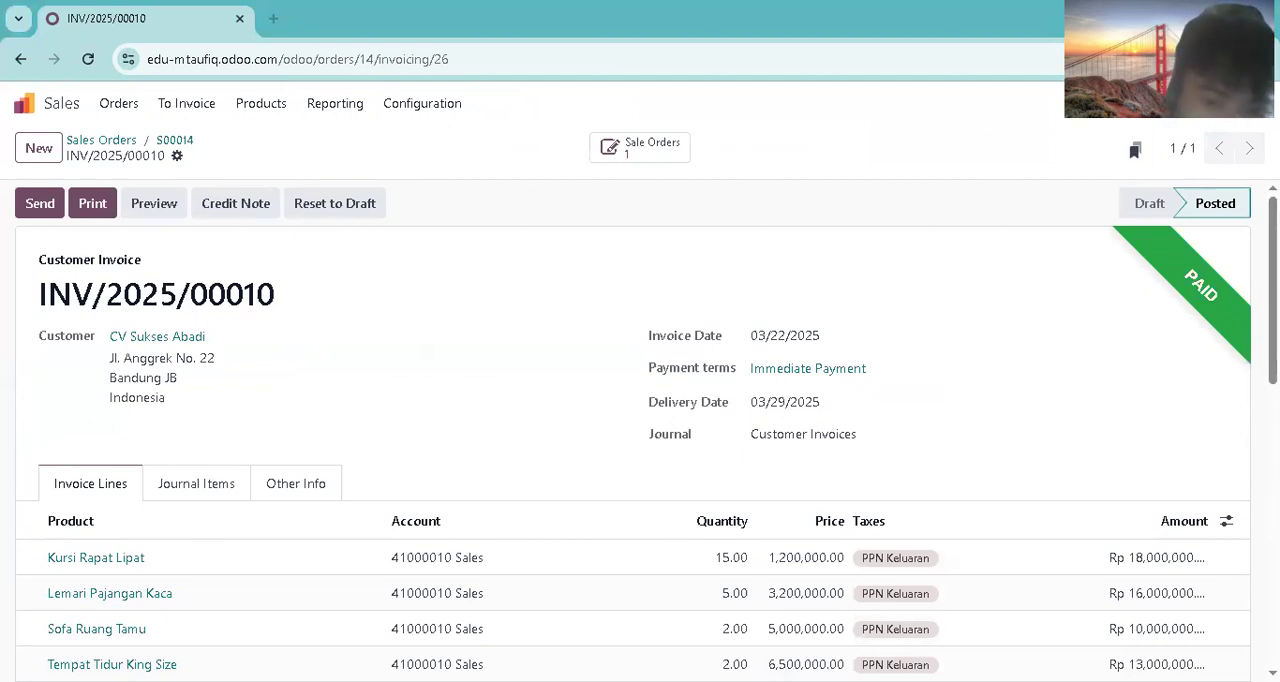
# Step: Create a new quotation for customer PT Jaya Perkasa with Immediate Payment as the payment terms
pyautogui.click(24, 104)
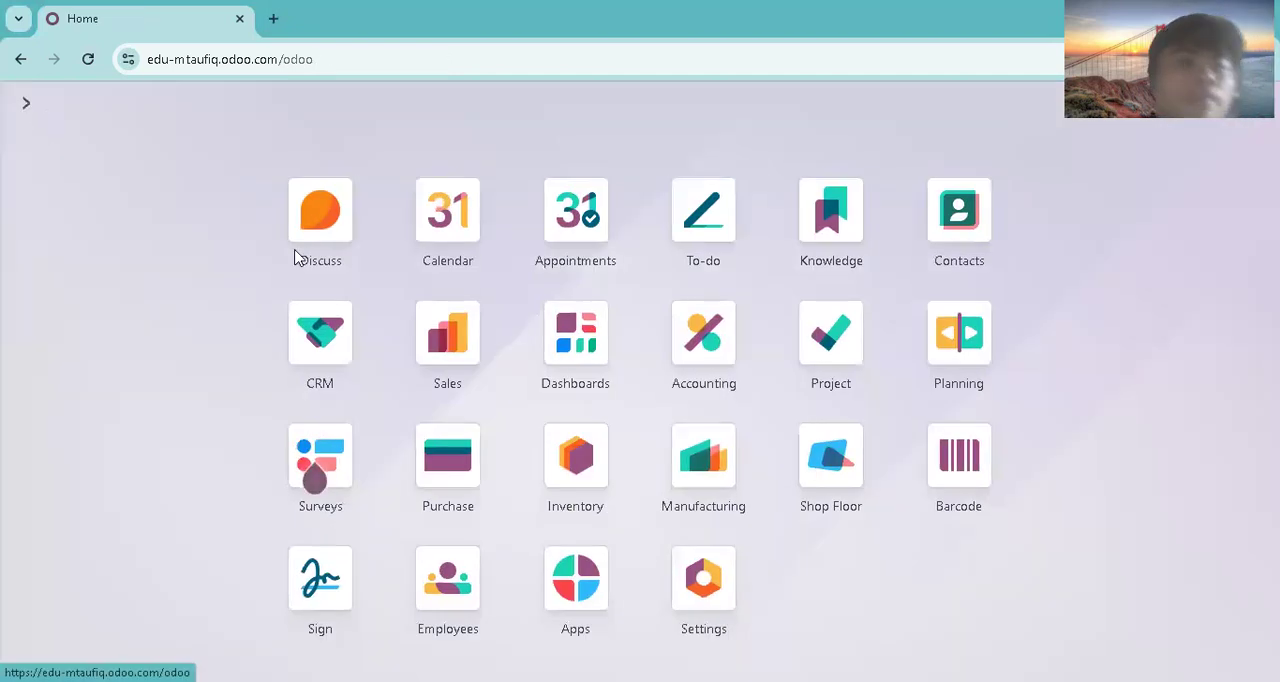
pyautogui.click(449, 352)
pyautogui.click(50, 148)
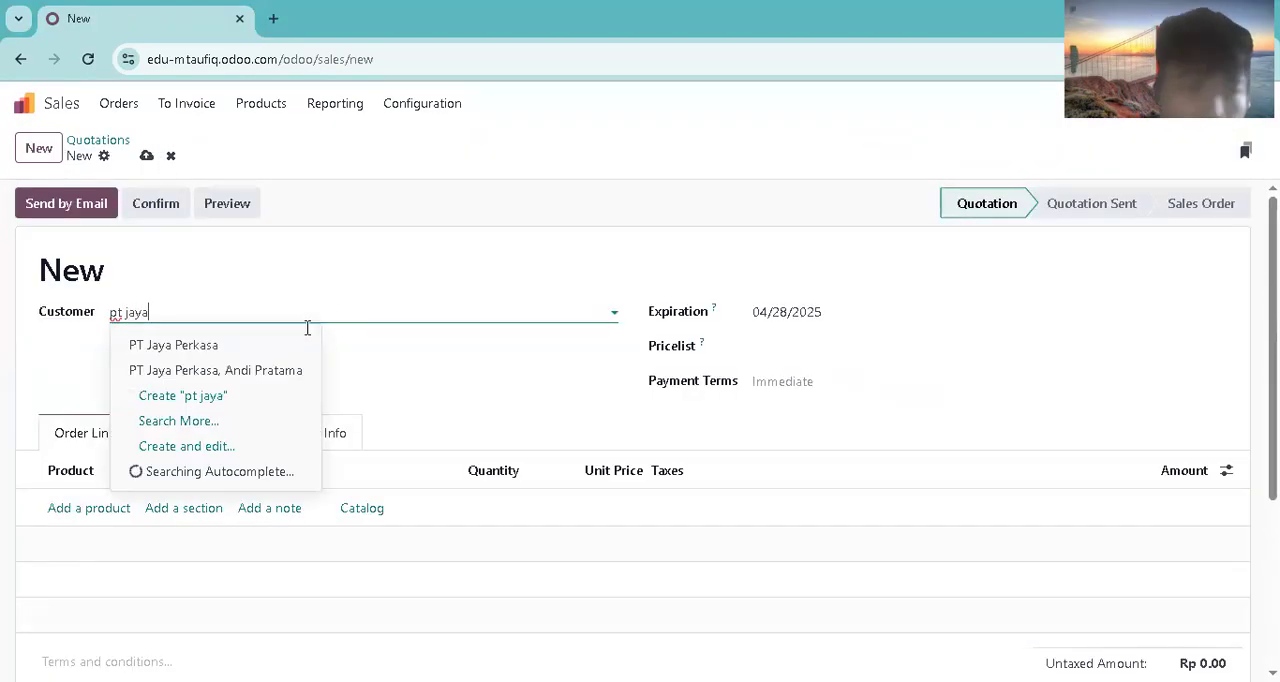
pyautogui.click(241, 350)
pyautogui.click(776, 384)
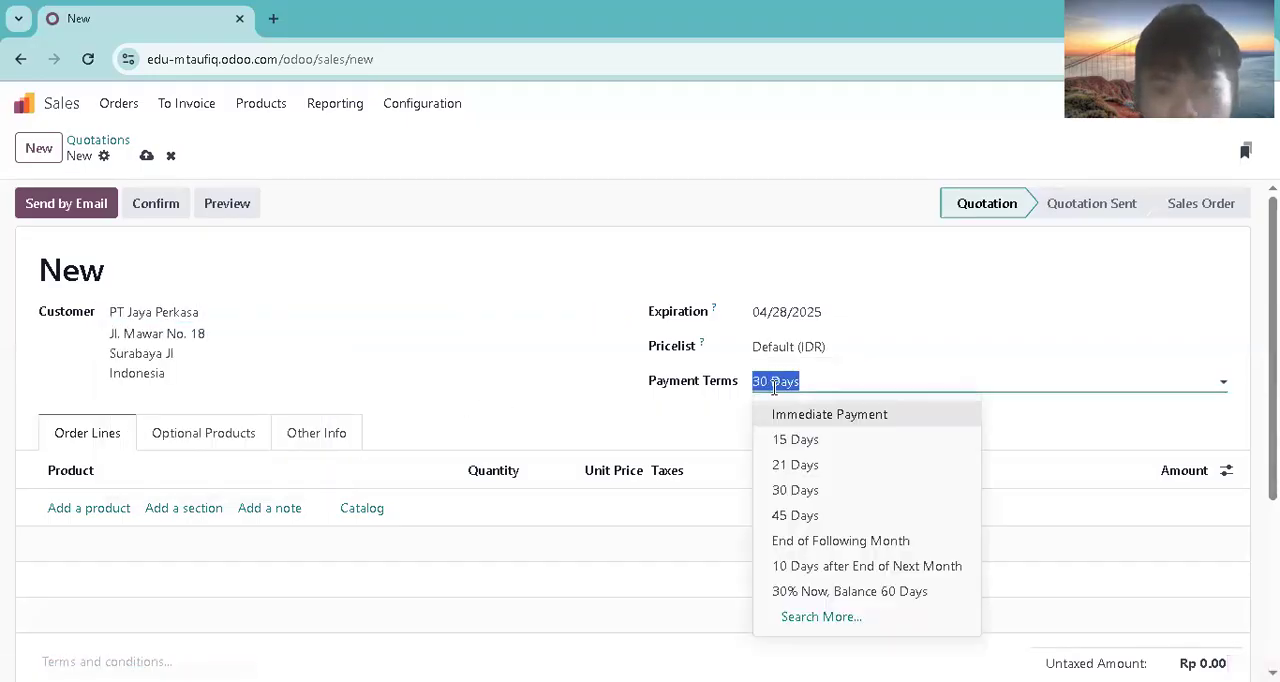
pyautogui.click(779, 413)
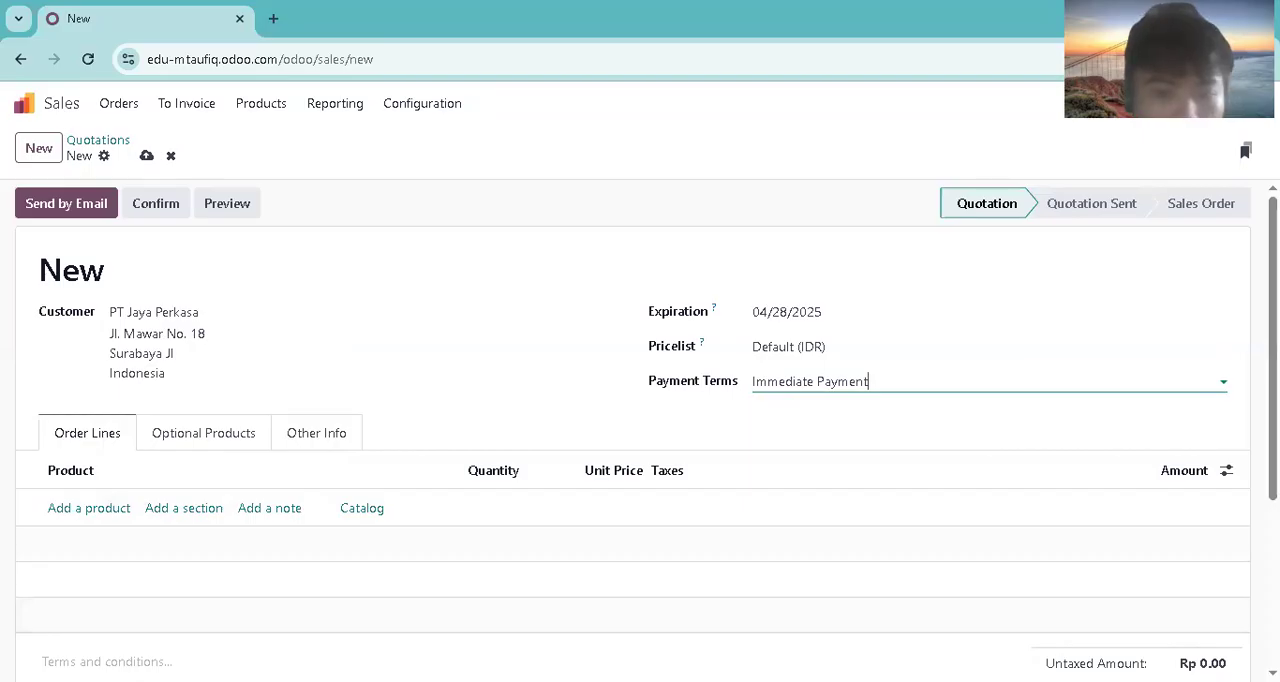
# Step: Add Meja Rapat Besar to the quotation's order lines with a quantity of 4
pyautogui.hotkey('alt', 'Tab')
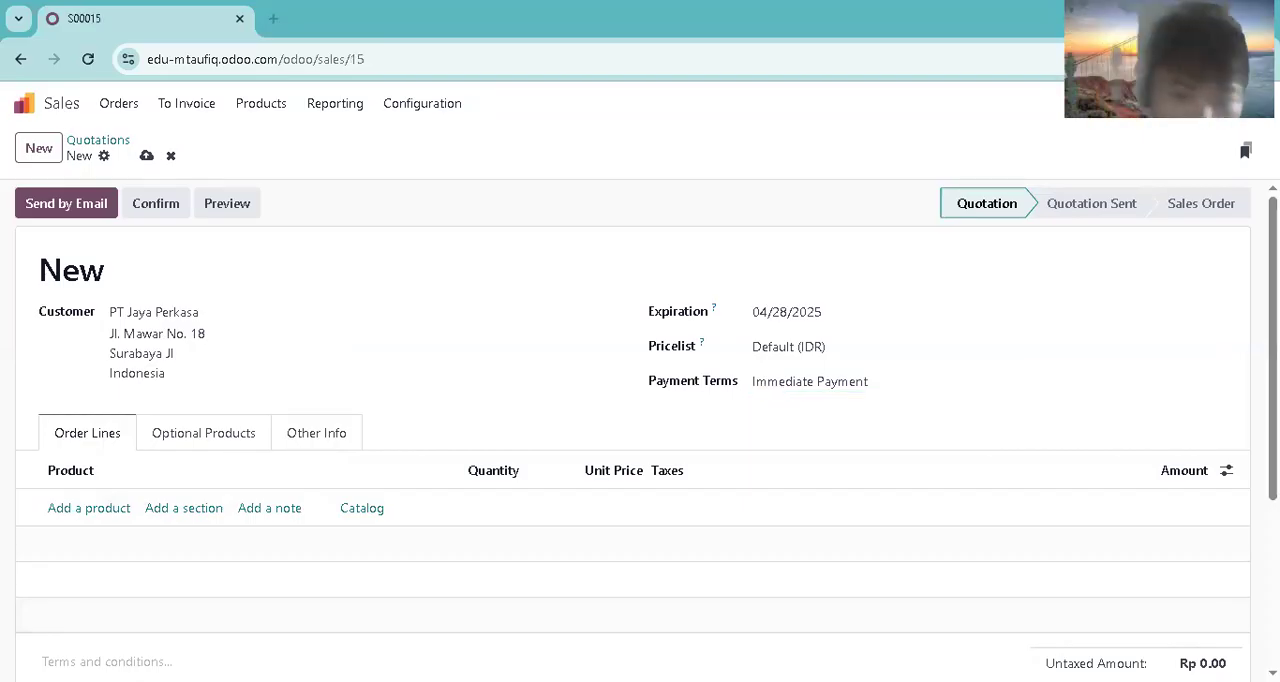
pyautogui.click(85, 508)
pyautogui.write('meja rapat')
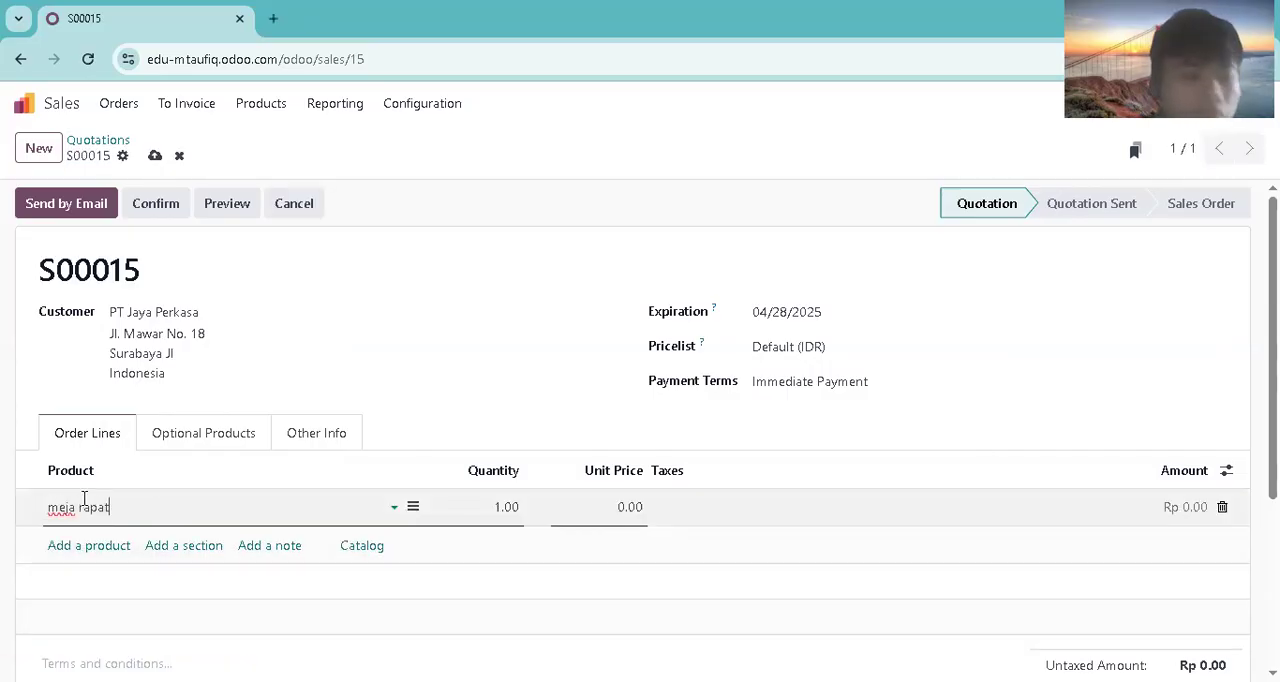
pyautogui.click(70, 535)
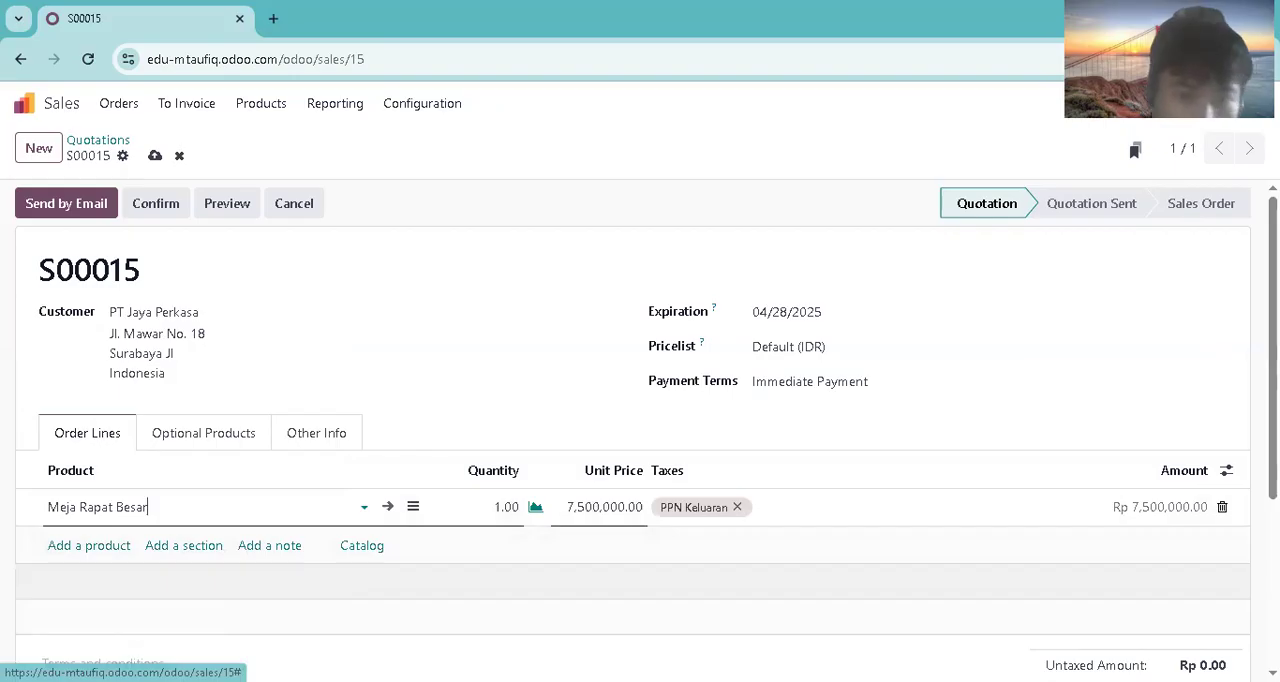
pyautogui.press('Tab')
pyautogui.write('4')
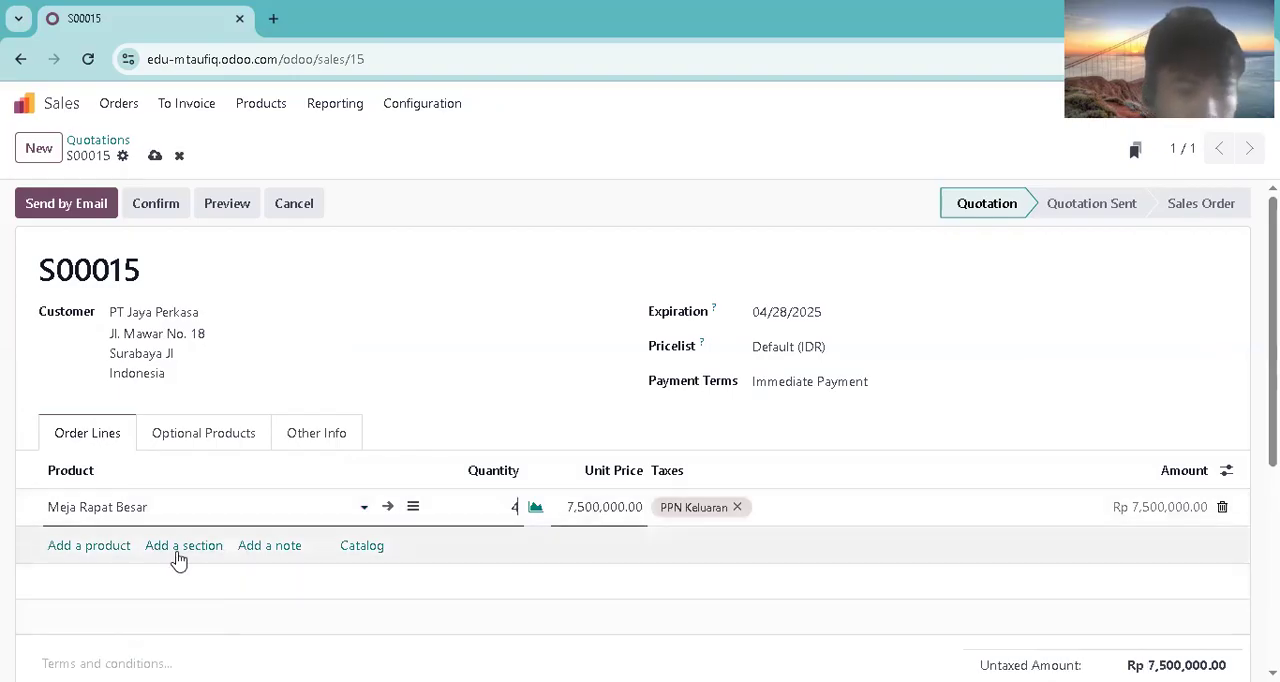
# Step: Add the product Kursi Kantor Ergonomis as the second order line with a quantity of 10
pyautogui.click(88, 545)
pyautogui.write('ku')
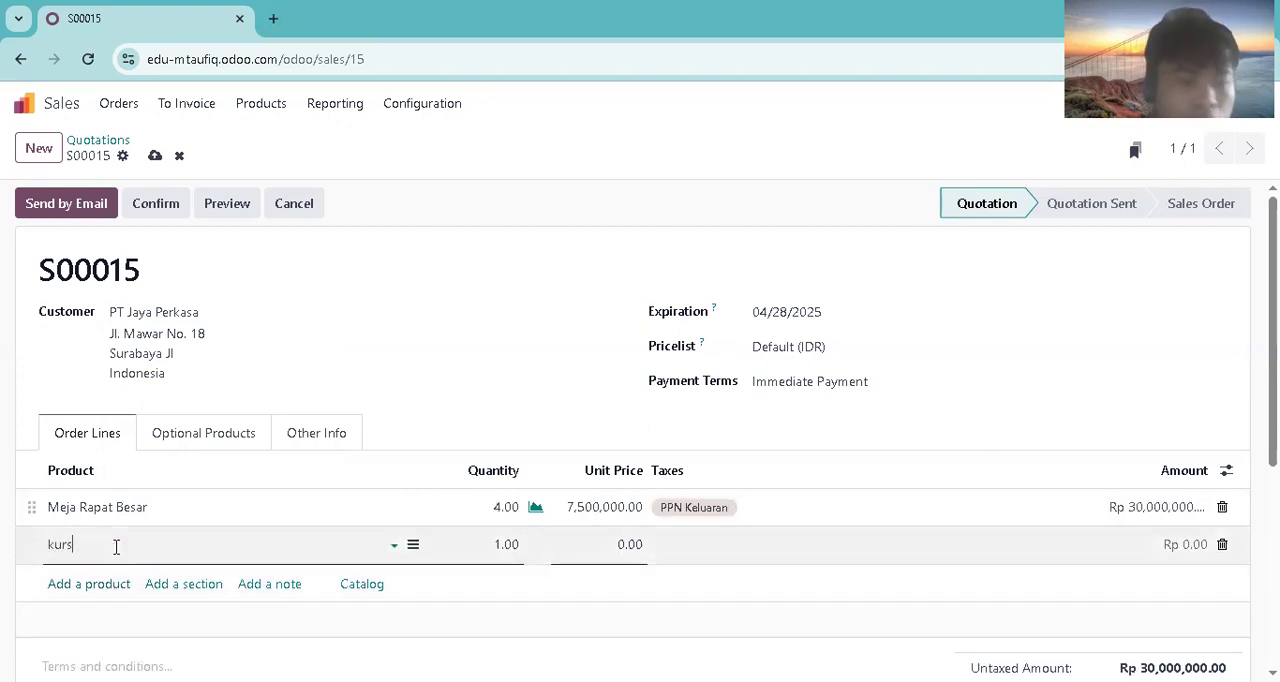
pyautogui.write('rs')
pyautogui.click(214, 430)
pyautogui.click(510, 547)
pyautogui.write('10')
# Step: Add a third order line for Set Meja Makan with a quantity of 7
pyautogui.click(100, 584)
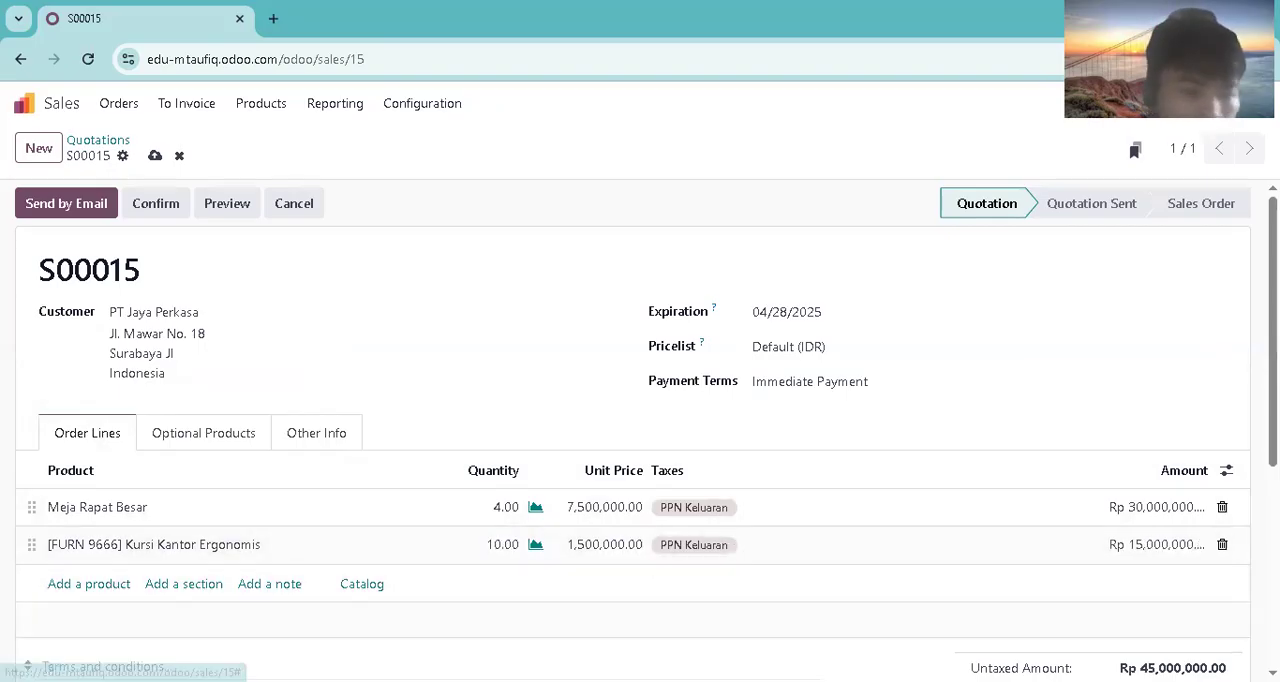
pyautogui.click(100, 584)
pyautogui.write('set n')
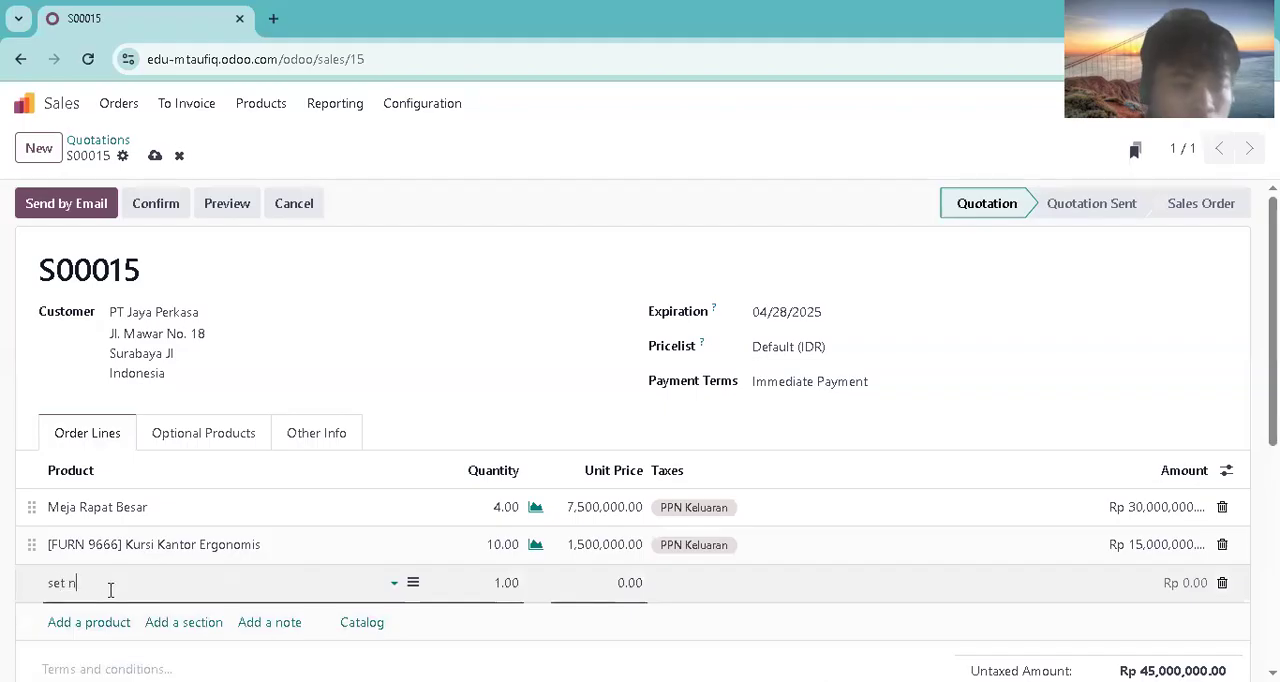
pyautogui.write('e')
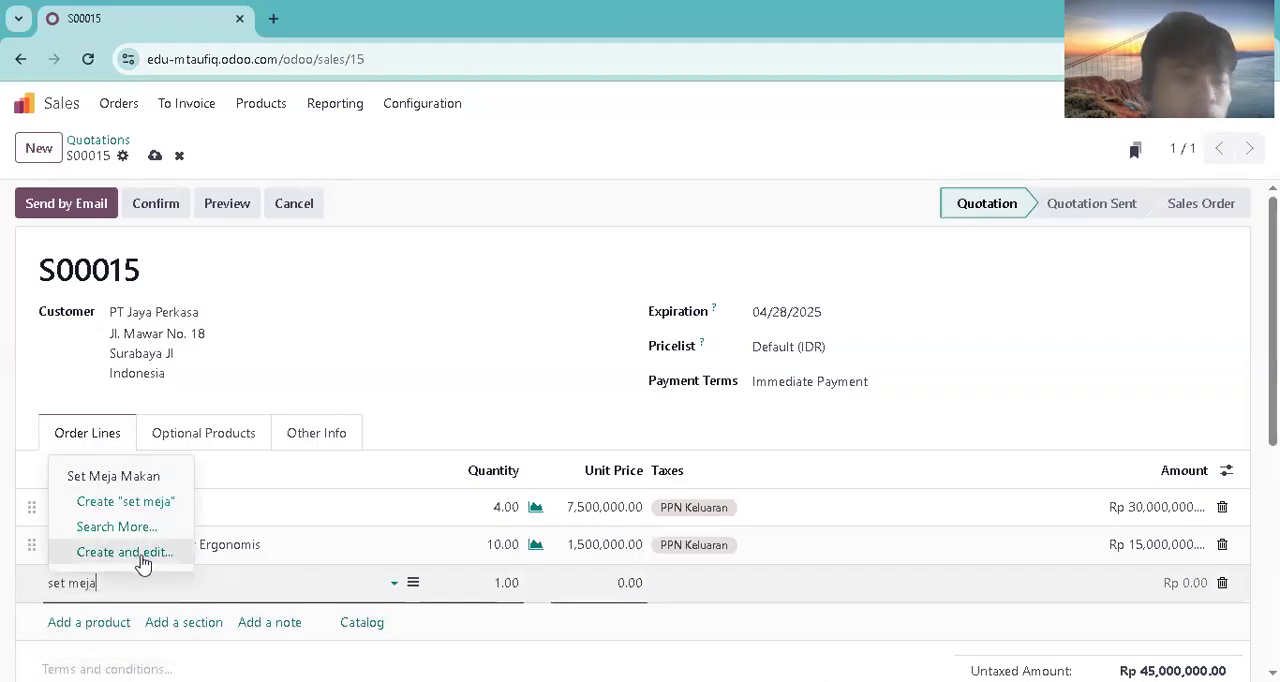
pyautogui.click(126, 474)
pyautogui.click(500, 583)
pyautogui.write('7')
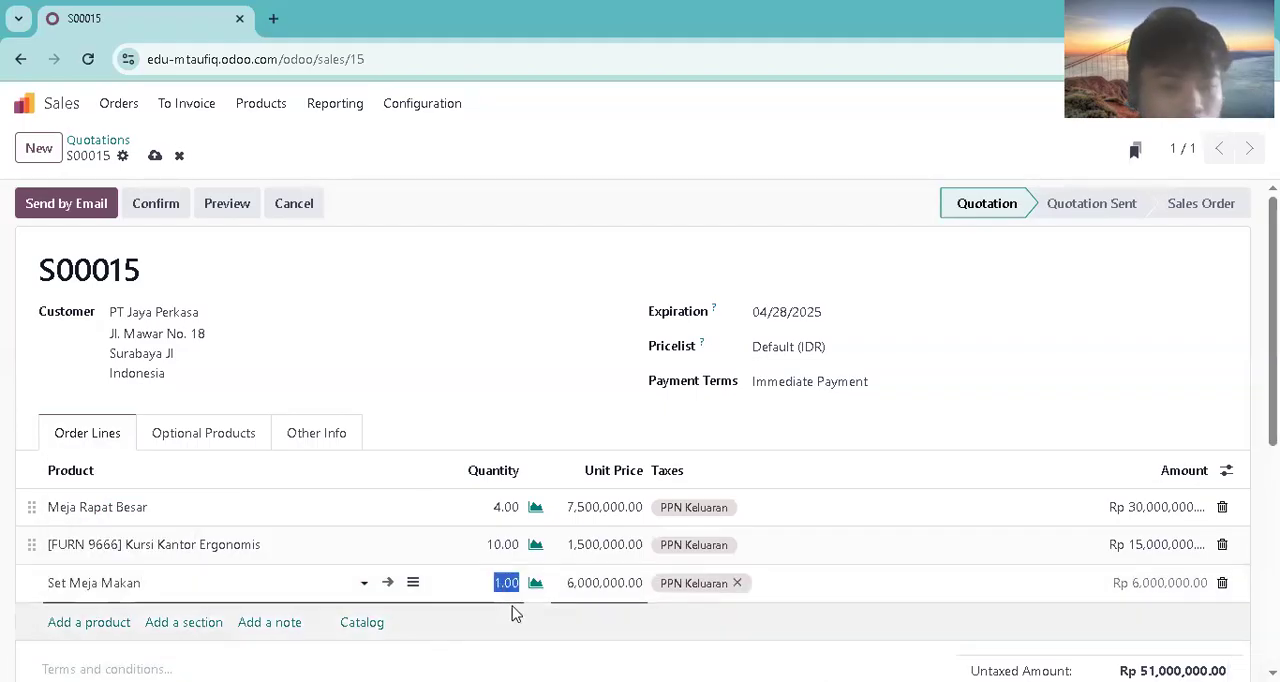
# Step: Preview and discard the quotation e-mail, then check the forecasted stock availability of the Set Meja Makan line
pyautogui.click(95, 212)
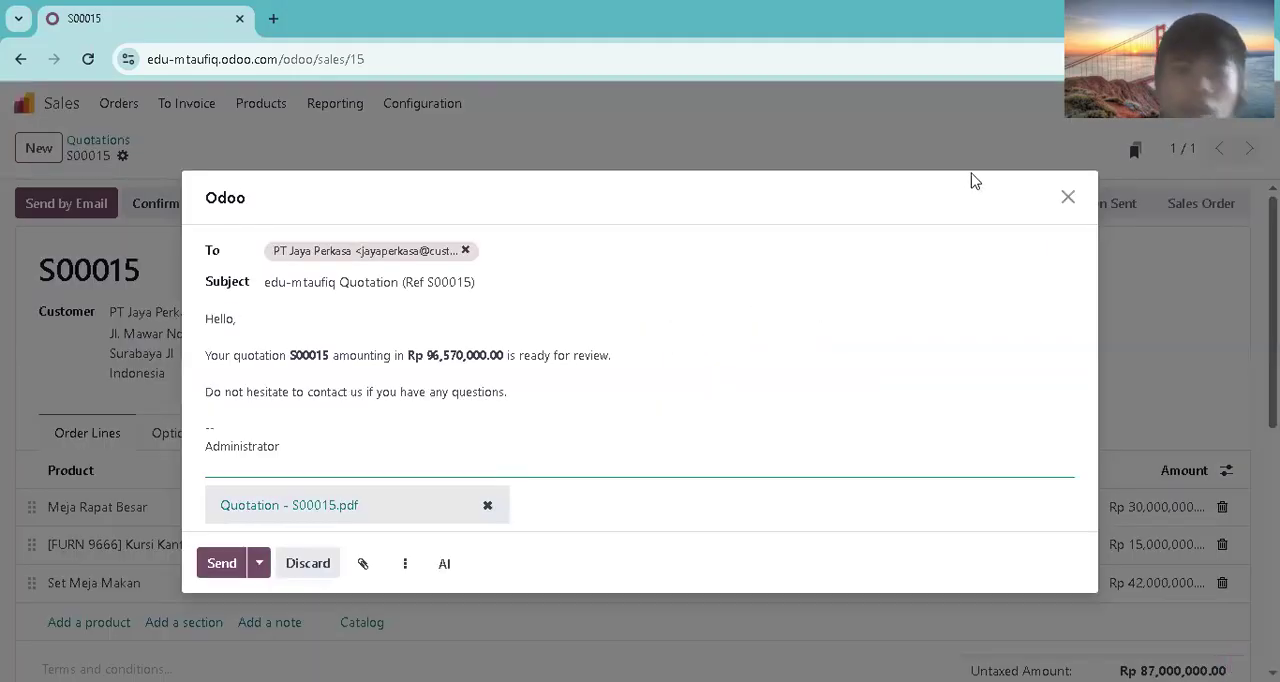
pyautogui.click(306, 563)
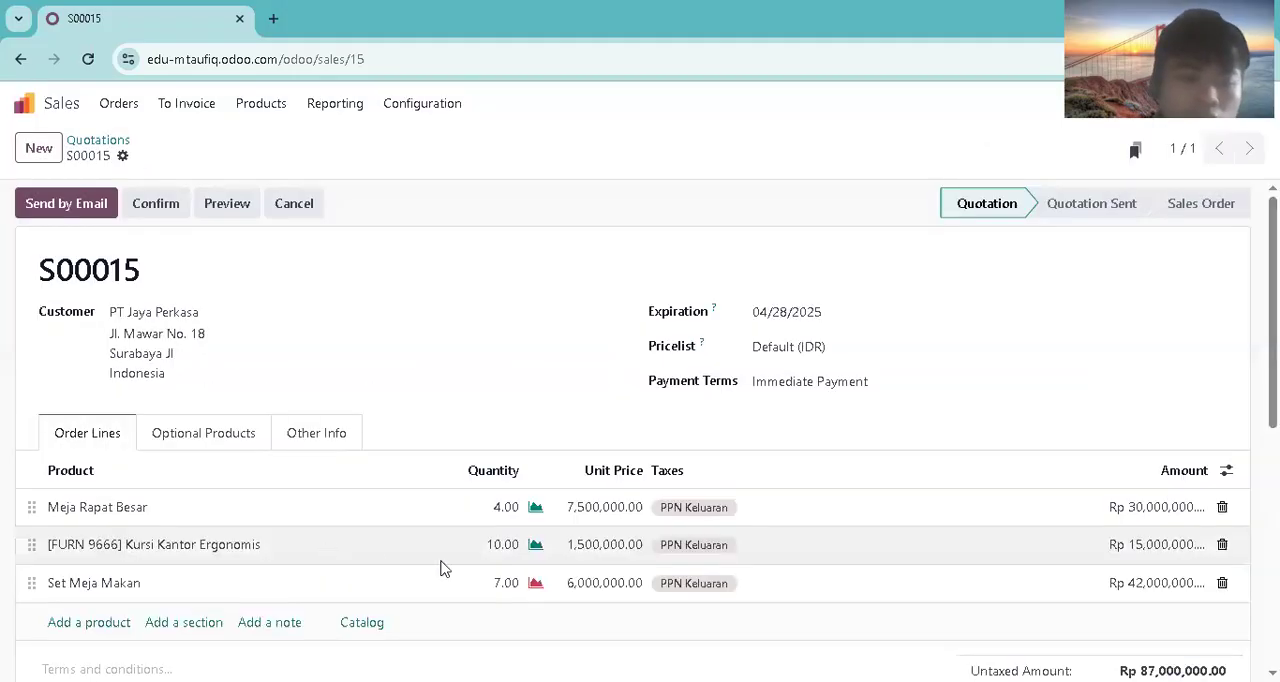
pyautogui.click(536, 585)
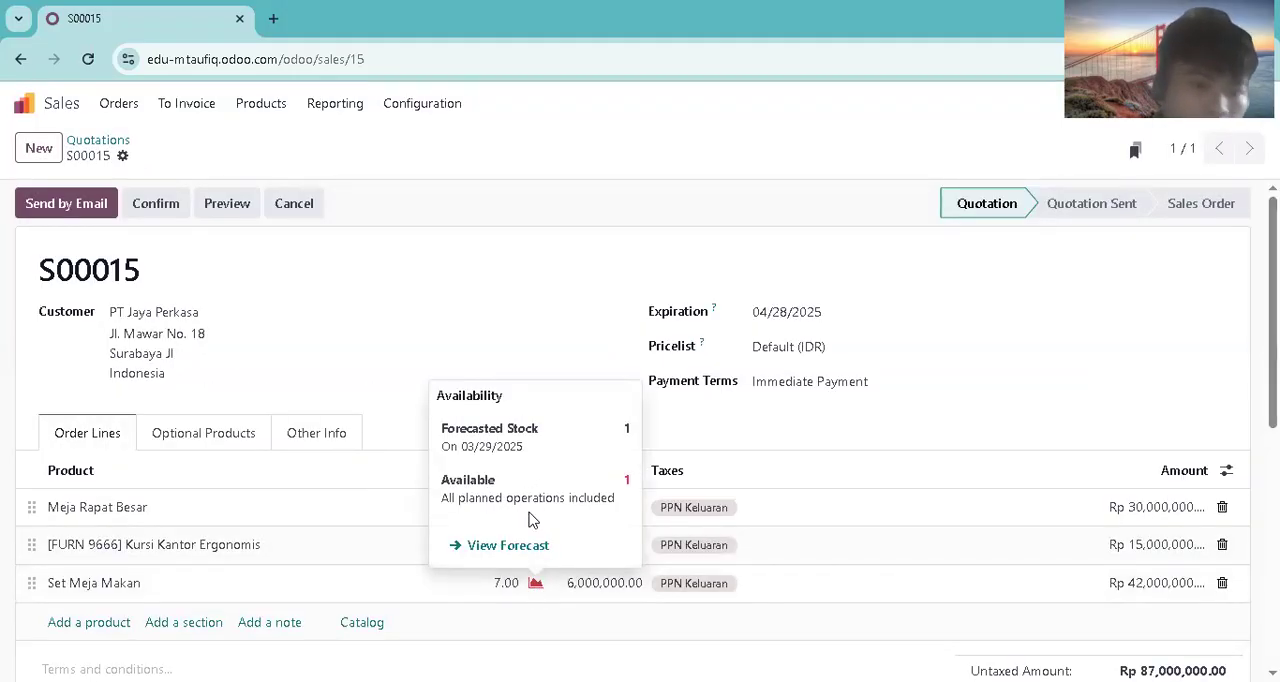
pyautogui.click(397, 298)
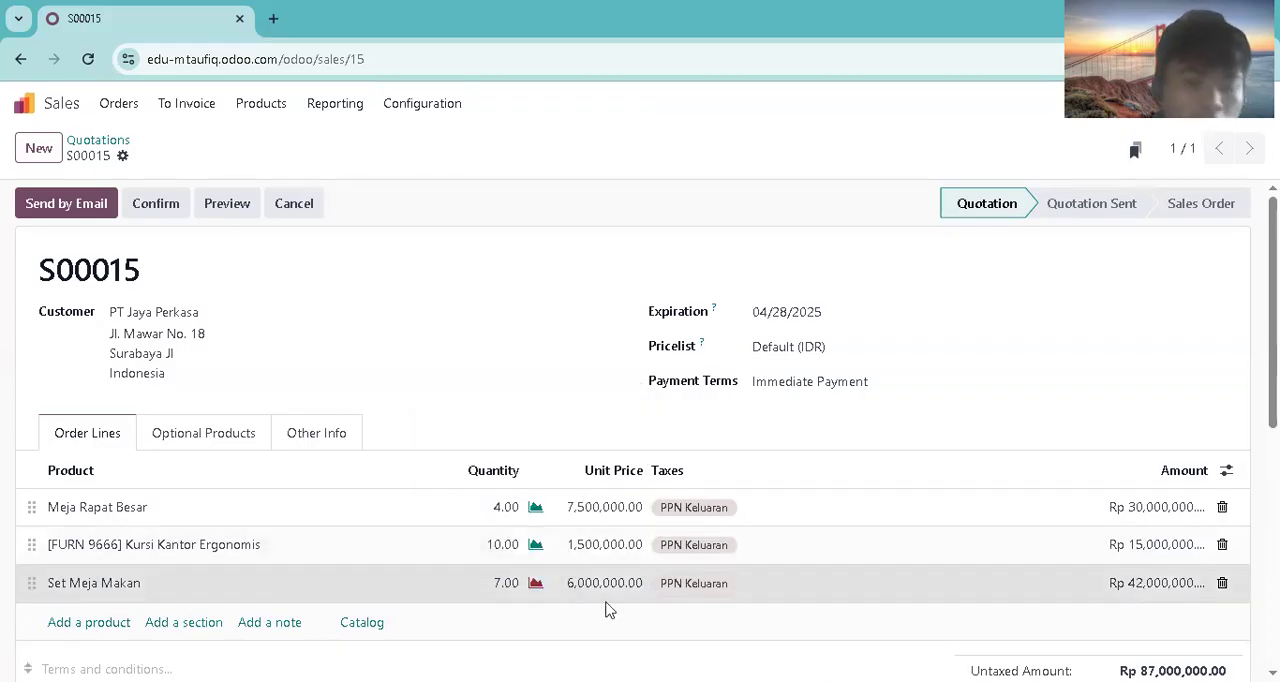
# Step: Switch to Purchase and create a new request for quotation with CV Maju Jaya as the vendor
pyautogui.click(58, 100)
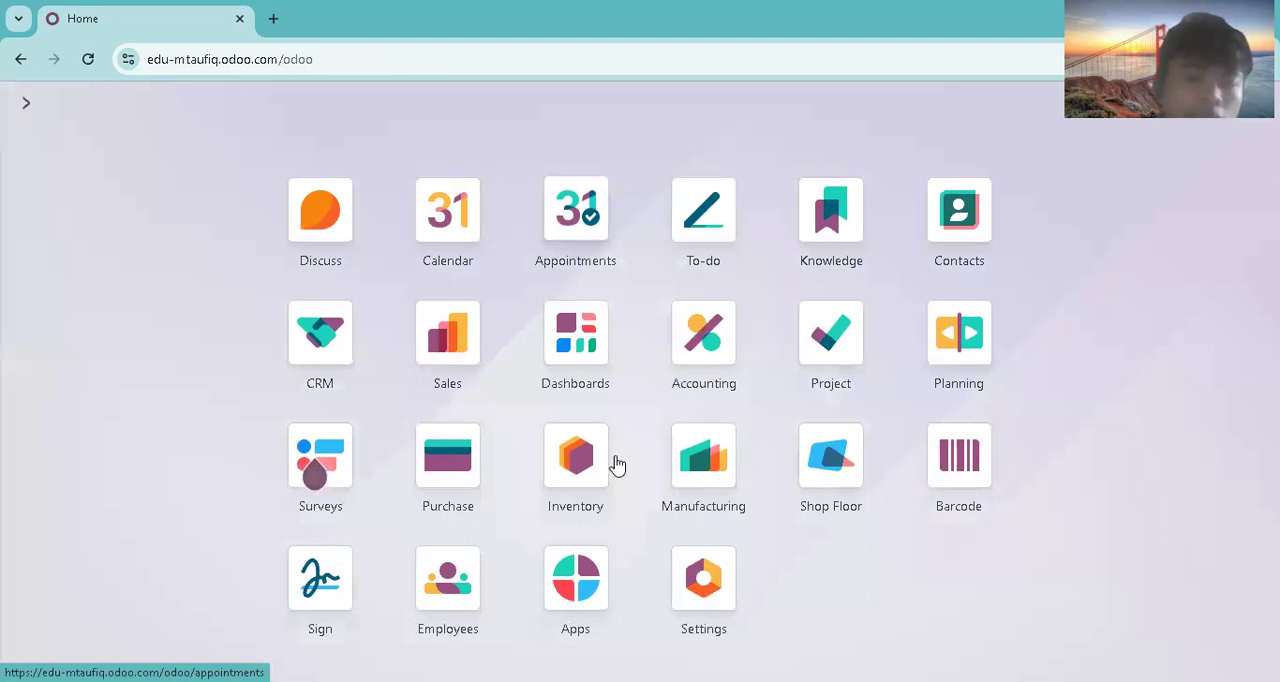
pyautogui.click(480, 438)
pyautogui.click(160, 106)
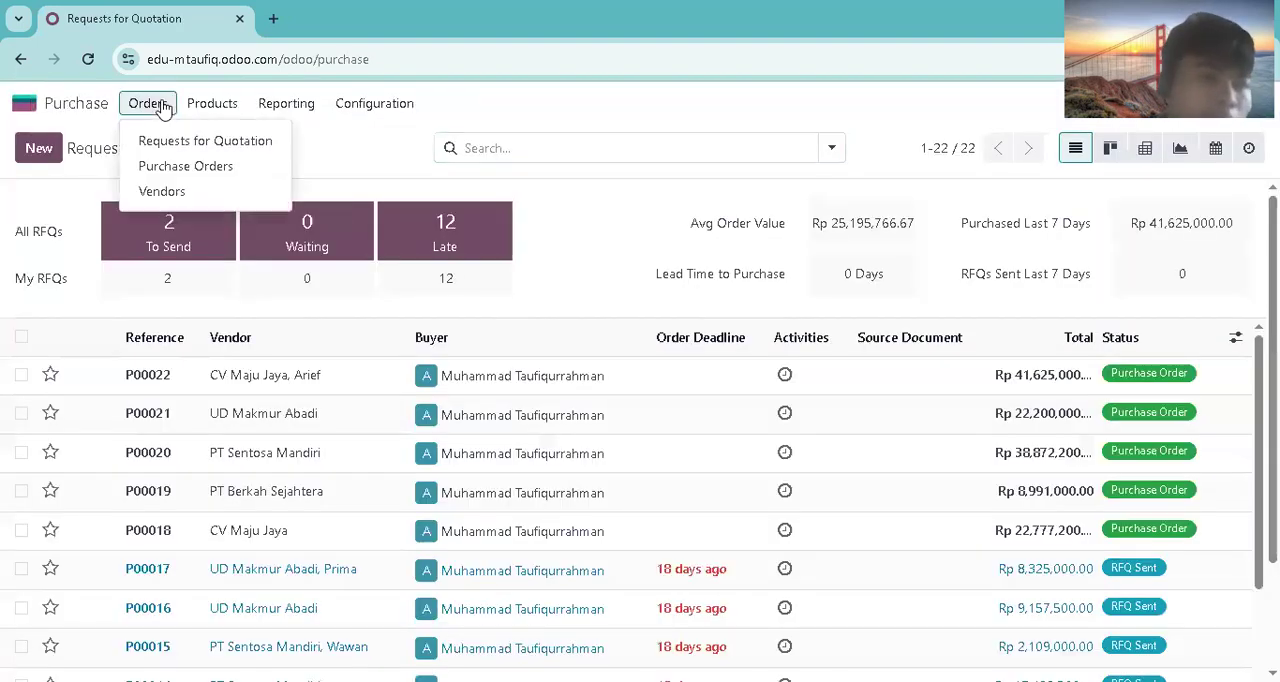
pyautogui.click(169, 148)
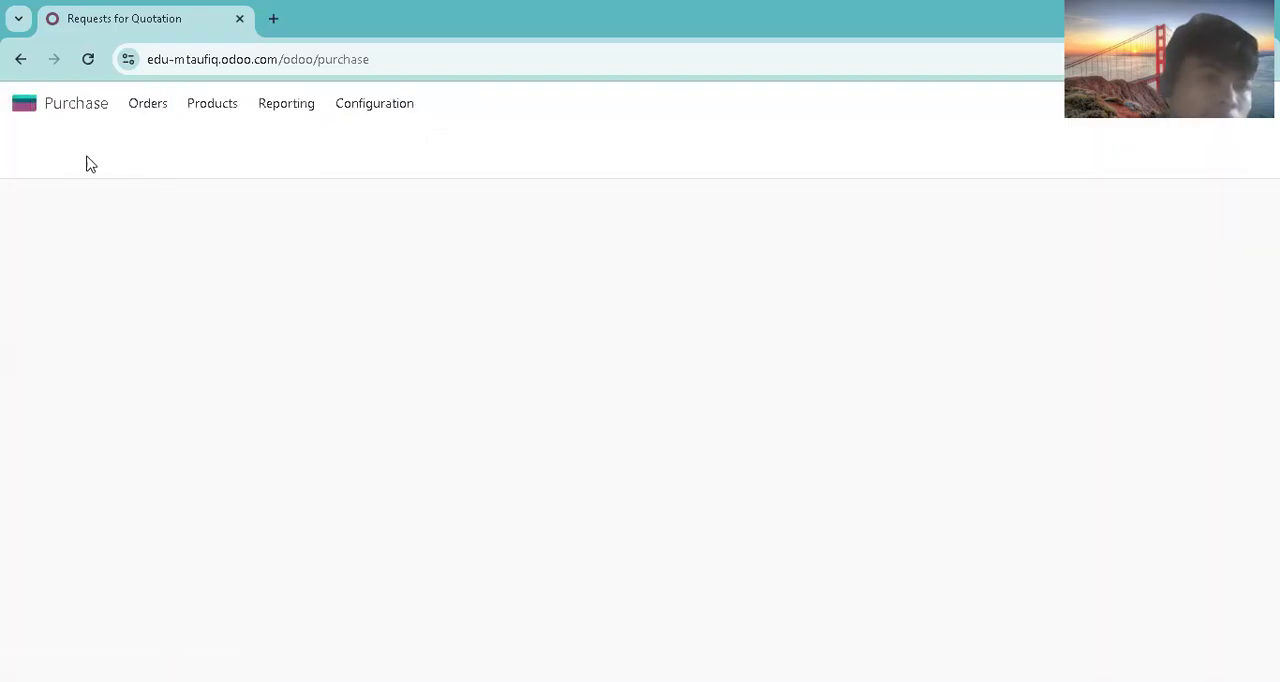
pyautogui.click(55, 154)
pyautogui.click(314, 326)
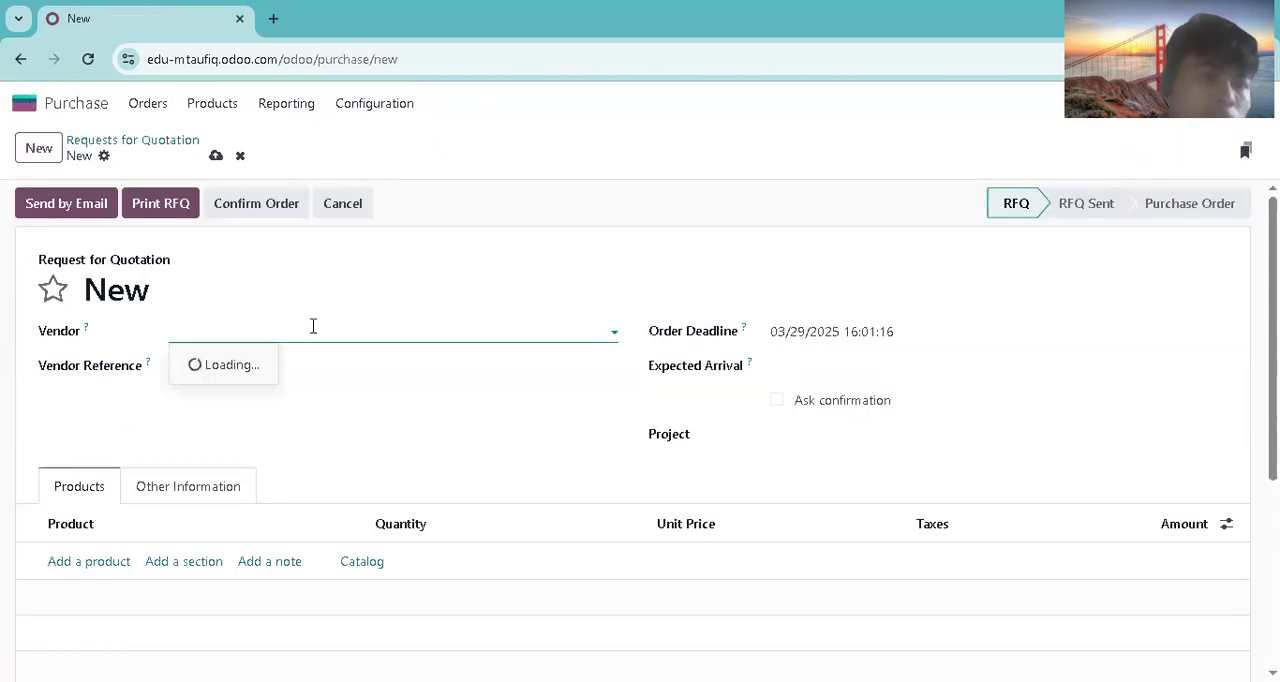
pyautogui.click(286, 372)
# Step: Add Set Meja Makan to the request for quotation with a quantity of 20
pyautogui.click(89, 566)
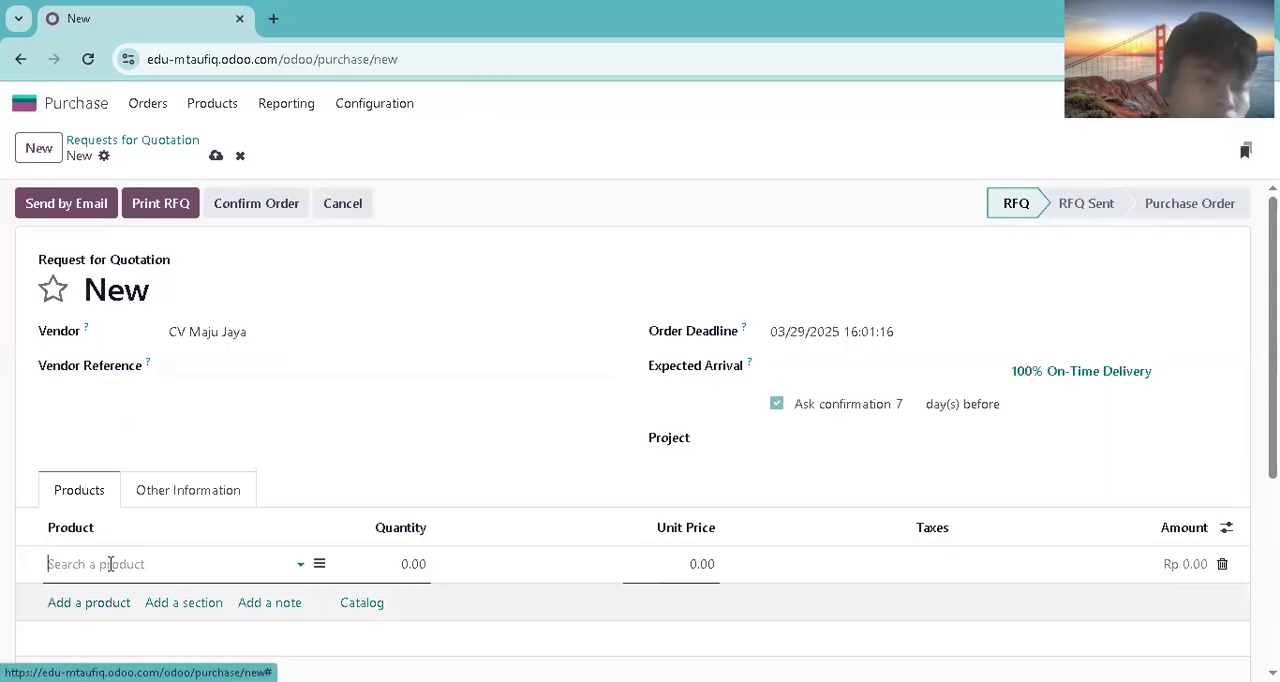
pyautogui.write('set')
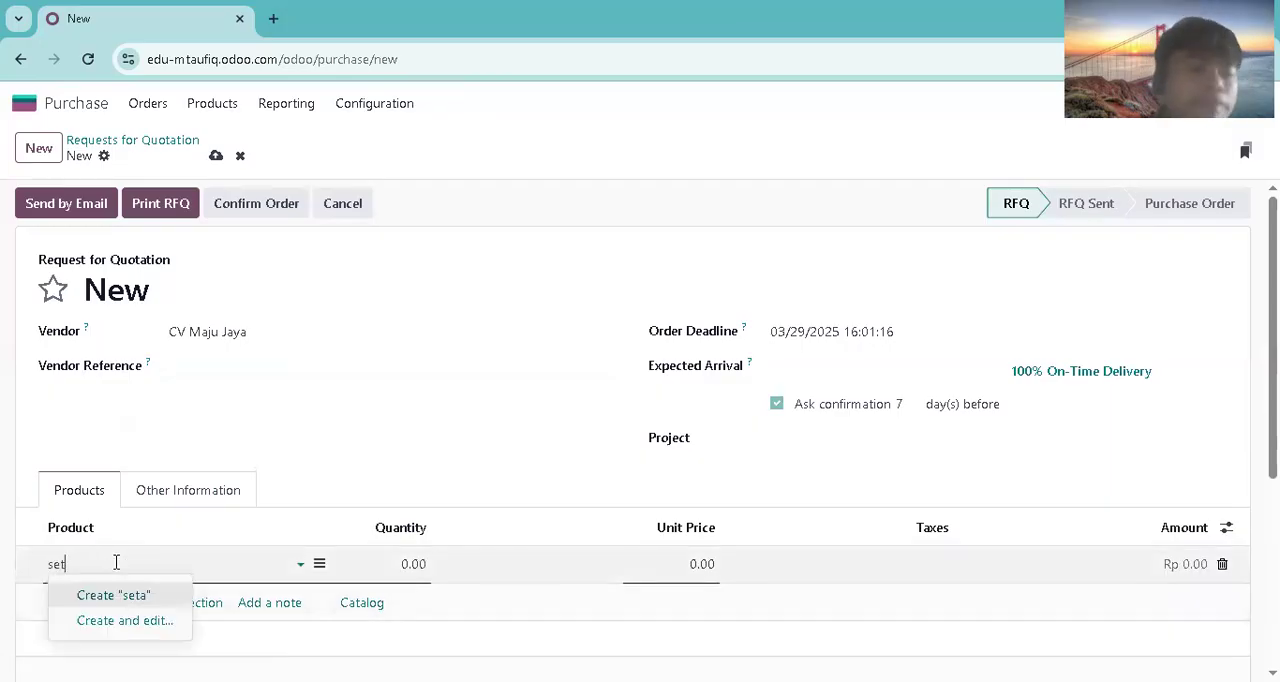
pyautogui.write(' meja')
pyautogui.click(80, 455)
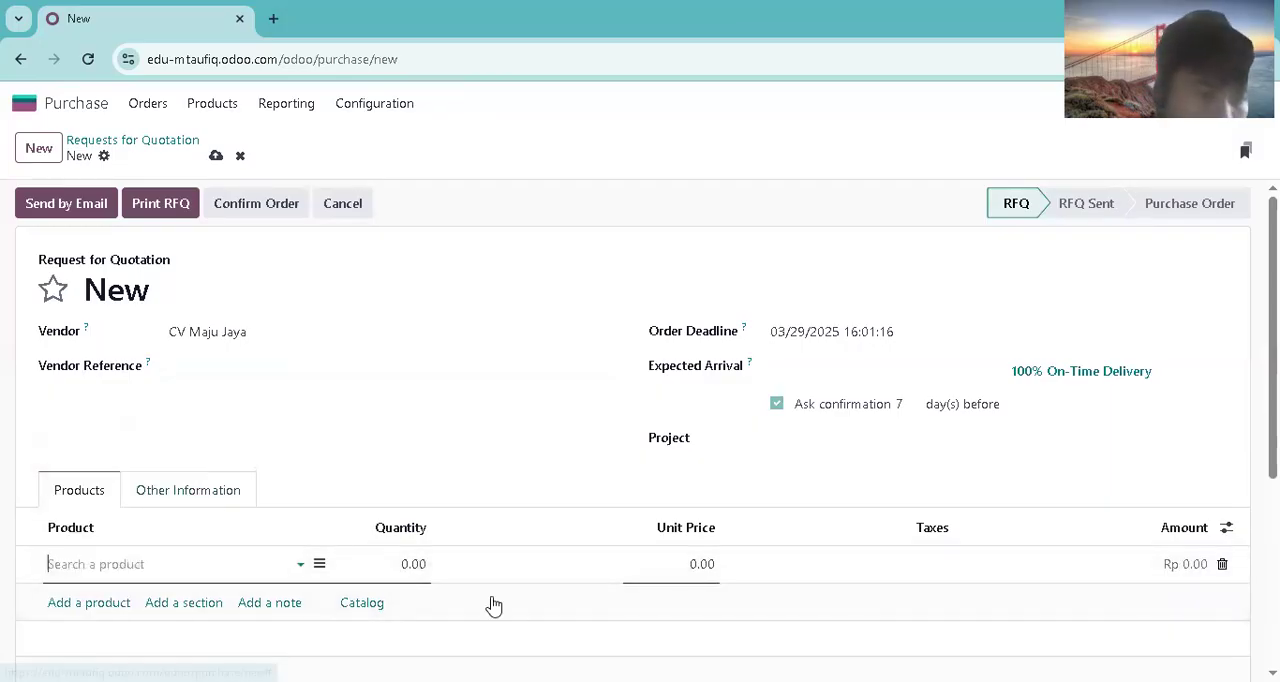
pyautogui.click(405, 556)
pyautogui.write('20')
pyautogui.click(686, 274)
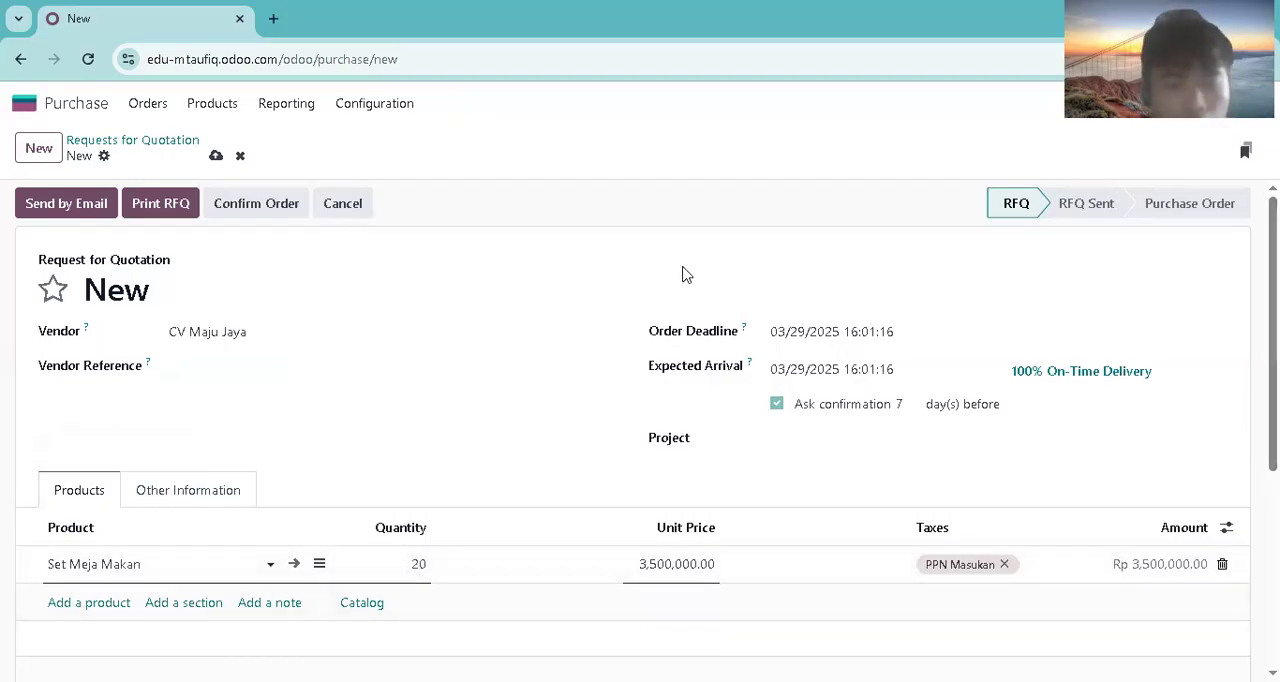
# Step: Confirm the purchase order, receive the 20 Set Meja Makan and validate the receipt
pyautogui.click(229, 214)
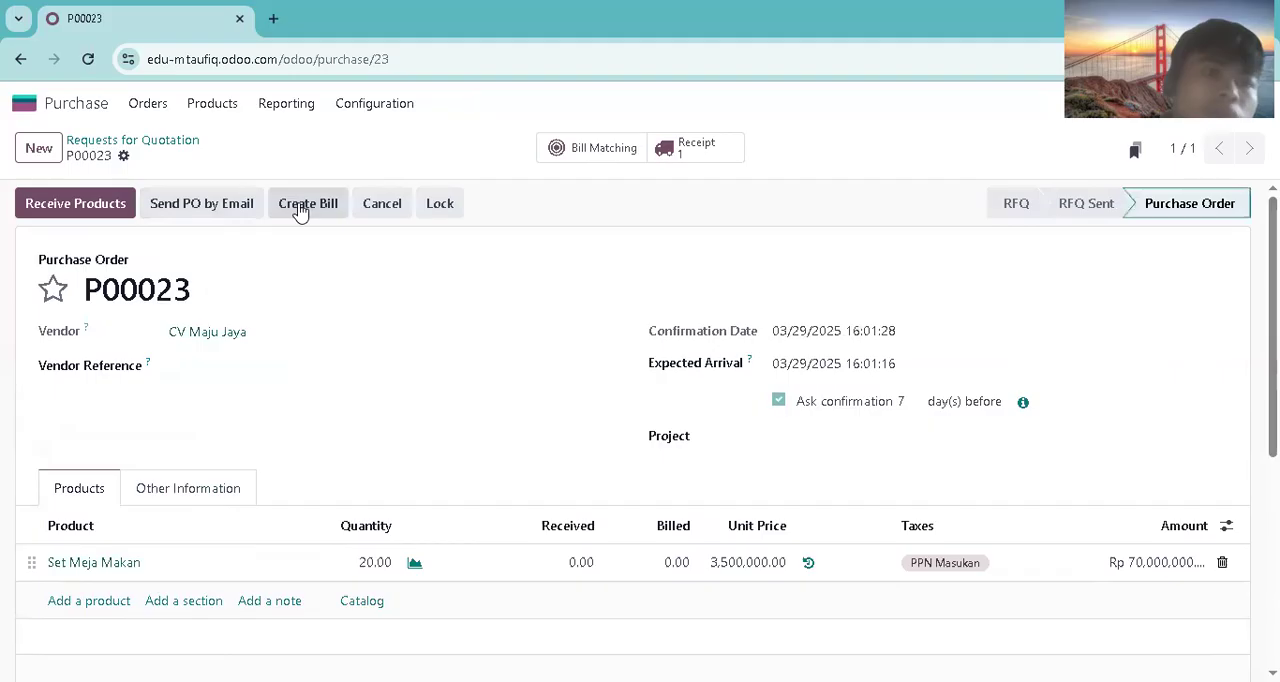
pyautogui.click(103, 215)
pyautogui.click(70, 206)
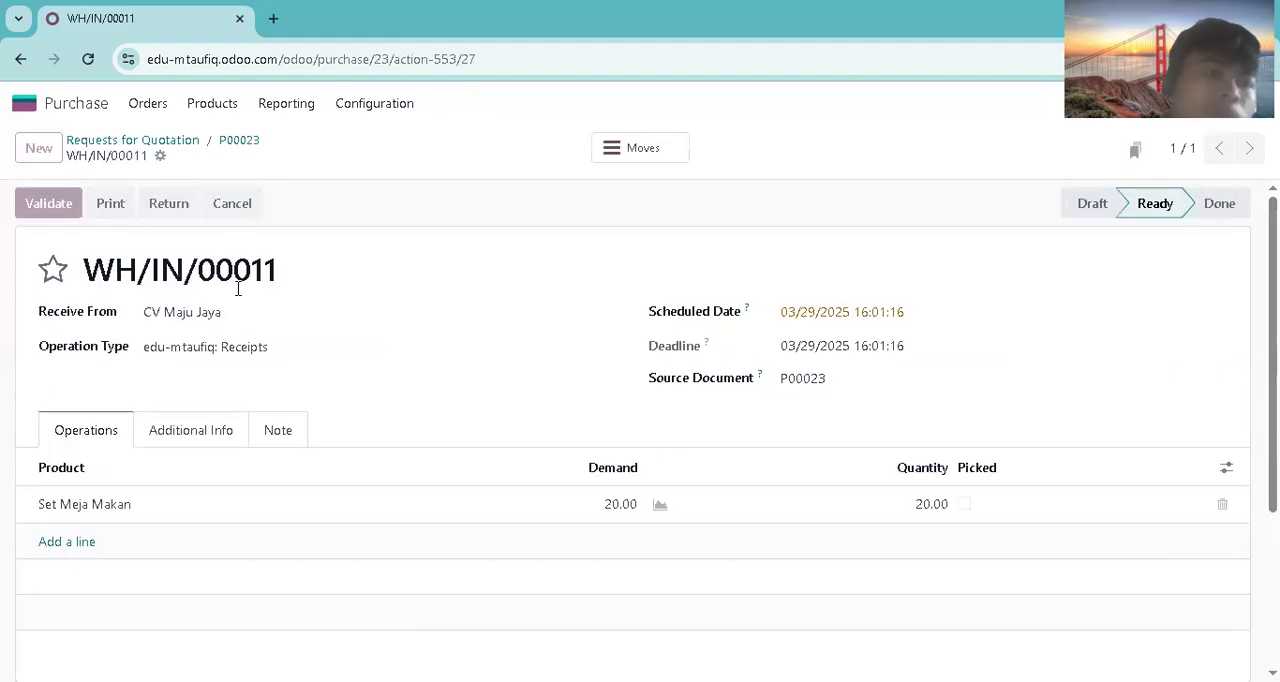
# Step: Return to Sales, look through the quotations and open the list of sales orders
pyautogui.click(70, 103)
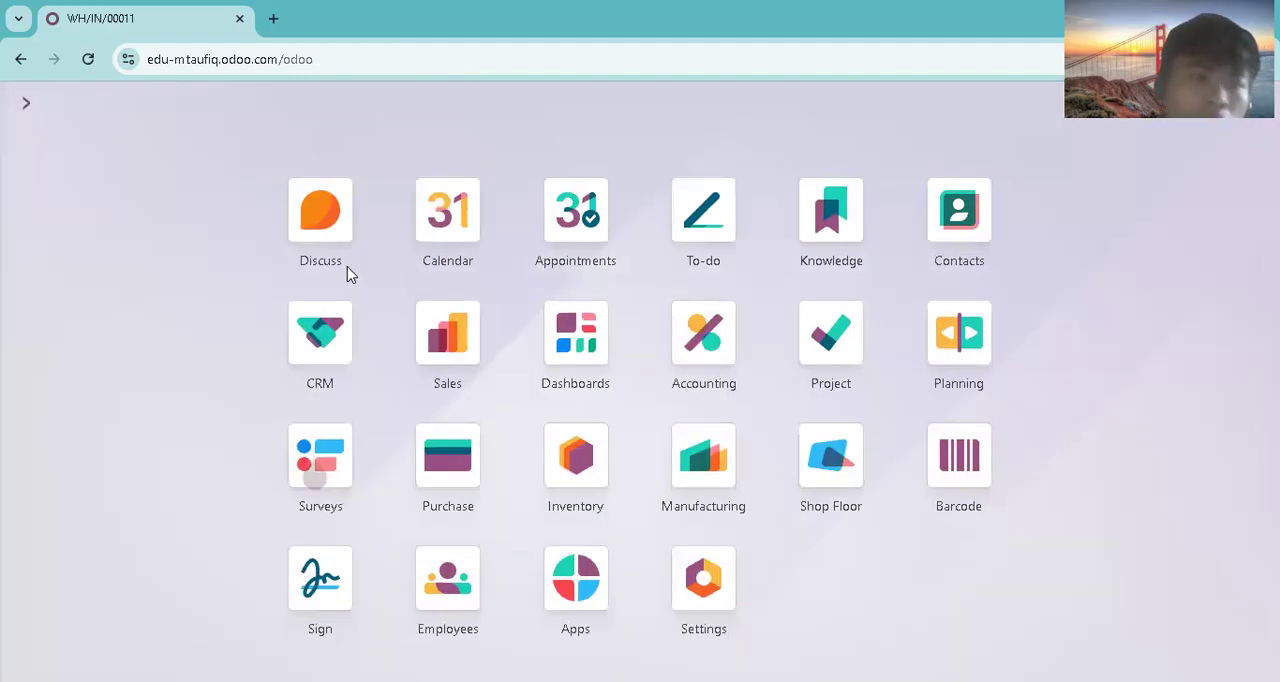
pyautogui.click(447, 340)
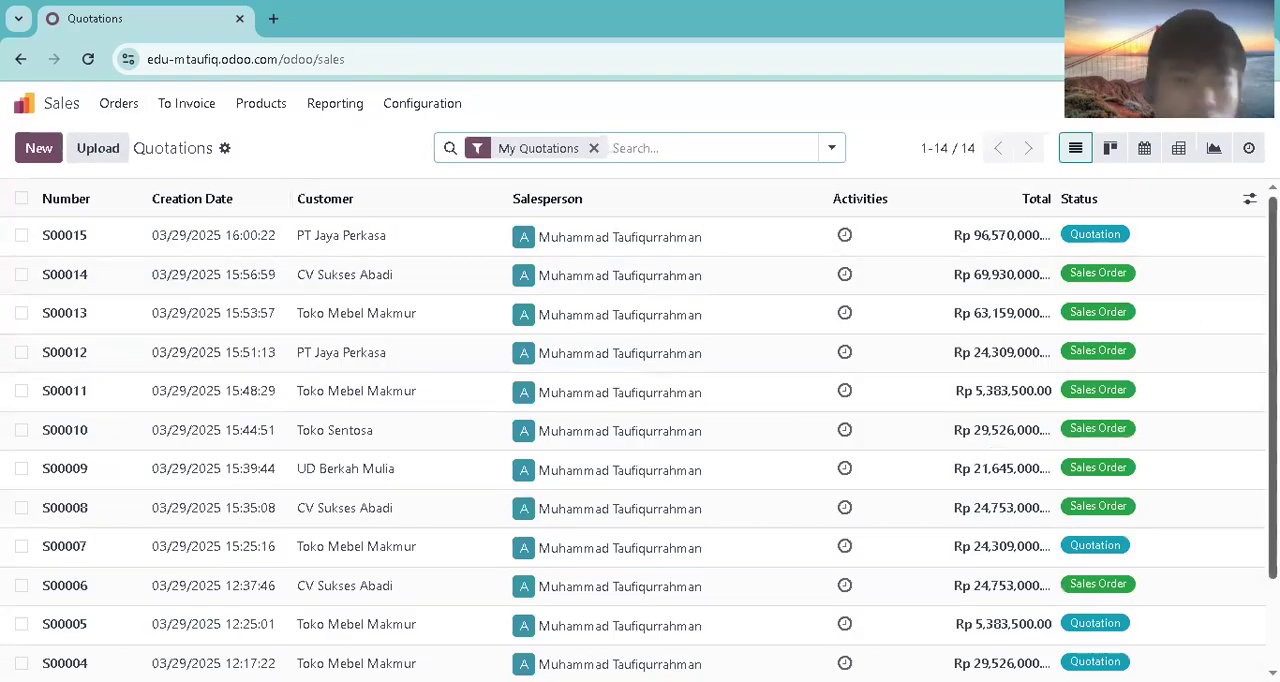
pyautogui.scroll(-3, 640, 447)
pyautogui.scroll(2, 640, 447)
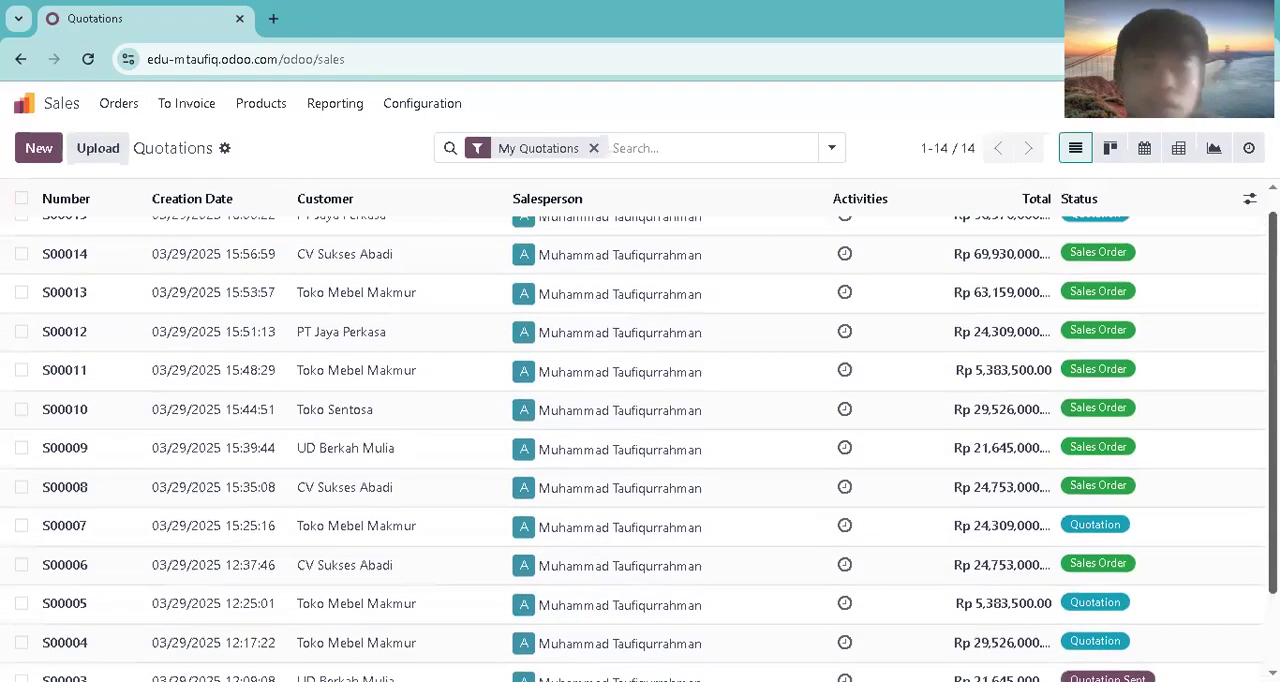
pyautogui.click(122, 103)
pyautogui.click(150, 162)
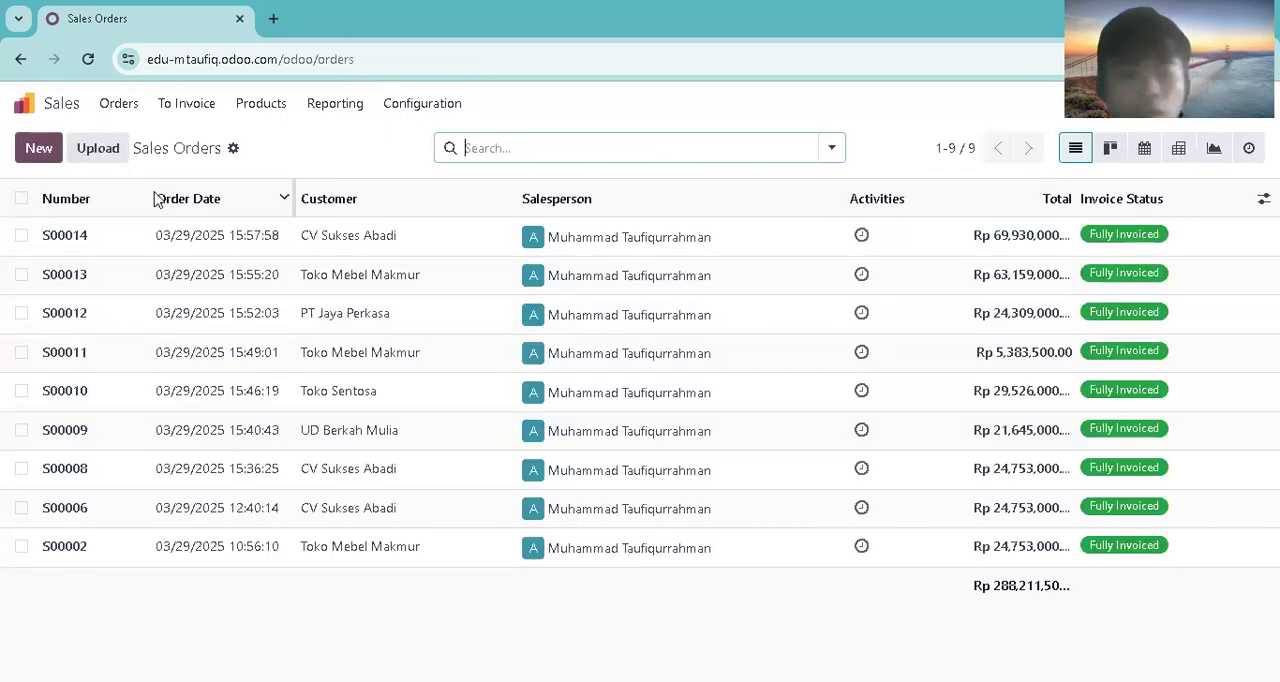
# Step: Create another quotation for PT Jaya Perkasa with Immediate Payment as the payment terms
pyautogui.click(39, 148)
pyautogui.click(345, 312)
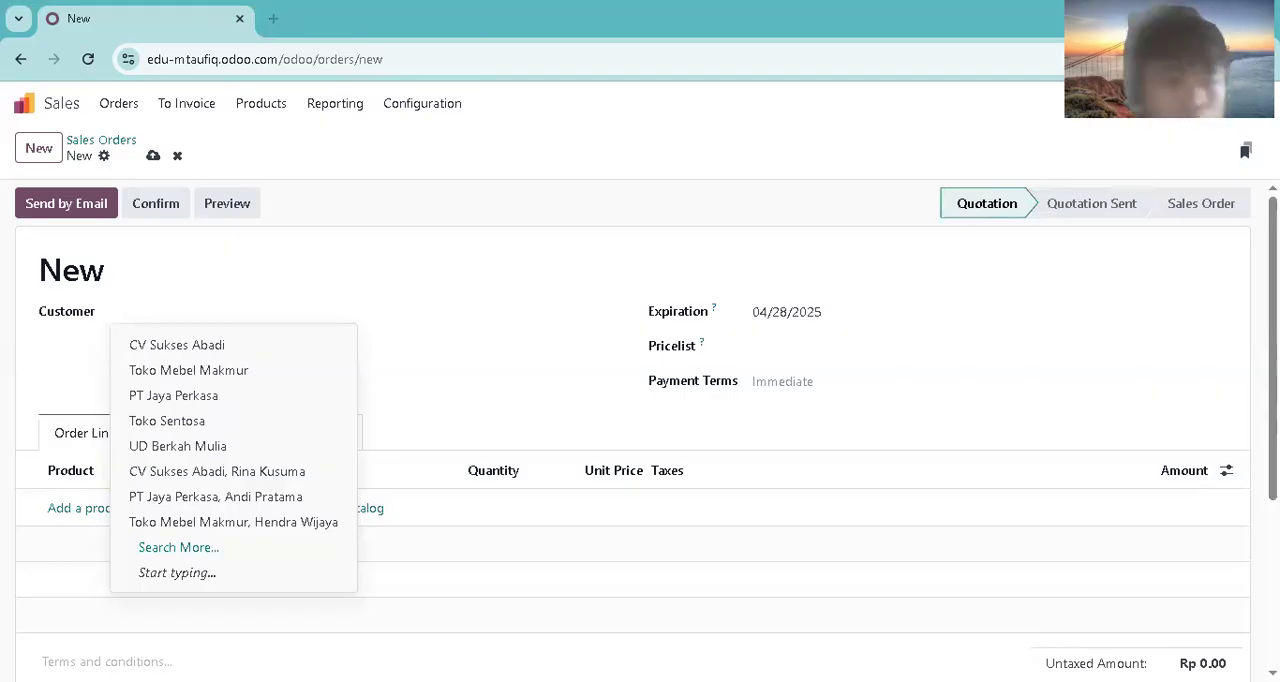
pyautogui.write('pt jya')
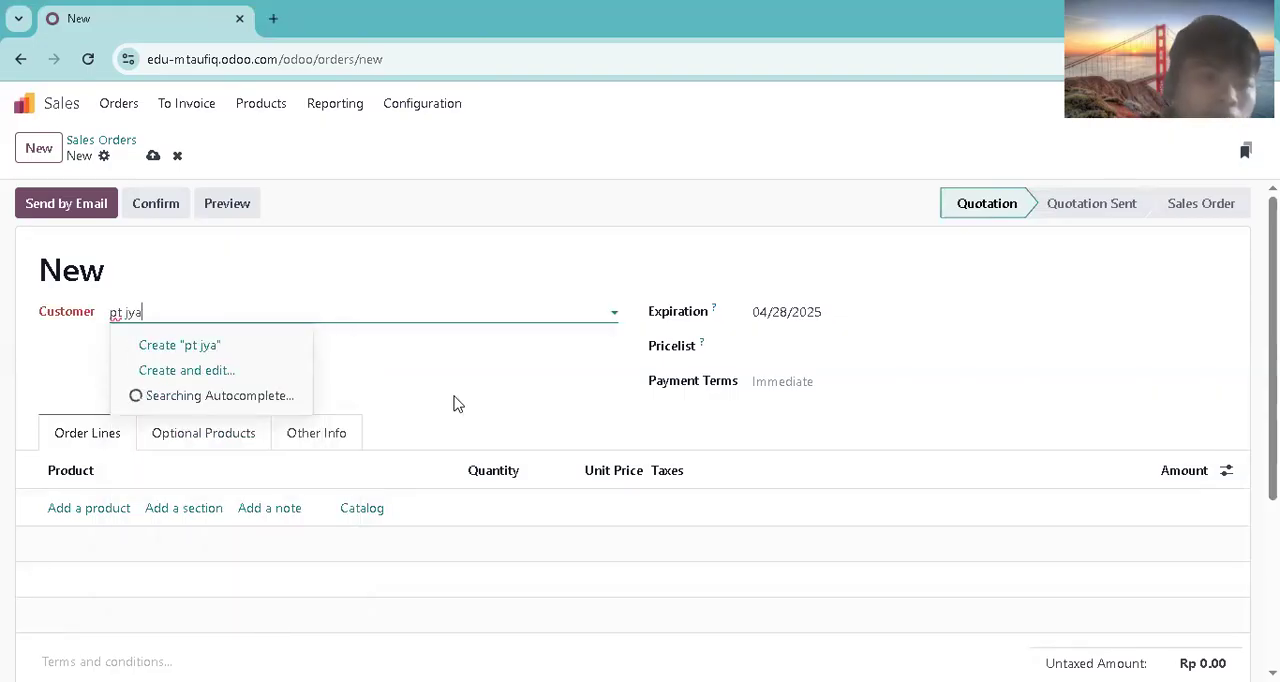
pyautogui.click(298, 348)
pyautogui.click(790, 383)
pyautogui.click(786, 412)
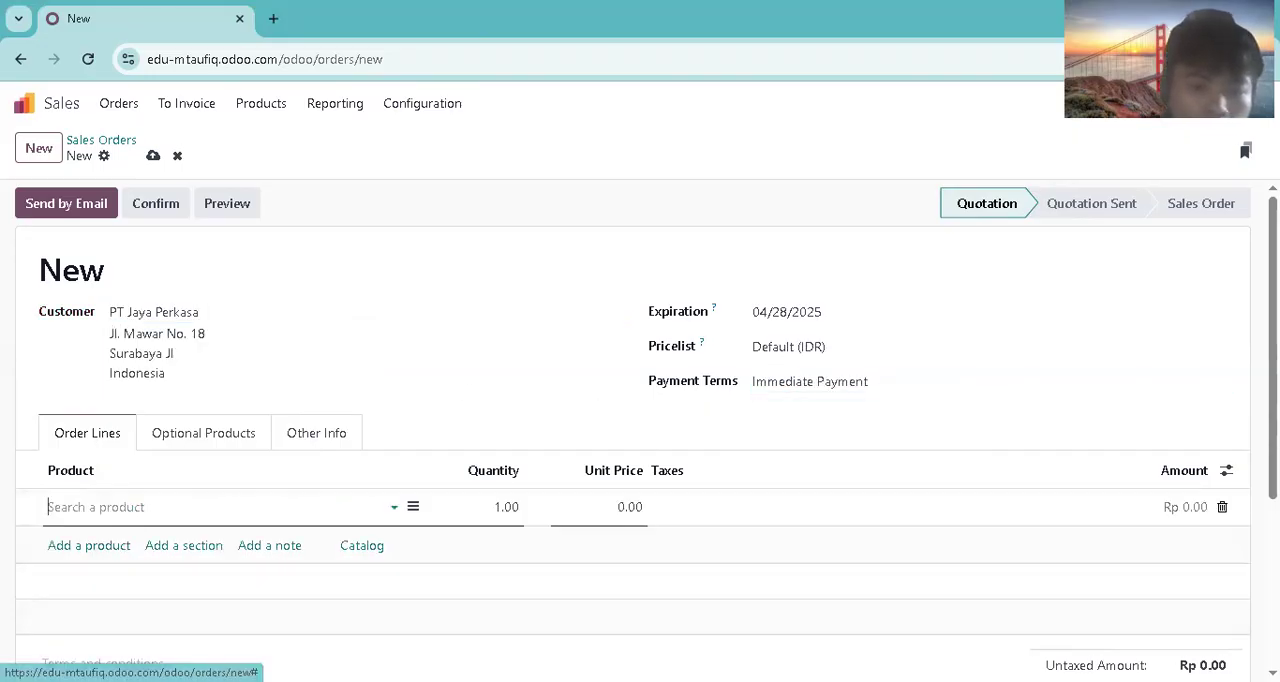
# Step: Add Meja Rapat Besar as the first order line of S00016 with a quantity of 4
pyautogui.write('mea')
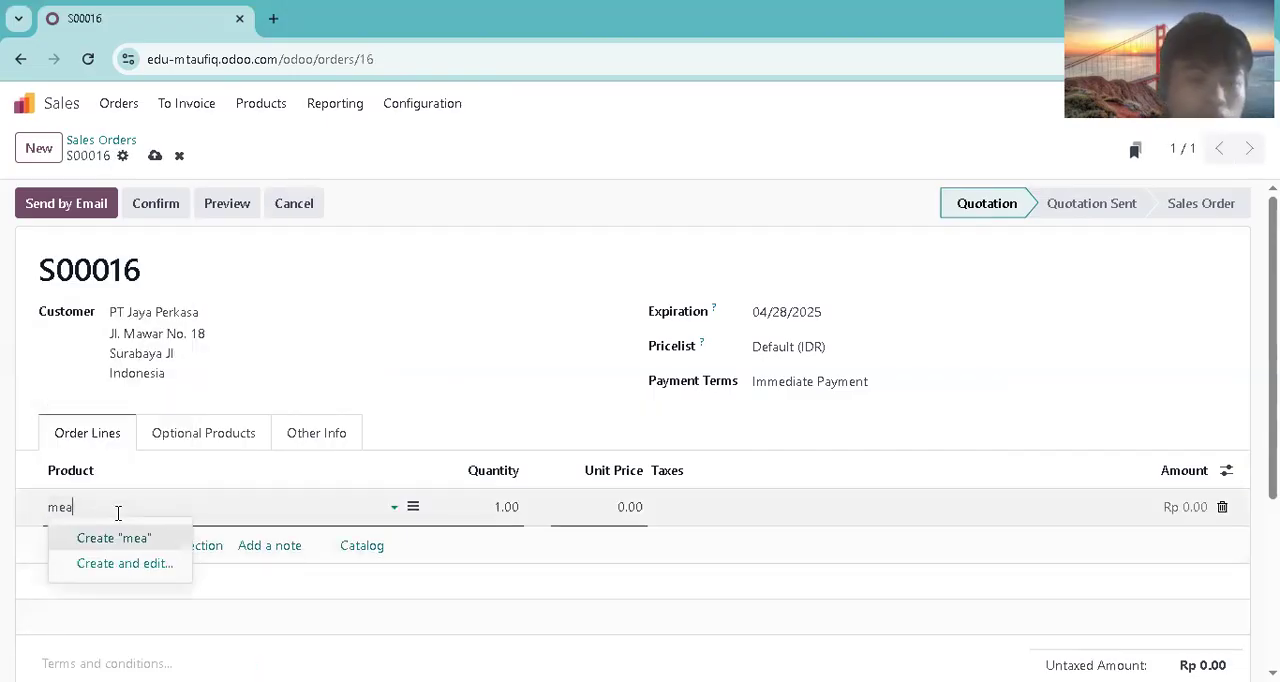
pyautogui.press('BackSpace')
pyautogui.write('ja')
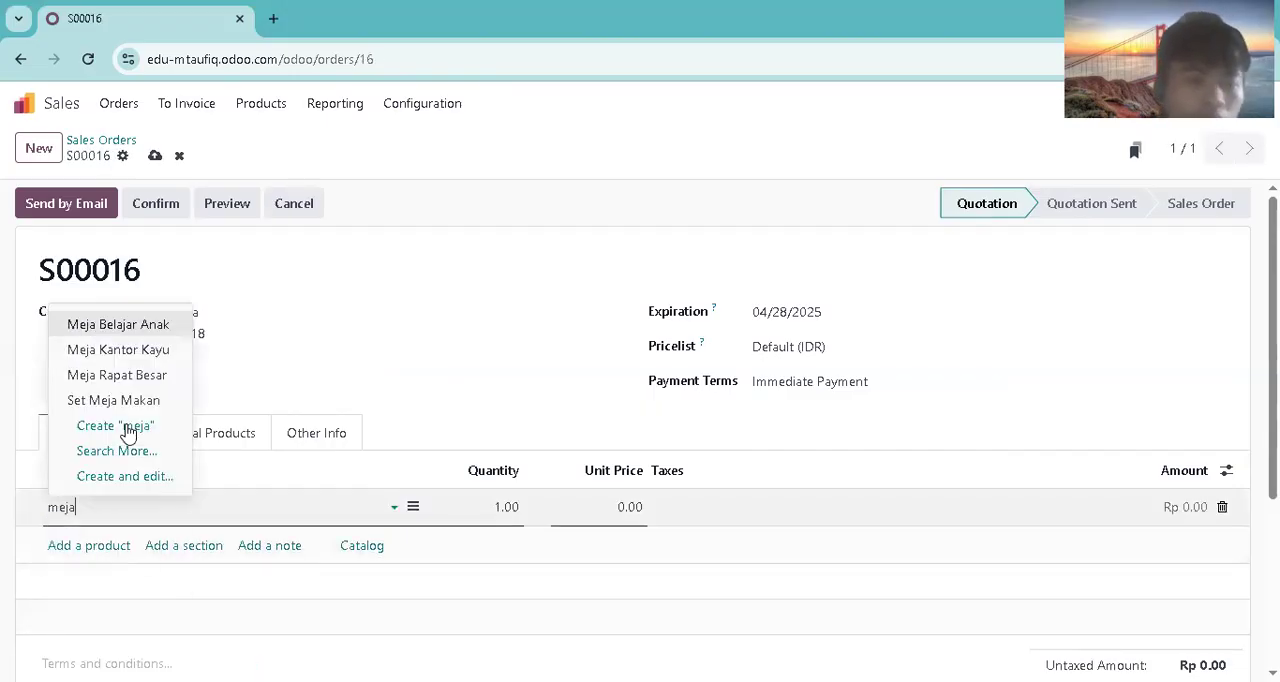
pyautogui.click(101, 371)
pyautogui.click(505, 507)
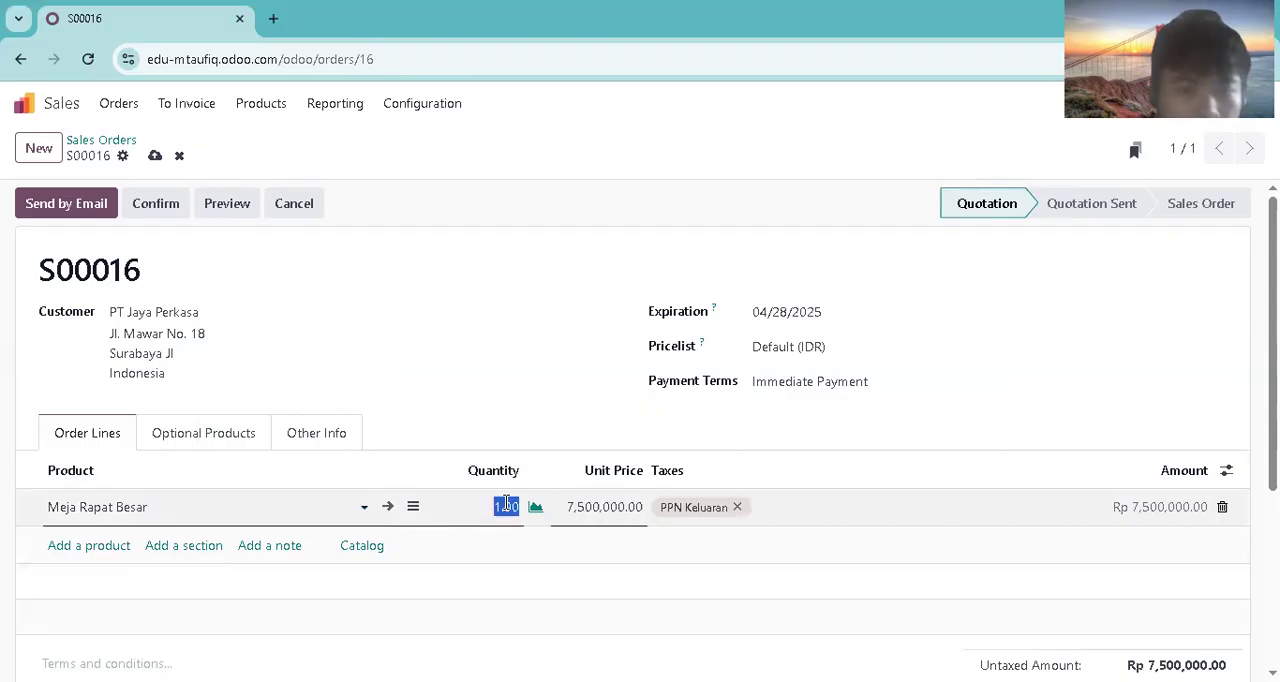
pyautogui.write('4k')
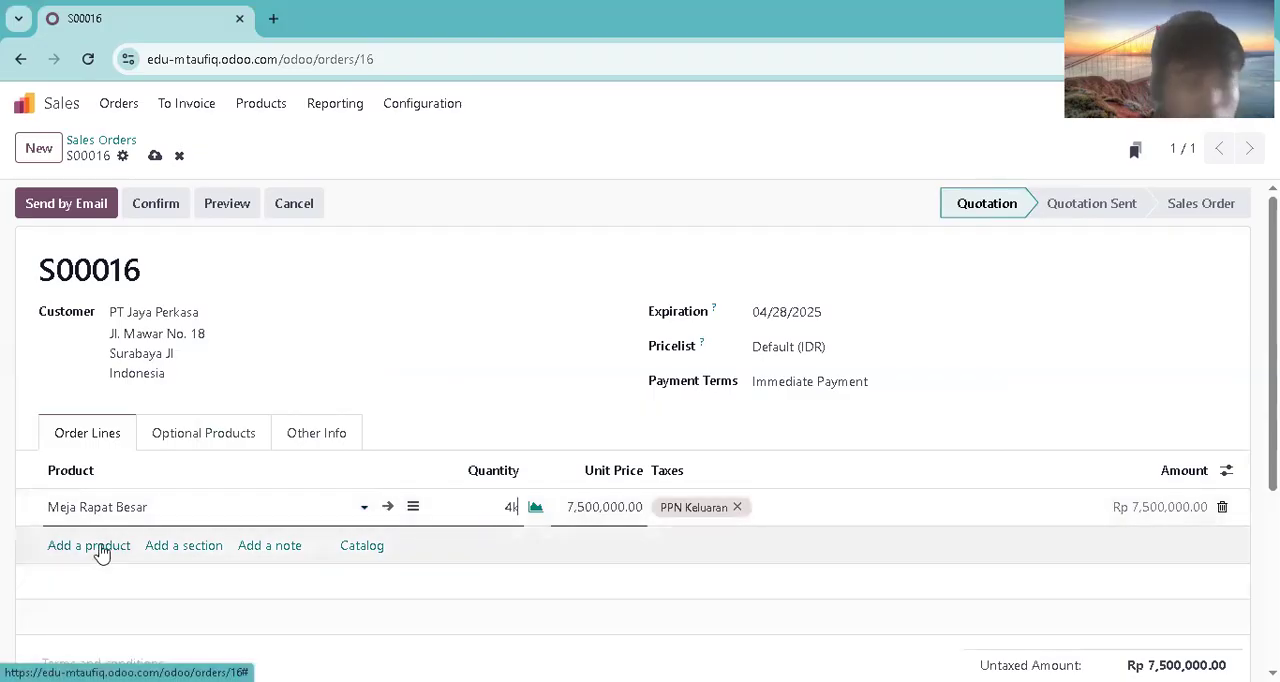
pyautogui.click(96, 546)
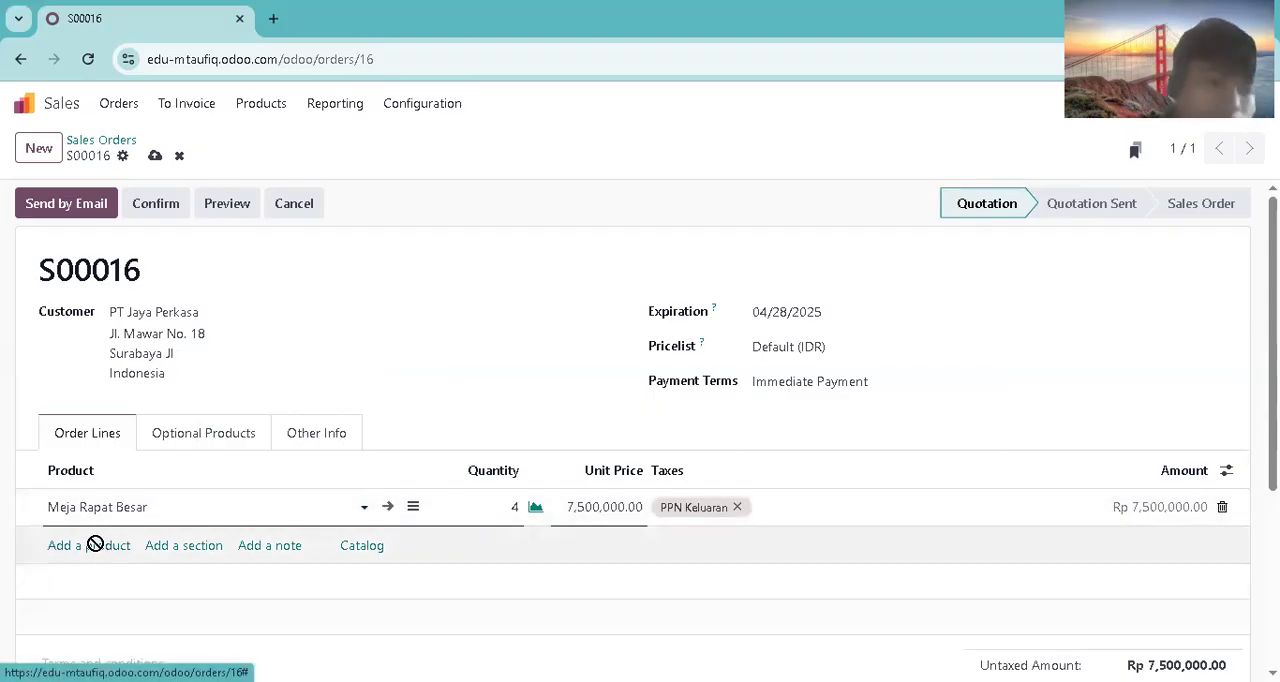
# Step: Add Kursi Kantor Ergonomis as the second order line of S00016 with a quantity of 10
pyautogui.write('ku')
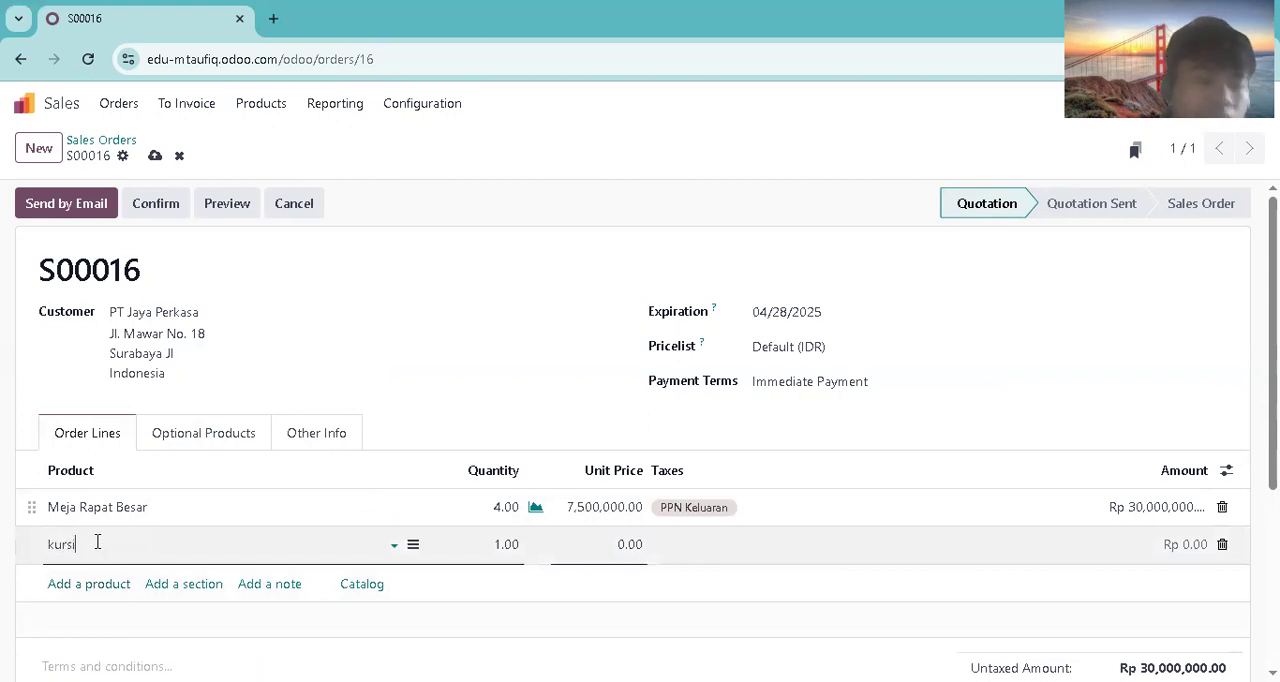
pyautogui.write('rsi')
pyautogui.click(137, 415)
pyautogui.click(498, 547)
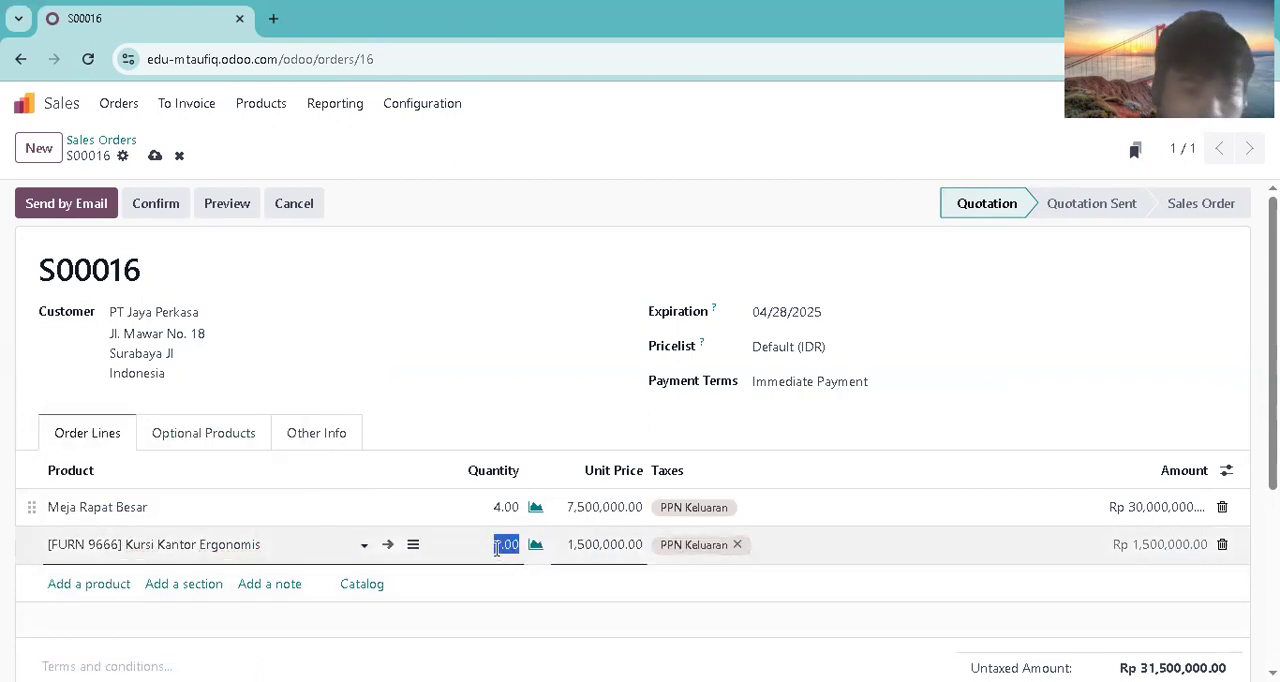
pyautogui.write('10')
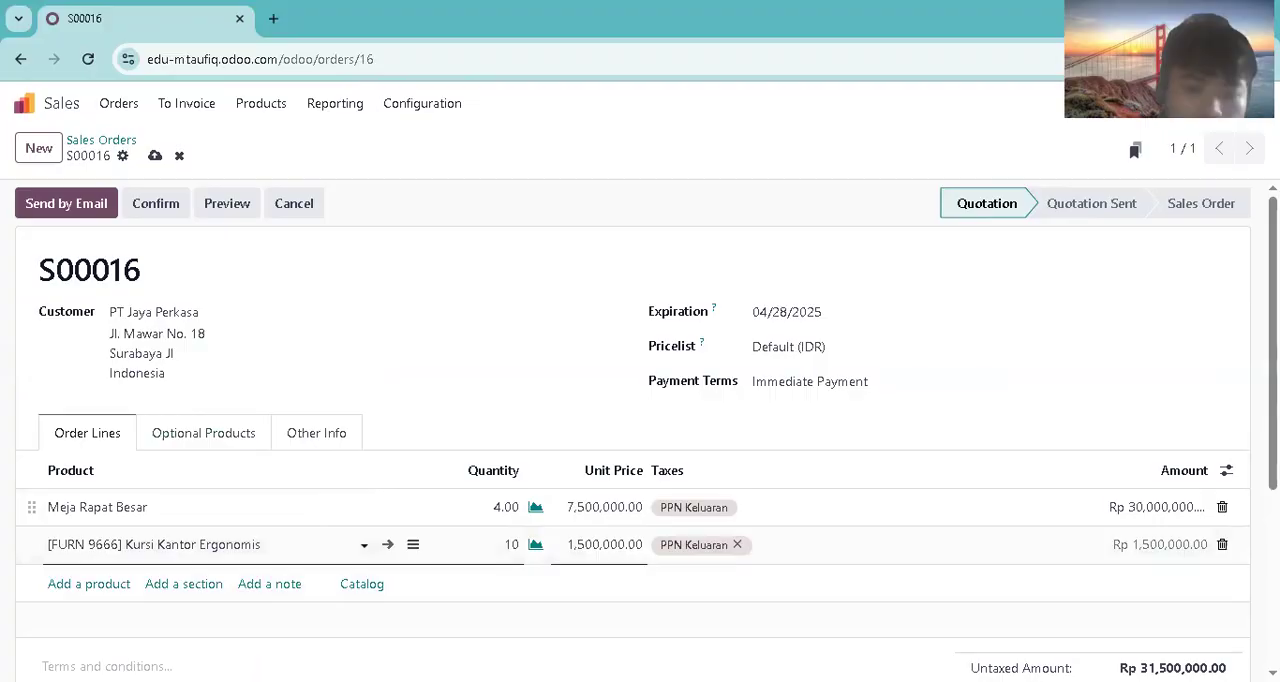
# Step: Add Set Meja Makan as the third order line of S00016 with a quantity of 7
pyautogui.click(89, 583)
pyautogui.write('set')
pyautogui.click(115, 426)
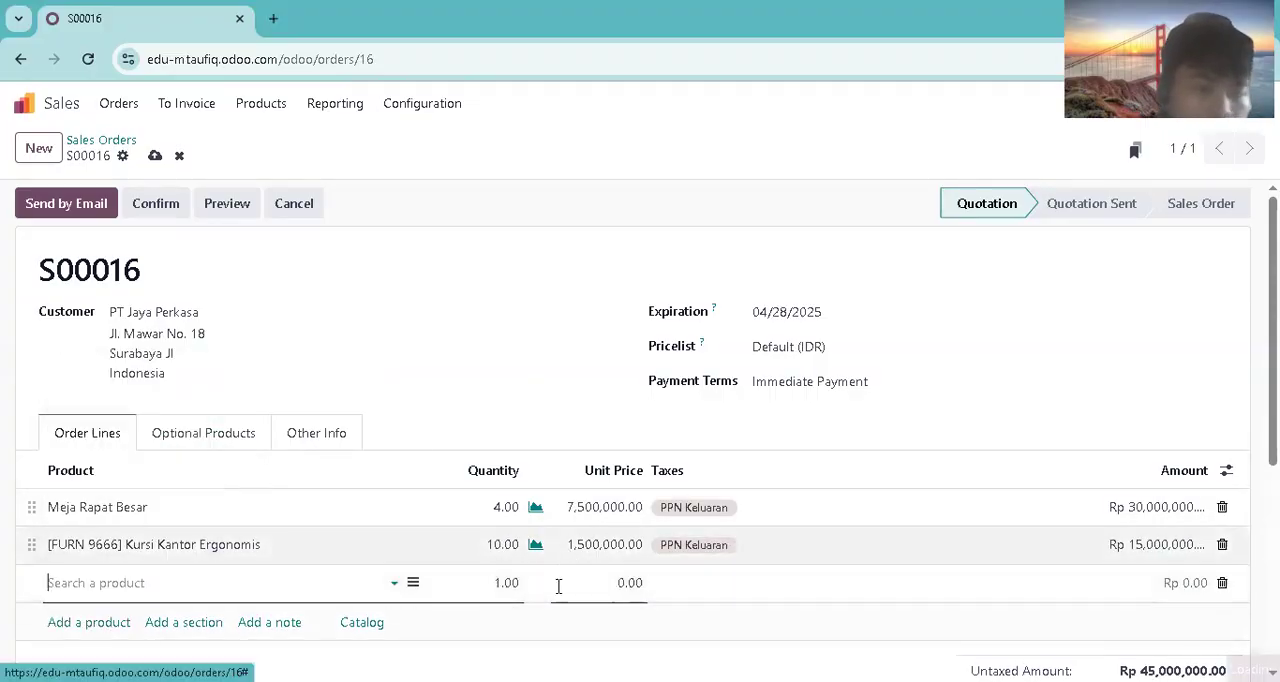
pyautogui.click(505, 583)
pyautogui.write('7')
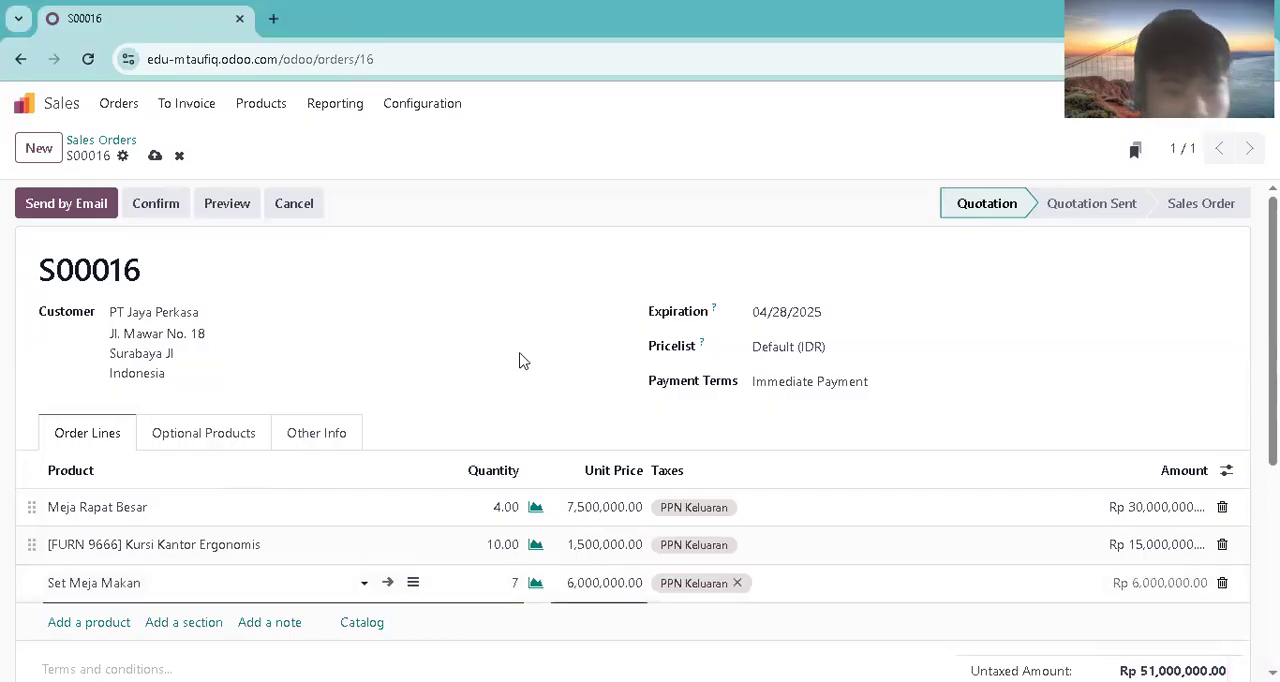
pyautogui.click(522, 346)
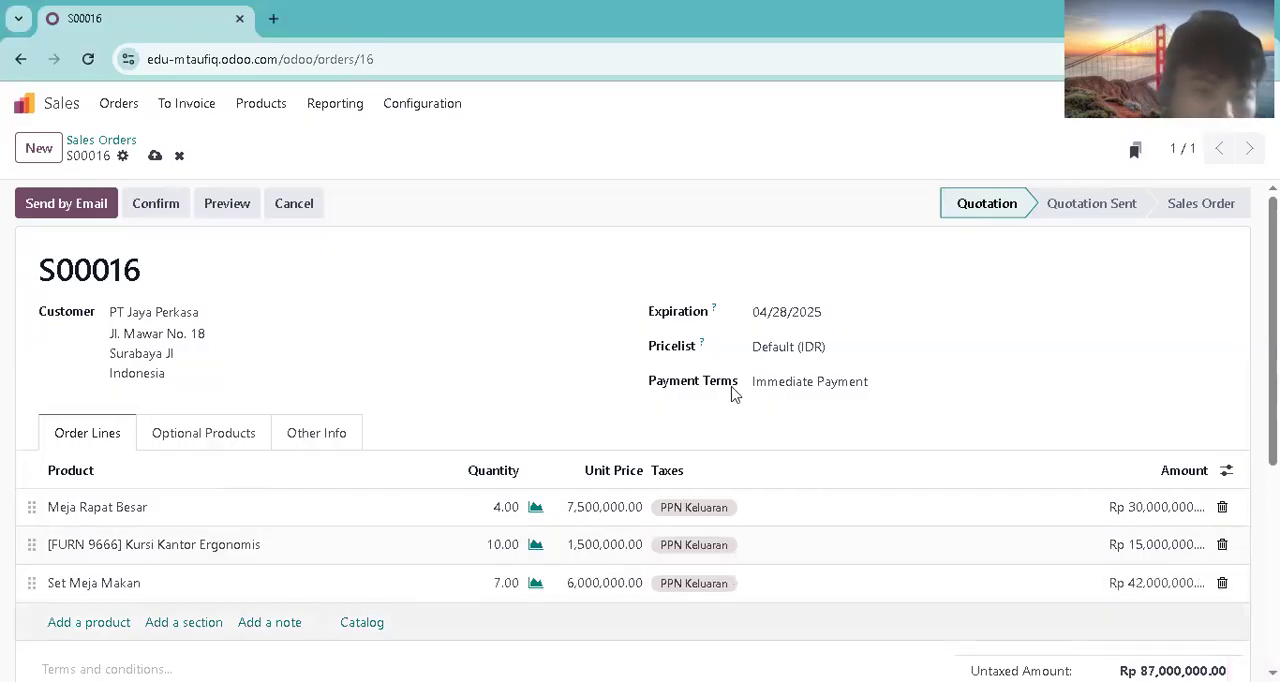
# Step: Send quotation S00016 to the customer by email and confirm it as a sales order
pyautogui.click(65, 207)
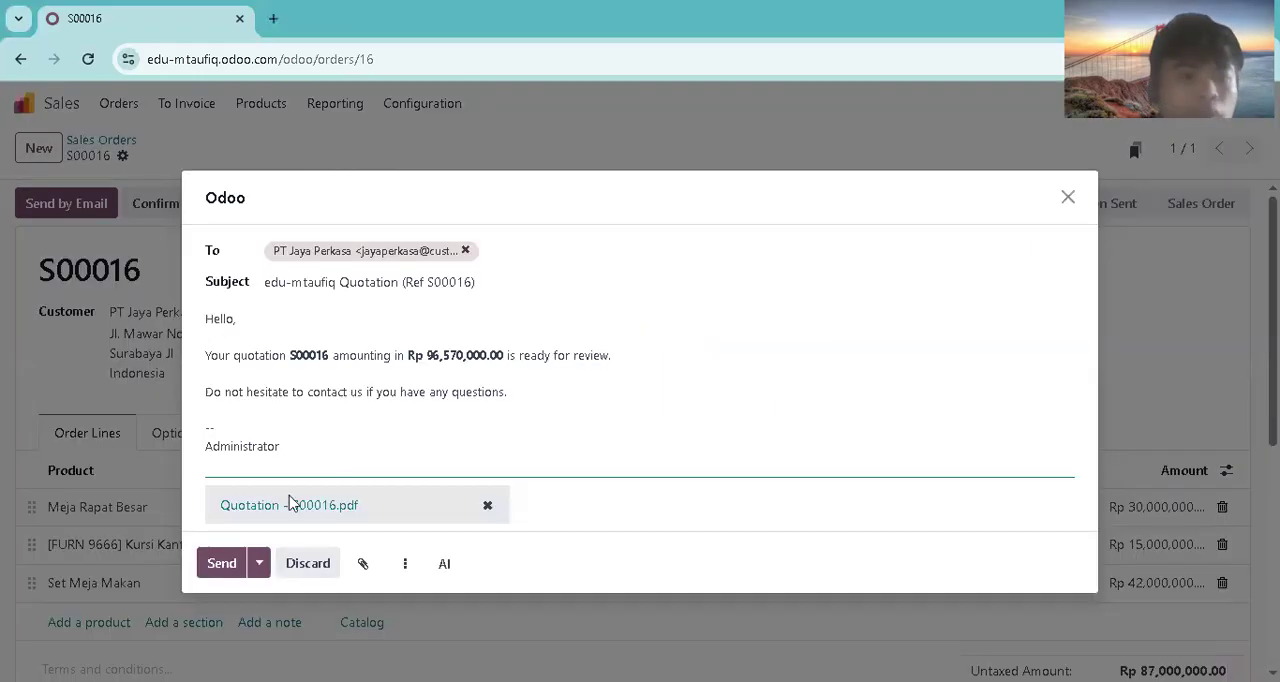
pyautogui.click(232, 563)
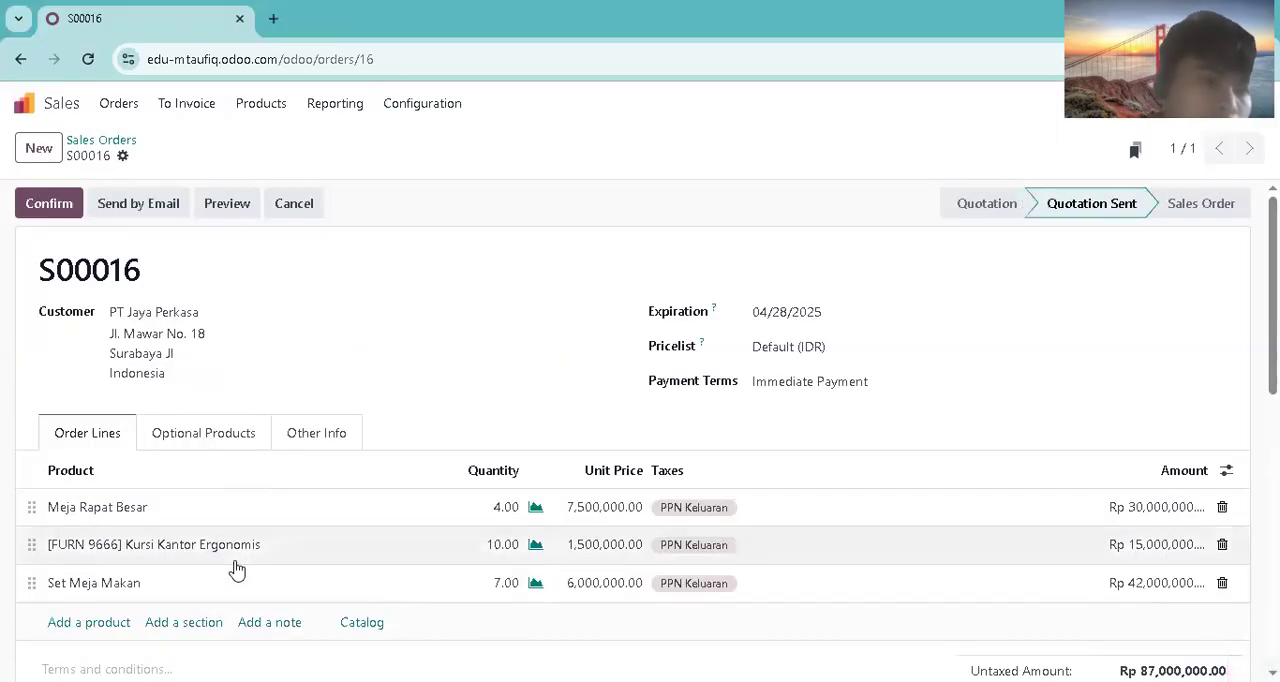
pyautogui.click(70, 207)
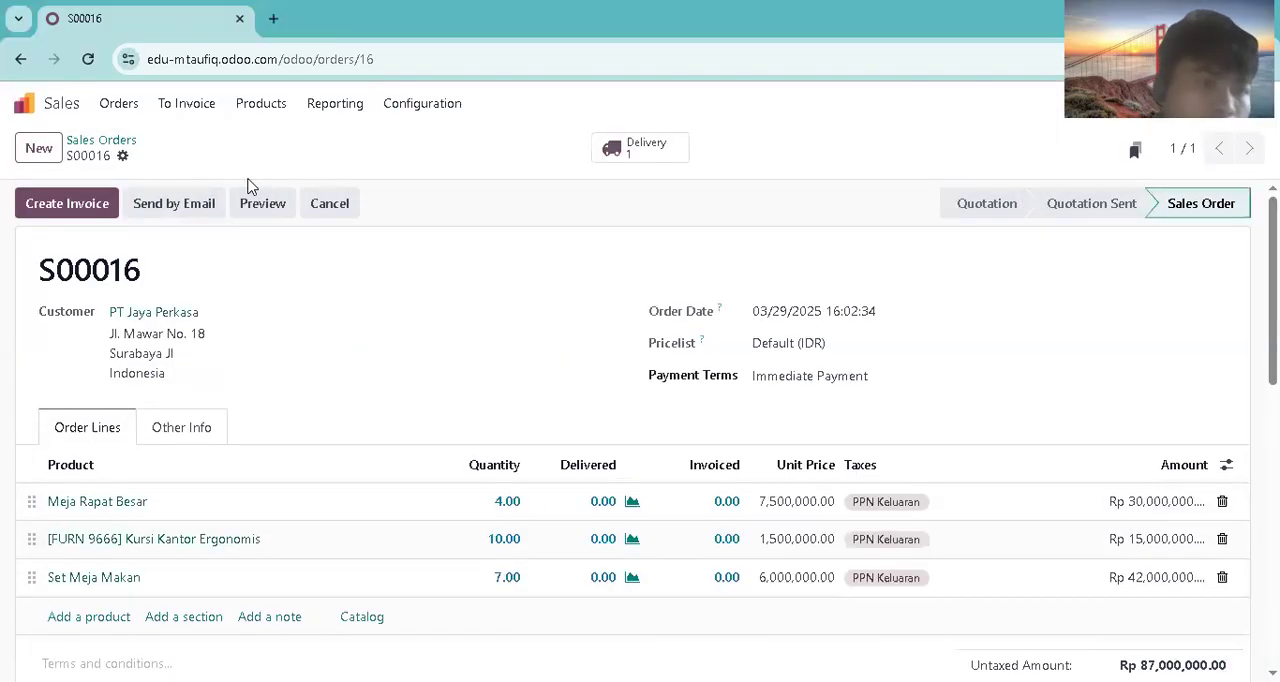
# Step: Open the delivery of S00016 and mark all three product lines as picked
pyautogui.click(634, 163)
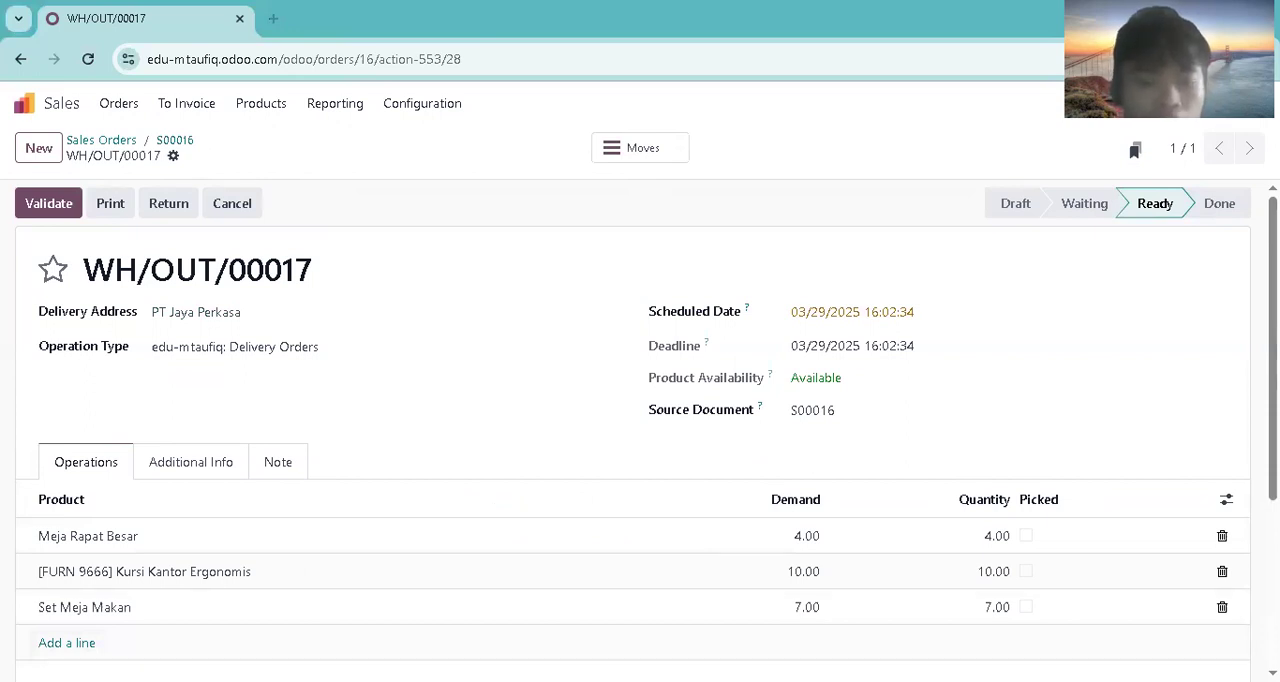
pyautogui.click(1025, 537)
pyautogui.click(1025, 571)
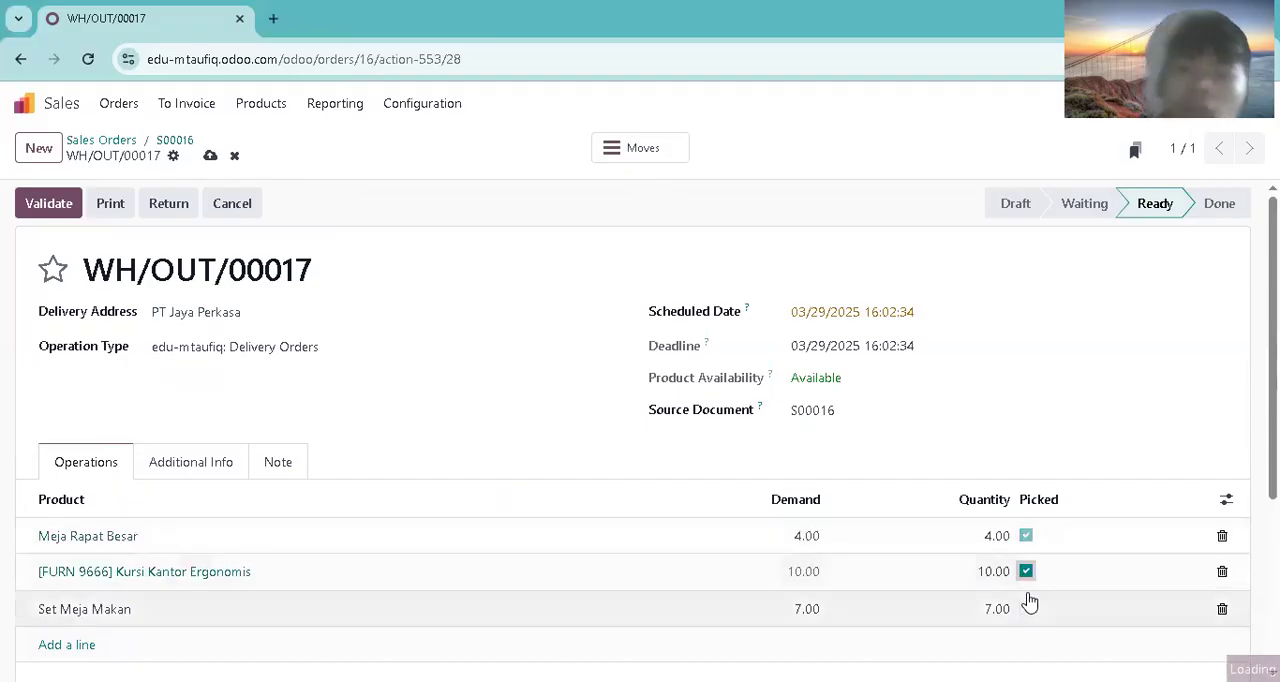
pyautogui.click(1029, 601)
# Step: Set the delivery's scheduled date to 03/31/2025 and validate the delivery
pyautogui.click(871, 311)
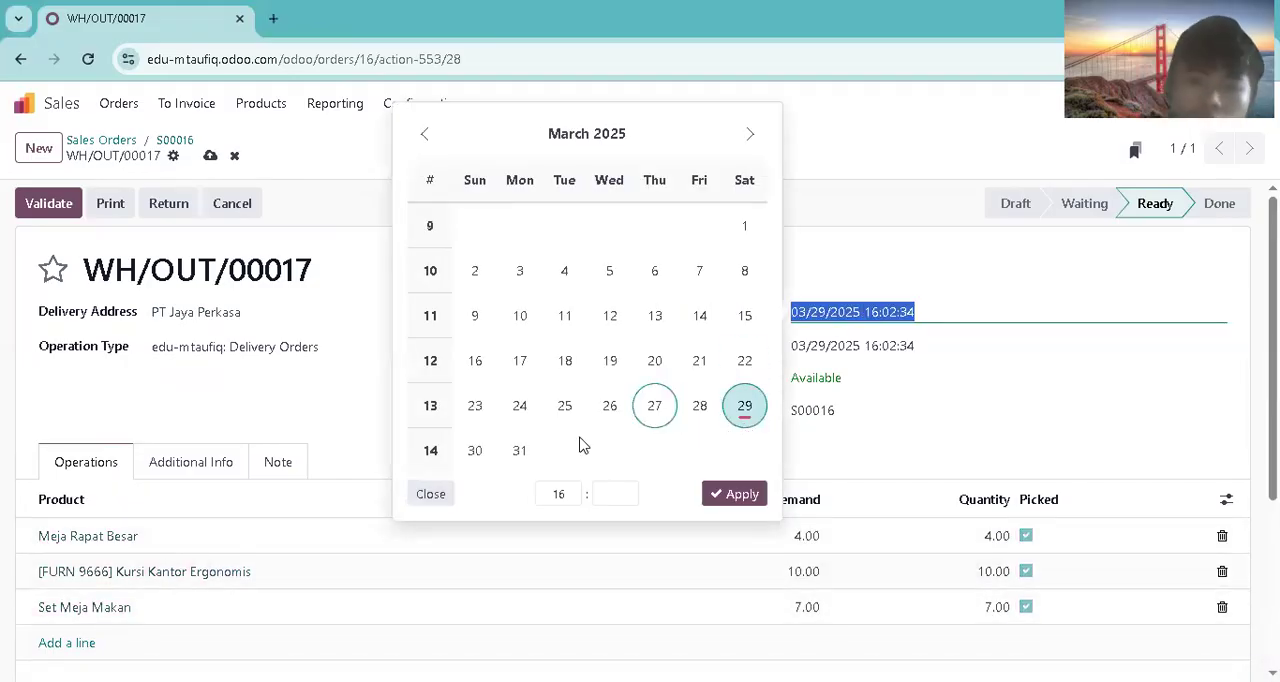
pyautogui.click(520, 449)
pyautogui.click(742, 495)
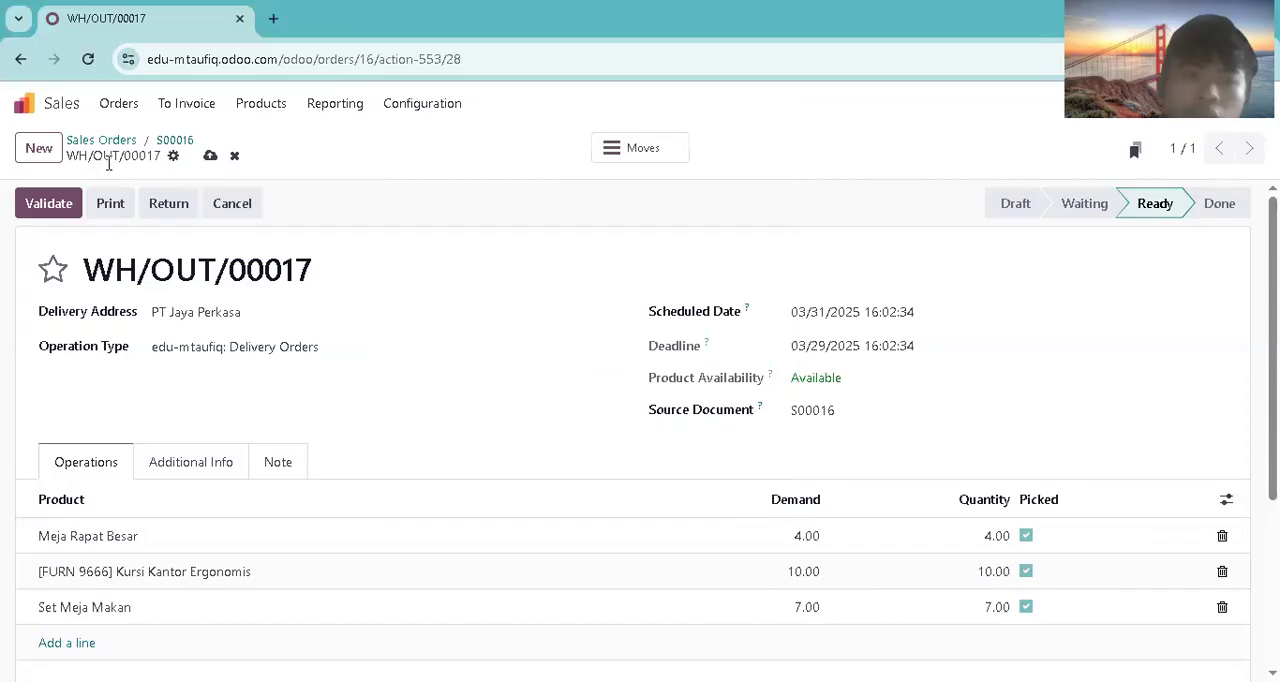
pyautogui.click(66, 204)
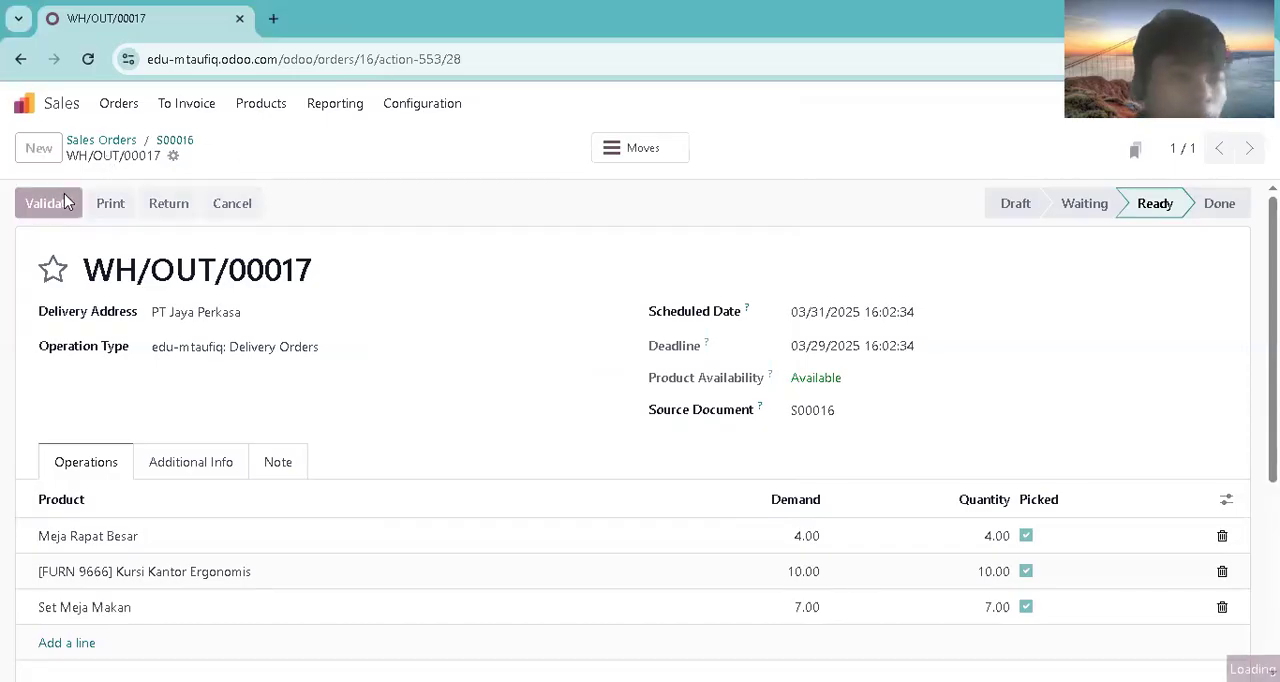
# Step: Open S00016 from the orders to invoice and create a regular draft invoice for it
pyautogui.click(204, 108)
pyautogui.click(214, 142)
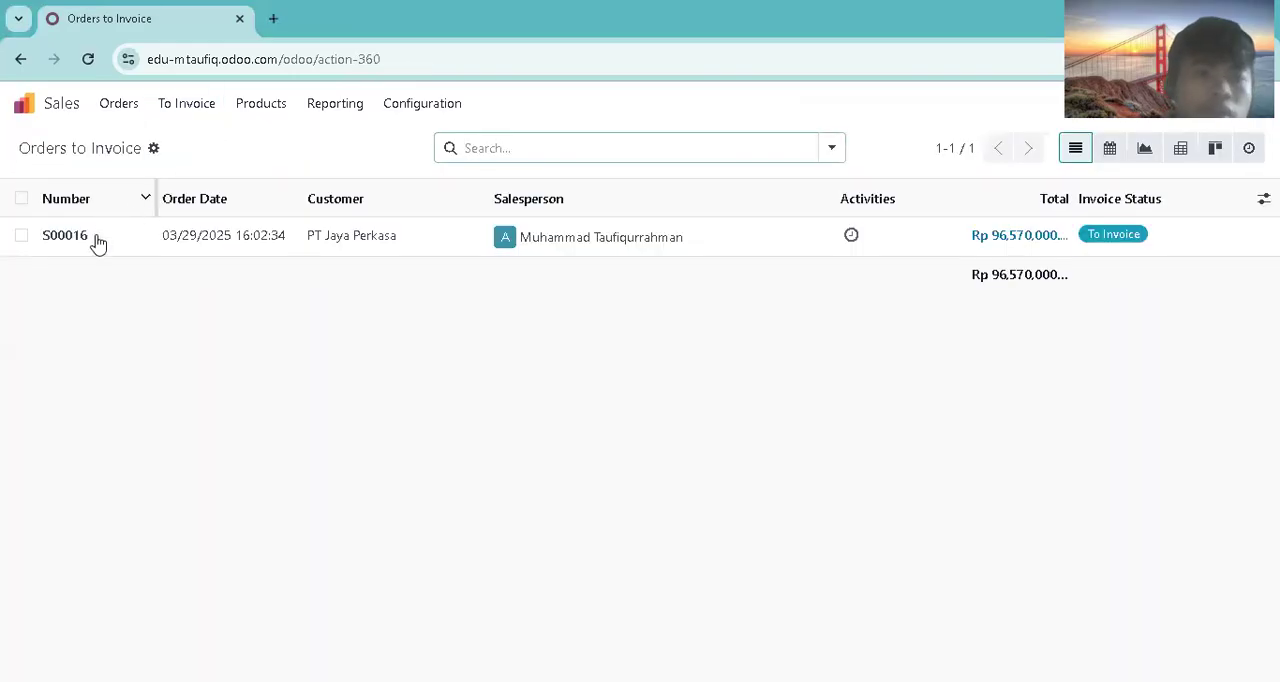
pyautogui.click(238, 245)
pyautogui.click(50, 206)
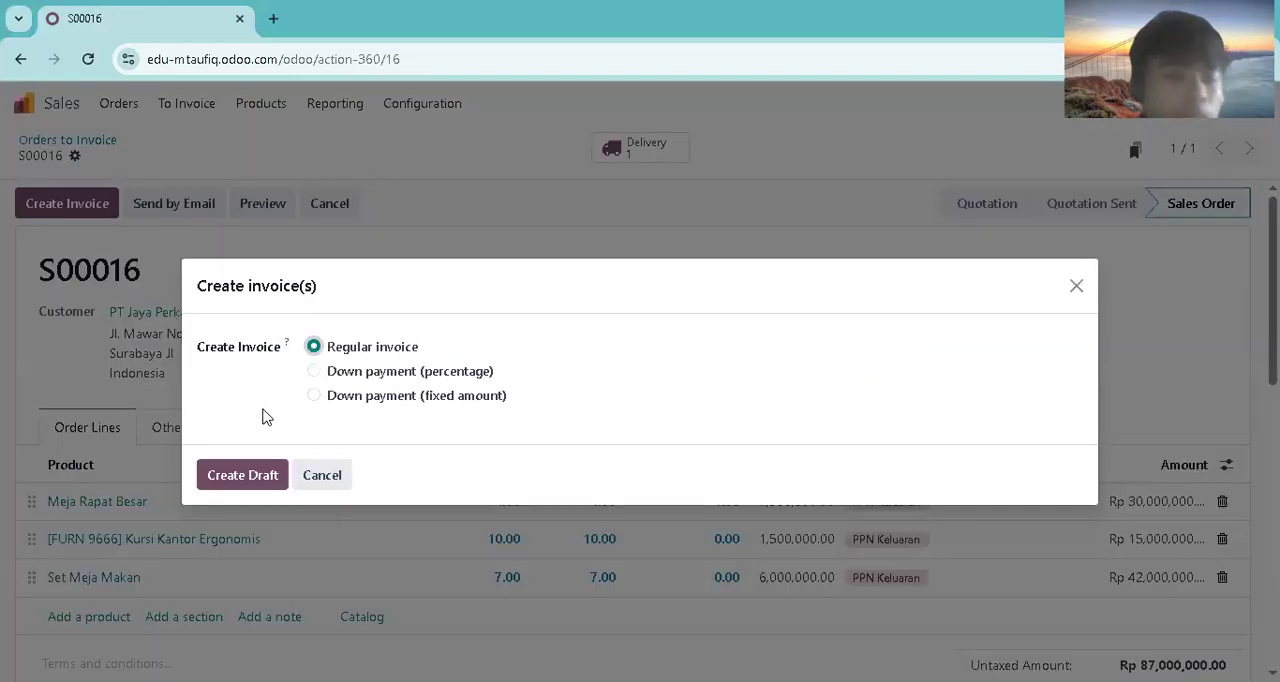
pyautogui.click(266, 475)
# Step: Set the invoice date to 03/15/2025 and confirm the invoice for PT Jaya Perkasa
pyautogui.click(792, 338)
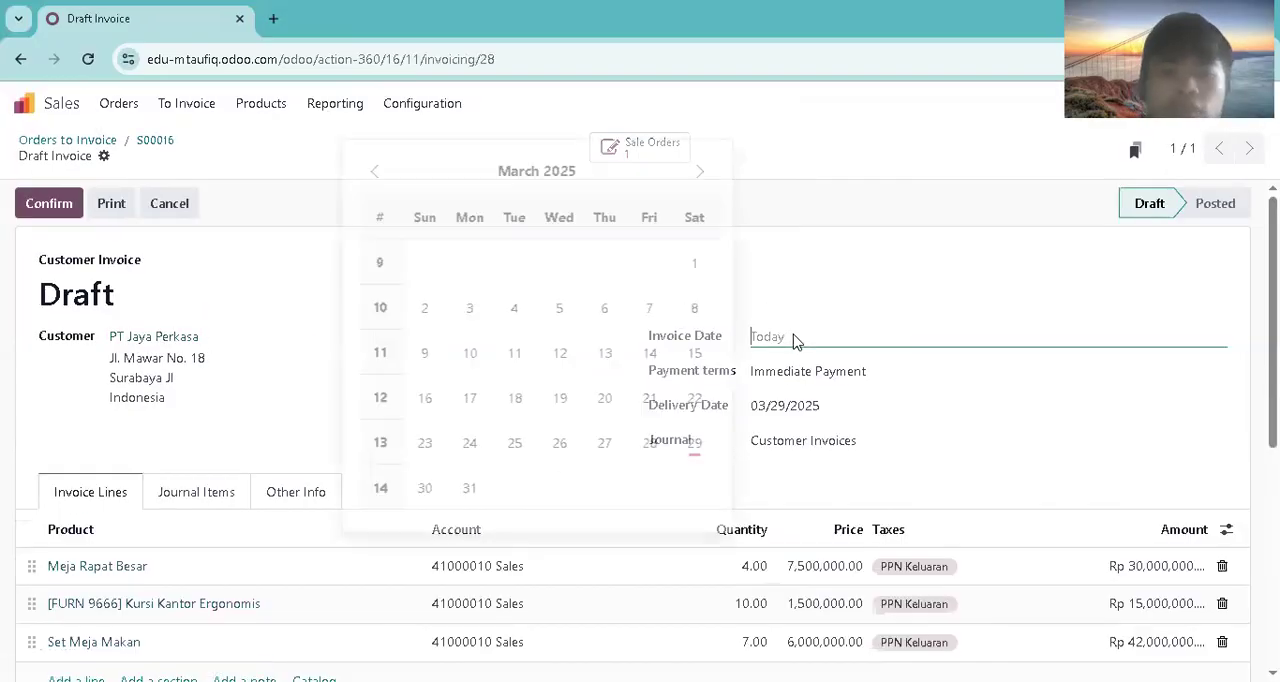
pyautogui.click(695, 356)
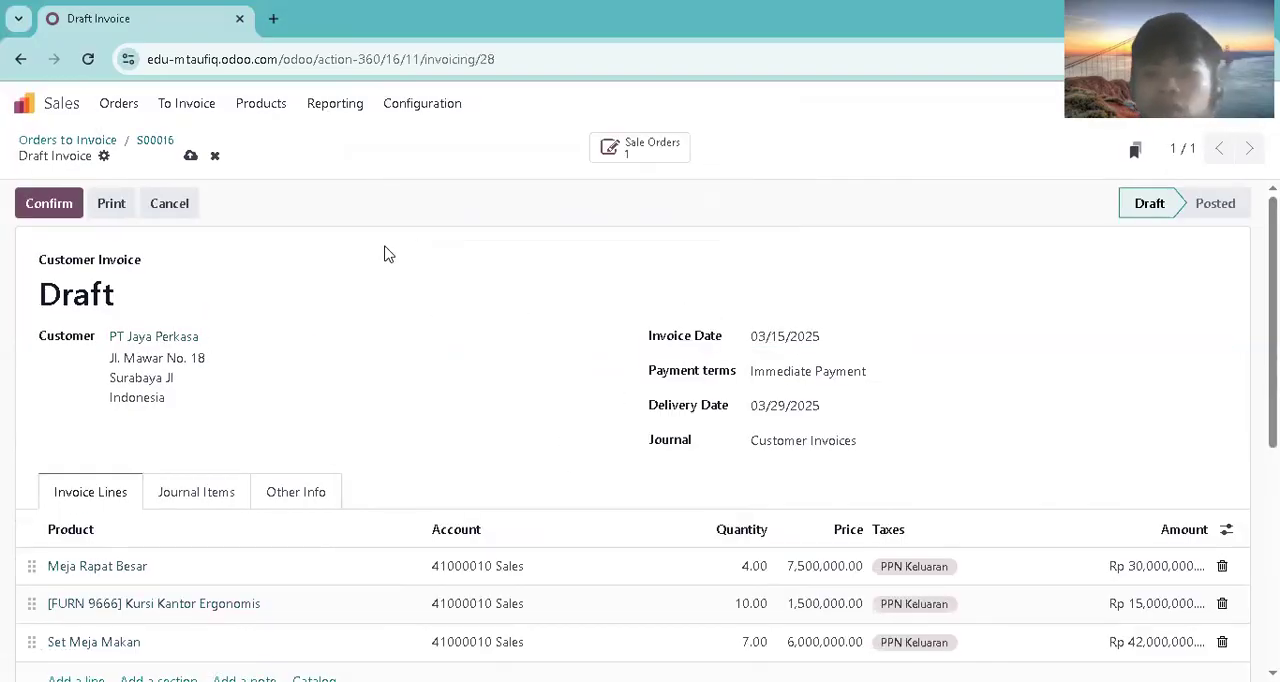
pyautogui.click(72, 205)
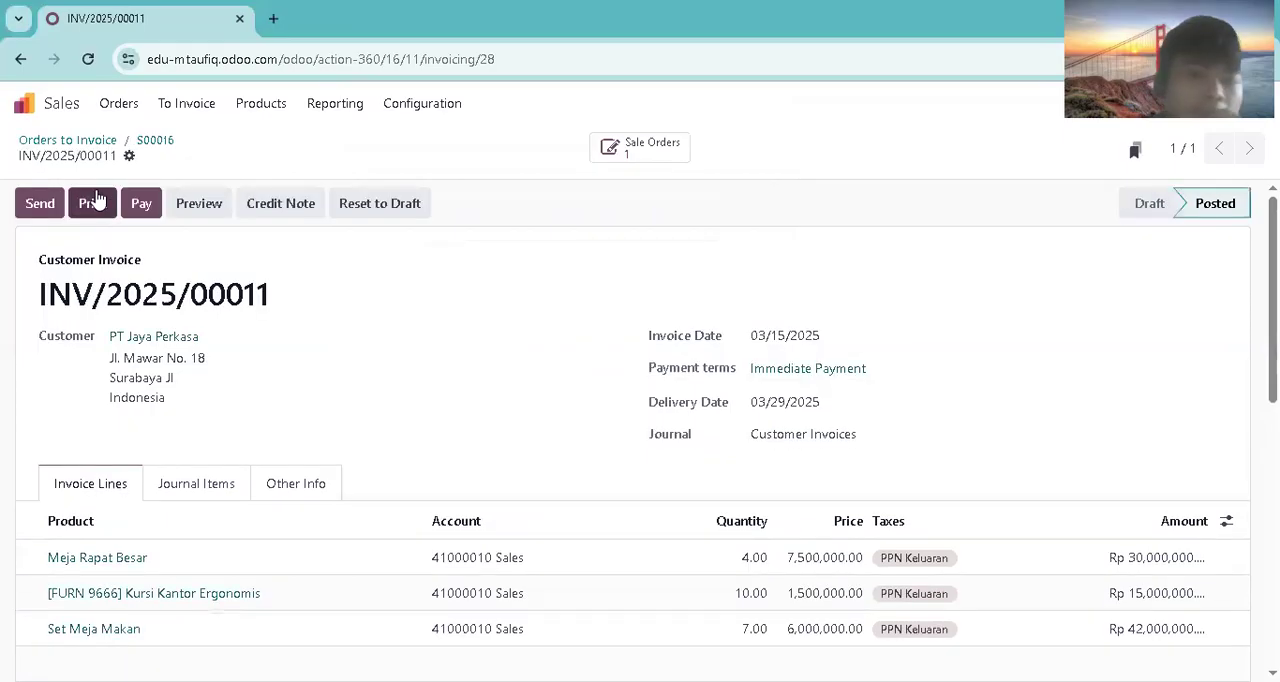
# Step: Switch to Accounting and filter the posted journal items to the unreconciled ones
pyautogui.click(74, 112)
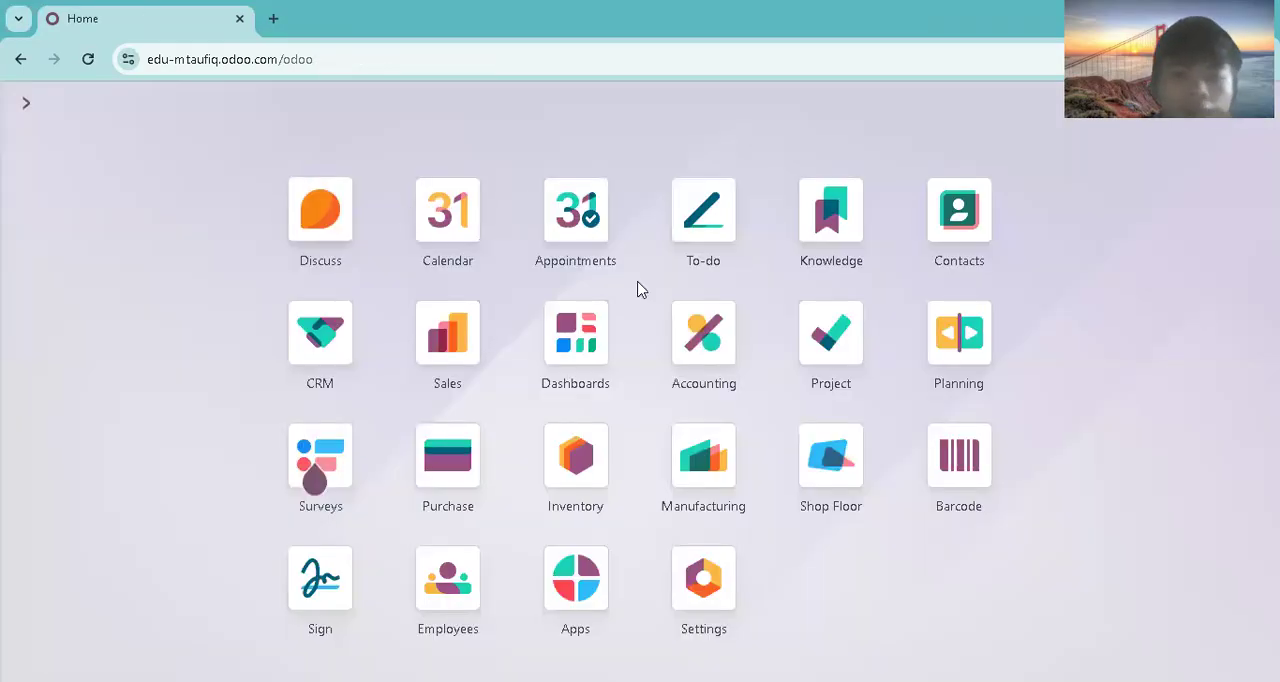
pyautogui.click(704, 333)
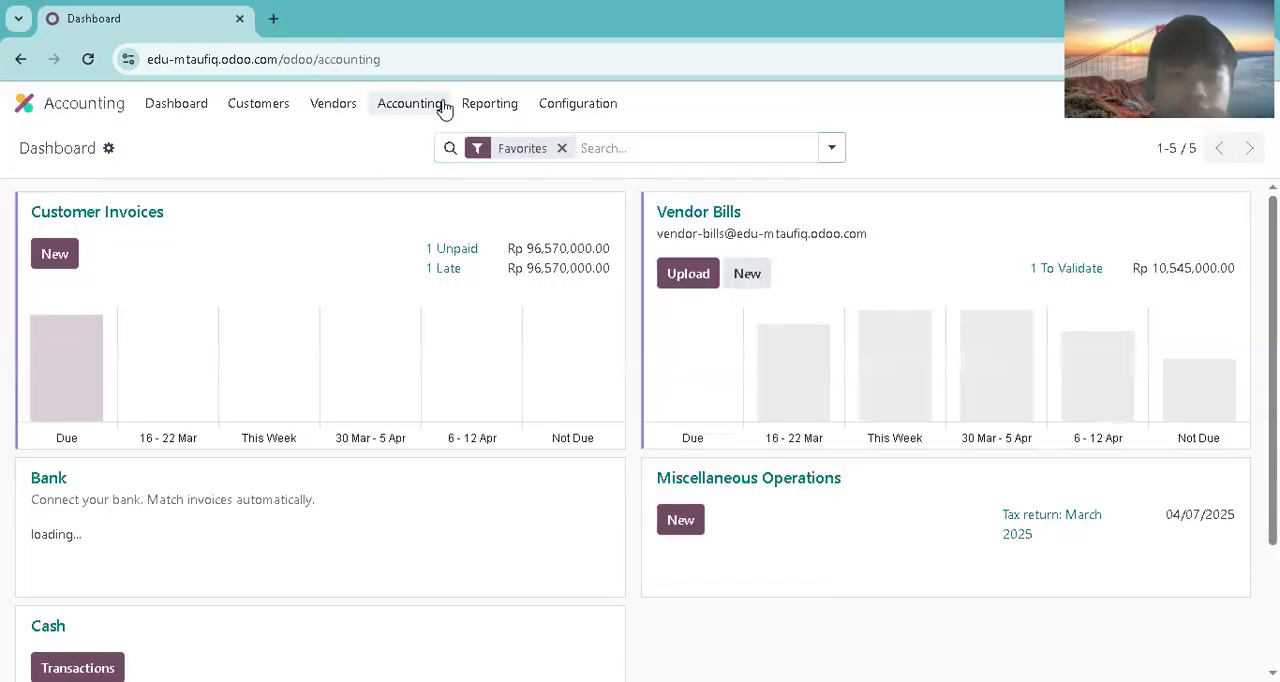
pyautogui.click(443, 106)
pyautogui.click(420, 168)
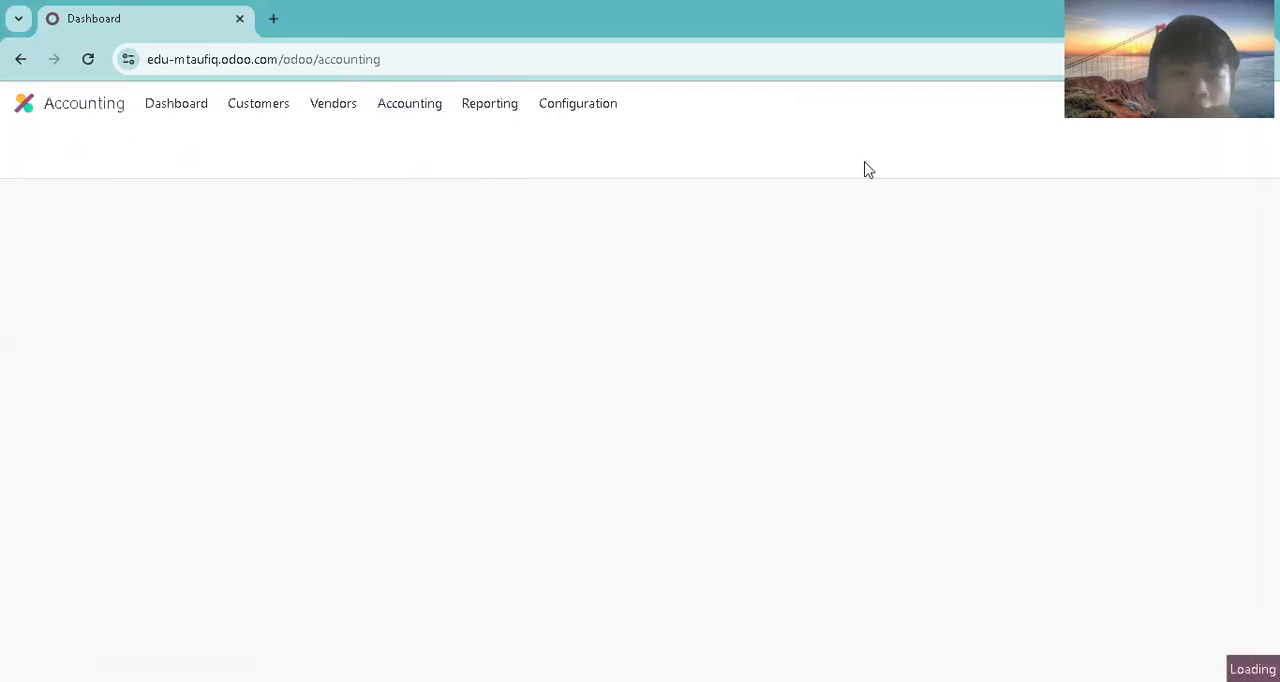
pyautogui.click(833, 150)
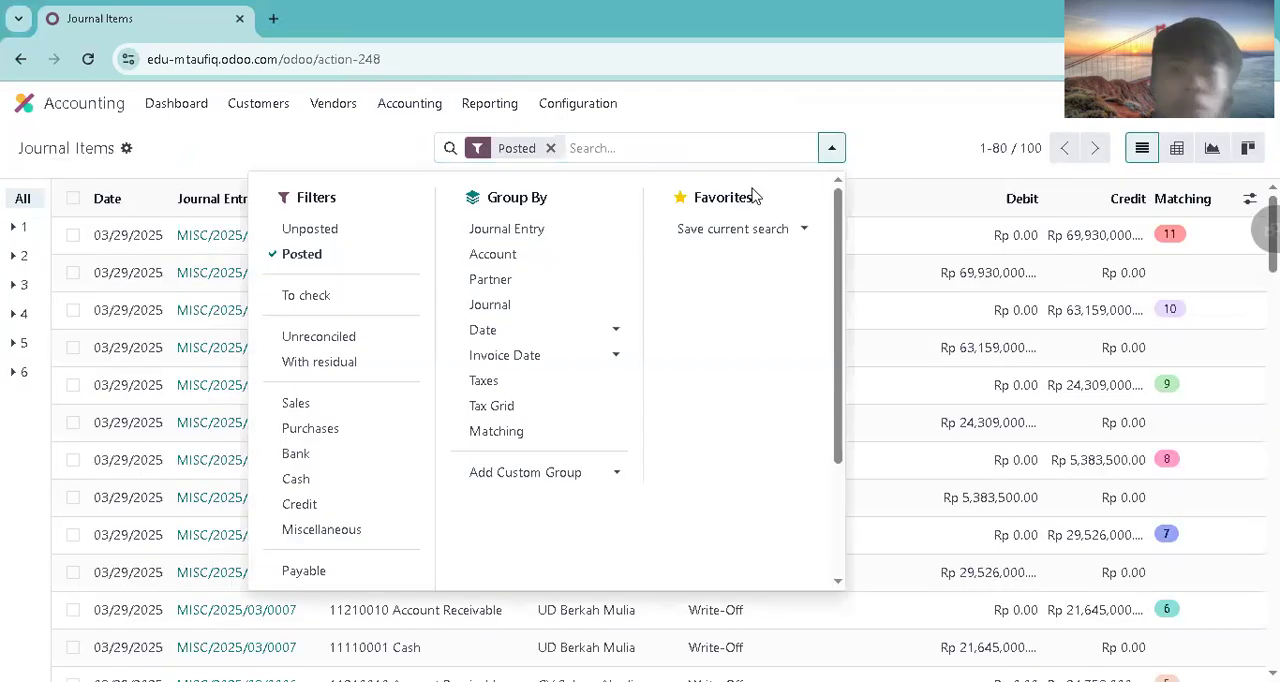
pyautogui.click(396, 337)
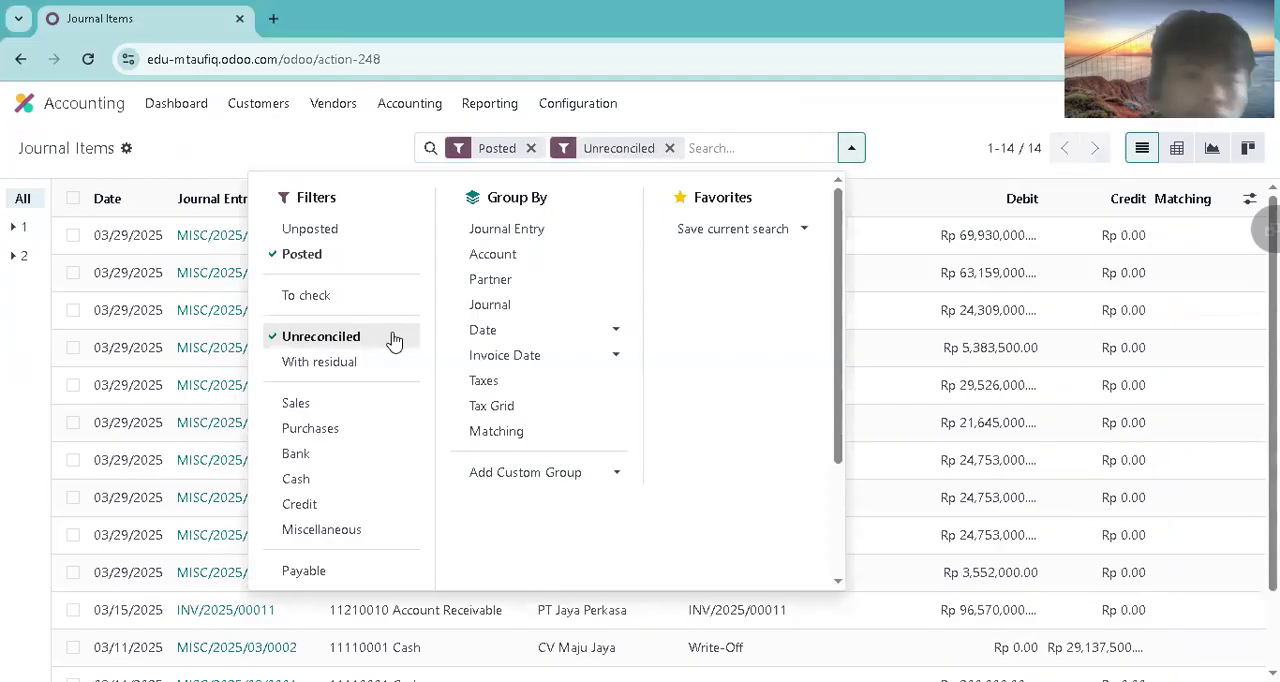
pyautogui.click(850, 108)
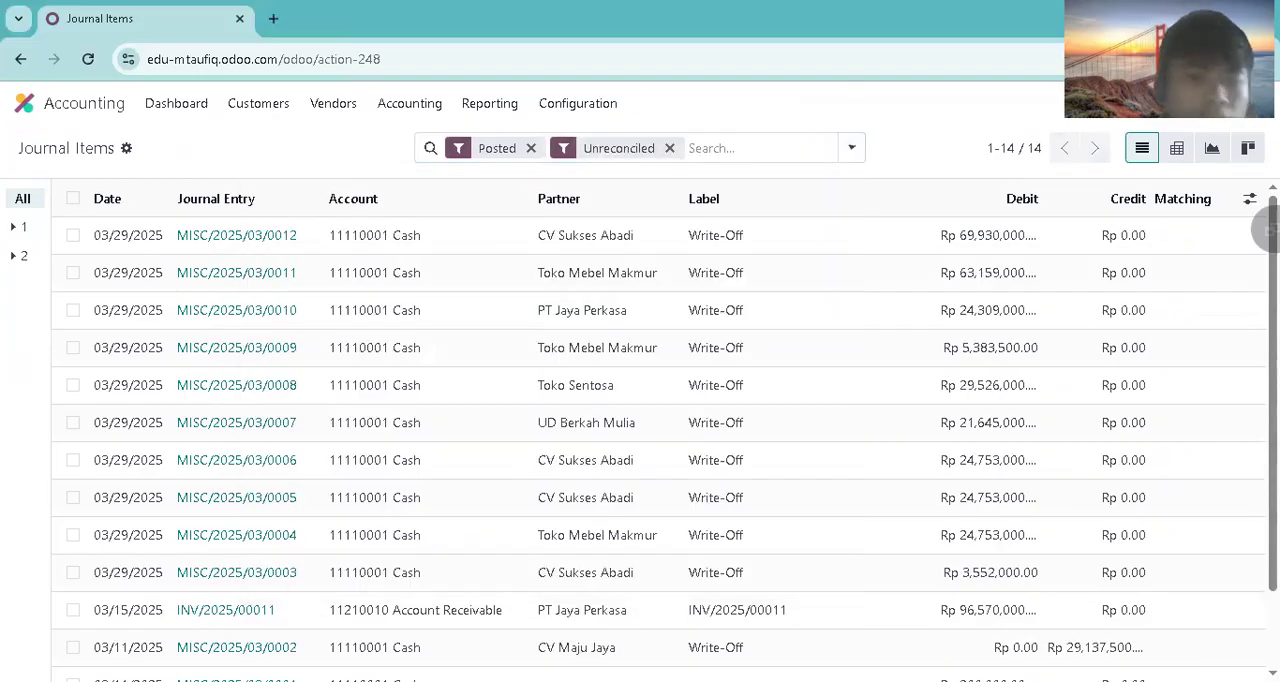
# Step: Reconcile the INV/2025/00011 receivable item with a write-off to account 11110001 Cash
pyautogui.scroll(-1, 251, 486)
pyautogui.click(73, 553)
pyautogui.click(590, 150)
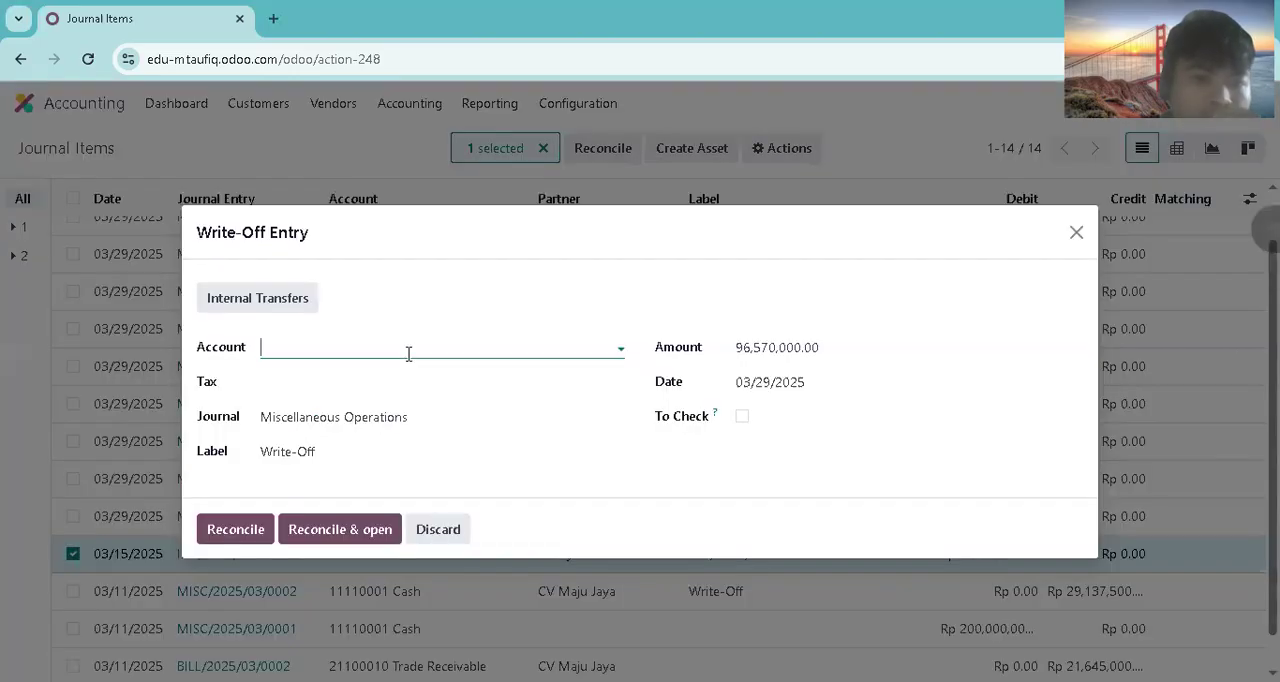
pyautogui.click(408, 353)
pyautogui.click(310, 448)
pyautogui.click(245, 529)
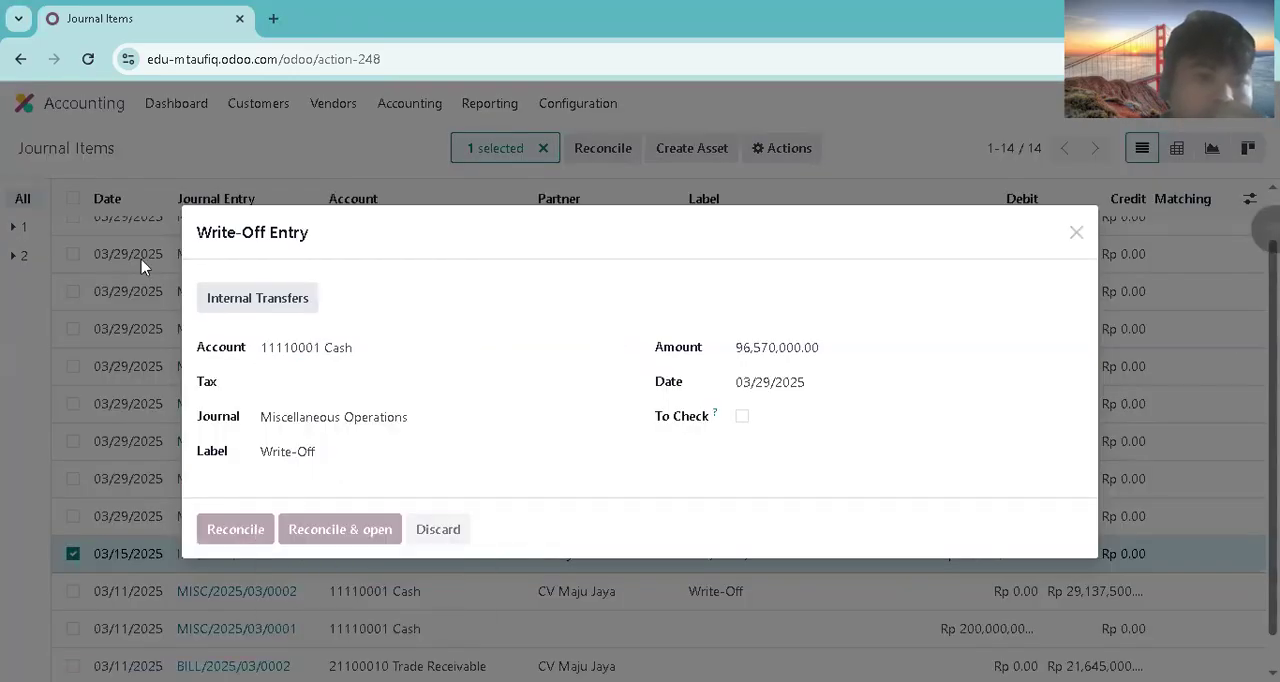
# Step: Return to Sales, open sales order S00016 and check the payment status of its invoice
pyautogui.click(80, 114)
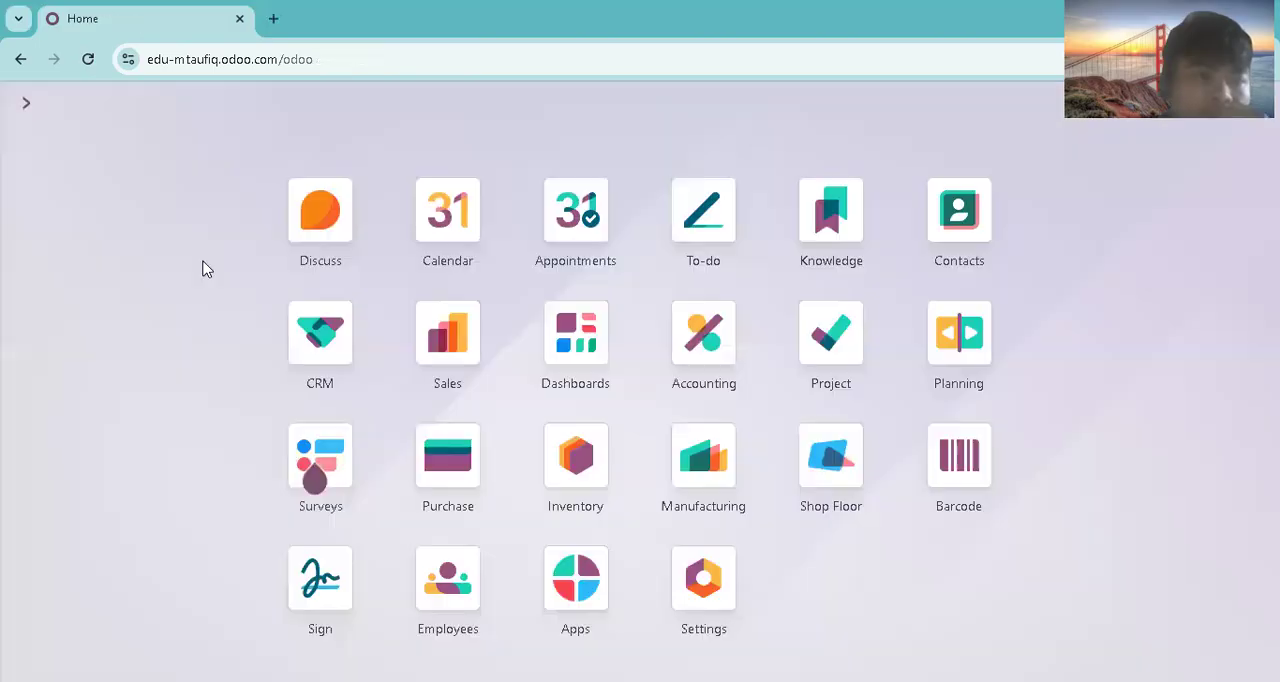
pyautogui.click(420, 316)
pyautogui.click(120, 104)
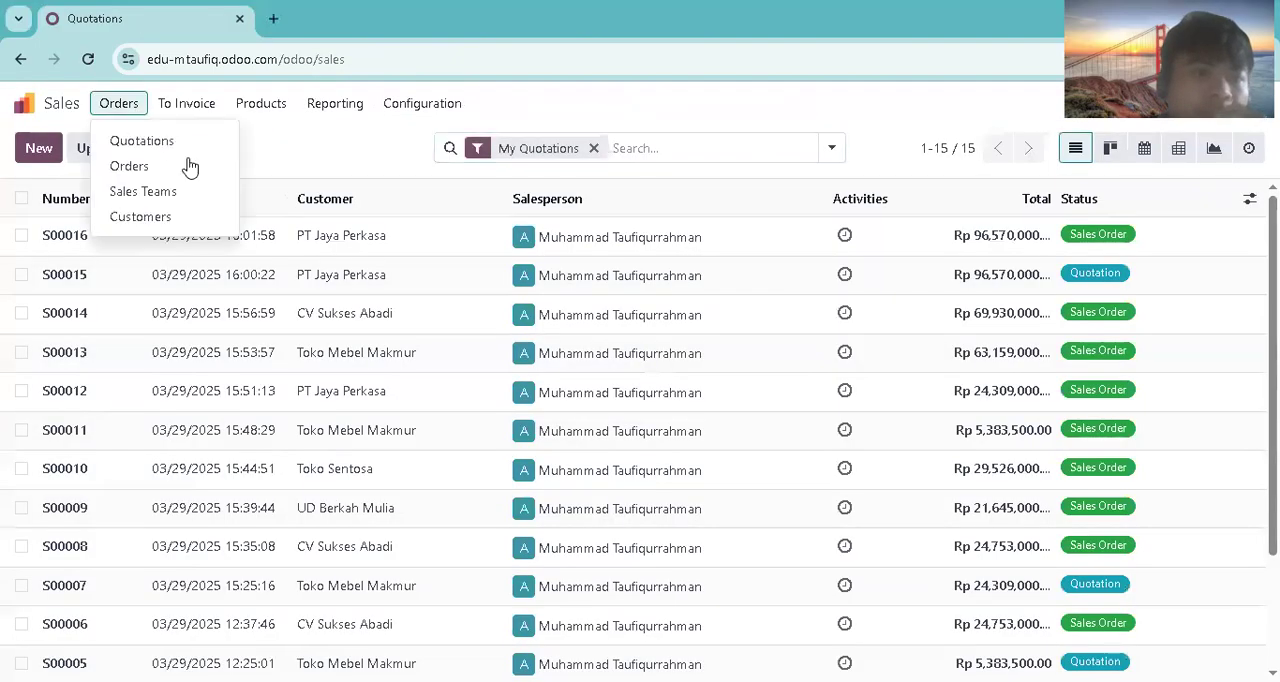
pyautogui.click(129, 166)
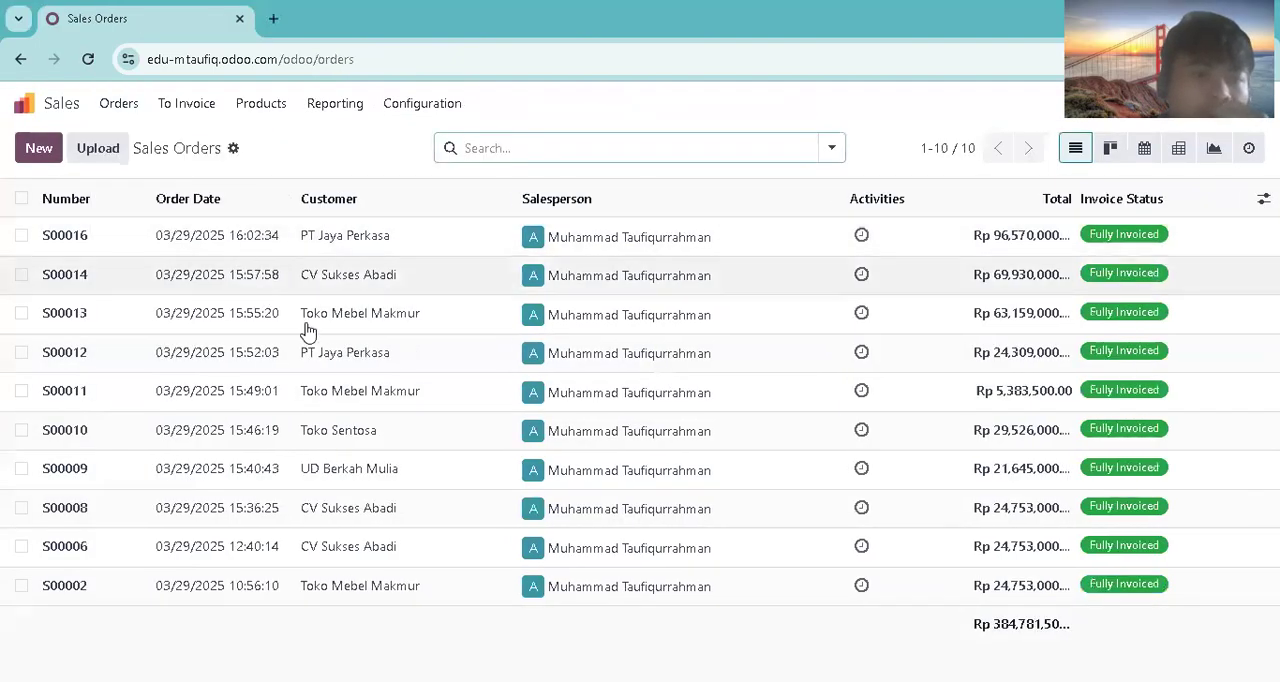
pyautogui.click(263, 243)
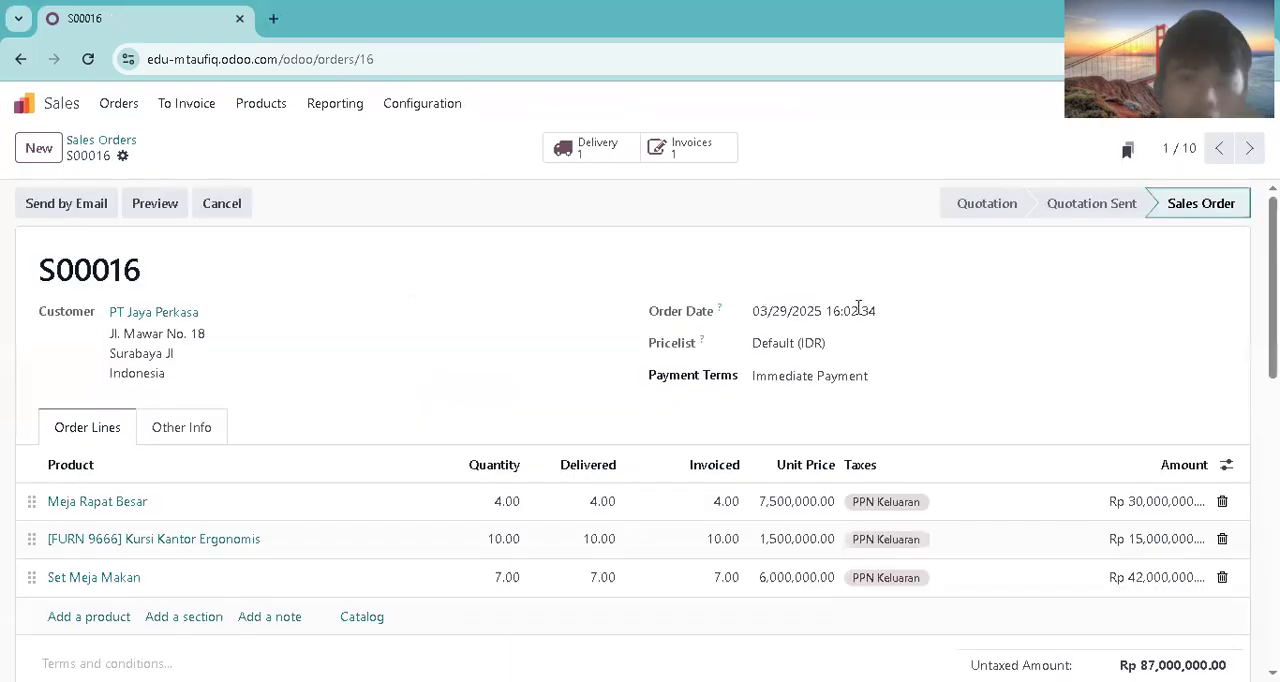
pyautogui.click(690, 147)
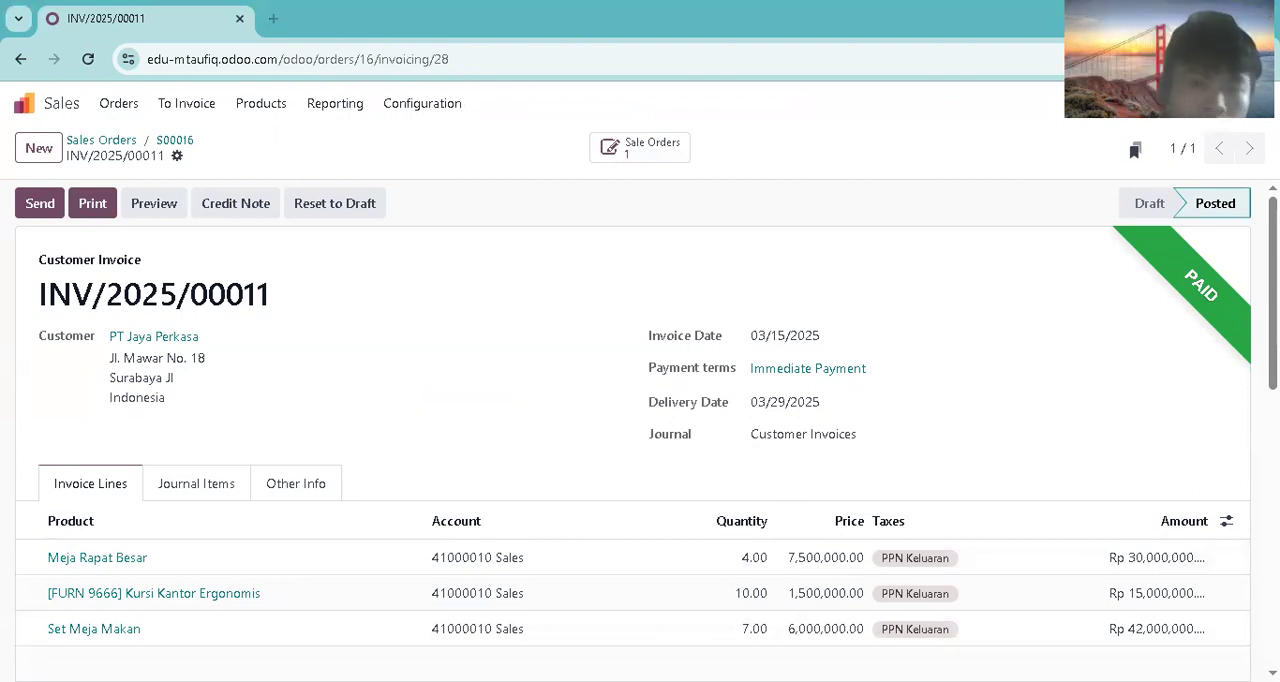
# Step: Start a new sales quotation for customer UD Berkah Mulia with Immediate Payment as the payment terms
pyautogui.click(39, 148)
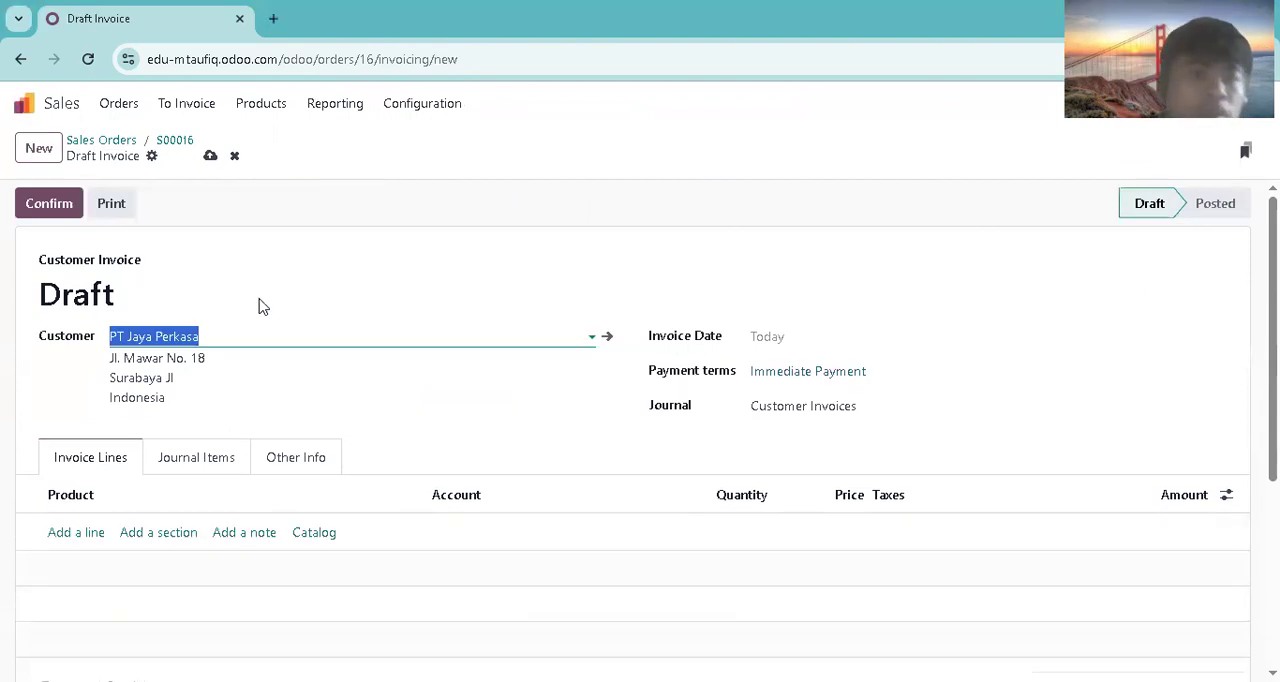
pyautogui.click(24, 104)
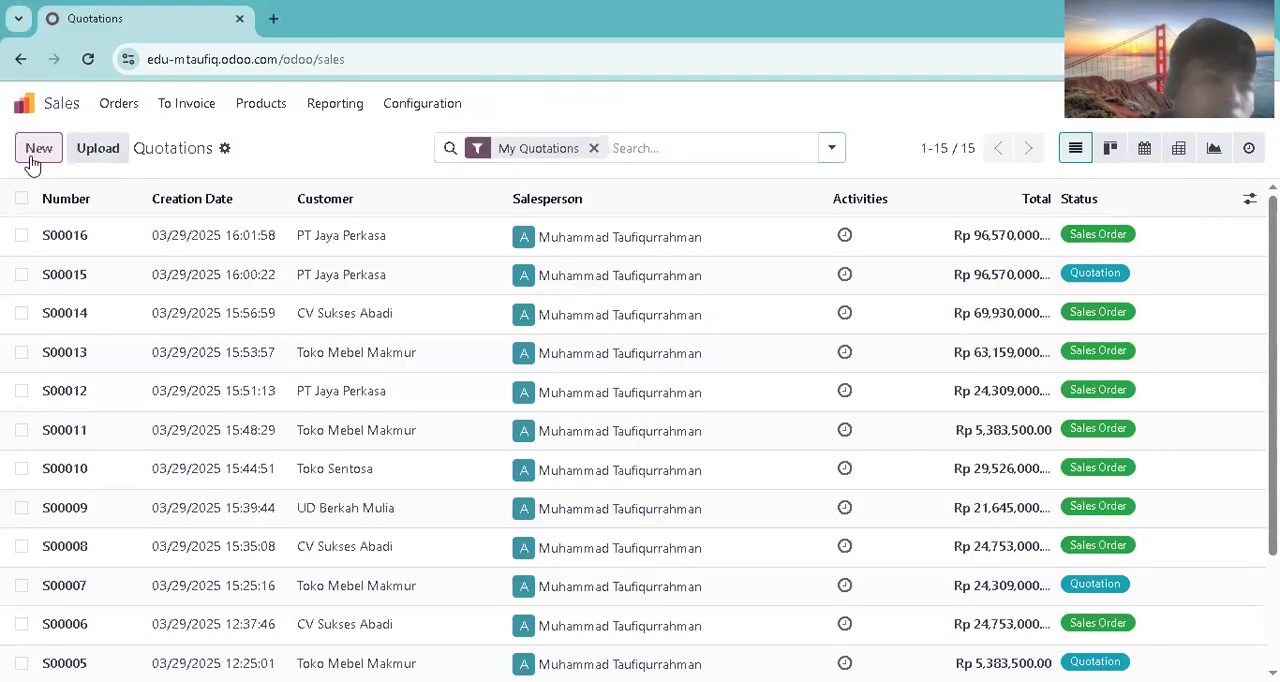
pyautogui.click(36, 152)
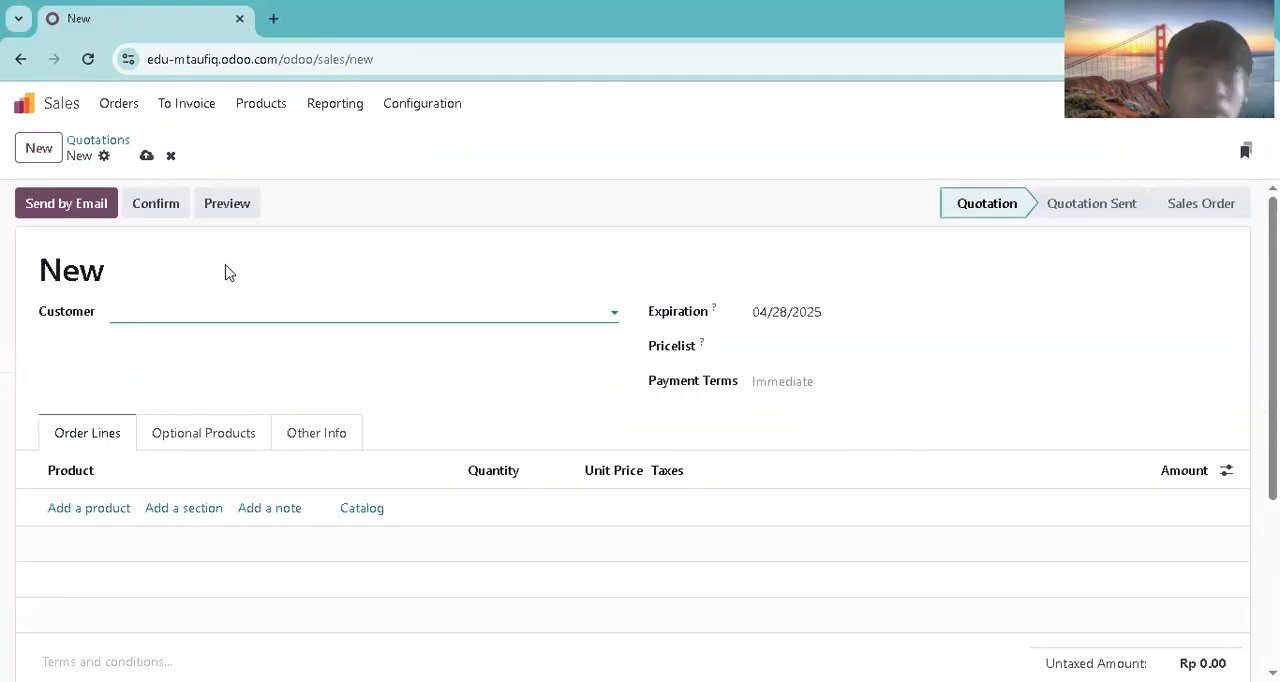
pyautogui.write('ud berkah')
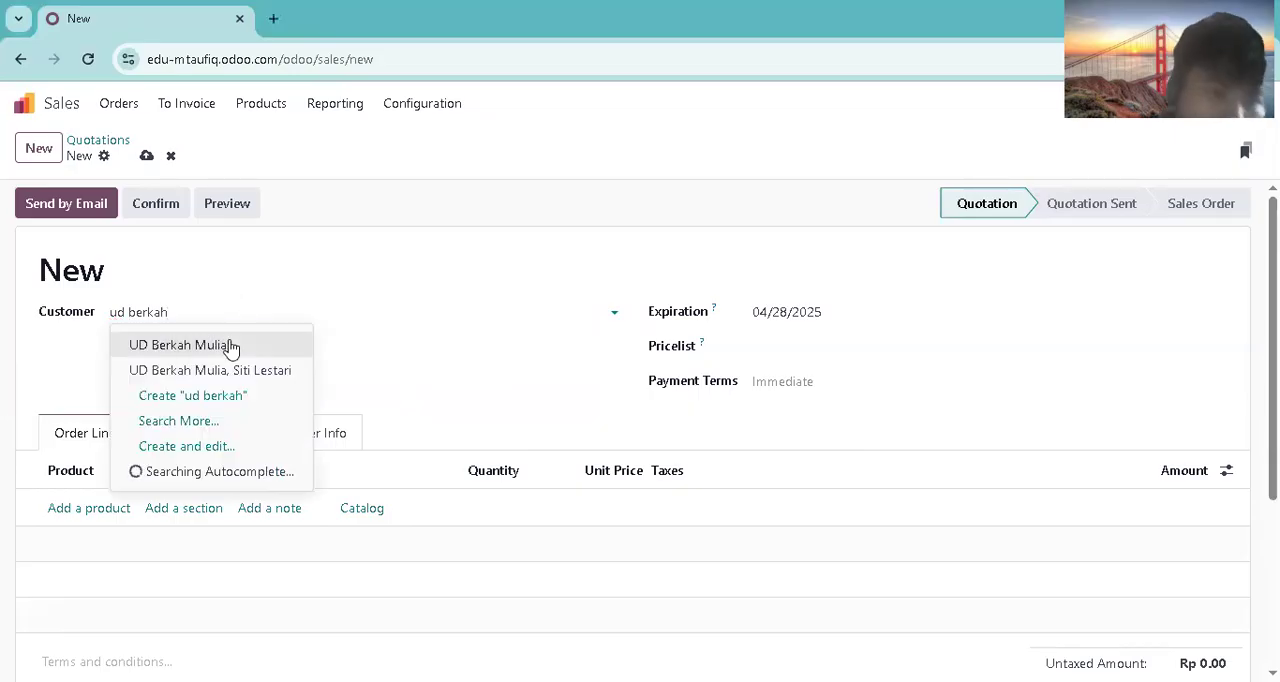
pyautogui.click(232, 346)
pyautogui.click(818, 388)
pyautogui.click(780, 416)
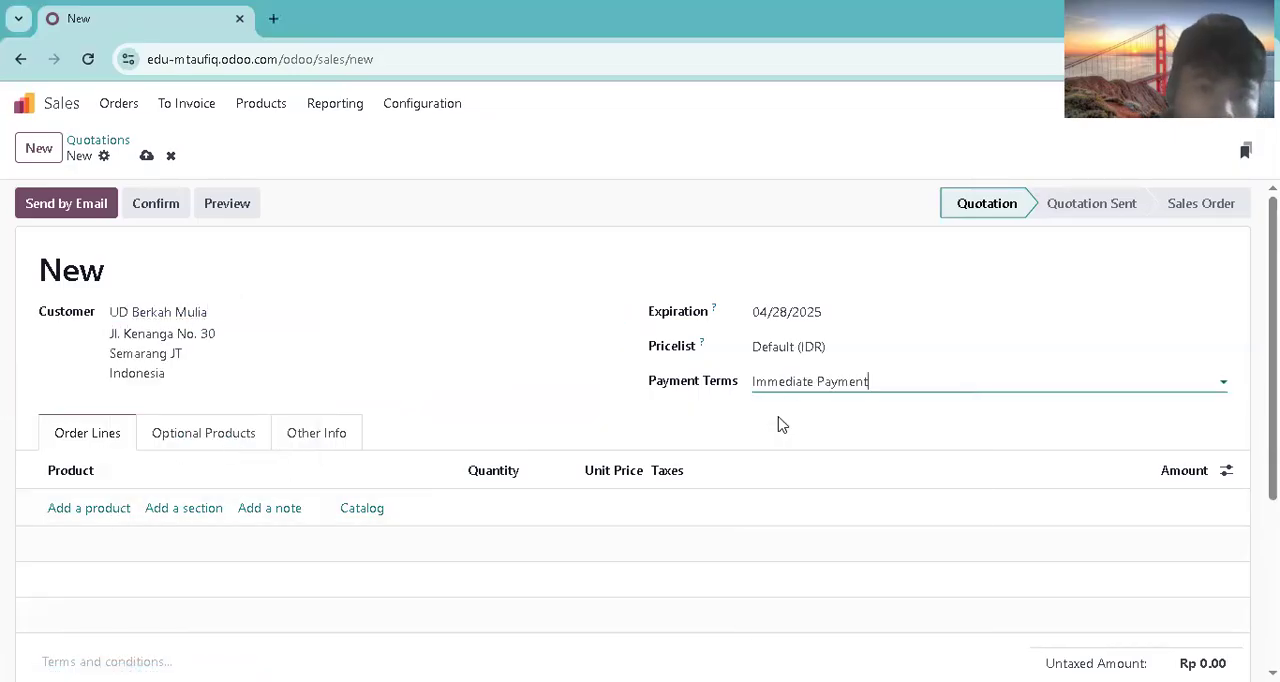
pyautogui.hotkey('alt', 'Tab')
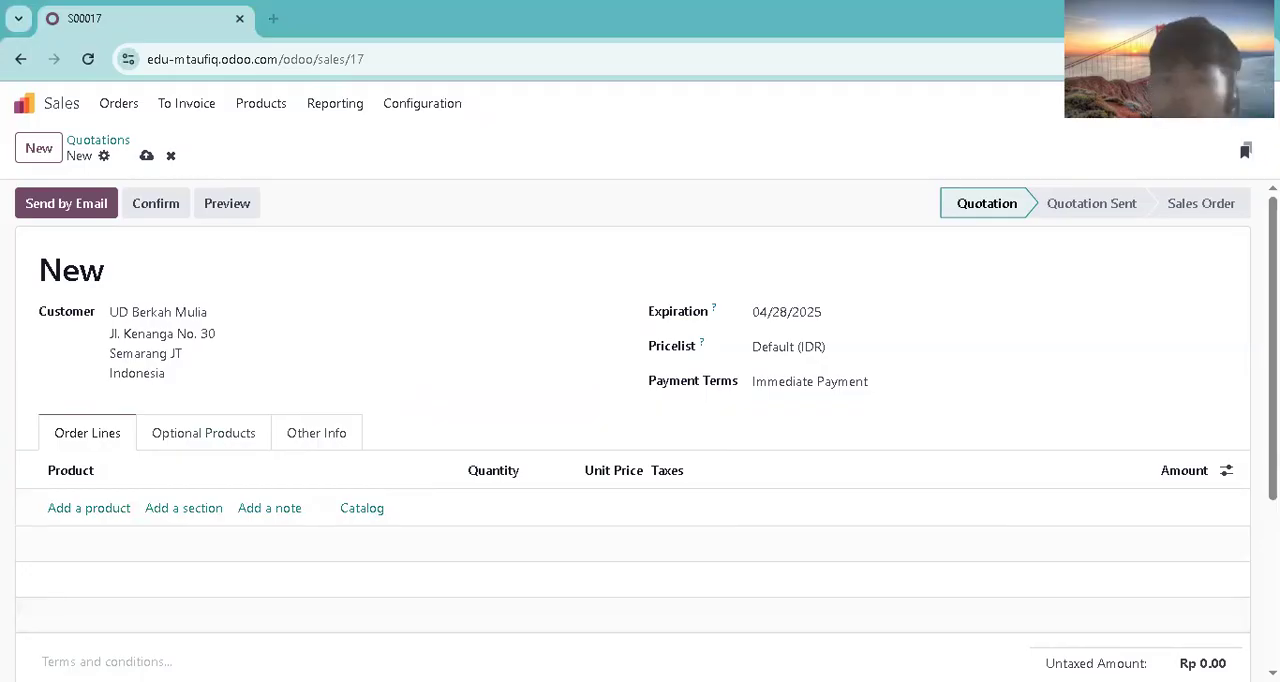
# Step: Add Lemari Arsip Besi to the quotation's order lines with a quantity of 6
pyautogui.click(104, 510)
pyautogui.write('lema')
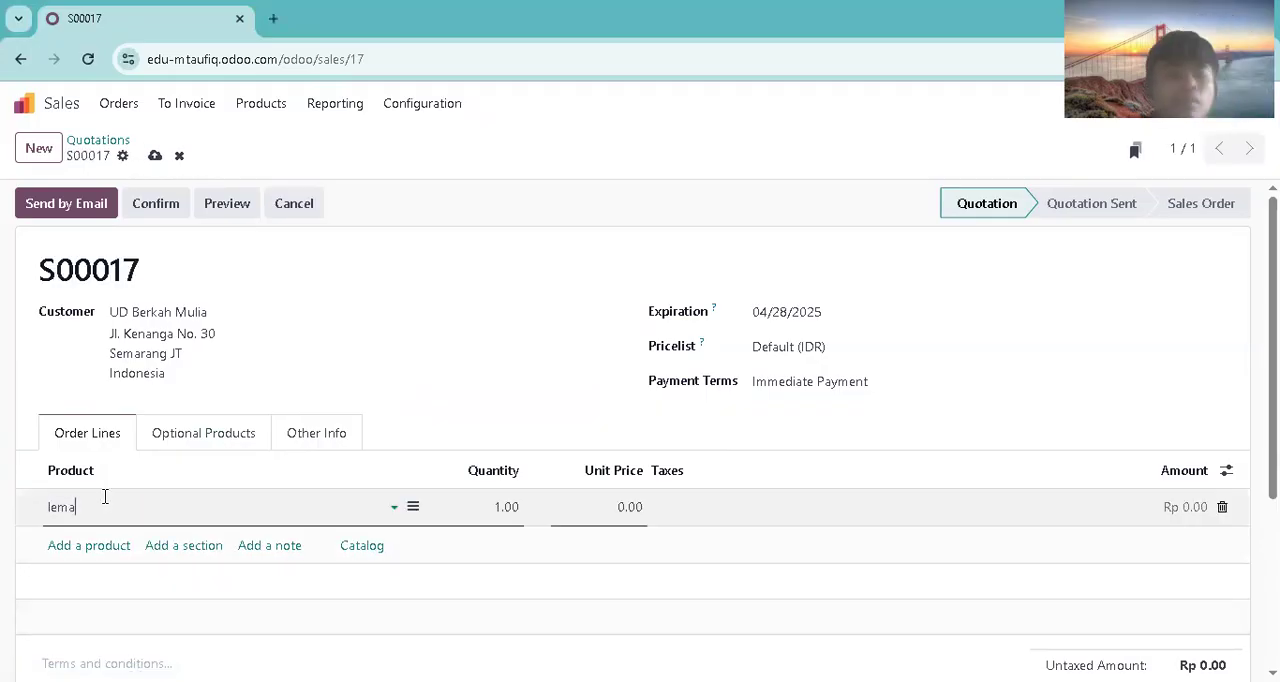
pyautogui.write('ri arsip')
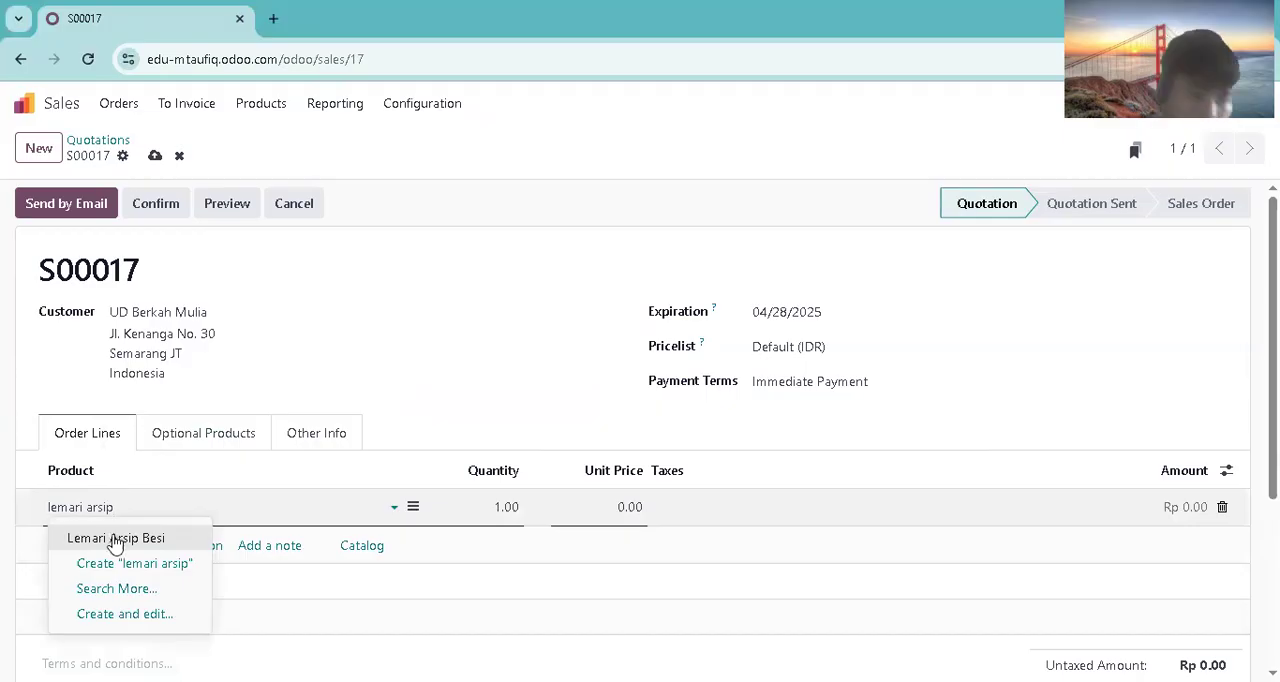
pyautogui.click(114, 535)
pyautogui.click(493, 507)
pyautogui.write('6')
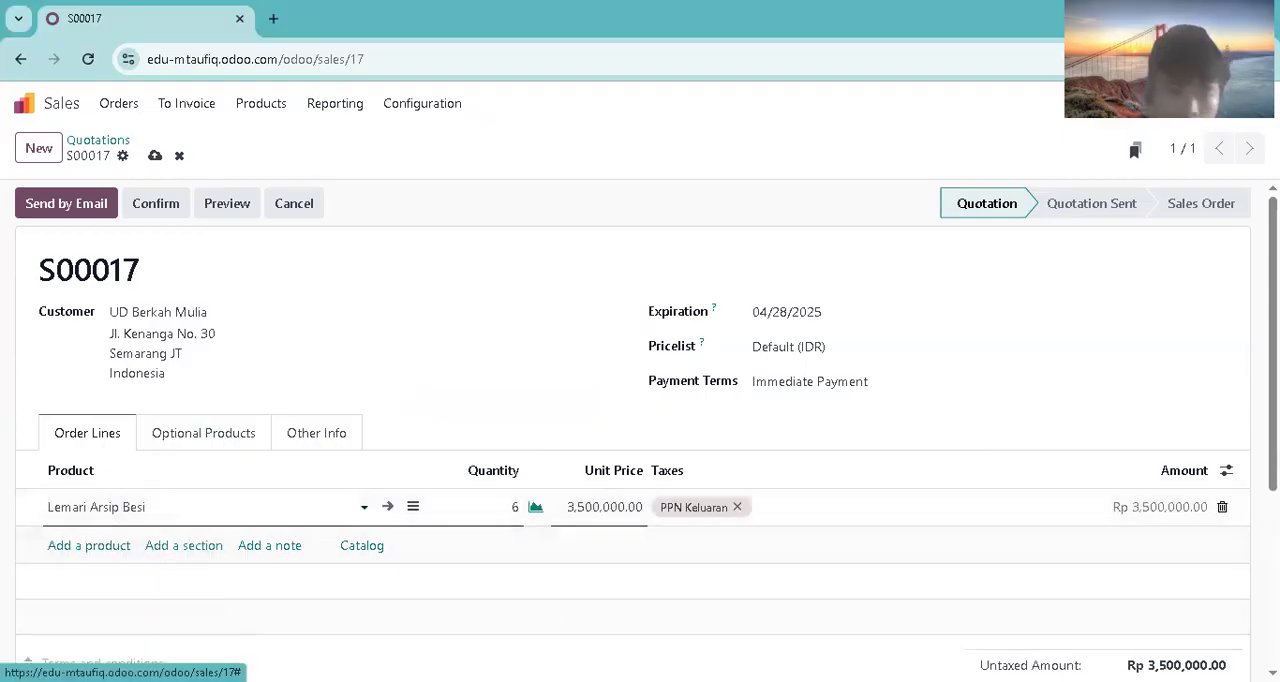
# Step: Add Meja Kantor Kayu as an order line with a quantity of 4
pyautogui.click(97, 545)
pyautogui.write('meja kantor')
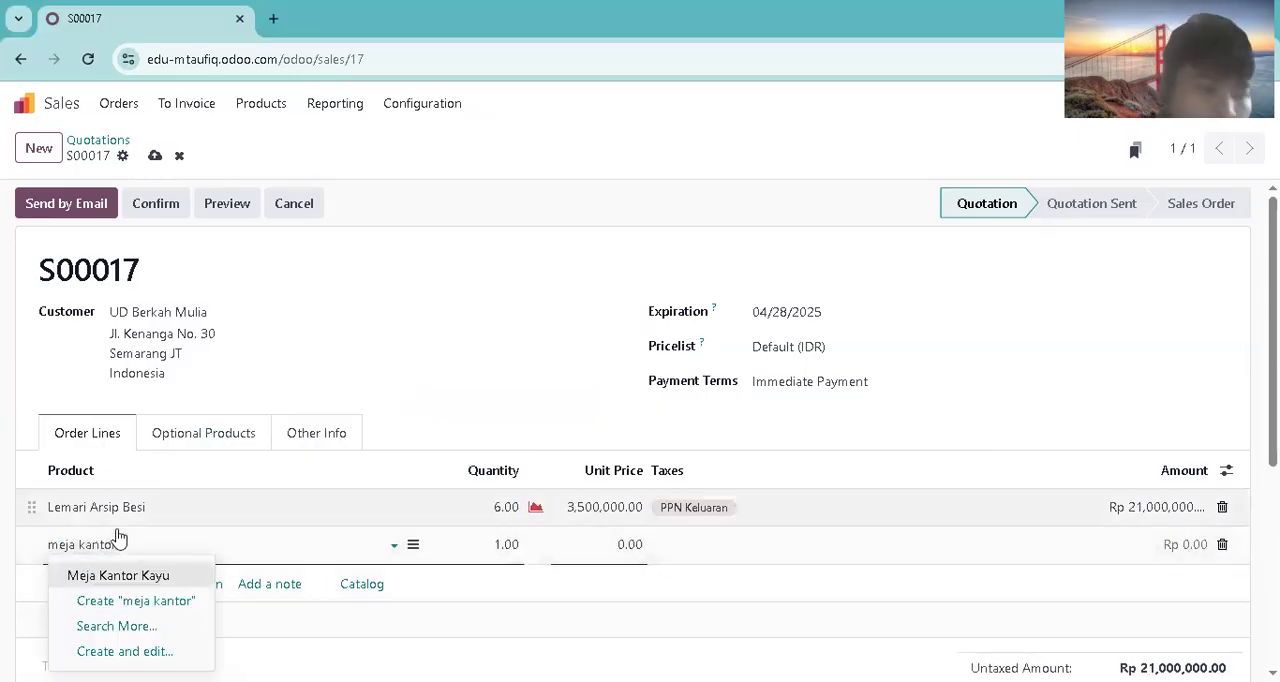
pyautogui.click(118, 575)
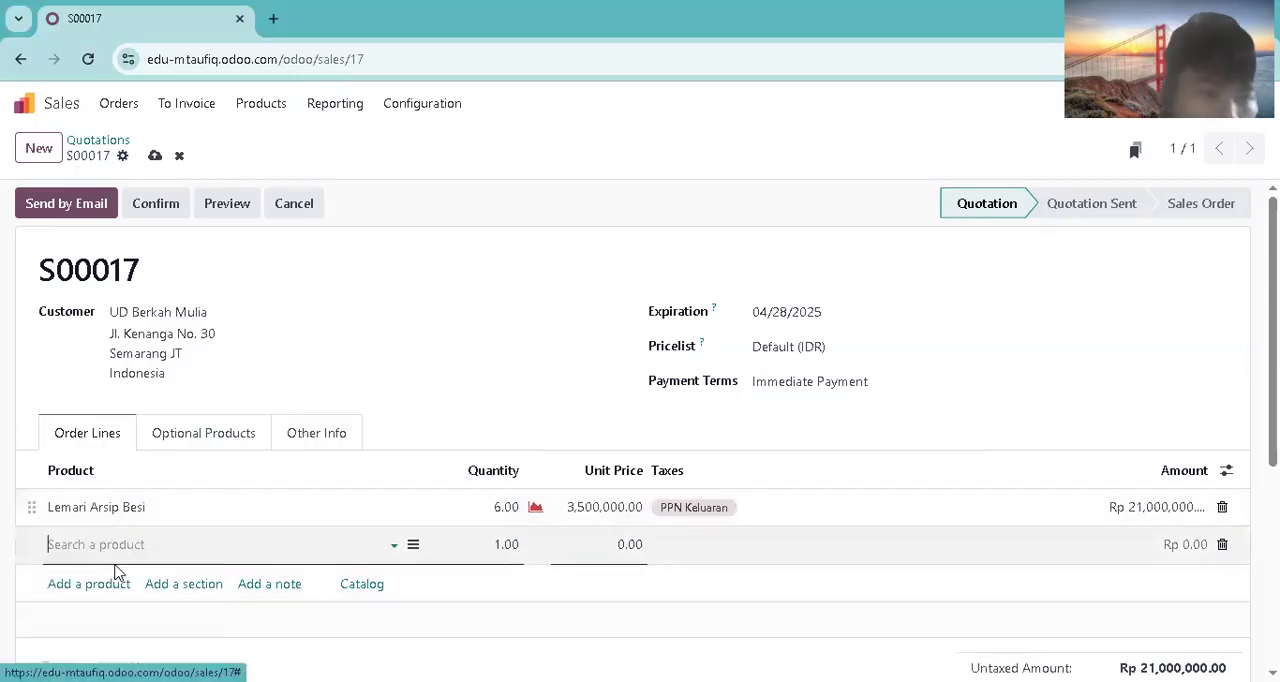
pyautogui.click(498, 546)
pyautogui.write('4')
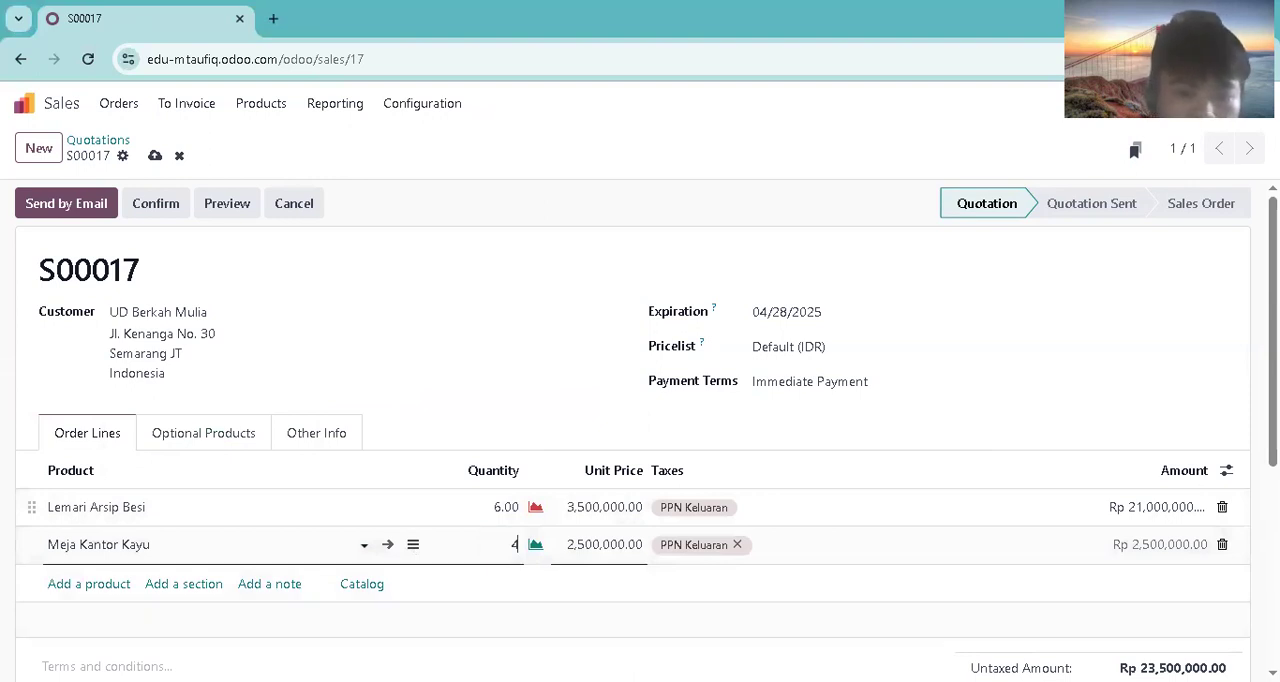
# Step: Add Rak Buku Minimalis as an order line with a quantity of 7
pyautogui.click(114, 583)
pyautogui.write('ram')
pyautogui.press('BackSpace')
pyautogui.write('k buku')
pyautogui.click(112, 476)
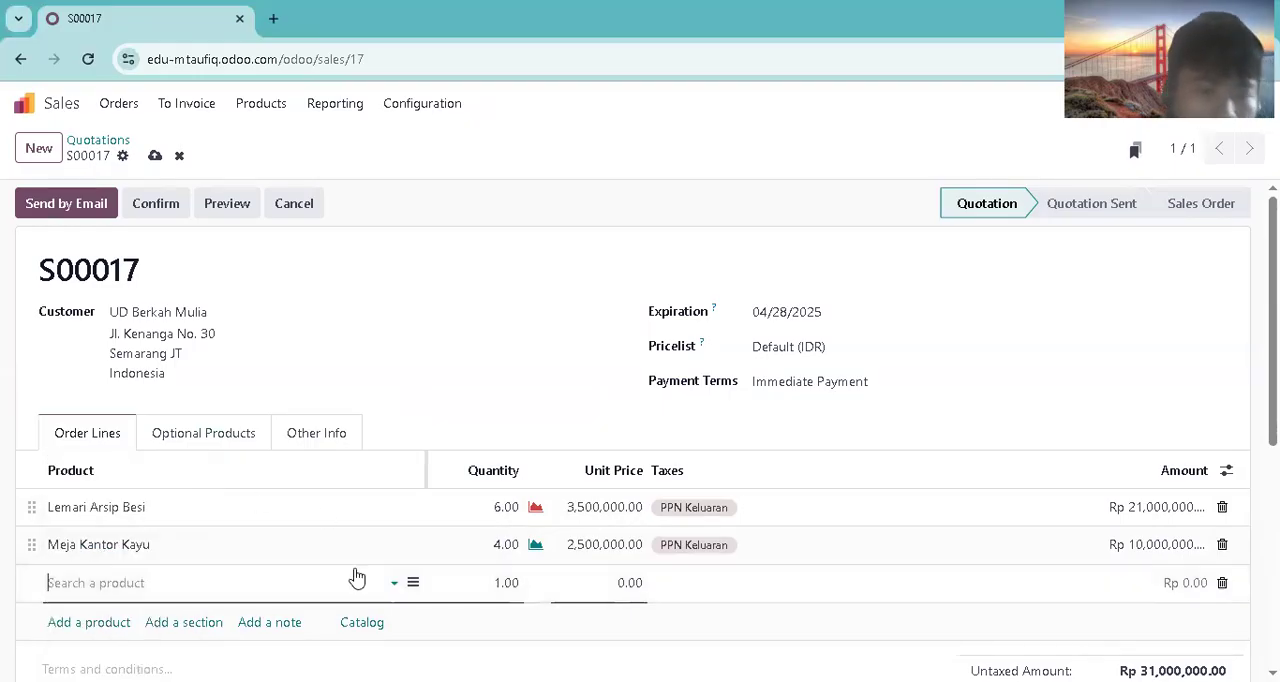
pyautogui.click(506, 583)
pyautogui.write('7')
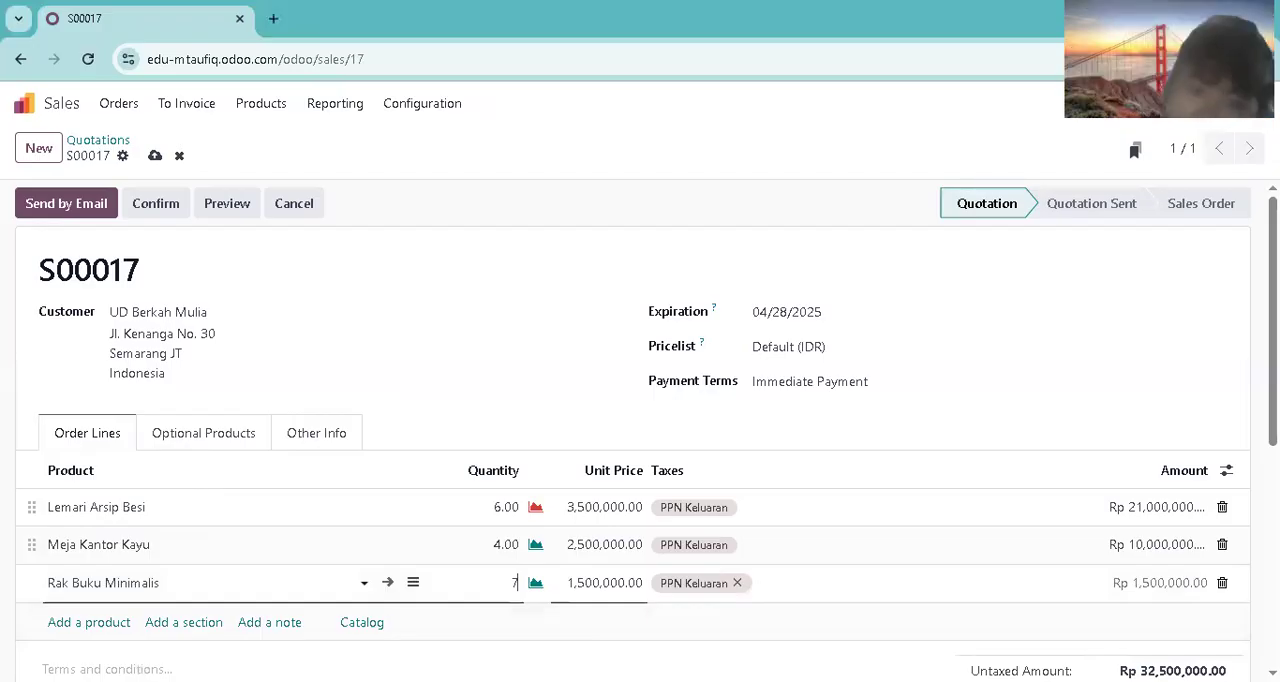
# Step: Add Nightstand Kayu as an order line with a quantity of 9
pyautogui.click(126, 620)
pyautogui.write('nightstand')
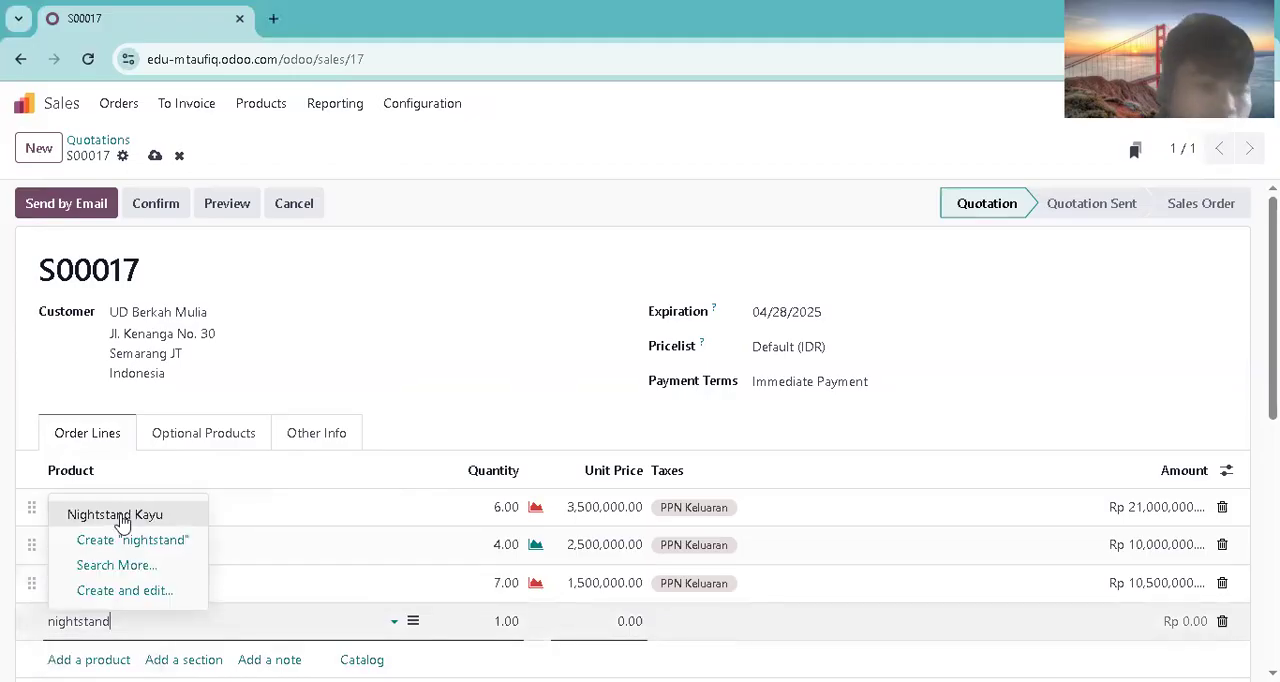
pyautogui.click(123, 517)
pyautogui.click(507, 621)
pyautogui.write('9')
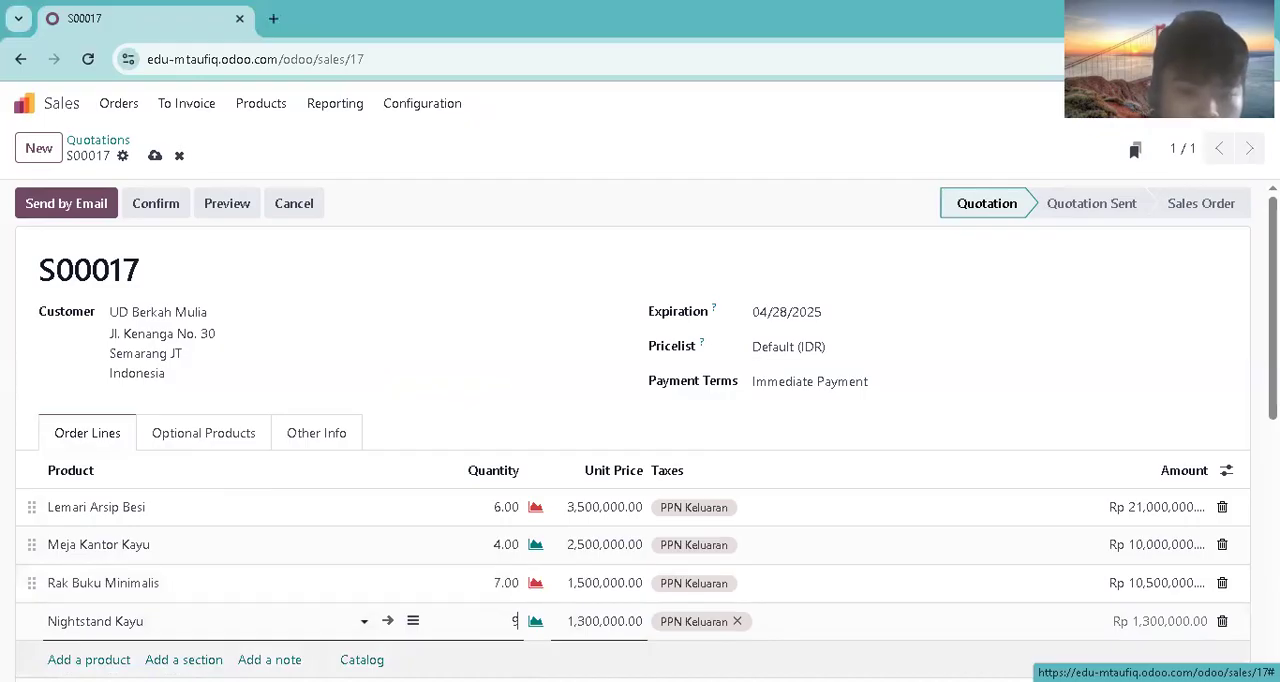
# Step: Add Tempat Tidur King Size as an order line with a quantity of 1
pyautogui.click(115, 658)
pyautogui.write('tempat')
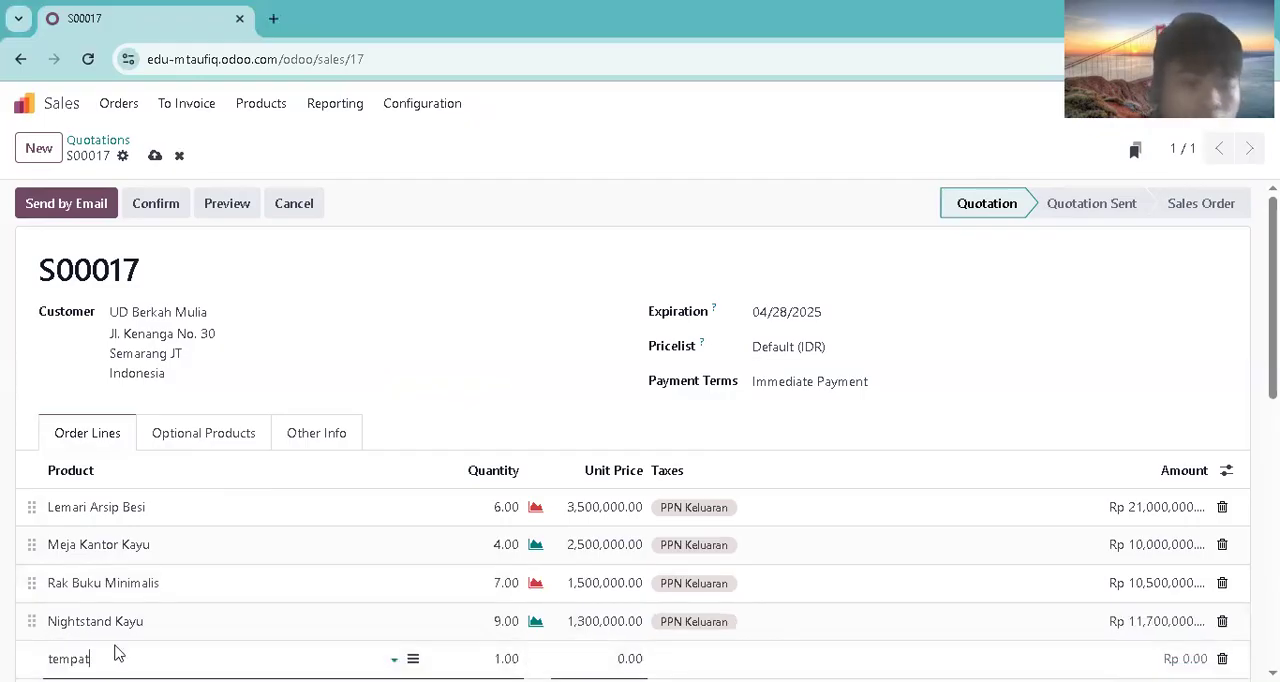
pyautogui.click(123, 551)
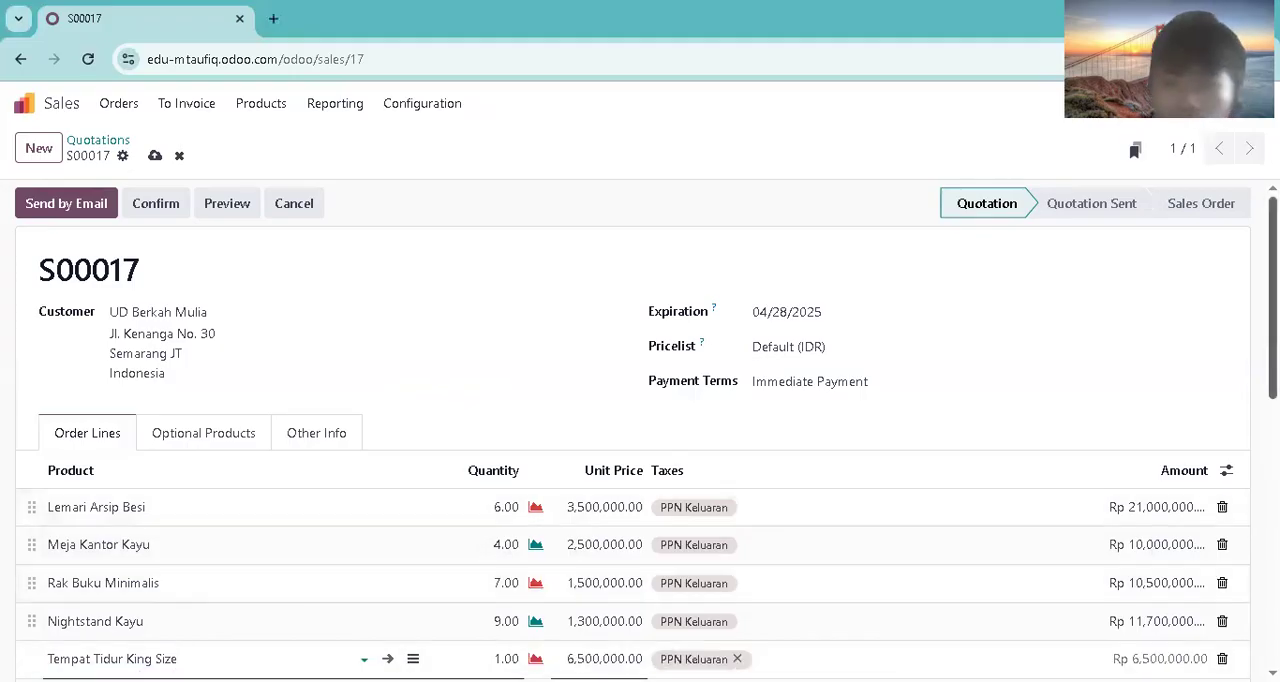
pyautogui.scroll(-2, 860, 400)
pyautogui.click(447, 613)
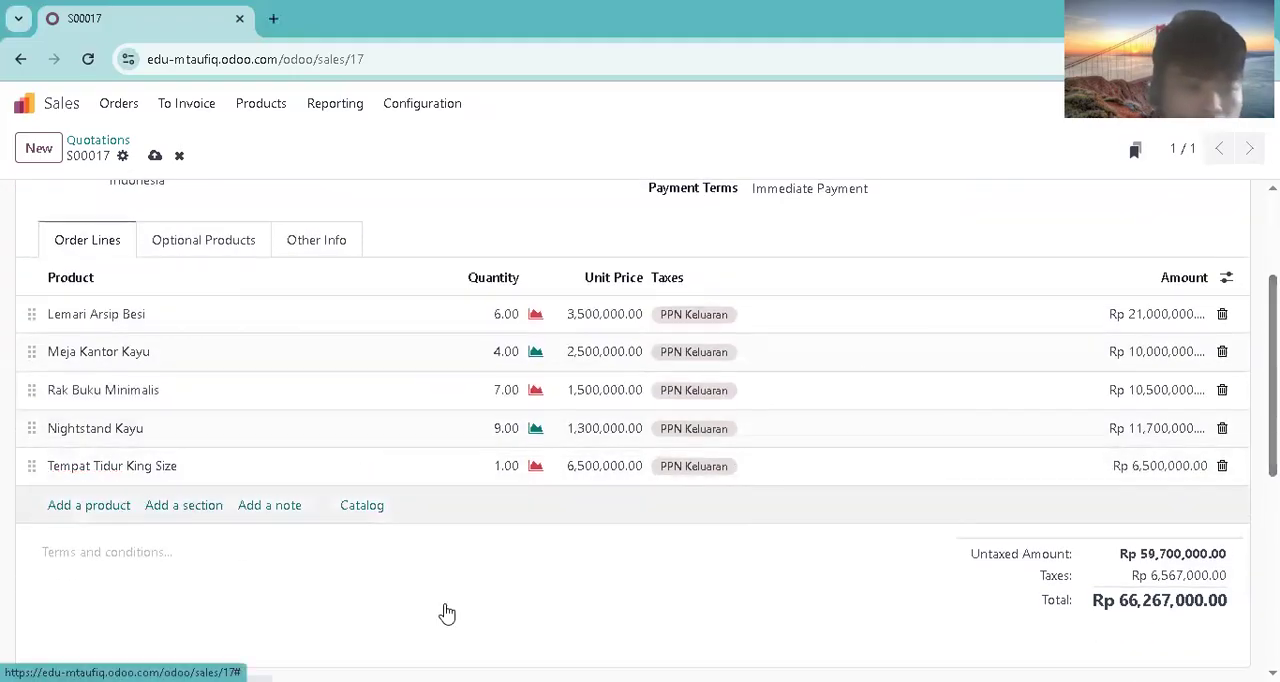
pyautogui.press('Return')
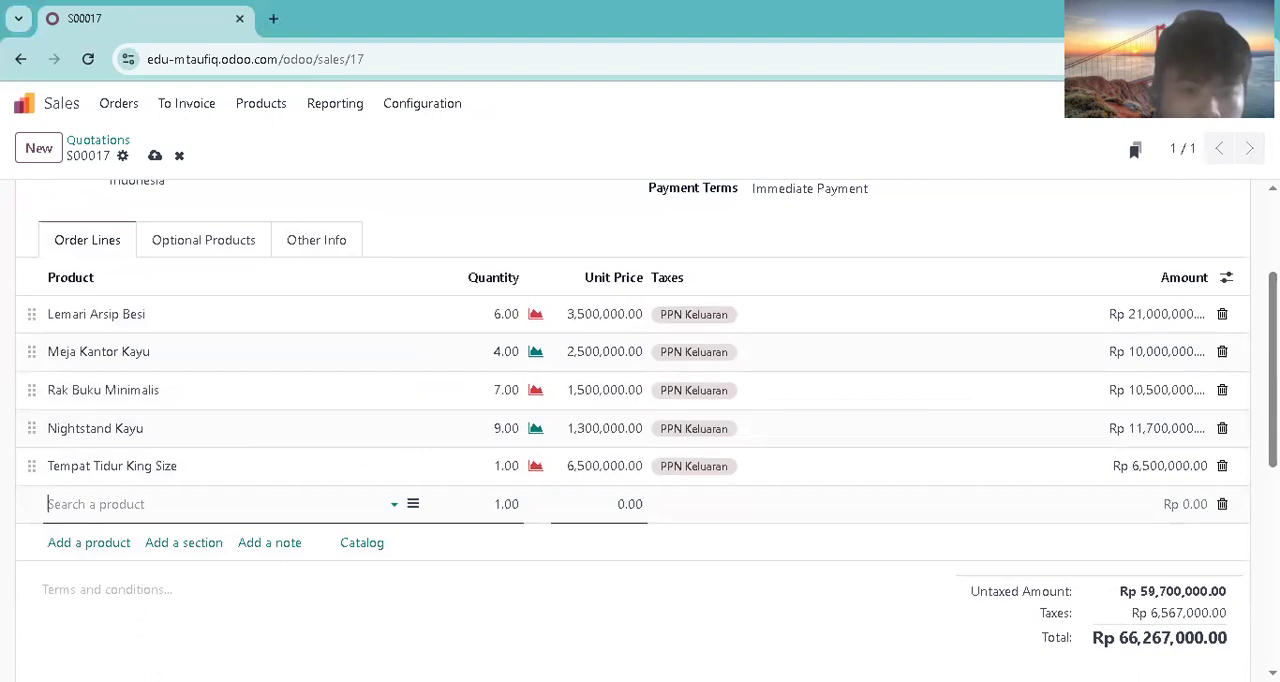
pyautogui.press('Escape')
# Step: Add Lemari Pakaian 2 Pintu as an order line with a quantity of 3
pyautogui.click(117, 512)
pyautogui.write('a')
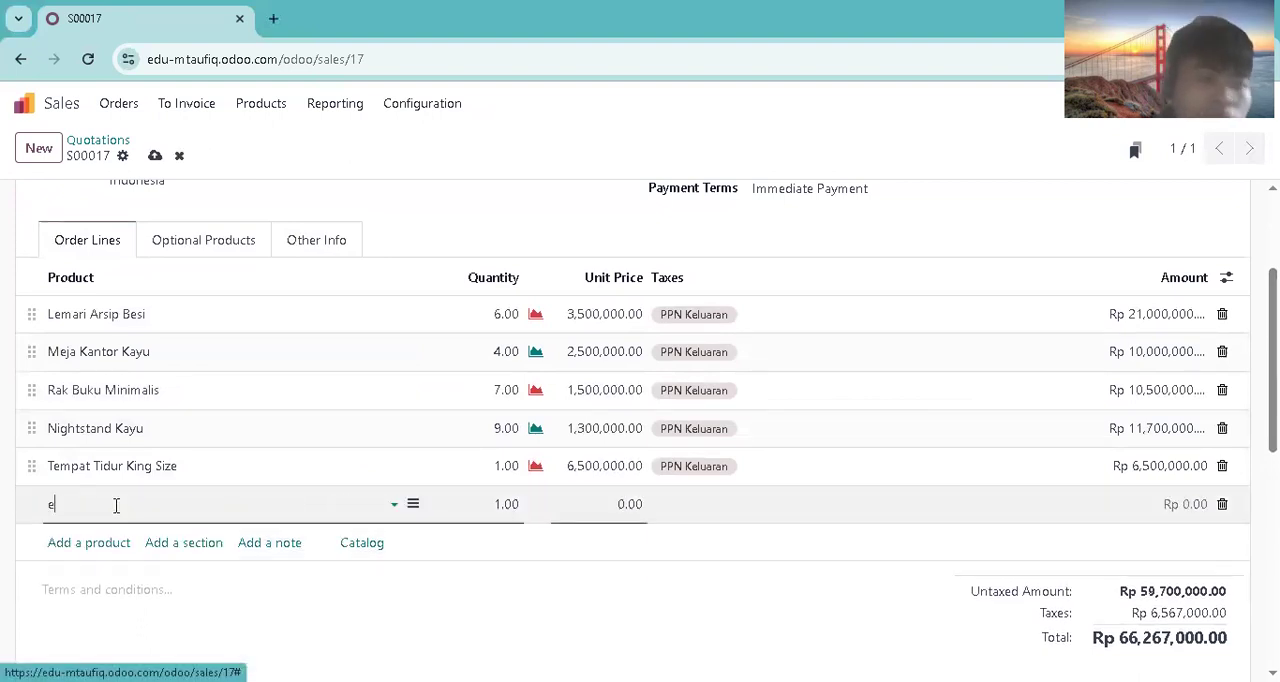
pyautogui.press('BackSpace')
pyautogui.write('lem')
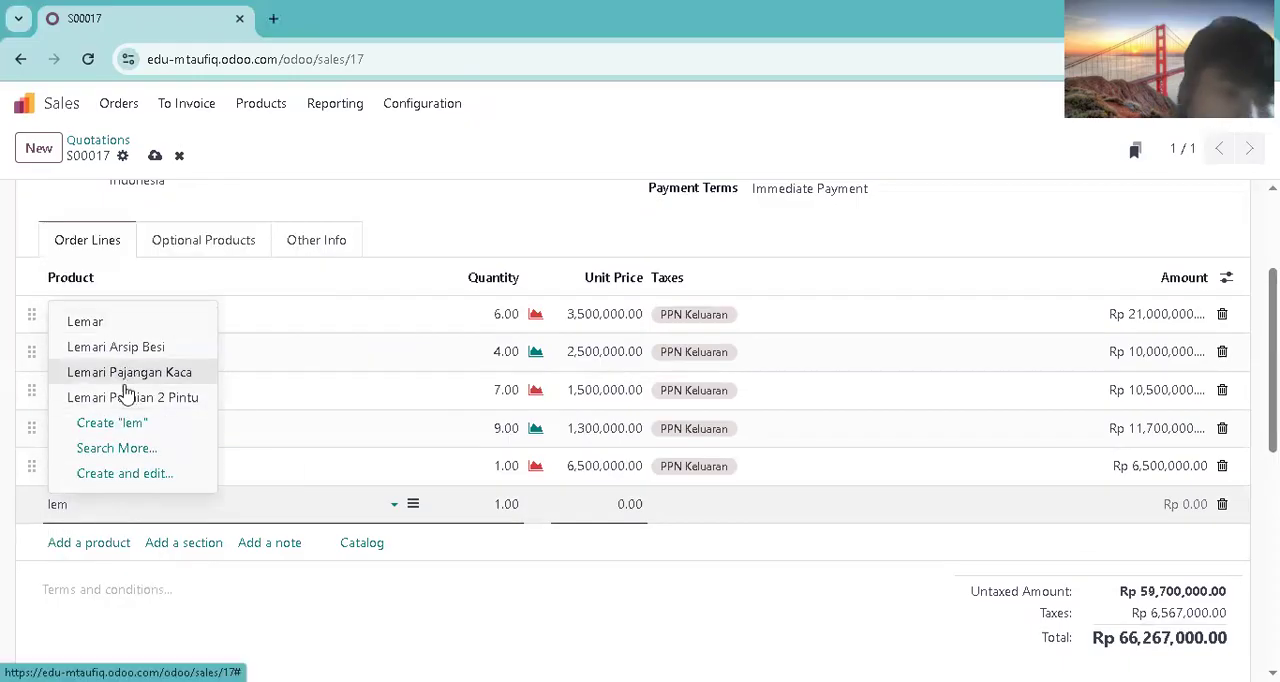
pyautogui.click(125, 392)
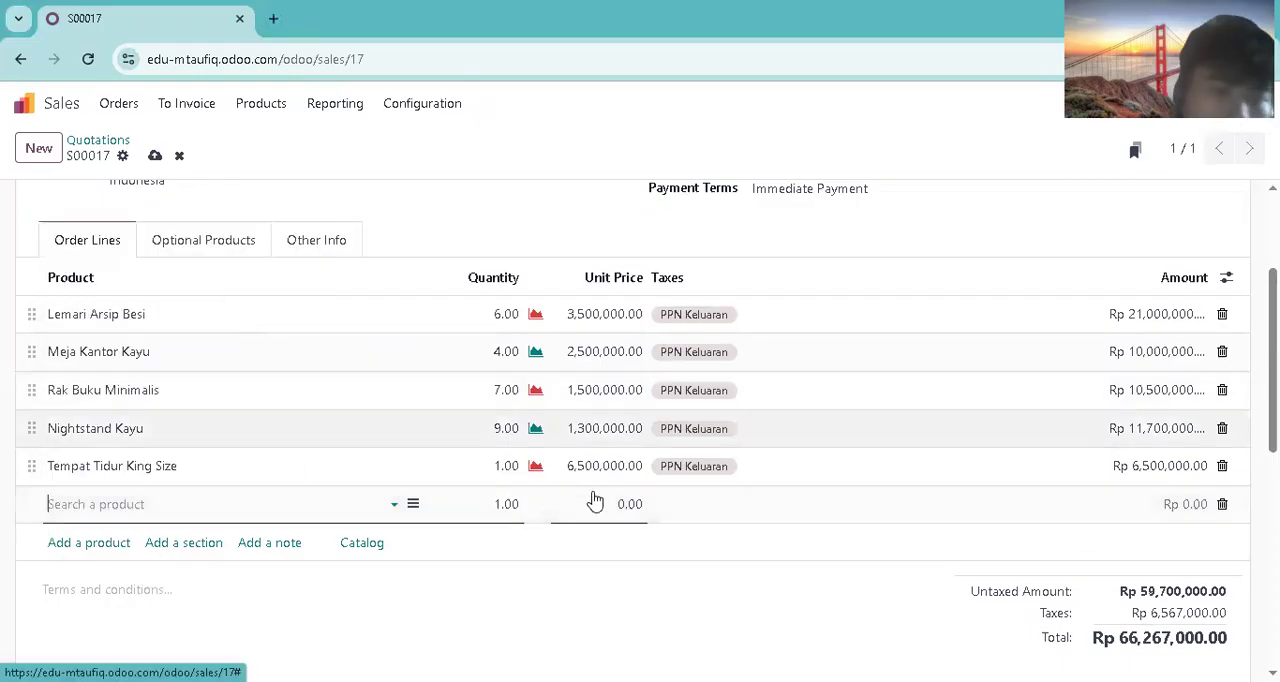
pyautogui.click(519, 504)
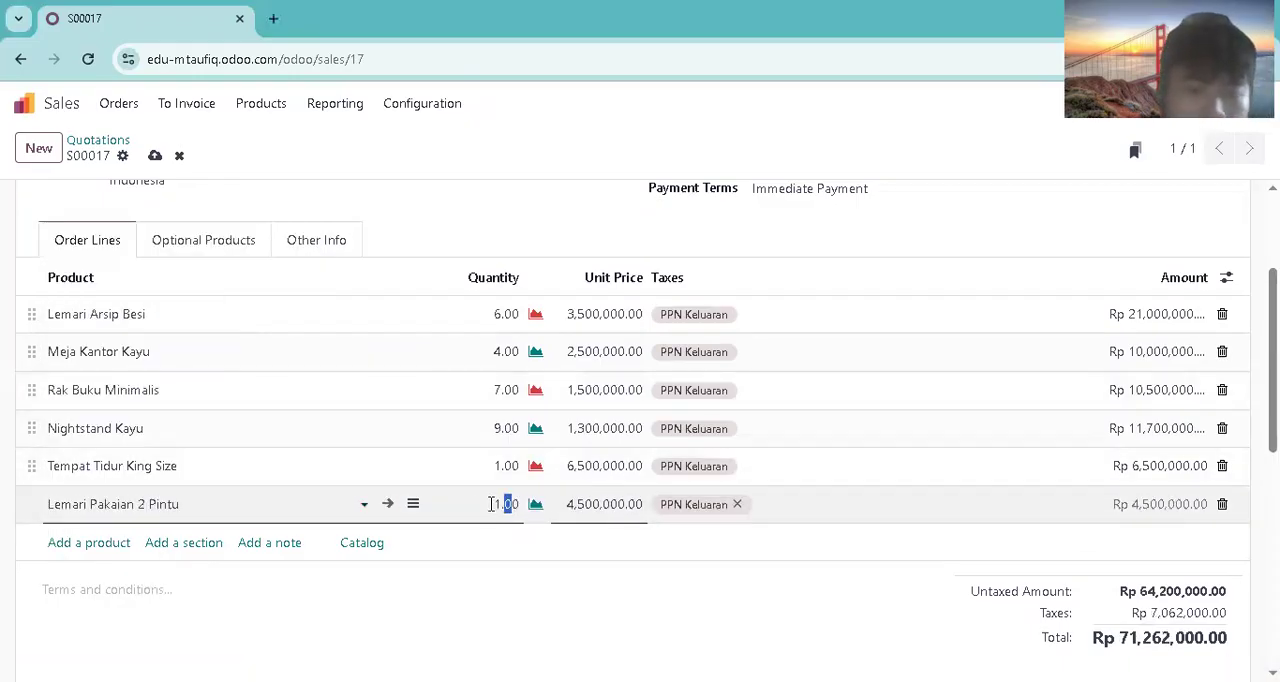
pyautogui.write('30')
pyautogui.click(648, 620)
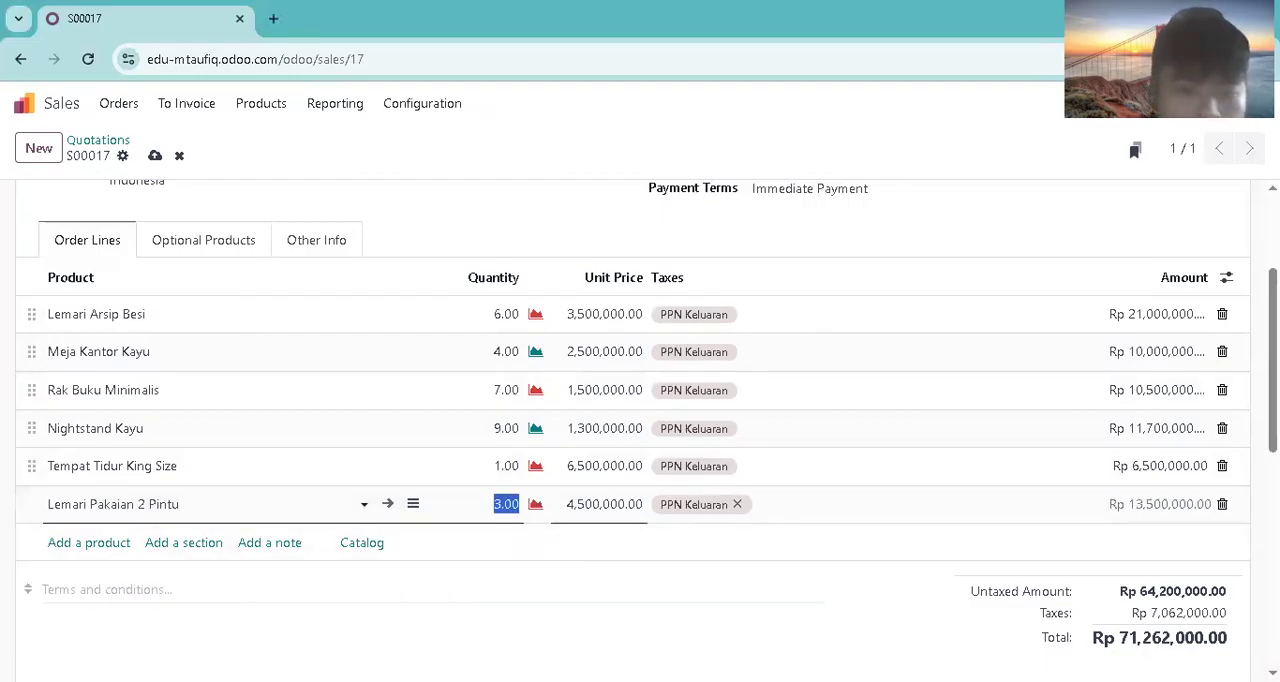
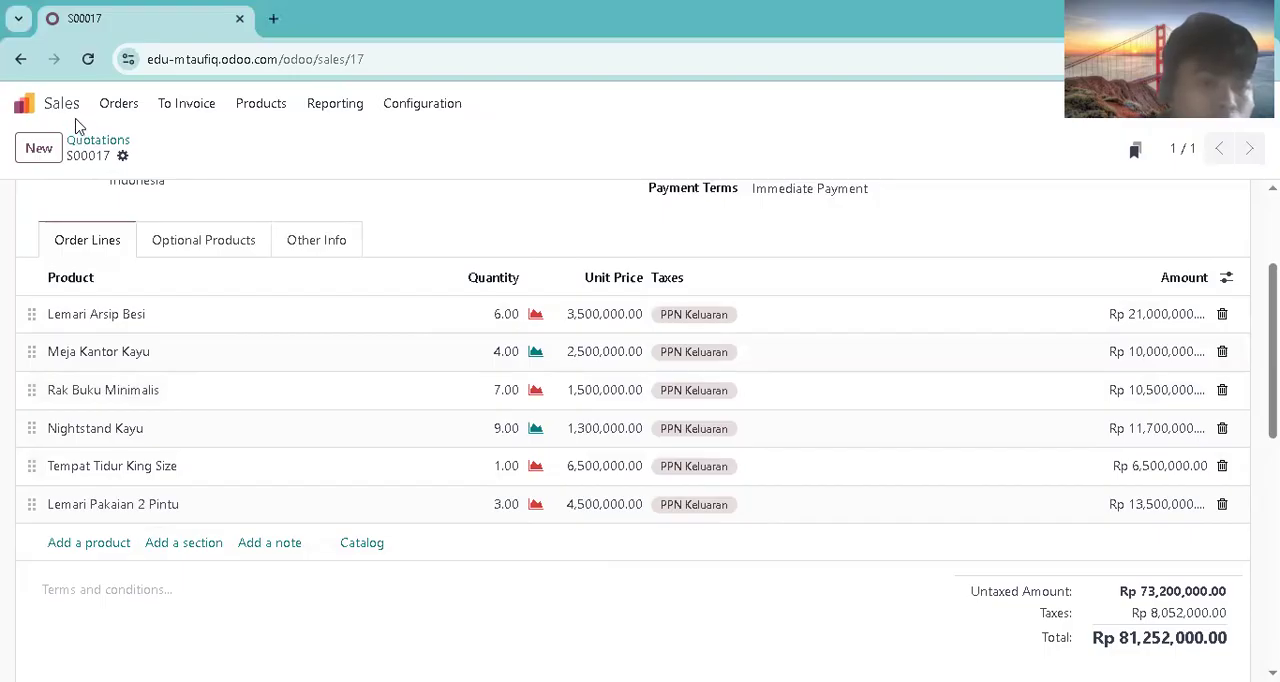
# Step: Switch to Purchase and start a new request for quotation with the CV Maju Jaya contact person as vendor
pyautogui.click(24, 103)
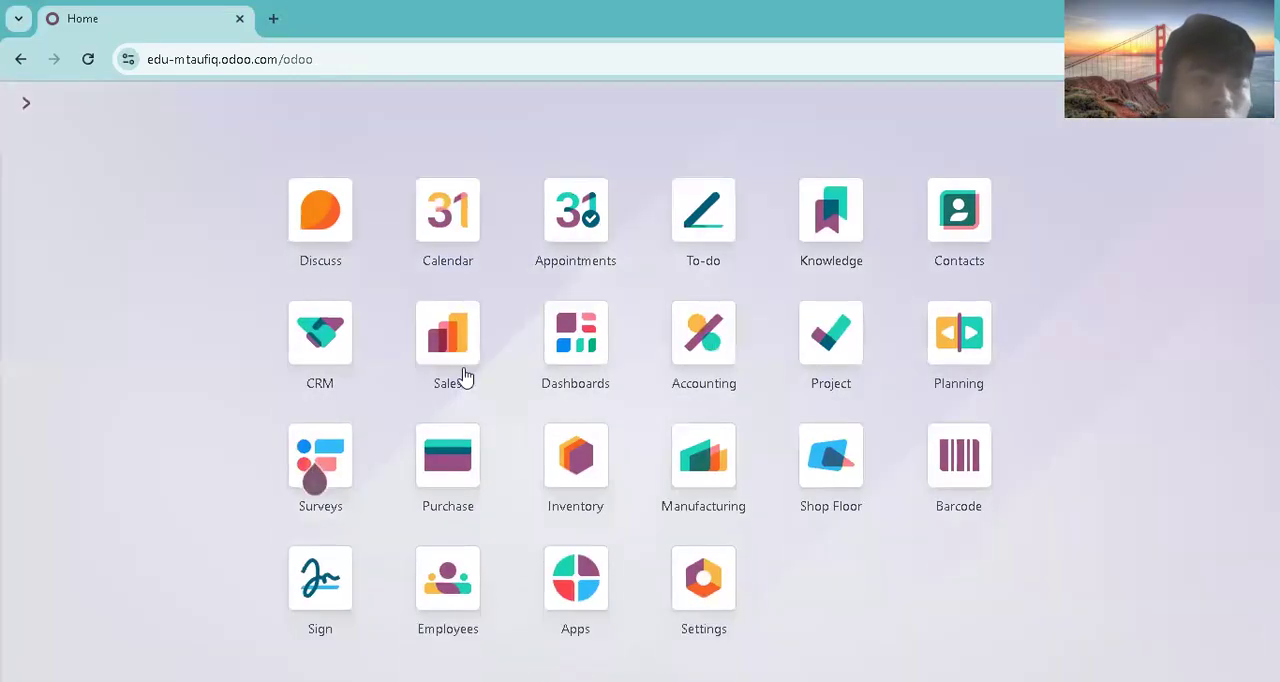
pyautogui.click(447, 456)
pyautogui.click(150, 110)
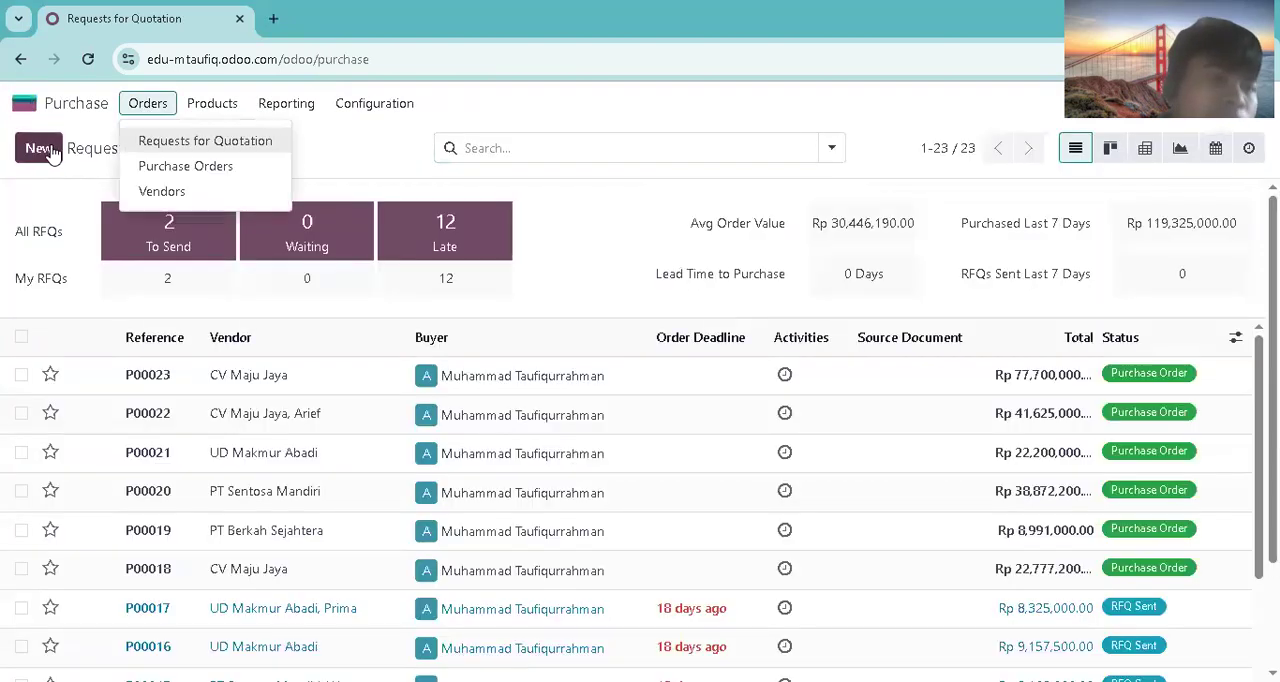
pyautogui.click(50, 150)
pyautogui.click(126, 204)
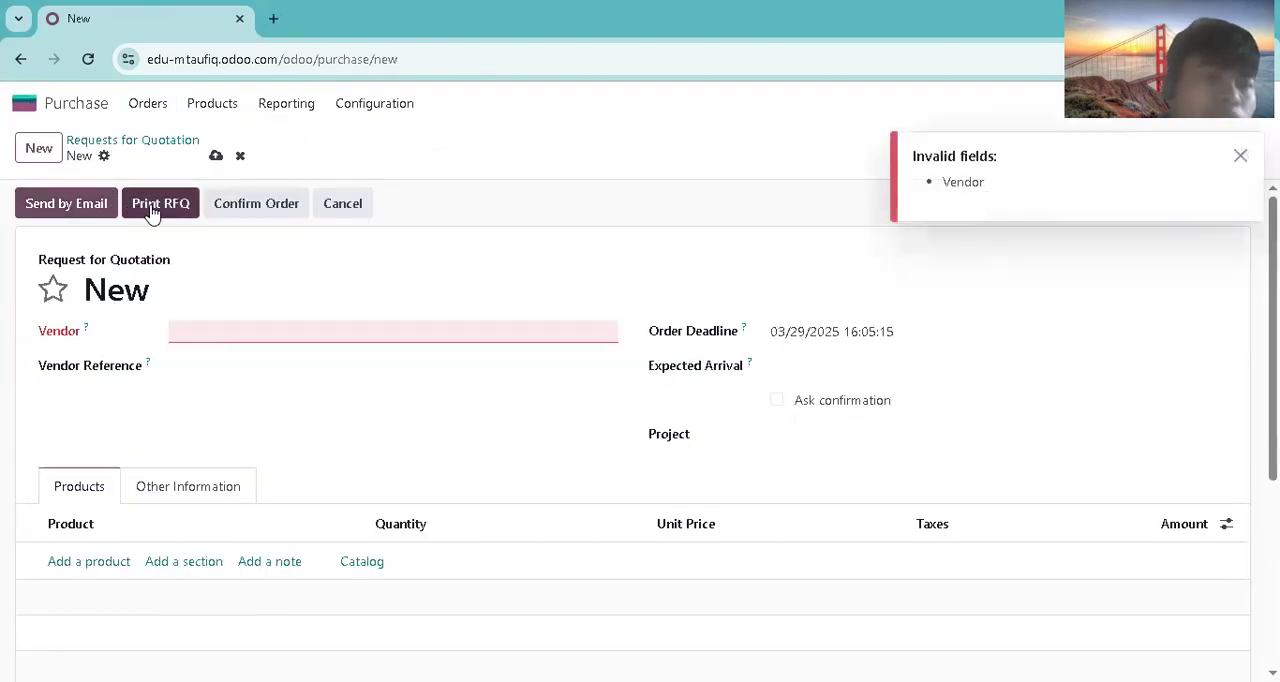
pyautogui.click(218, 321)
pyautogui.click(300, 390)
# Step: Add Lemari Arsip Besi to the request for quotation with a quantity of 20
pyautogui.click(89, 561)
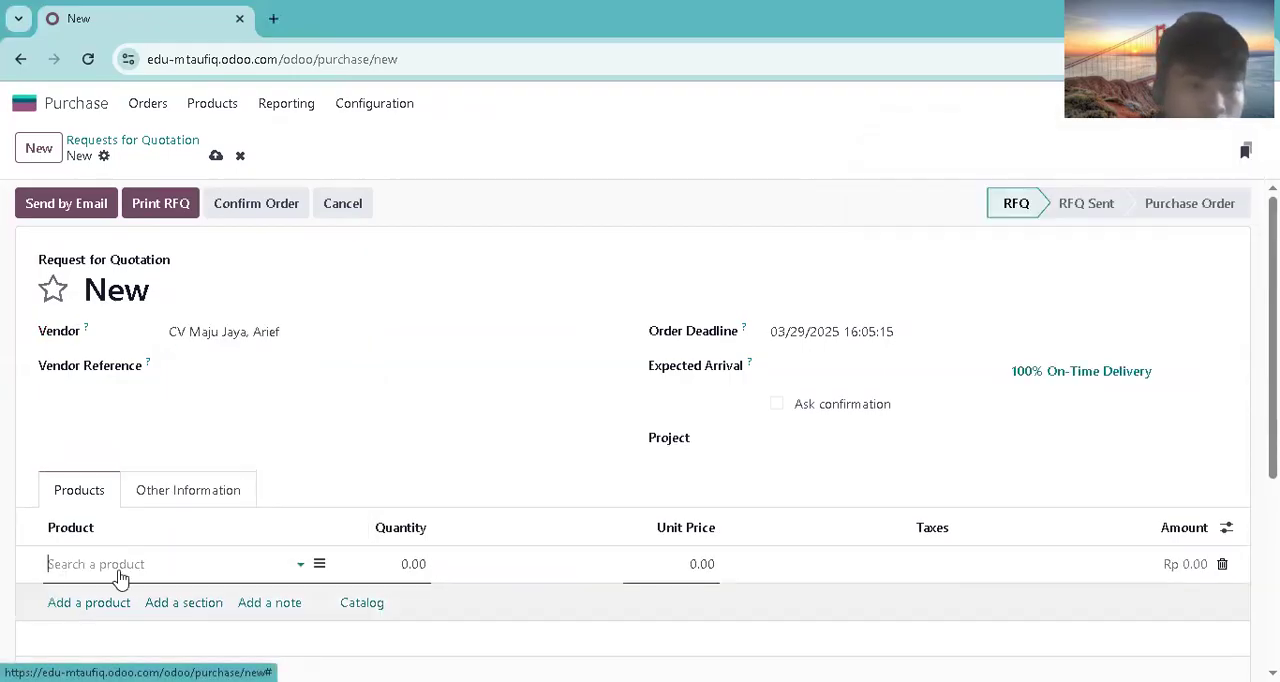
pyautogui.write('lemari arsip besi')
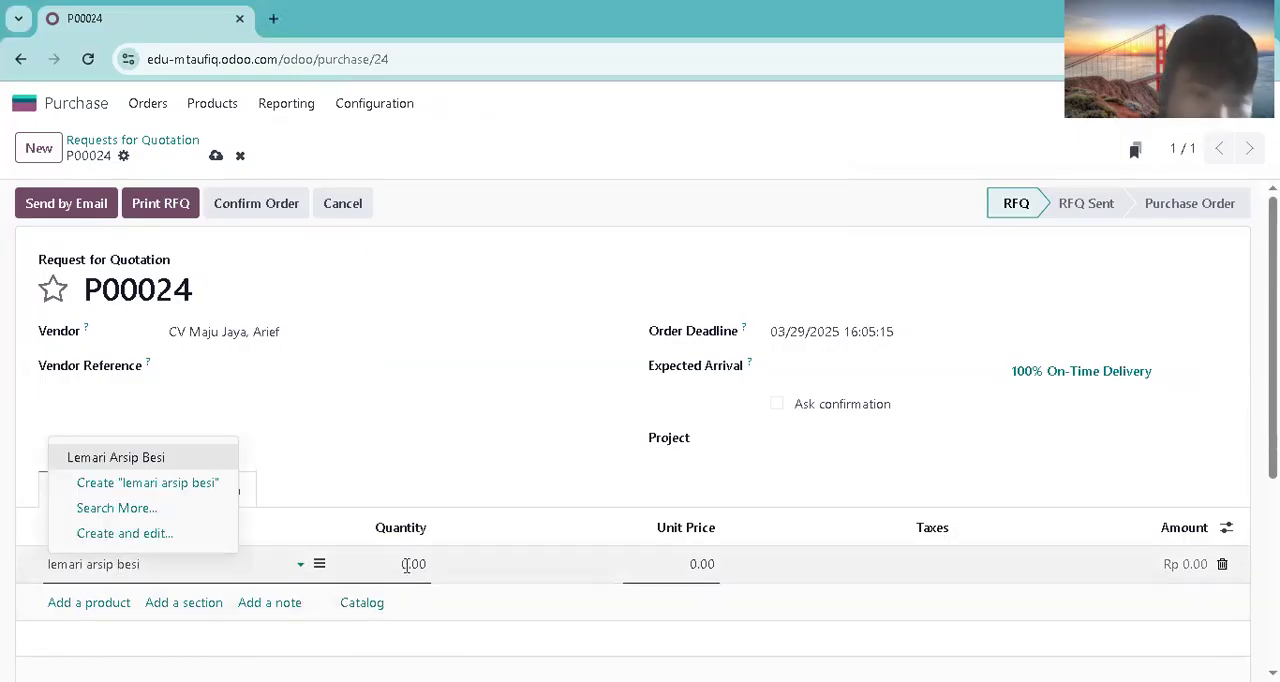
pyautogui.click(138, 460)
pyautogui.click(424, 566)
pyautogui.write('20')
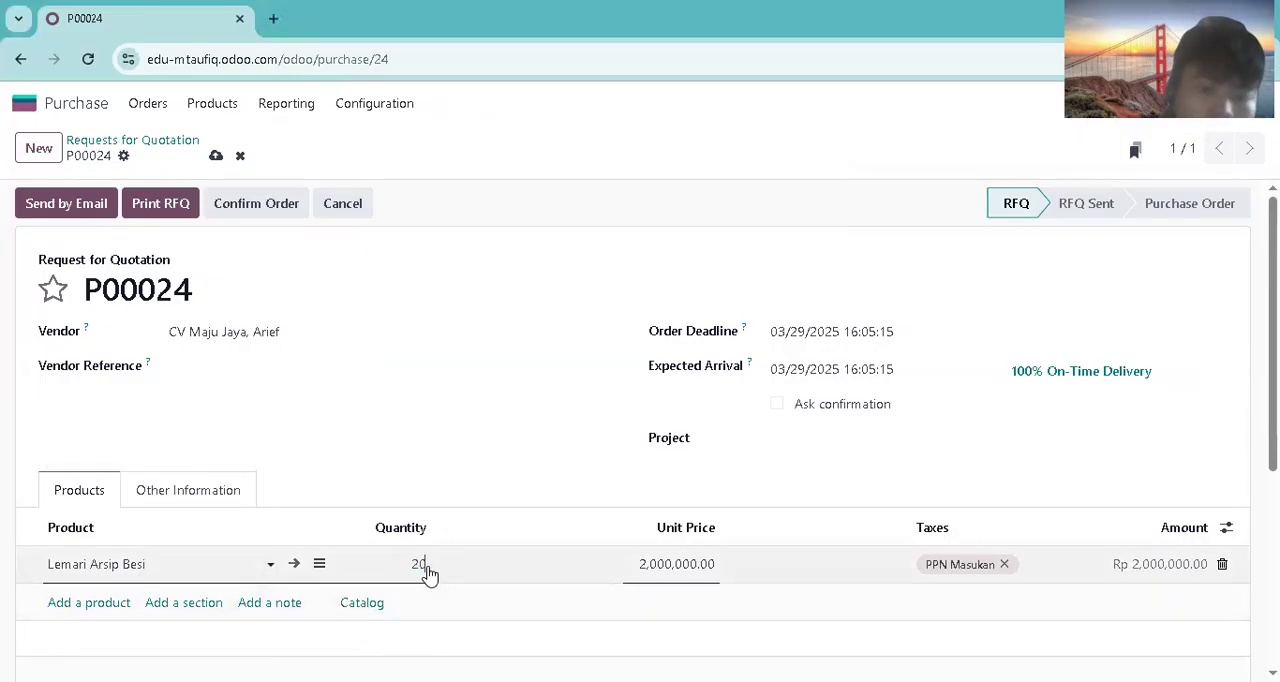
# Step: Add Rak Buku Minimalis to the request for quotation with a quantity of 20
pyautogui.click(118, 603)
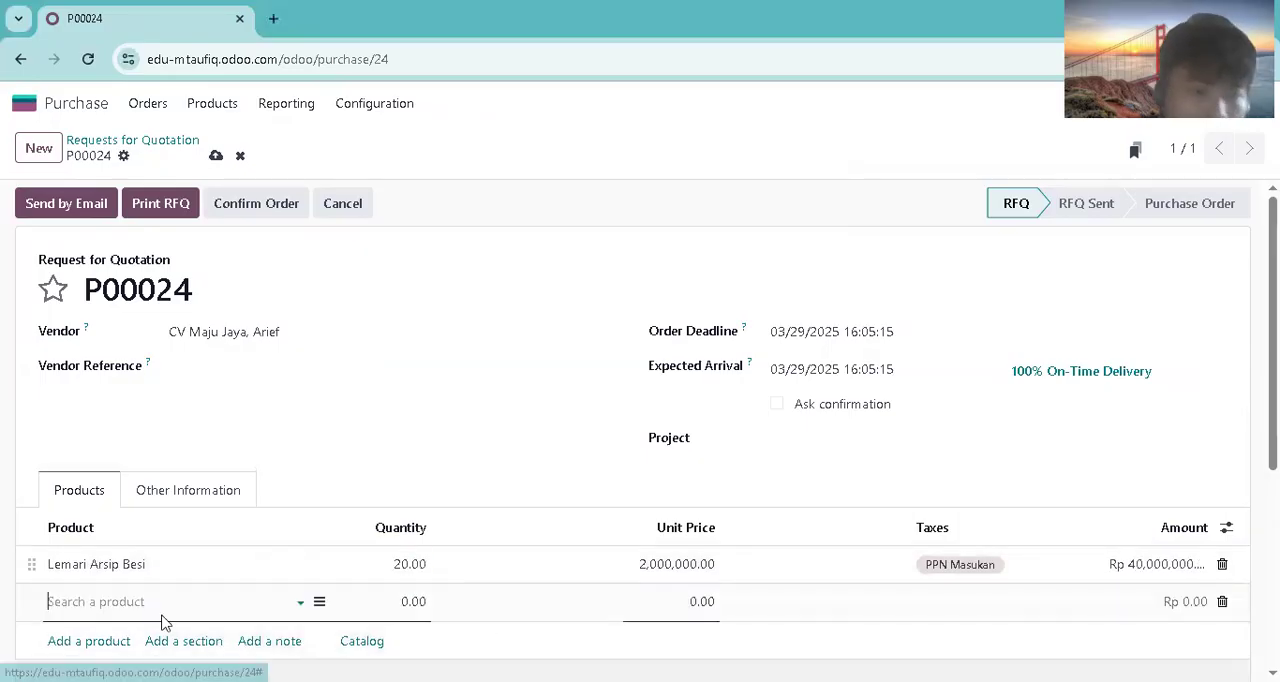
pyautogui.write('rak by')
pyautogui.press('BackSpace')
pyautogui.write('uku')
pyautogui.click(126, 503)
pyautogui.click(416, 601)
pyautogui.press('BackSpace')
pyautogui.write('2')
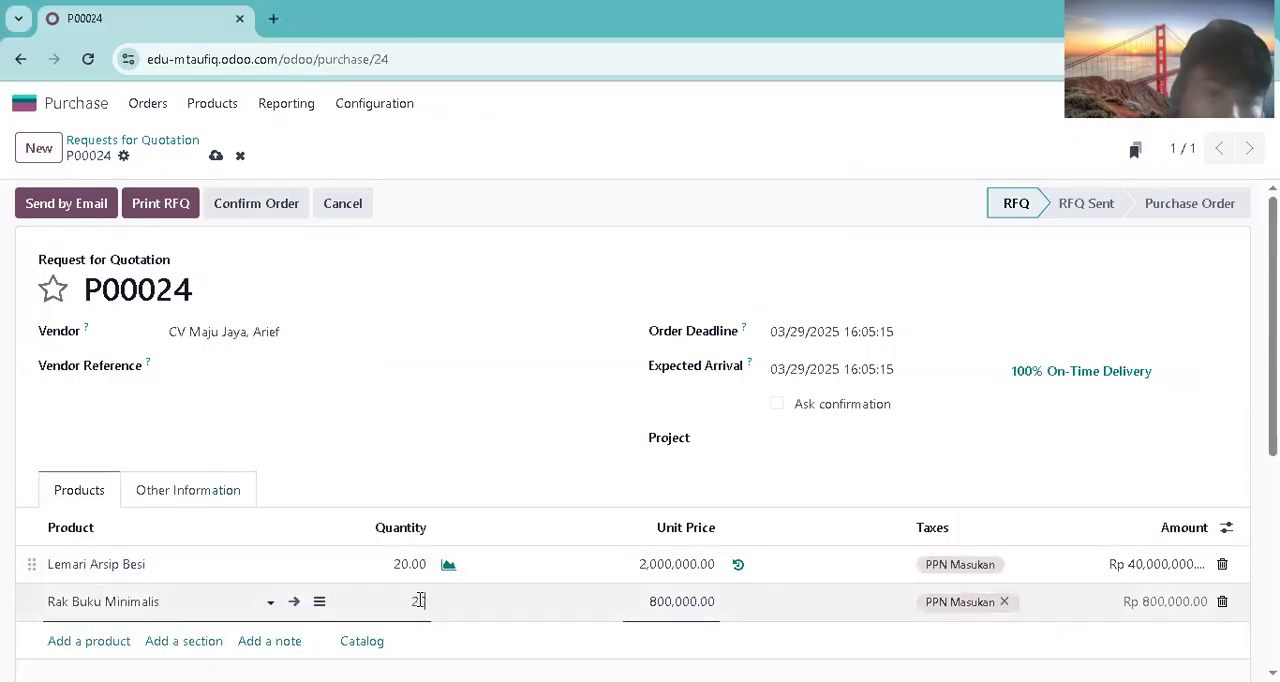
pyautogui.write('0')
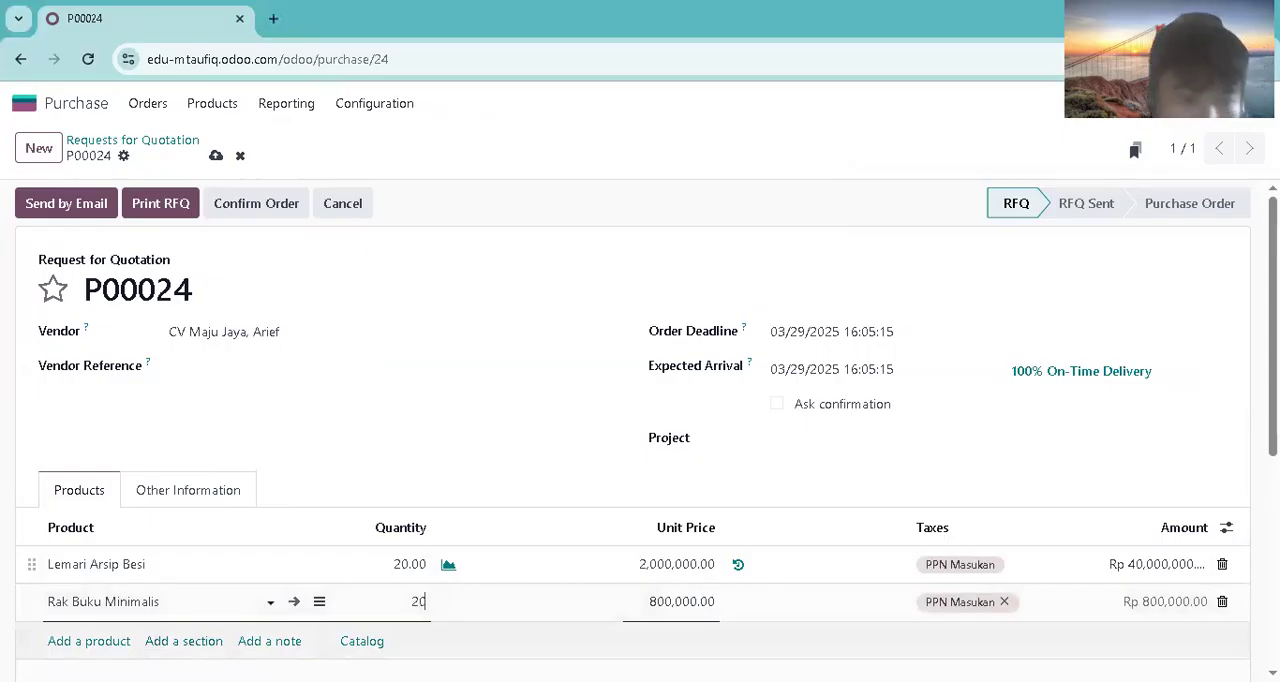
# Step: Add Tempat Tidur King Size to the request for quotation with a quantity of 20
pyautogui.click(89, 641)
pyautogui.write('tempat')
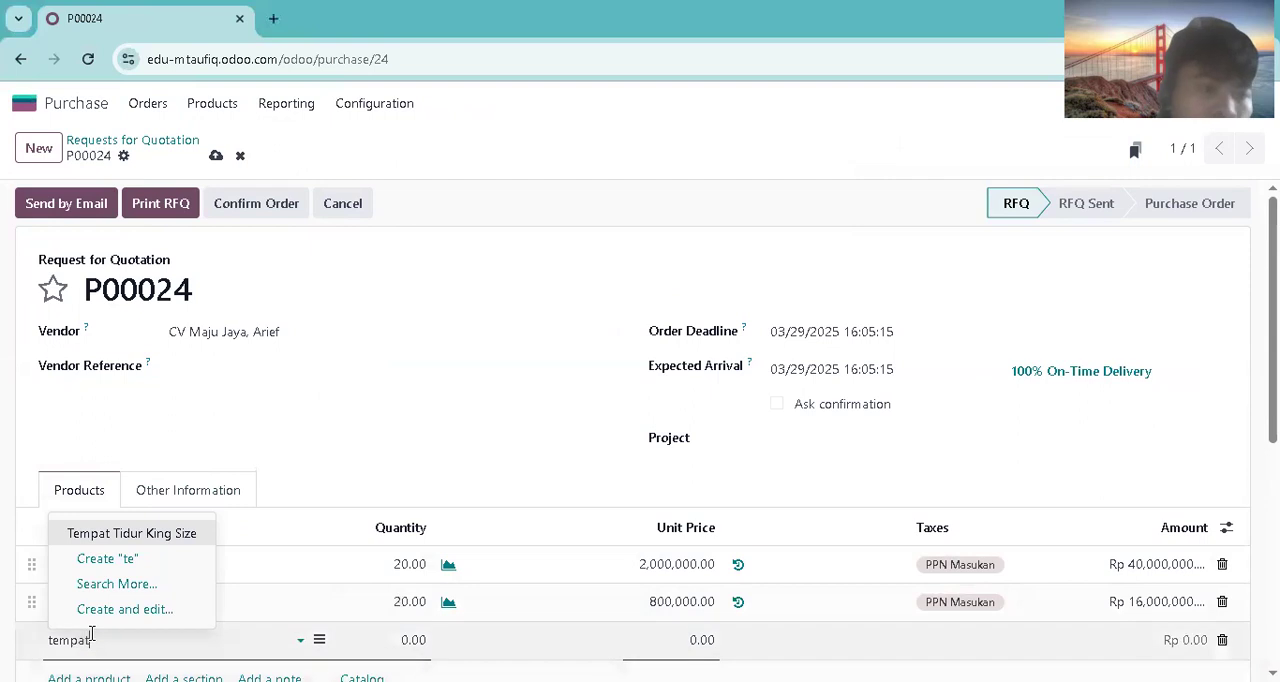
pyautogui.click(100, 533)
pyautogui.click(420, 640)
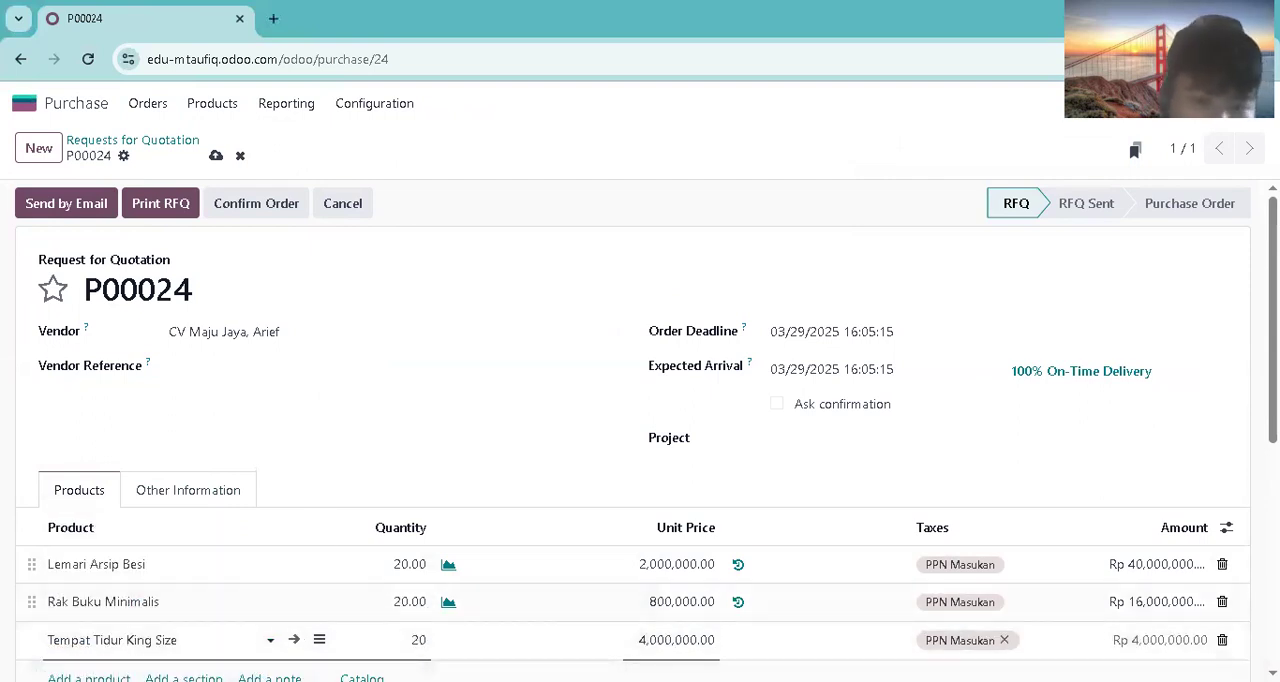
pyautogui.press('Return')
# Step: Add Lemari Pakaian 2 Pintu to the request for quotation with a quantity of 20
pyautogui.write('lemari')
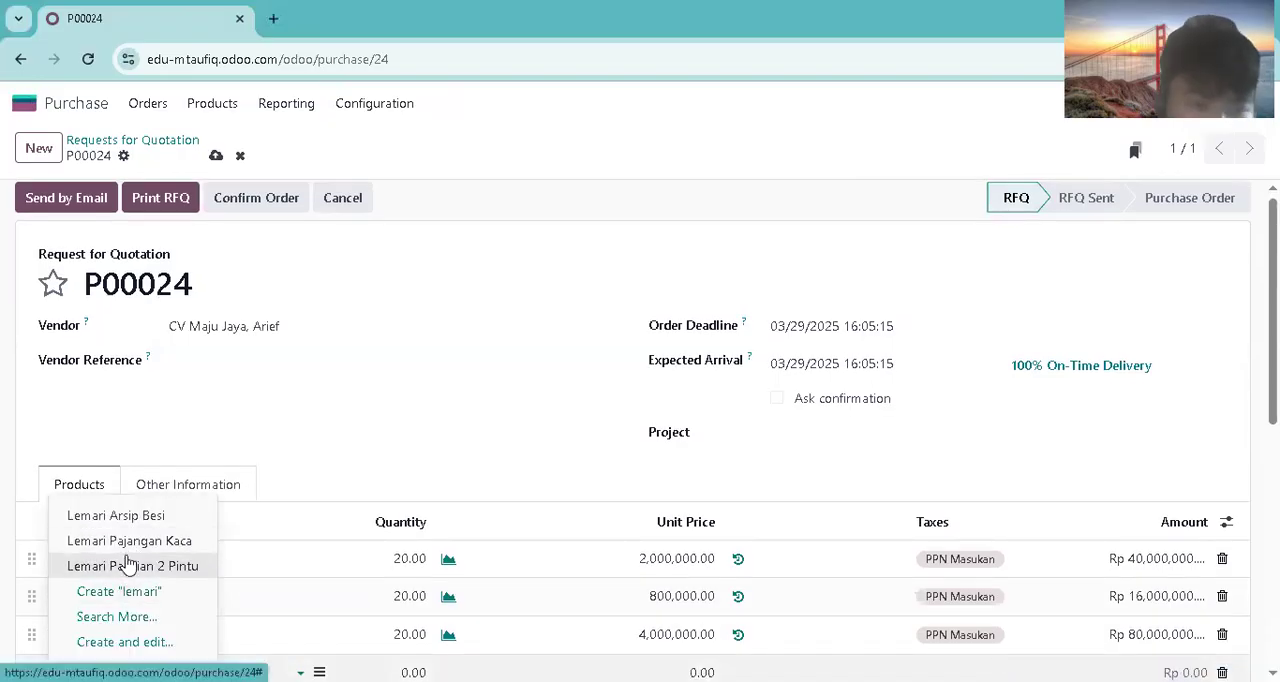
pyautogui.click(129, 565)
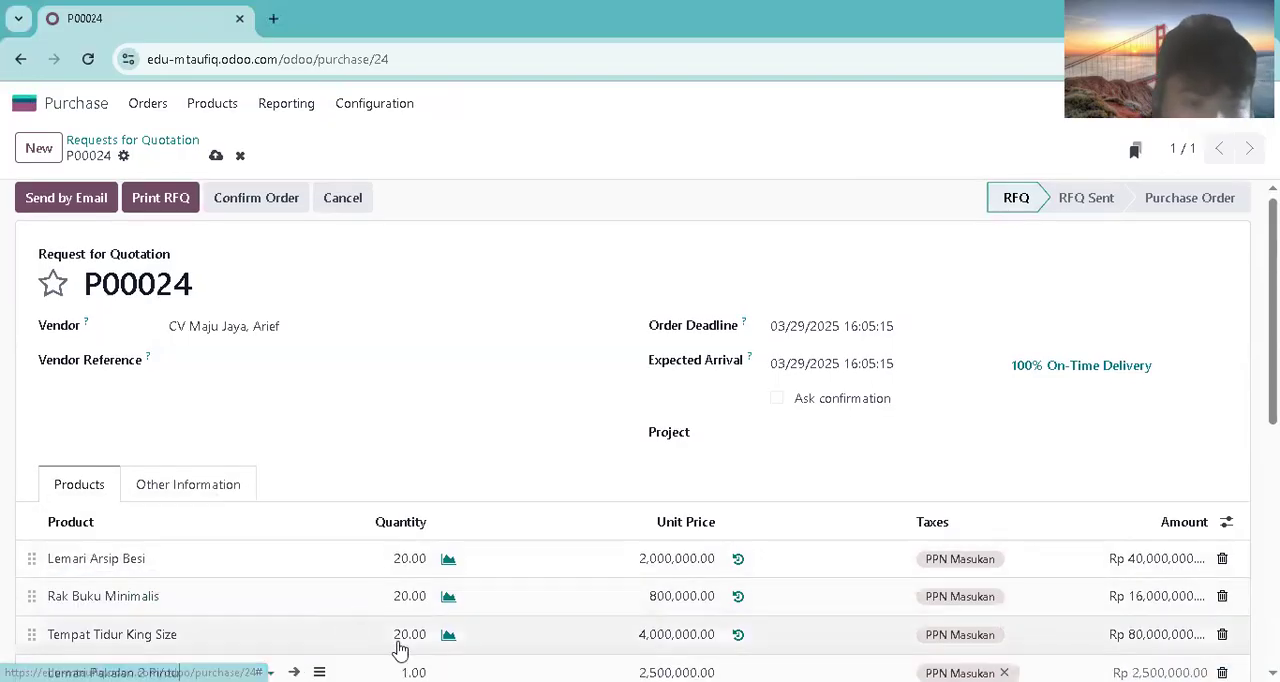
pyautogui.press('Tab')
pyautogui.write('20')
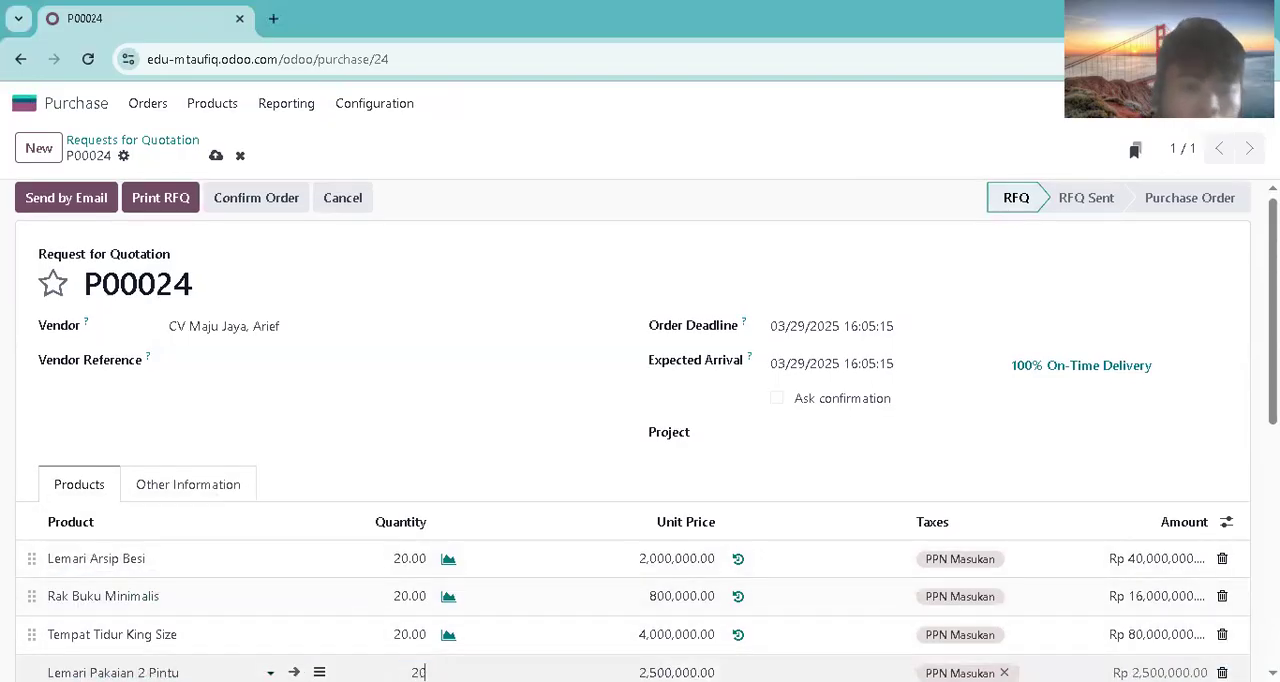
# Step: Confirm purchase order P00024 and validate the receipt of its products
pyautogui.click(280, 197)
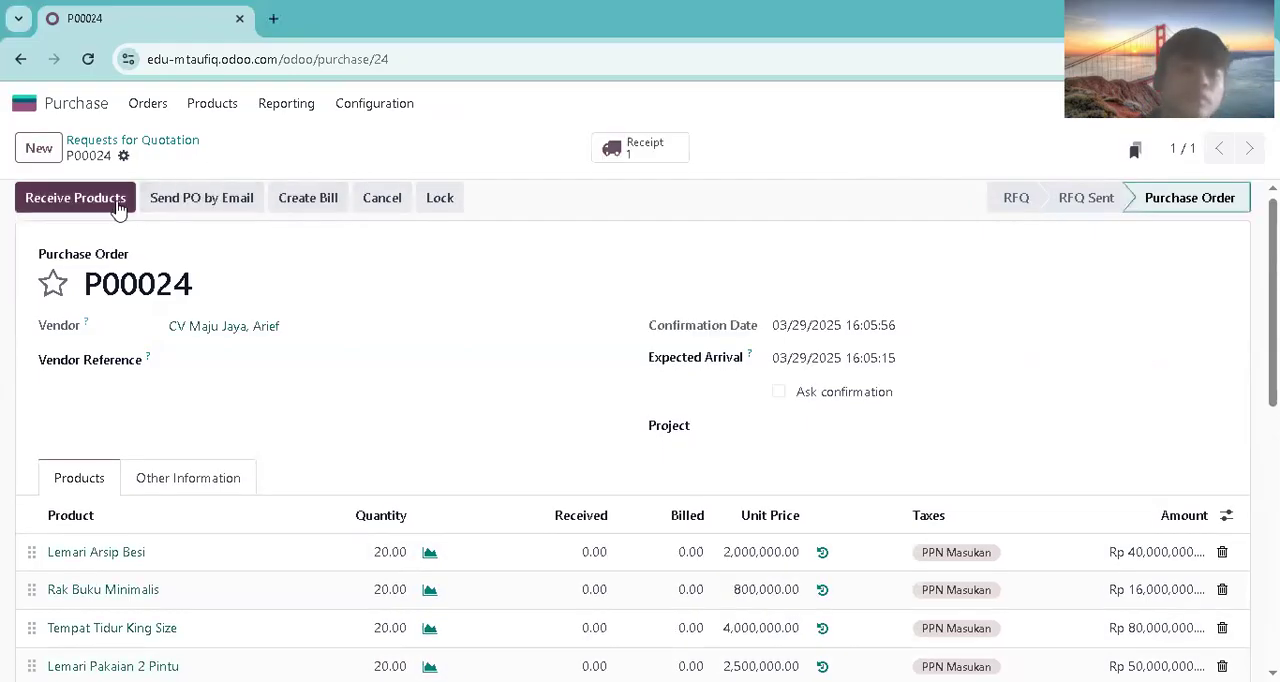
pyautogui.click(118, 200)
pyautogui.click(67, 209)
# Step: Return to Sales and start a new order from the Sales Orders list
pyautogui.click(86, 104)
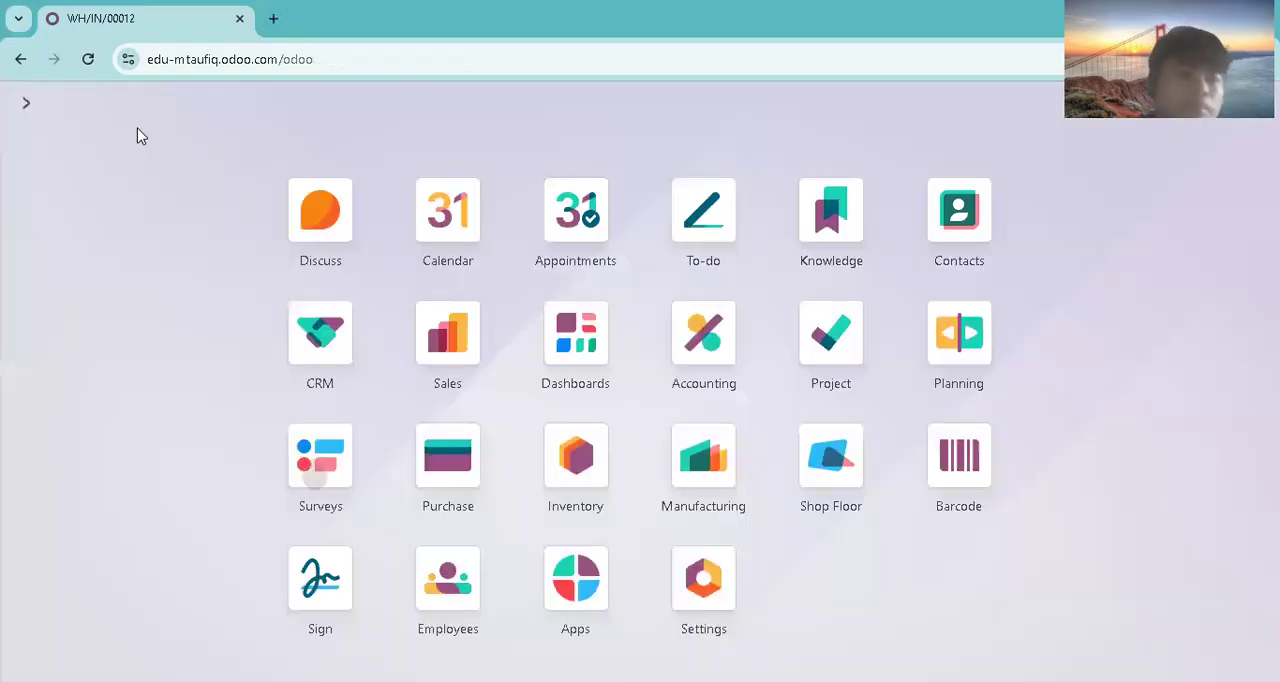
pyautogui.click(428, 340)
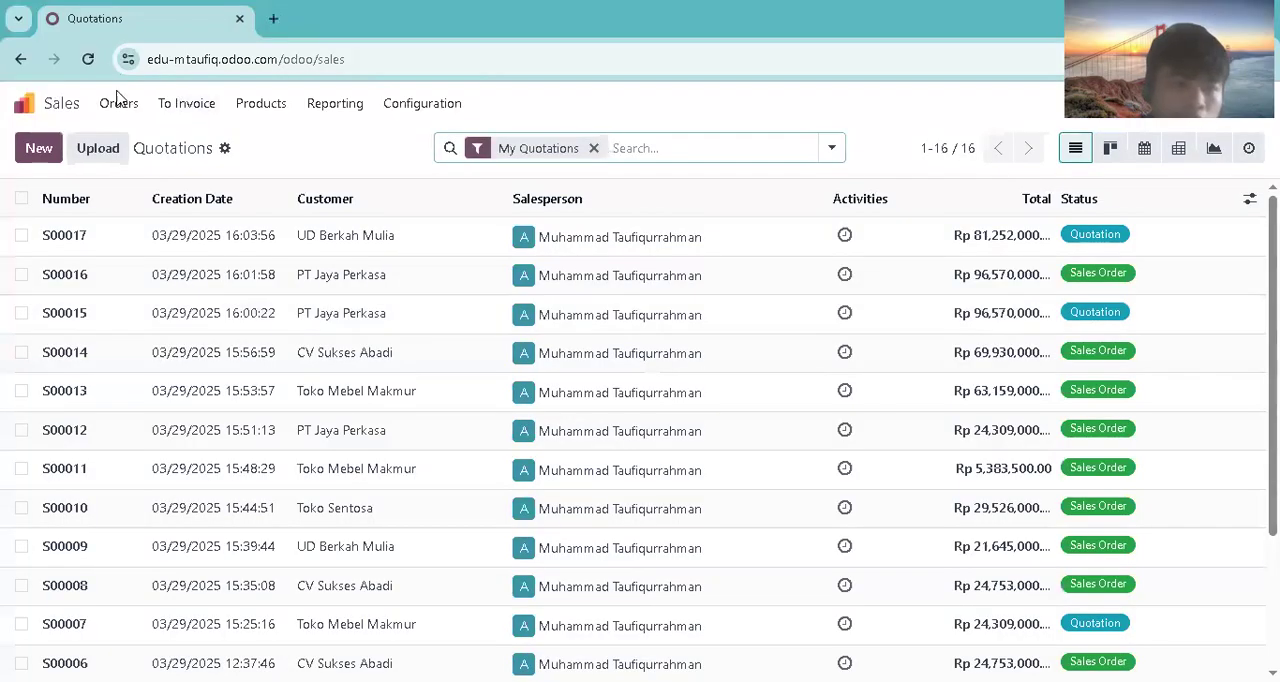
pyautogui.click(119, 104)
pyautogui.click(129, 165)
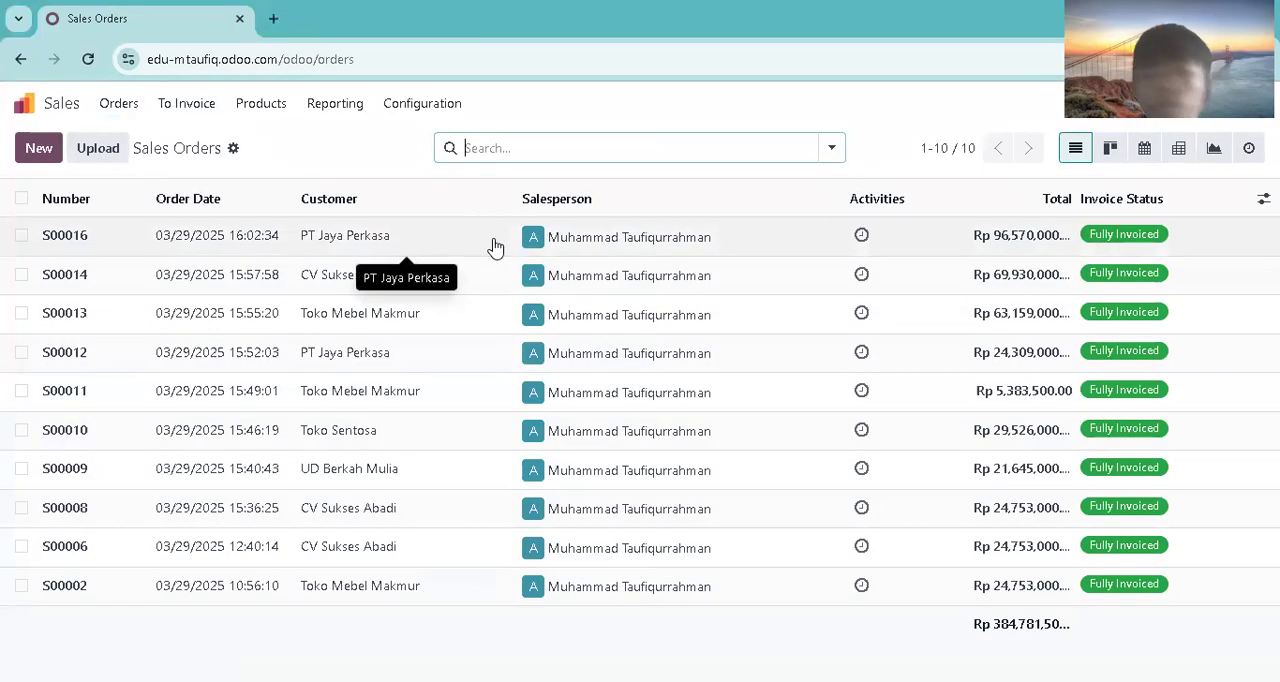
pyautogui.click(45, 152)
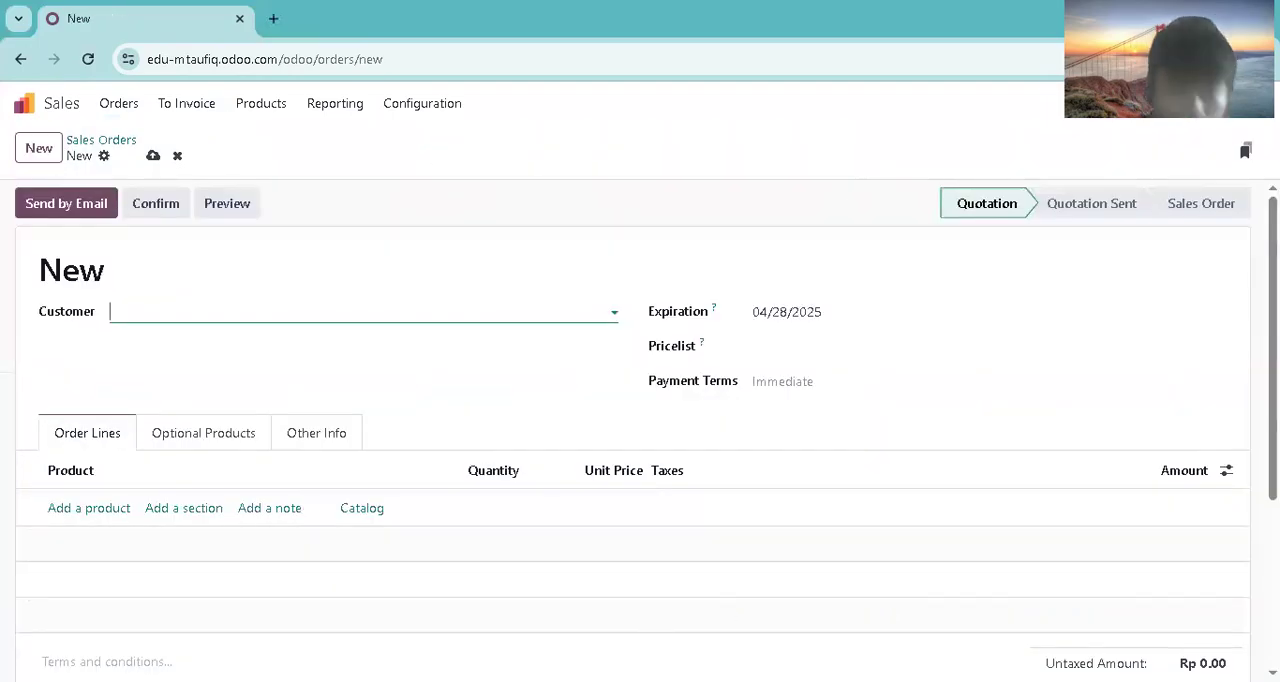
# Step: Set the new order's customer to UD Berkah Mulia and its payment terms to Immediate Payment
pyautogui.write('Ud ve')
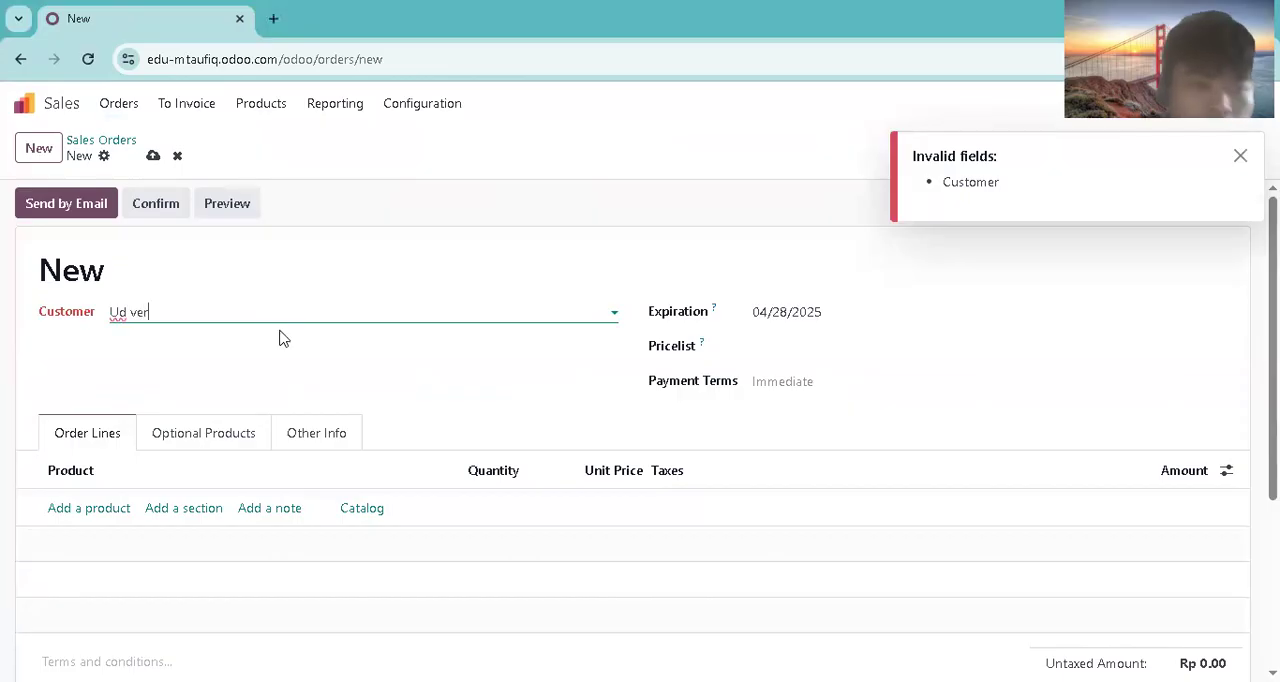
pyautogui.press('BackSpace')
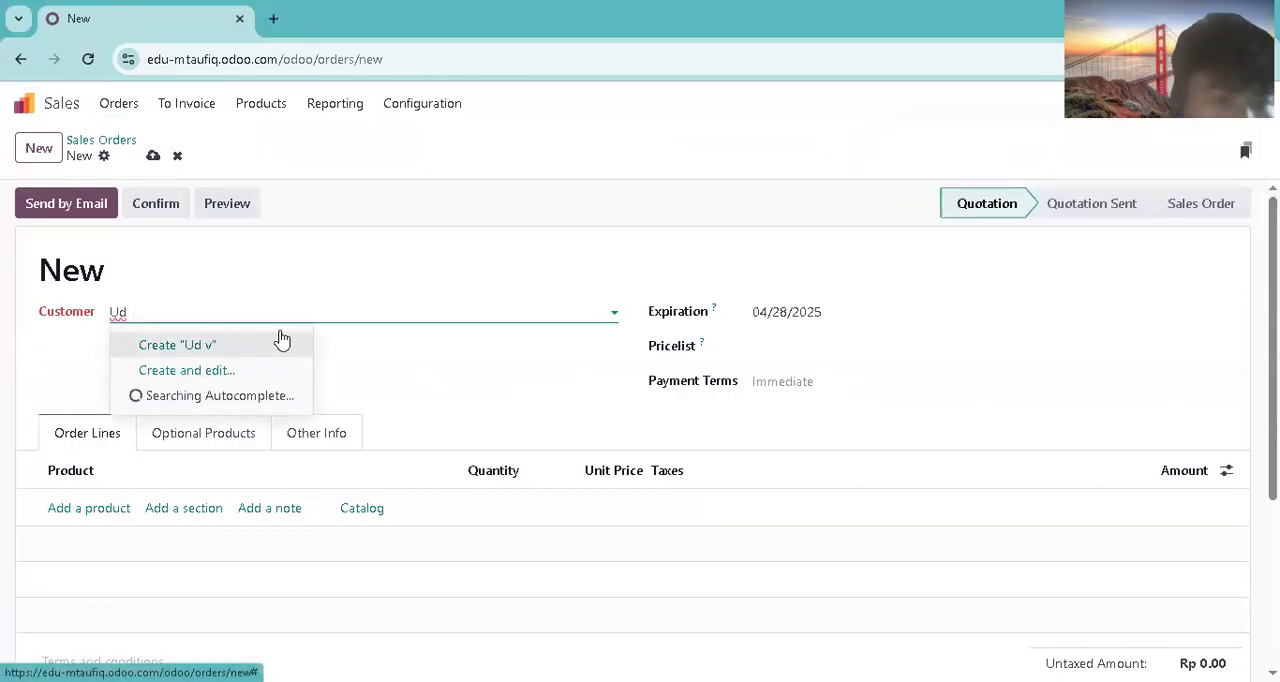
pyautogui.click(246, 366)
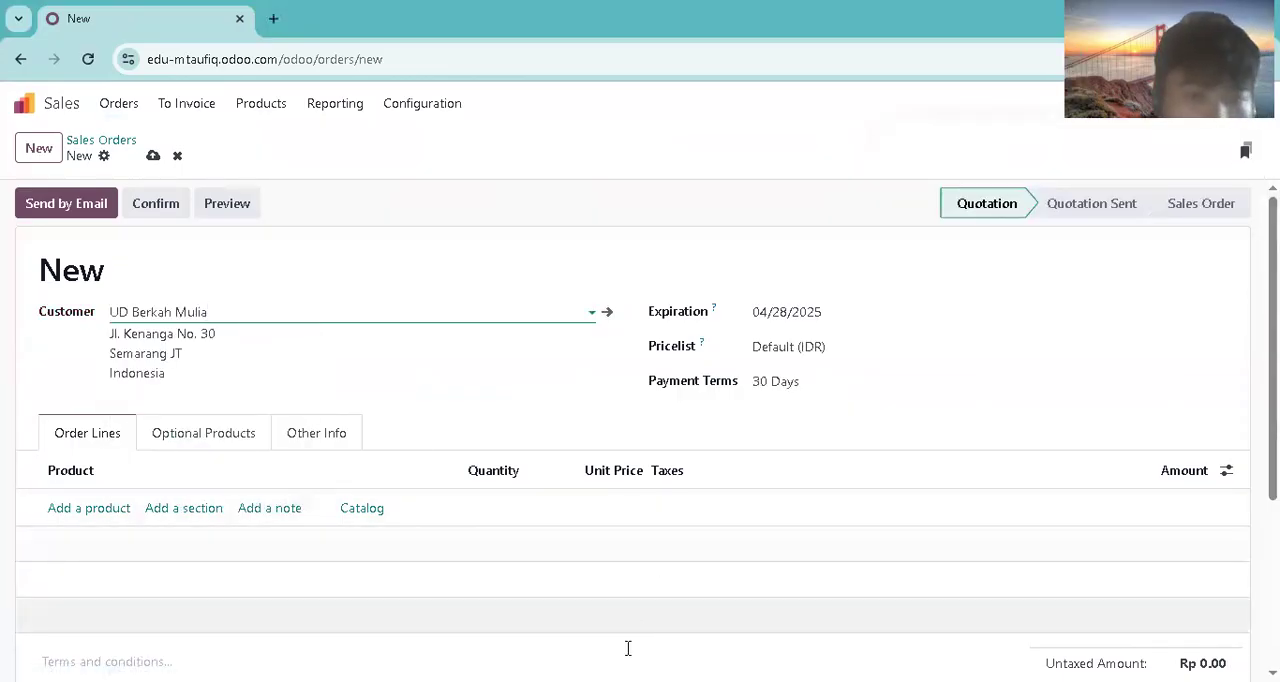
pyautogui.click(778, 385)
pyautogui.click(779, 410)
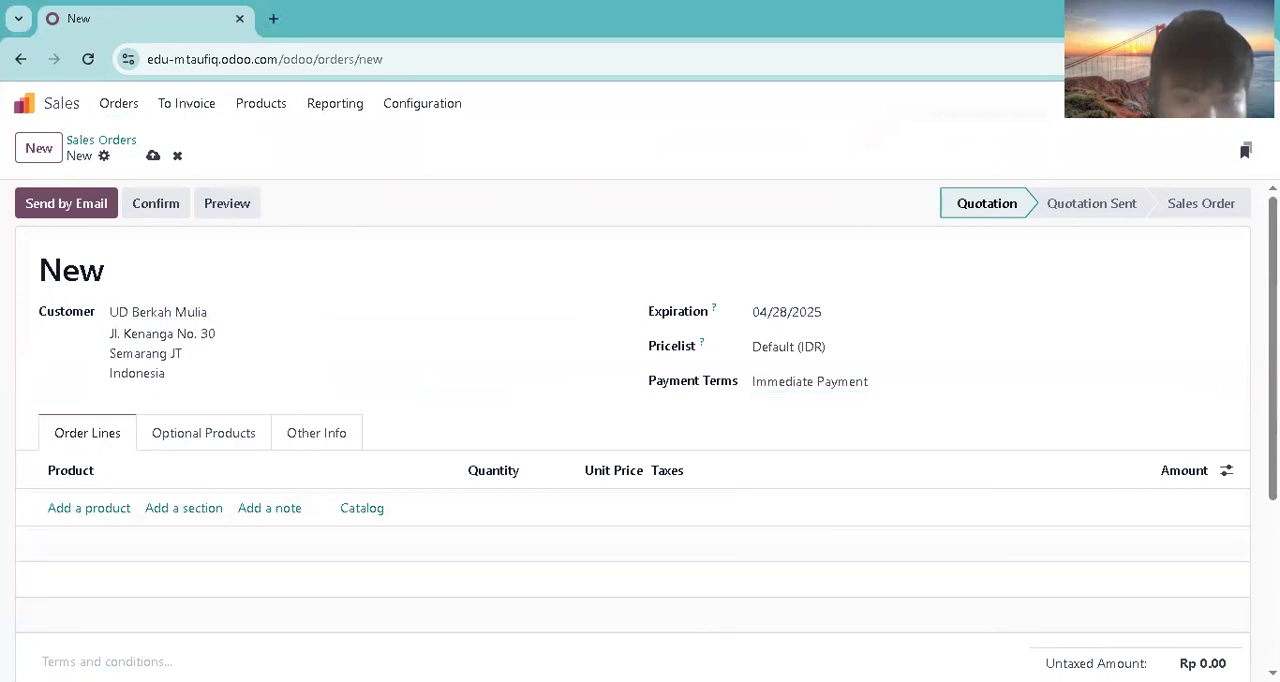
# Step: Add Lemari Arsip Besi as a sales order line with a quantity of 6
pyautogui.click(62, 509)
pyautogui.write('lemari arsip be')
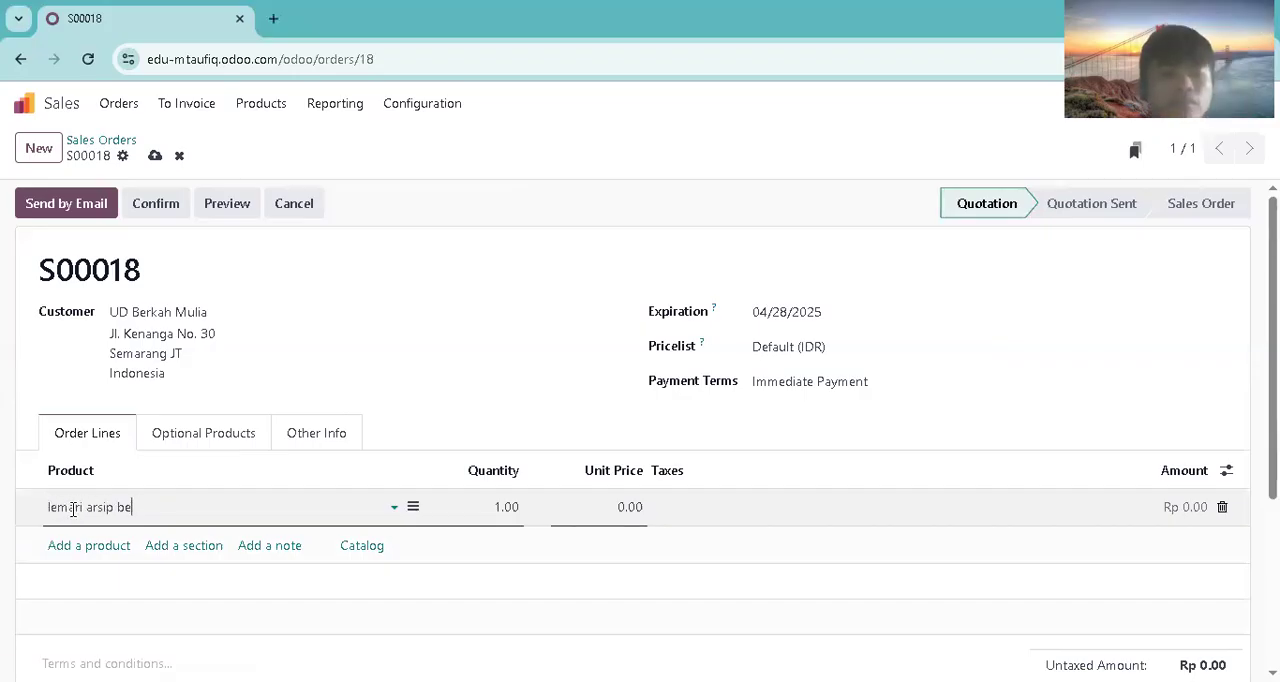
pyautogui.write('si')
pyautogui.click(245, 535)
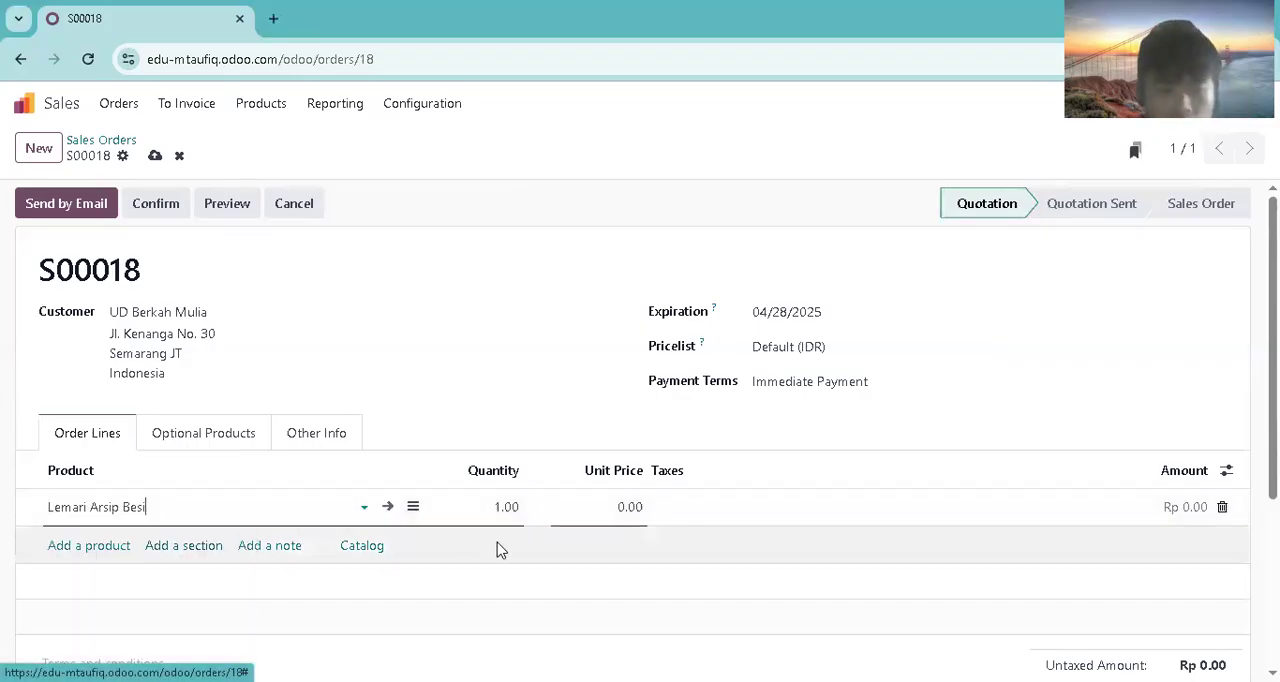
pyautogui.click(508, 507)
pyautogui.write('6')
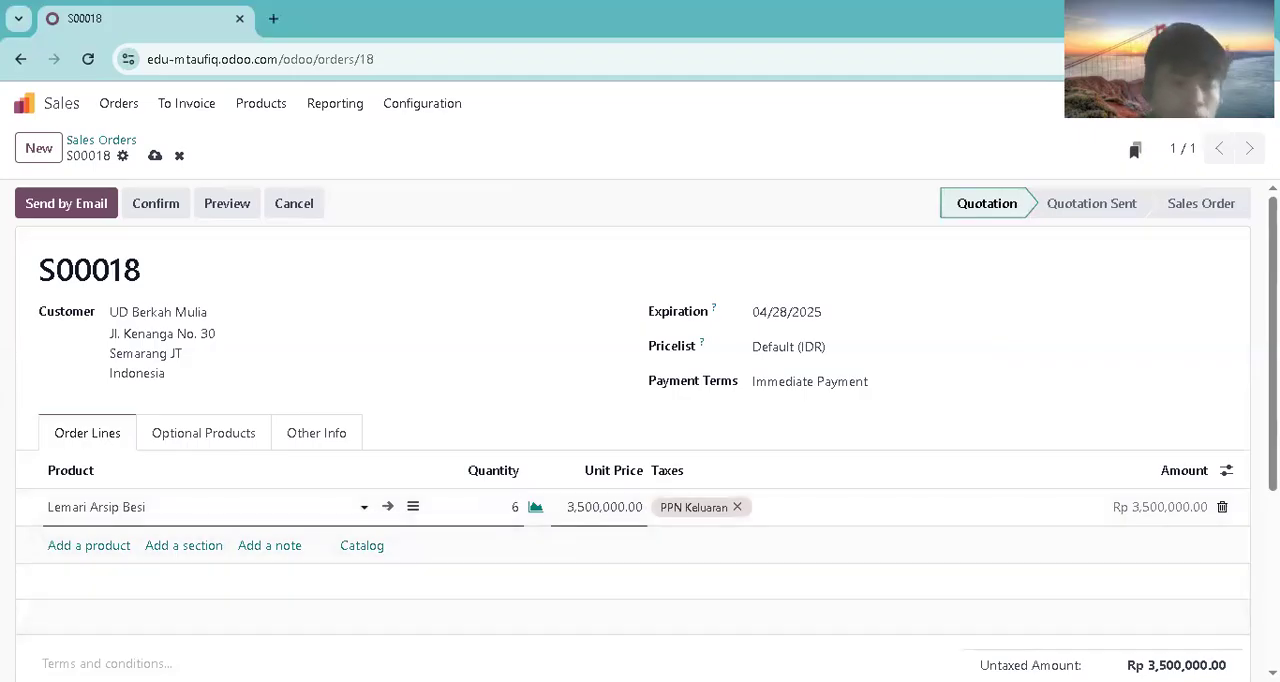
# Step: Add Meja Kantor Kayu as a sales order line with a quantity of 4
pyautogui.click(103, 545)
pyautogui.write('meja')
pyautogui.press('BackSpace')
pyautogui.write('ja kan')
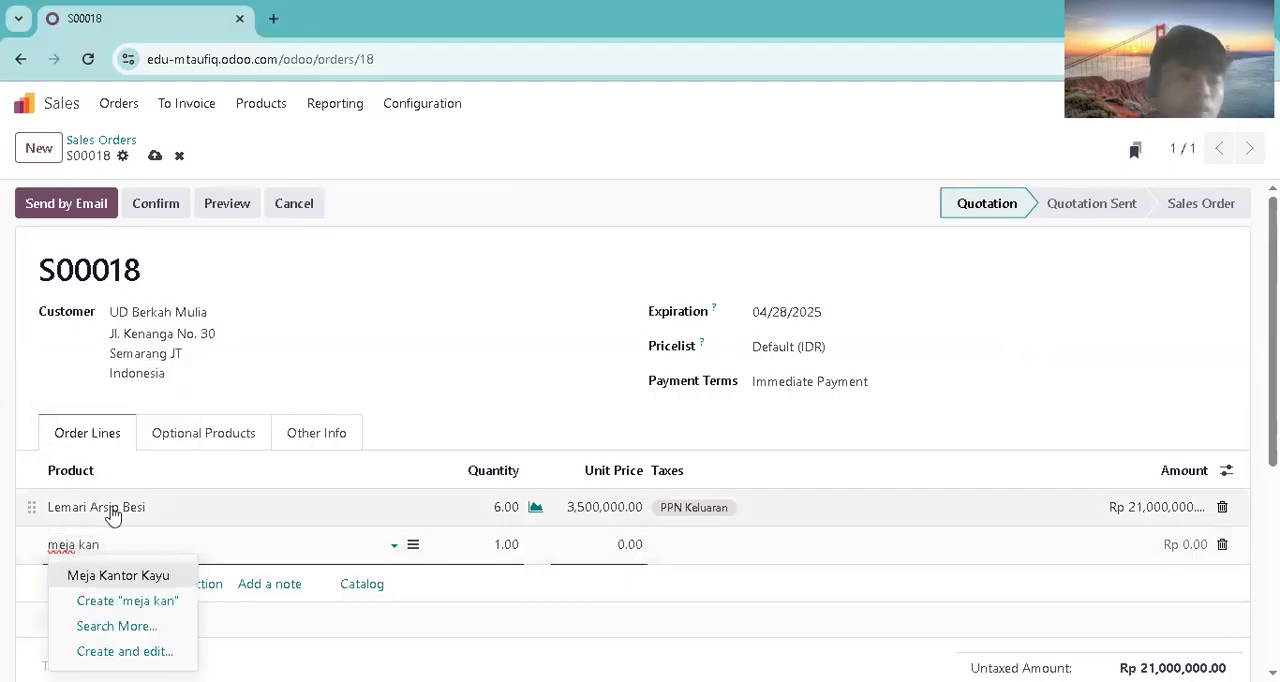
pyautogui.click(109, 575)
pyautogui.click(505, 544)
pyautogui.write('4')
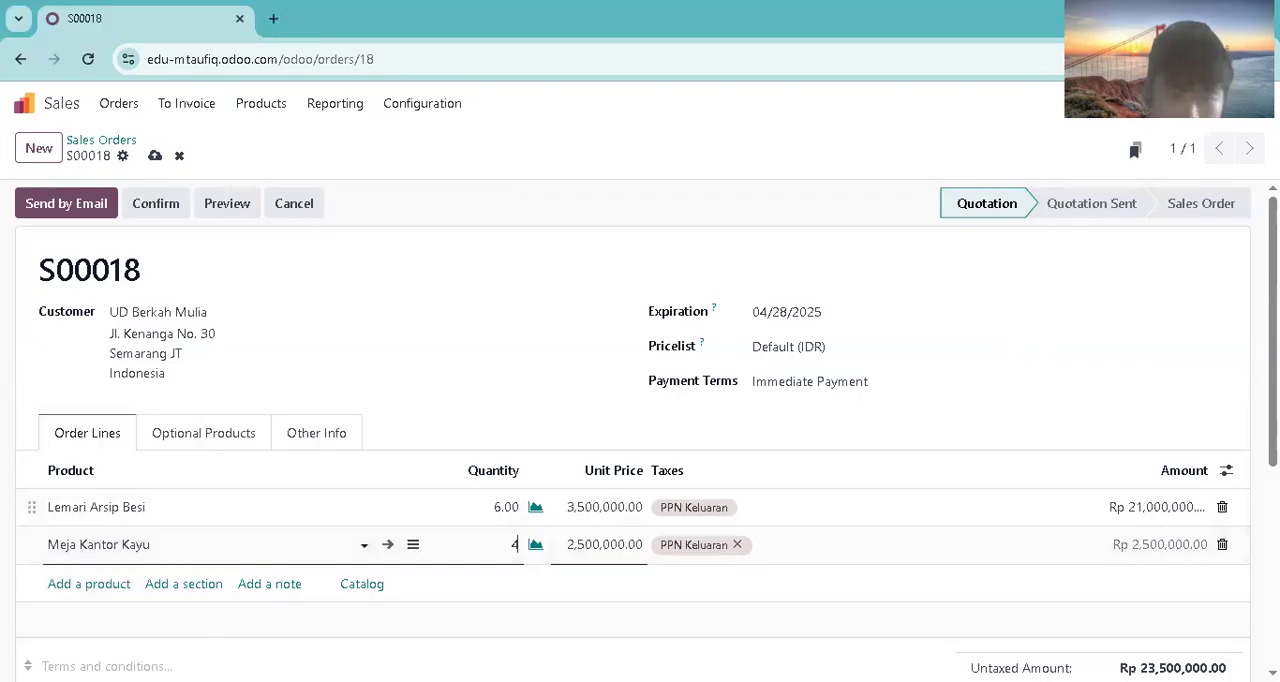
# Step: Add Rak Buku Minimalis as a sales order line with a quantity of 7
pyautogui.click(89, 584)
pyautogui.write('rak buk')
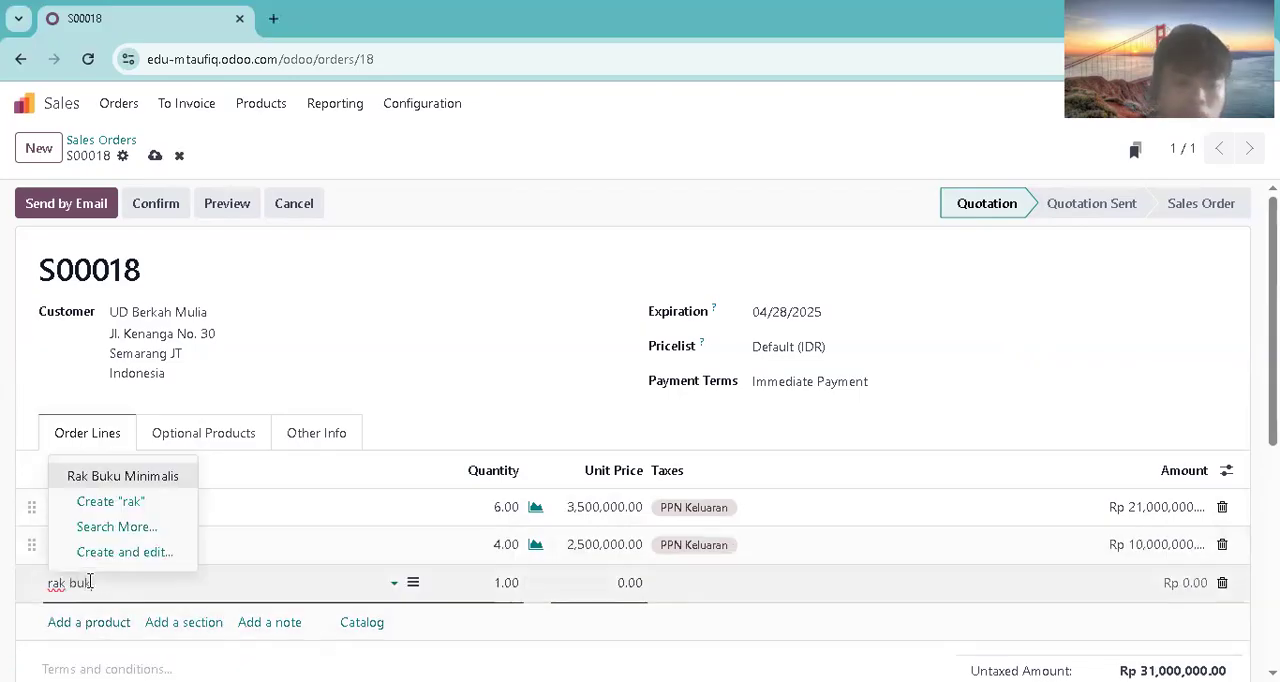
pyautogui.press('Return')
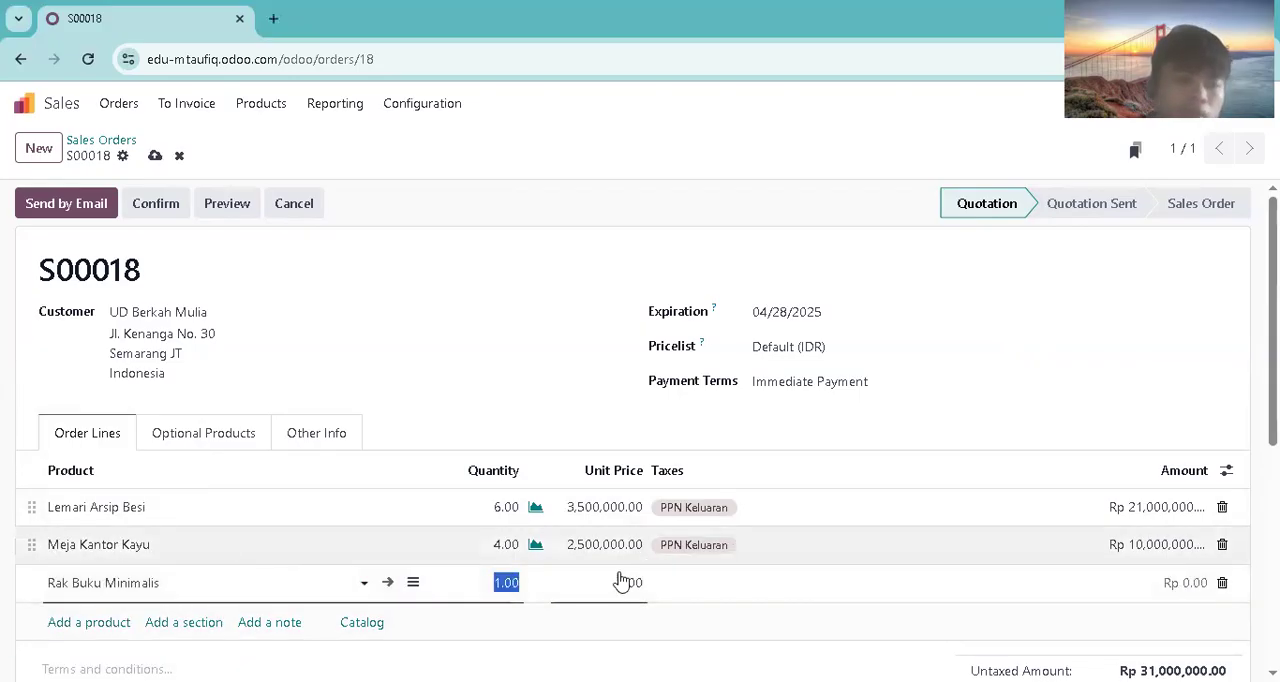
pyautogui.write('7')
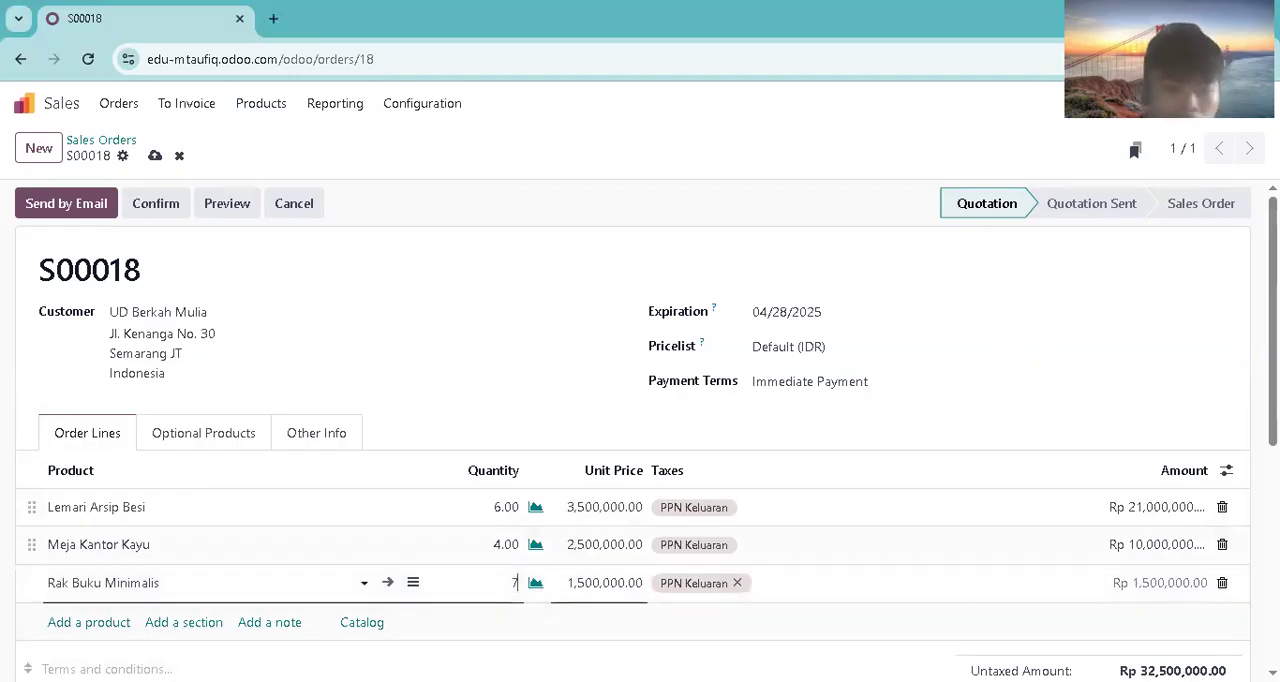
# Step: Add Nightstand Kayu as a sales order line with a quantity of 9
pyautogui.click(115, 623)
pyautogui.write('n')
pyautogui.press('Return')
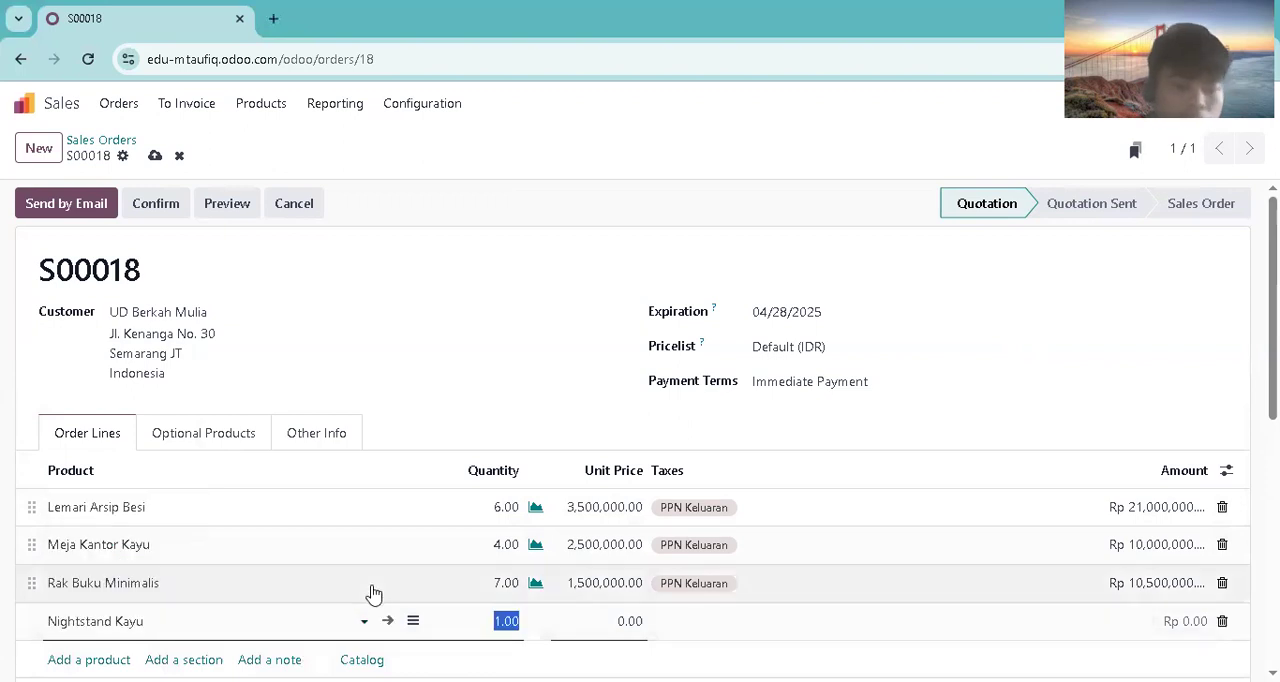
pyautogui.write('9')
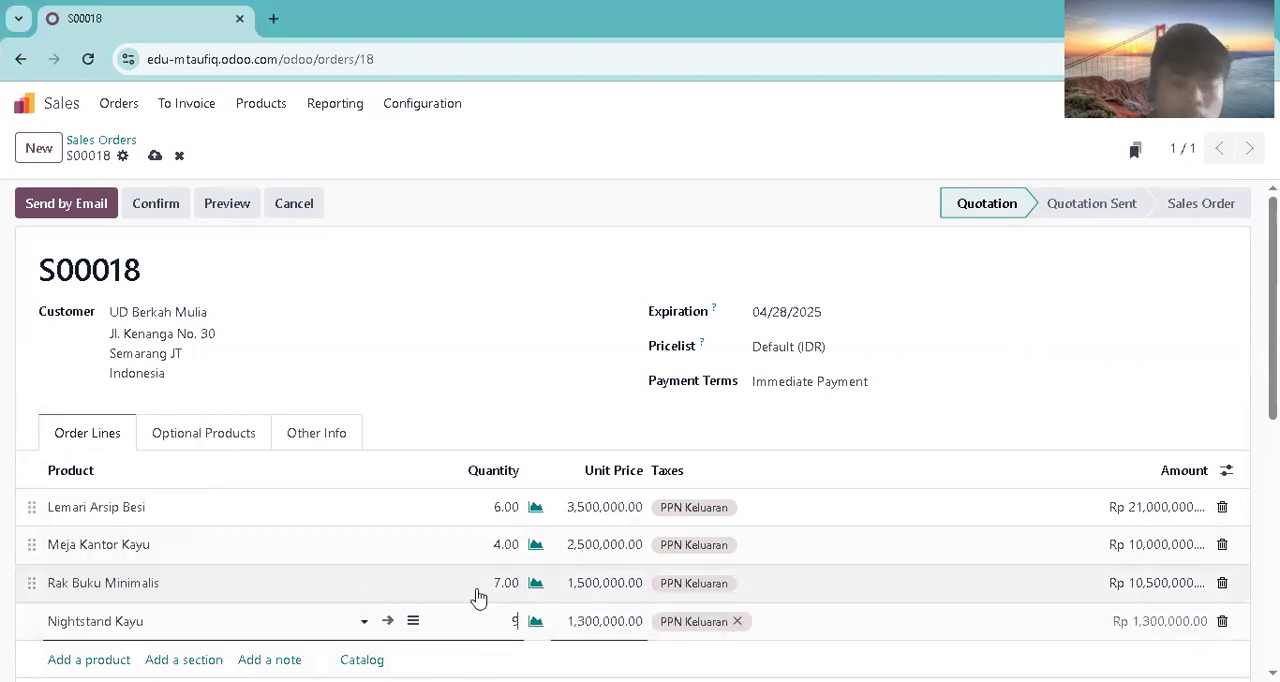
pyautogui.click(1034, 517)
# Step: Add Tempat Tidur King Size as a sales order line, keeping the default quantity of 1
pyautogui.moveTo(1273, 340); pyautogui.dragTo(1273, 351)
pyautogui.scroll(-1, 789, 423)
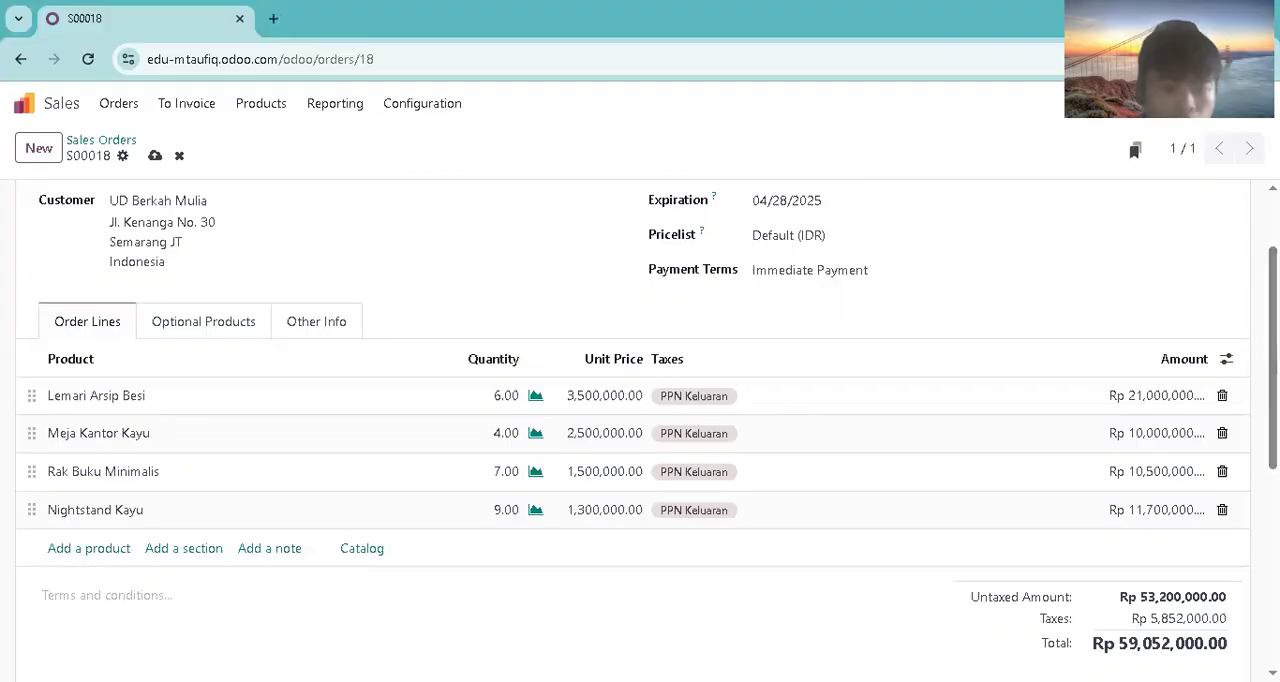
pyautogui.click(117, 552)
pyautogui.write('tem')
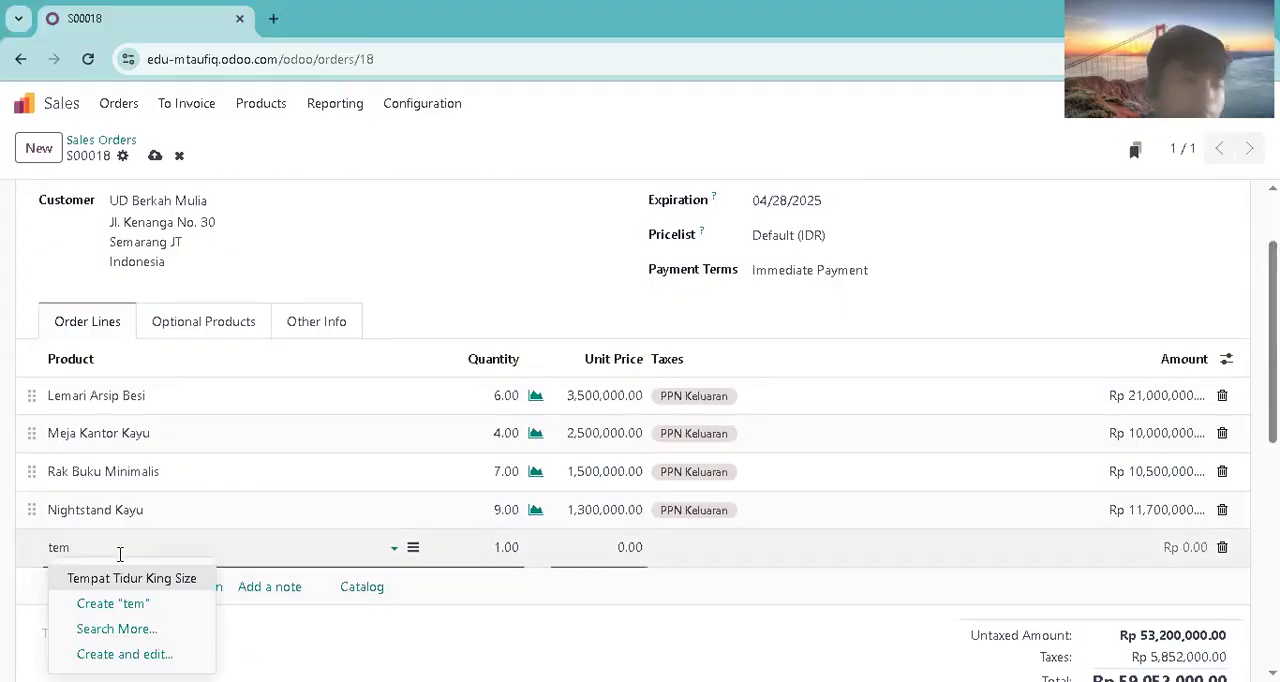
pyautogui.click(122, 578)
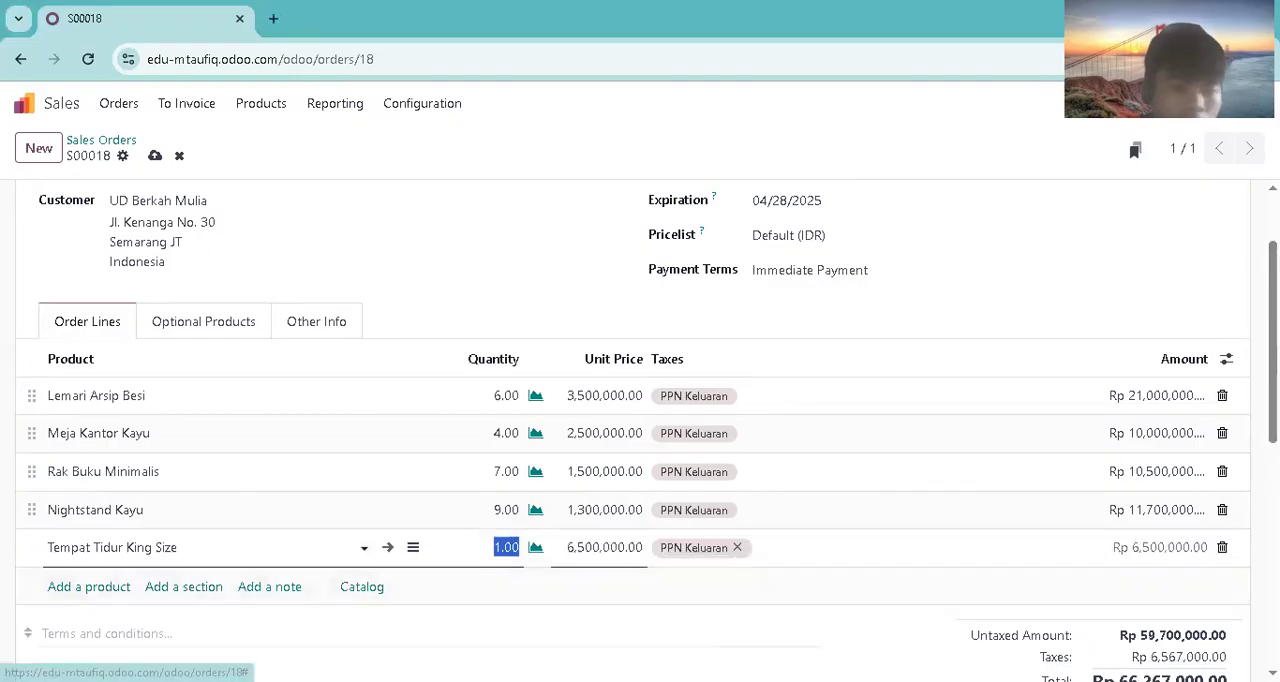
# Step: Add Lemari Pakaian 2 Pintu as a sales order line with a quantity of 3
pyautogui.click(71, 588)
pyautogui.write('lem')
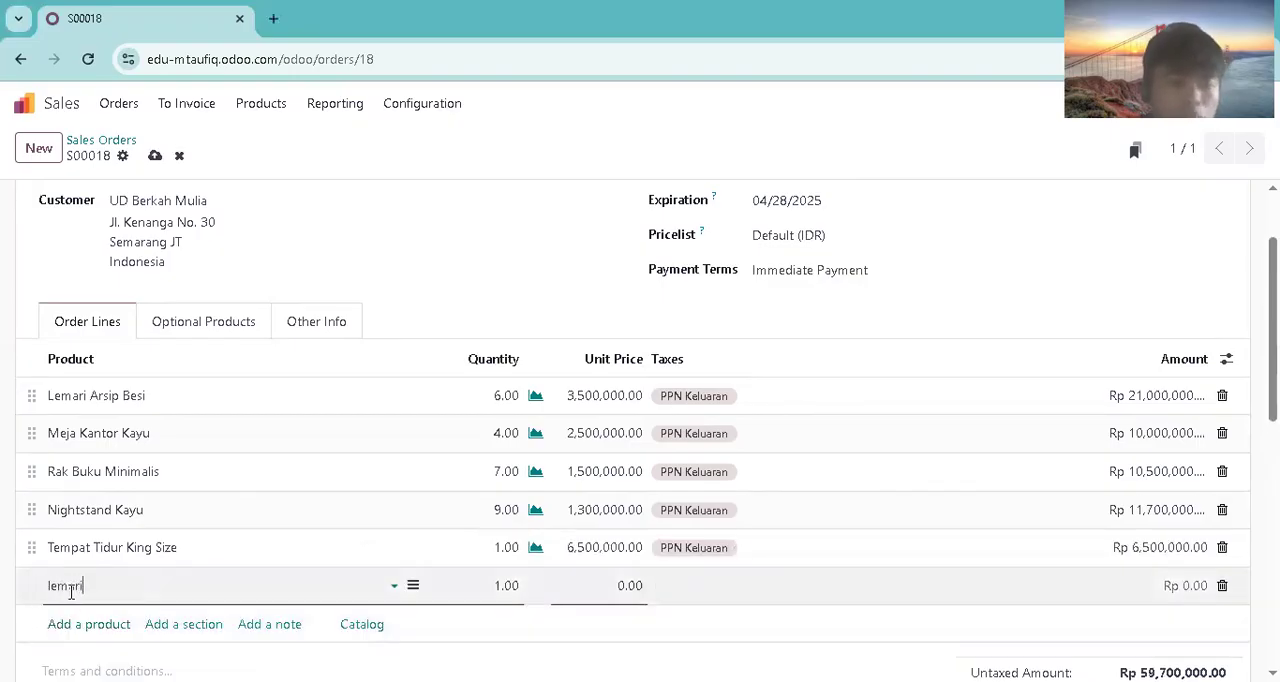
pyautogui.write('ari')
pyautogui.click(100, 480)
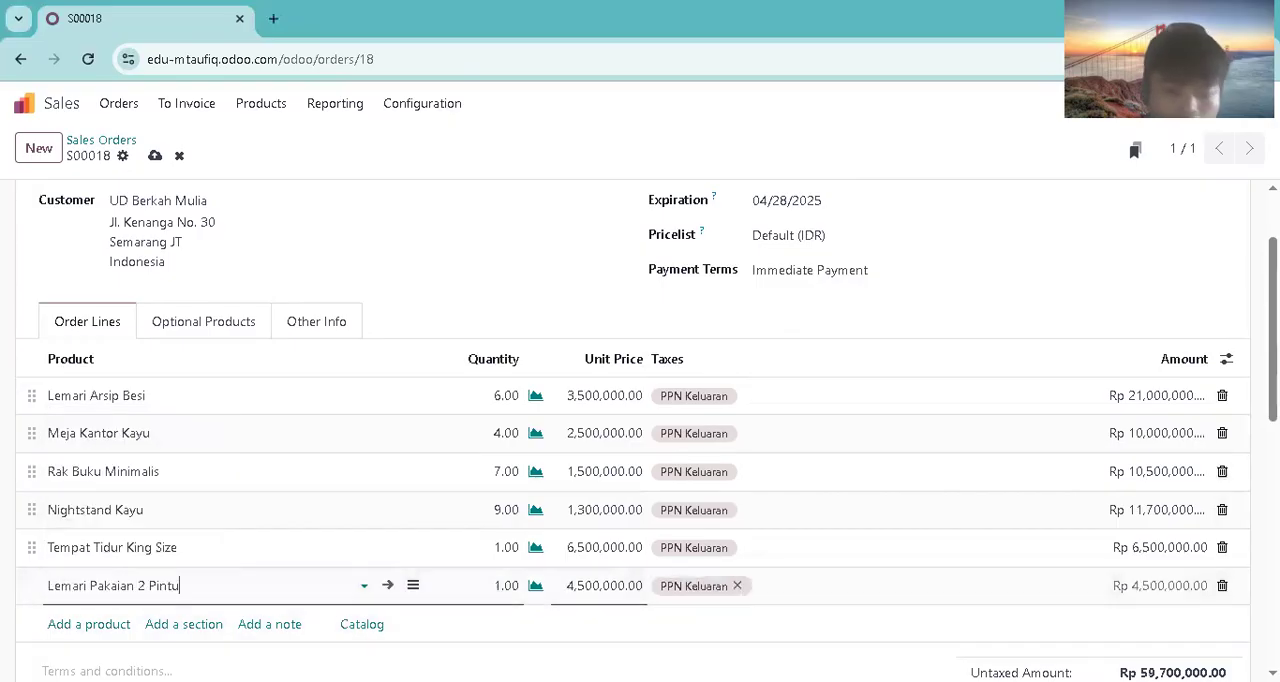
pyautogui.click(515, 588)
pyautogui.write('3')
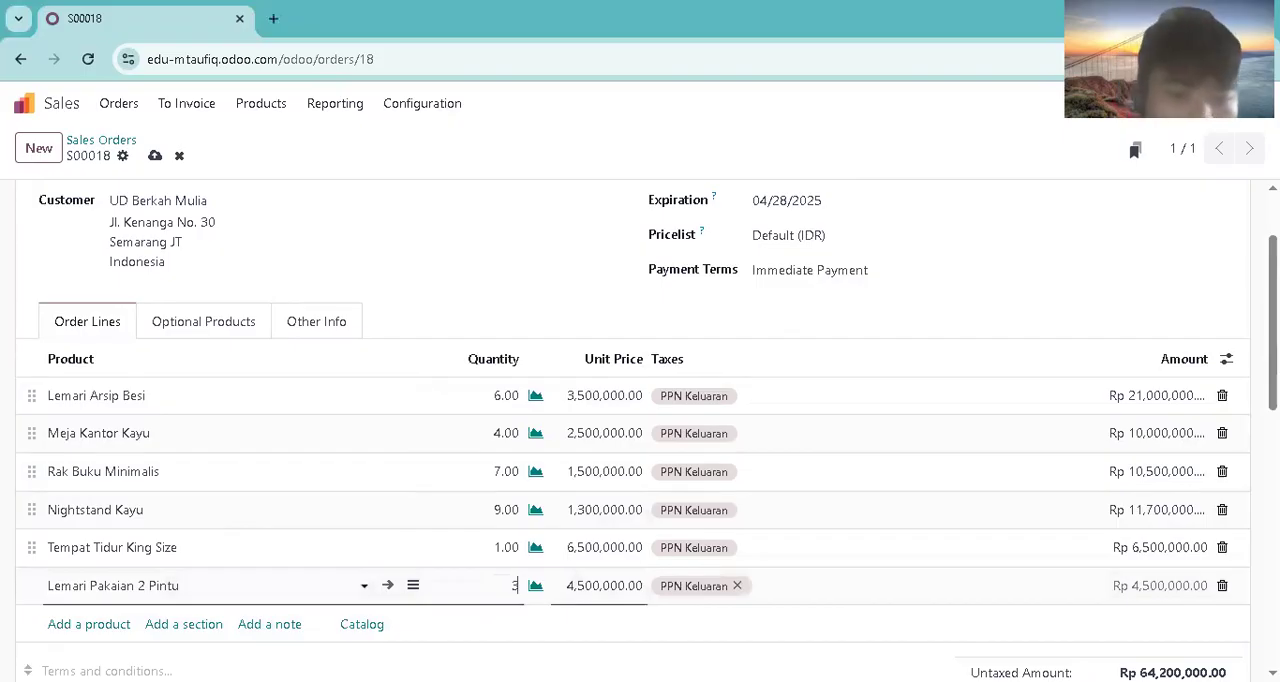
pyautogui.hotkey('alt', 'Tab')
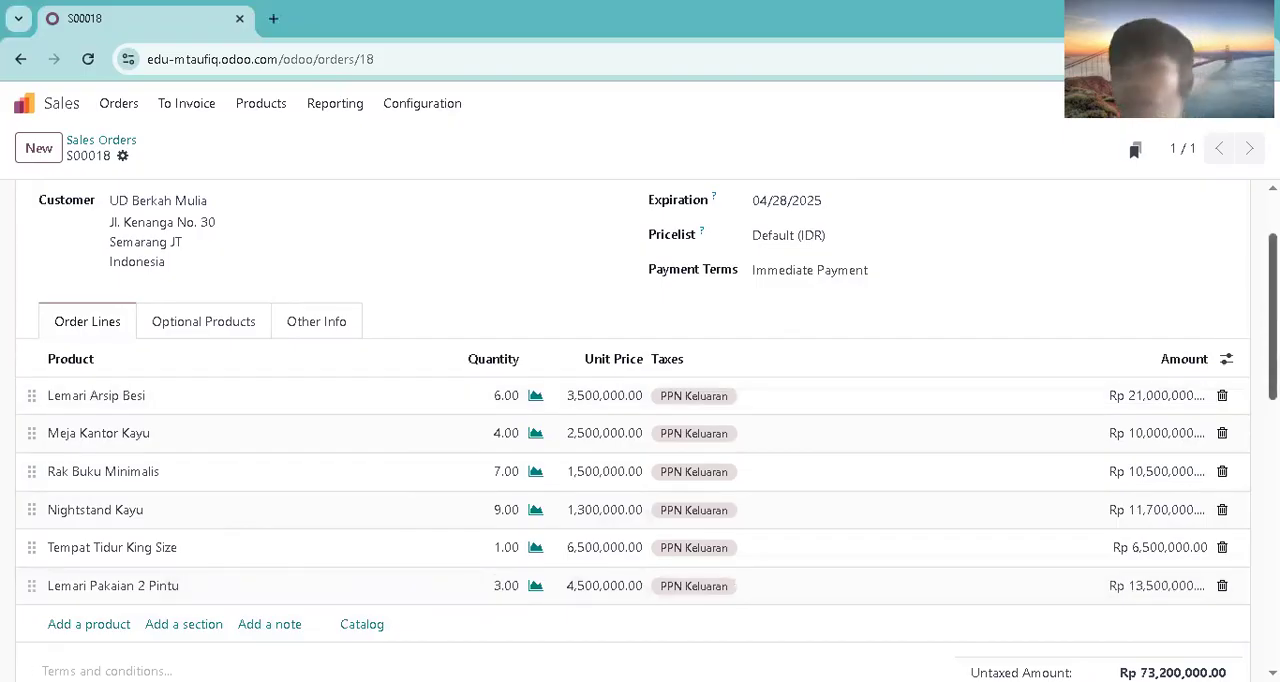
# Step: Send quotation S00018 to UD Berkah Mulia by email and confirm it as a sales order
pyautogui.scroll(2, 691, 474)
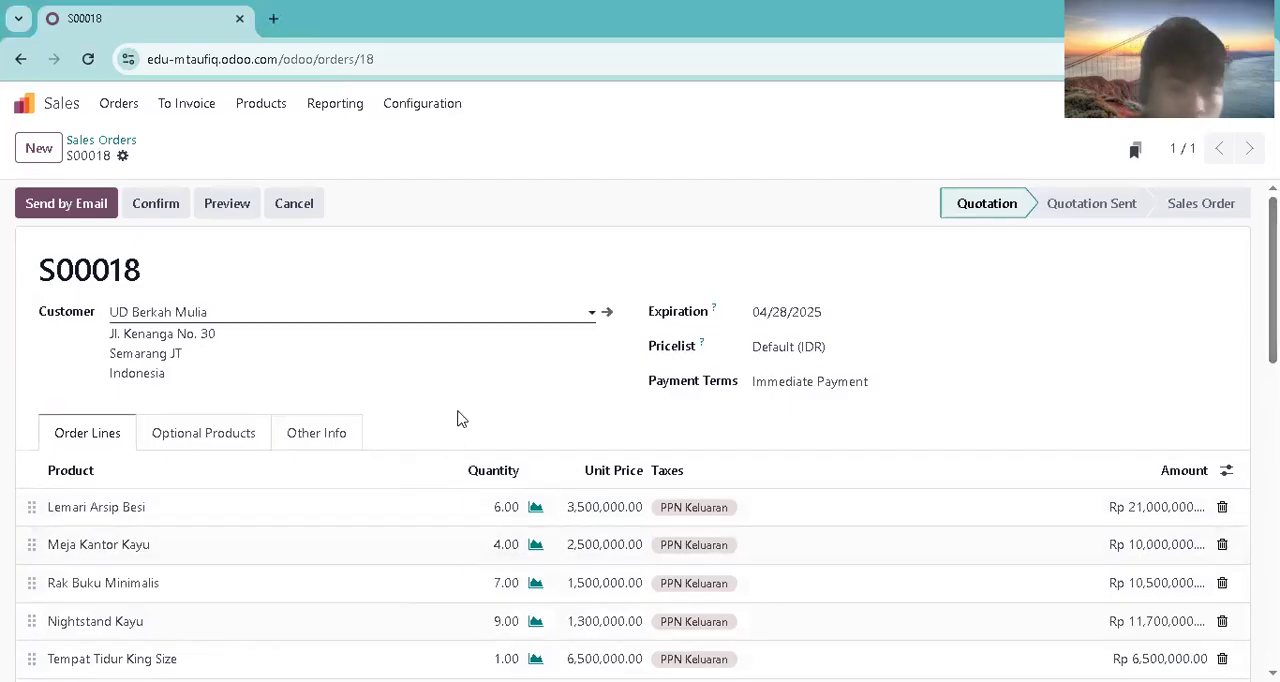
pyautogui.click(57, 206)
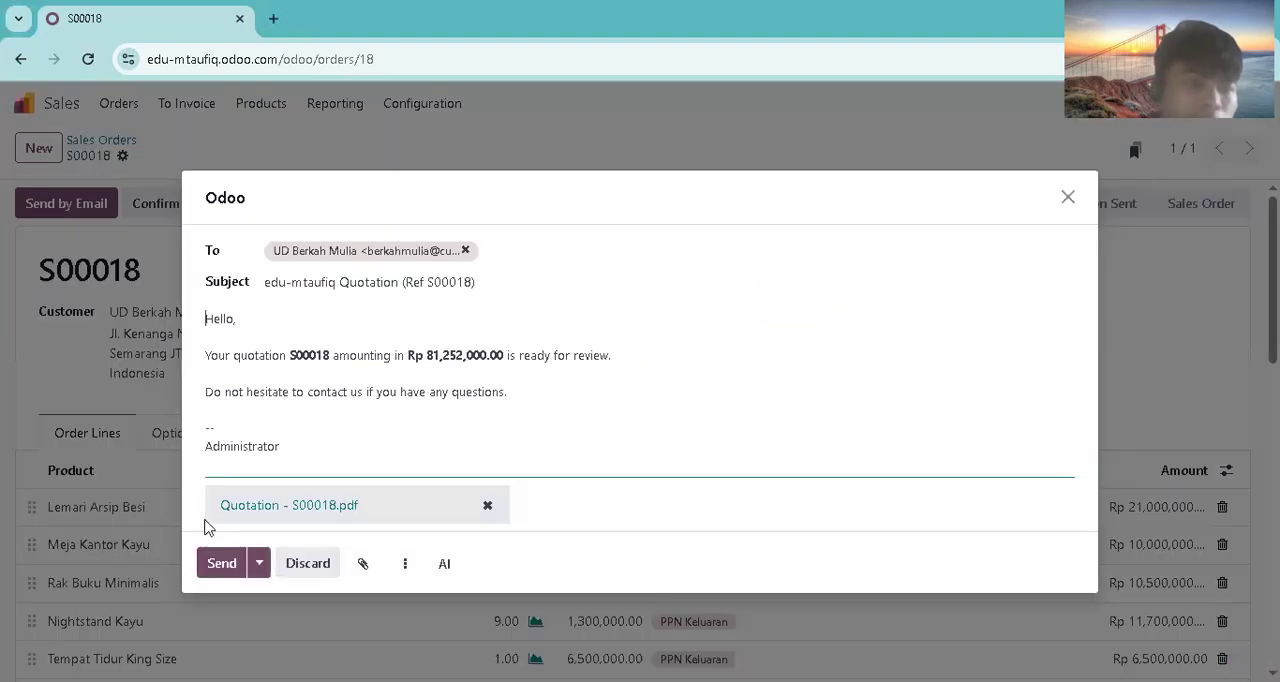
pyautogui.click(213, 565)
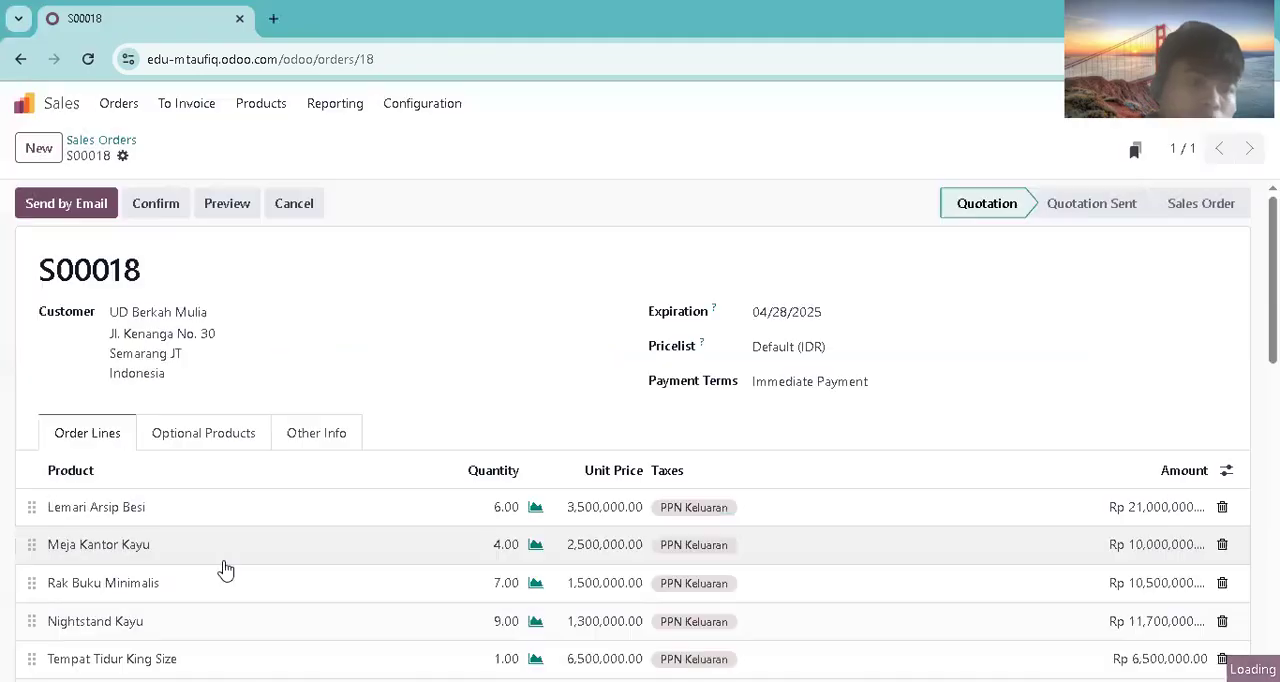
pyautogui.click(74, 206)
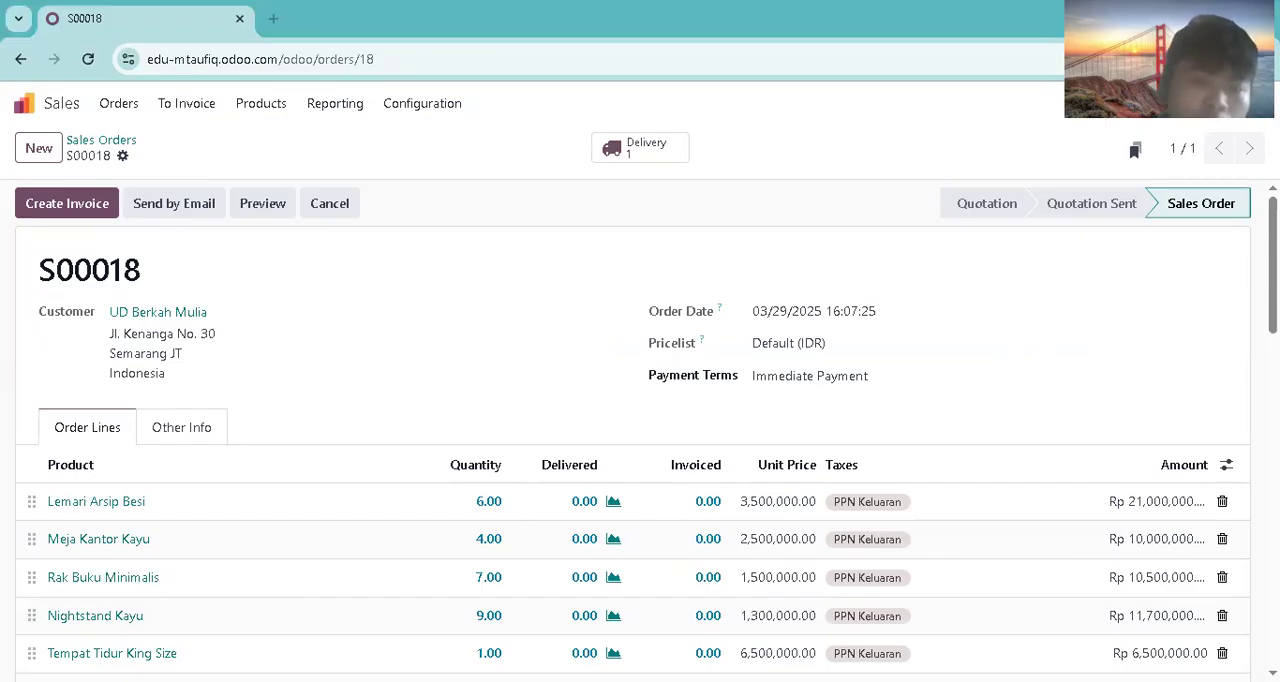
pyautogui.click(665, 155)
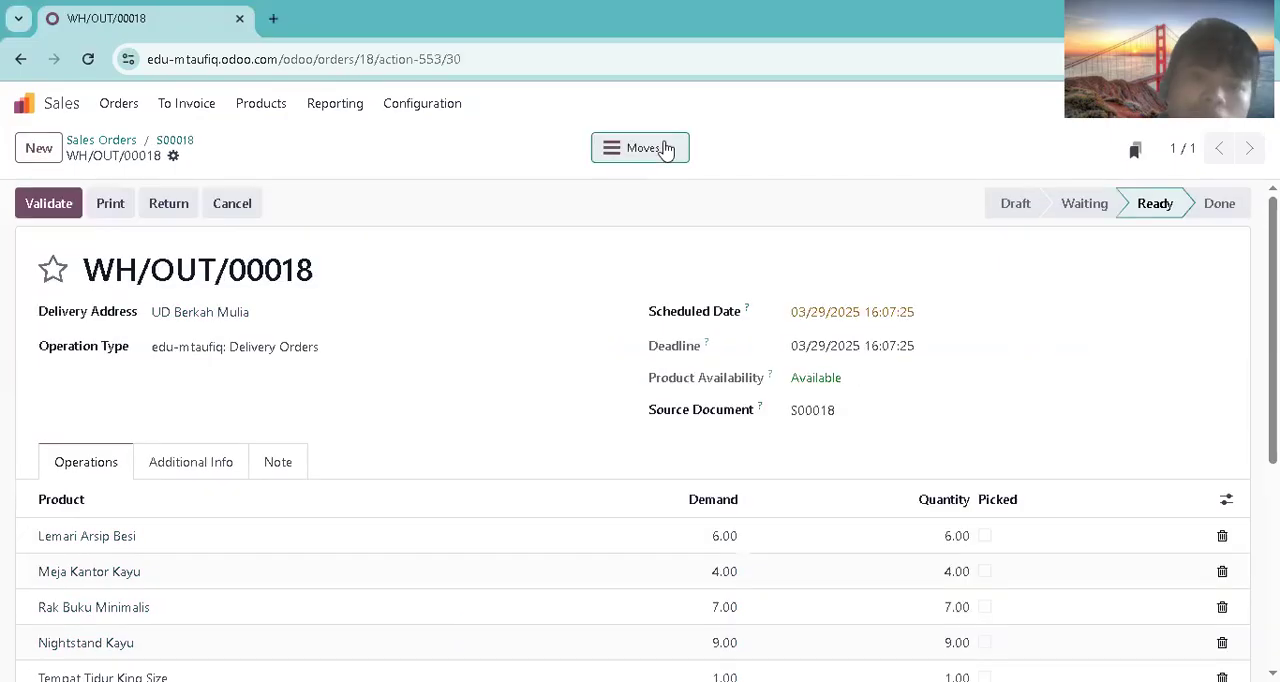
pyautogui.click(664, 149)
pyautogui.click(132, 104)
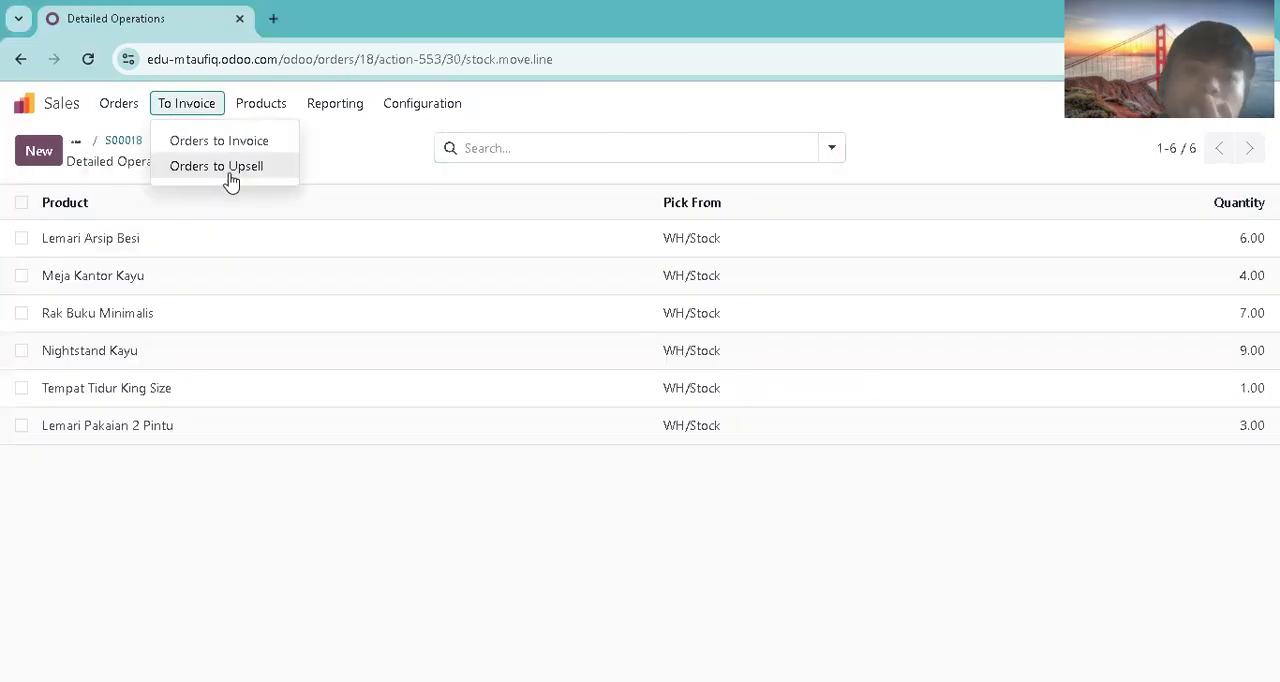
pyautogui.click(129, 166)
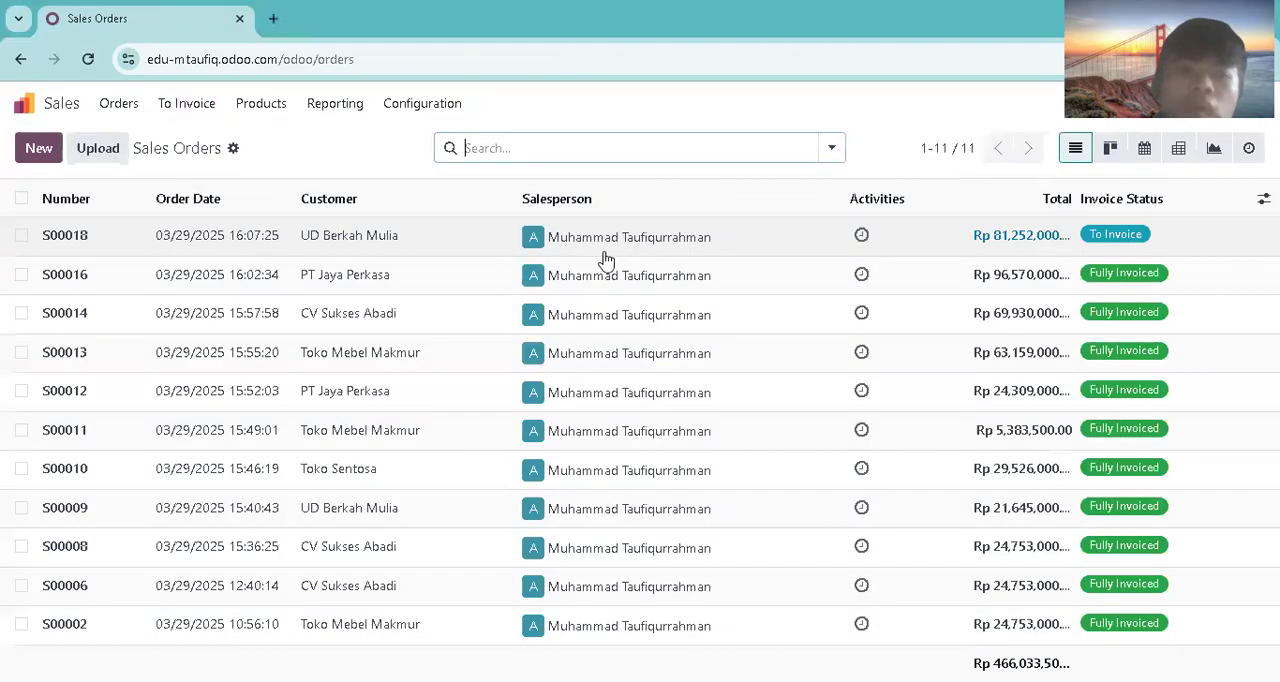
# Step: In the delivery for order S00018, mark Lemari Arsip Besi, Meja Kantor Kayu and Rak Buku Minimalis as picked
pyautogui.click(648, 155)
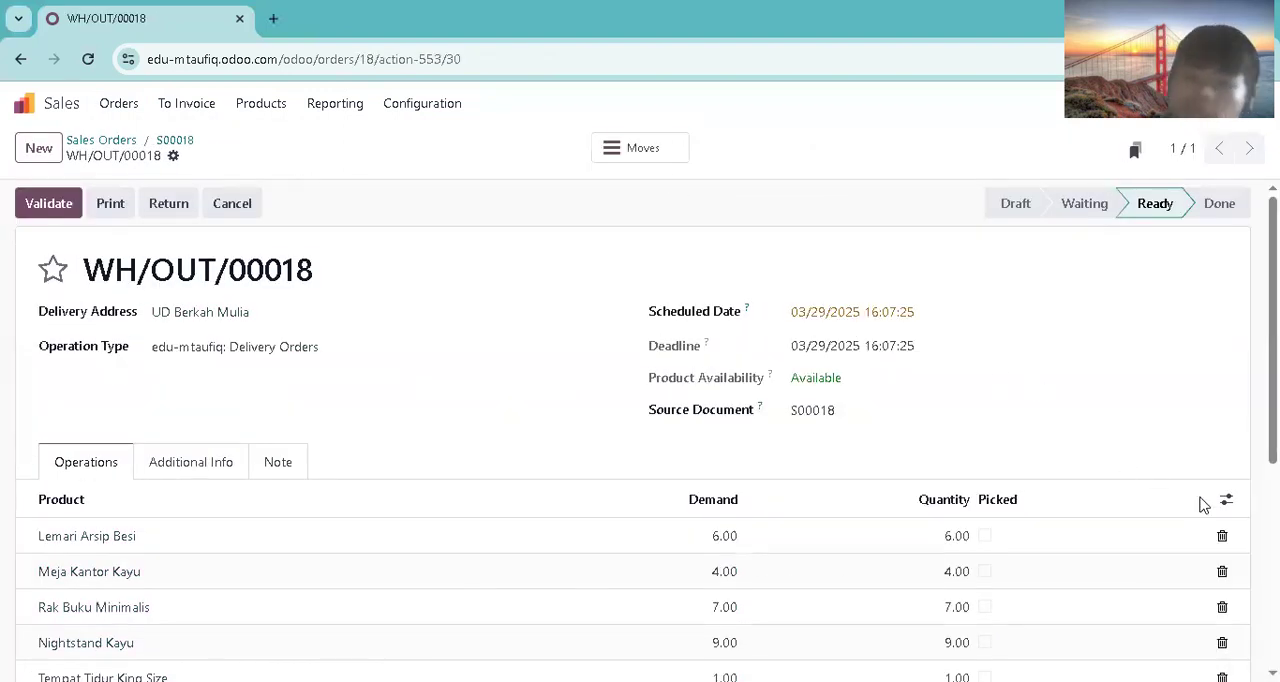
pyautogui.scroll(-2, 1203, 505)
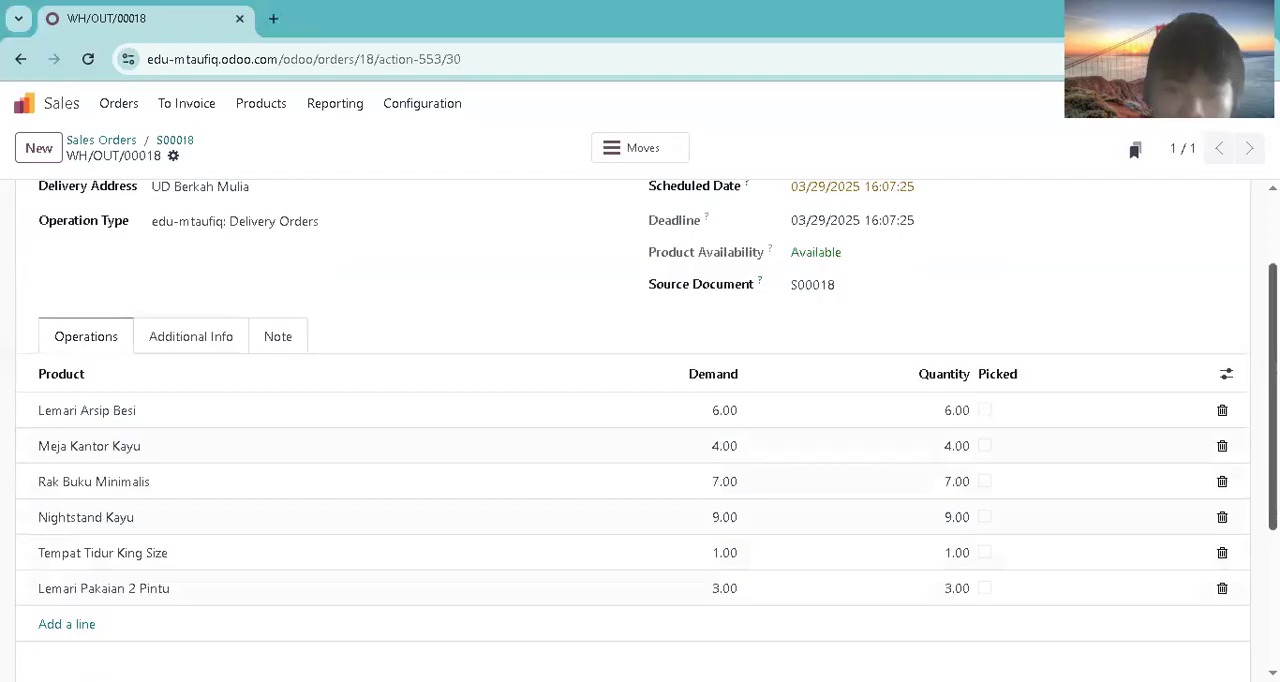
pyautogui.click(985, 424)
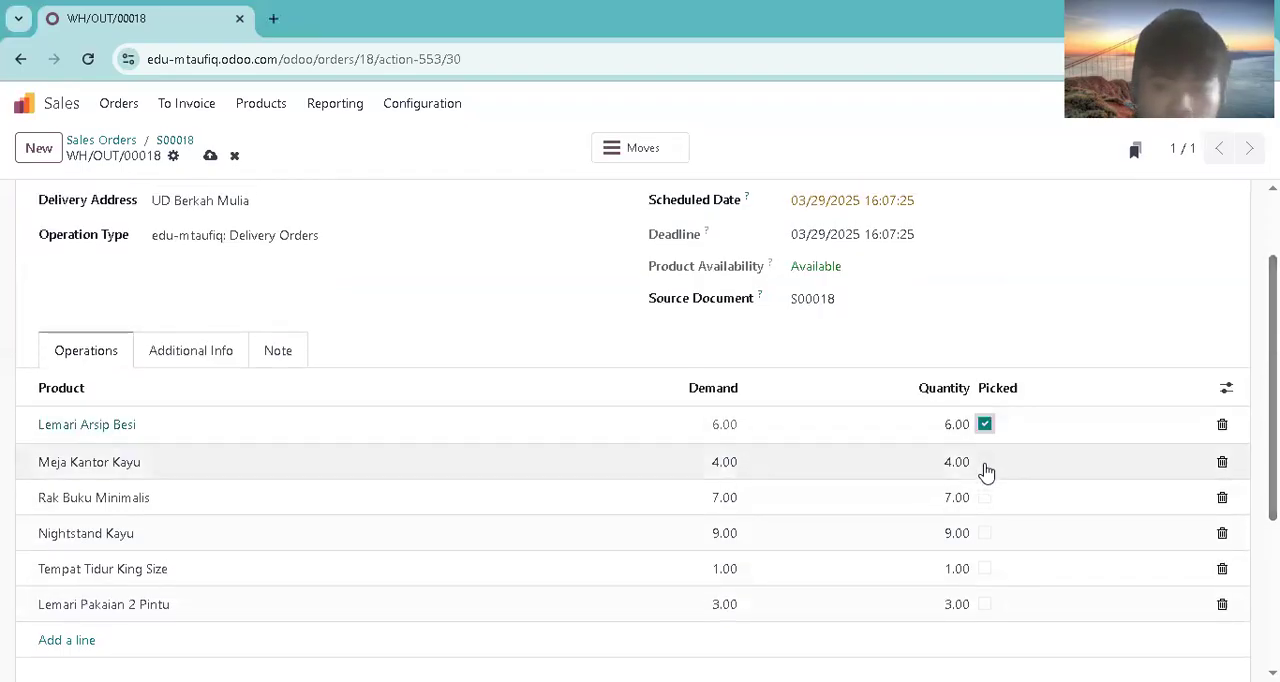
pyautogui.click(985, 461)
pyautogui.click(985, 496)
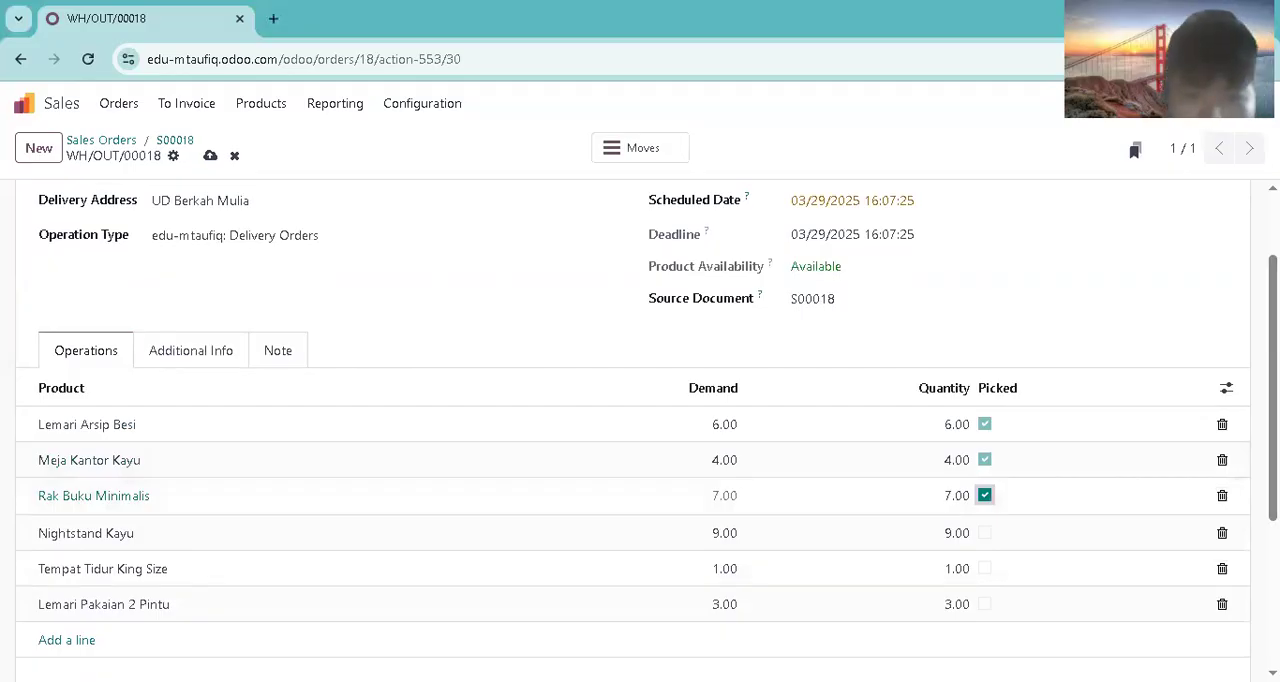
# Step: Schedule delivery WH/OUT/00018 for 03/31/2025 and validate it, creating a backorder for the remaining products
pyautogui.scroll(2, 1012, 477)
pyautogui.click(890, 320)
pyautogui.click(519, 450)
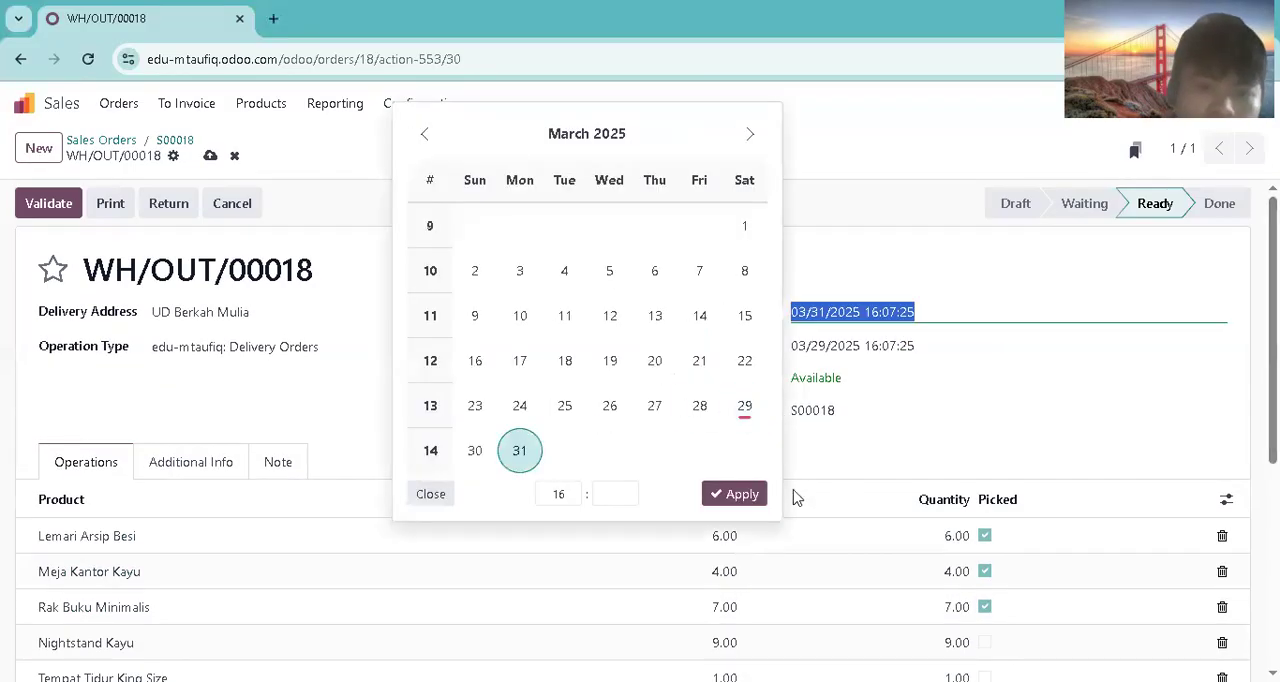
pyautogui.click(737, 493)
pyautogui.click(52, 207)
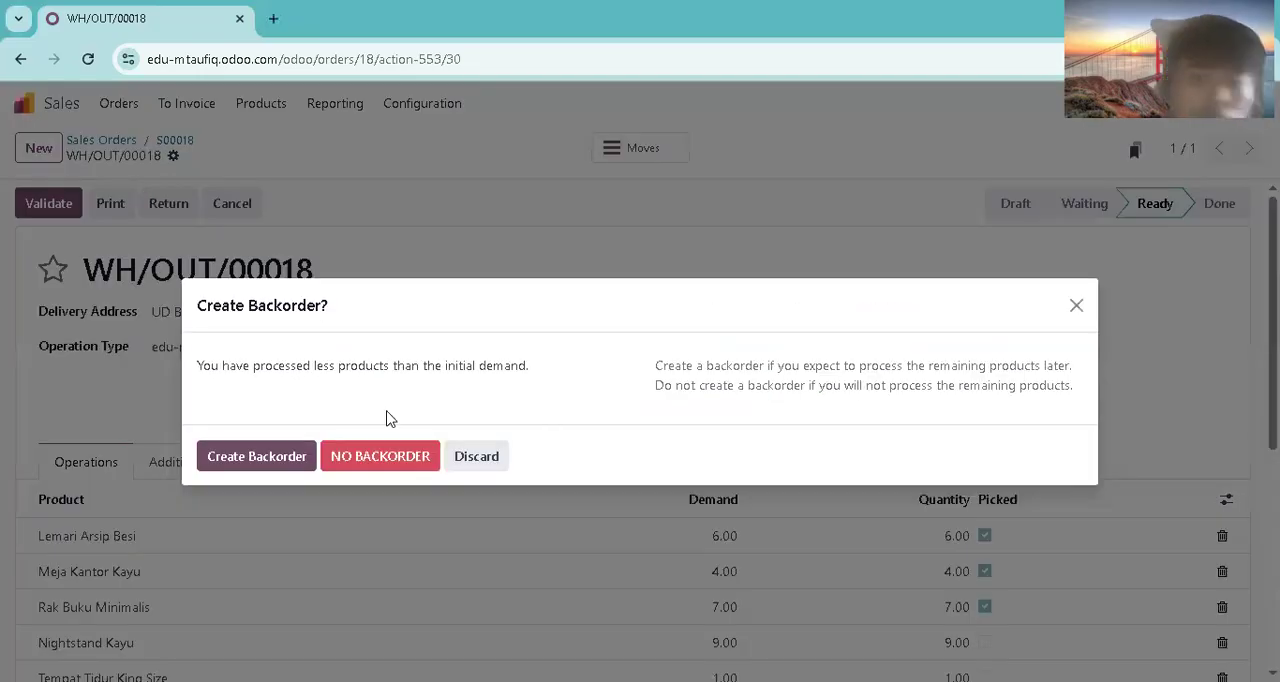
pyautogui.click(268, 455)
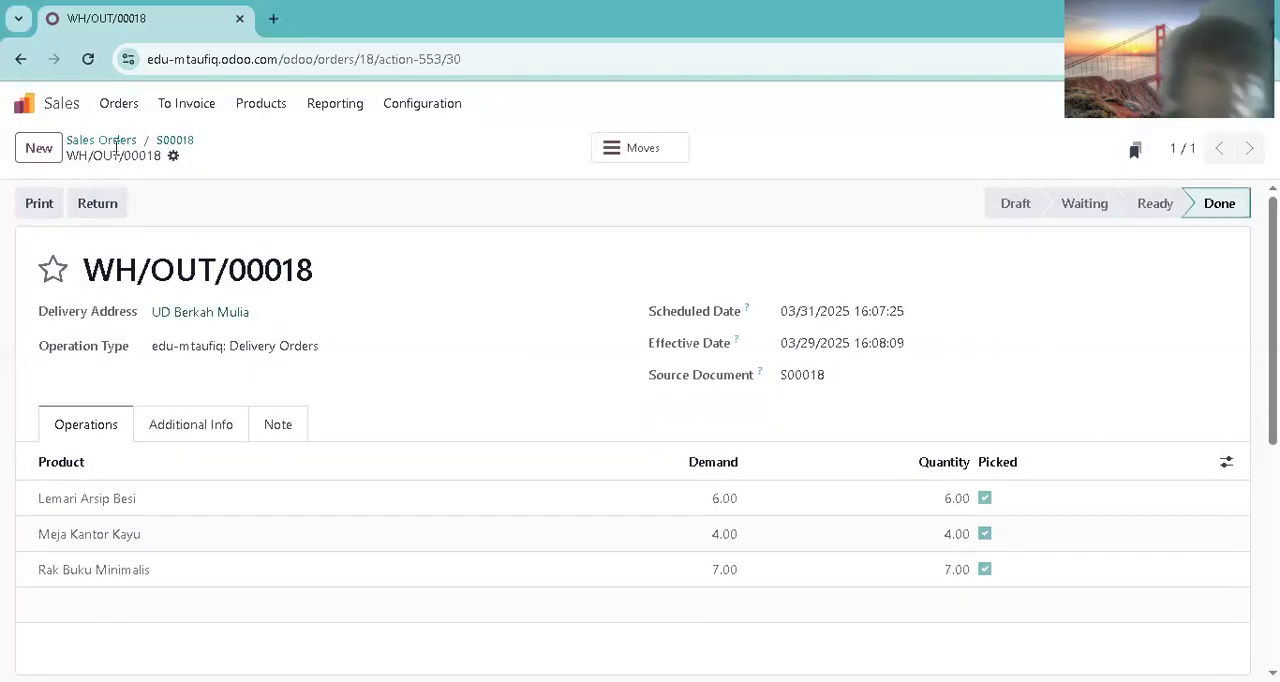
# Step: Open S00018's backorder delivery WH/OUT/00019 and mark Nightstand Kayu, Tempat Tidur King Size and Lemari Pakaian 2 Pintu as picked
pyautogui.click(130, 106)
pyautogui.click(128, 166)
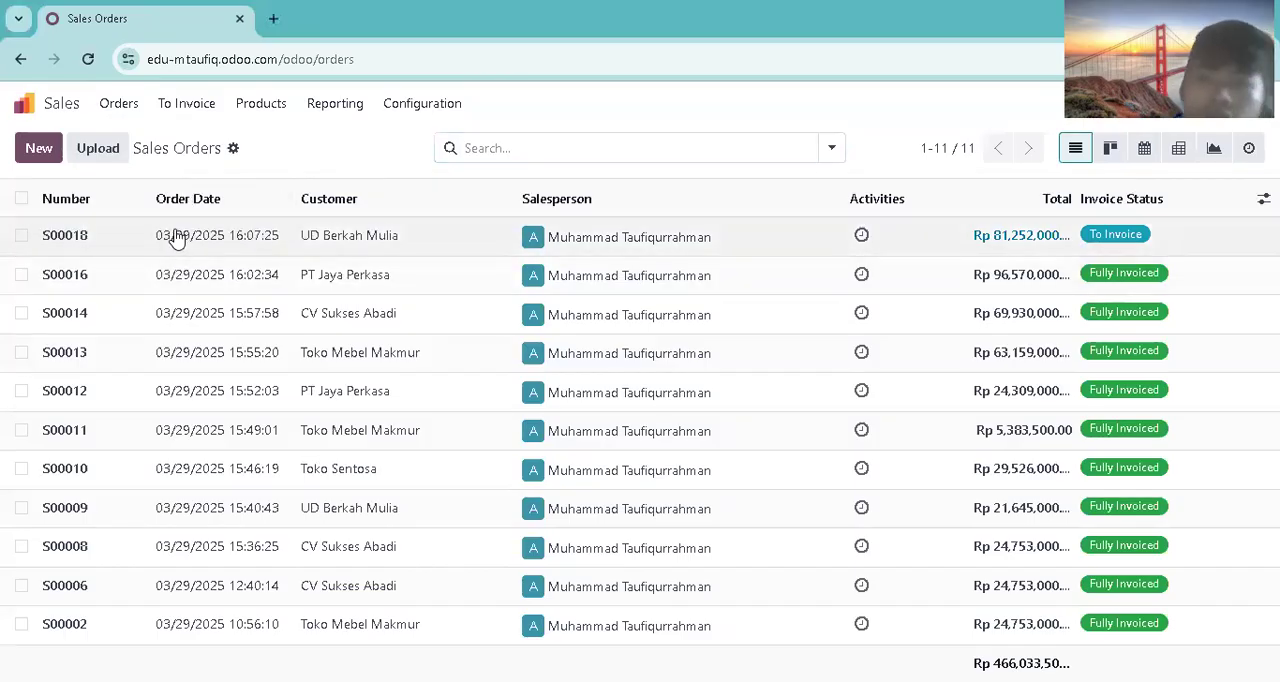
pyautogui.click(178, 237)
pyautogui.click(644, 145)
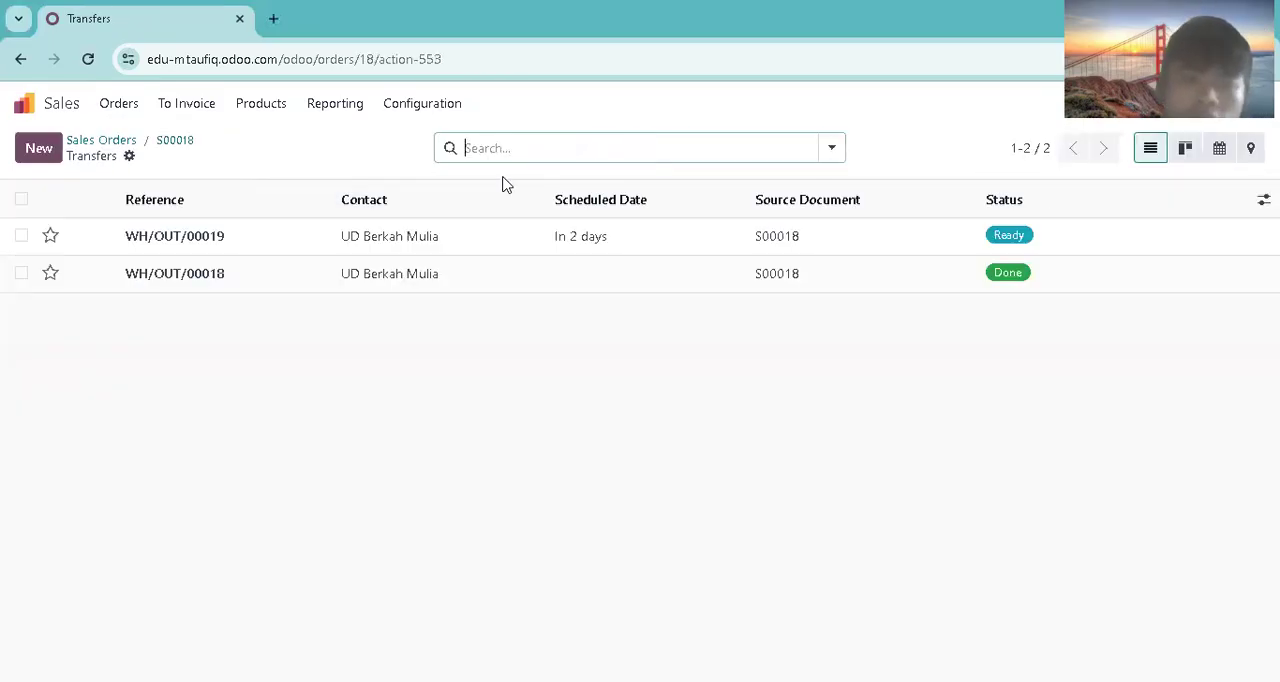
pyautogui.click(862, 253)
pyautogui.click(985, 540)
pyautogui.click(985, 576)
pyautogui.click(985, 611)
# Step: Schedule delivery WH/OUT/00019 for 04/05/2025 and validate it
pyautogui.click(870, 318)
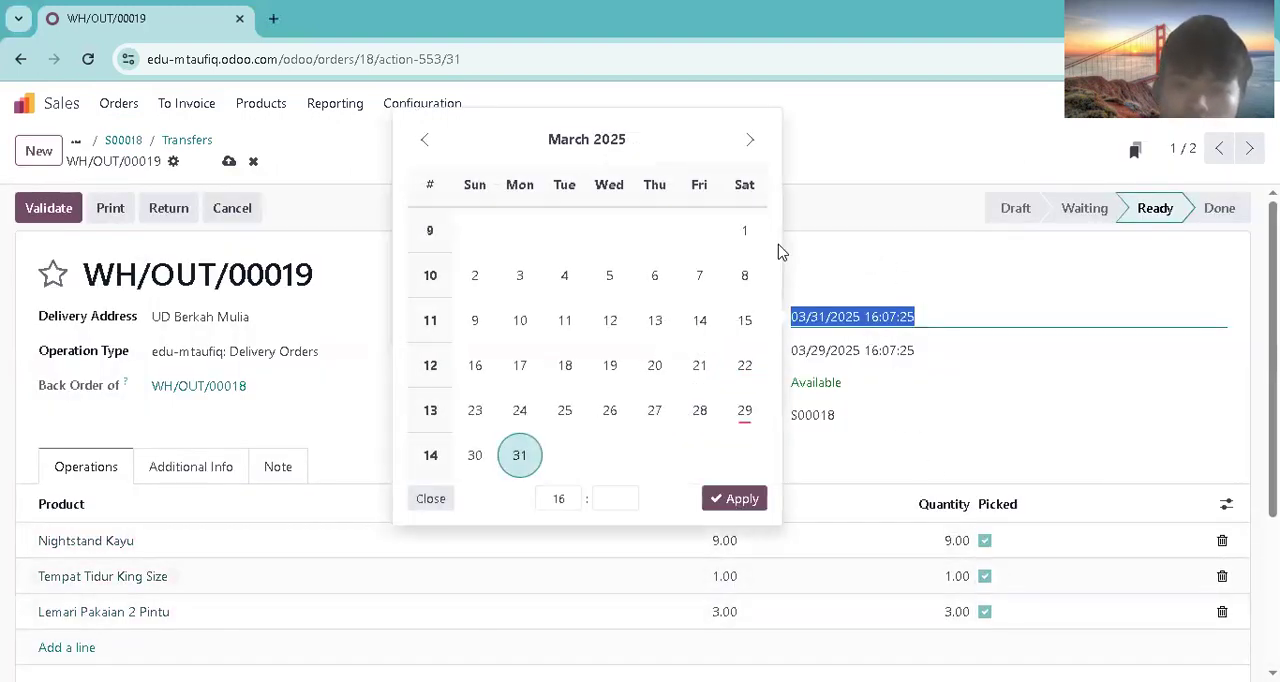
pyautogui.click(749, 140)
pyautogui.click(745, 275)
pyautogui.click(750, 232)
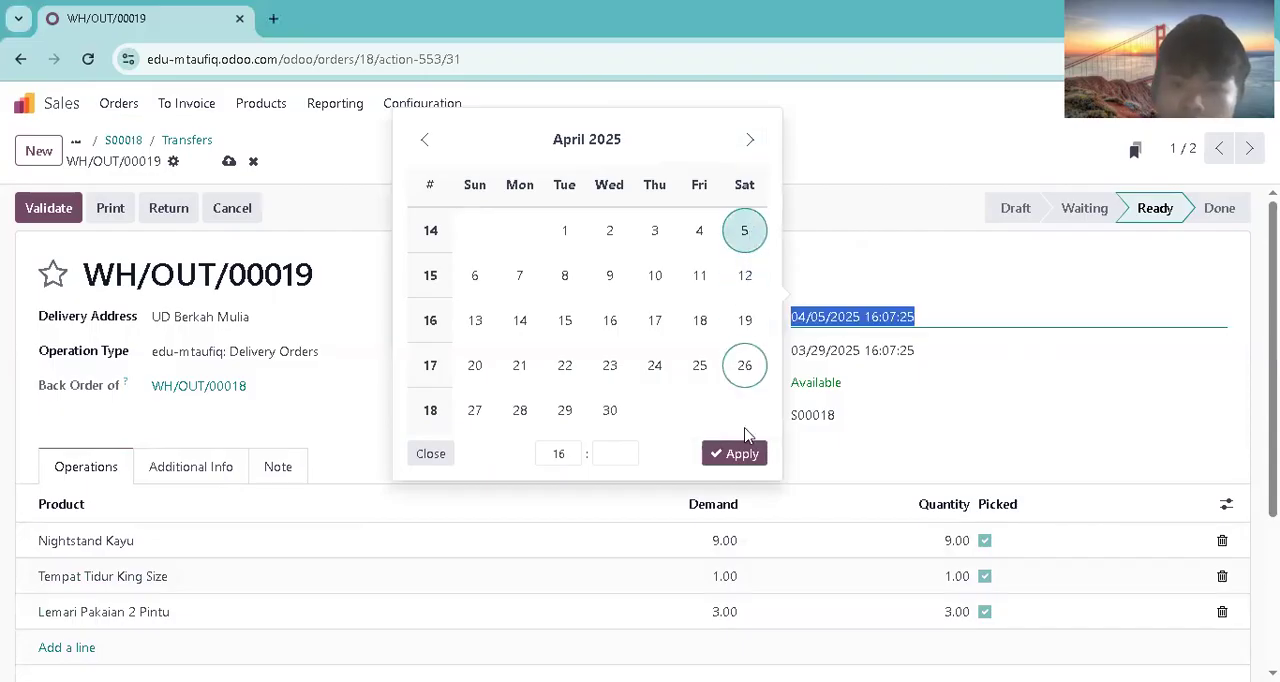
pyautogui.click(740, 453)
pyautogui.click(25, 210)
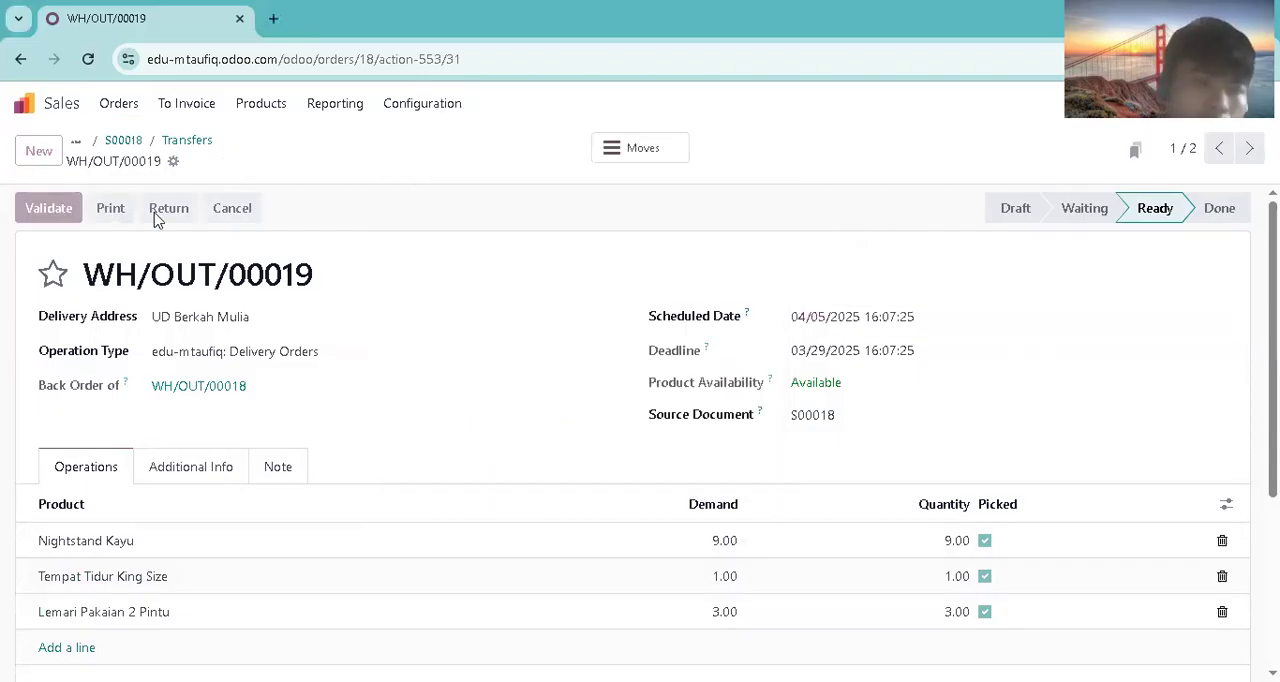
# Step: Open S00018 from the orders to invoice and create its draft customer invoice
pyautogui.click(180, 108)
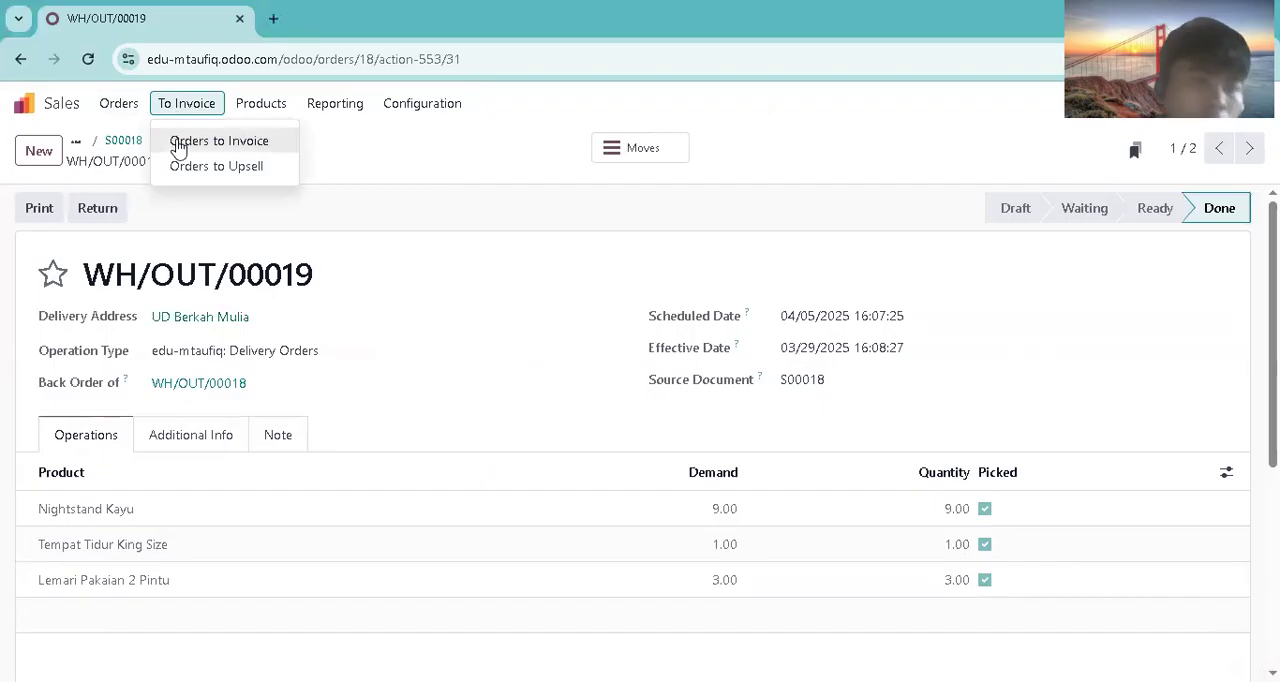
pyautogui.click(180, 143)
pyautogui.click(220, 230)
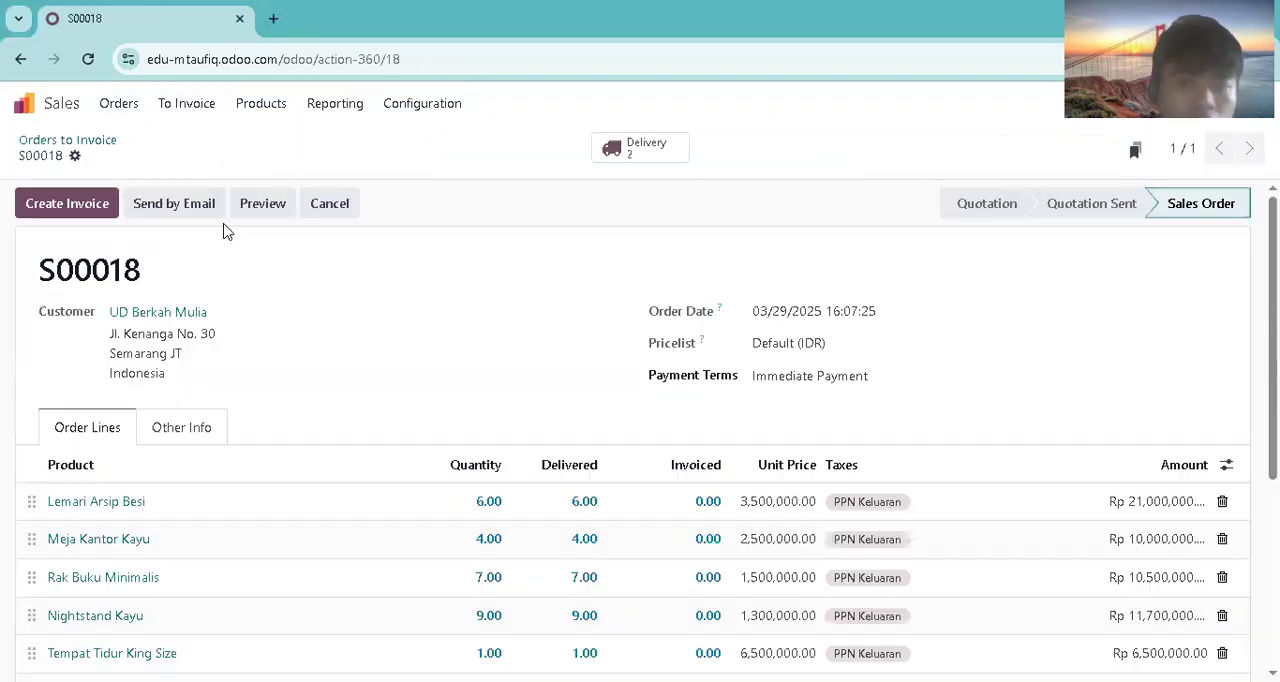
pyautogui.click(70, 205)
pyautogui.click(242, 476)
# Step: Set the draft invoice's date to 03/22/2025 and confirm the invoice
pyautogui.click(770, 352)
pyautogui.click(712, 402)
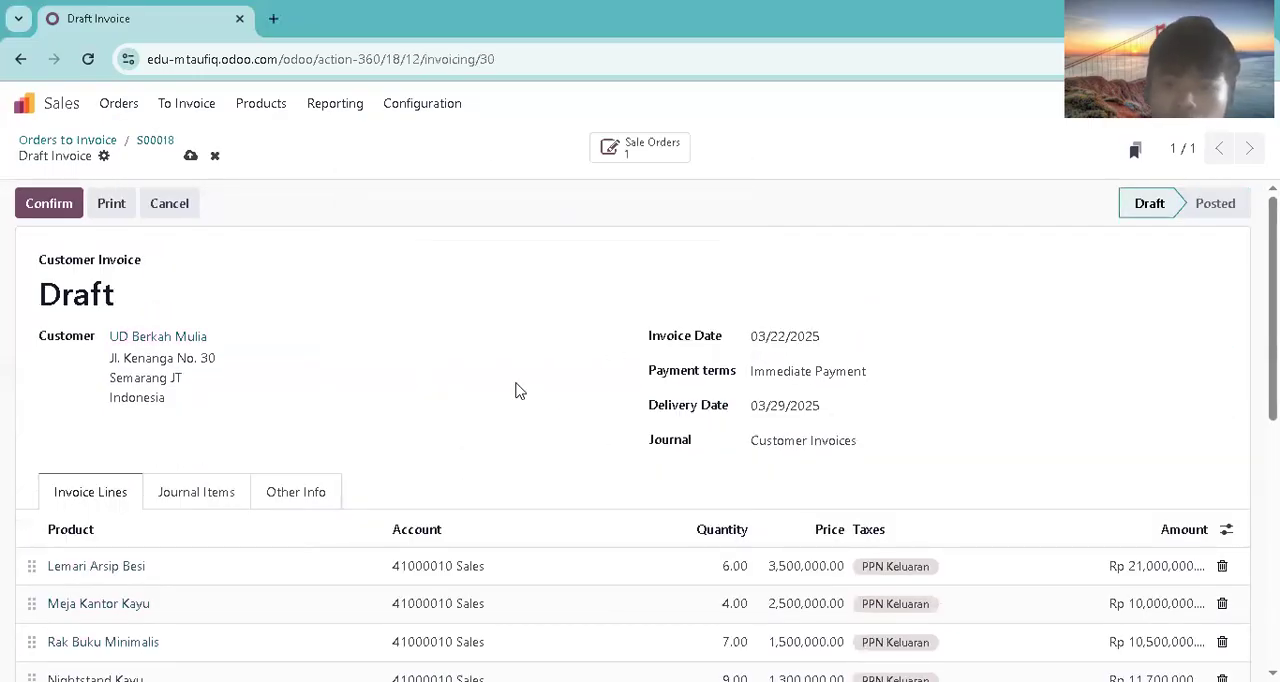
pyautogui.click(34, 213)
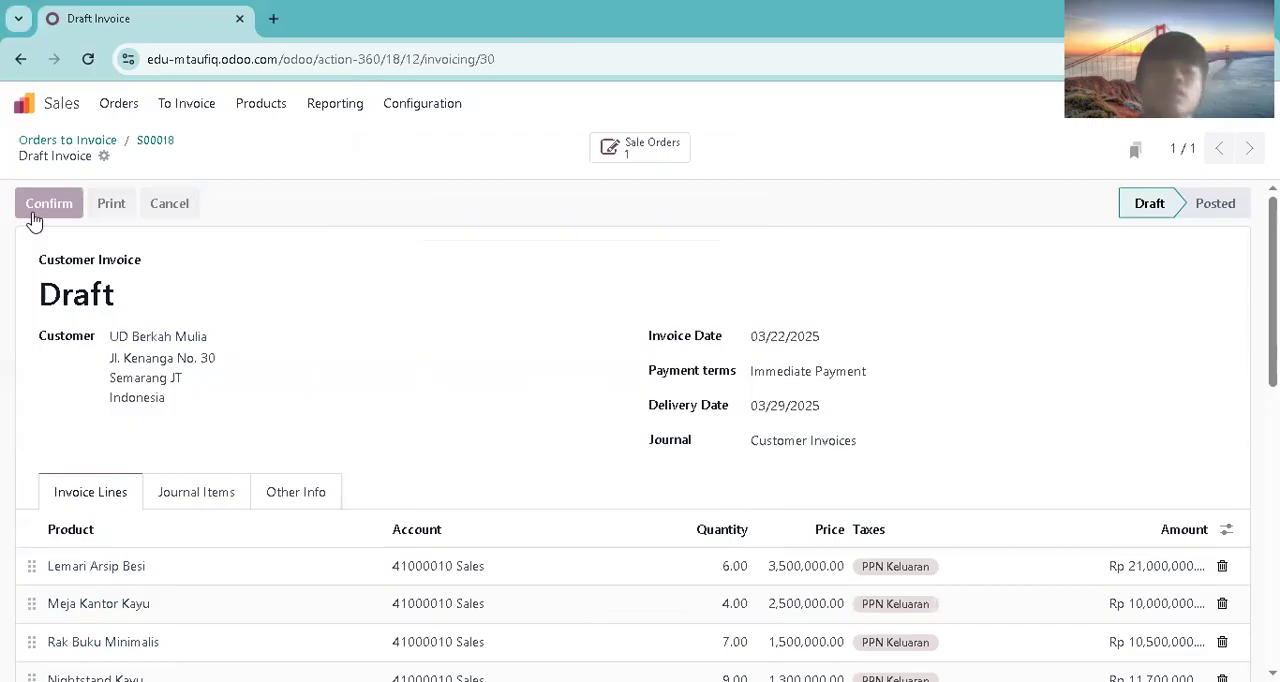
# Step: Switch to the Accounting app, filter the posted journal items to unreconciled ones, and locate UD Berkah Mulia's invoice entry
pyautogui.click(58, 107)
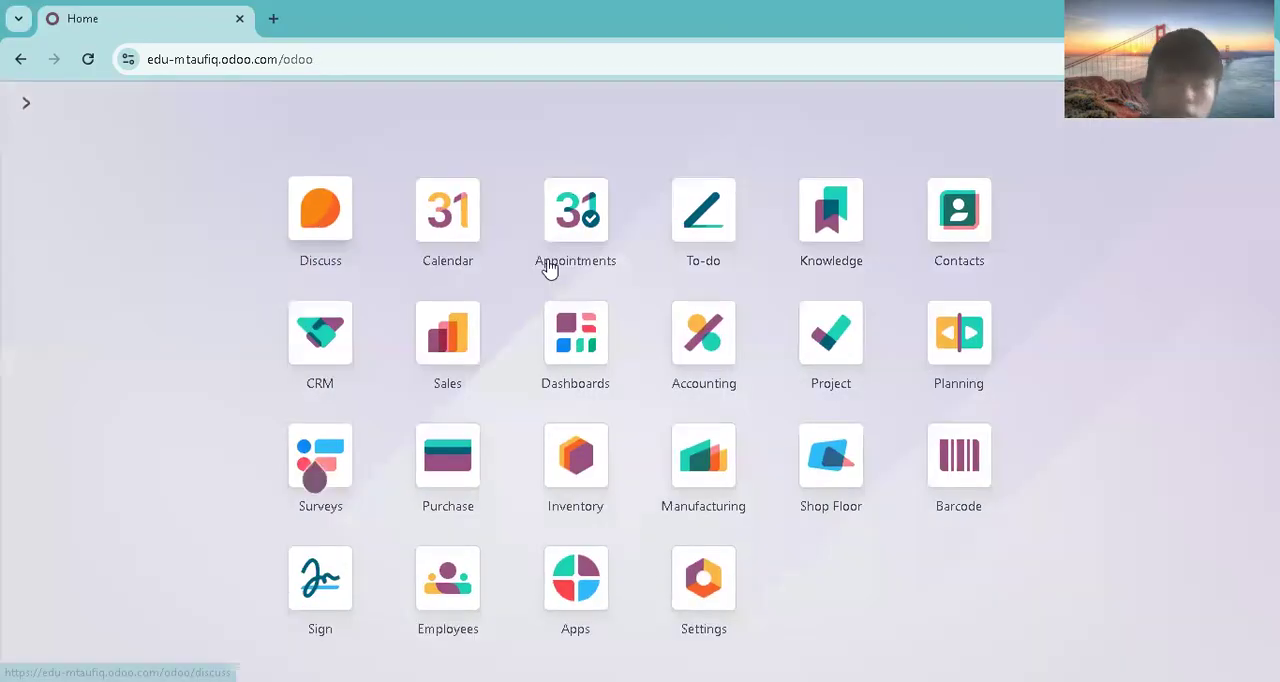
pyautogui.click(690, 330)
pyautogui.click(412, 103)
pyautogui.click(413, 147)
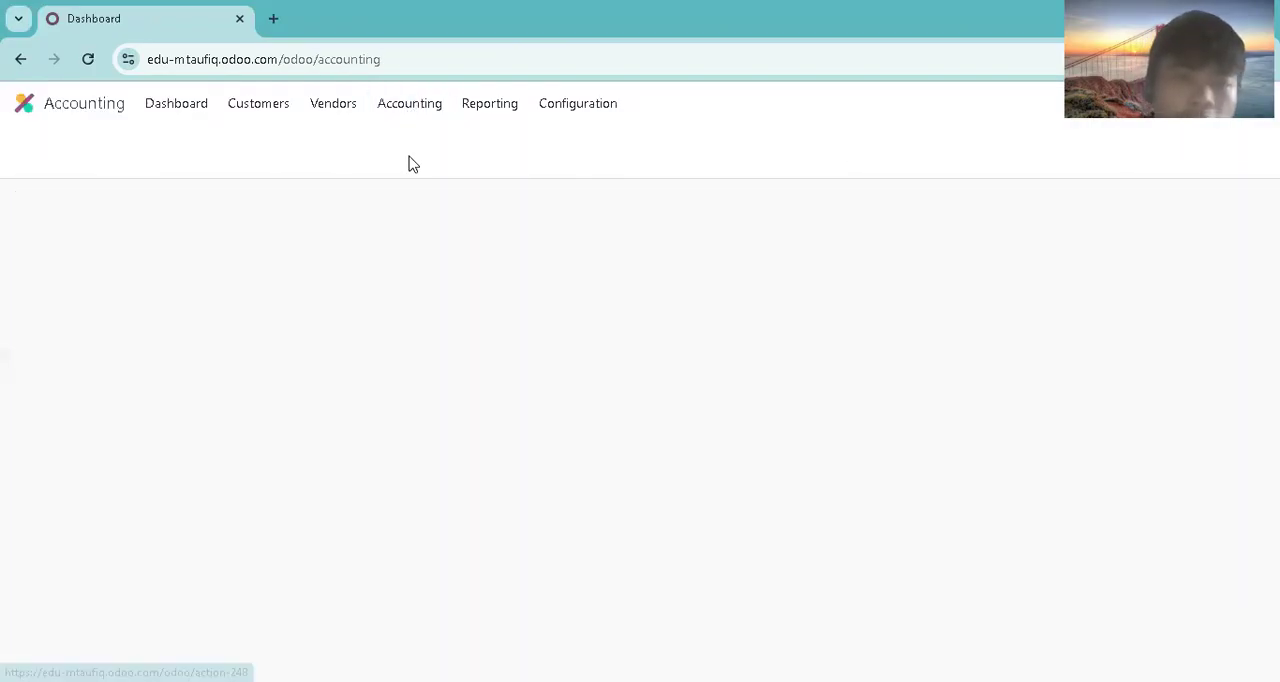
pyautogui.click(850, 149)
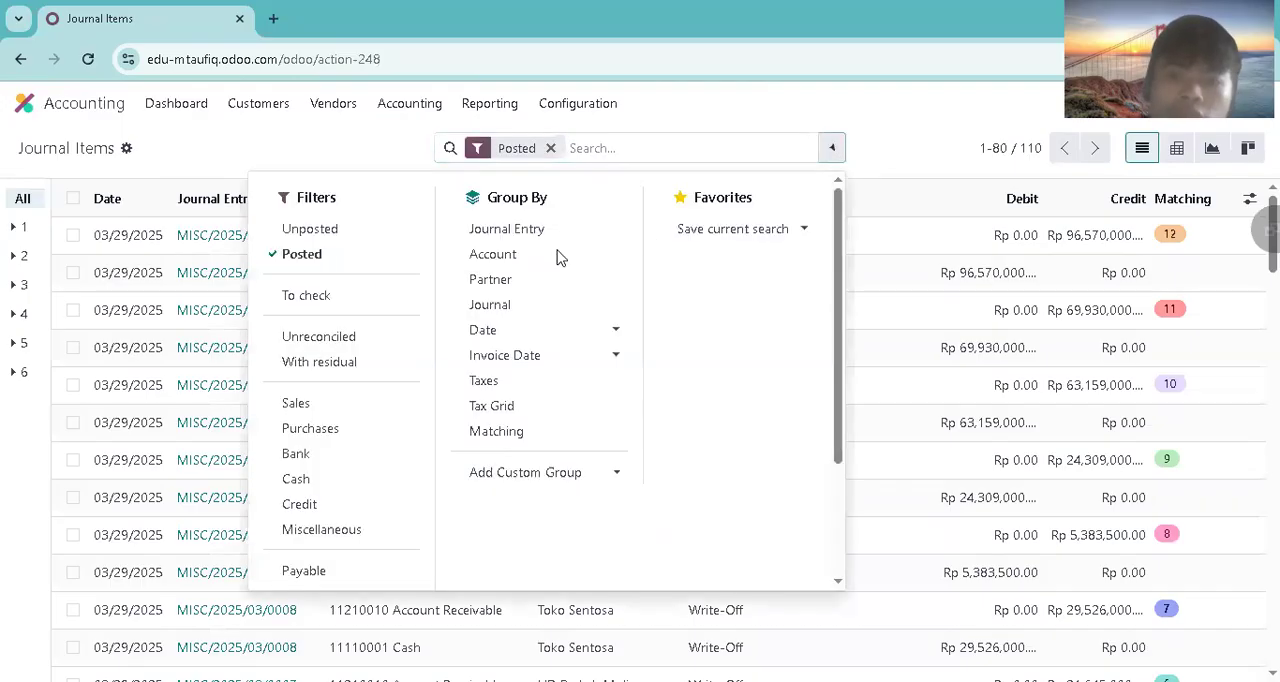
pyautogui.click(315, 340)
pyautogui.click(923, 163)
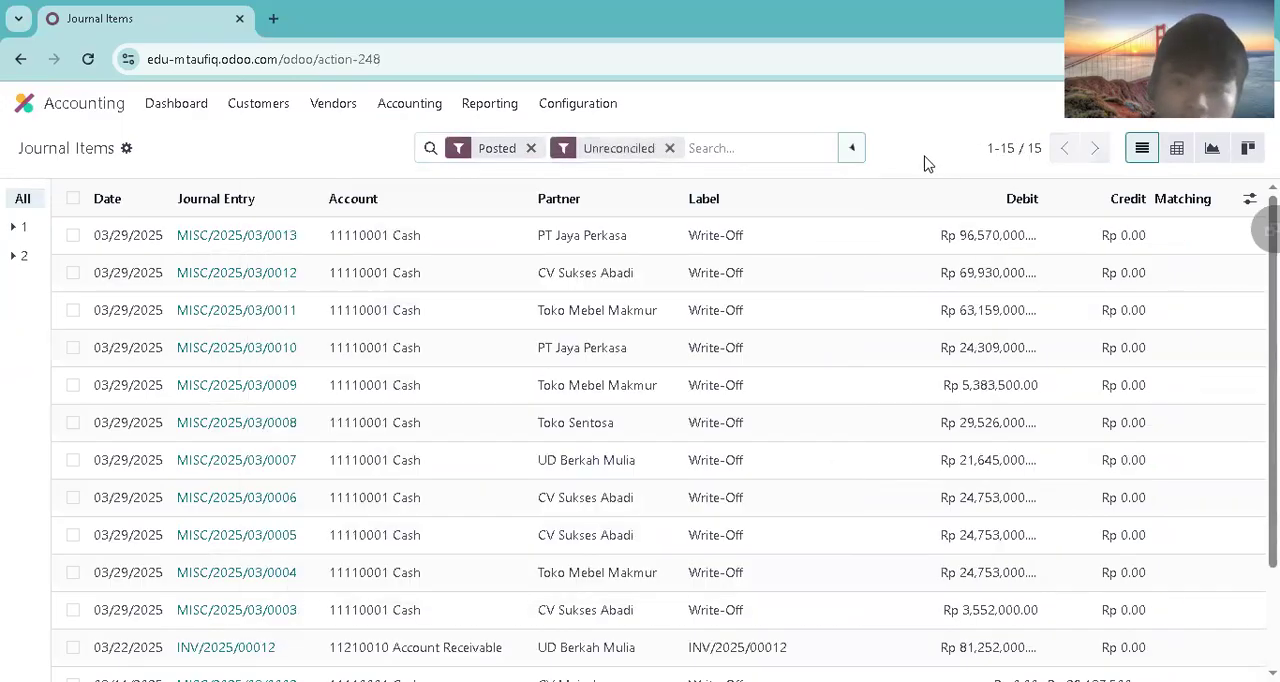
pyautogui.scroll(-3, 1200, 477)
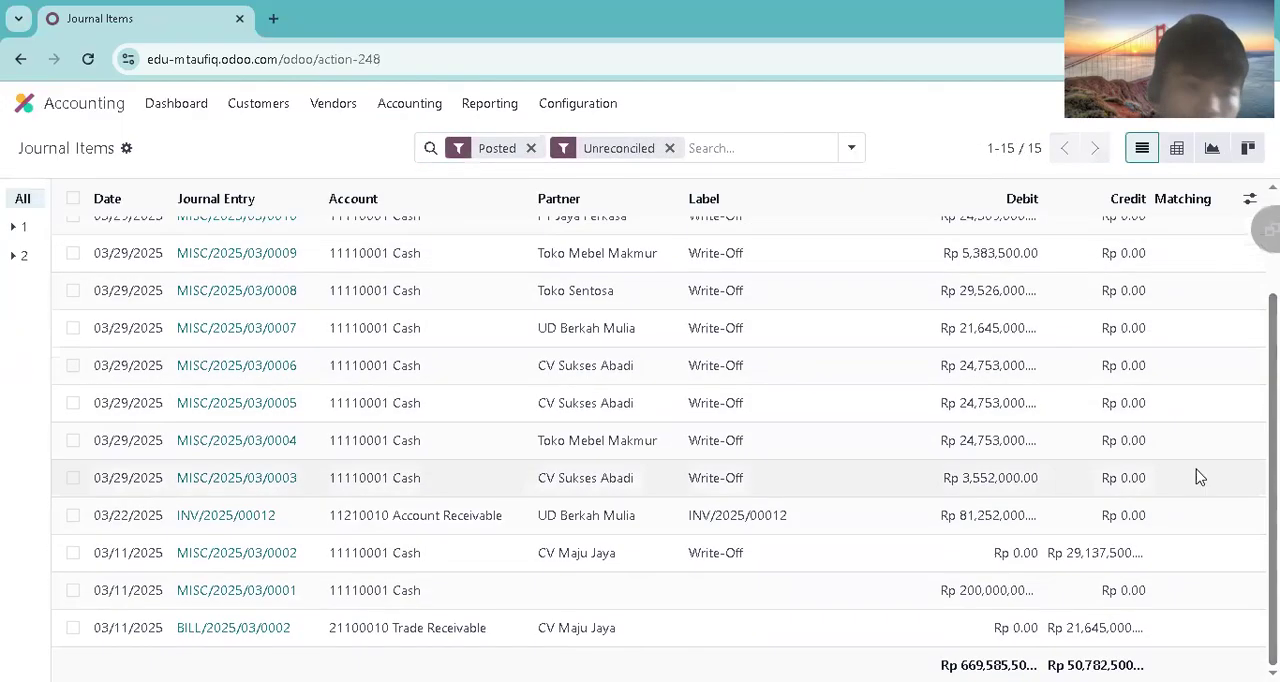
# Step: Reconcile UD Berkah Mulia's invoice entry INV/2025/00012 with a write-off to account 11110001 Cash
pyautogui.click(73, 515)
pyautogui.click(620, 148)
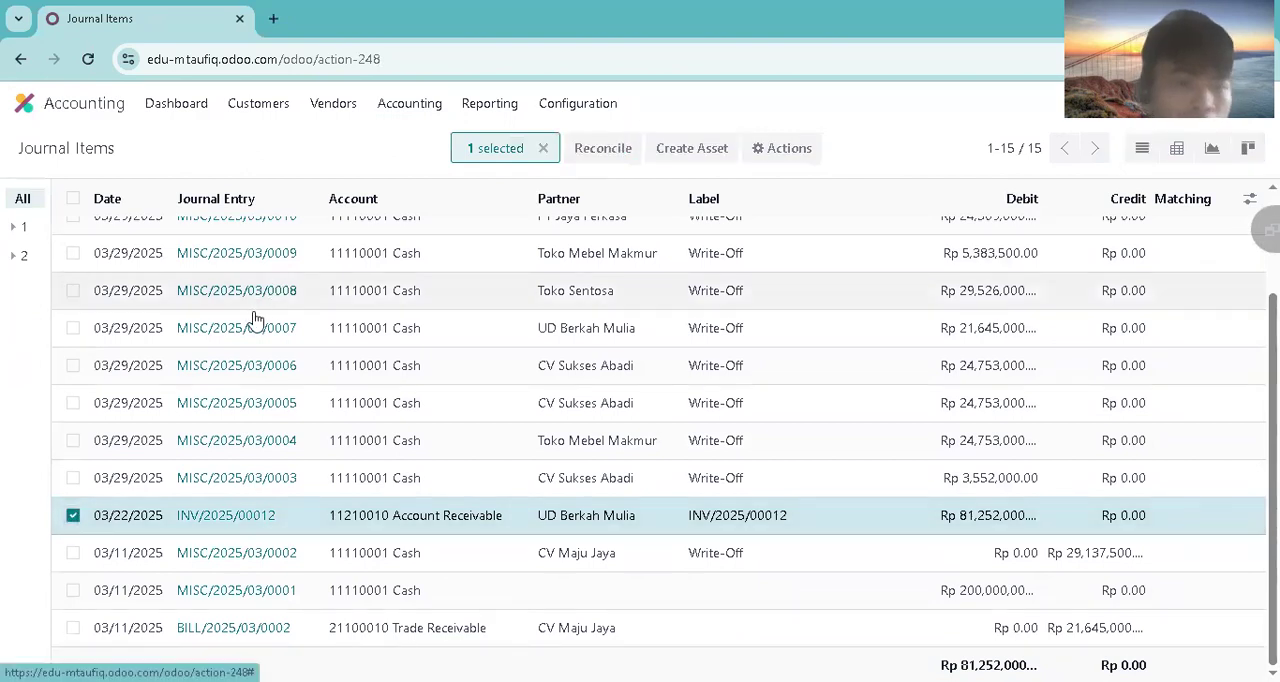
pyautogui.click(275, 348)
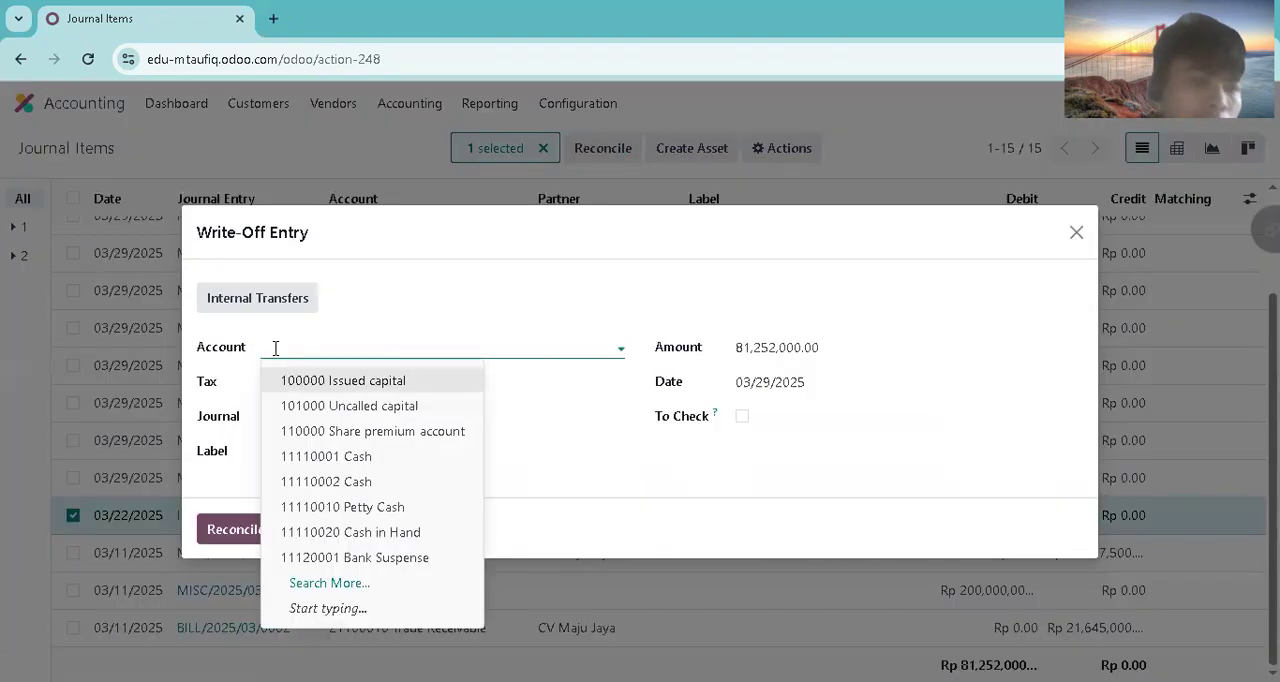
pyautogui.click(276, 456)
pyautogui.click(236, 522)
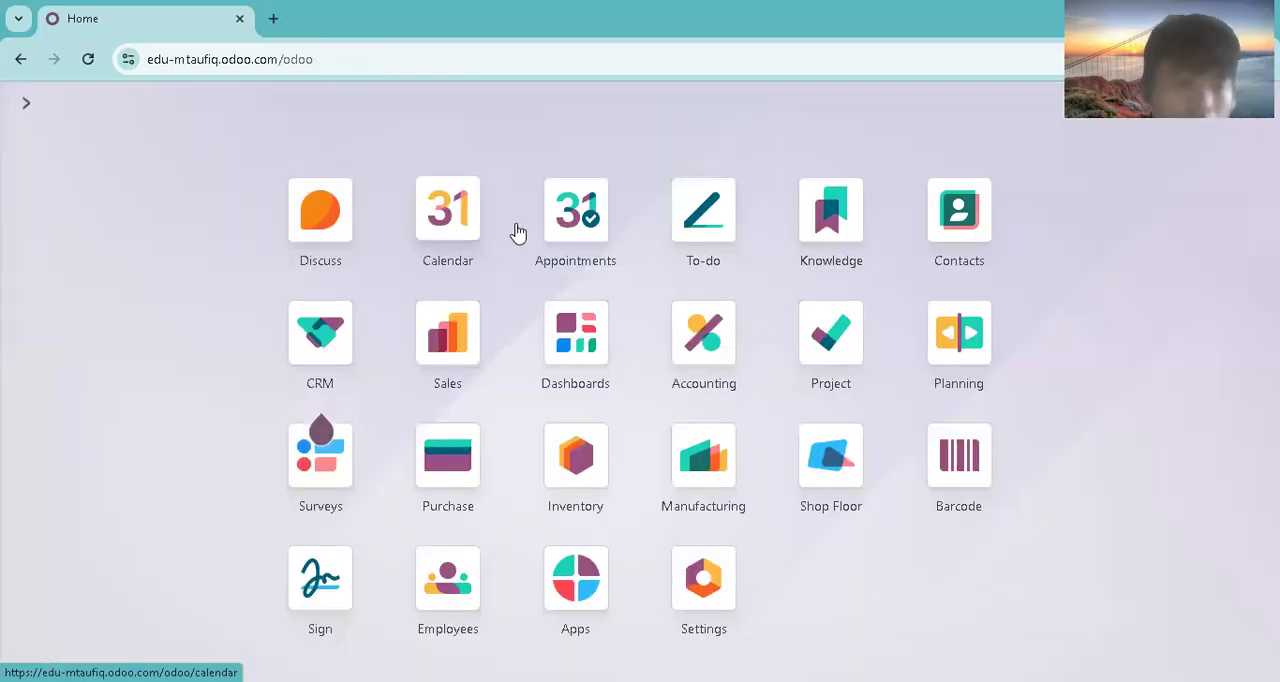
# Step: Switch to the Sales app, open order S00018 from the sales orders, and view its linked invoice
pyautogui.click(119, 106)
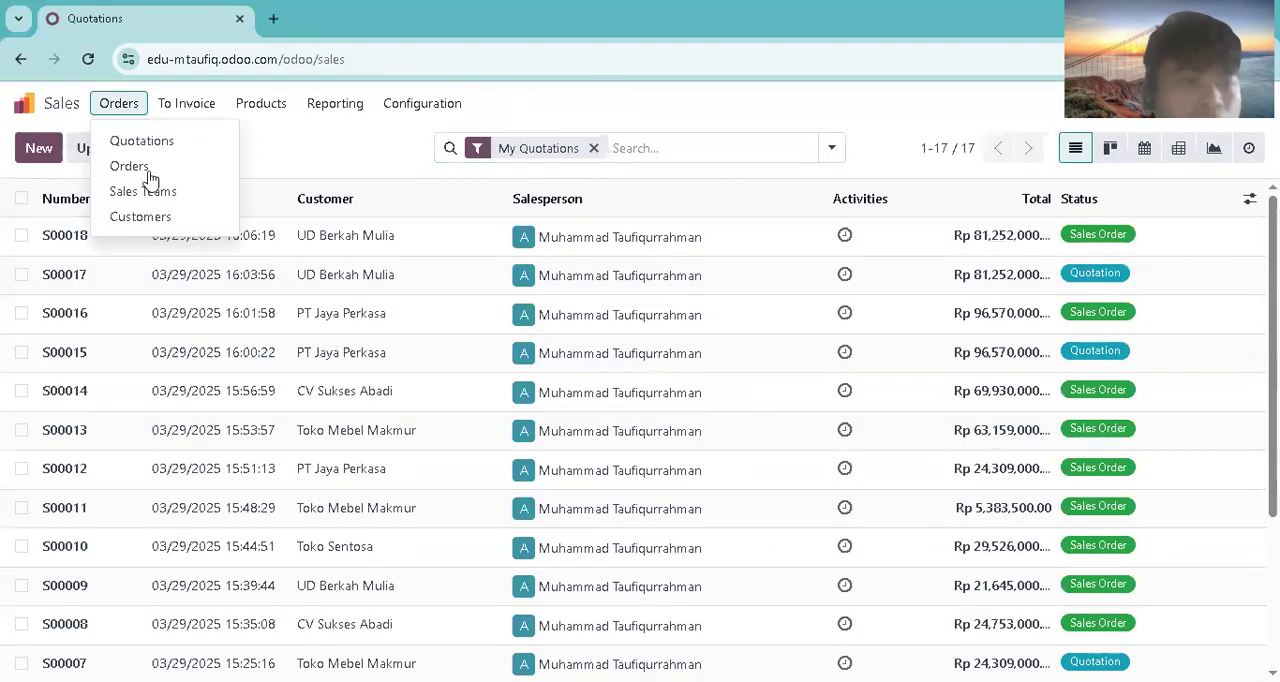
pyautogui.click(145, 166)
pyautogui.click(172, 250)
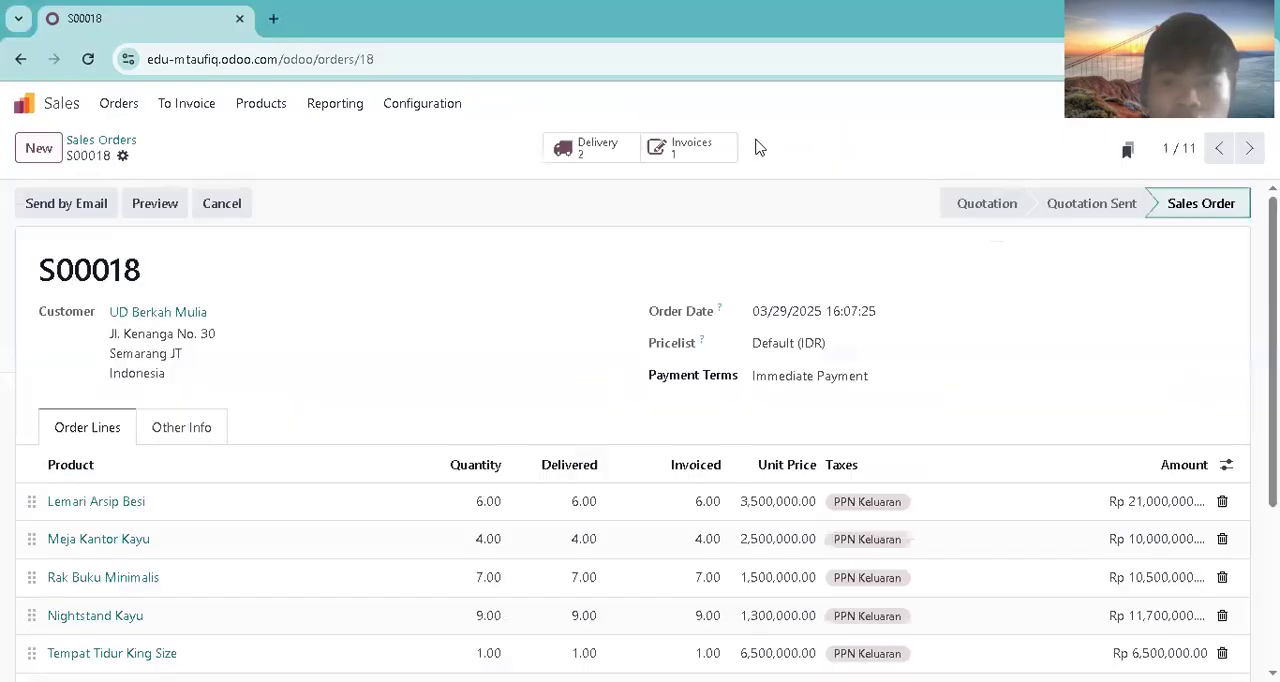
pyautogui.click(691, 147)
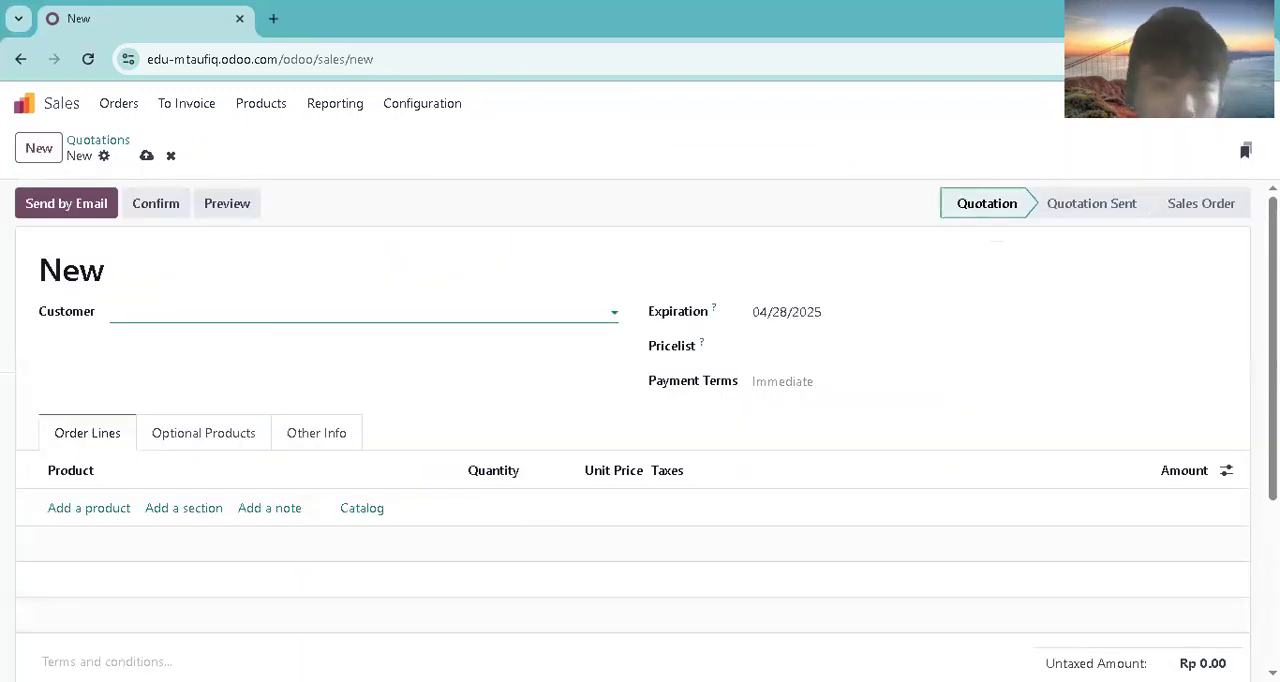
# Step: Set Toko Sentosa as the customer of the new quotation
pyautogui.click(263, 309)
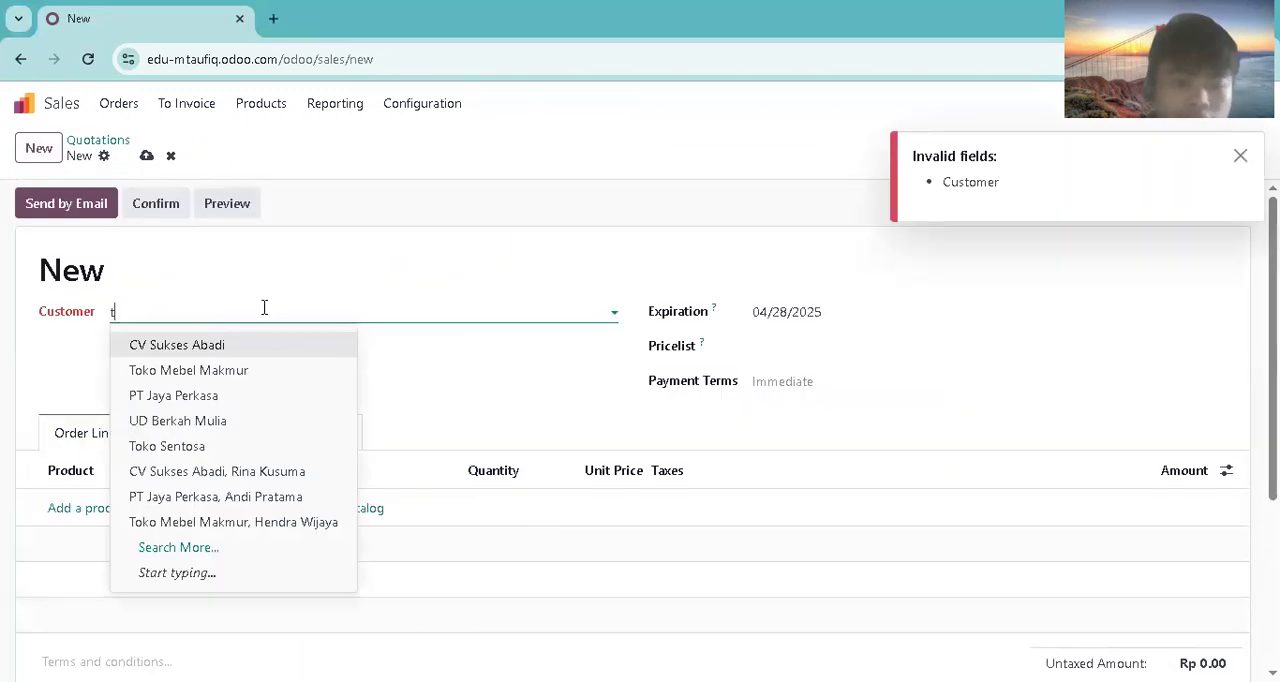
pyautogui.write('toko sentosa')
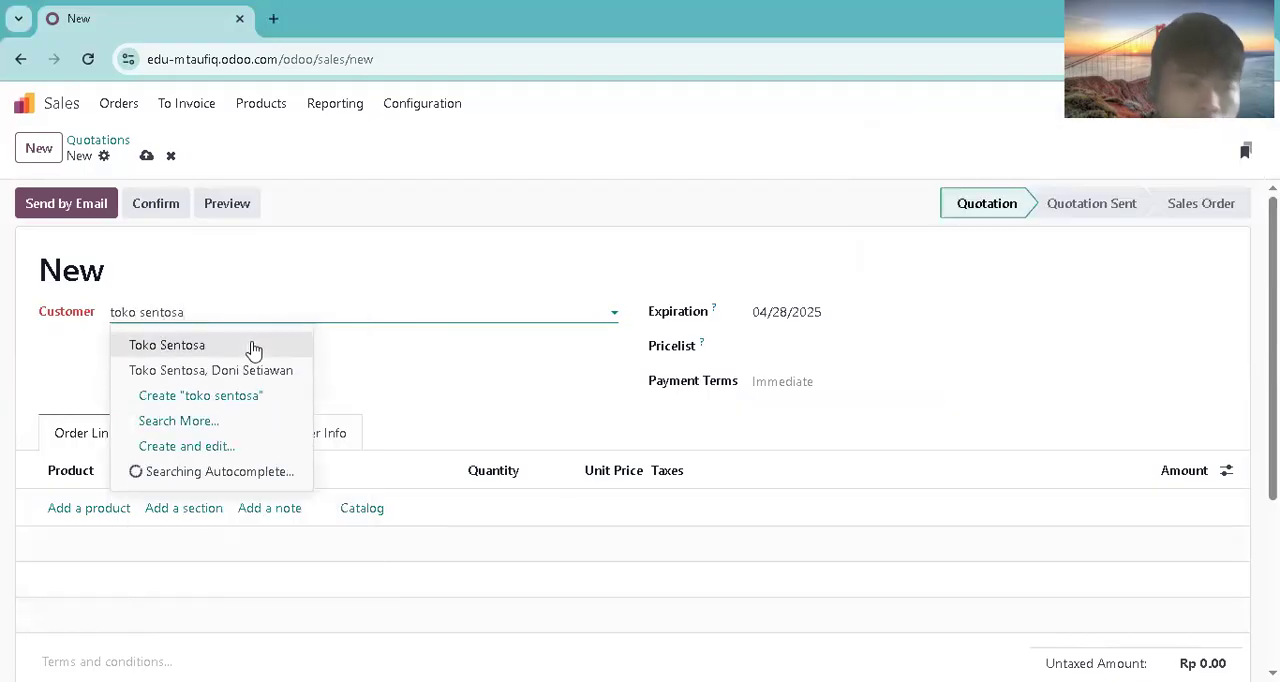
pyautogui.click(251, 347)
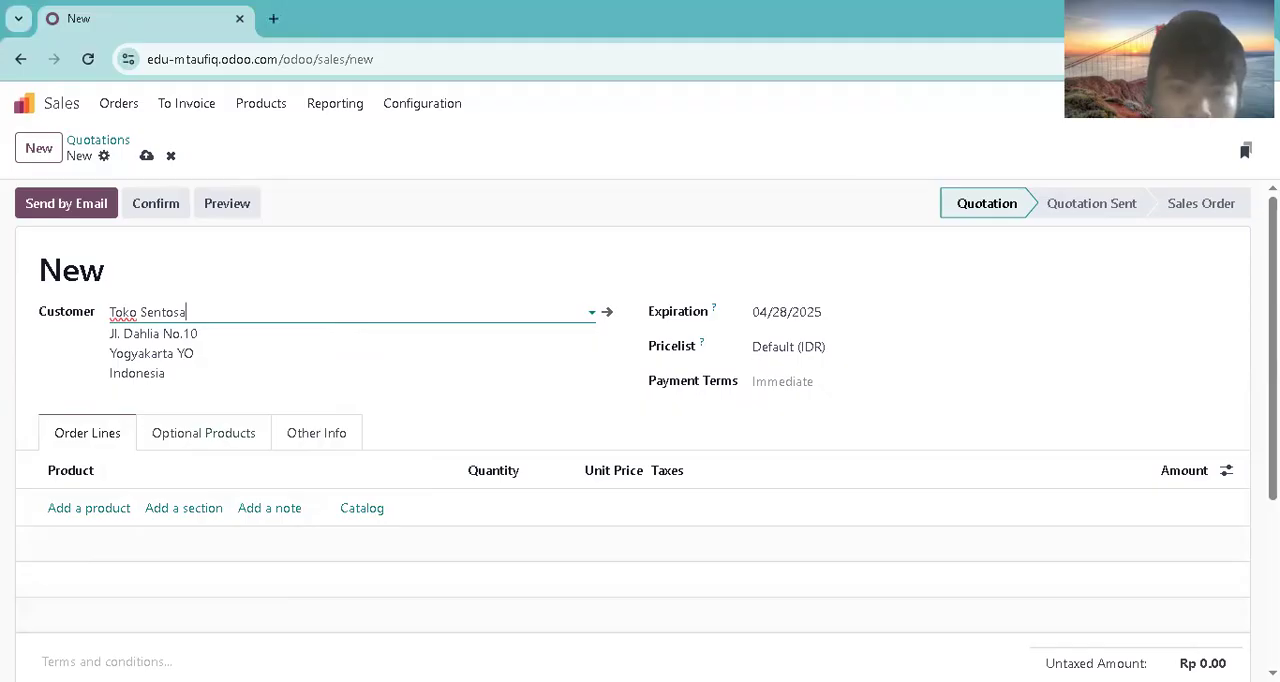
pyautogui.hotkey('alt', 'Tab')
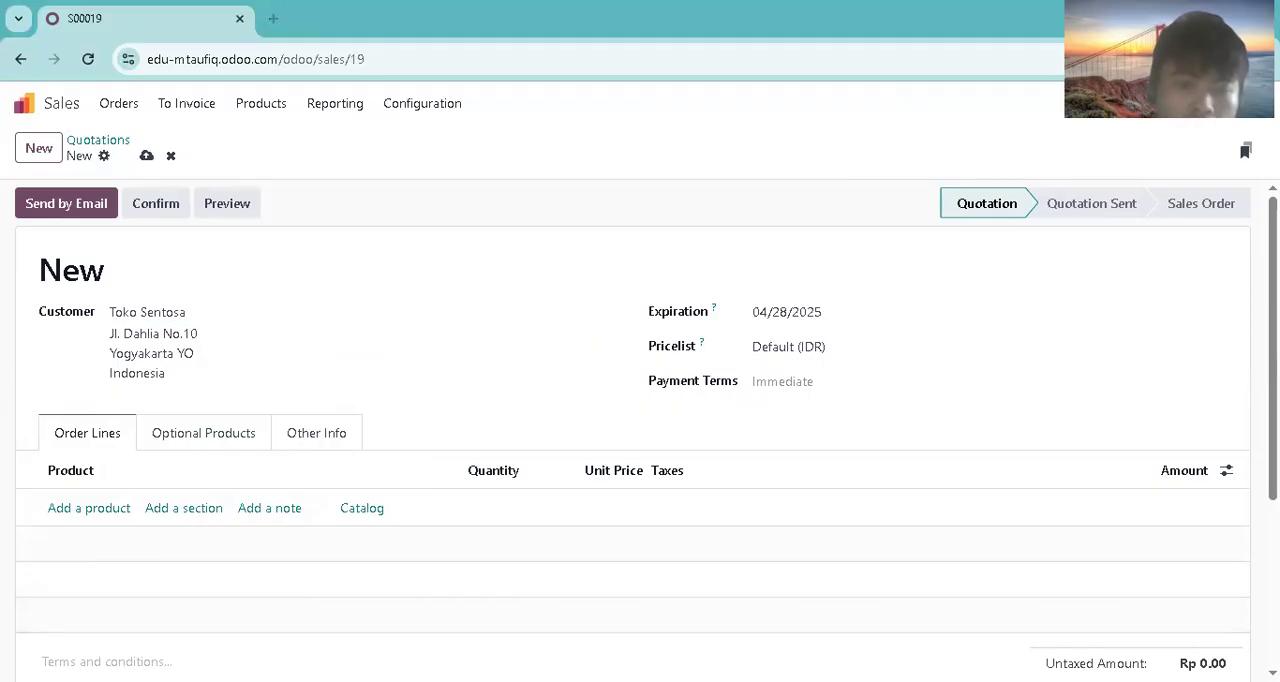
# Step: Add order lines for 4 Tempat Tidur King Size and 8 Nightstand Kayu to the quotation
pyautogui.click(105, 510)
pyautogui.write('tempat')
pyautogui.press('Return')
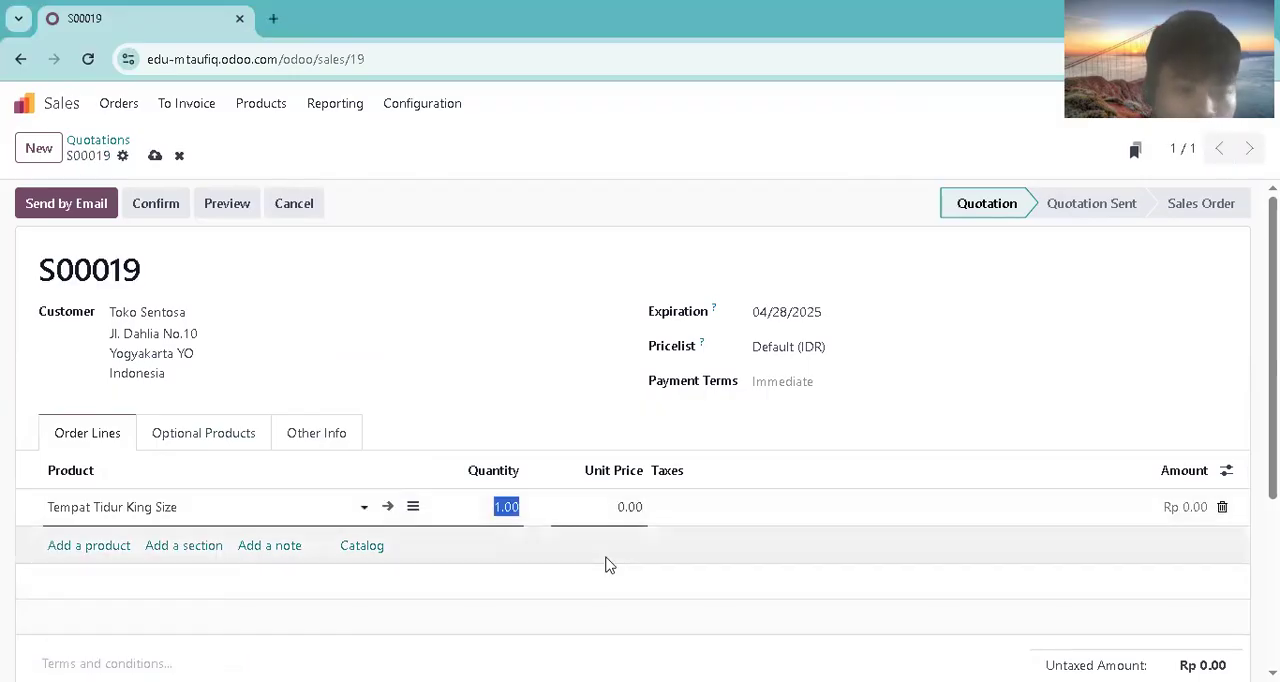
pyautogui.write('4')
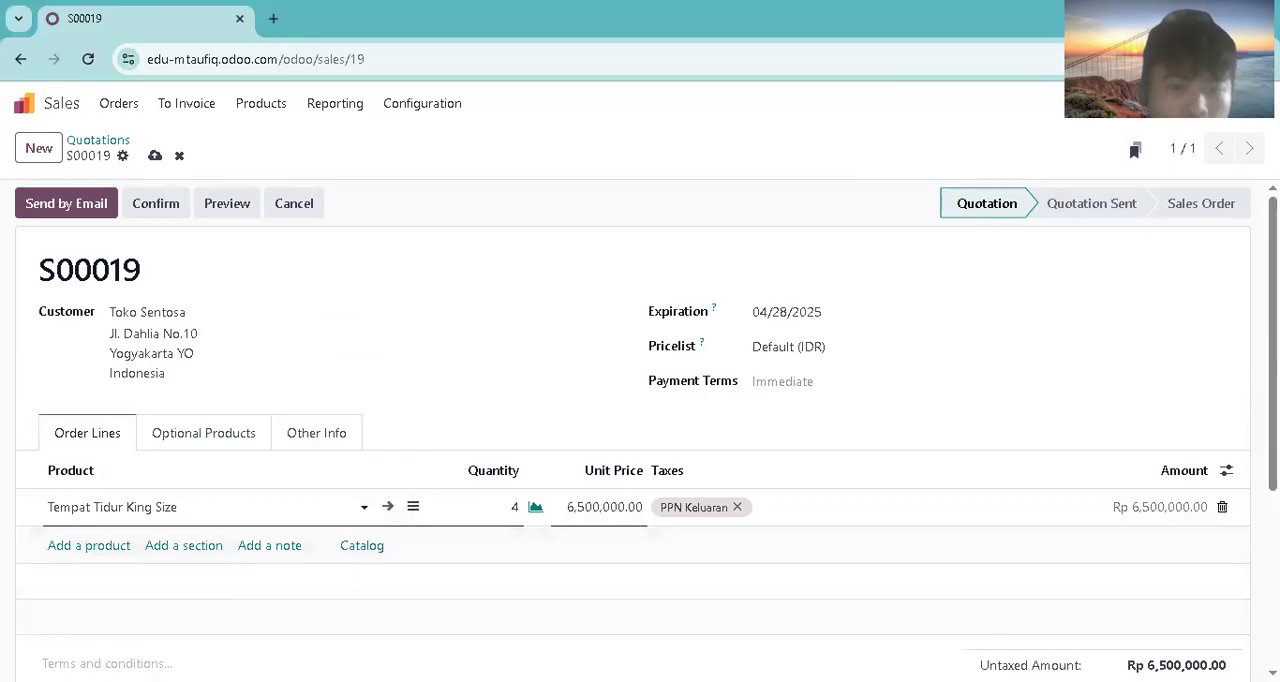
pyautogui.click(105, 545)
pyautogui.write('nig')
pyautogui.press('Return')
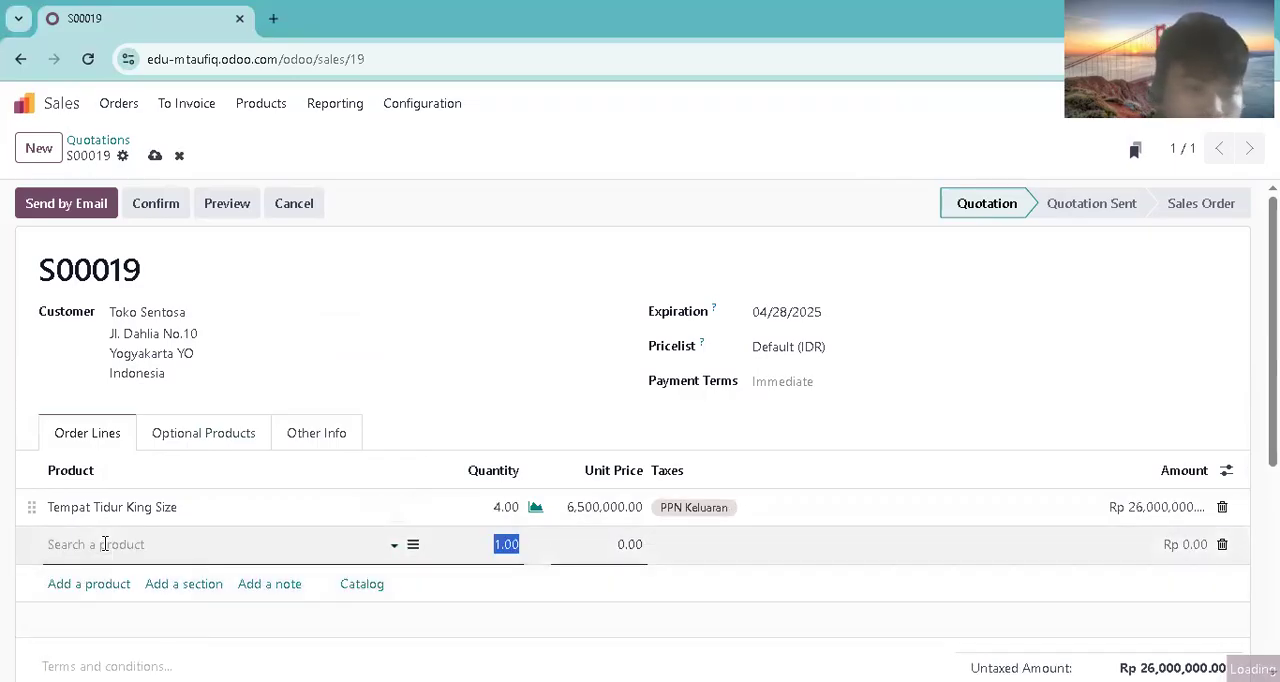
pyautogui.write('8')
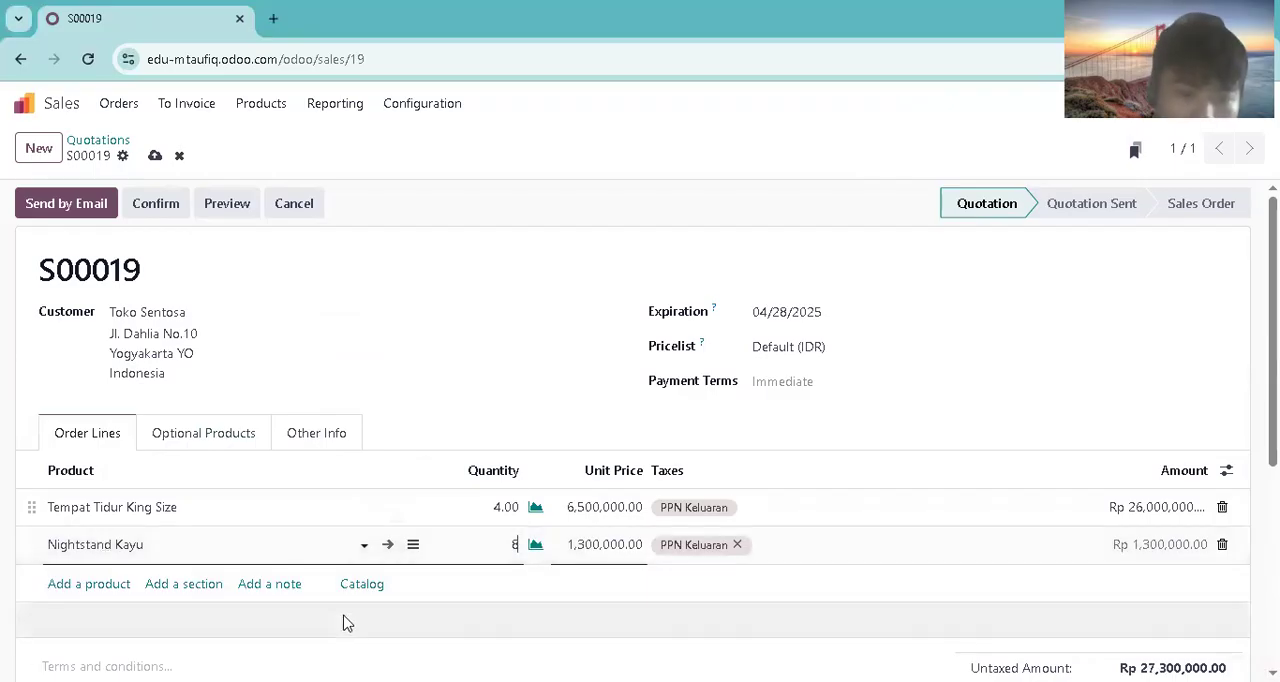
pyautogui.click(481, 383)
pyautogui.click(107, 666)
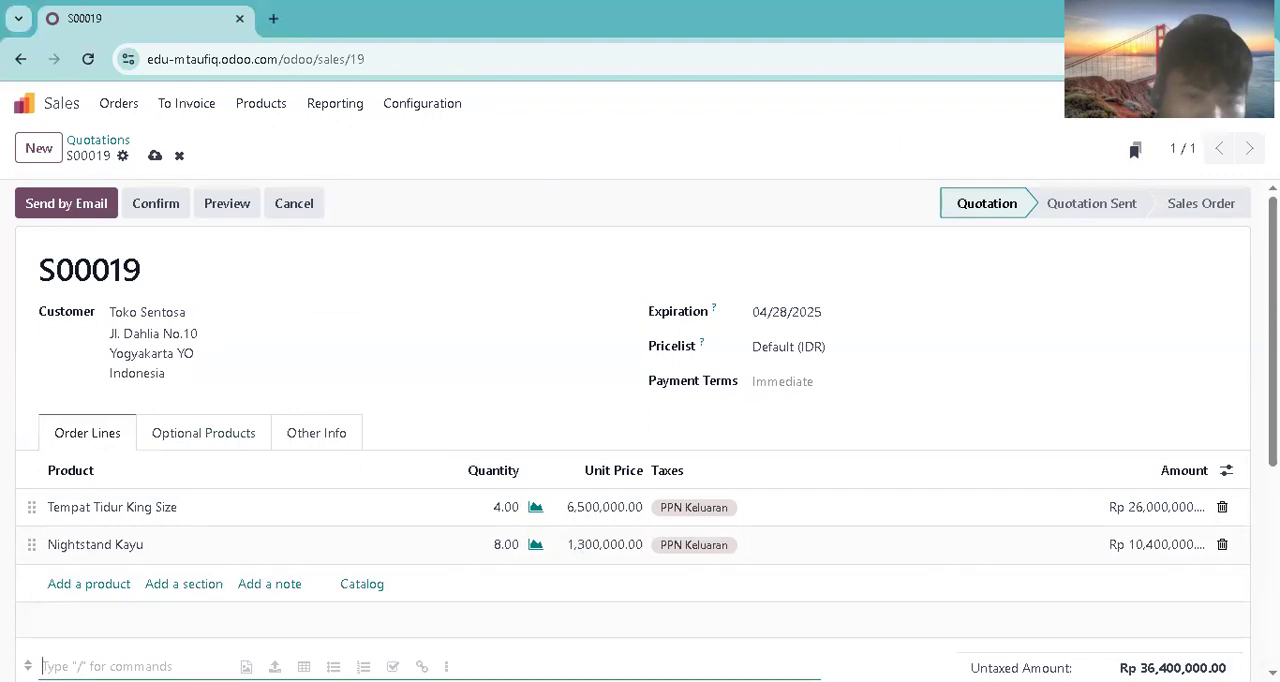
# Step: Add an order line for Meja Belajar Anak with a quantity of 5
pyautogui.click(121, 583)
pyautogui.write('meha')
pyautogui.press('BackSpace')
pyautogui.press('BackSpace')
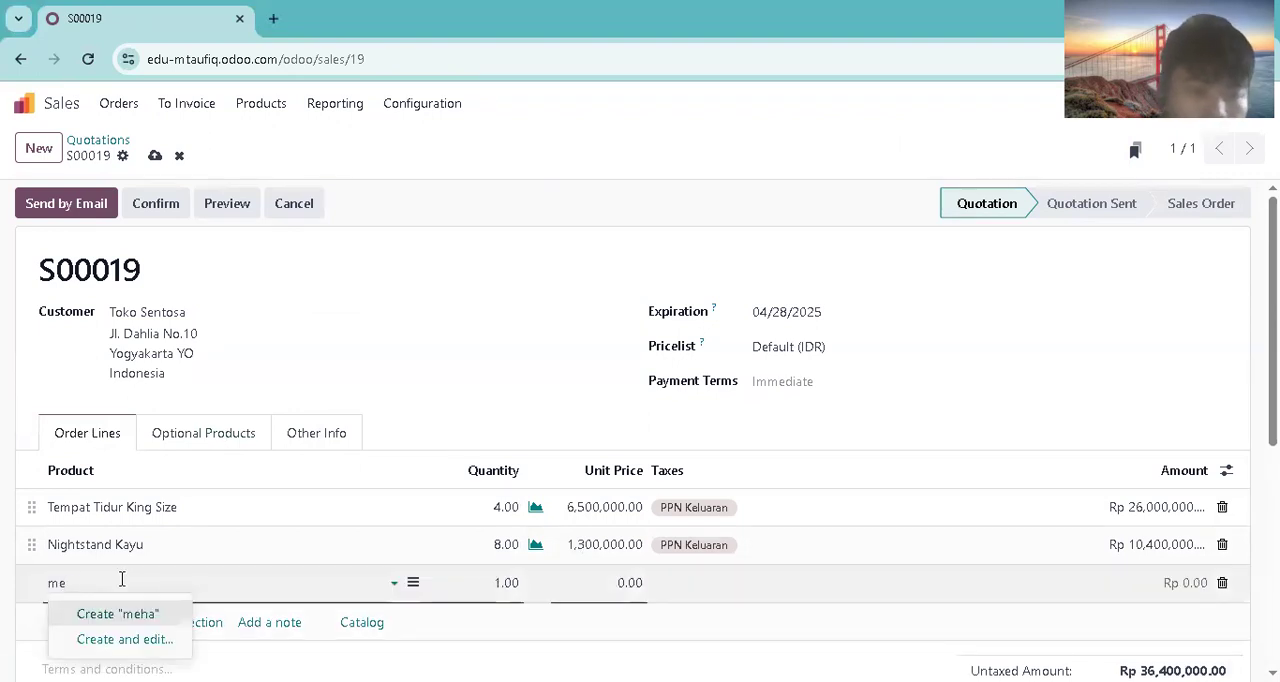
pyautogui.press('Tab')
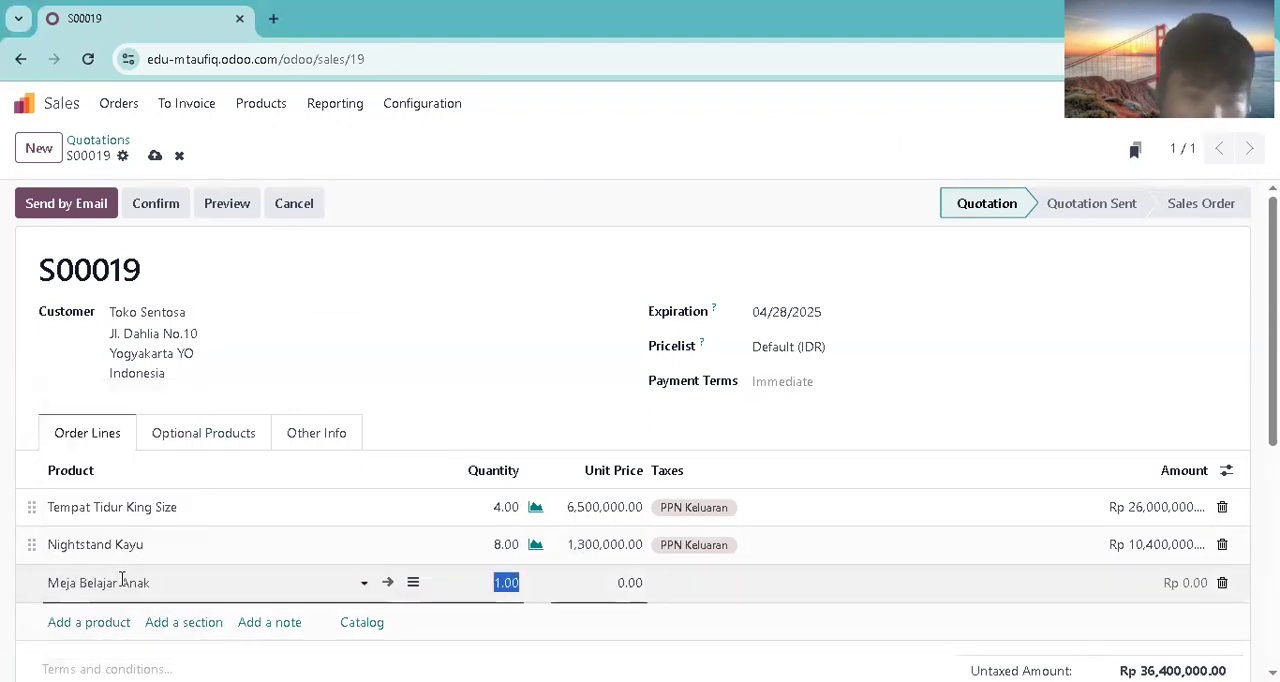
pyautogui.write('5')
pyautogui.click(700, 582)
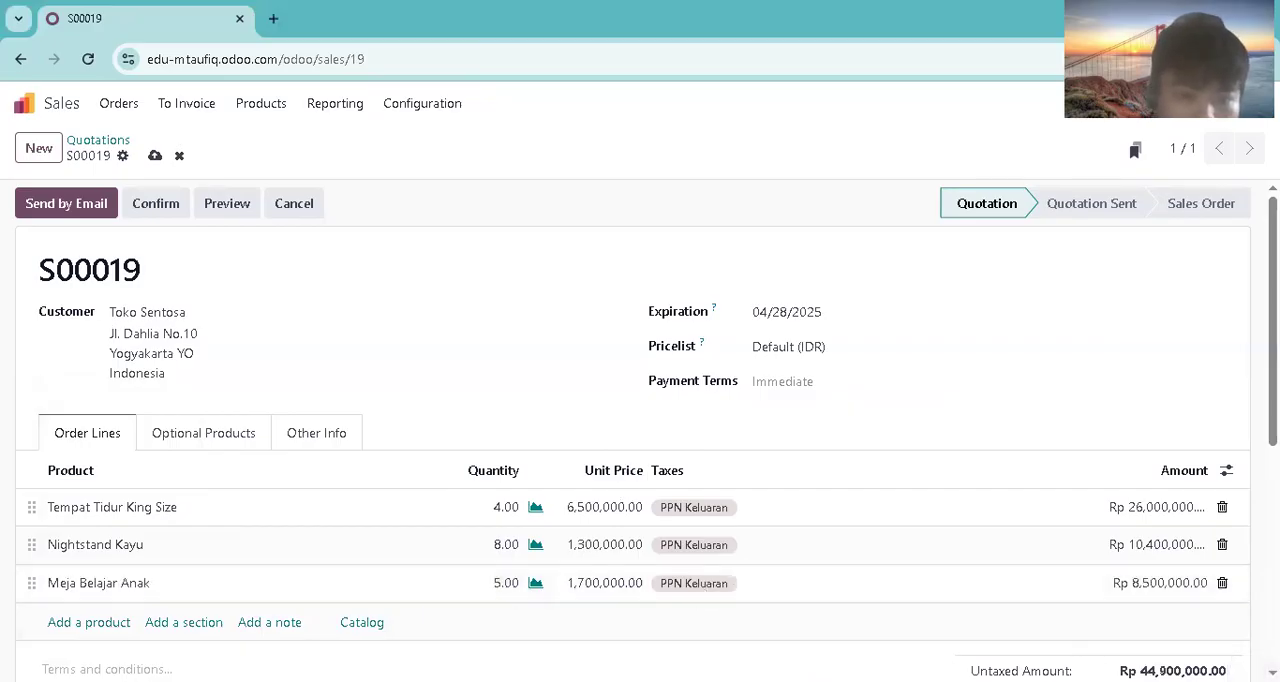
# Step: Add an order line for Lemari Arsip Besi with a quantity of 3
pyautogui.click(119, 626)
pyautogui.write('le')
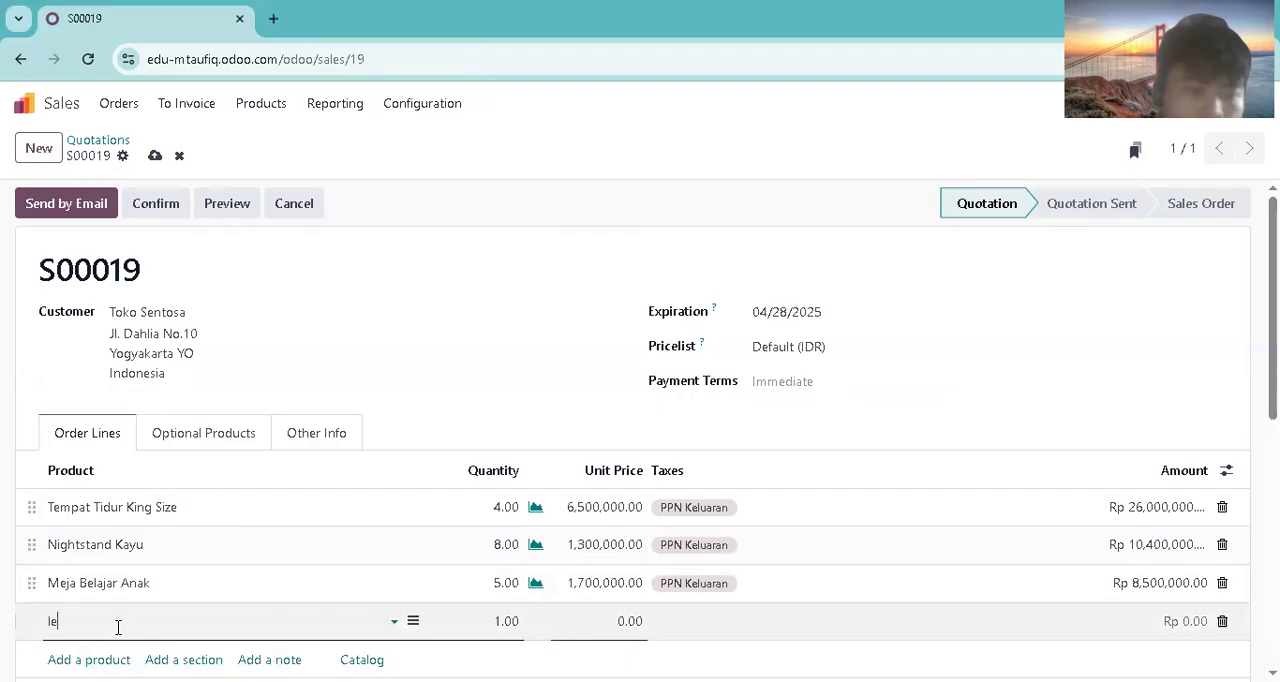
pyautogui.write('mari')
pyautogui.click(120, 460)
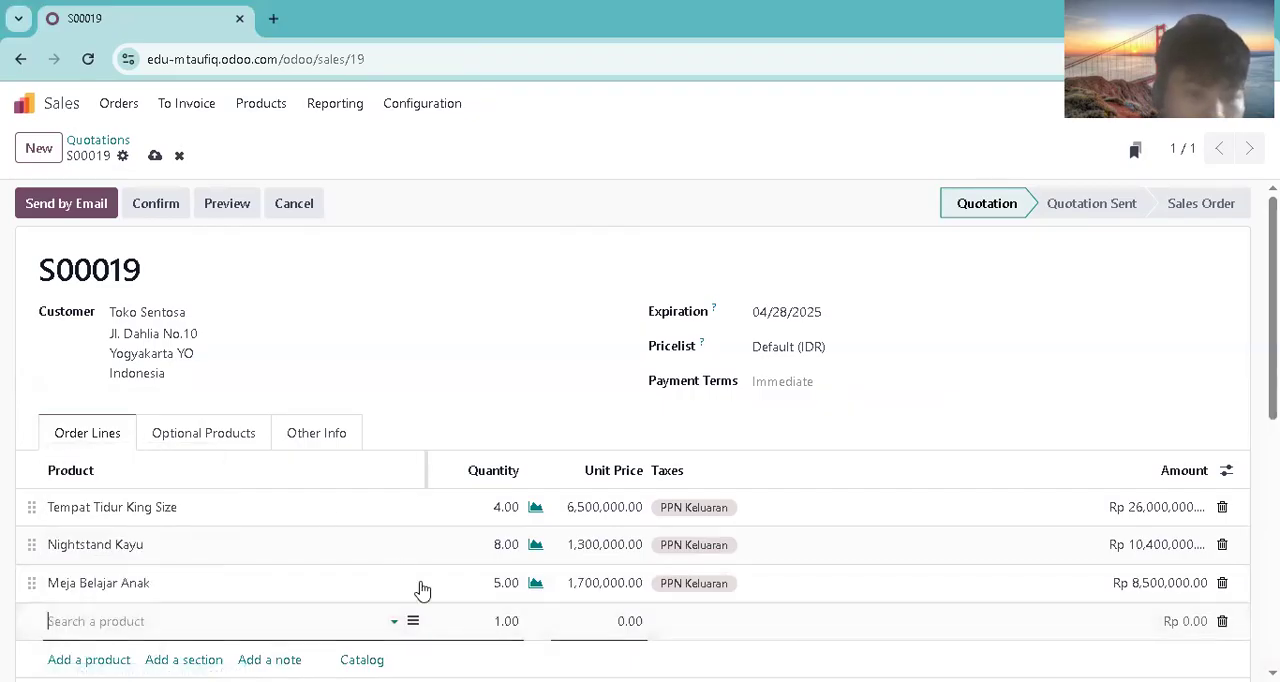
pyautogui.click(507, 621)
pyautogui.write('3')
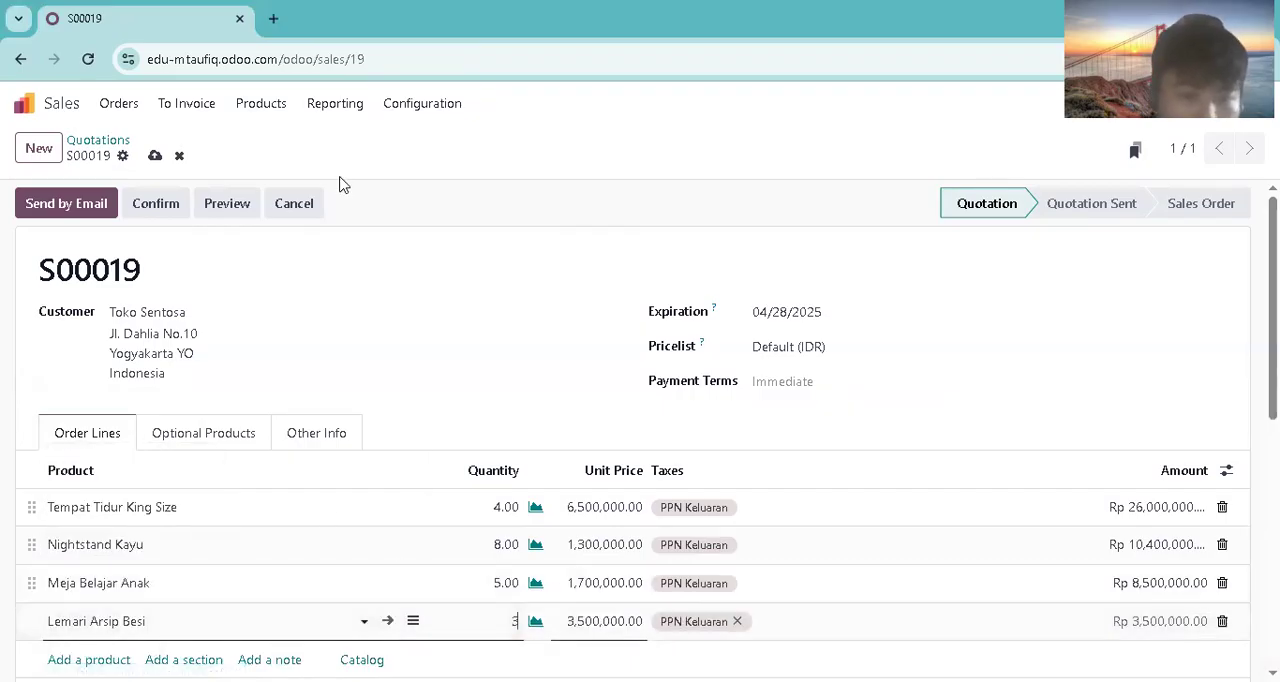
pyautogui.click(517, 193)
# Step: Email quotation S00019 to Toko Sentosa and confirm it as a sales order
pyautogui.click(98, 210)
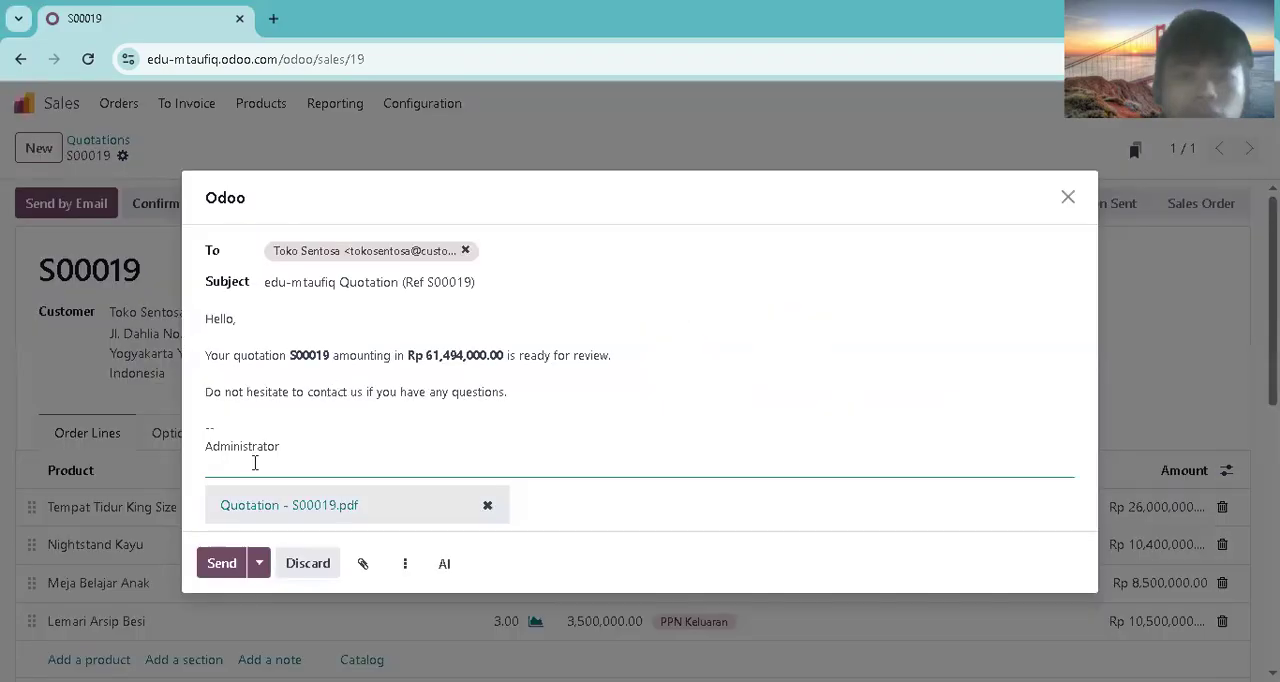
pyautogui.click(221, 565)
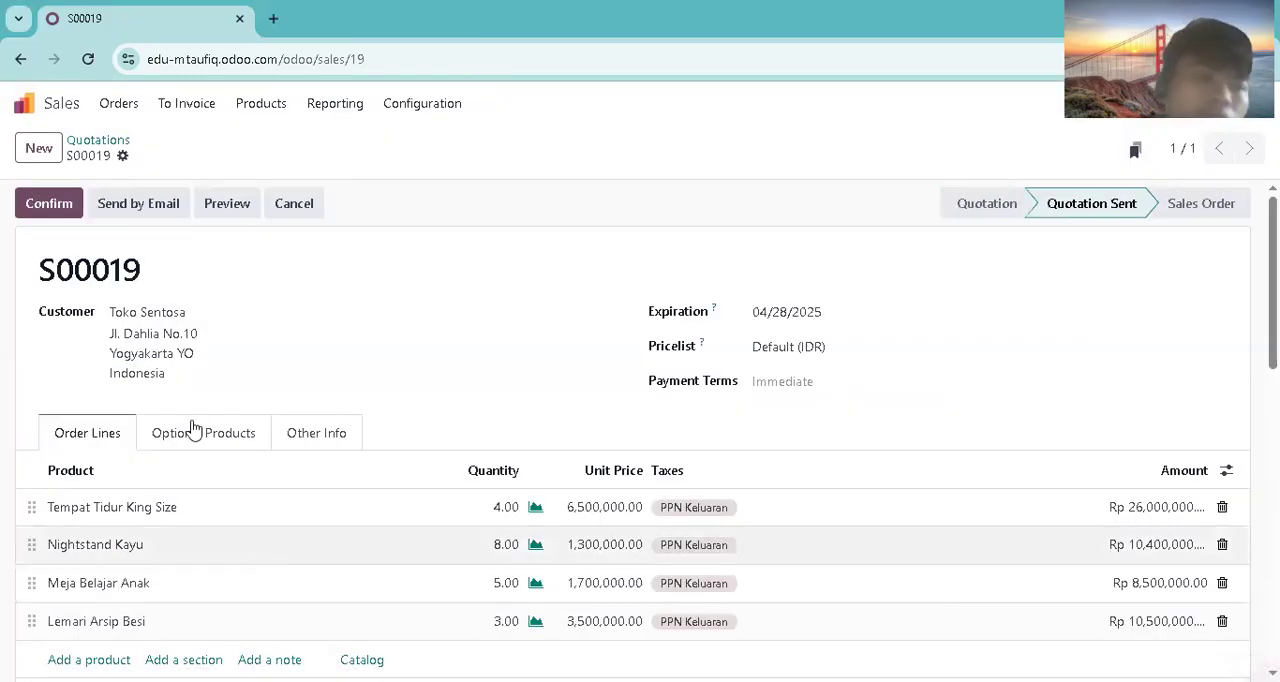
pyautogui.click(80, 210)
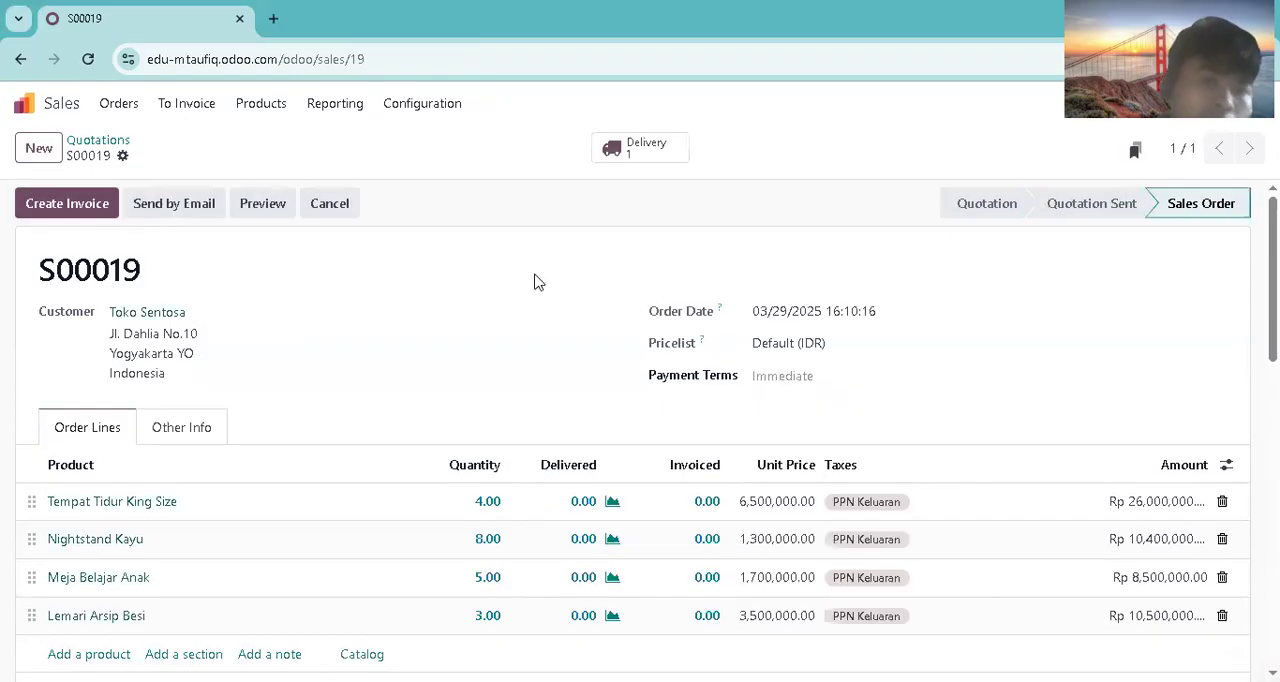
# Step: Open the delivery order of S00019 and mark all four product lines as picked
pyautogui.click(620, 148)
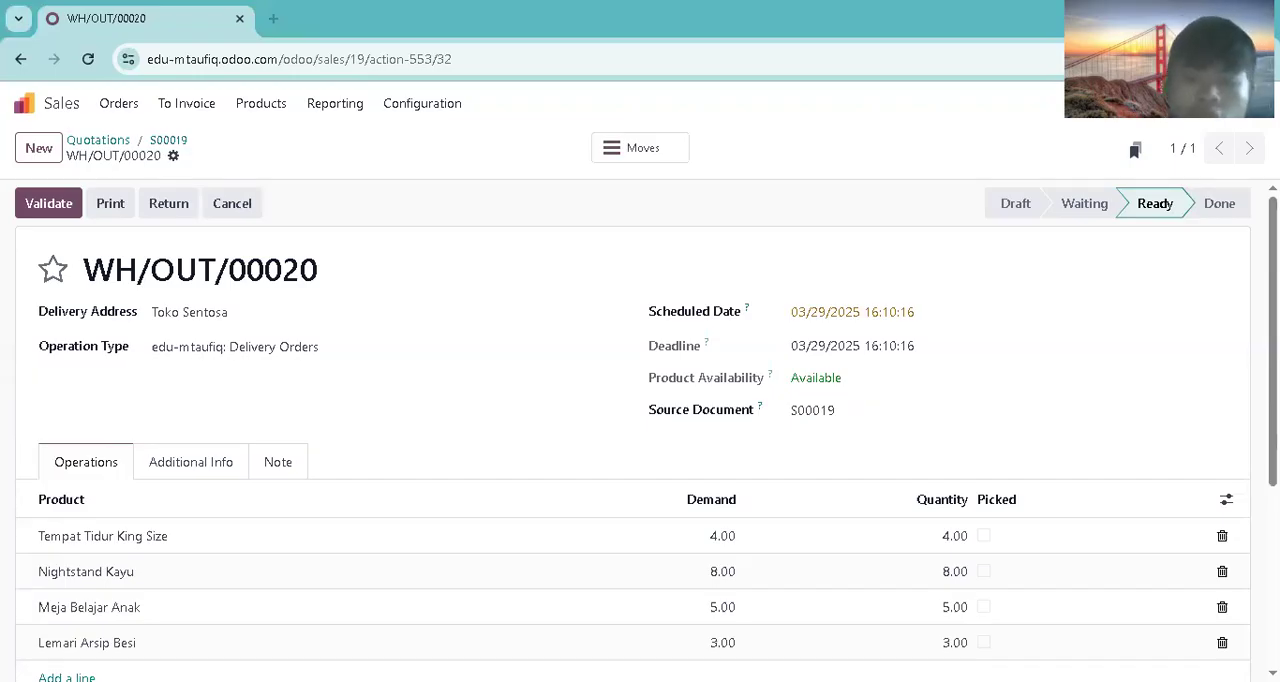
pyautogui.scroll(-1, 1134, 426)
pyautogui.click(984, 464)
pyautogui.click(984, 501)
pyautogui.click(984, 537)
pyautogui.click(984, 572)
# Step: Set the delivery's scheduled date to 03/31/2025 and validate the delivery
pyautogui.click(865, 250)
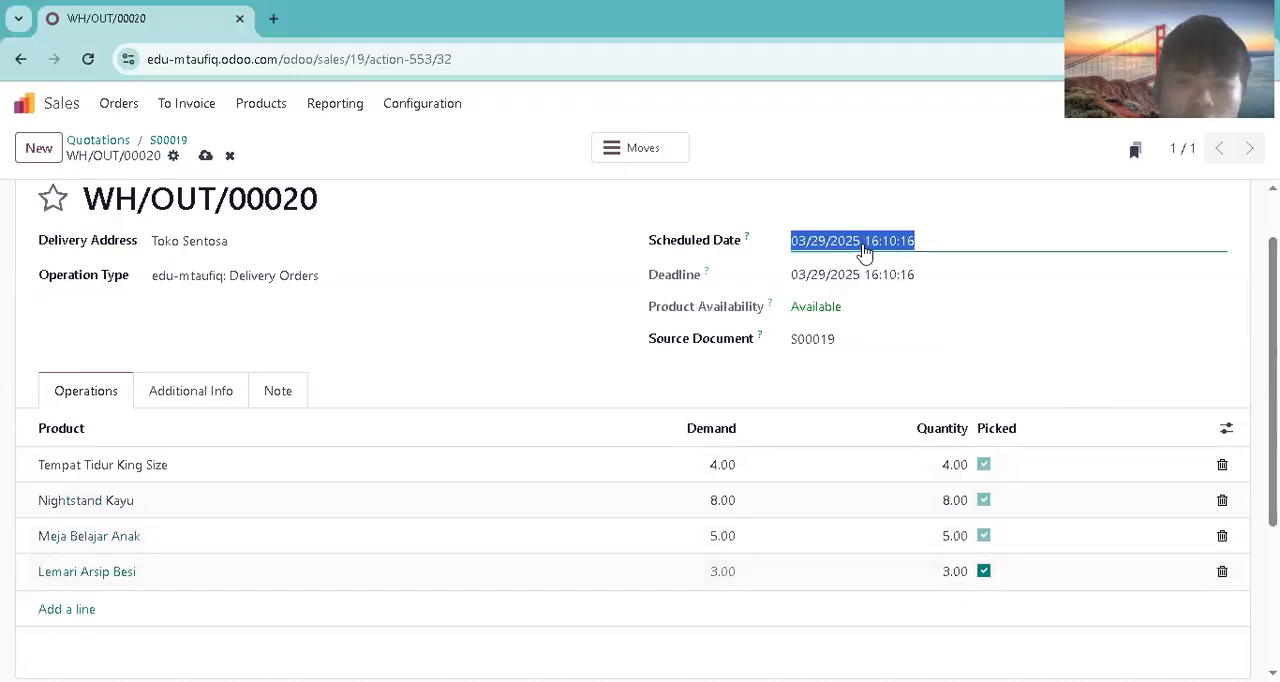
pyautogui.click(954, 249)
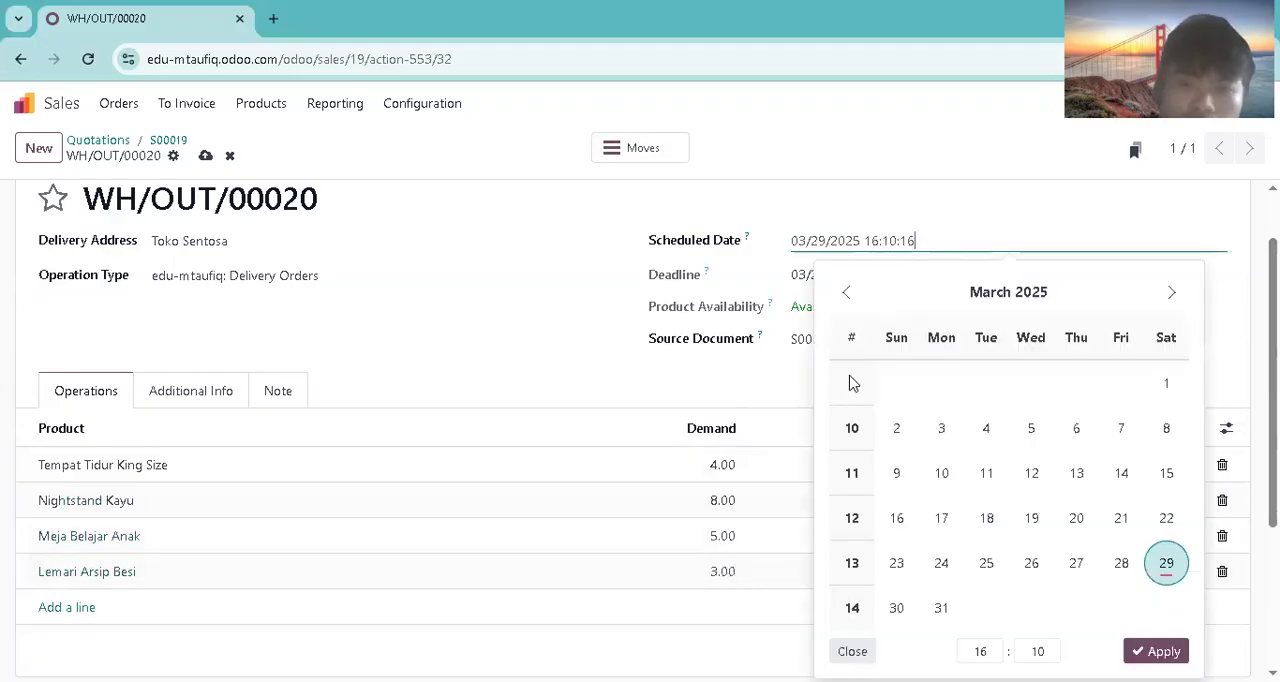
pyautogui.click(941, 607)
pyautogui.click(1156, 651)
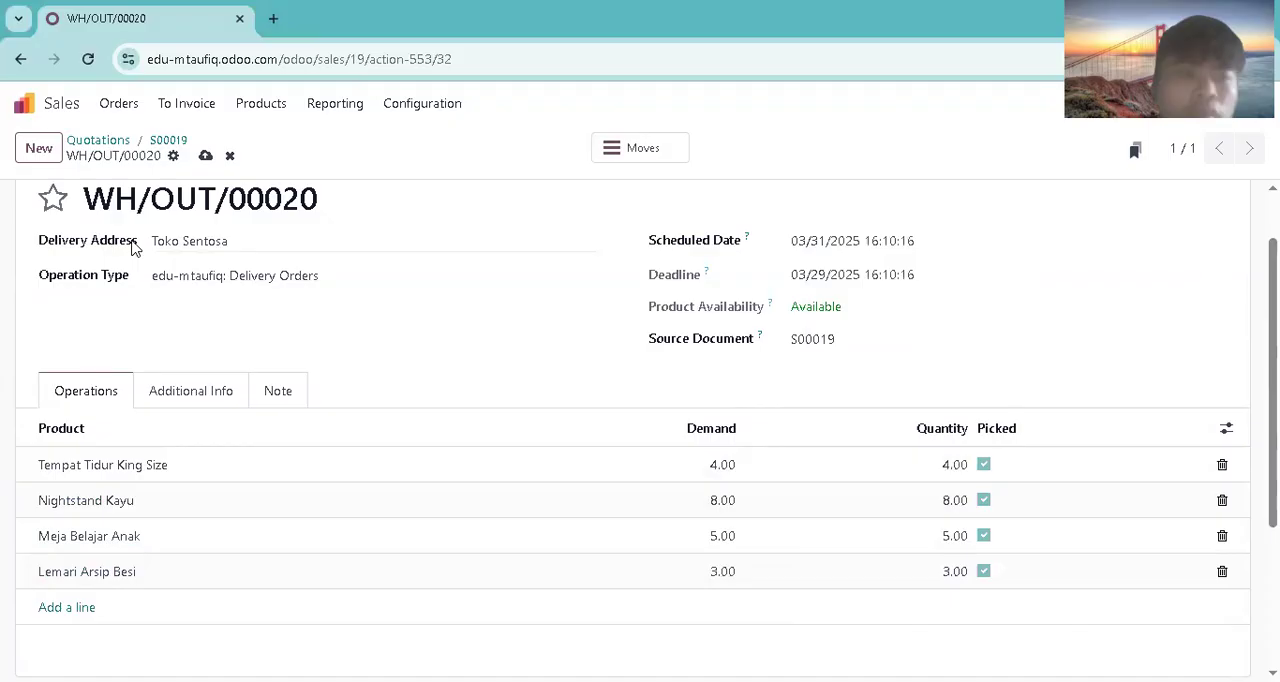
pyautogui.scroll(1, 822, 280)
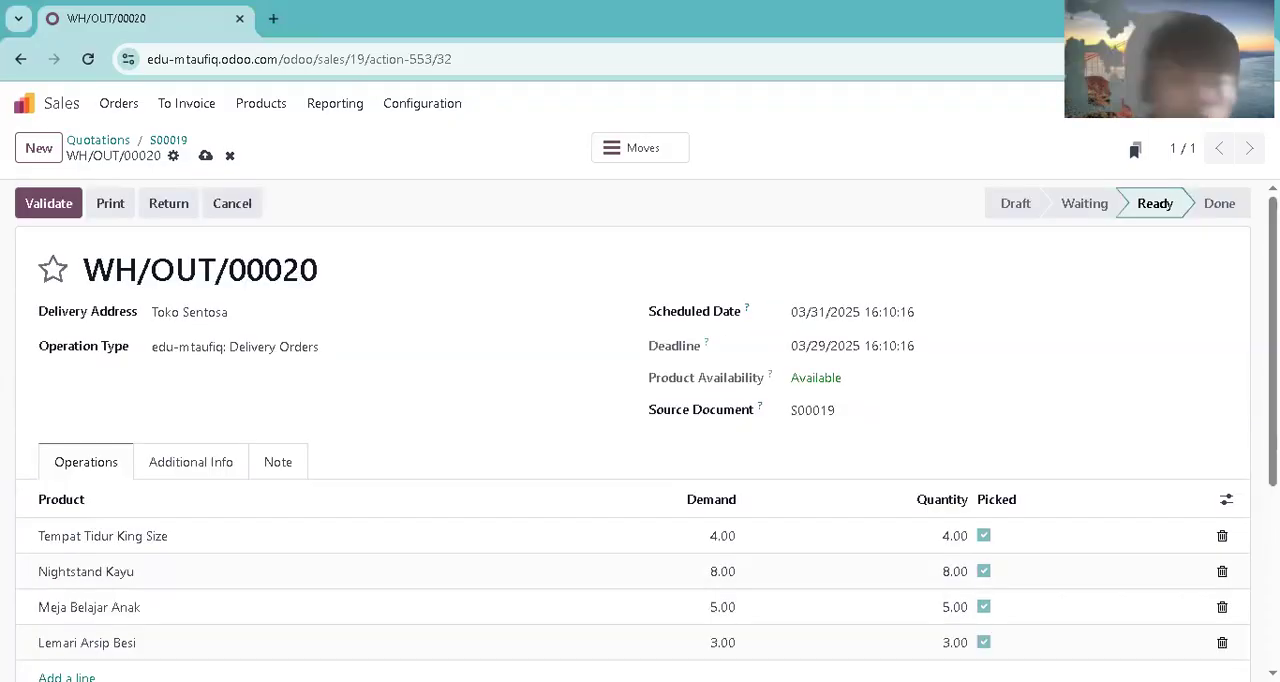
pyautogui.click(70, 209)
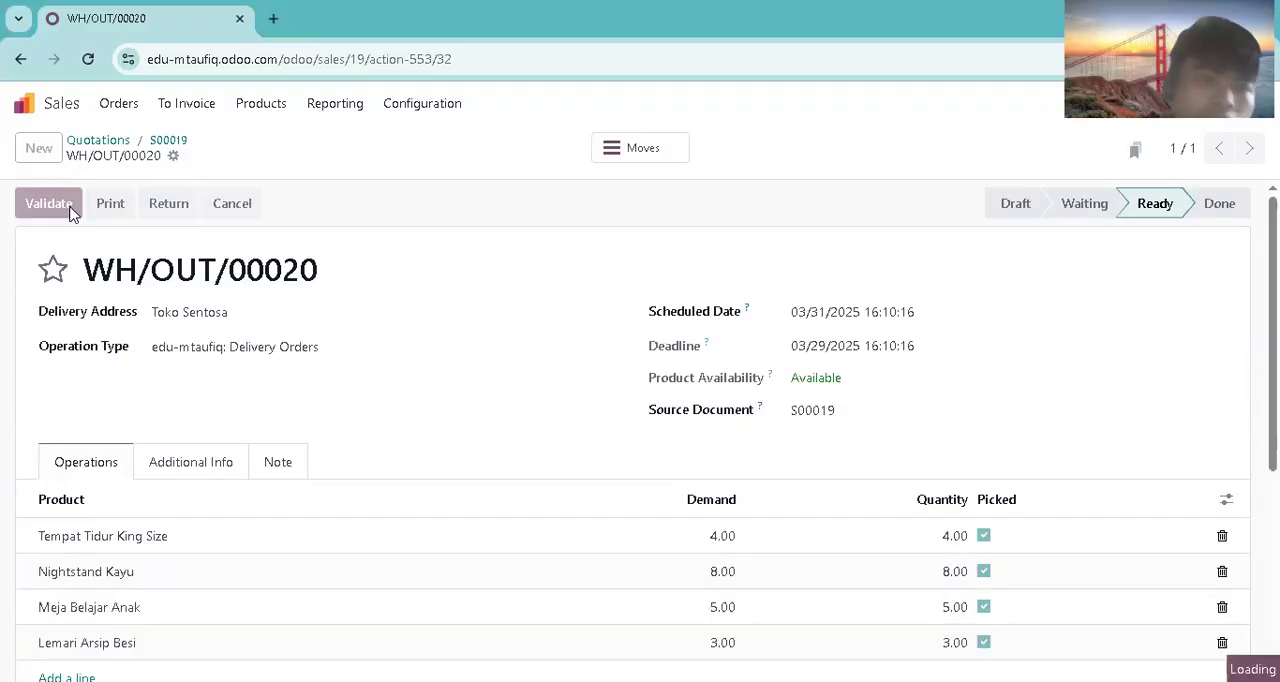
# Step: Open S00019 from the orders to invoice and create a regular draft invoice for it
pyautogui.click(190, 103)
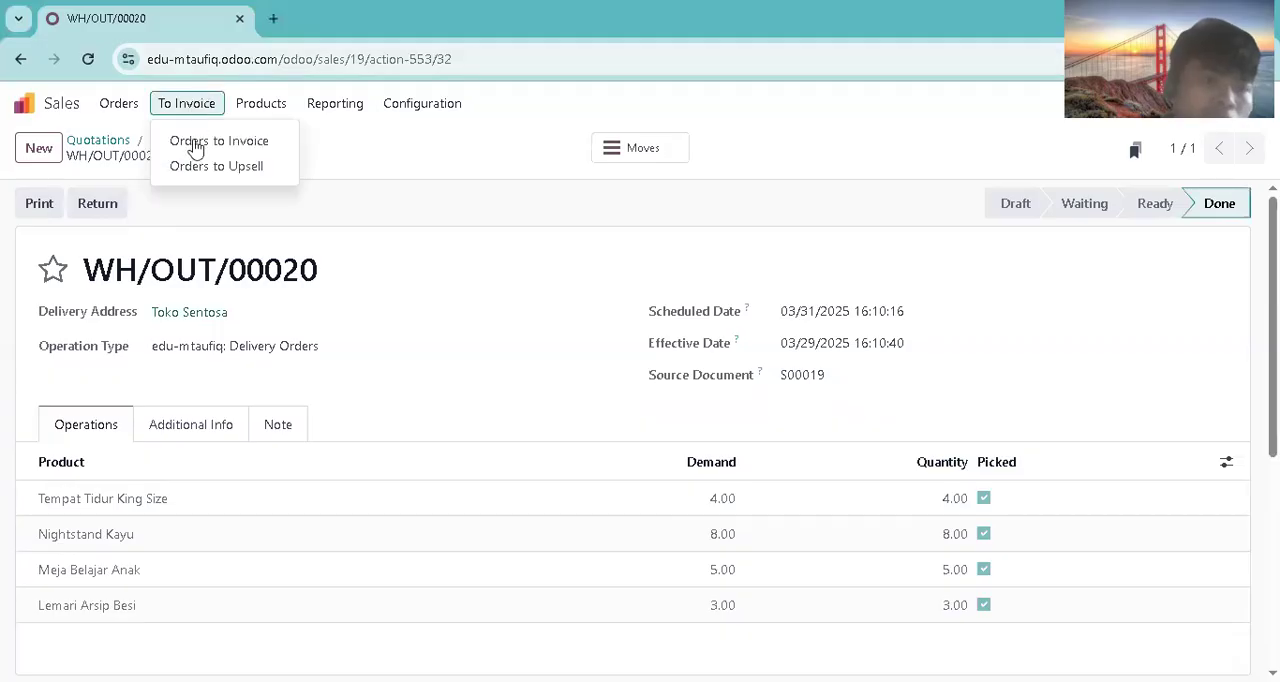
pyautogui.click(191, 142)
pyautogui.click(506, 241)
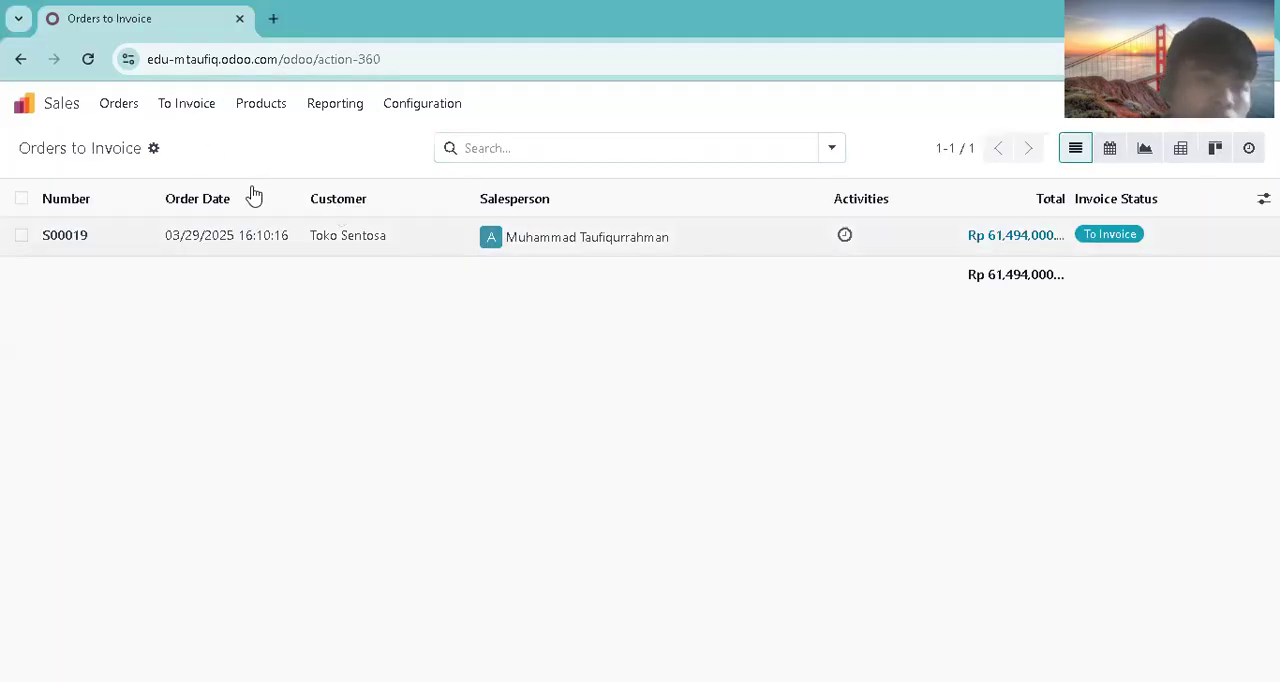
pyautogui.click(55, 205)
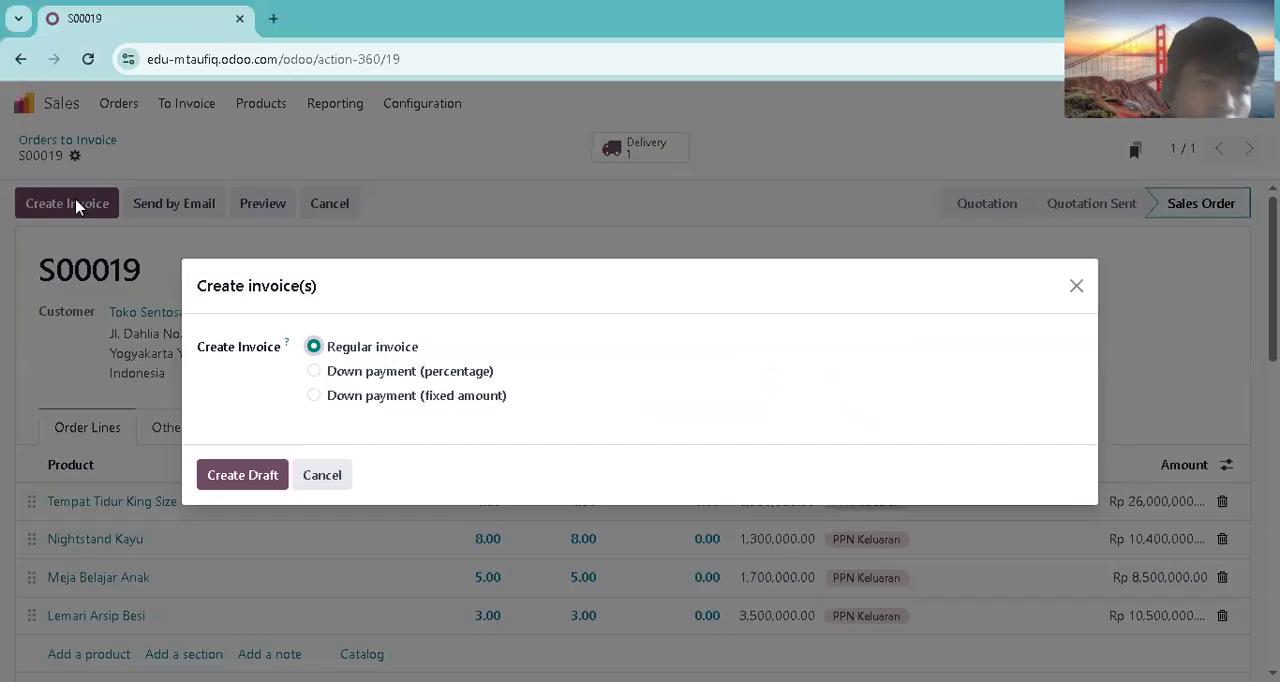
pyautogui.click(271, 487)
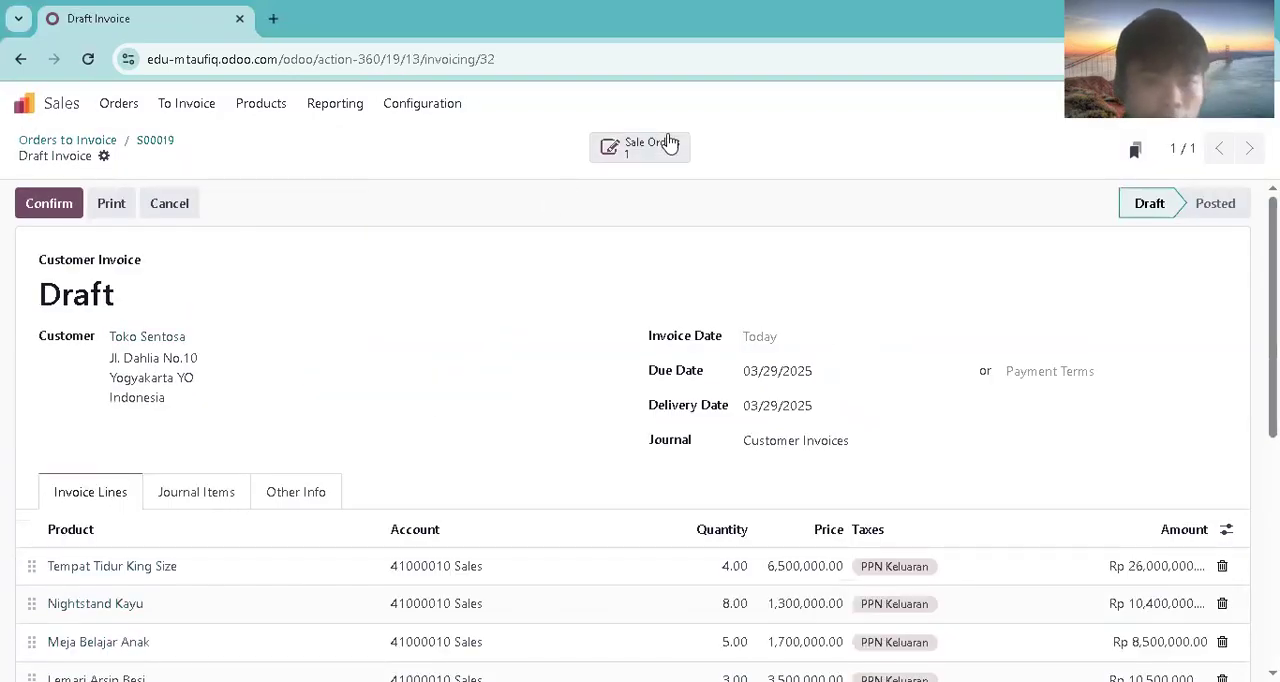
# Step: Set the draft invoice's date to 03/29/2025 and confirm the invoice
pyautogui.click(785, 342)
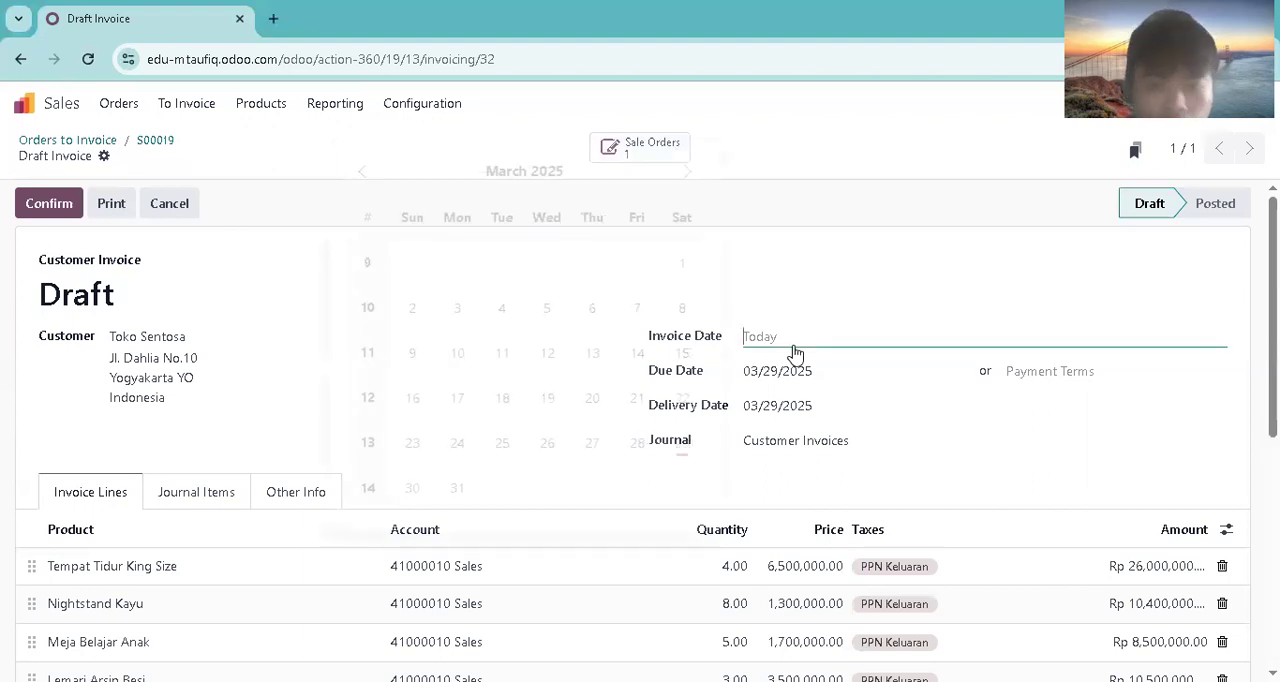
pyautogui.click(700, 444)
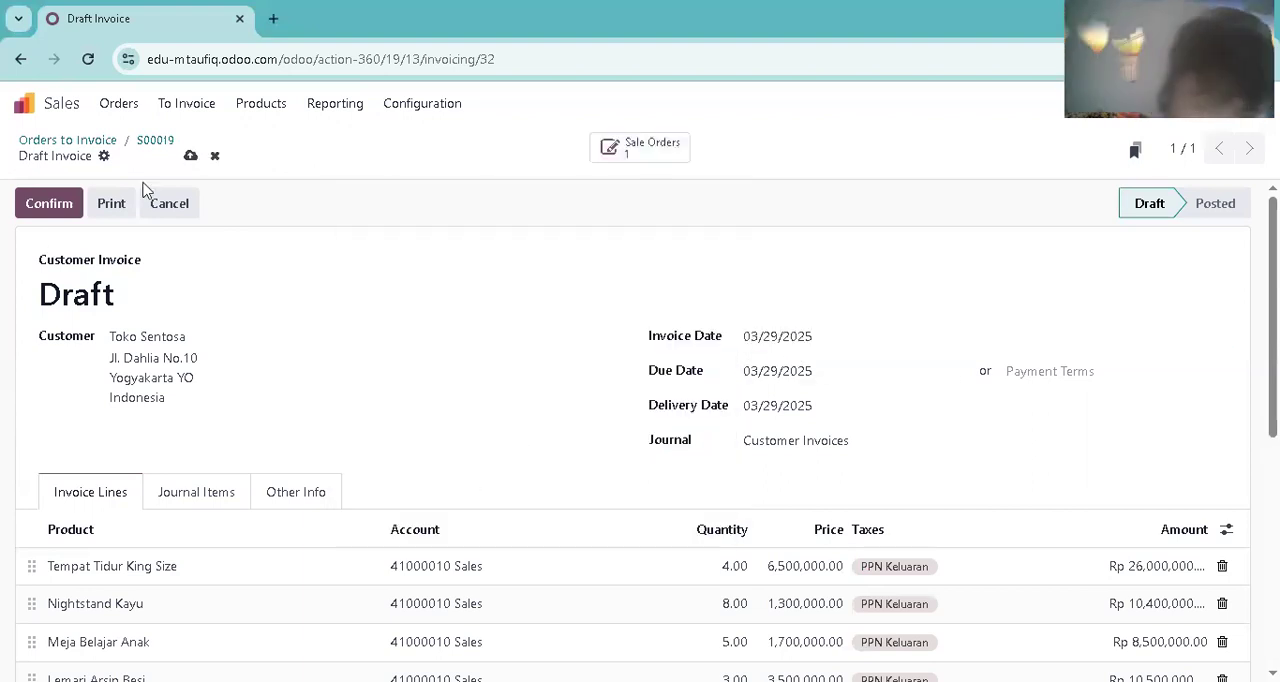
pyautogui.click(62, 203)
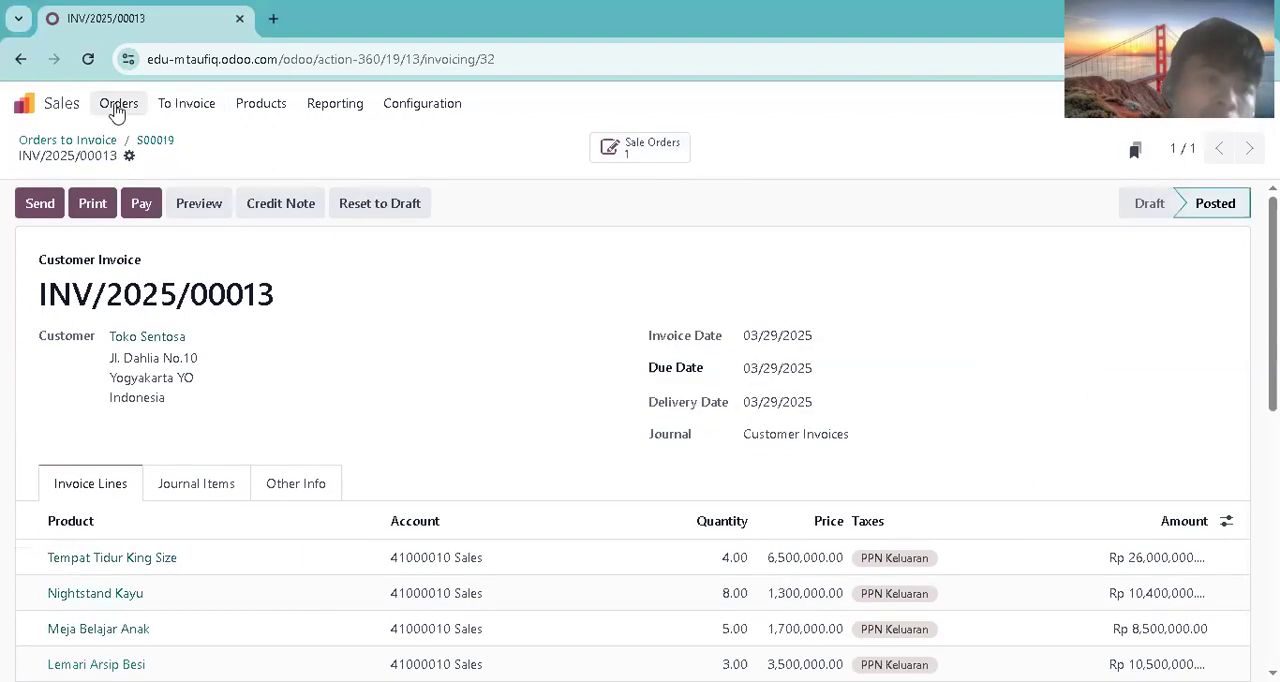
# Step: Switch to Accounting, open the journal items and add the Unreconciled filter to the posted items
pyautogui.click(22, 103)
pyautogui.click(635, 318)
pyautogui.click(409, 104)
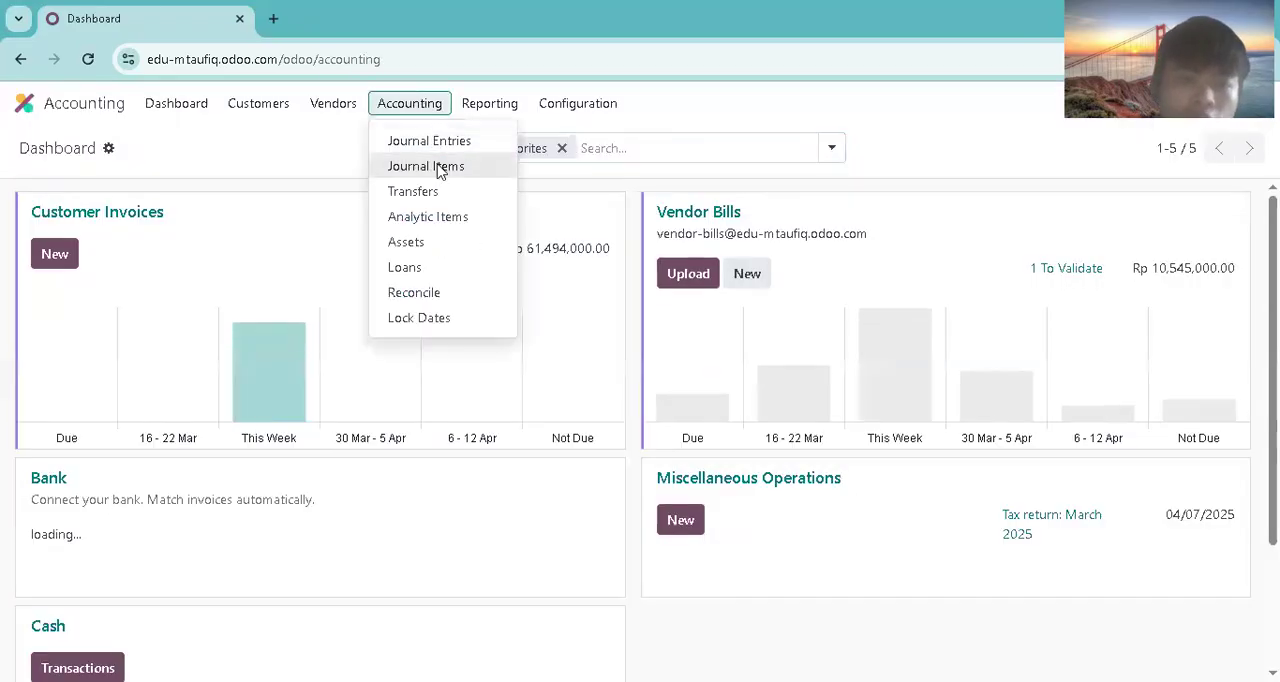
pyautogui.click(430, 163)
pyautogui.click(831, 152)
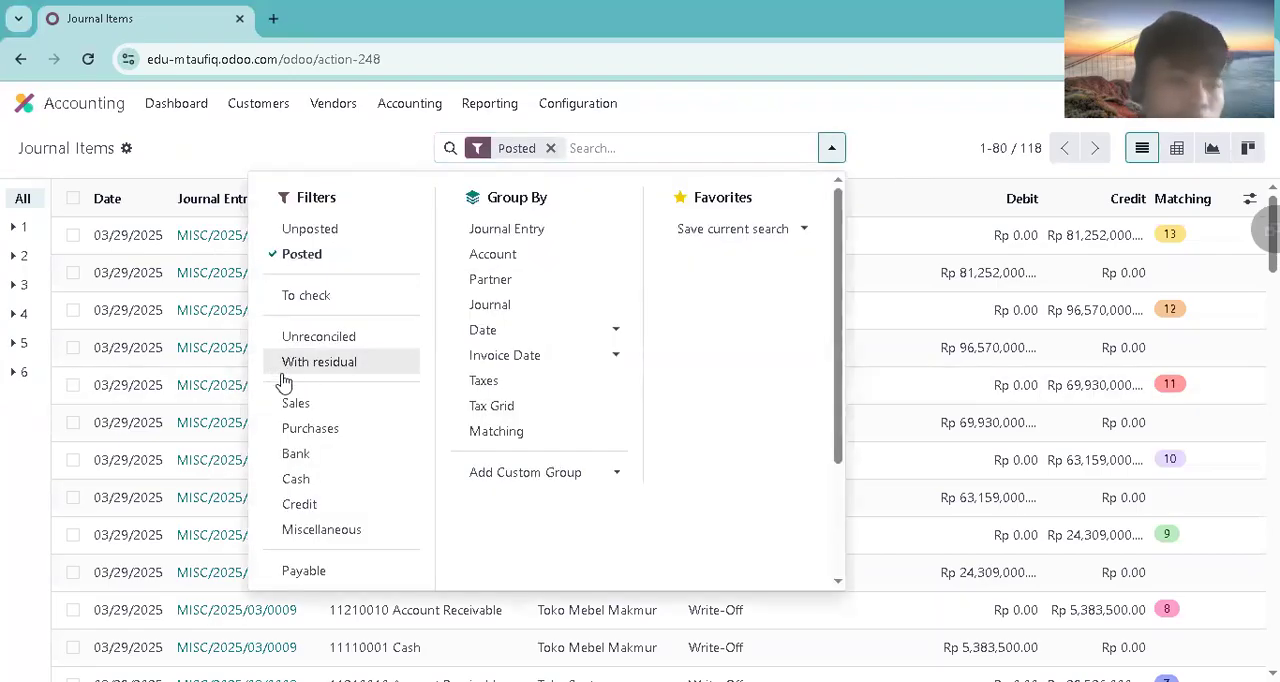
pyautogui.click(301, 340)
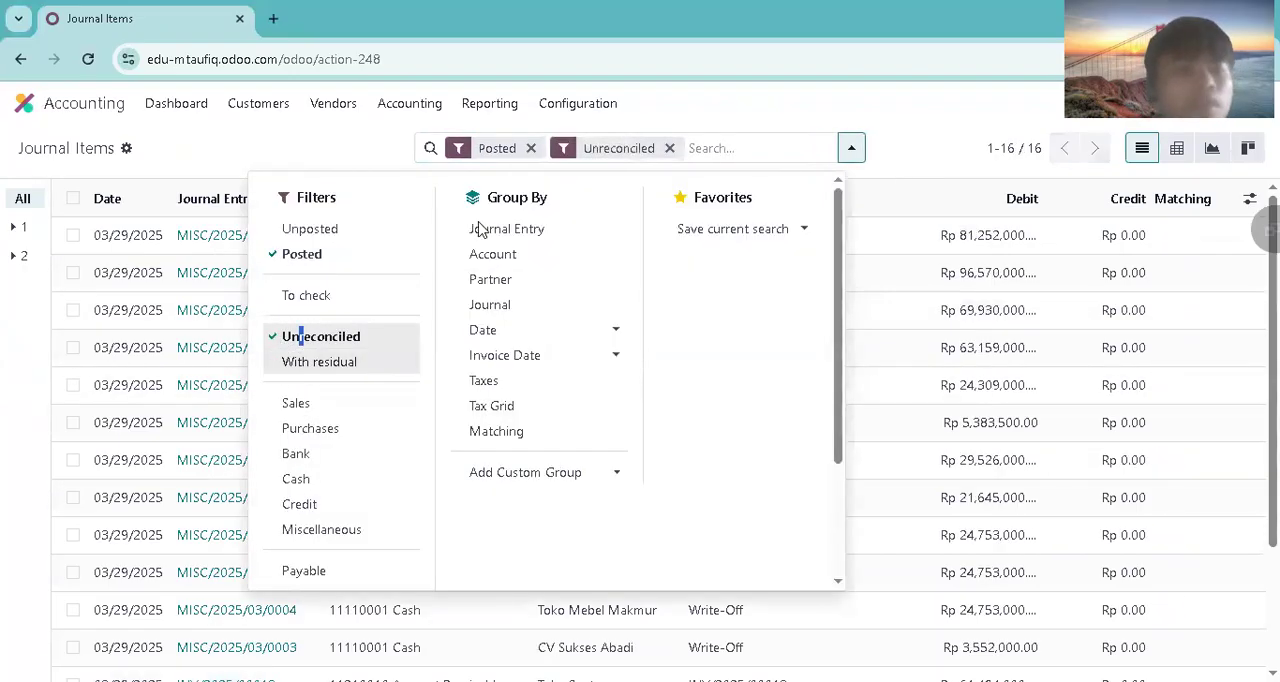
# Step: Reconcile Toko Sentosa's INV/2025/00013 receivable item with a write-off entry to account 11110001 Cash
pyautogui.scroll(-3, 200, 450)
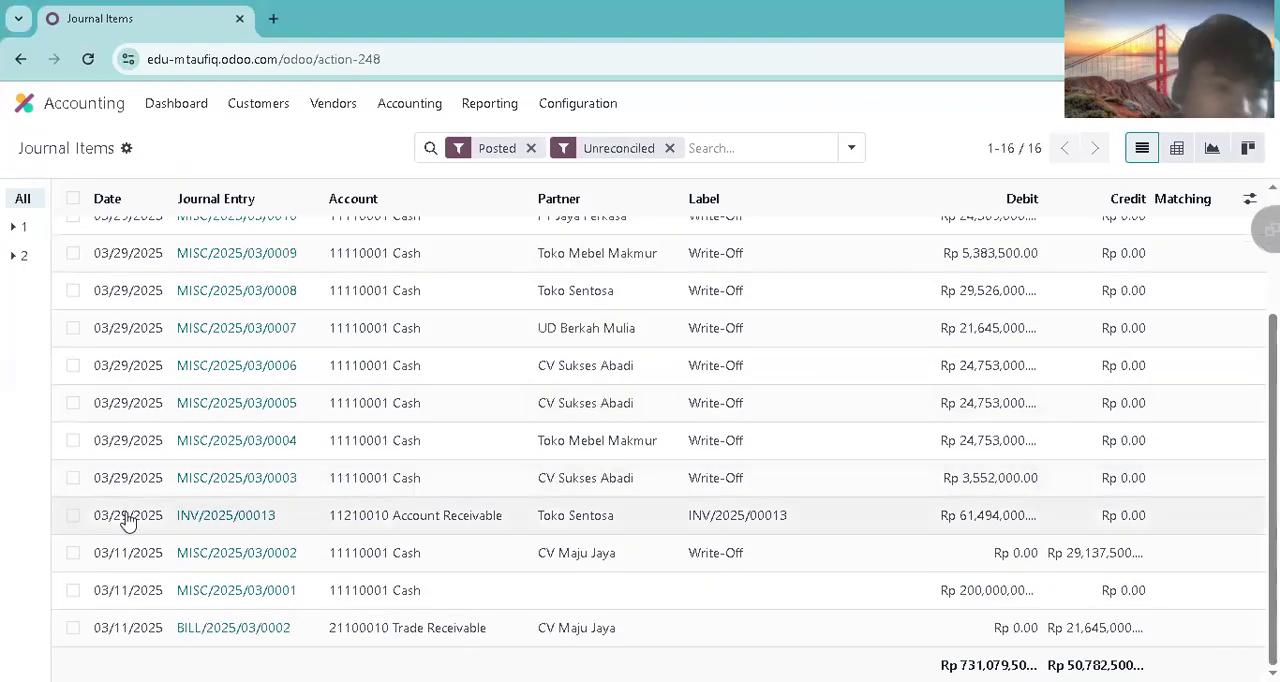
pyautogui.click(73, 515)
pyautogui.click(612, 149)
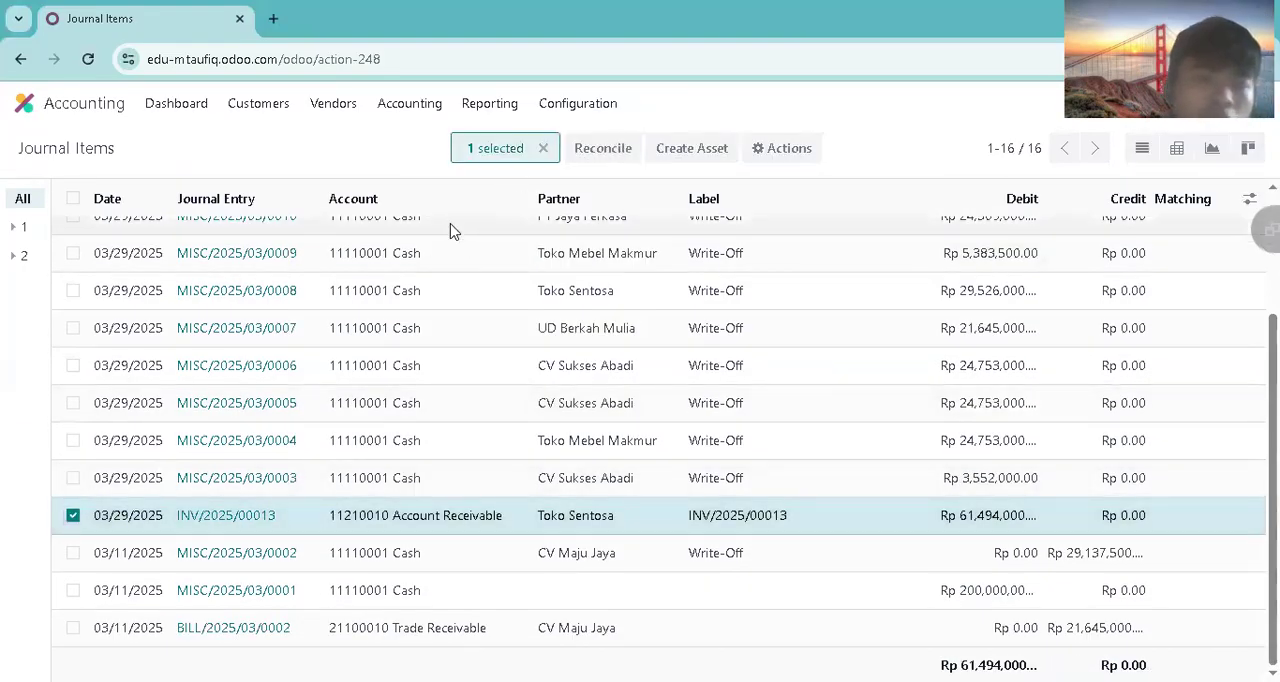
pyautogui.click(316, 350)
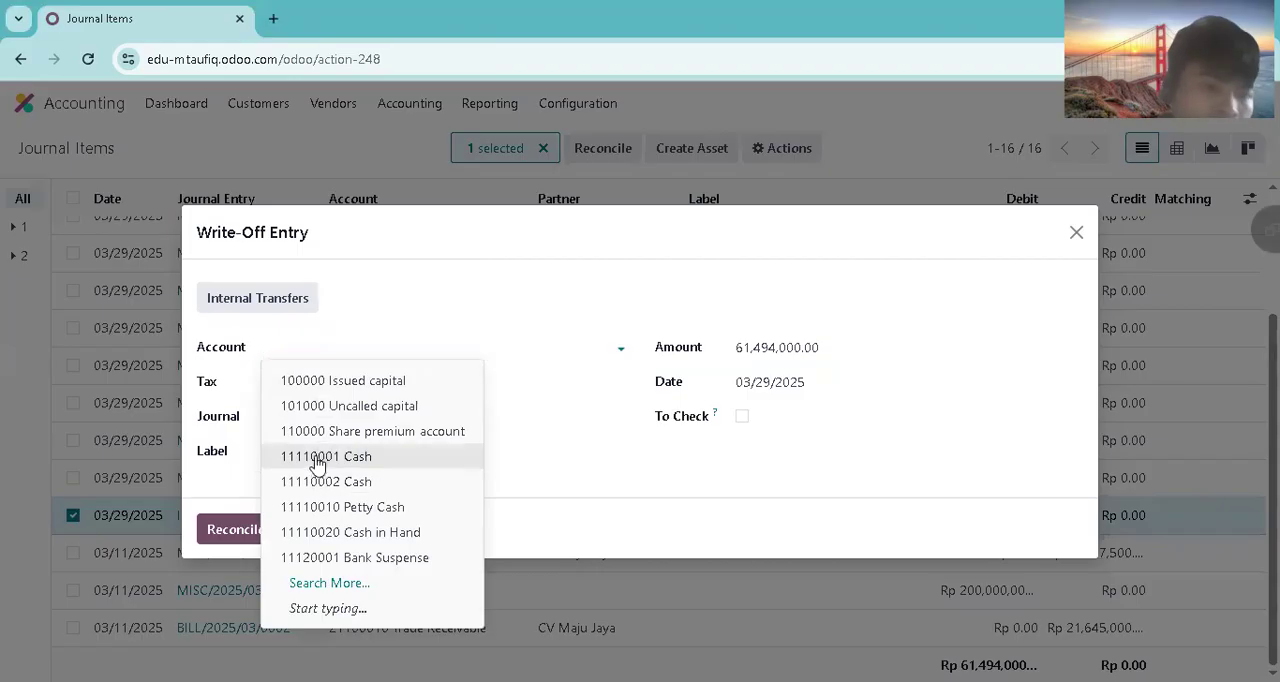
pyautogui.click(312, 456)
pyautogui.click(230, 530)
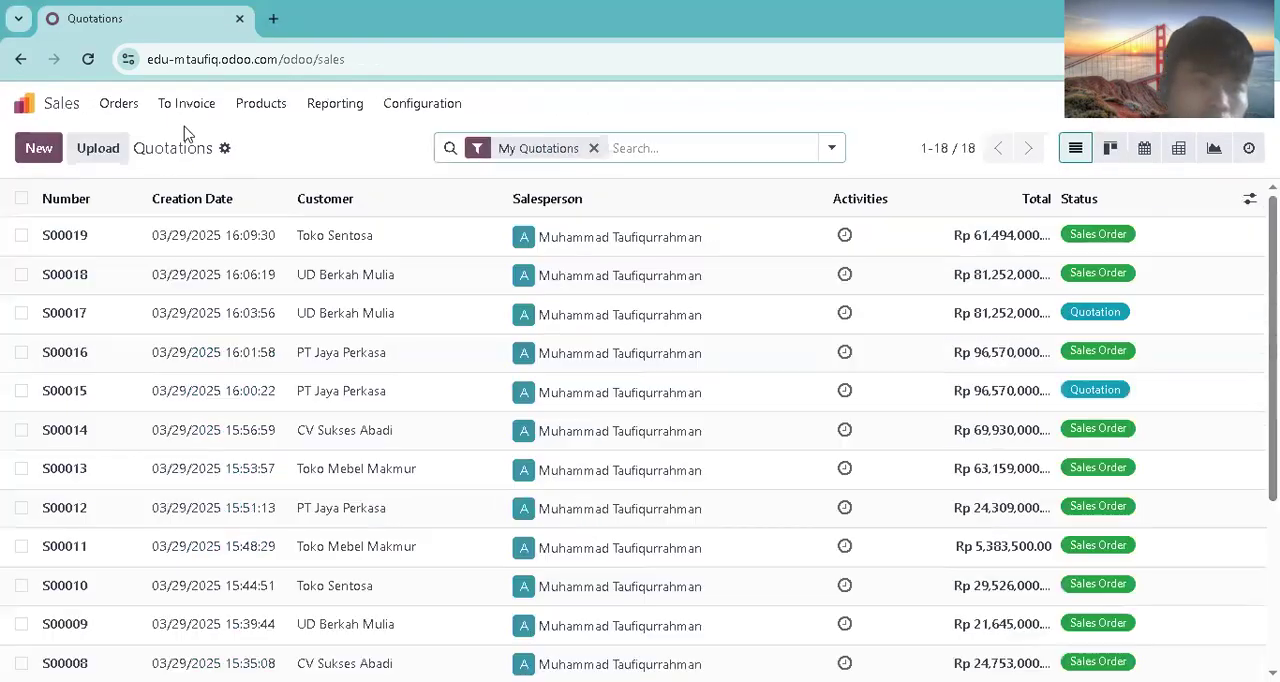
# Step: Return to Sales, open sales order S00019 and view its linked invoice to check the payment status
pyautogui.click(138, 112)
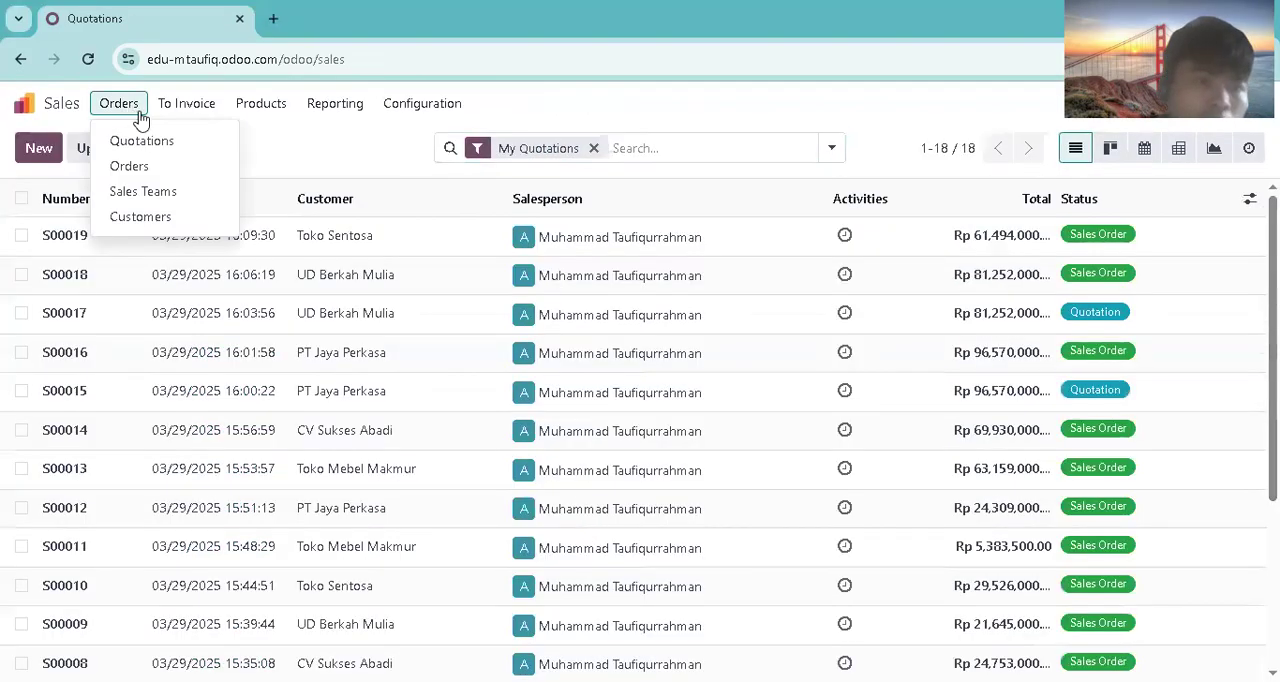
pyautogui.click(171, 167)
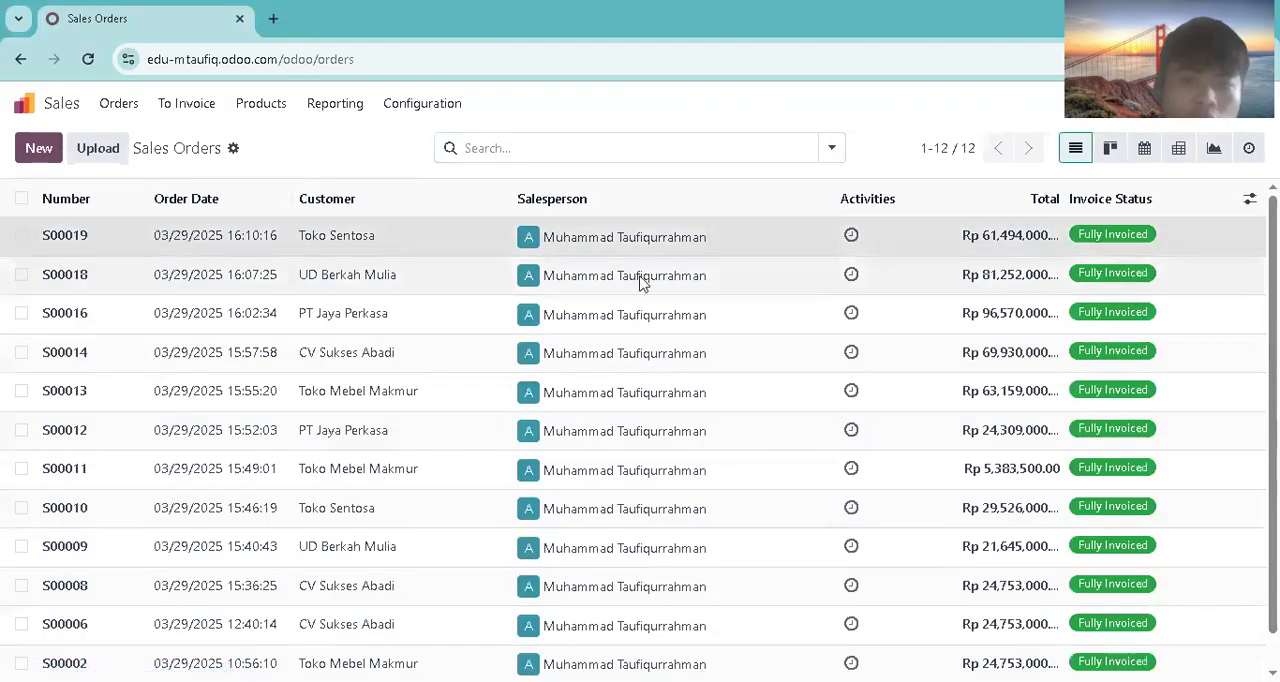
pyautogui.click(643, 240)
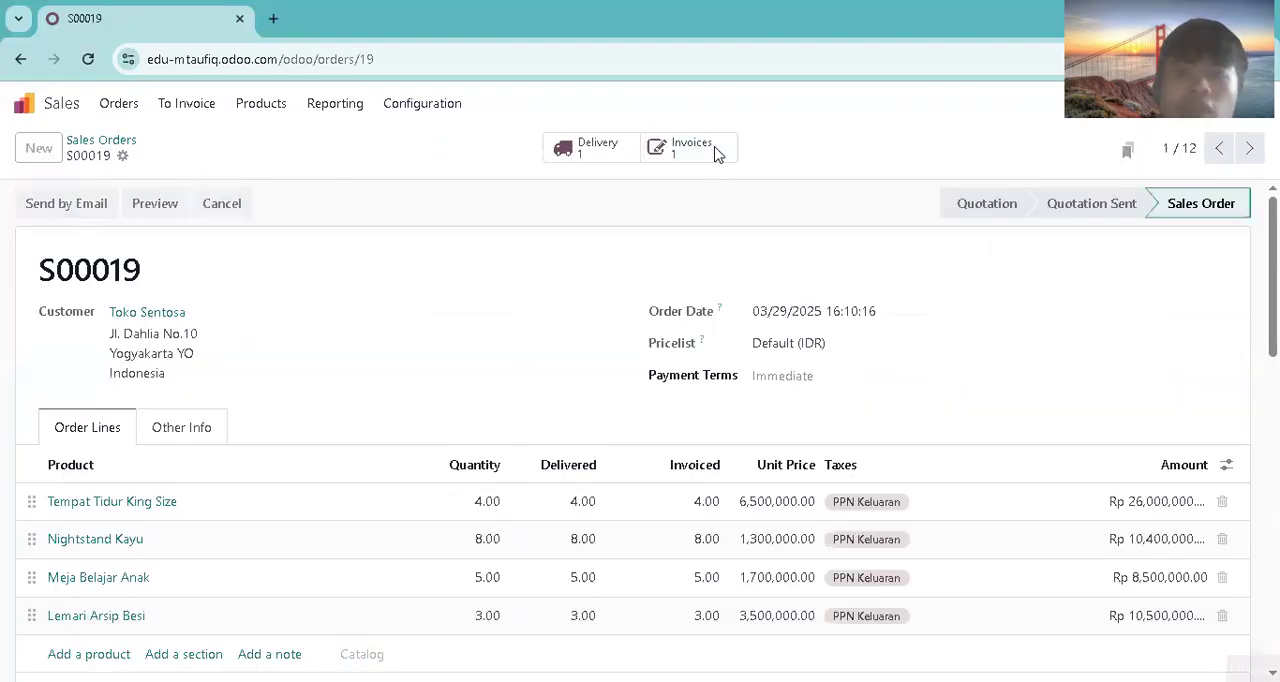
pyautogui.click(716, 154)
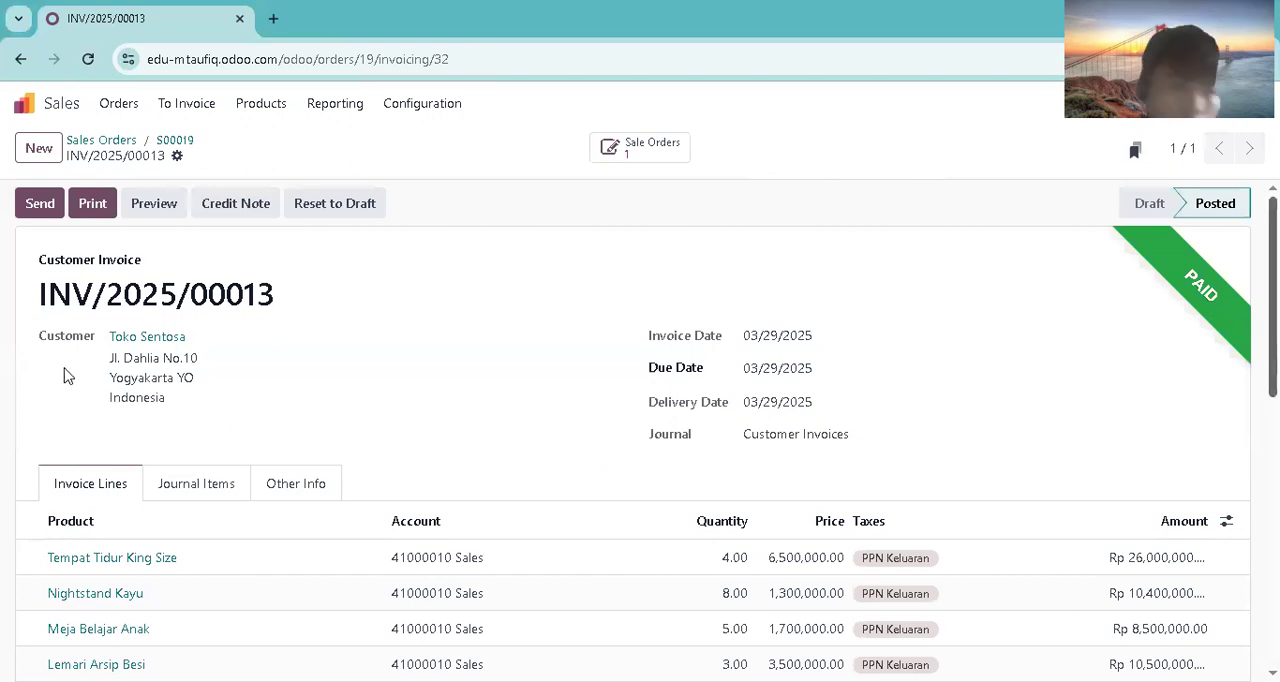
# Step: Go back to the sales orders list and select the ten orders from S00008 through S00019
pyautogui.click(117, 100)
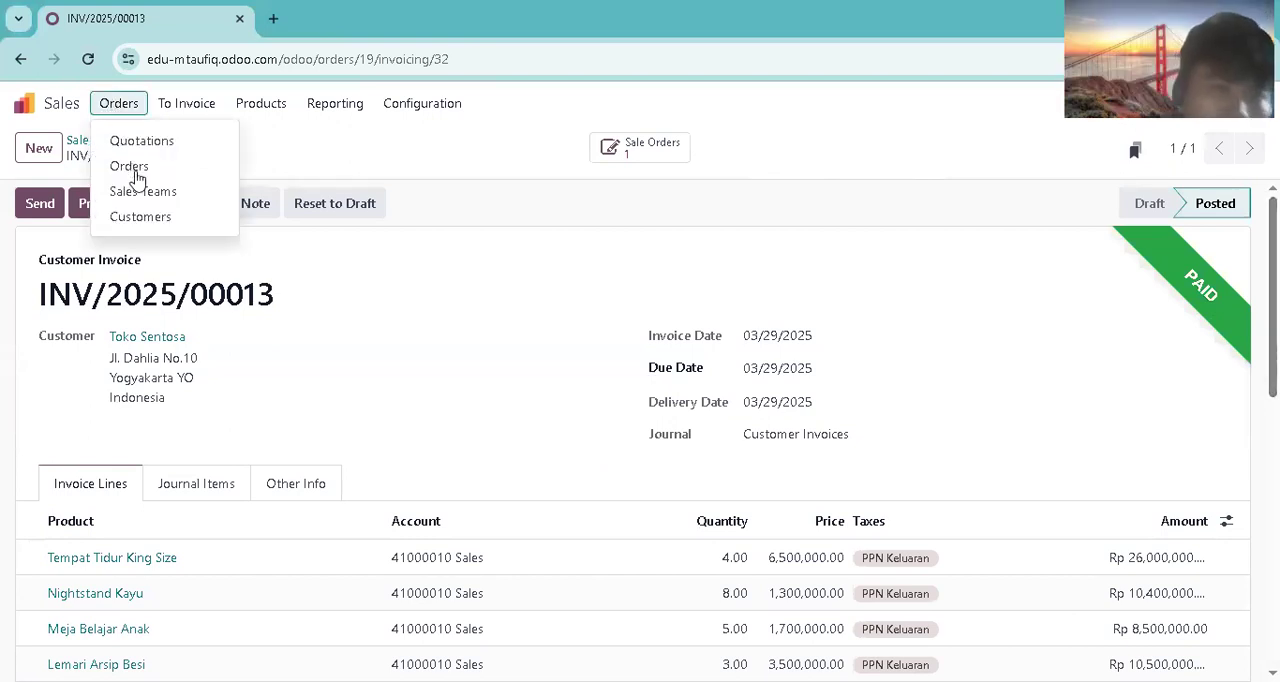
pyautogui.click(133, 170)
pyautogui.scroll(-1, 1272, 400)
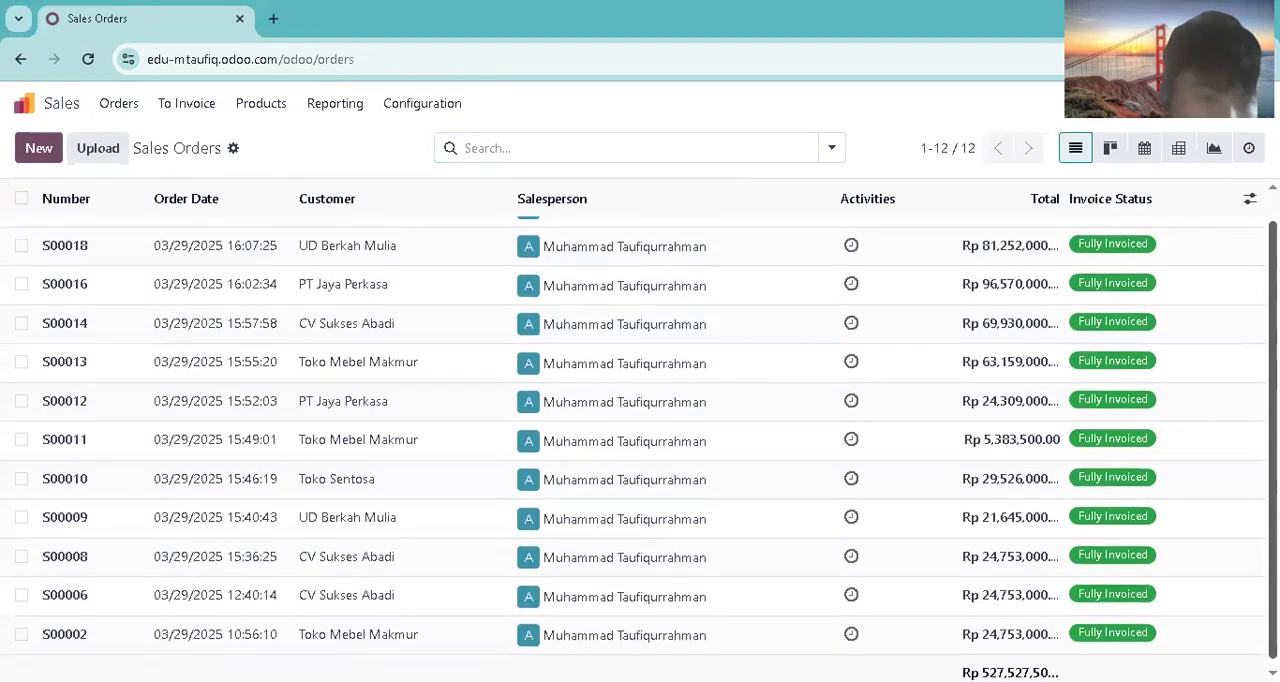
pyautogui.click(21, 557)
pyautogui.click(21, 518)
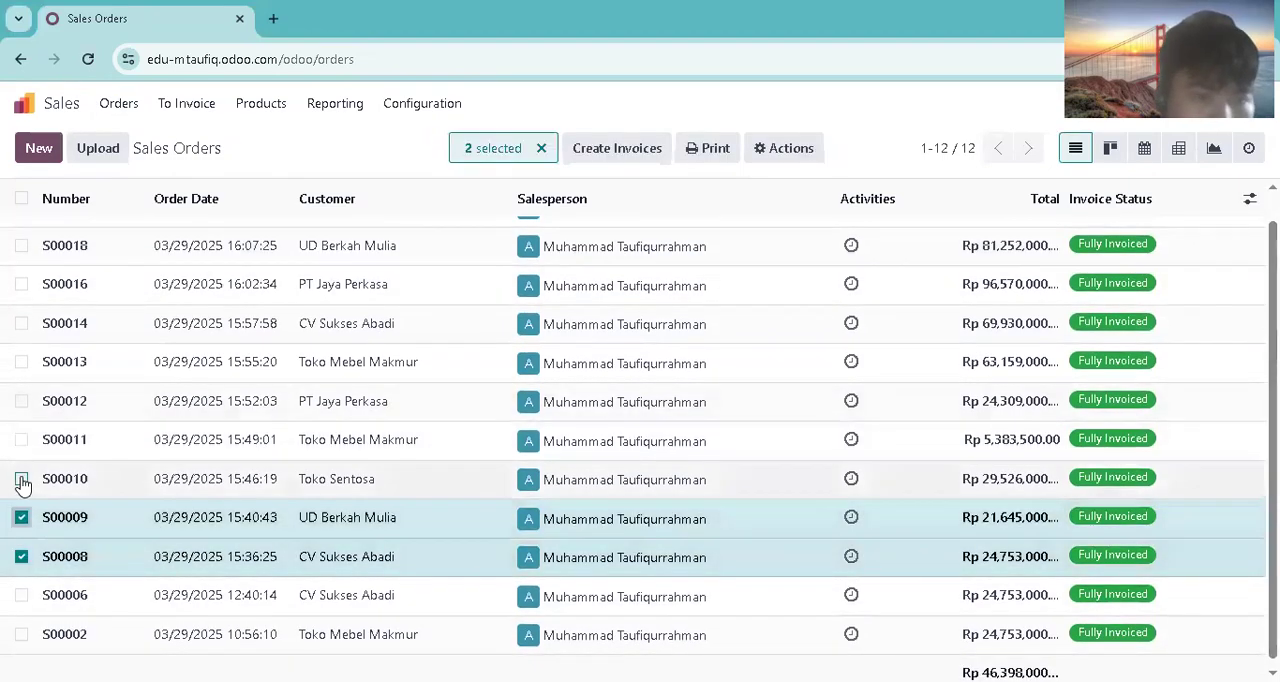
pyautogui.click(21, 479)
pyautogui.click(21, 440)
pyautogui.click(21, 401)
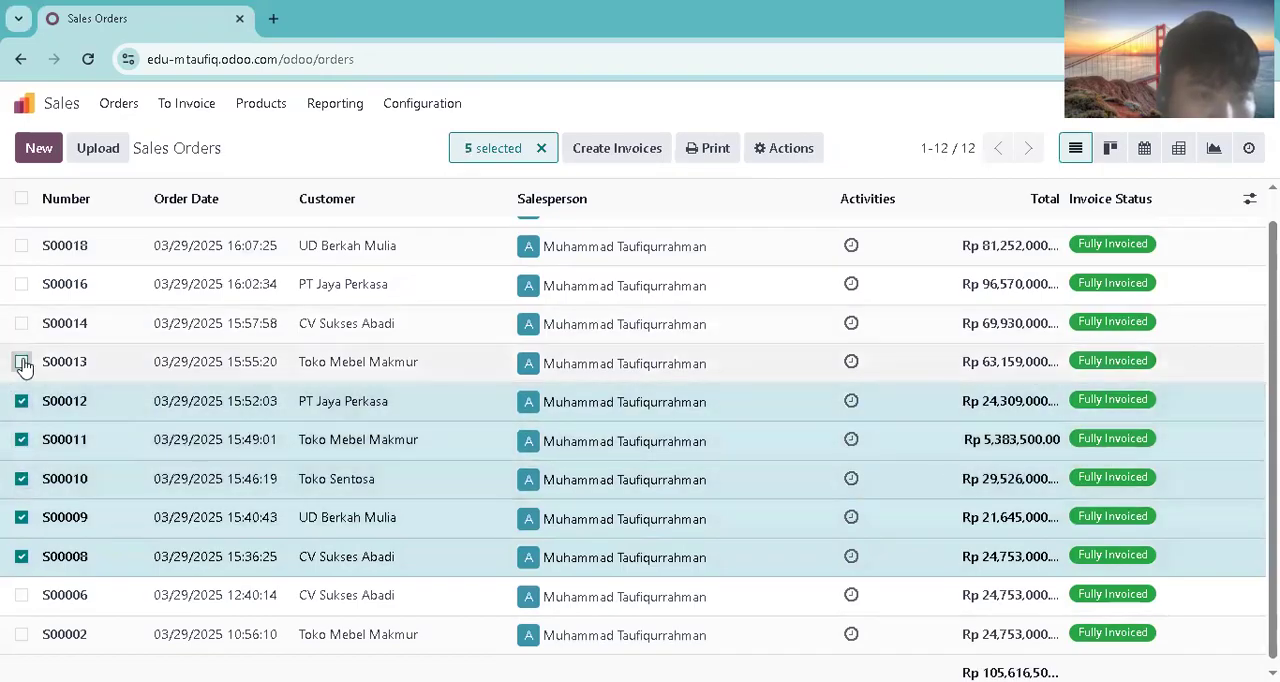
pyautogui.click(21, 362)
pyautogui.click(21, 323)
pyautogui.click(21, 284)
pyautogui.click(21, 245)
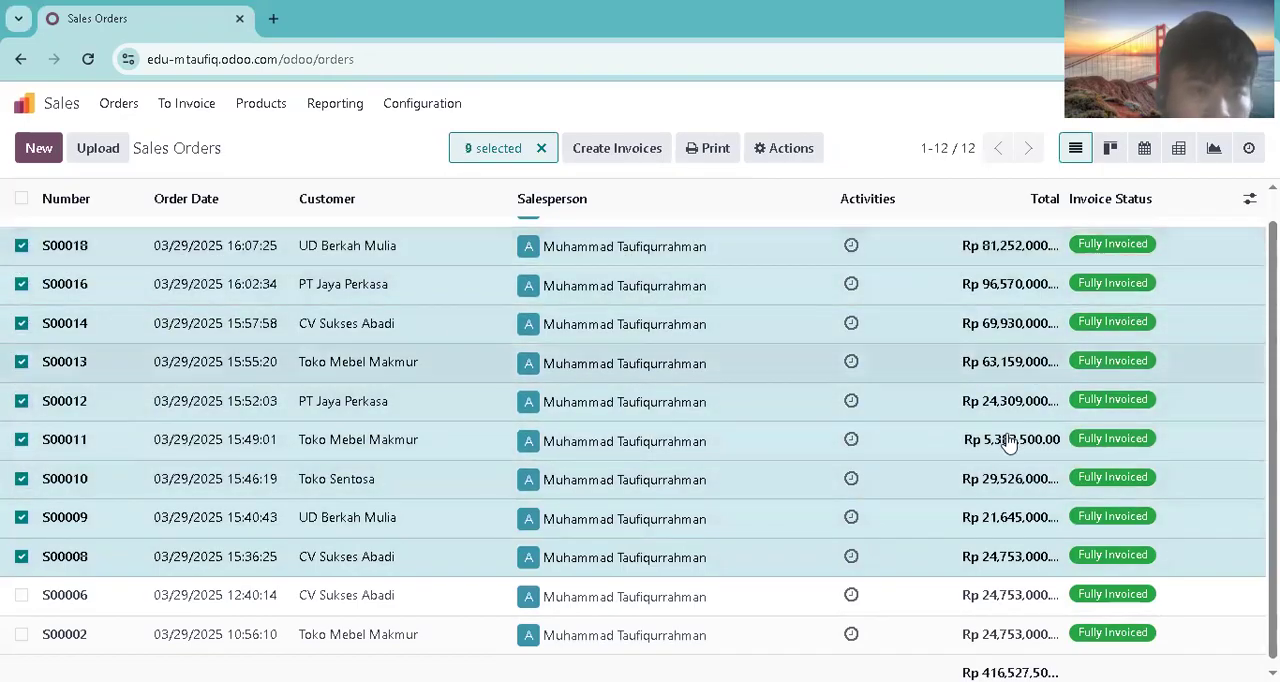
pyautogui.scroll(1, 640, 440)
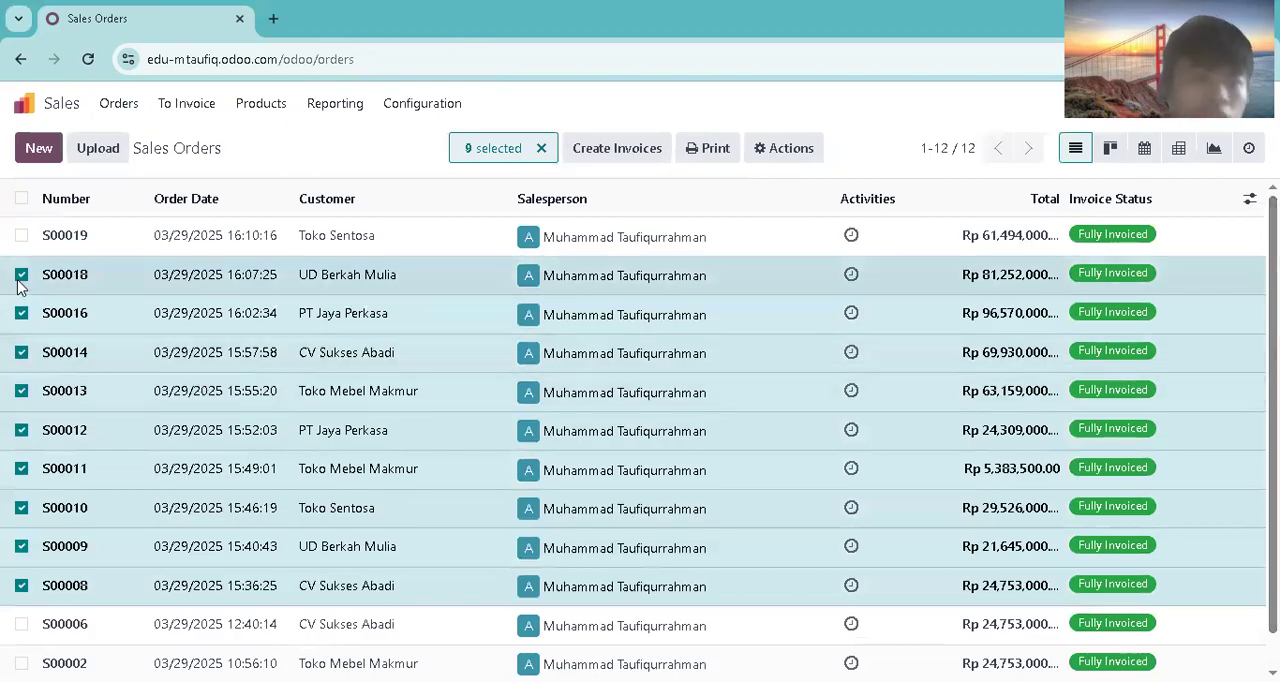
pyautogui.click(21, 238)
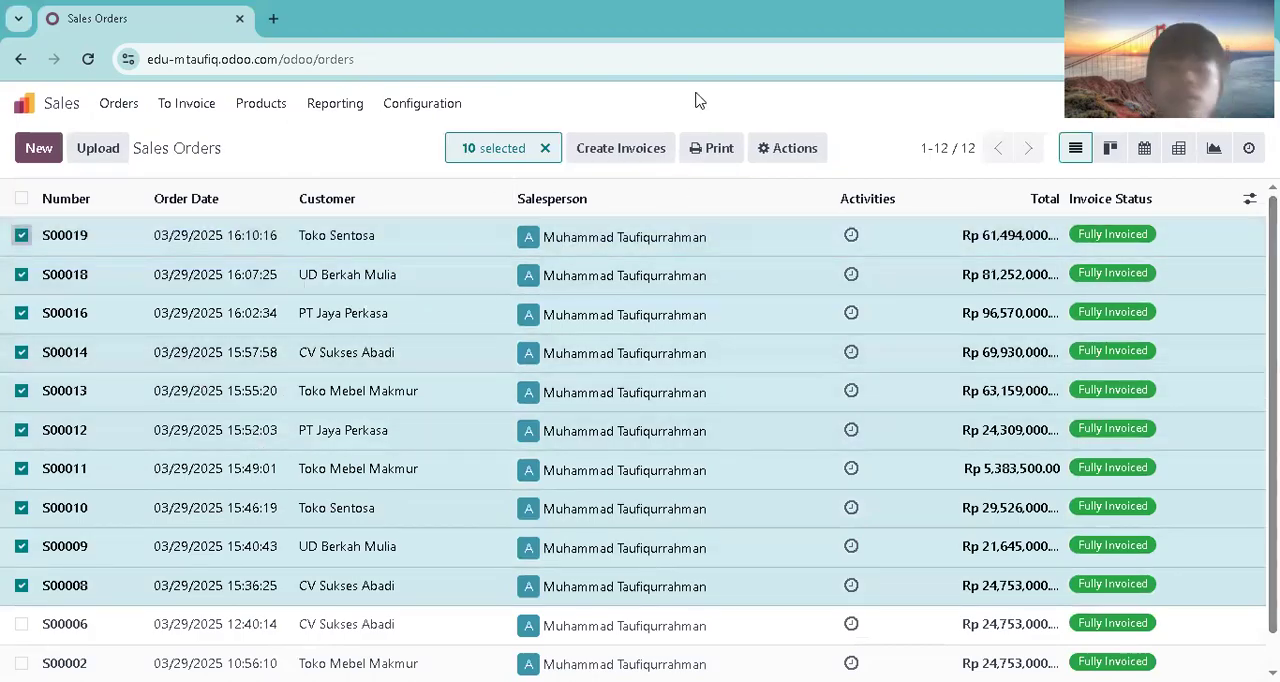